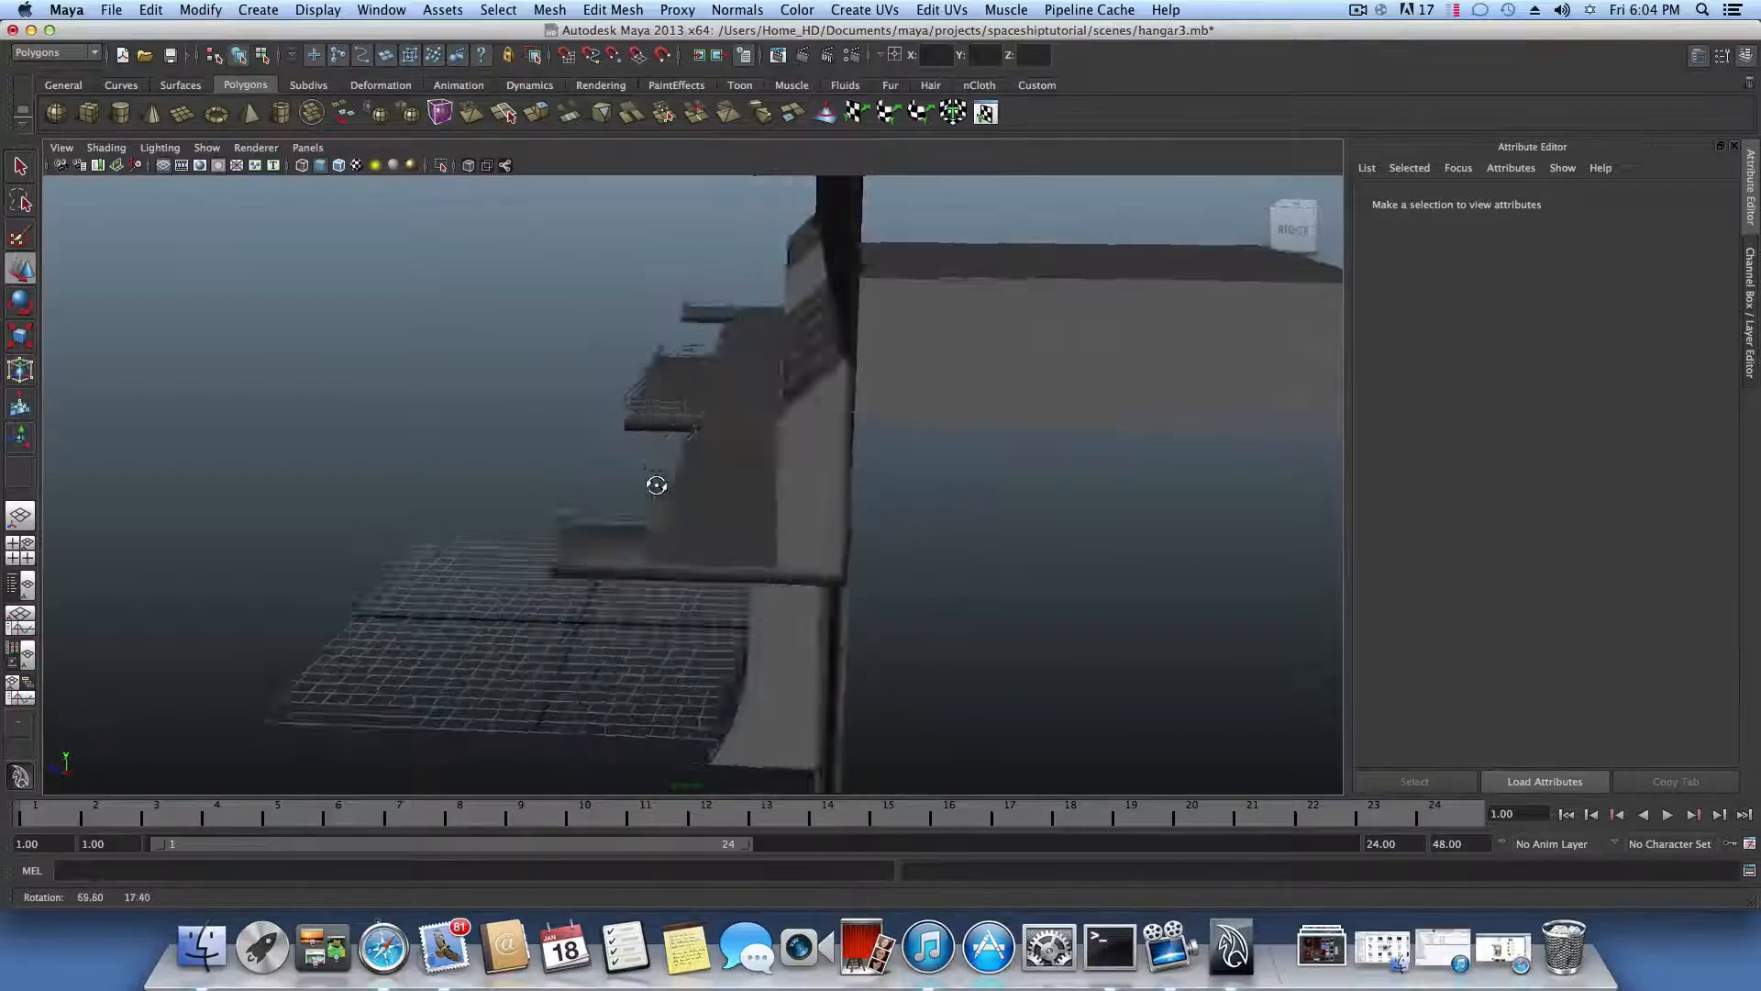
Step: Select the hangar wall mesh and examine its balcony ledge, window bays and central recess from several sides
alt+drag(657, 486, 611, 533)
alt+drag(1003, 558, 976, 559)
click(569, 573)
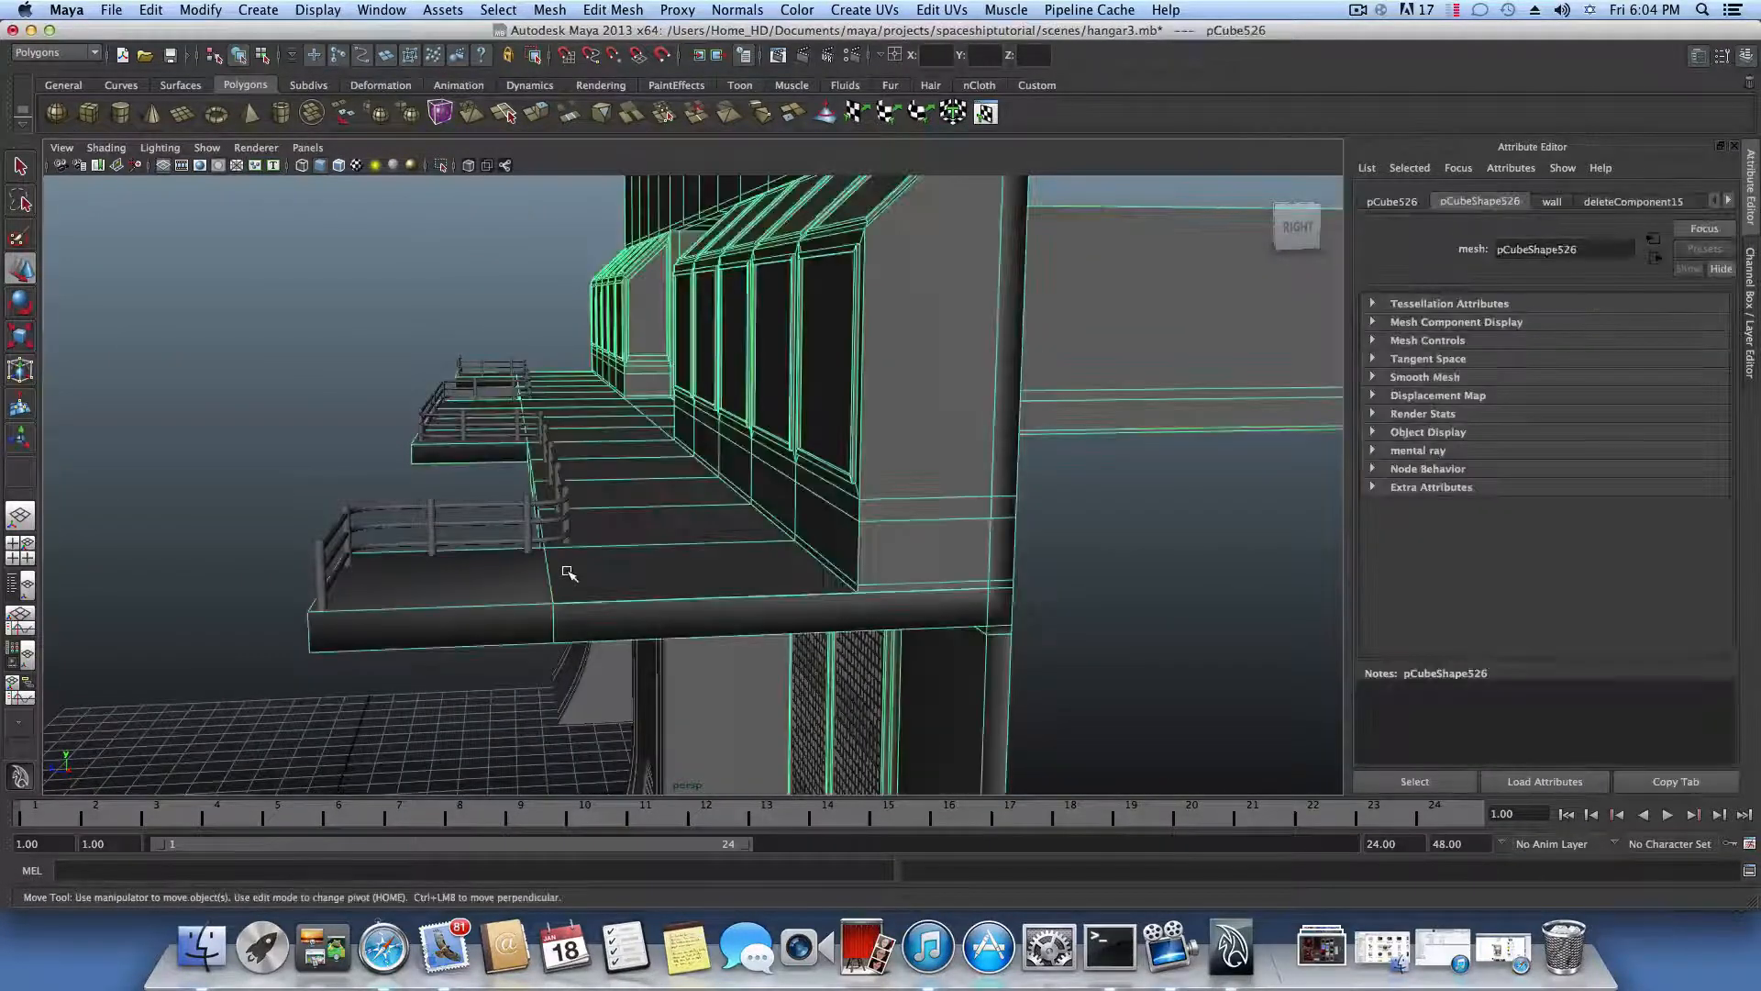
mouse_move(616, 550)
alt+mouse_down()
mouse_move(731, 601)
mouse_move(814, 602)
mouse_move(876, 558)
mouse_move(596, 540)
alt+mouse_up()
alt+right_drag(596, 539, 597, 527)
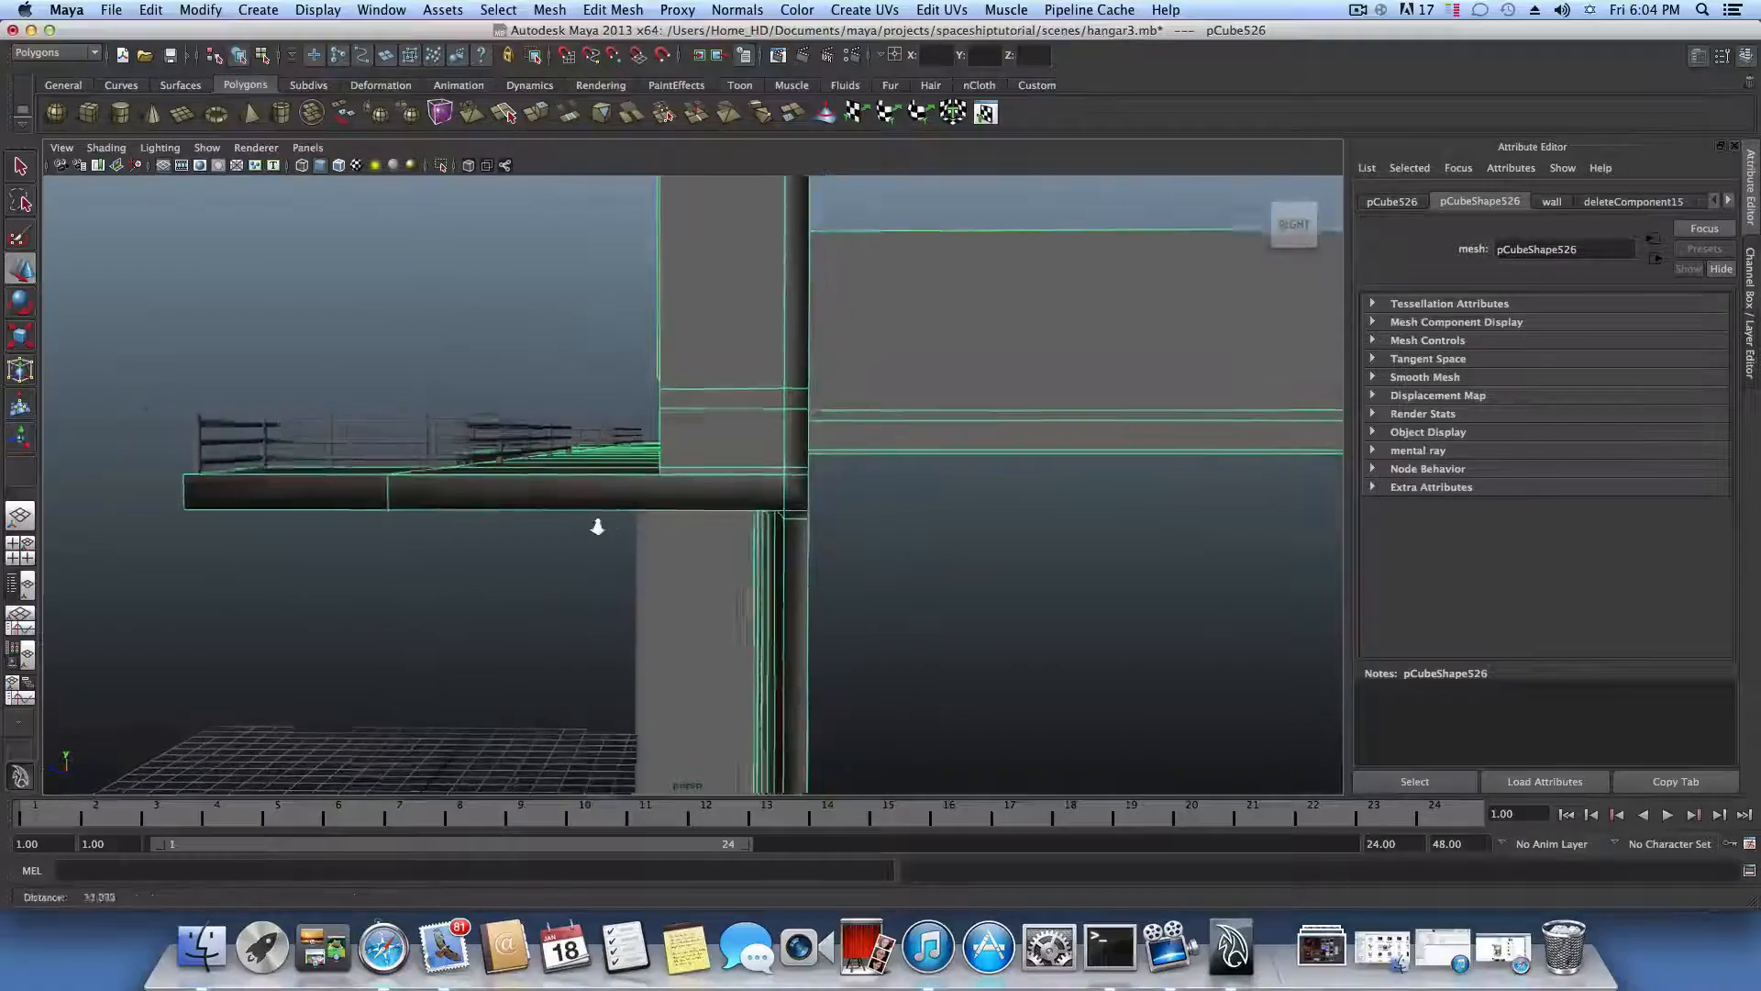
alt+drag(581, 520, 583, 510)
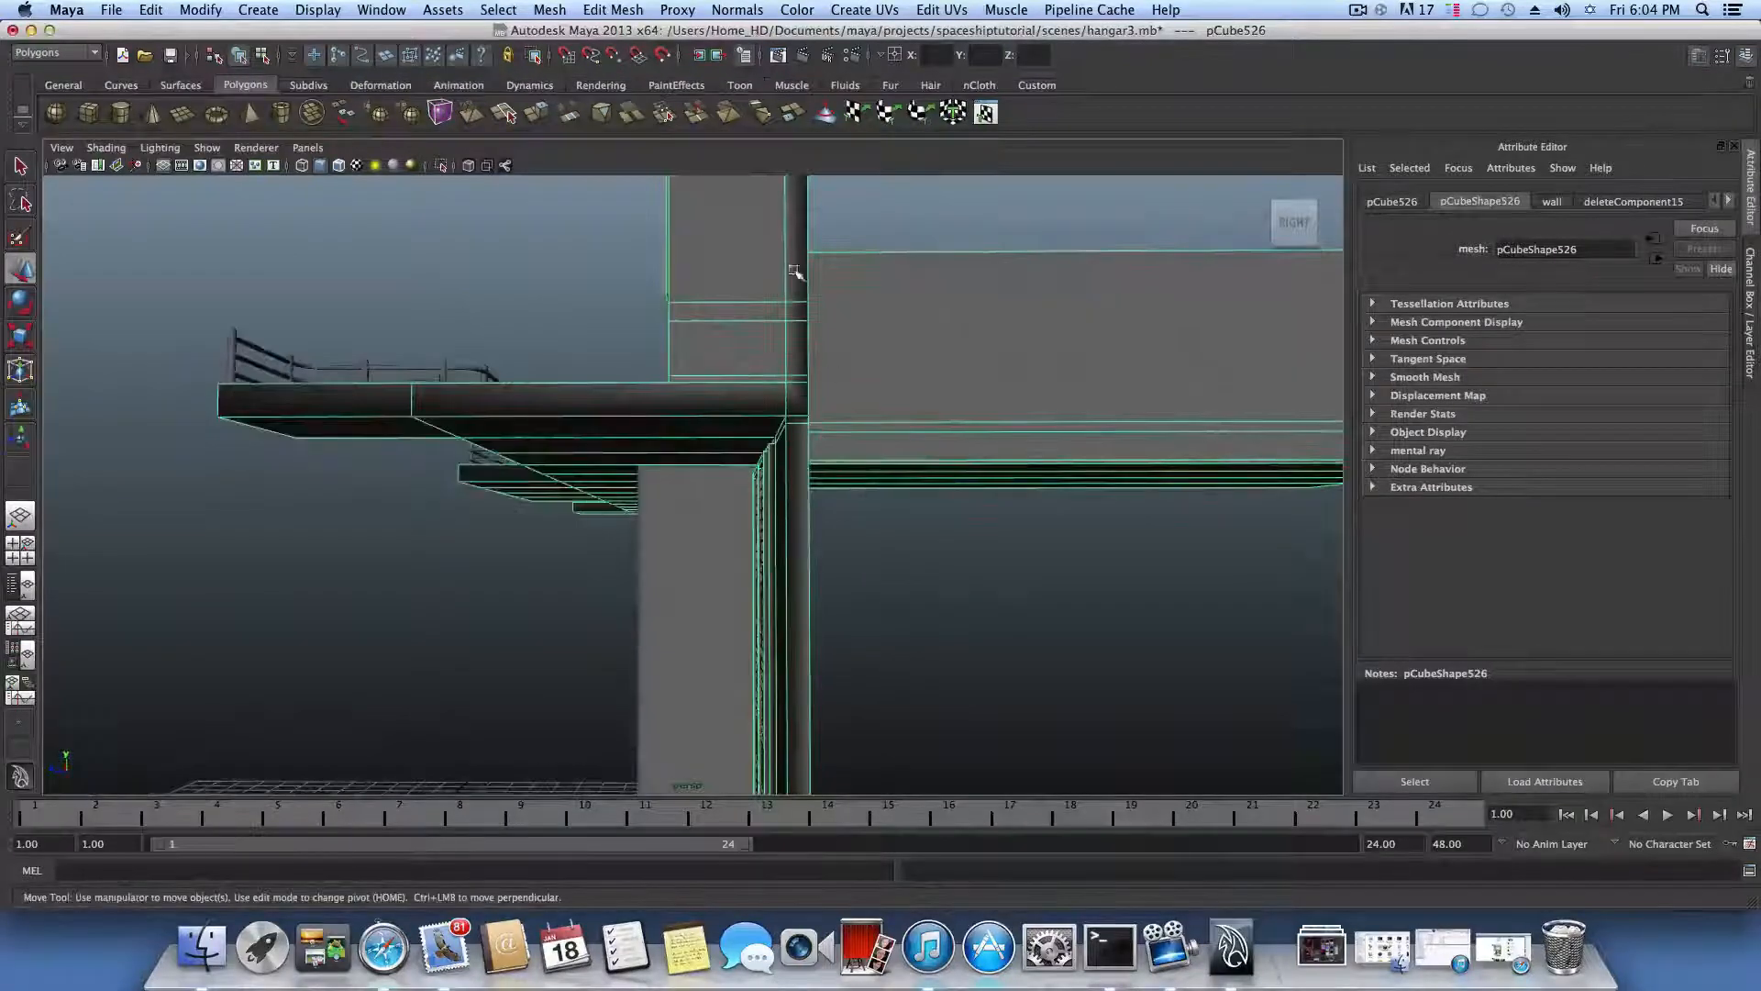
alt+drag(459, 421, 673, 430)
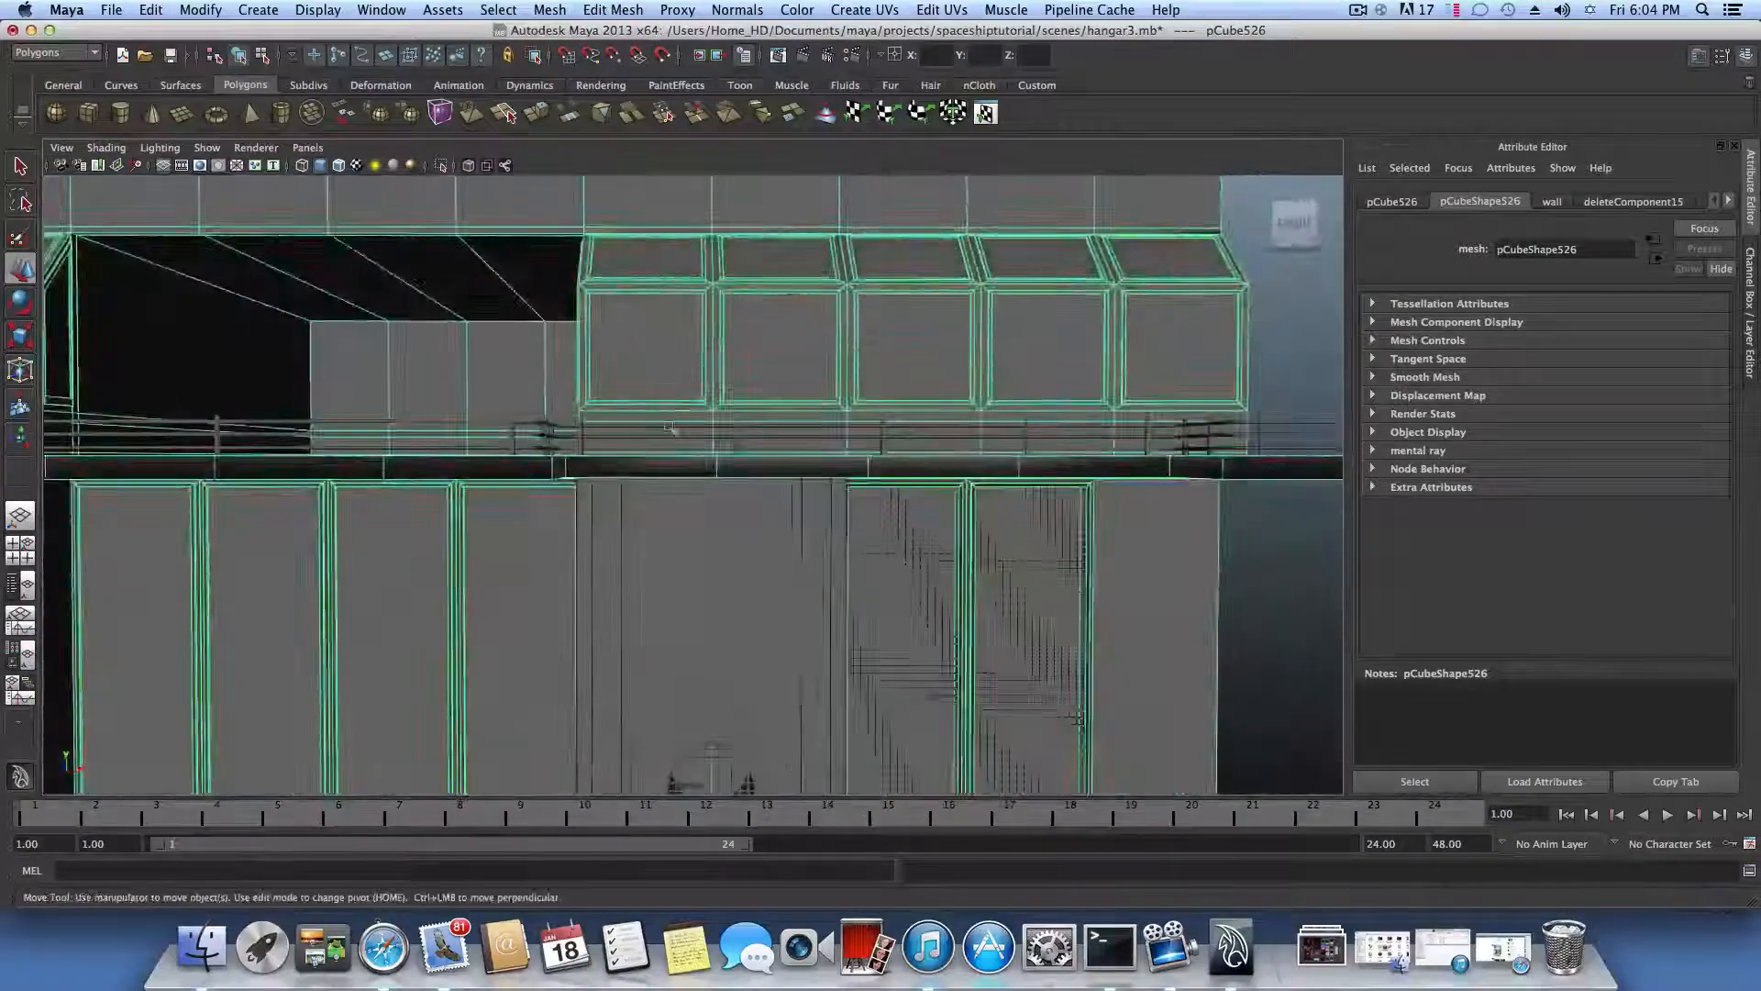
alt+drag(539, 473, 571, 528)
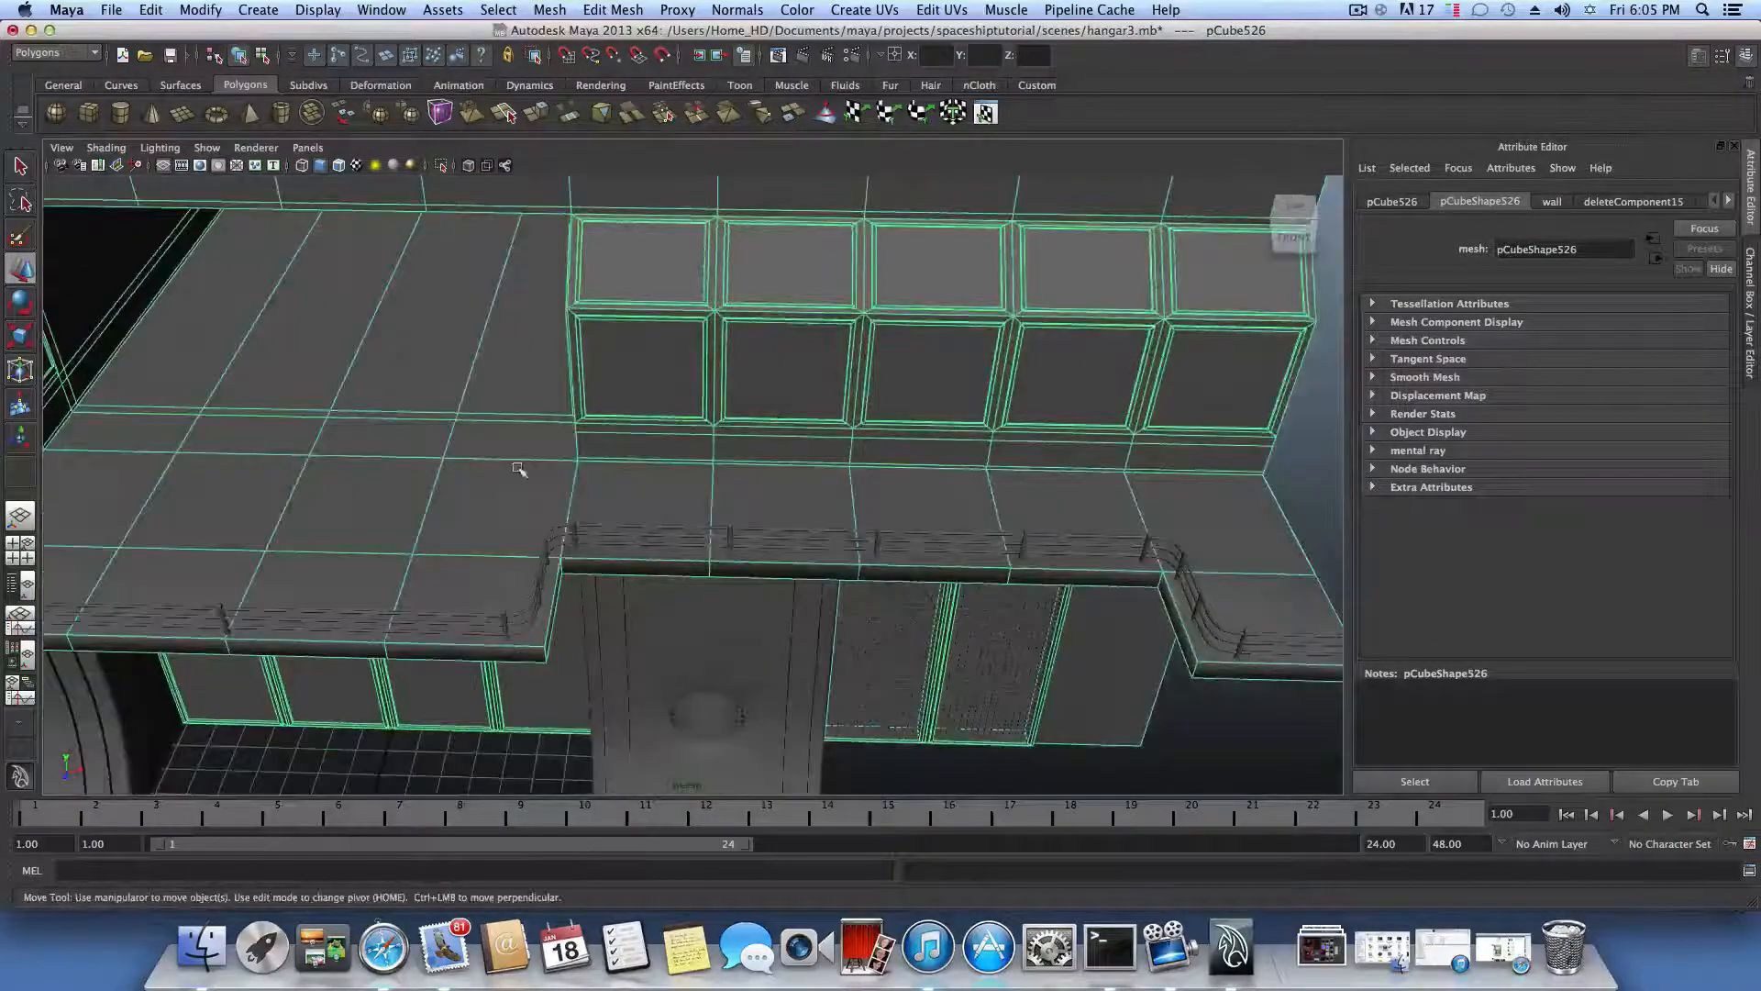
alt+middle_drag(517, 468, 711, 468)
alt+drag(657, 483, 704, 476)
alt+right_drag(704, 476, 485, 445)
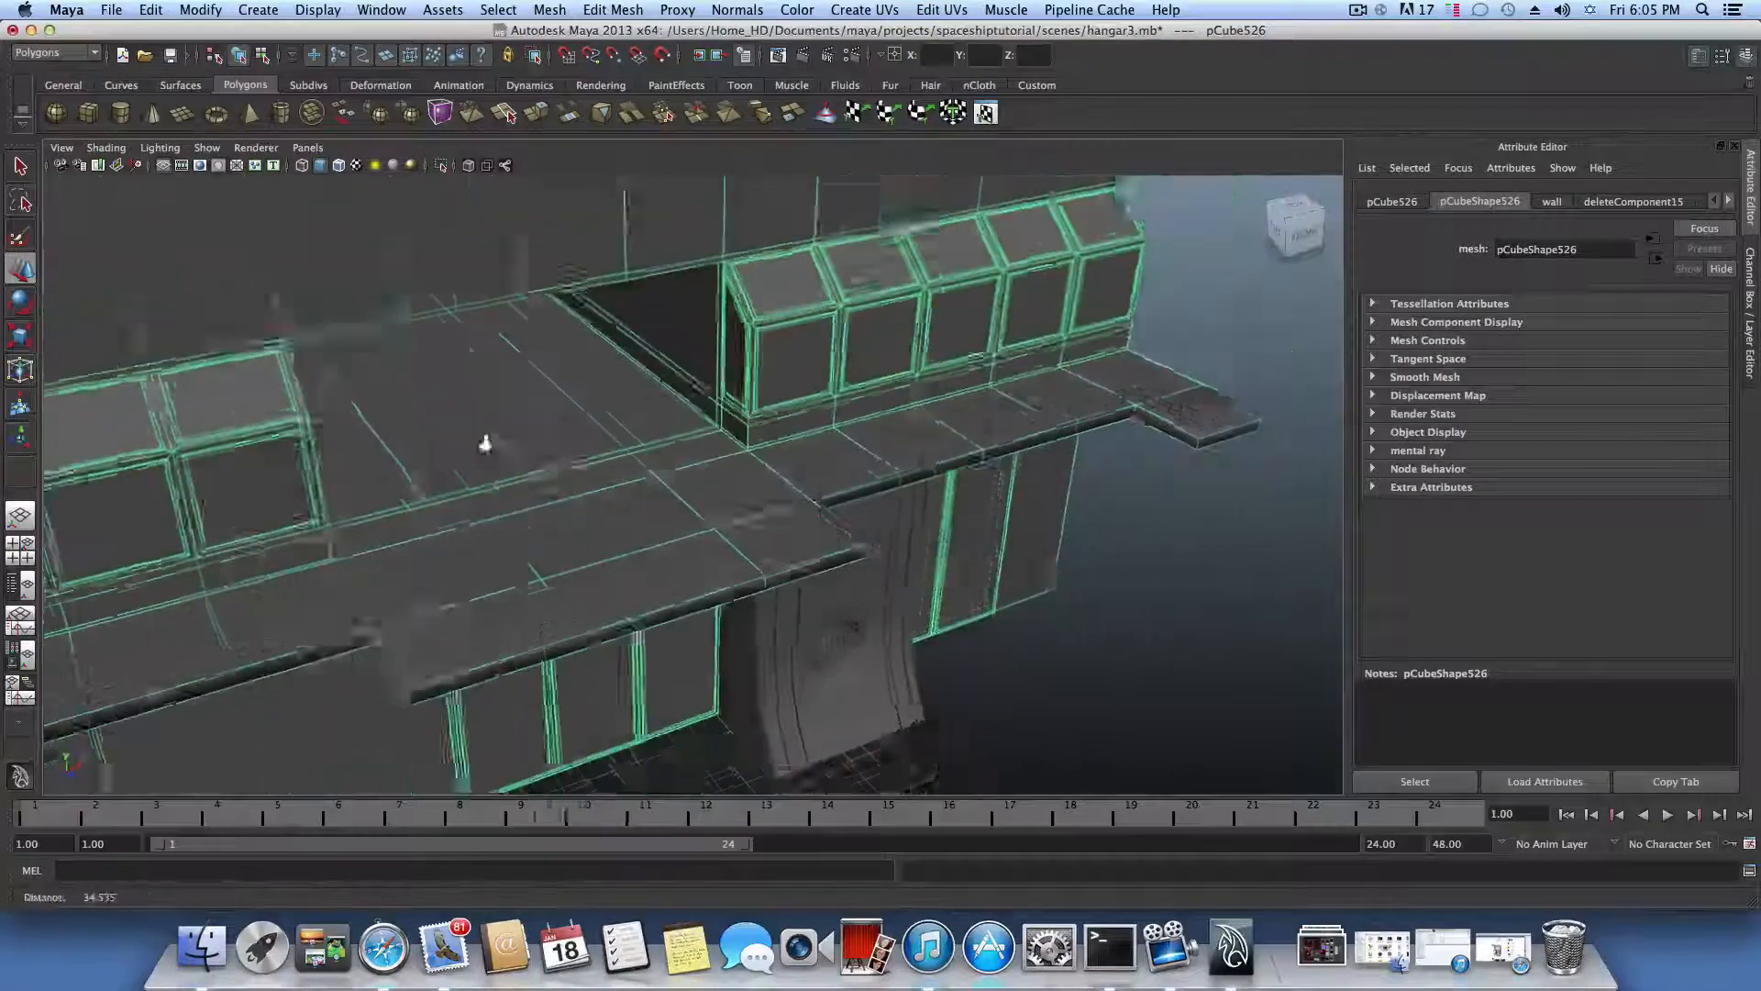
alt+drag(484, 444, 568, 441)
alt+drag(703, 443, 717, 562)
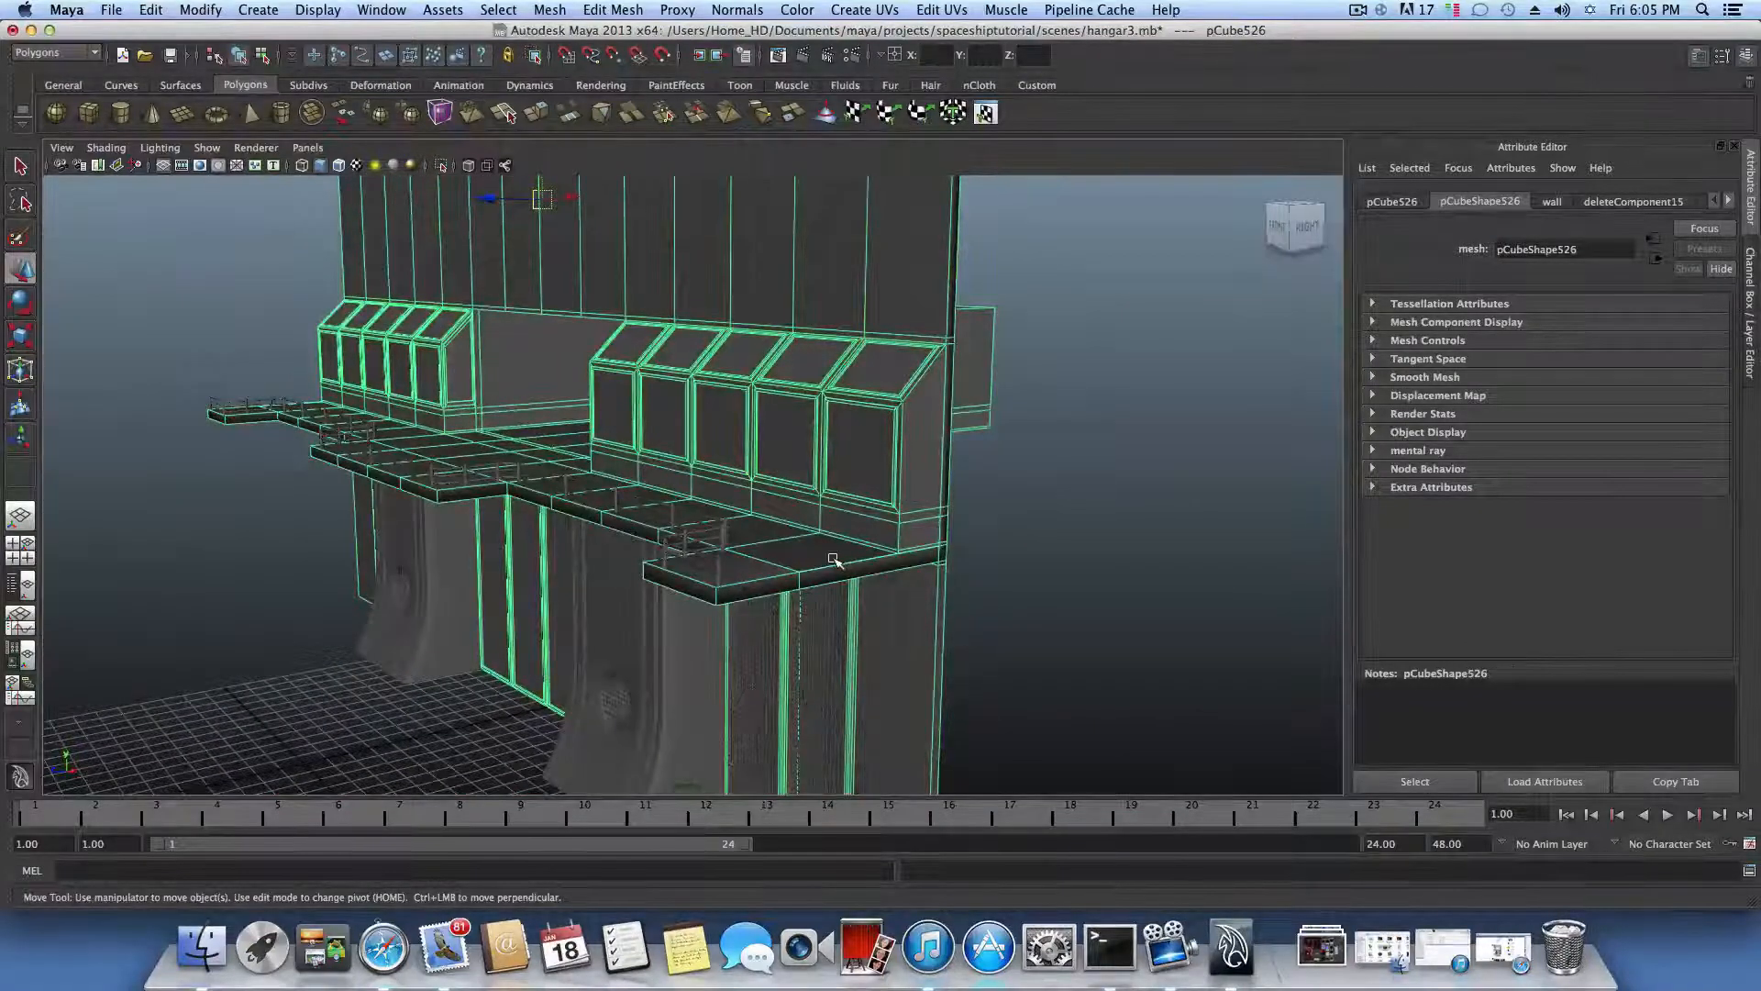
Step: Delete the large side wall face of the central recess next to the window bay
alt+drag(835, 556, 676, 456)
right_drag(676, 455, 672, 497)
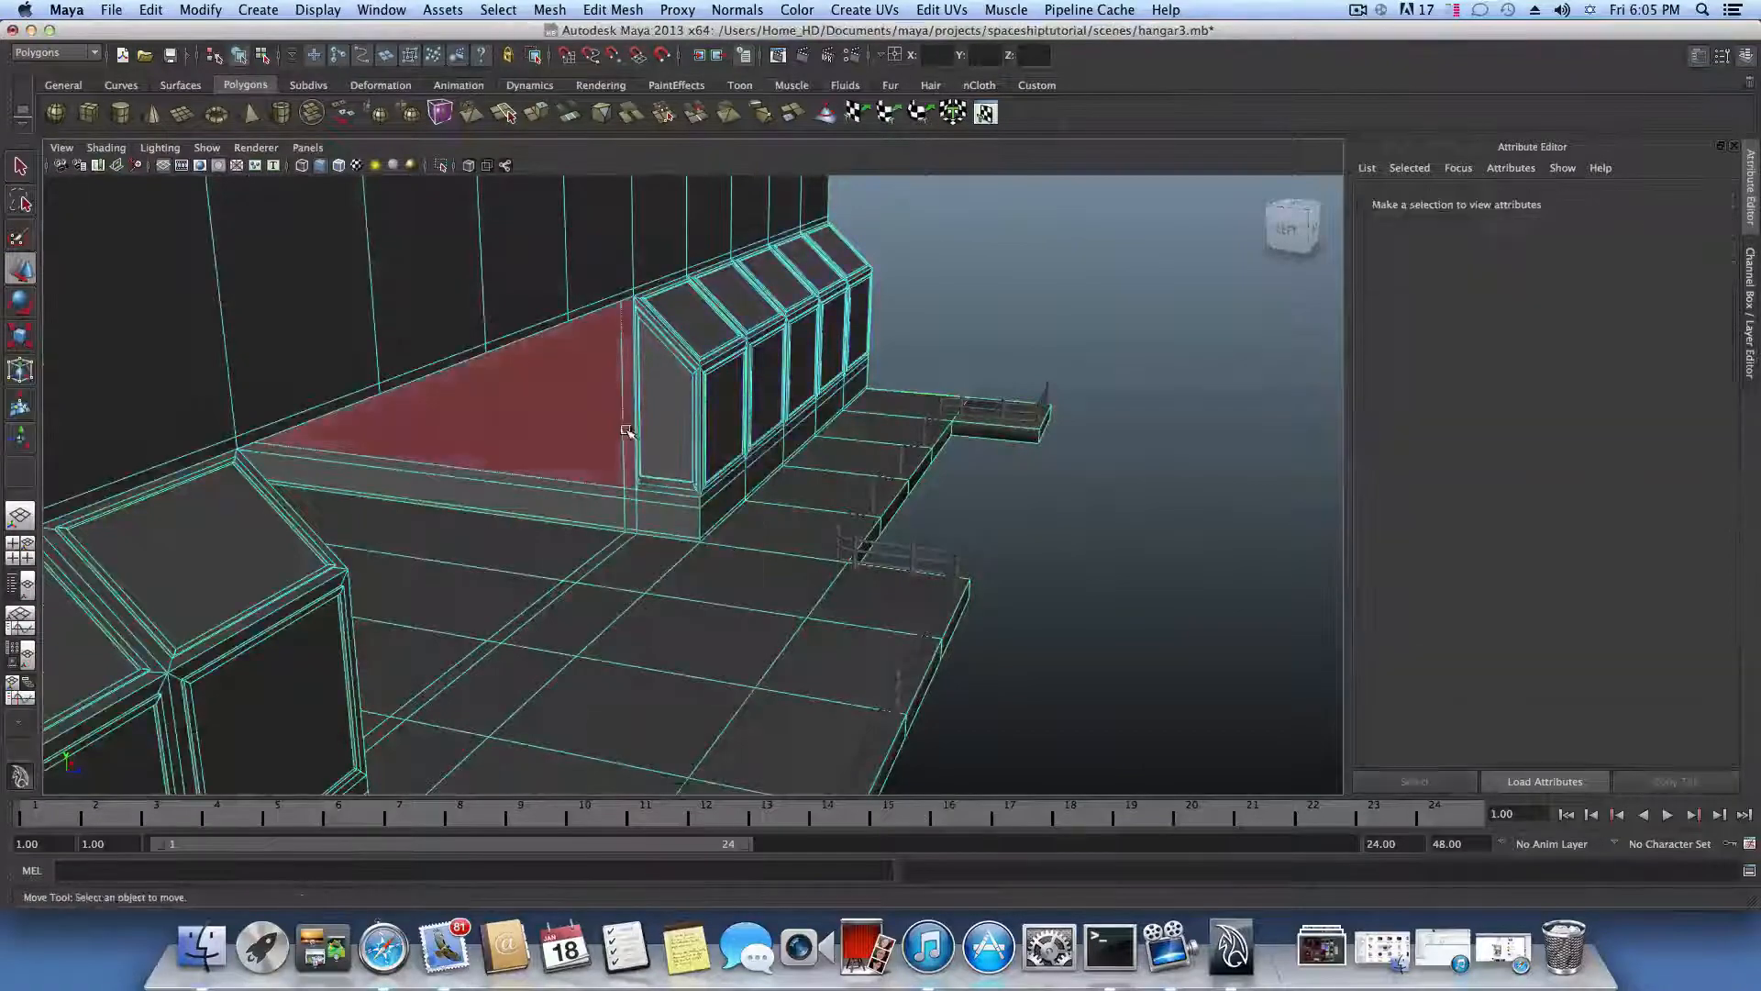
alt+right_drag(590, 448, 652, 492)
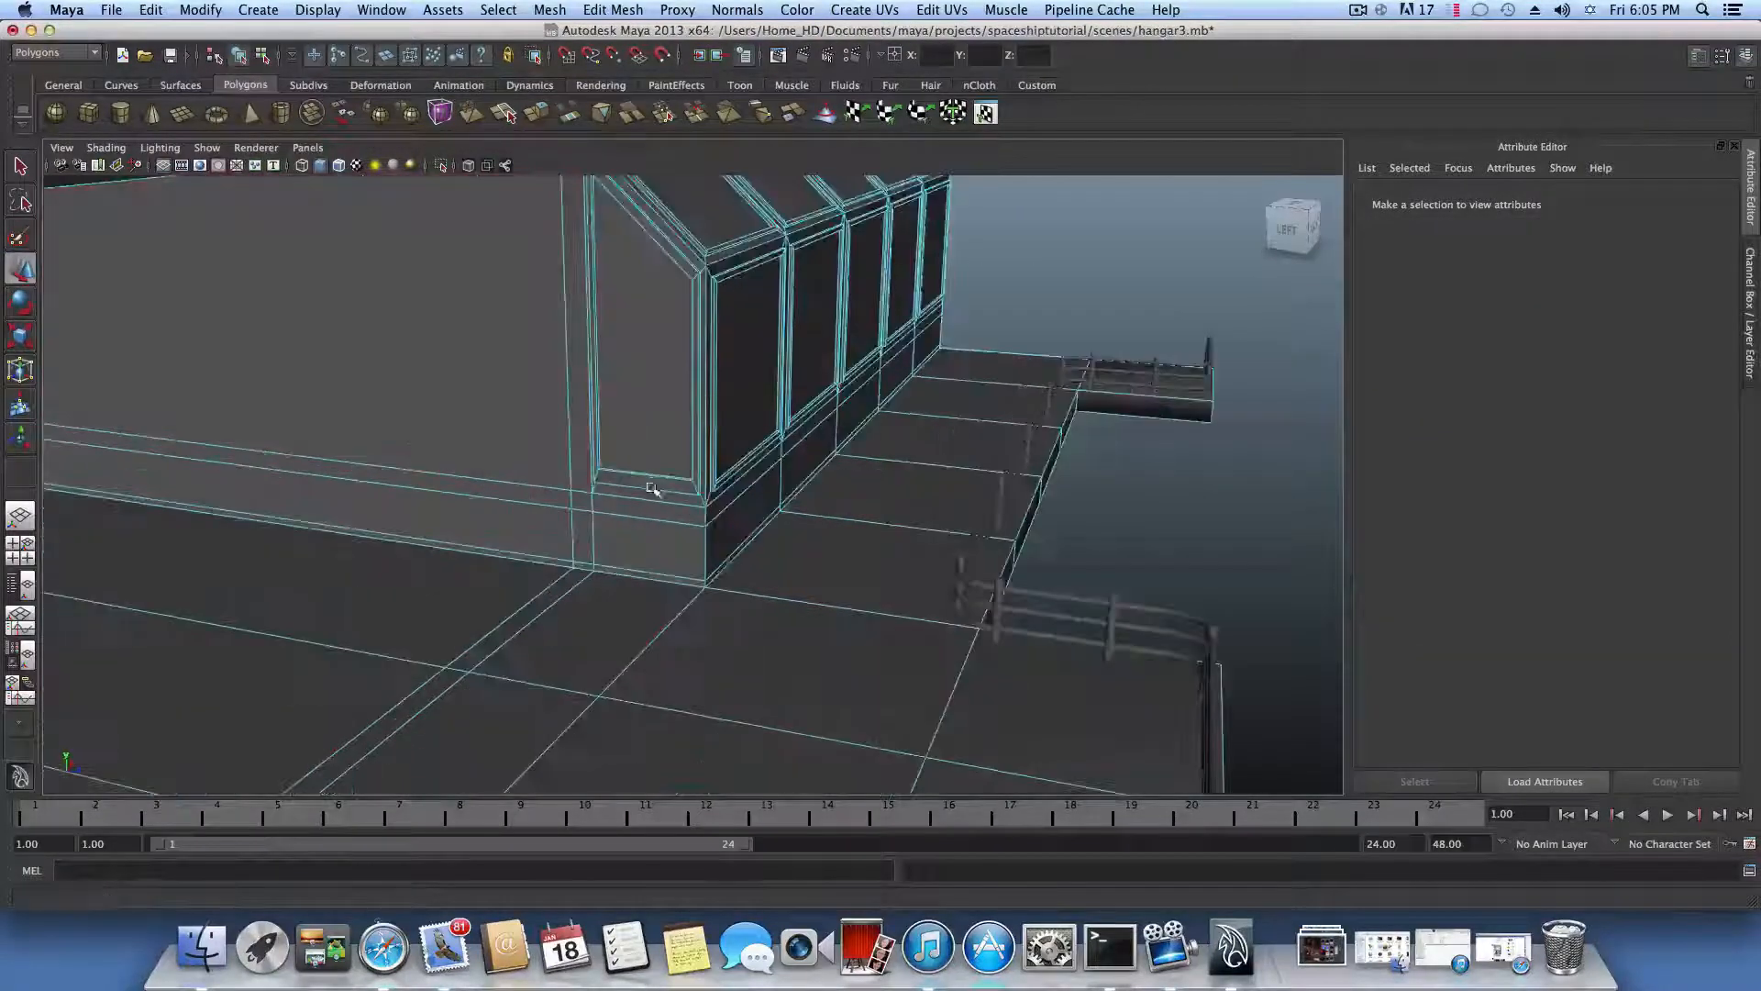
alt+middle_drag(652, 492, 728, 515)
alt+drag(688, 505, 819, 475)
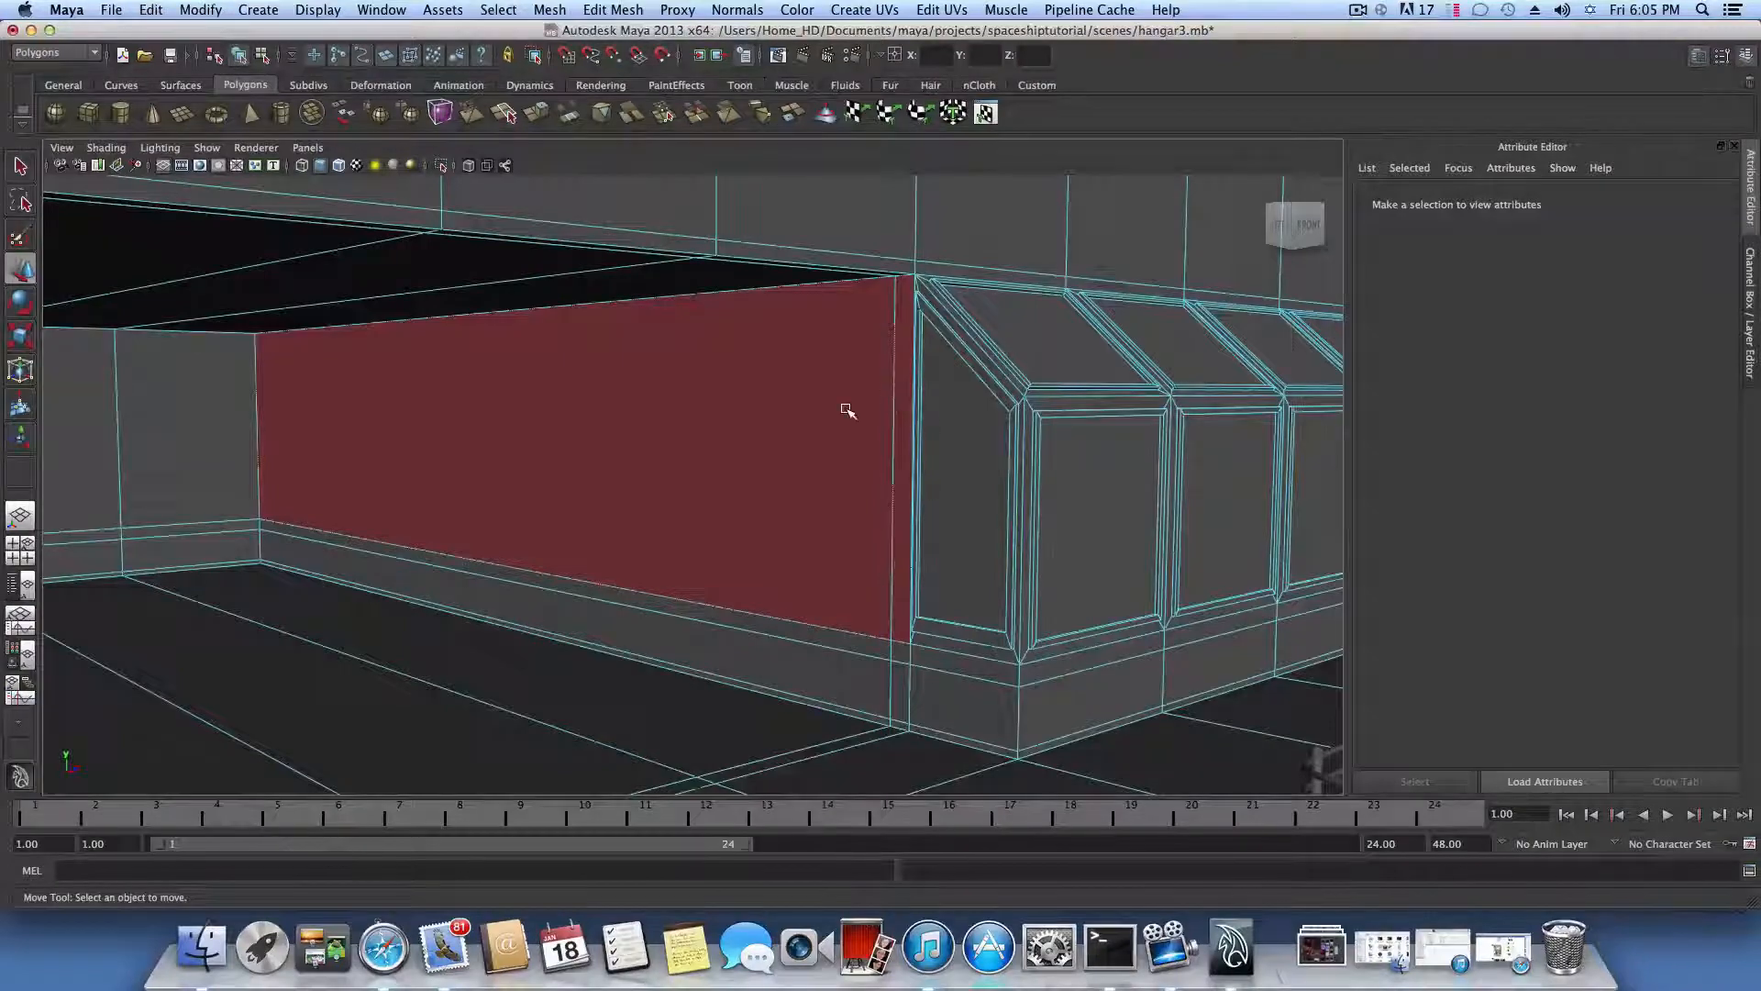
click(848, 411)
key(Delete)
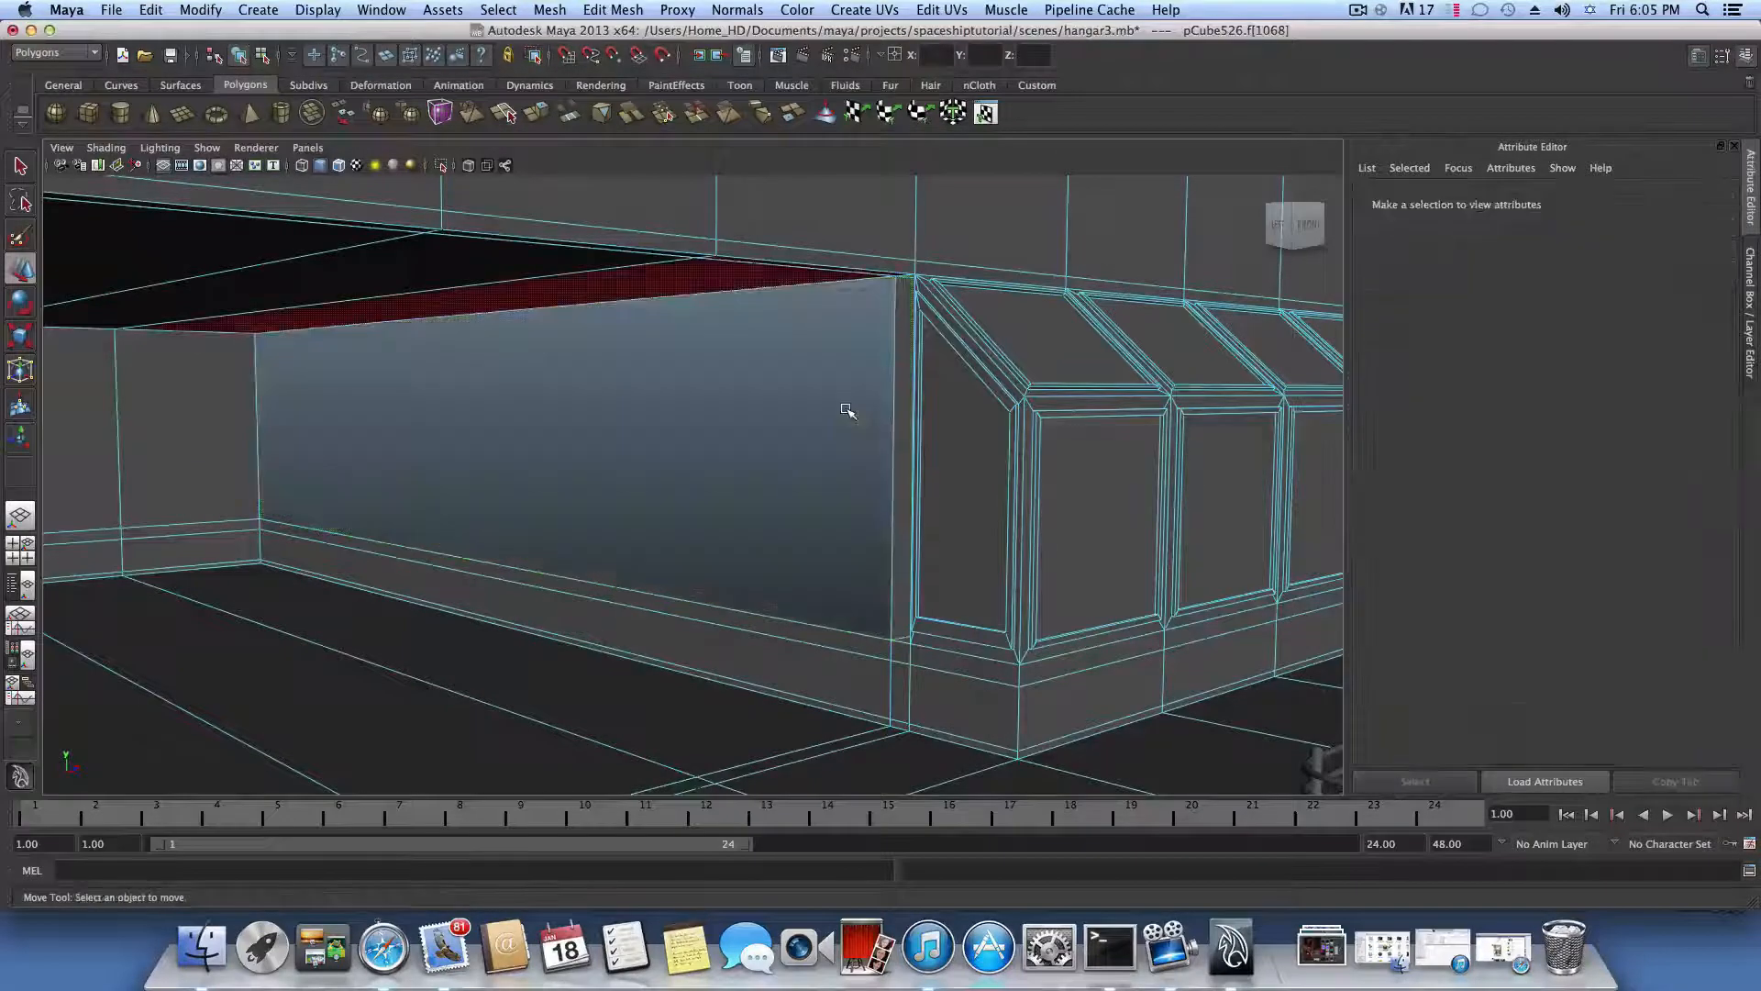
Step: Extrude the front vertical edge of the opening beside the window bay
alt+drag(866, 442, 995, 493)
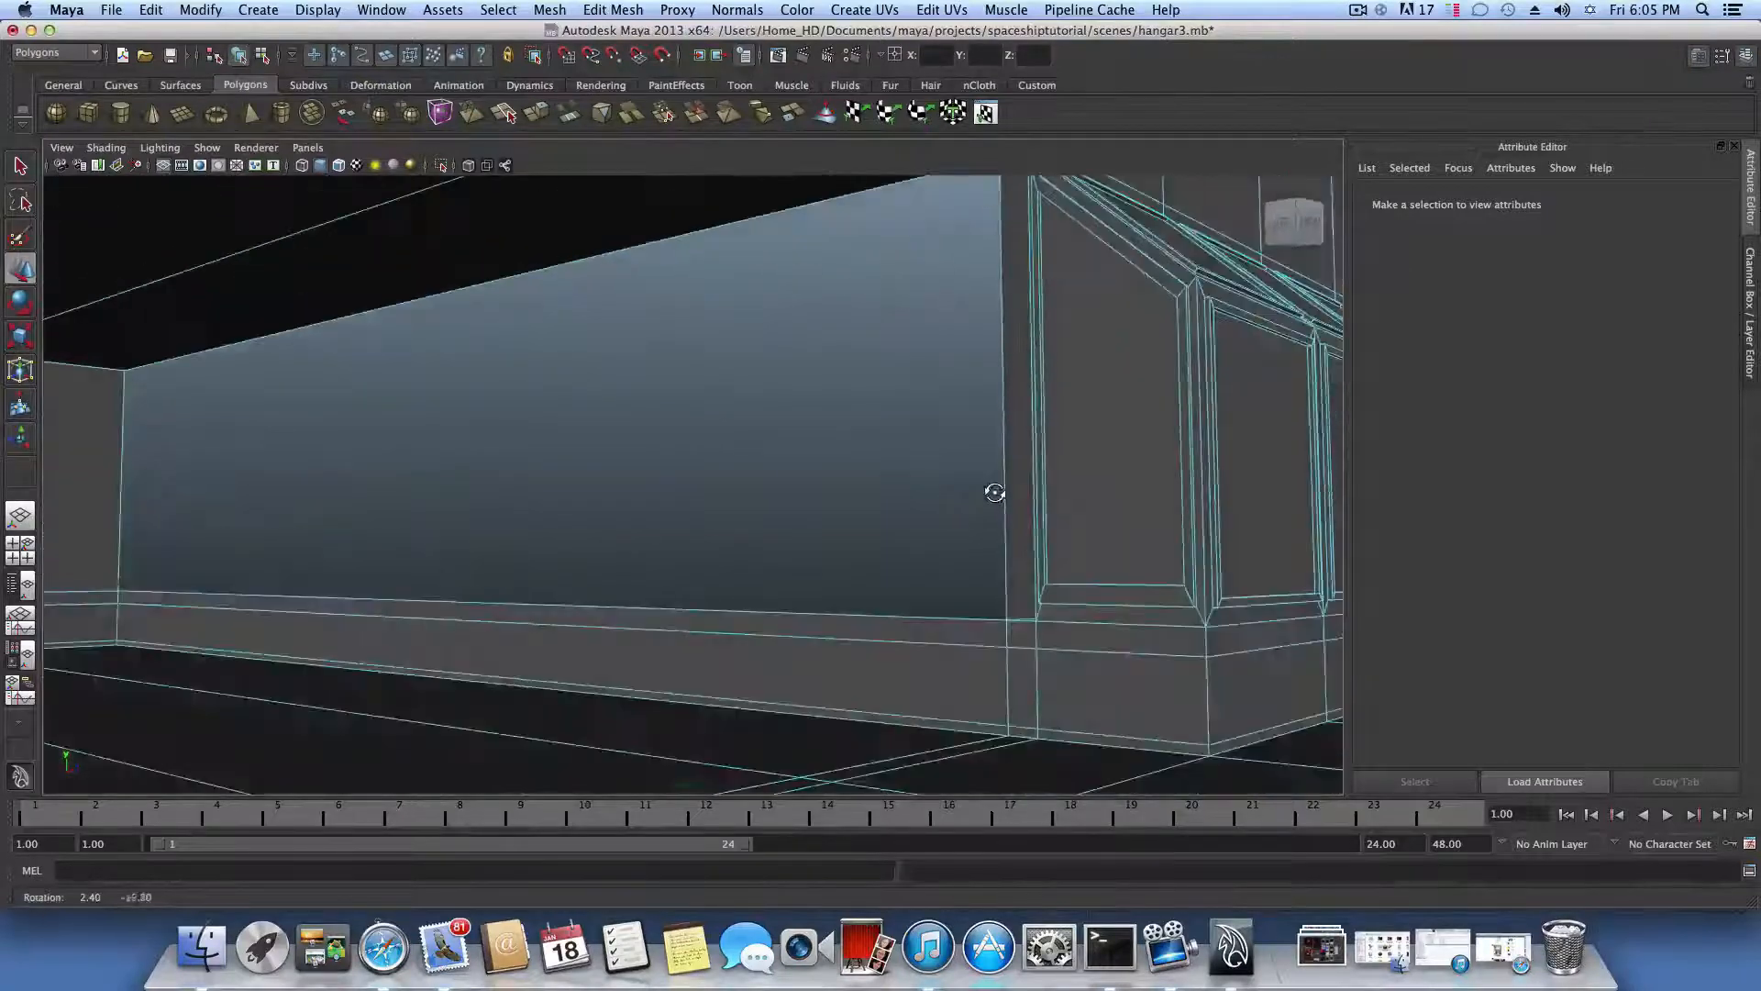
right_drag(1004, 468, 1003, 426)
click(1004, 441)
alt+drag(947, 471, 963, 472)
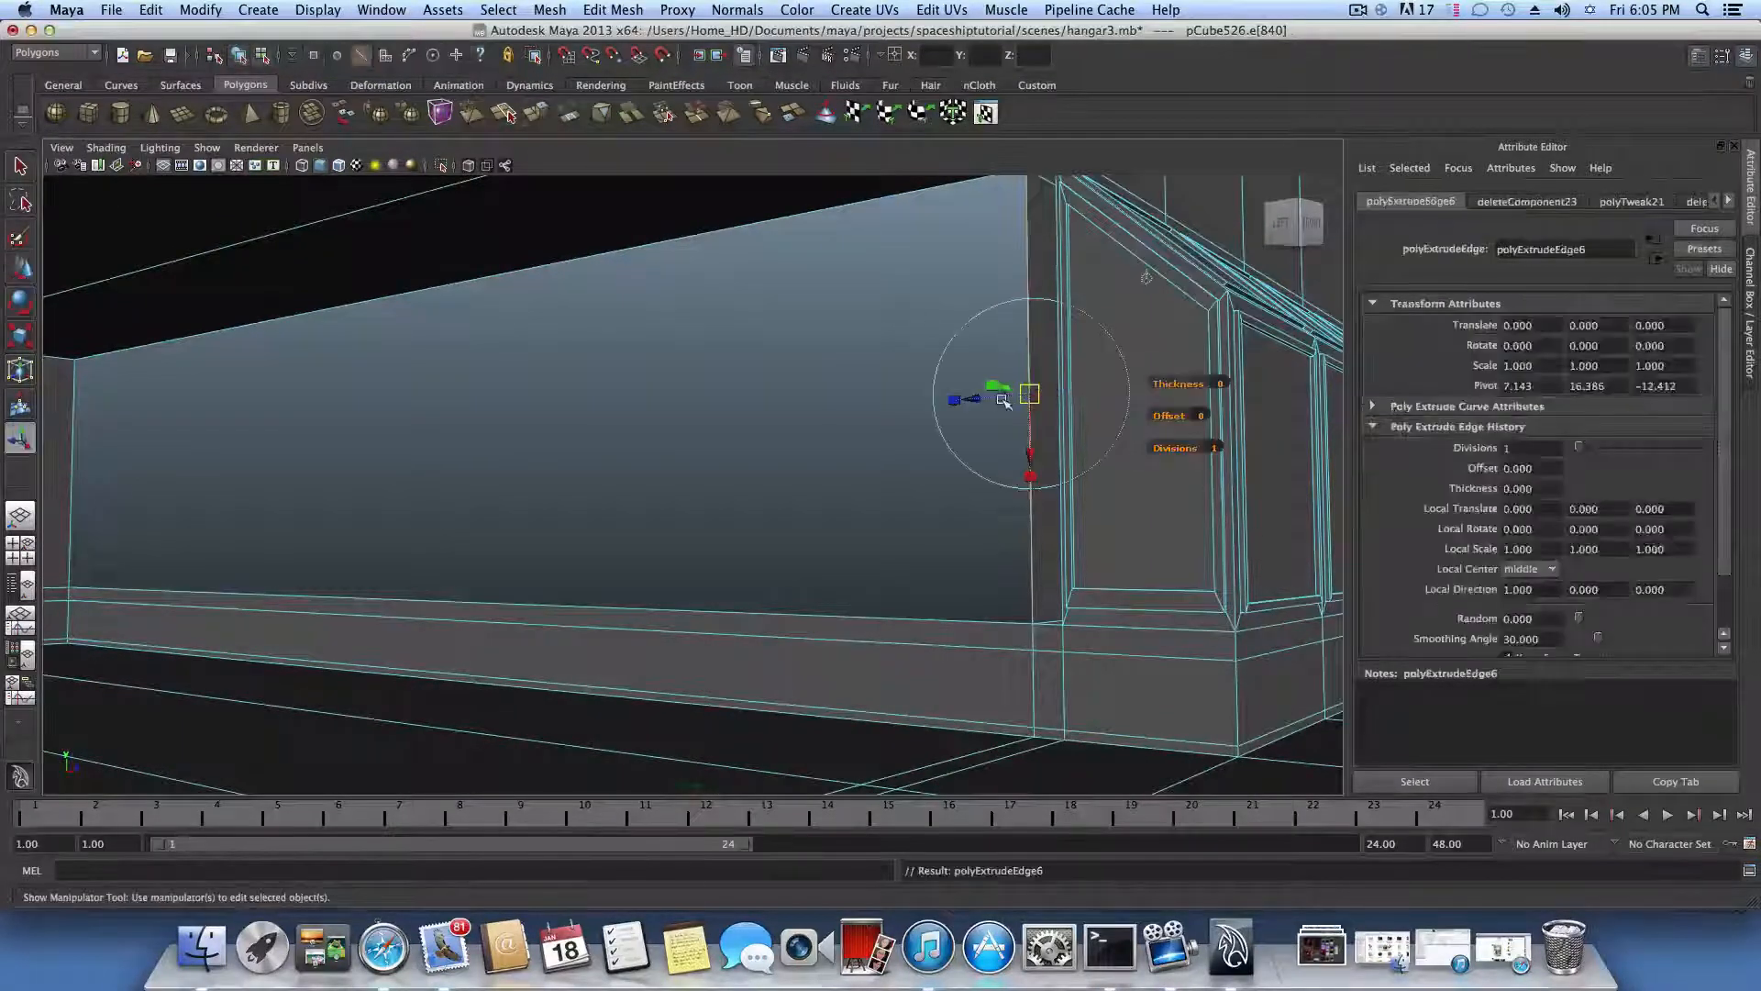
key(w)
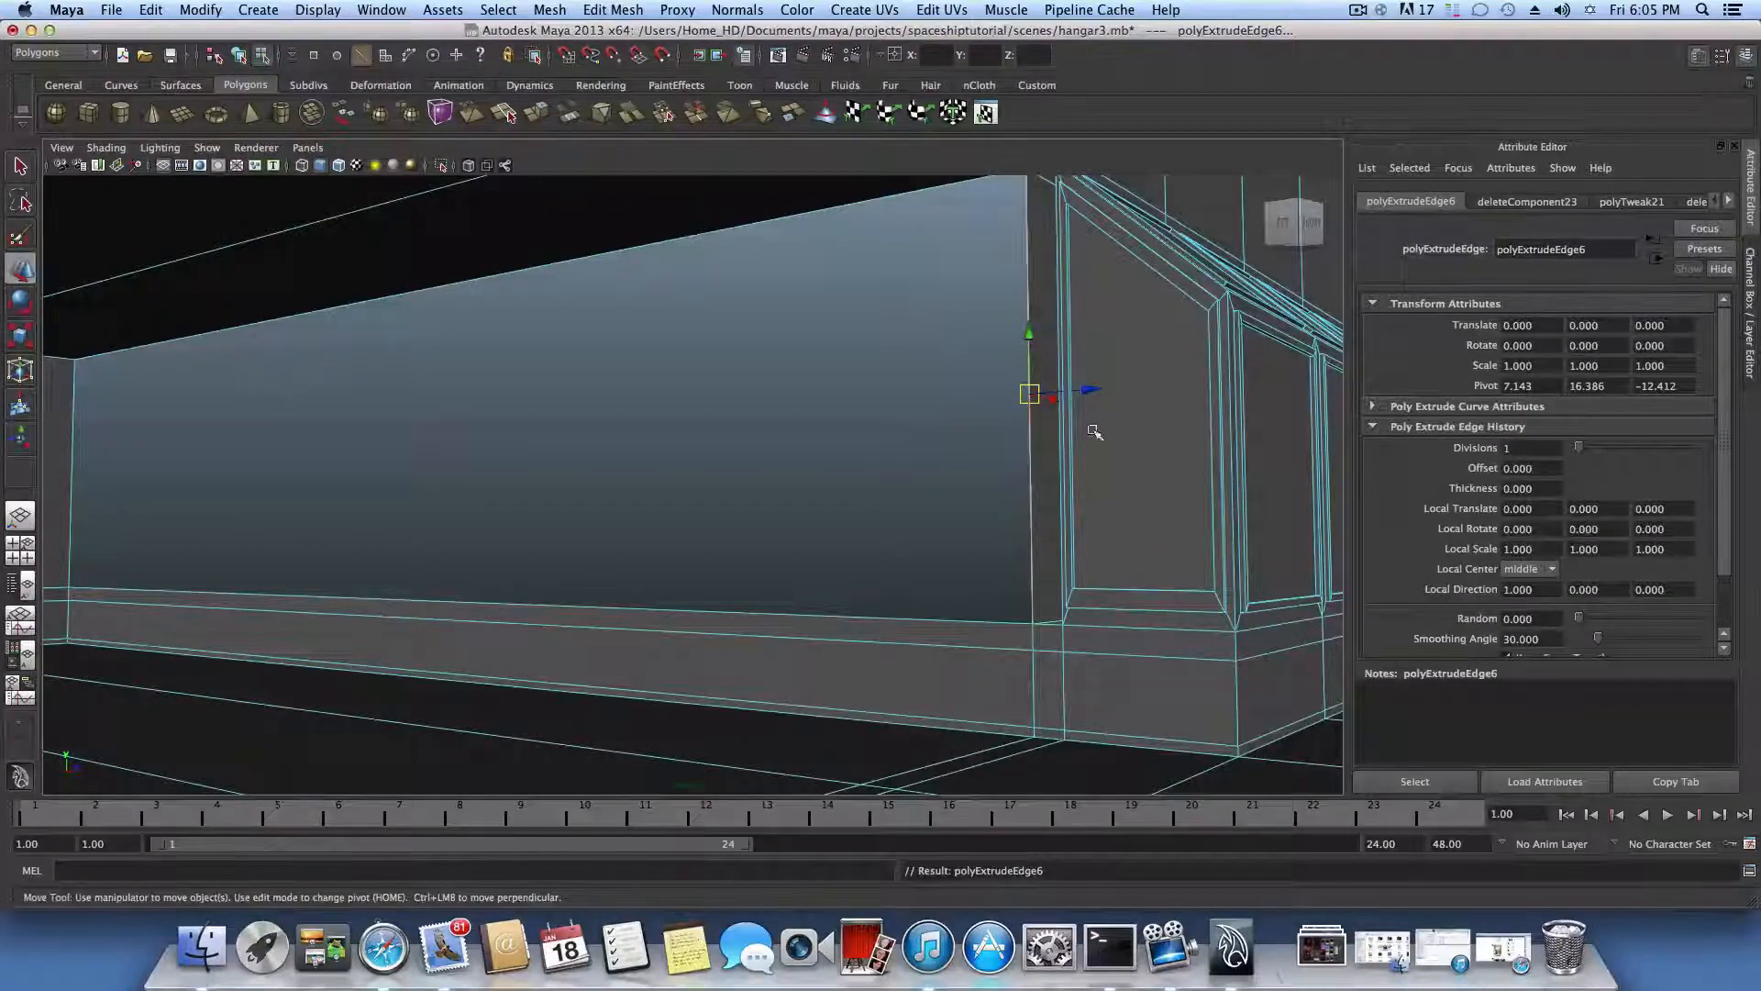
Step: Move the extruded edge back along Z to the recess's far end, at about Z -34.5
drag(1089, 388, 188, 387)
scroll(519, 443, up, 5)
scroll(484, 442, down, 5)
scroll(893, 499, up, 3)
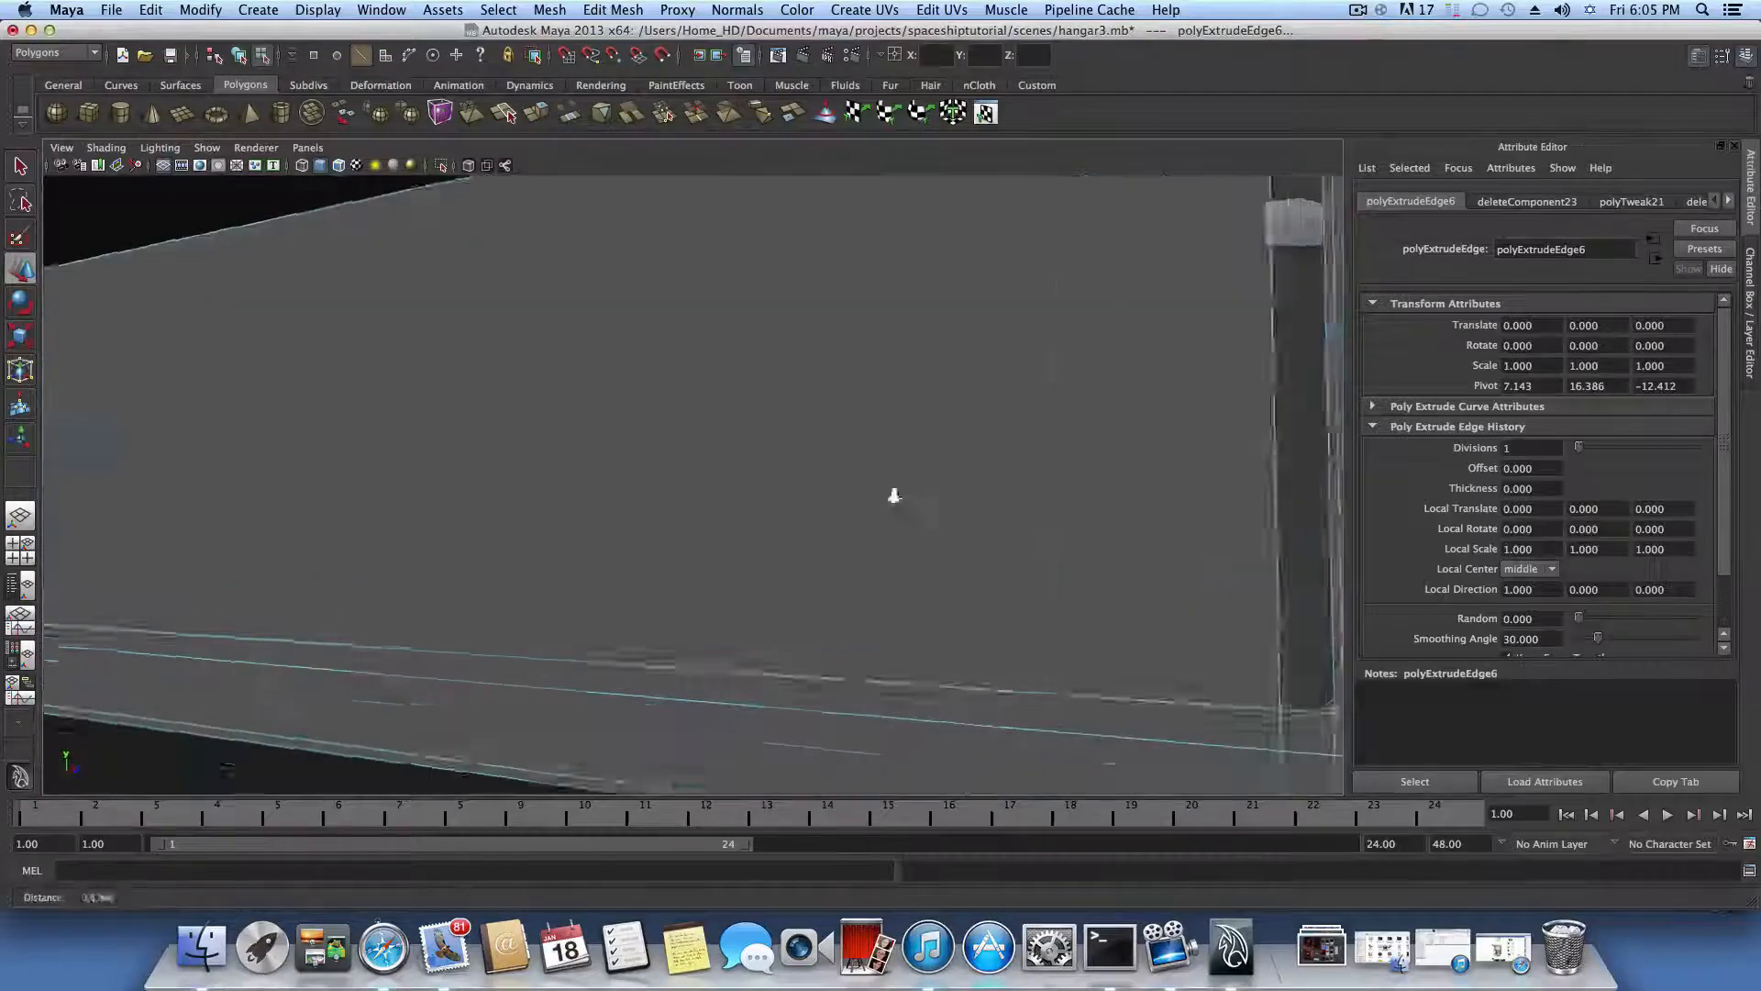
alt+middle_drag(892, 499, 645, 507)
alt+drag(645, 507, 715, 509)
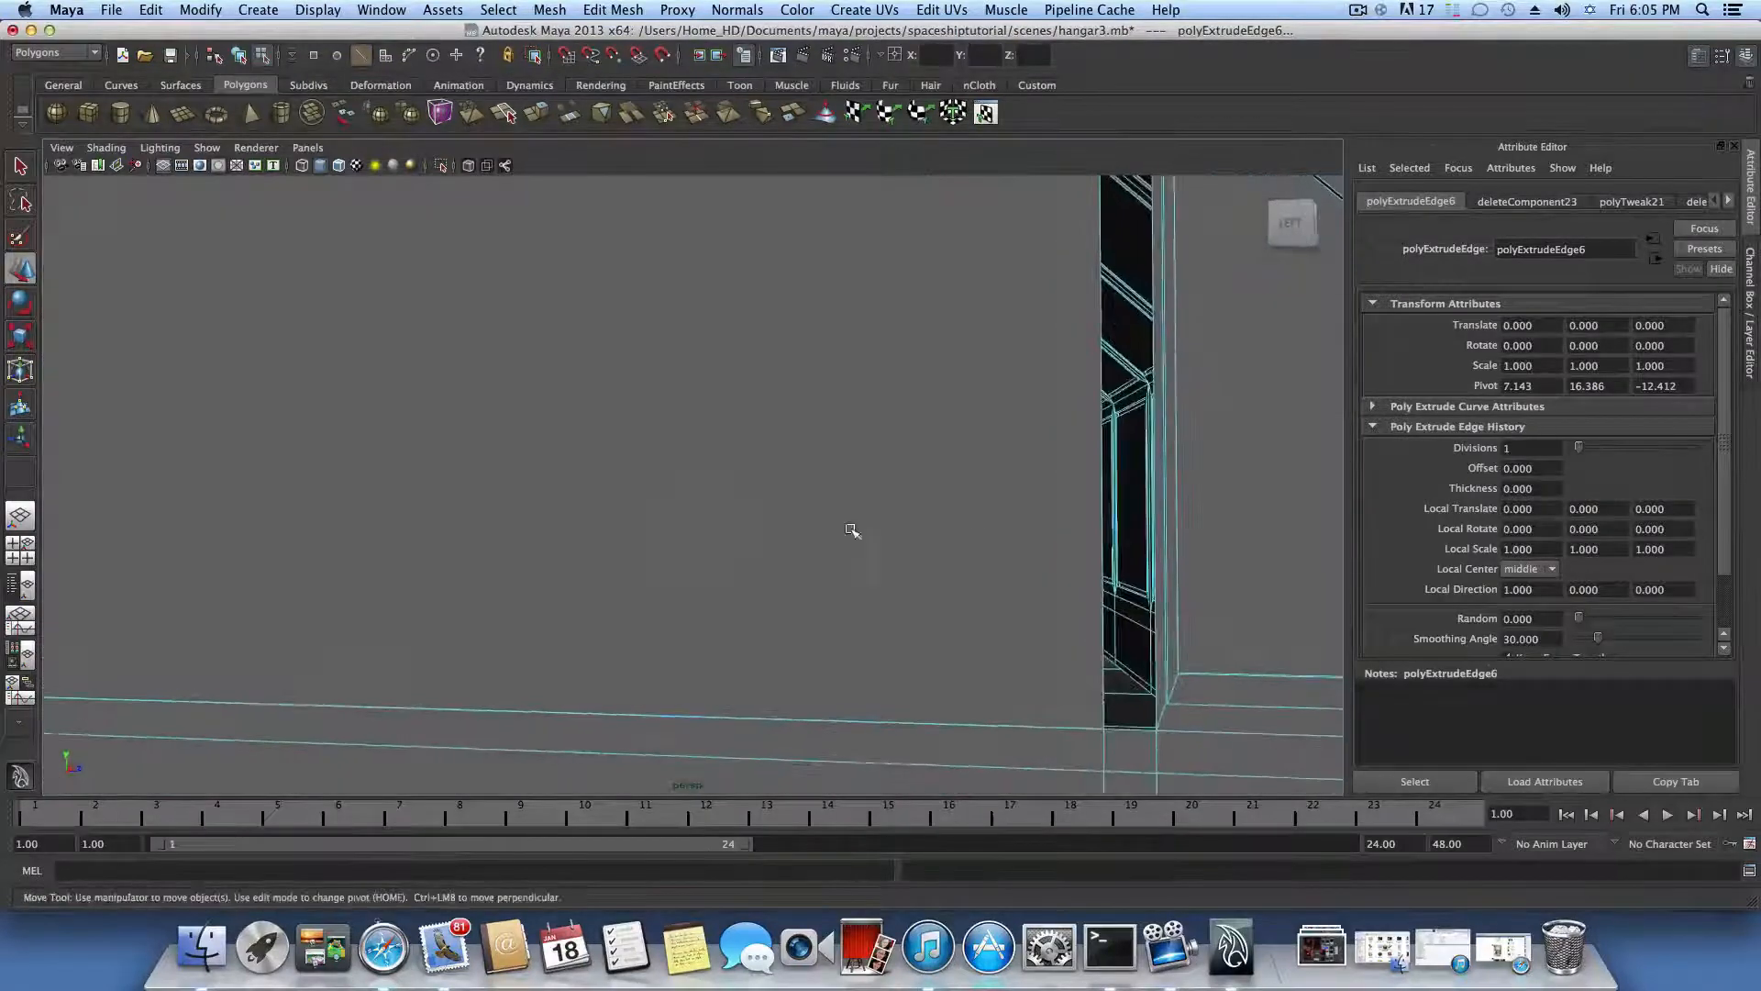
mouse_move(1110, 568)
alt+mouse_down()
mouse_move(1061, 569)
mouse_move(1090, 580)
alt+mouse_up()
alt+middle_drag(649, 461, 920, 464)
alt+middle_drag(647, 424, 949, 456)
alt+drag(602, 443, 771, 442)
alt+drag(1064, 461, 882, 468)
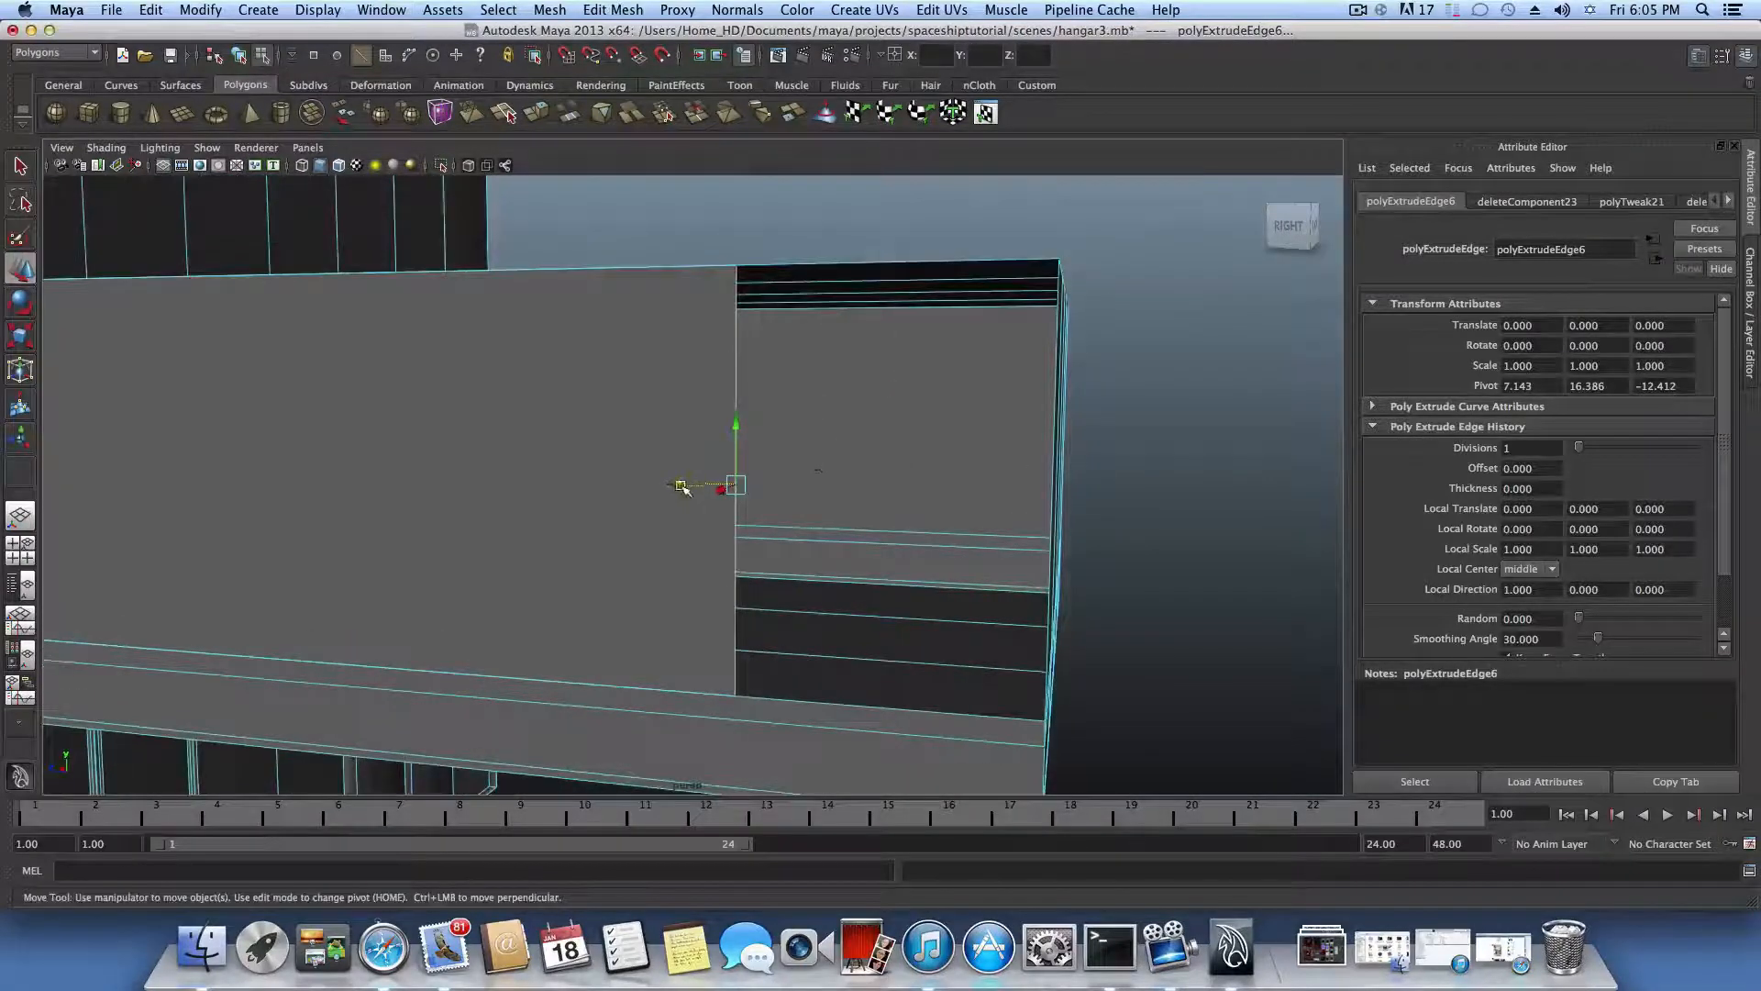
drag(731, 497, 964, 516)
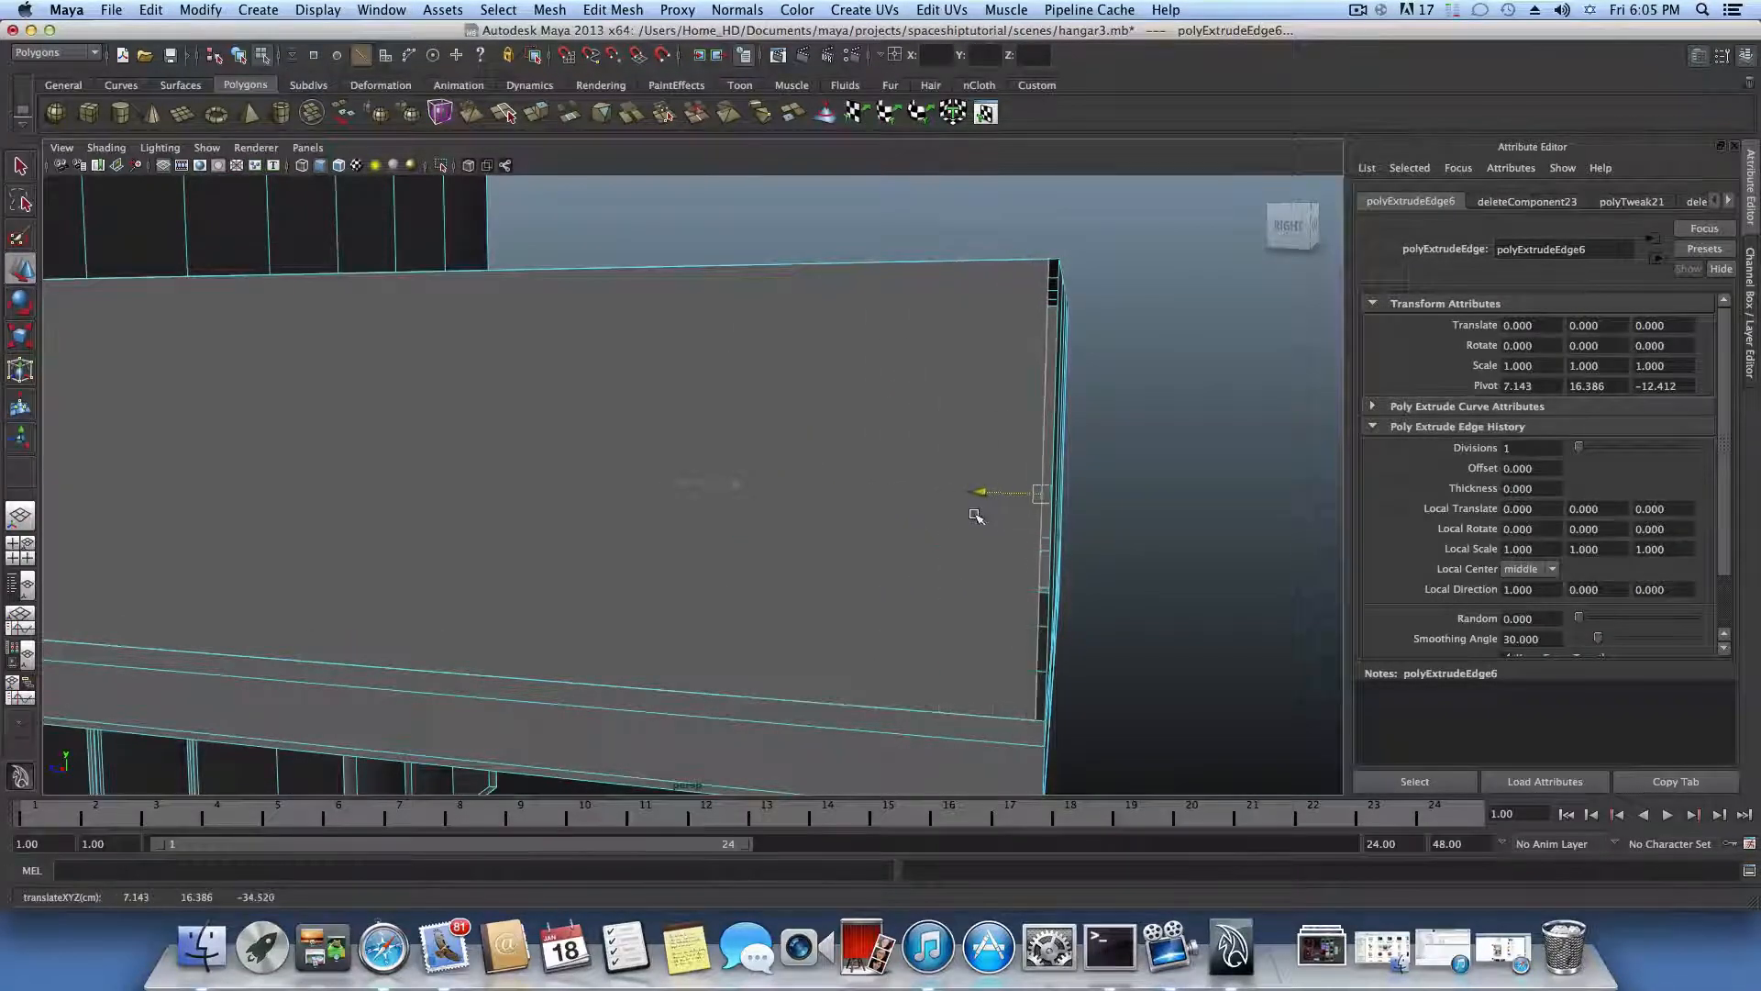
Step: Merge the extruded edge's upper and lower end vertices into the recess's far corners with the Merge Vertex Tool
click(635, 10)
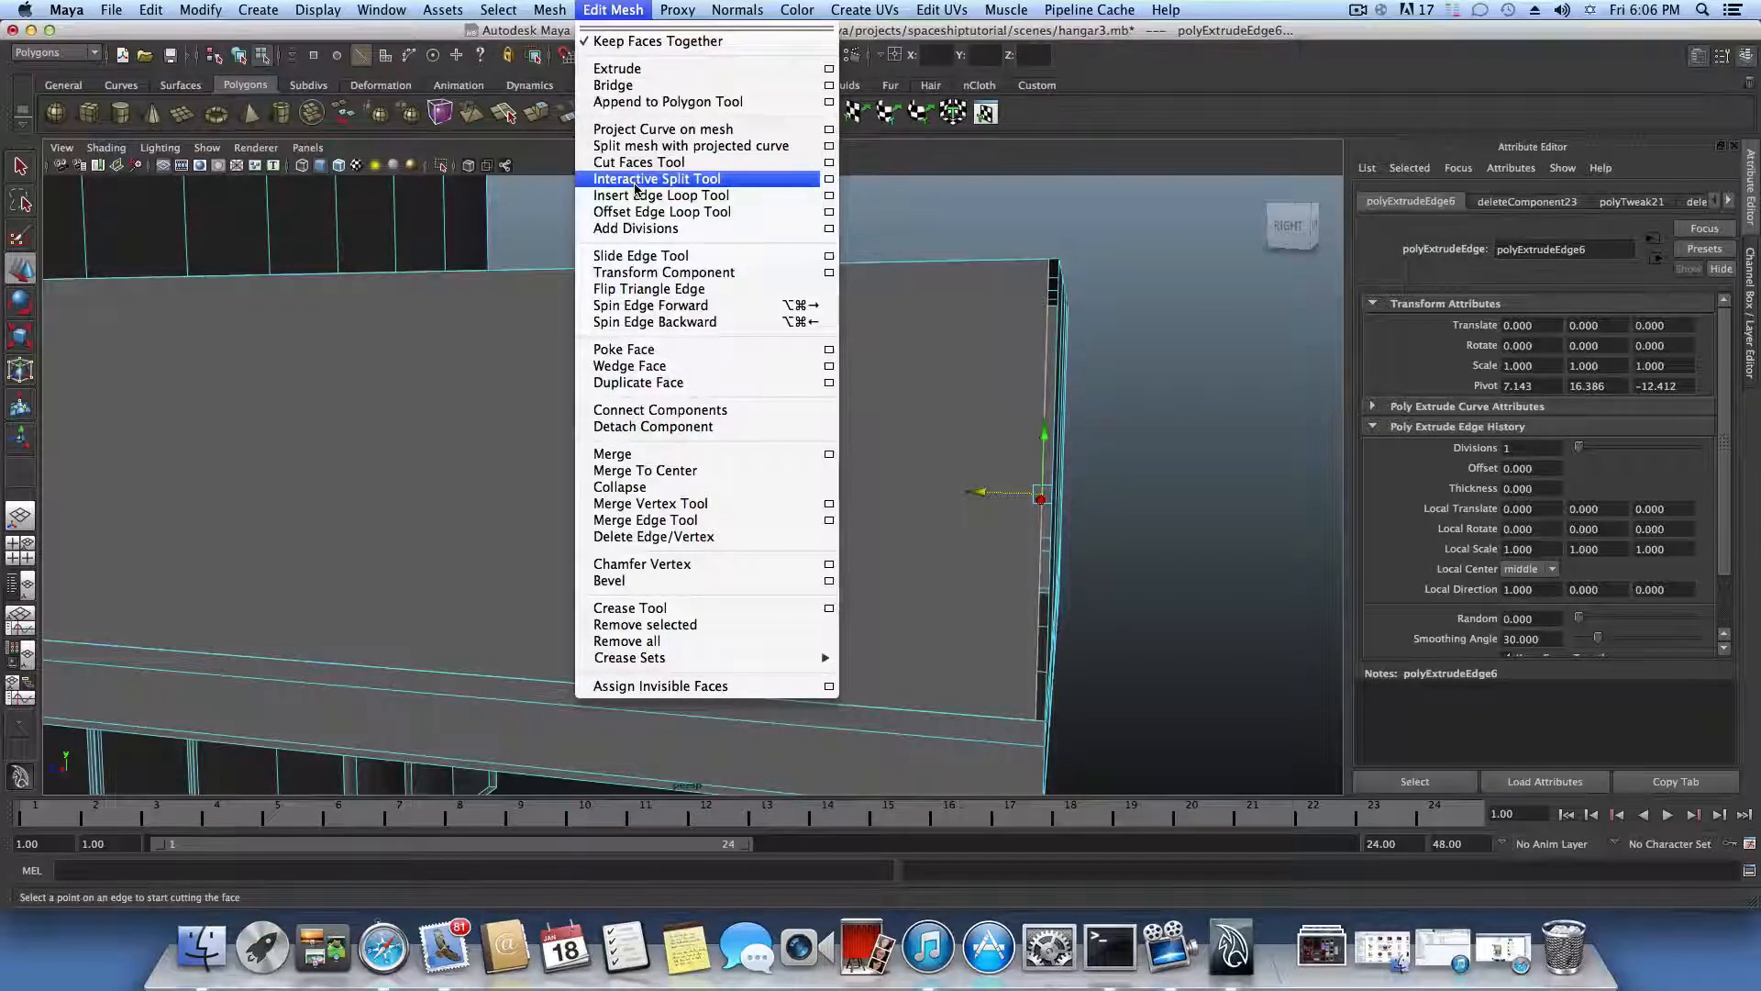
click(662, 504)
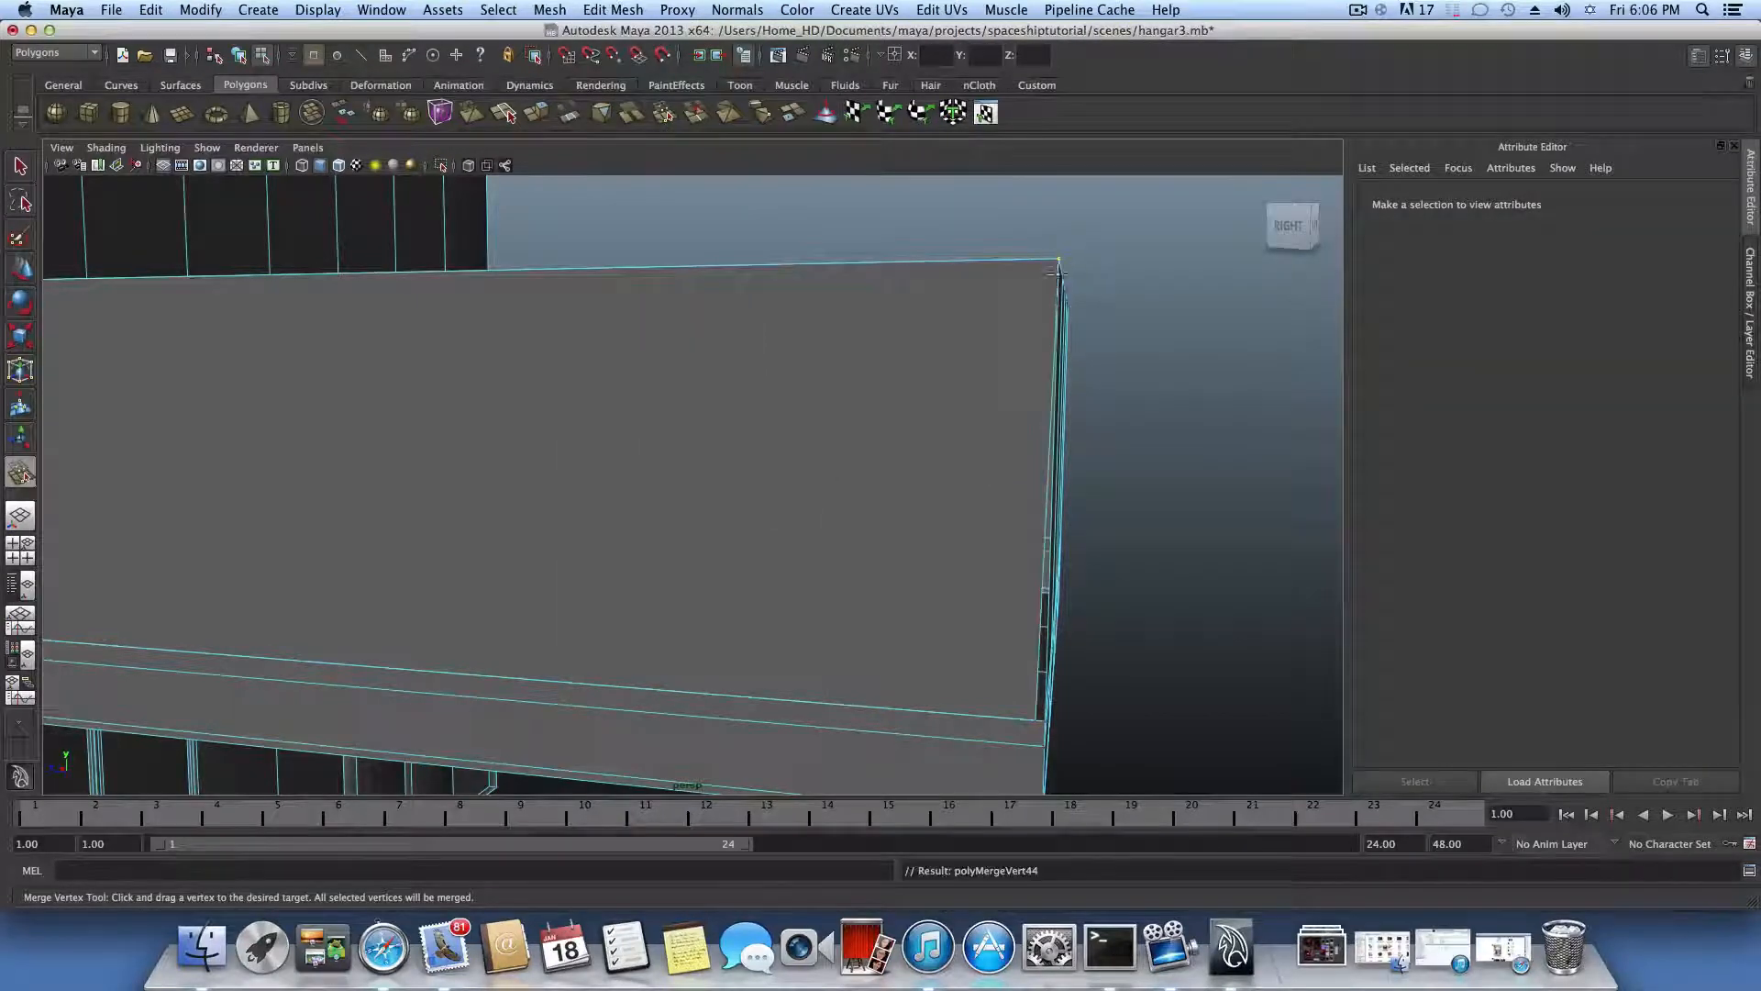
drag(1060, 265, 826, 669)
alt+drag(1193, 624, 852, 473)
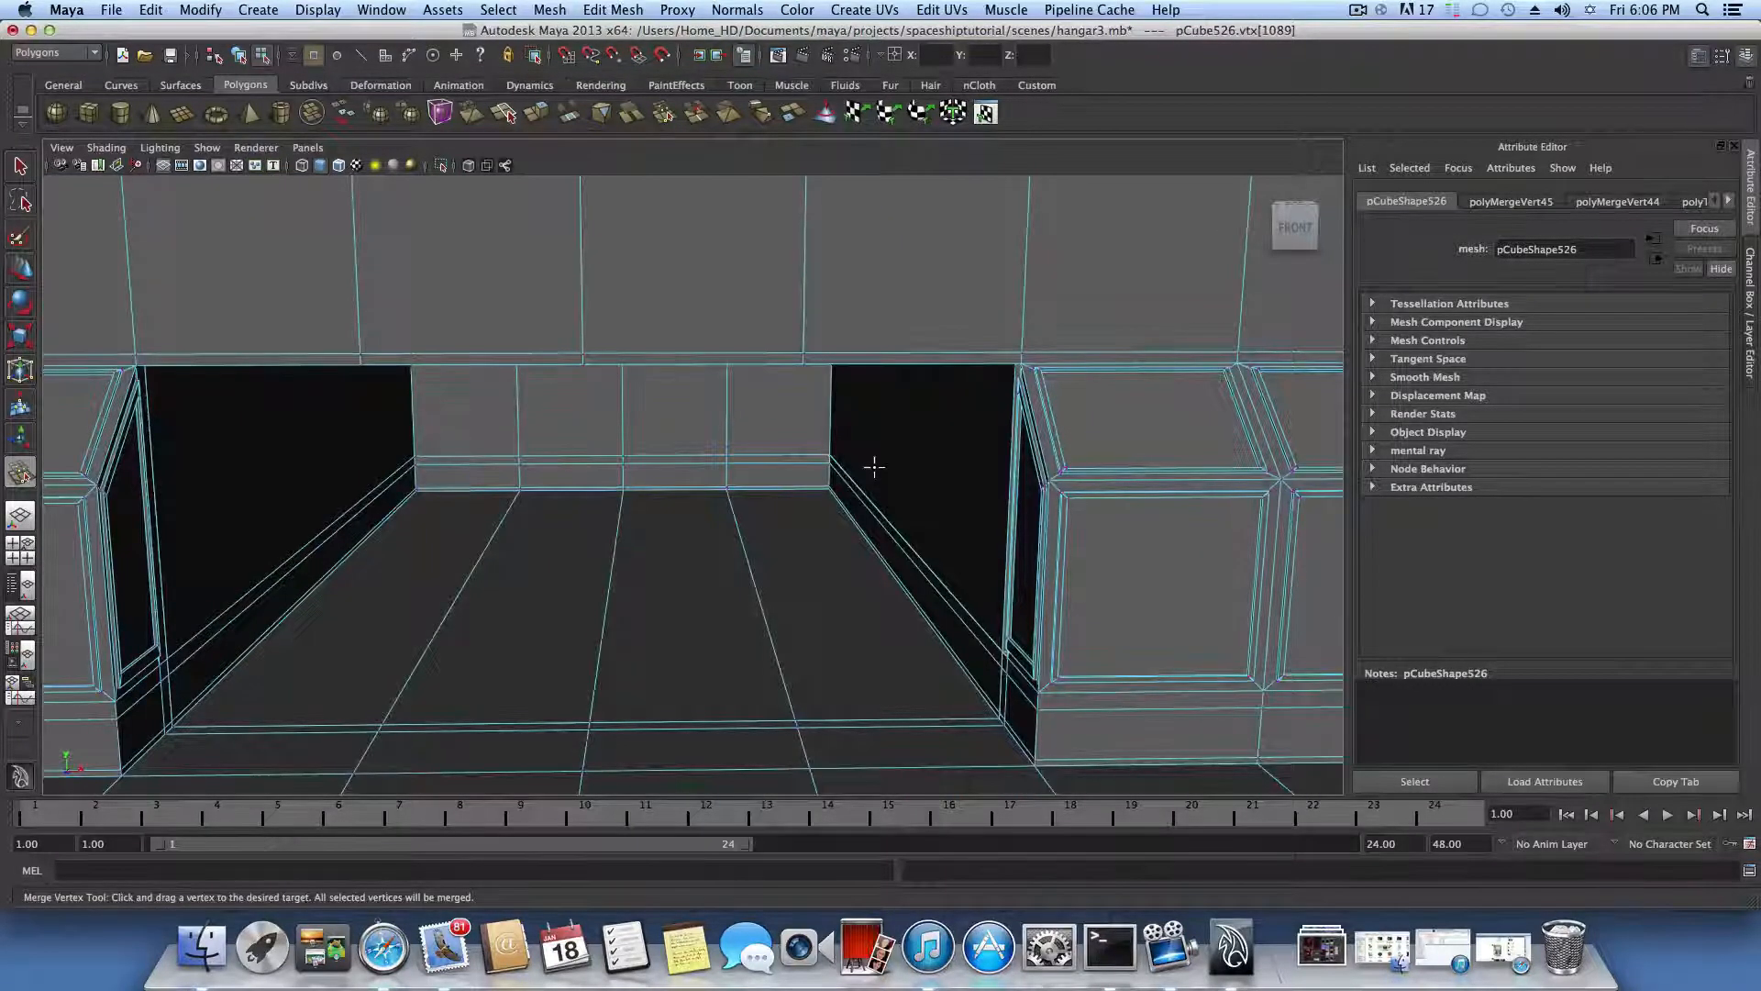
Step: Return to object mode and examine the rebuilt recess side wall and its joint with the window bay from both sides
key(F8)
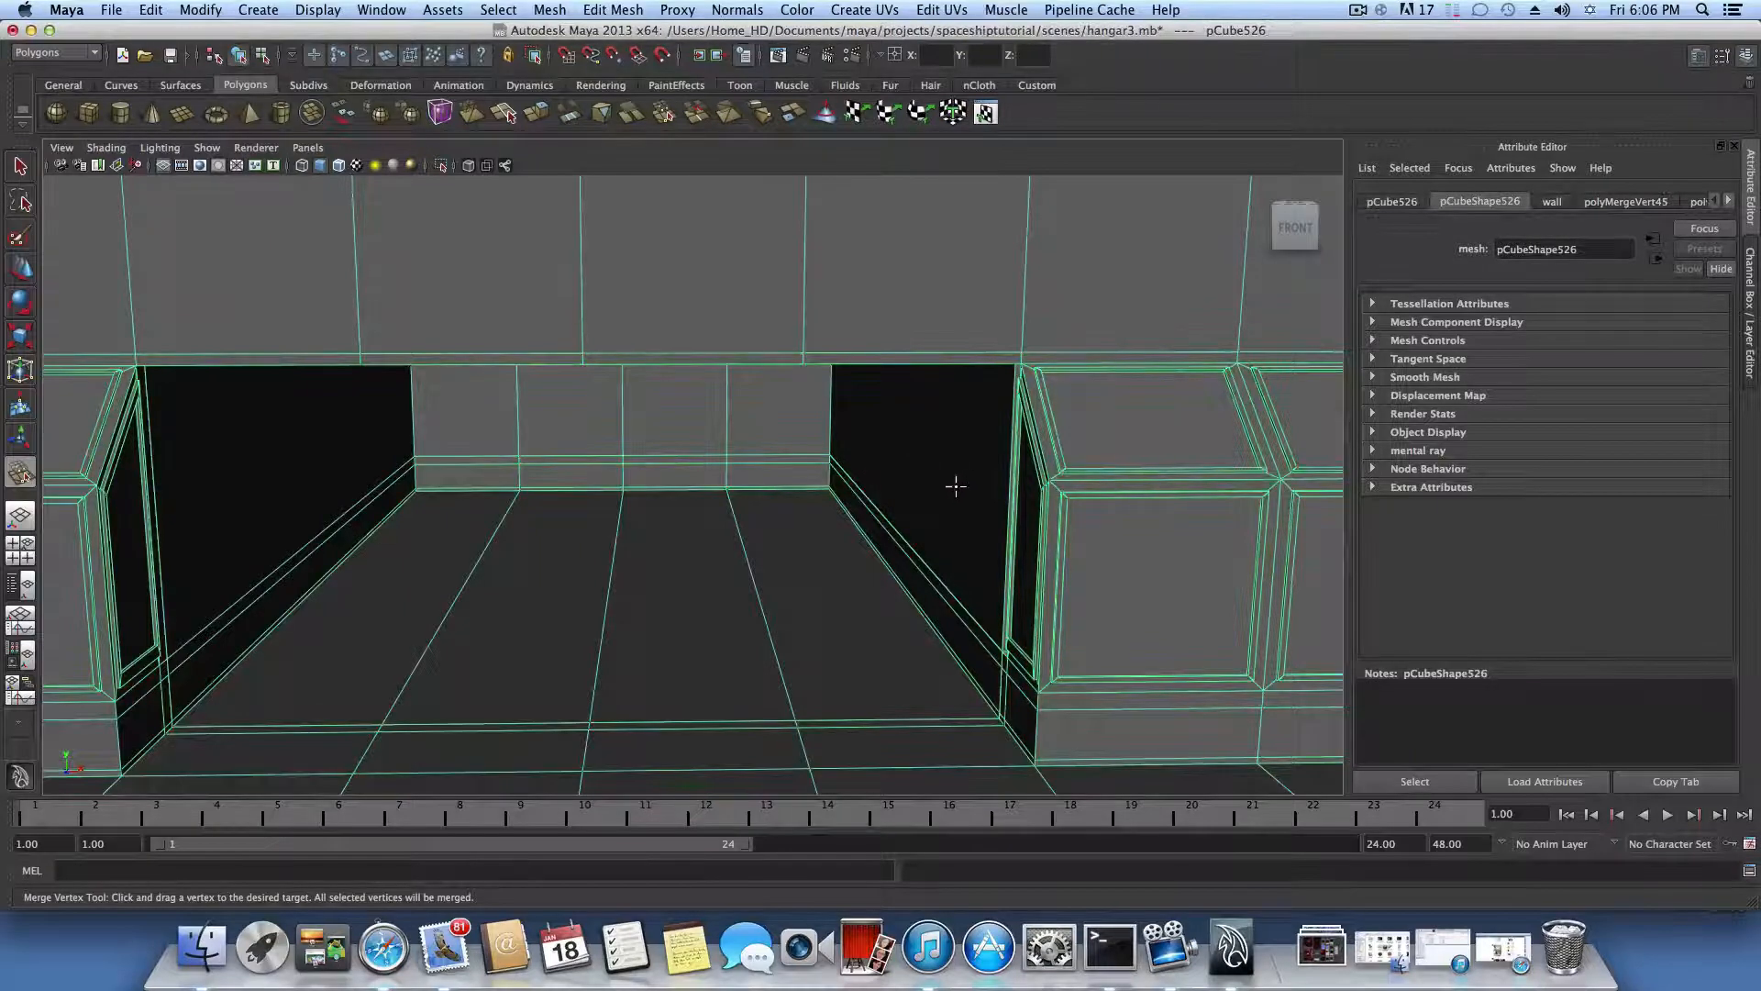
alt+drag(955, 486, 914, 544)
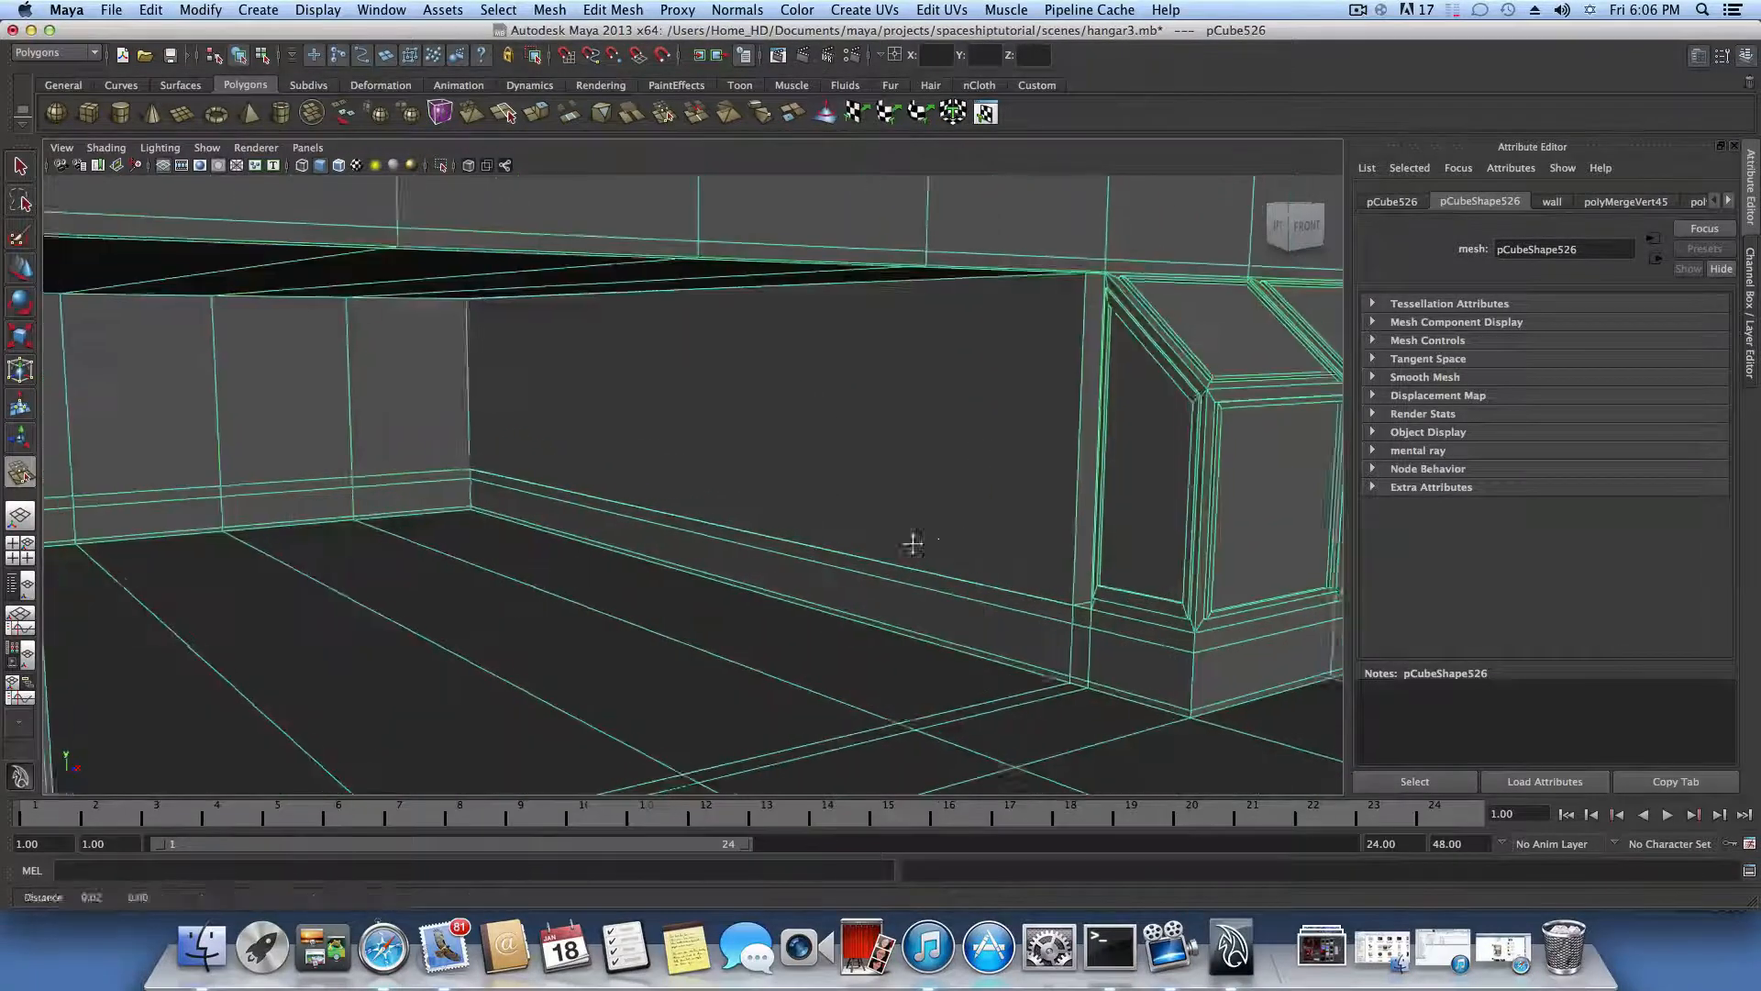
alt+middle_drag(913, 544, 719, 566)
alt+right_drag(719, 566, 862, 577)
alt+drag(863, 577, 923, 574)
alt+middle_drag(924, 574, 930, 585)
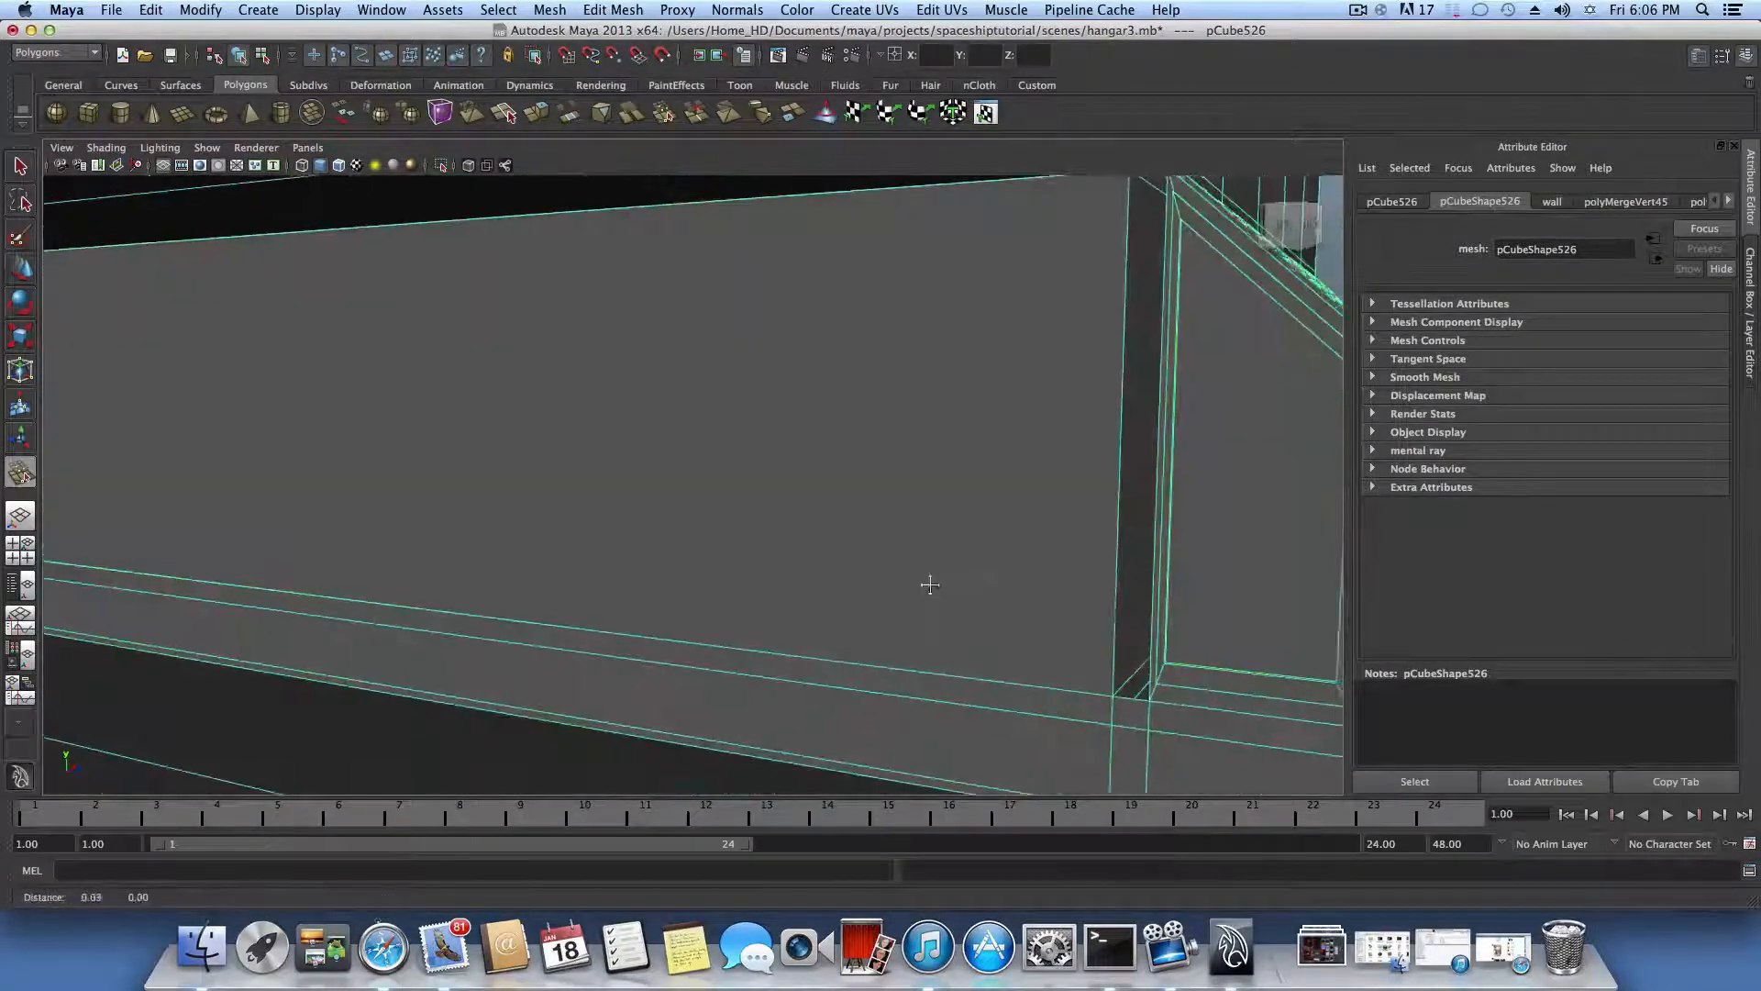
alt+drag(931, 584, 309, 594)
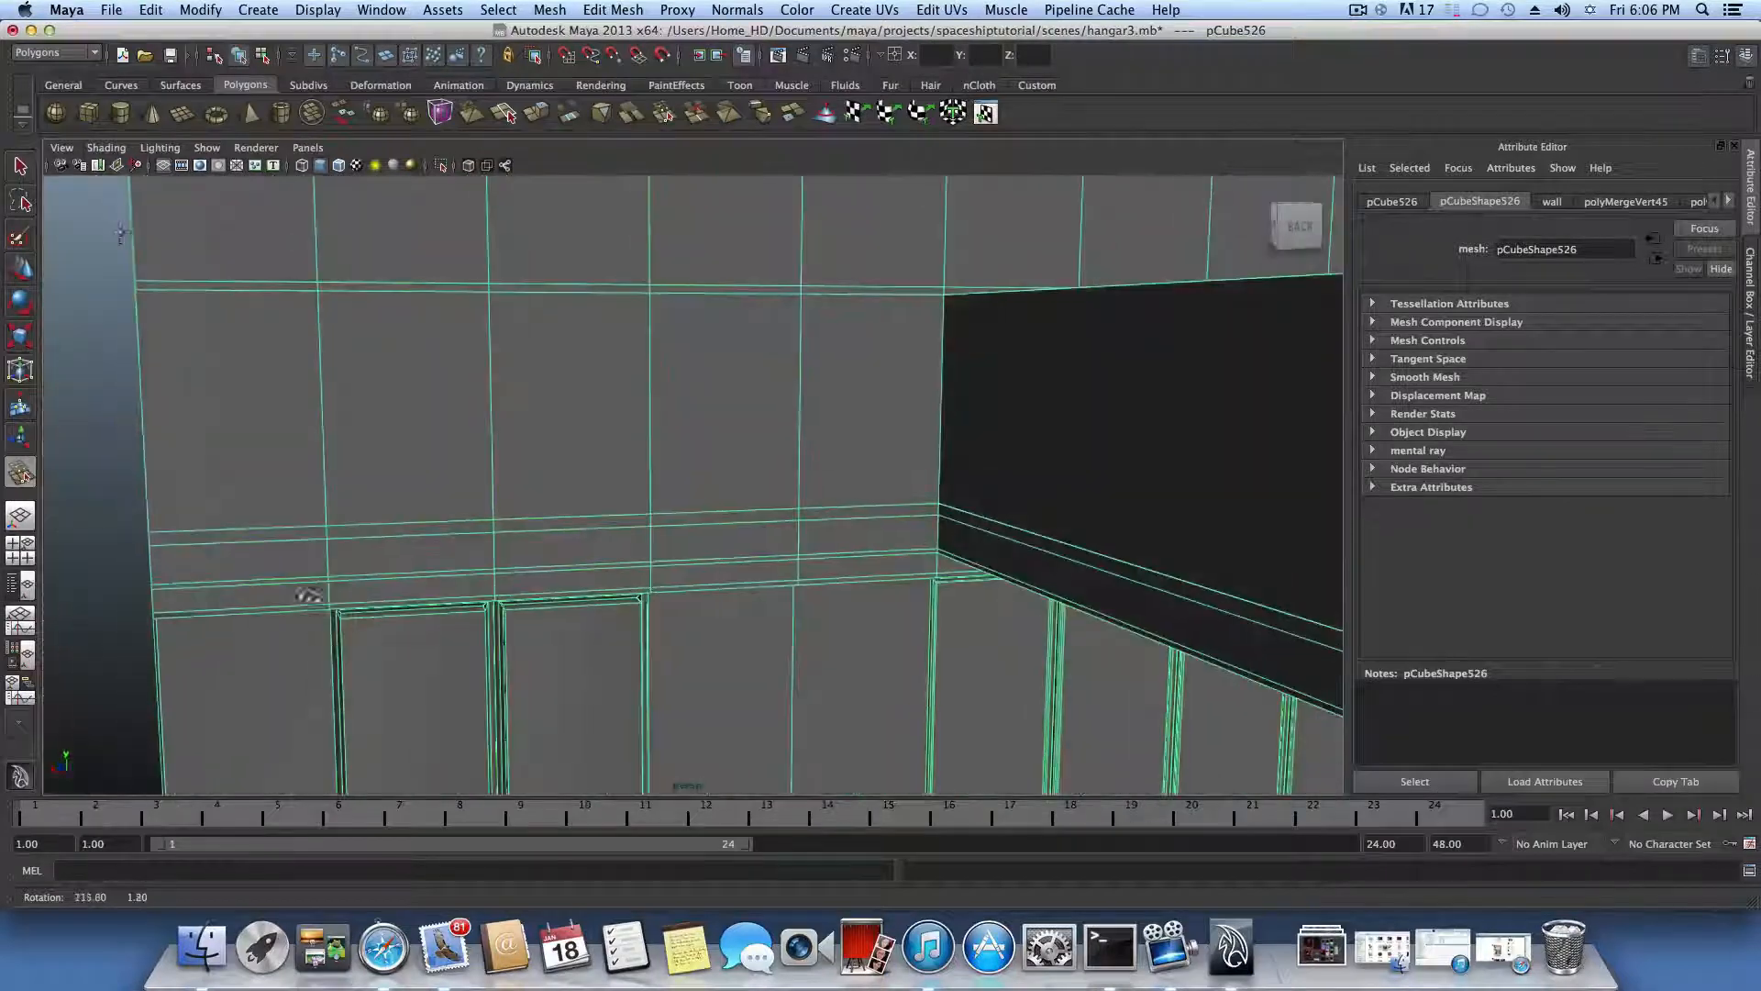
alt+drag(151, 330, 747, 340)
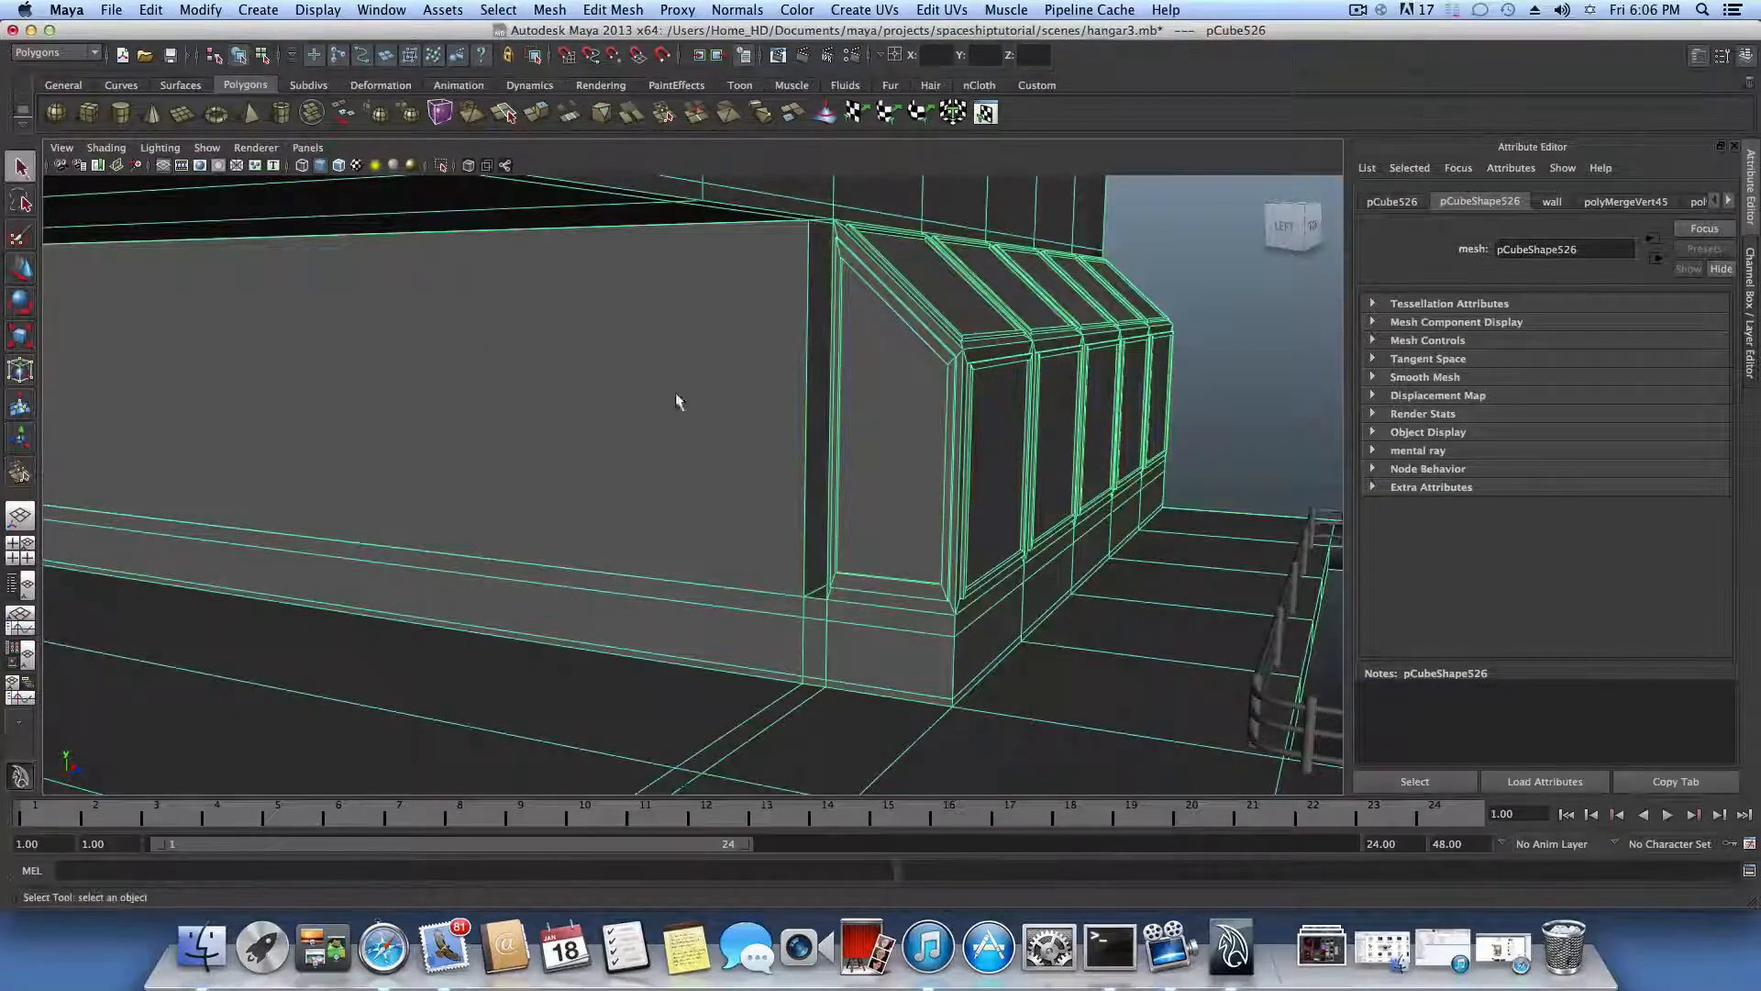
Step: Try to close the narrow gap between the rebuilt side wall and the window bay frame with Fill Hole on its vertical edges
right_drag(826, 407, 826, 356)
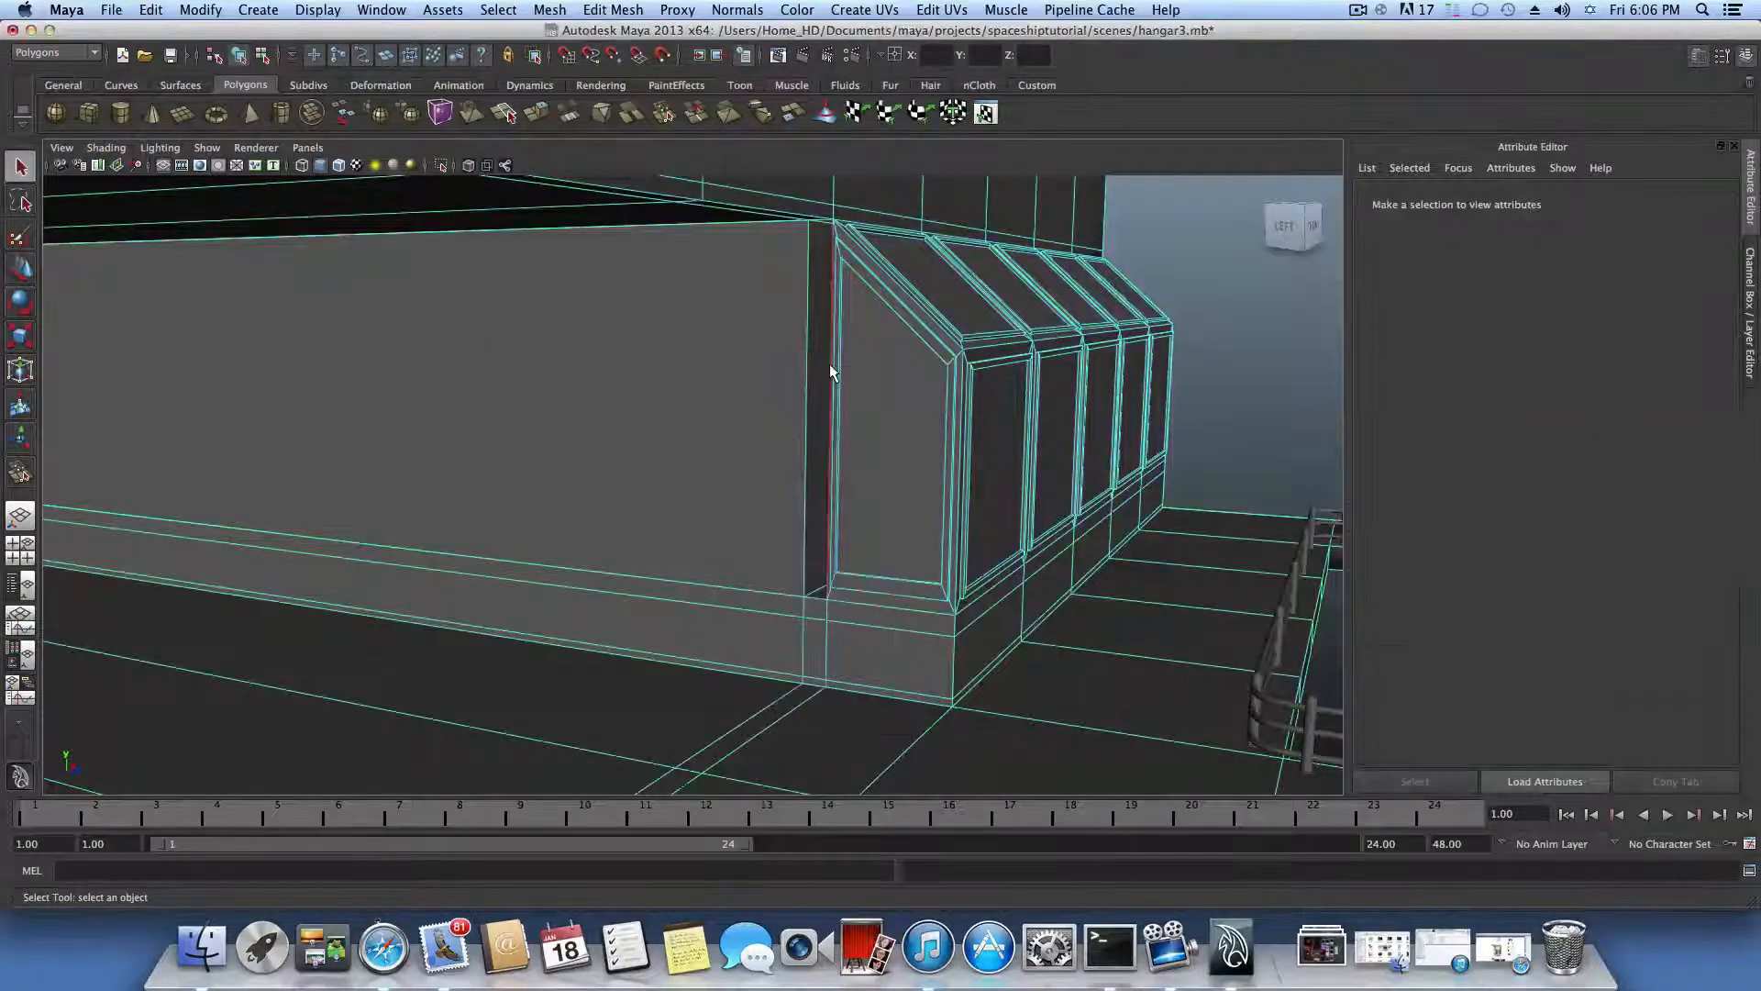
click(829, 363)
click(806, 367)
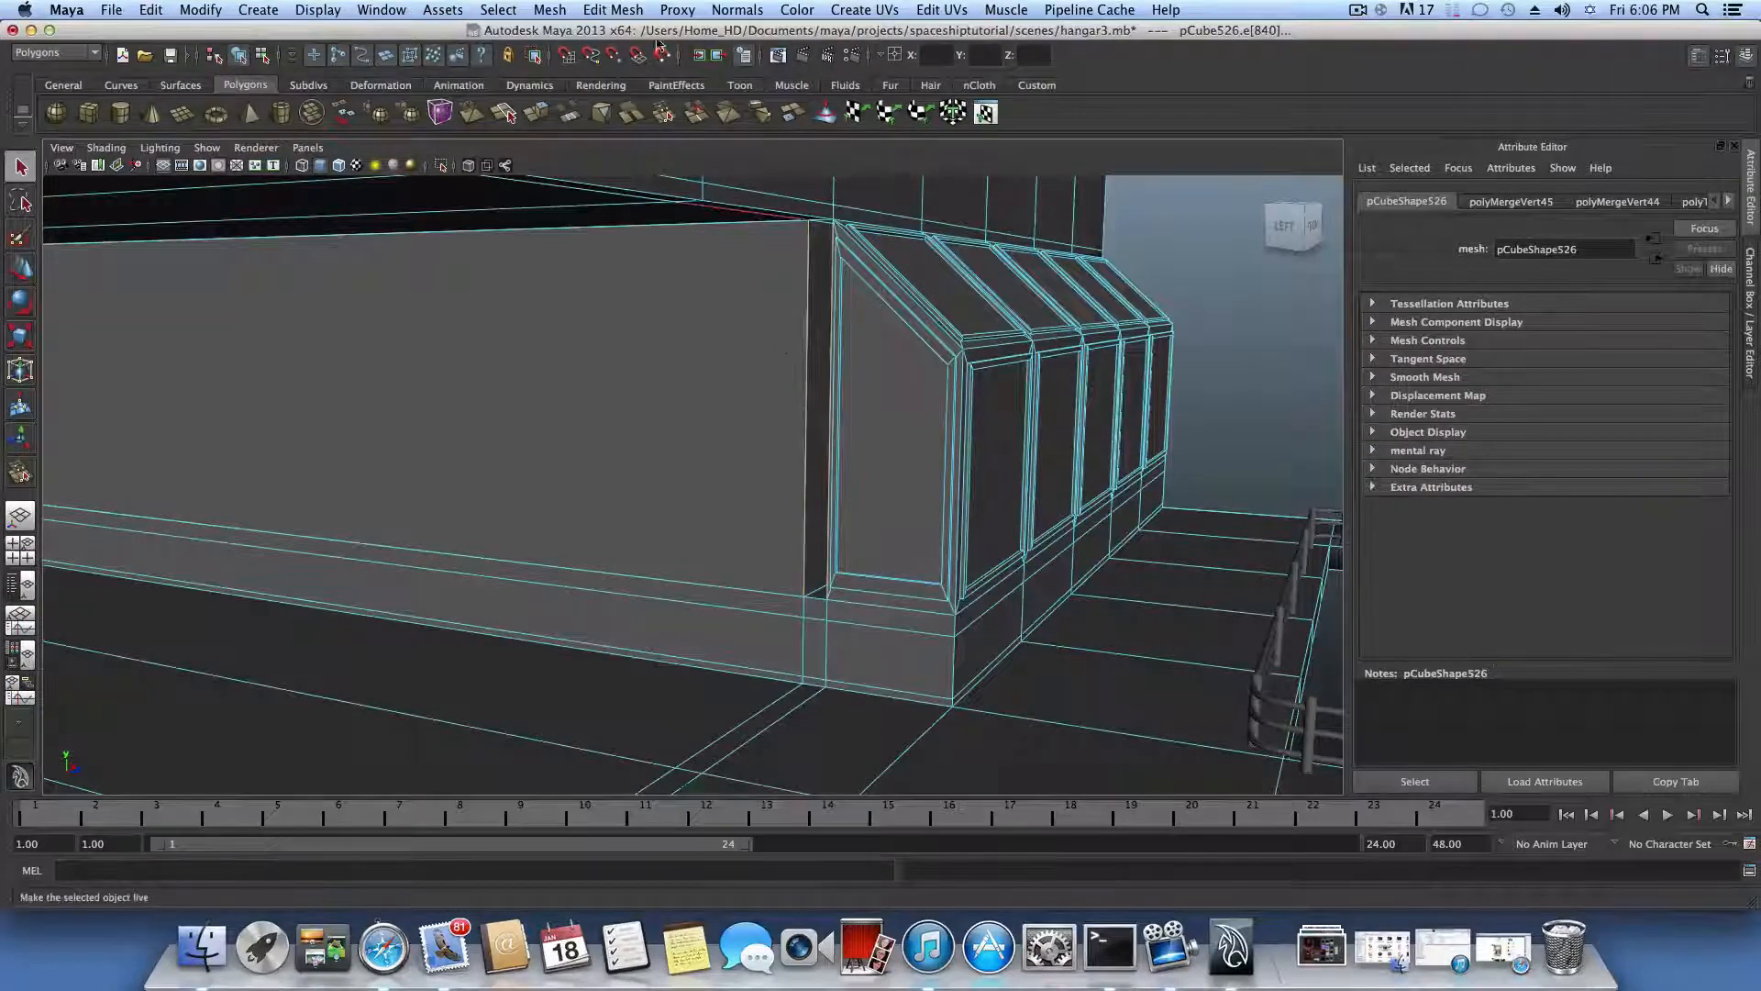
click(551, 13)
click(633, 348)
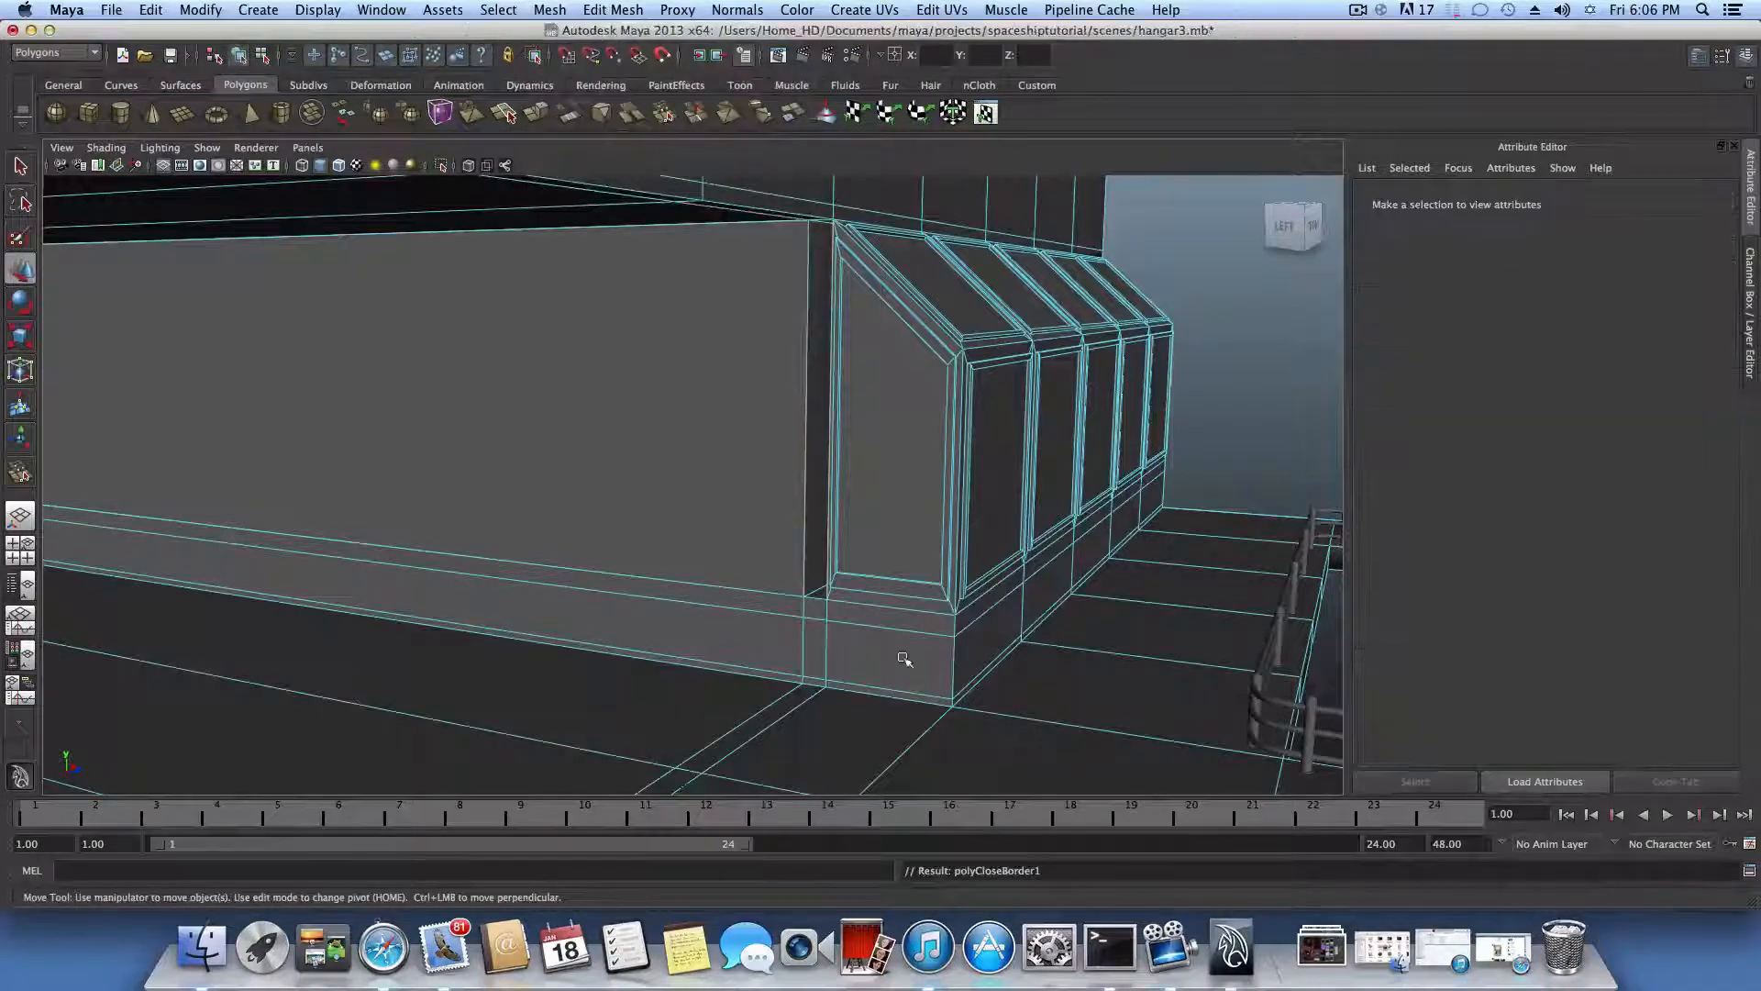
click(827, 547)
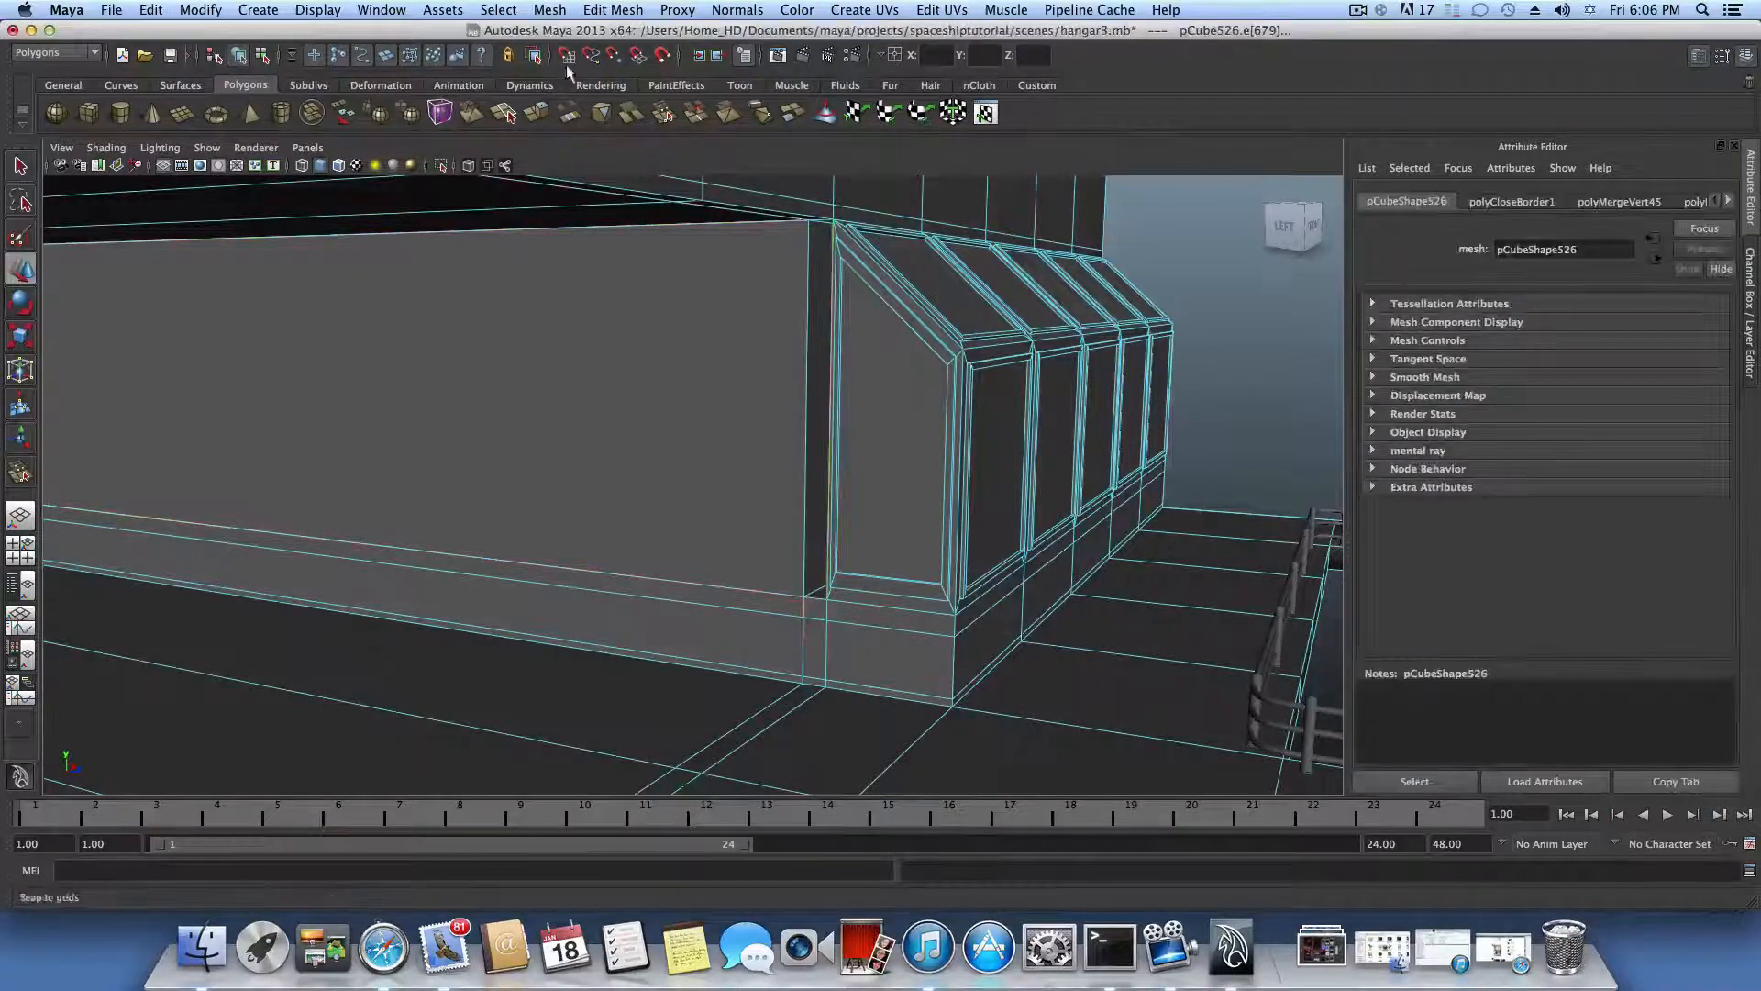
alt+drag(727, 249, 824, 483)
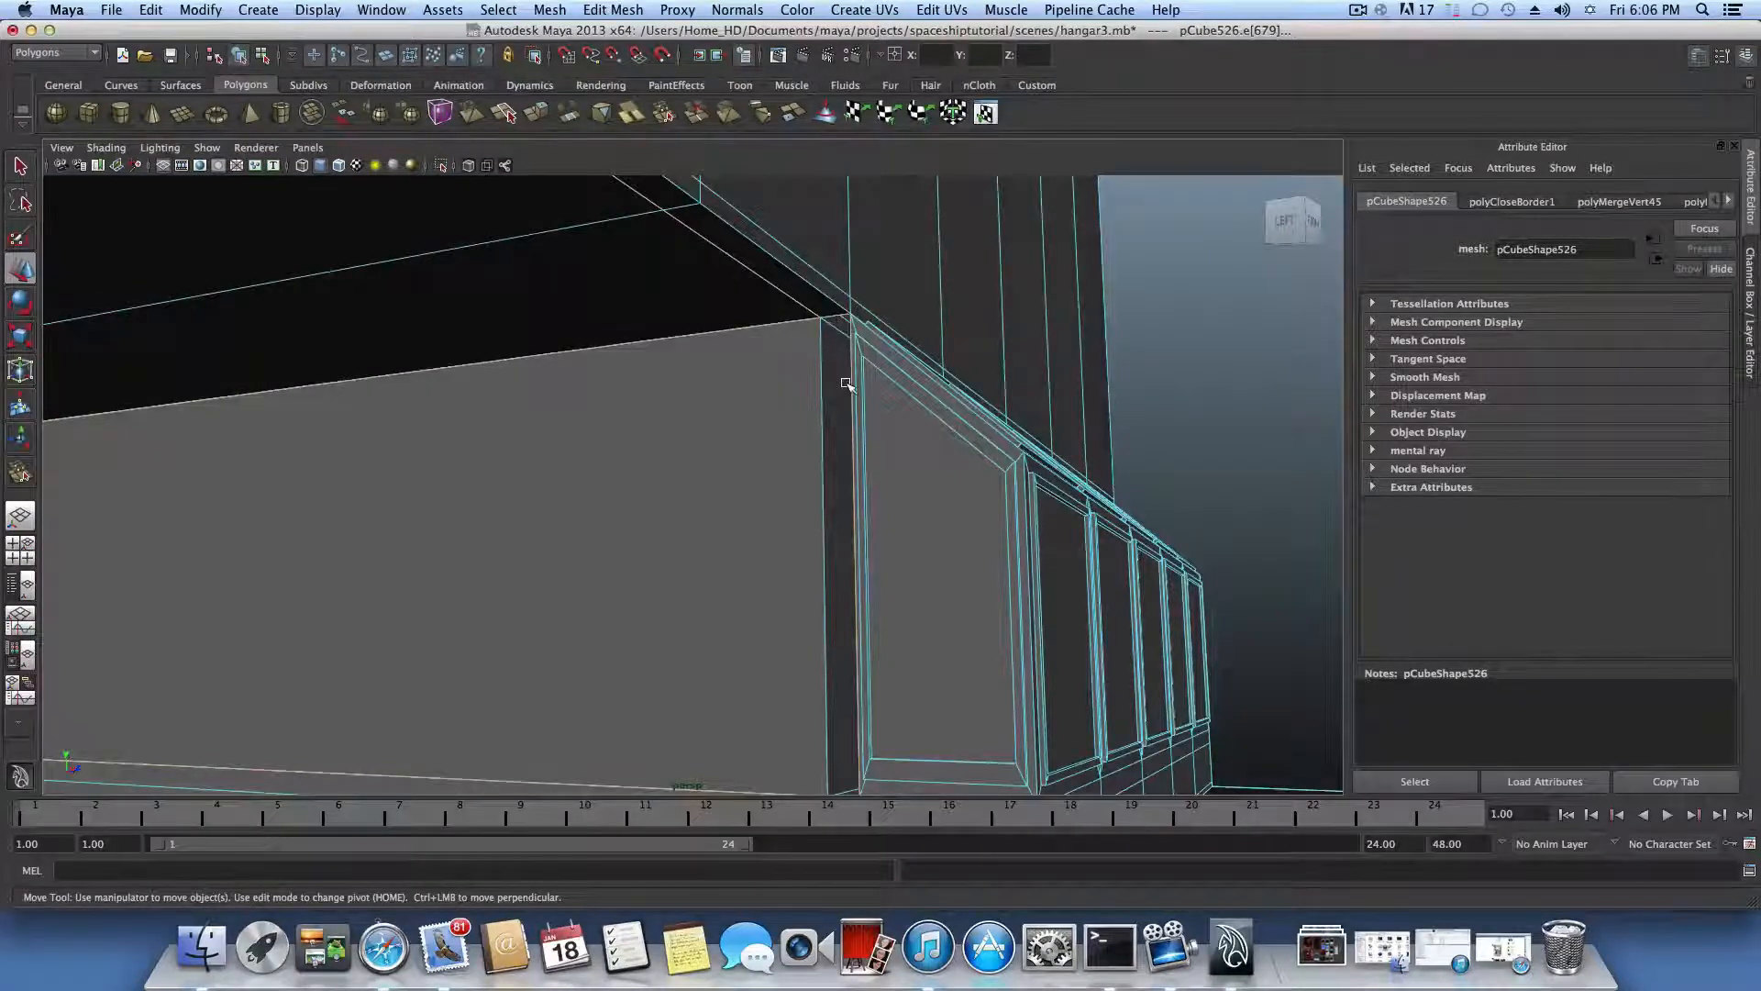
alt+drag(836, 389, 798, 394)
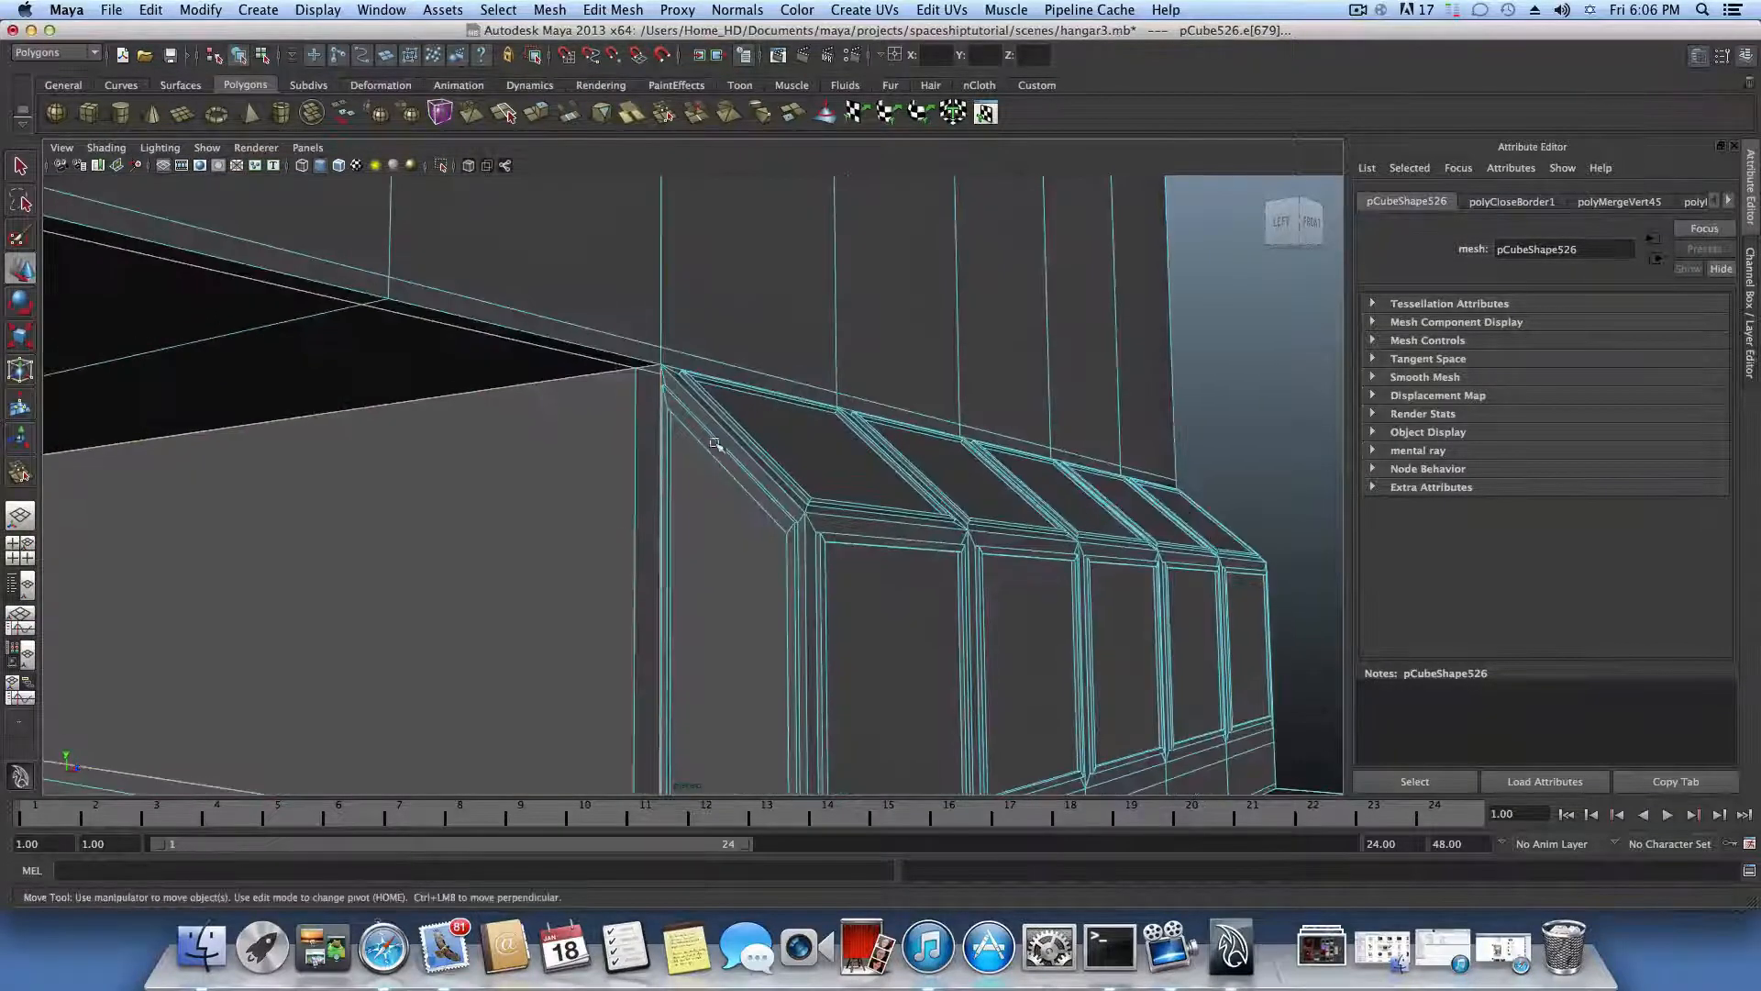
scroll(693, 456, down, 5)
alt+drag(668, 487, 672, 578)
Step: Undo the hole fill, the vertex merges and the moves of the extruded edge
key(z)
key(z)
key(z)
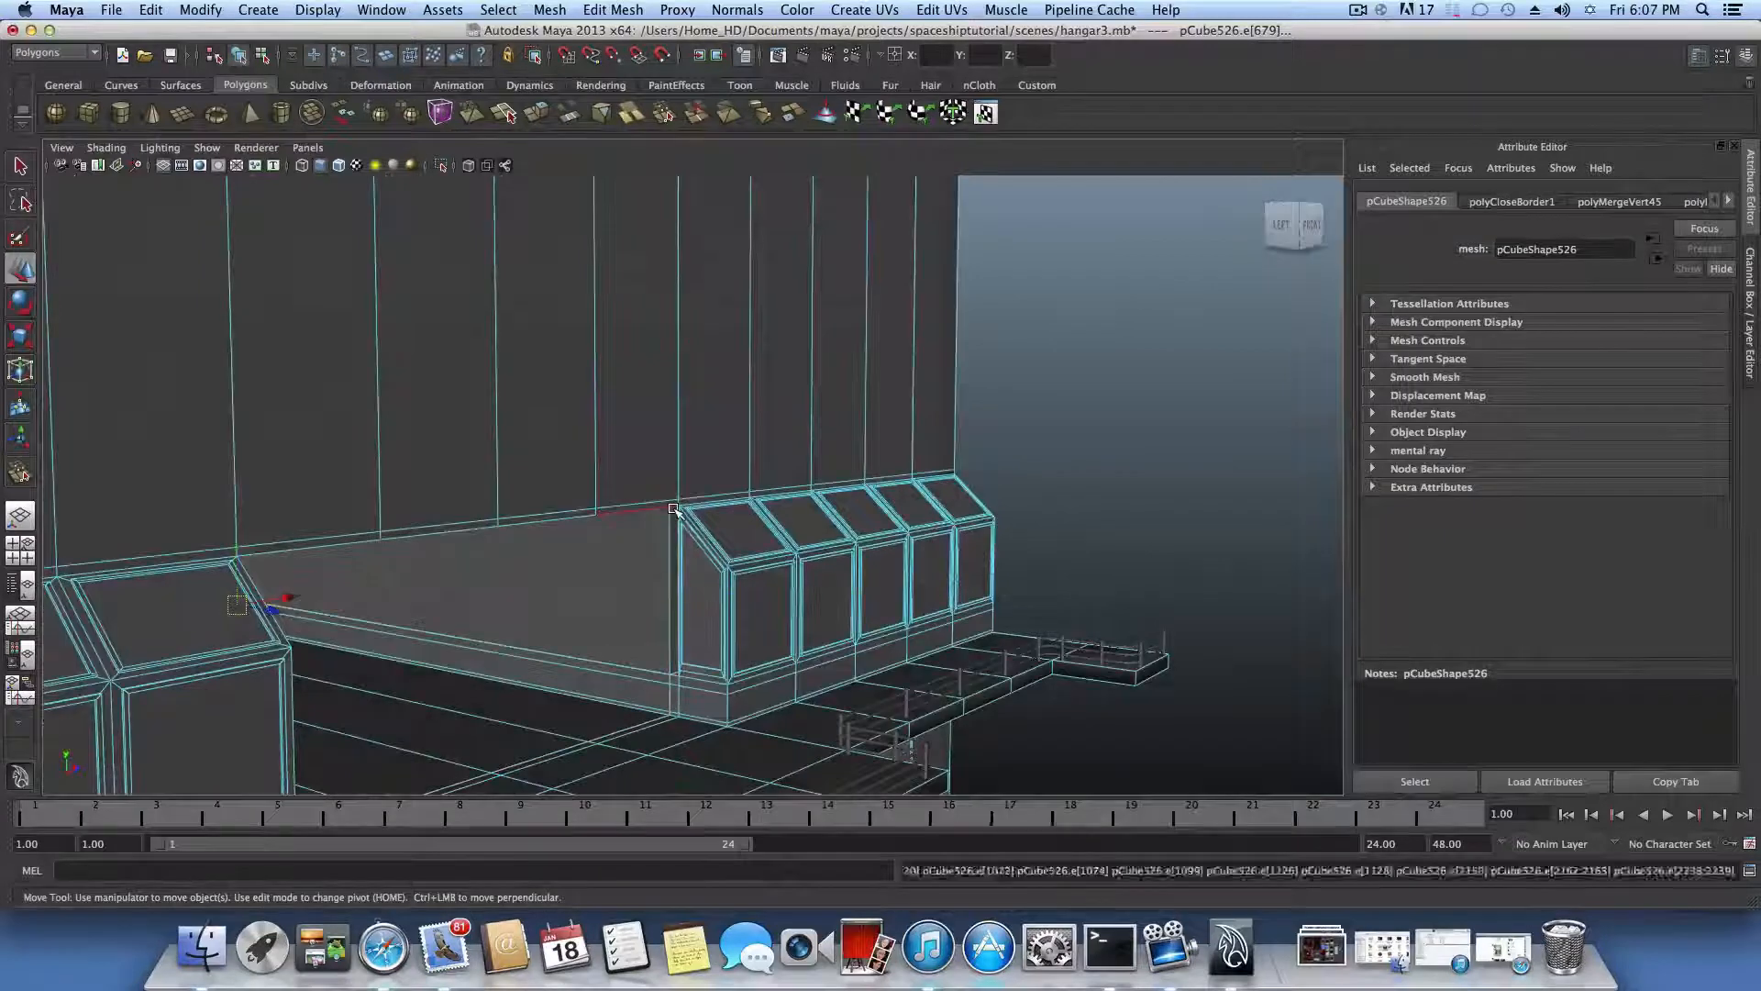
key(z)
key(z)
key(z)
key(z)
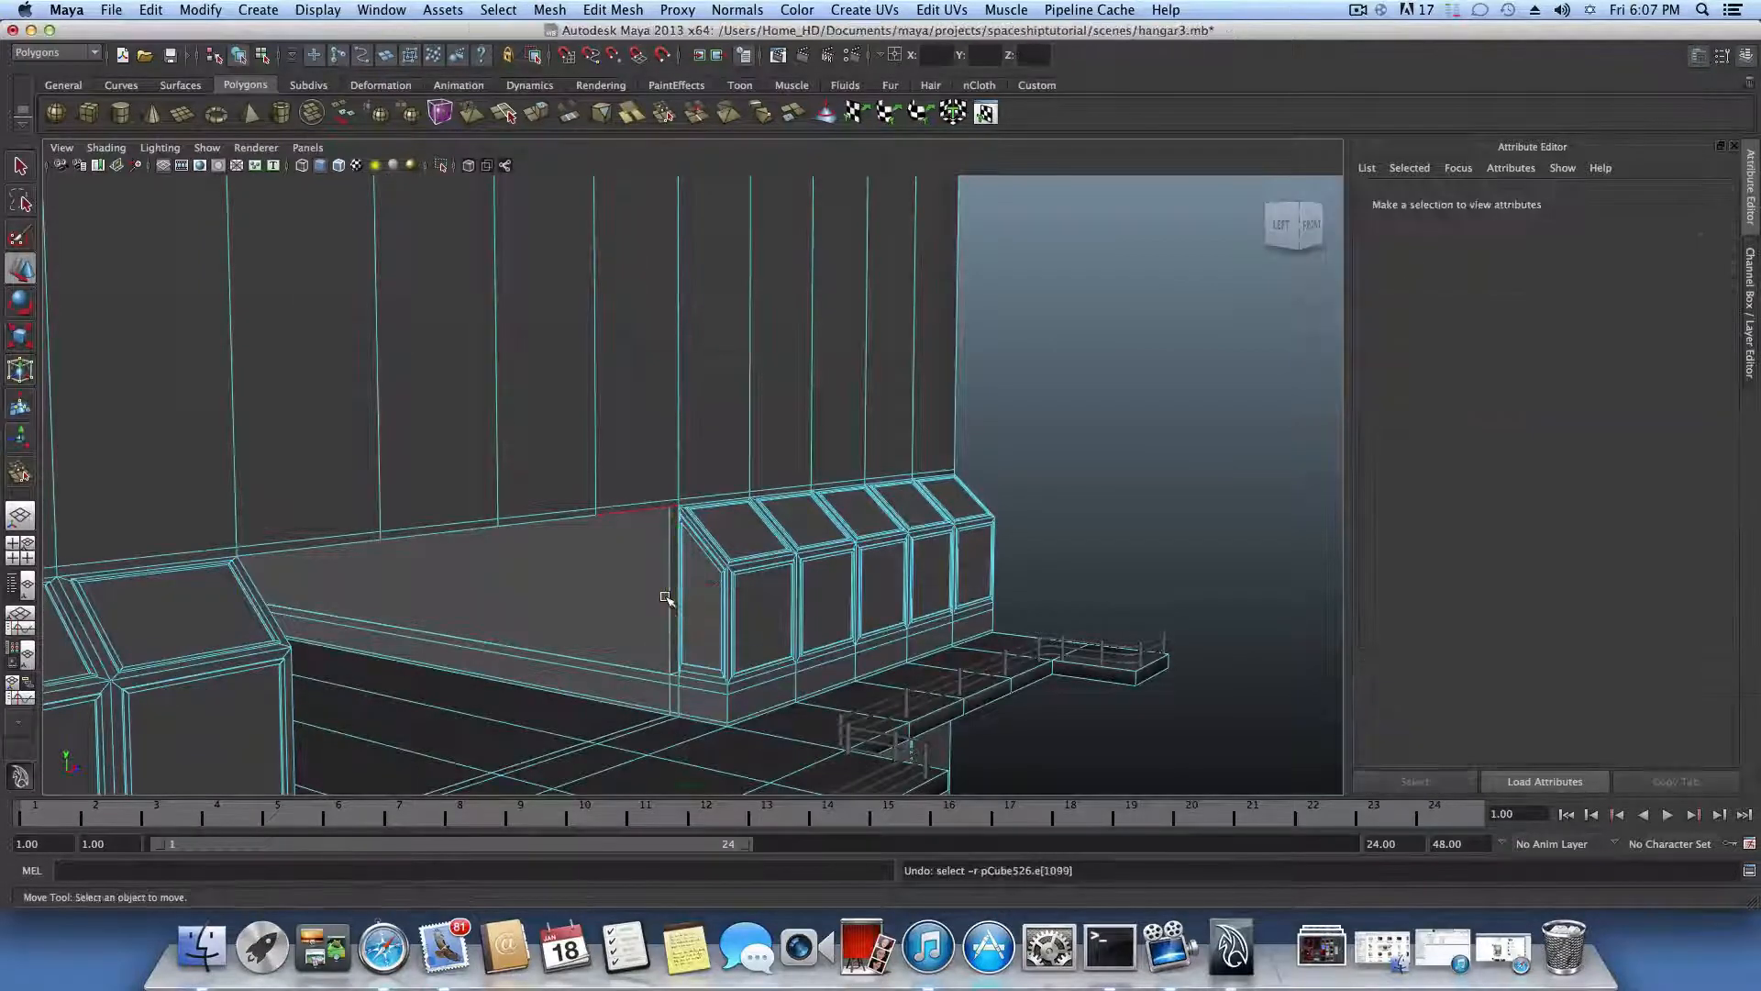
key(z)
key(z)
key(z)
key(z)
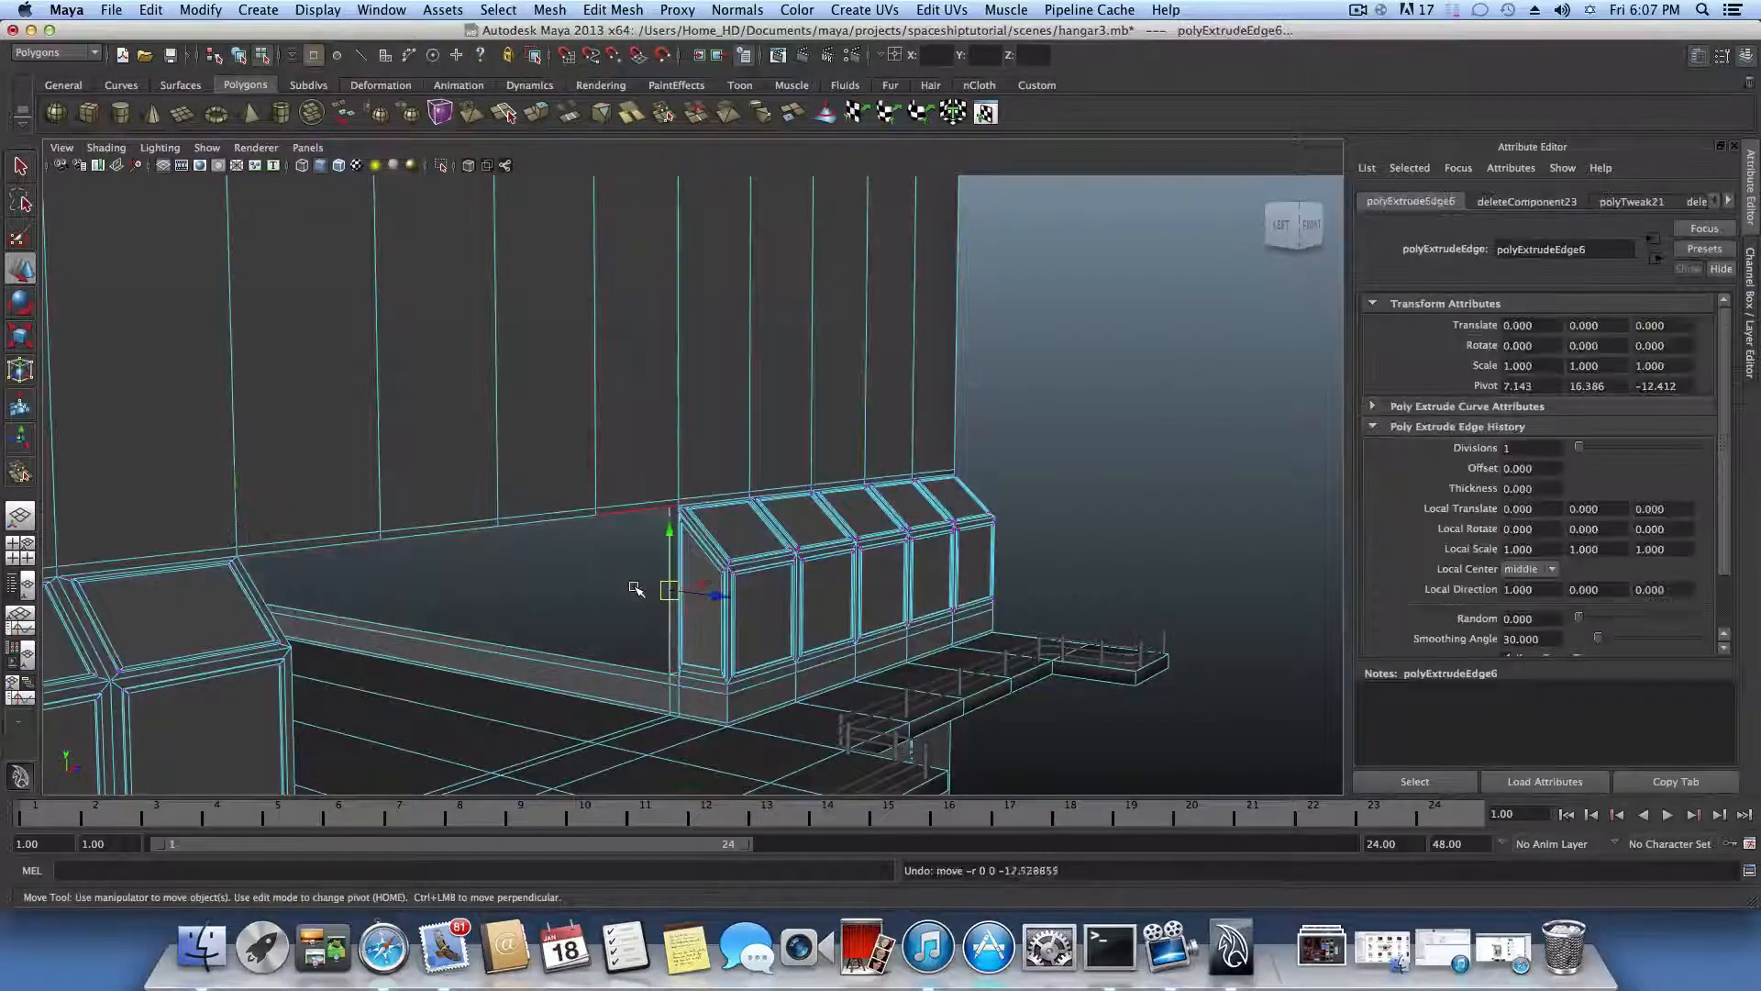
Step: Undo the edge extrusion and the deletion of the central recess's side wall face, and check the restored face from the side
key(z)
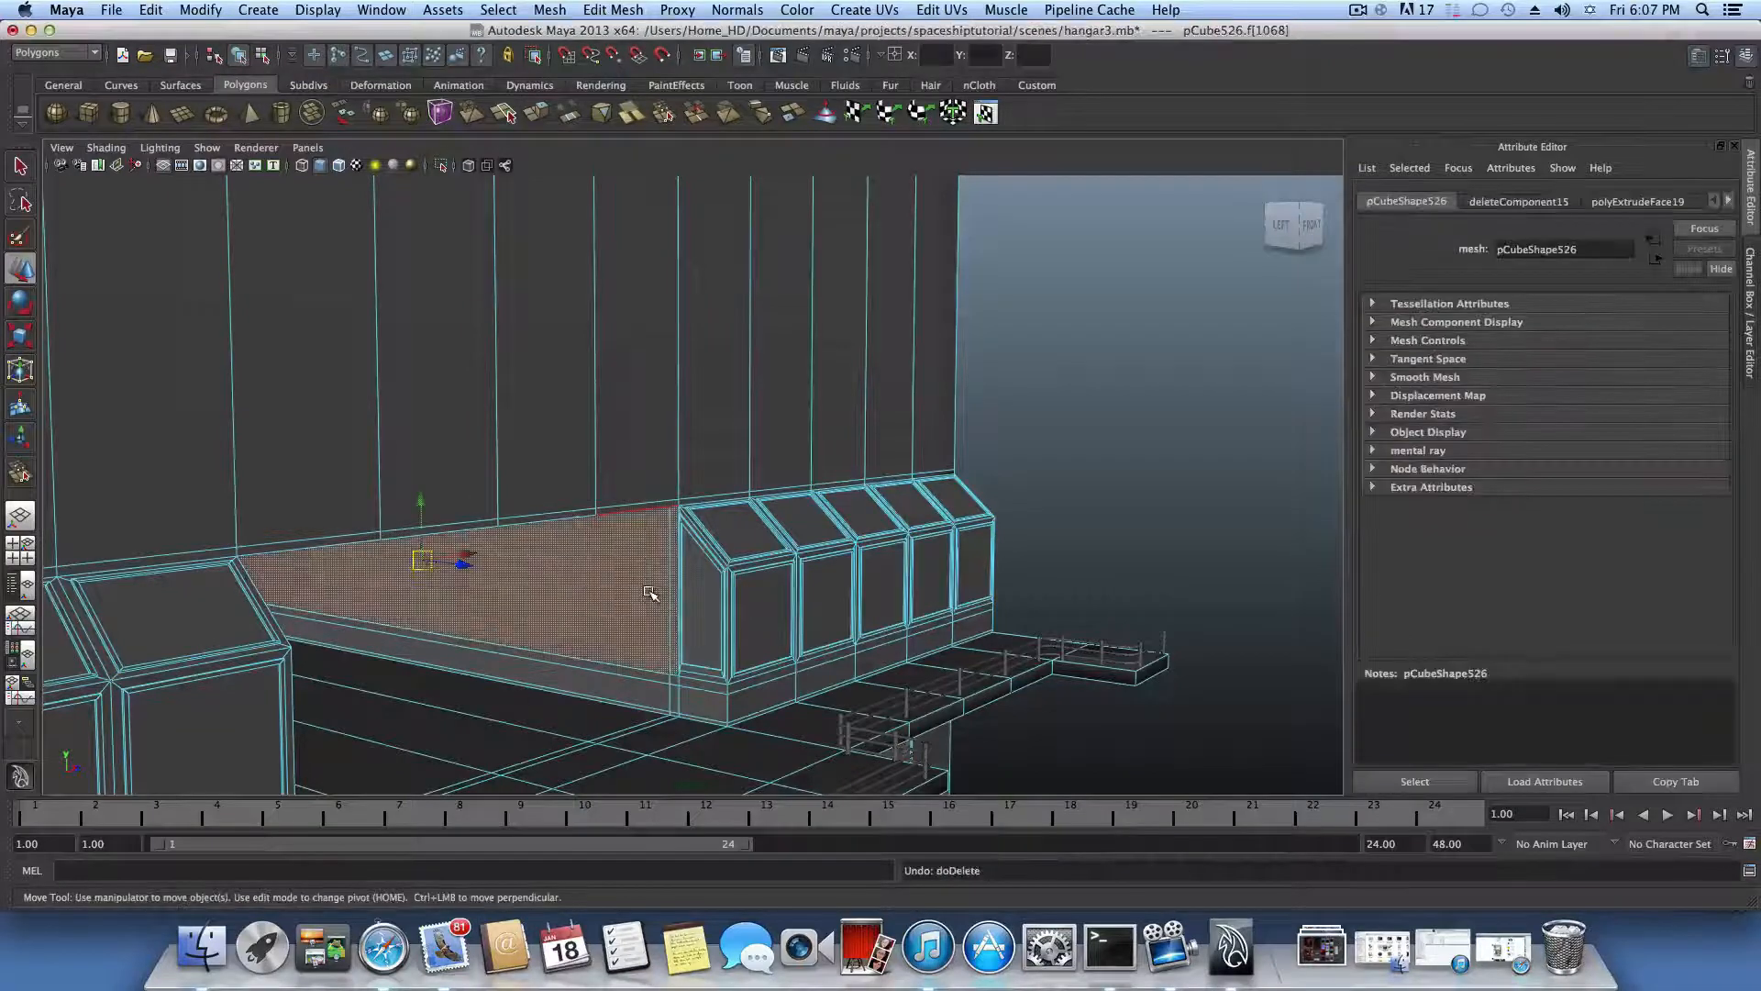
alt+drag(979, 502, 842, 517)
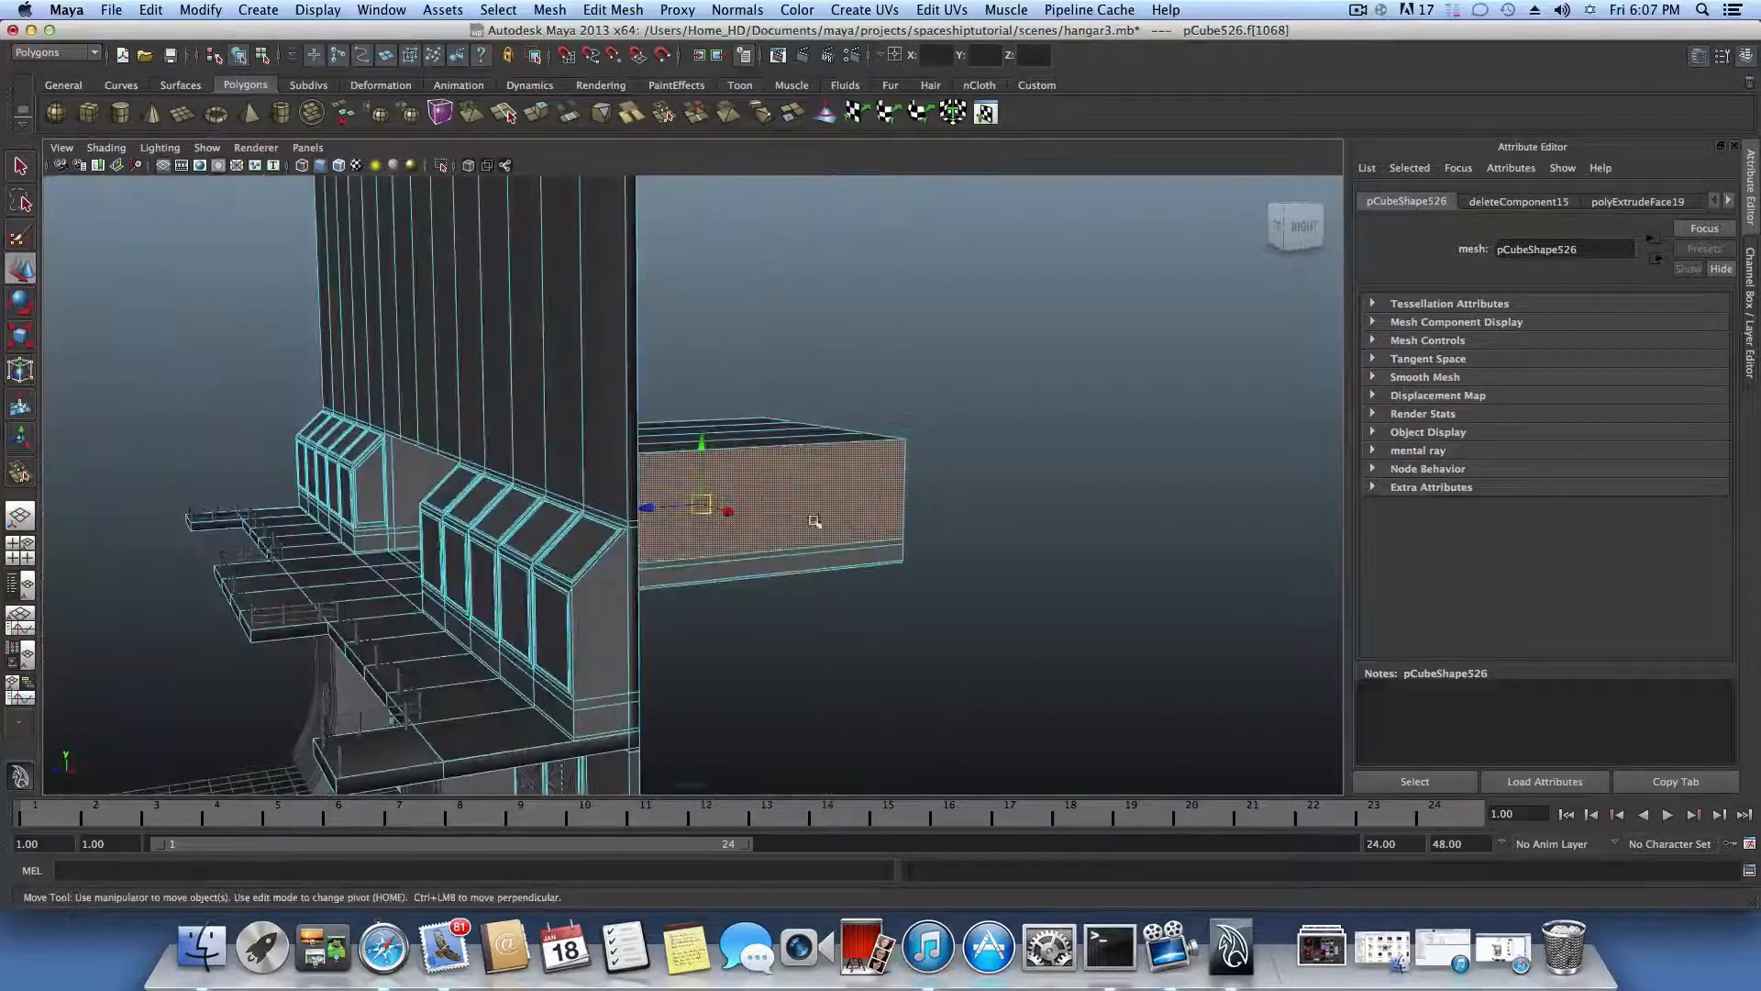
alt+middle_drag(755, 547, 991, 458)
alt+drag(895, 485, 874, 475)
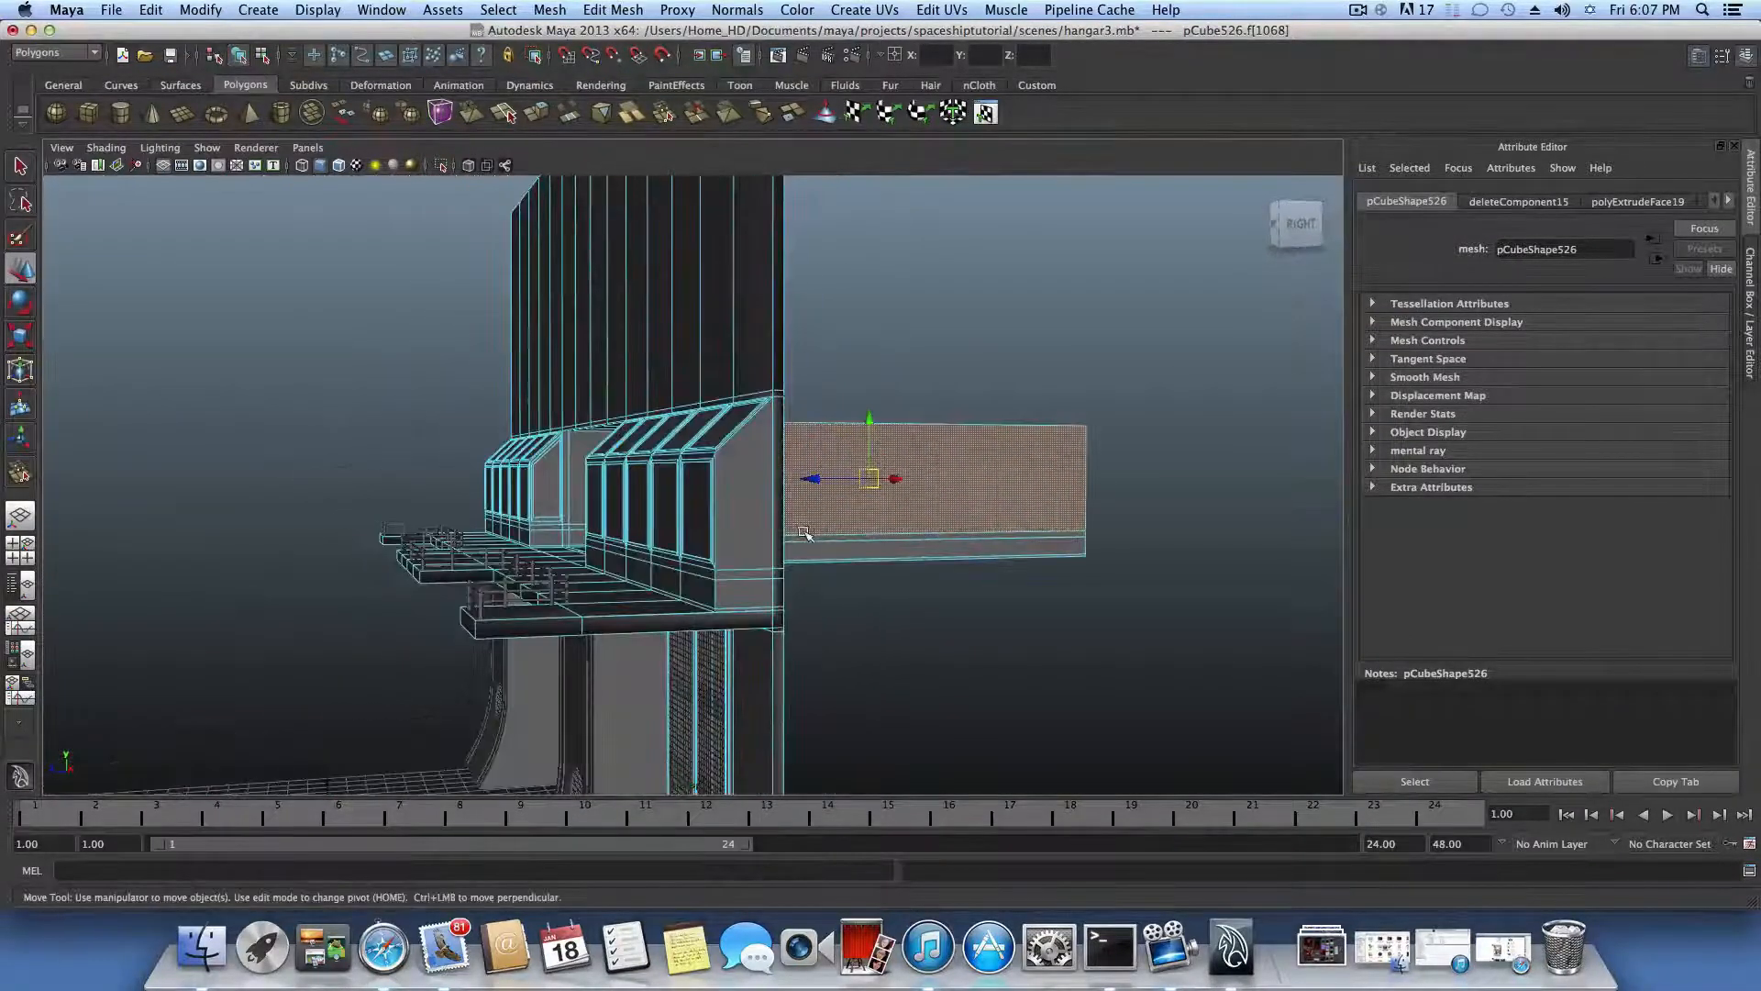
alt+drag(805, 533, 898, 535)
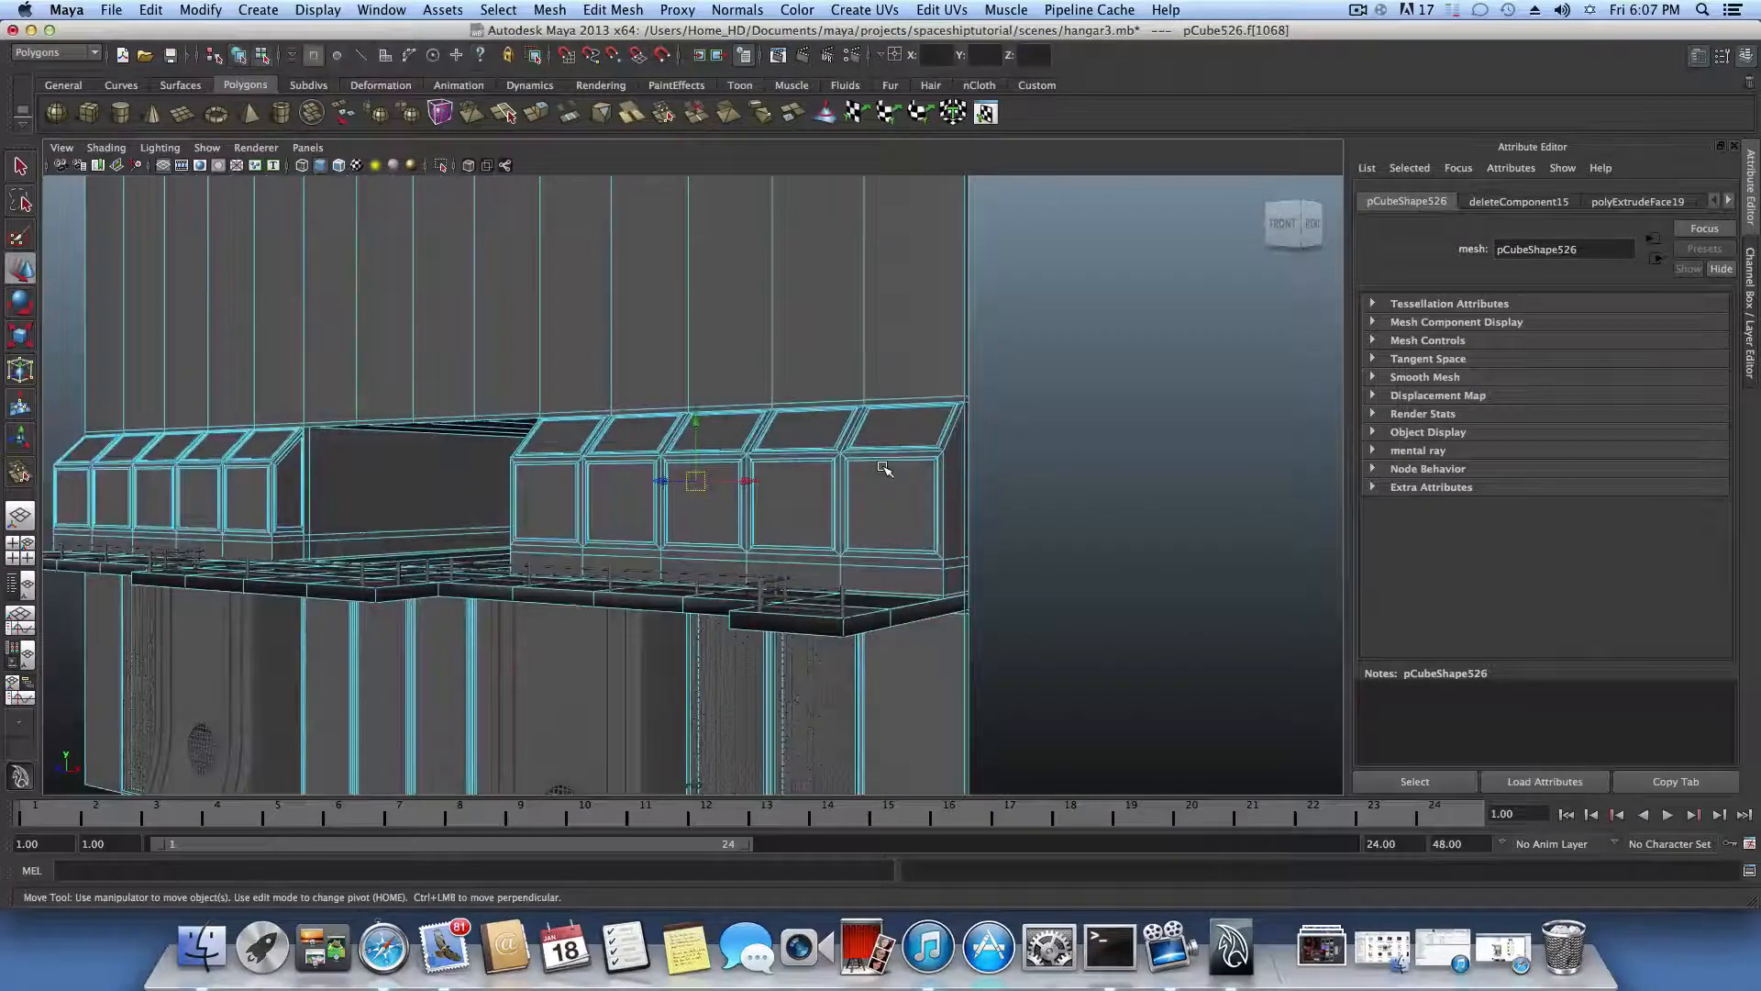
Step: Return to object mode and apply Harden Edge to the whole wall mesh
key(F8)
alt+drag(885, 469, 818, 417)
right_click(816, 412)
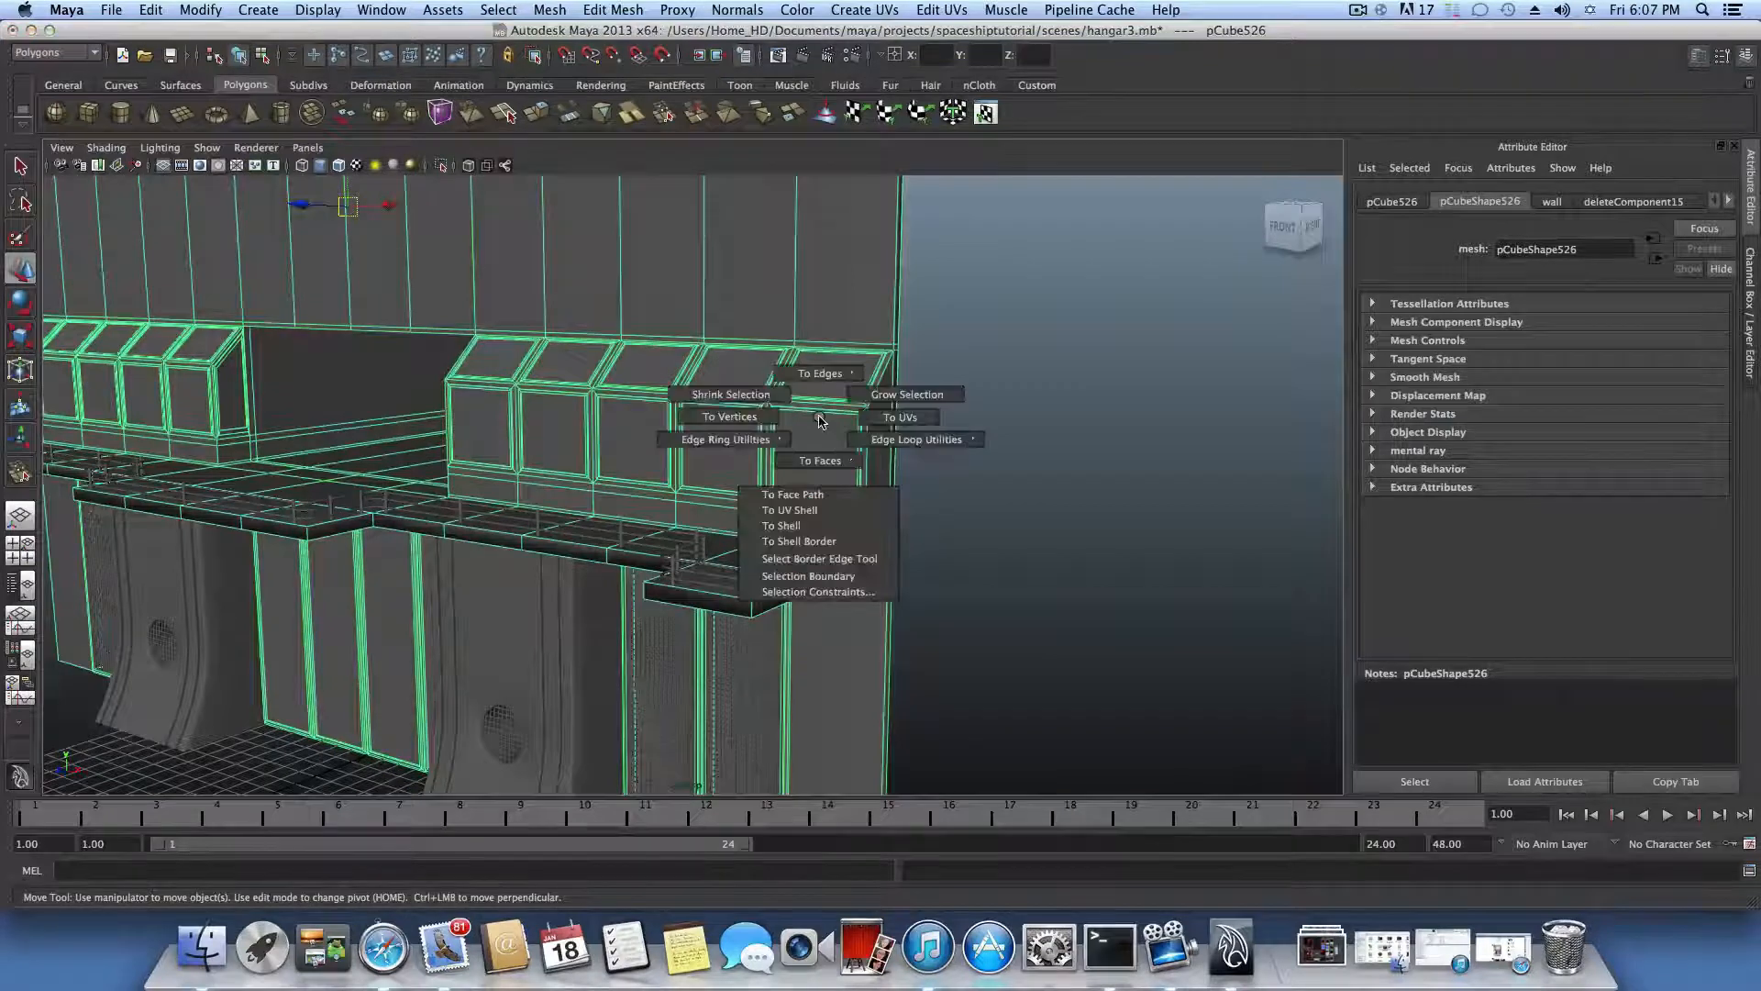
right_click(819, 418)
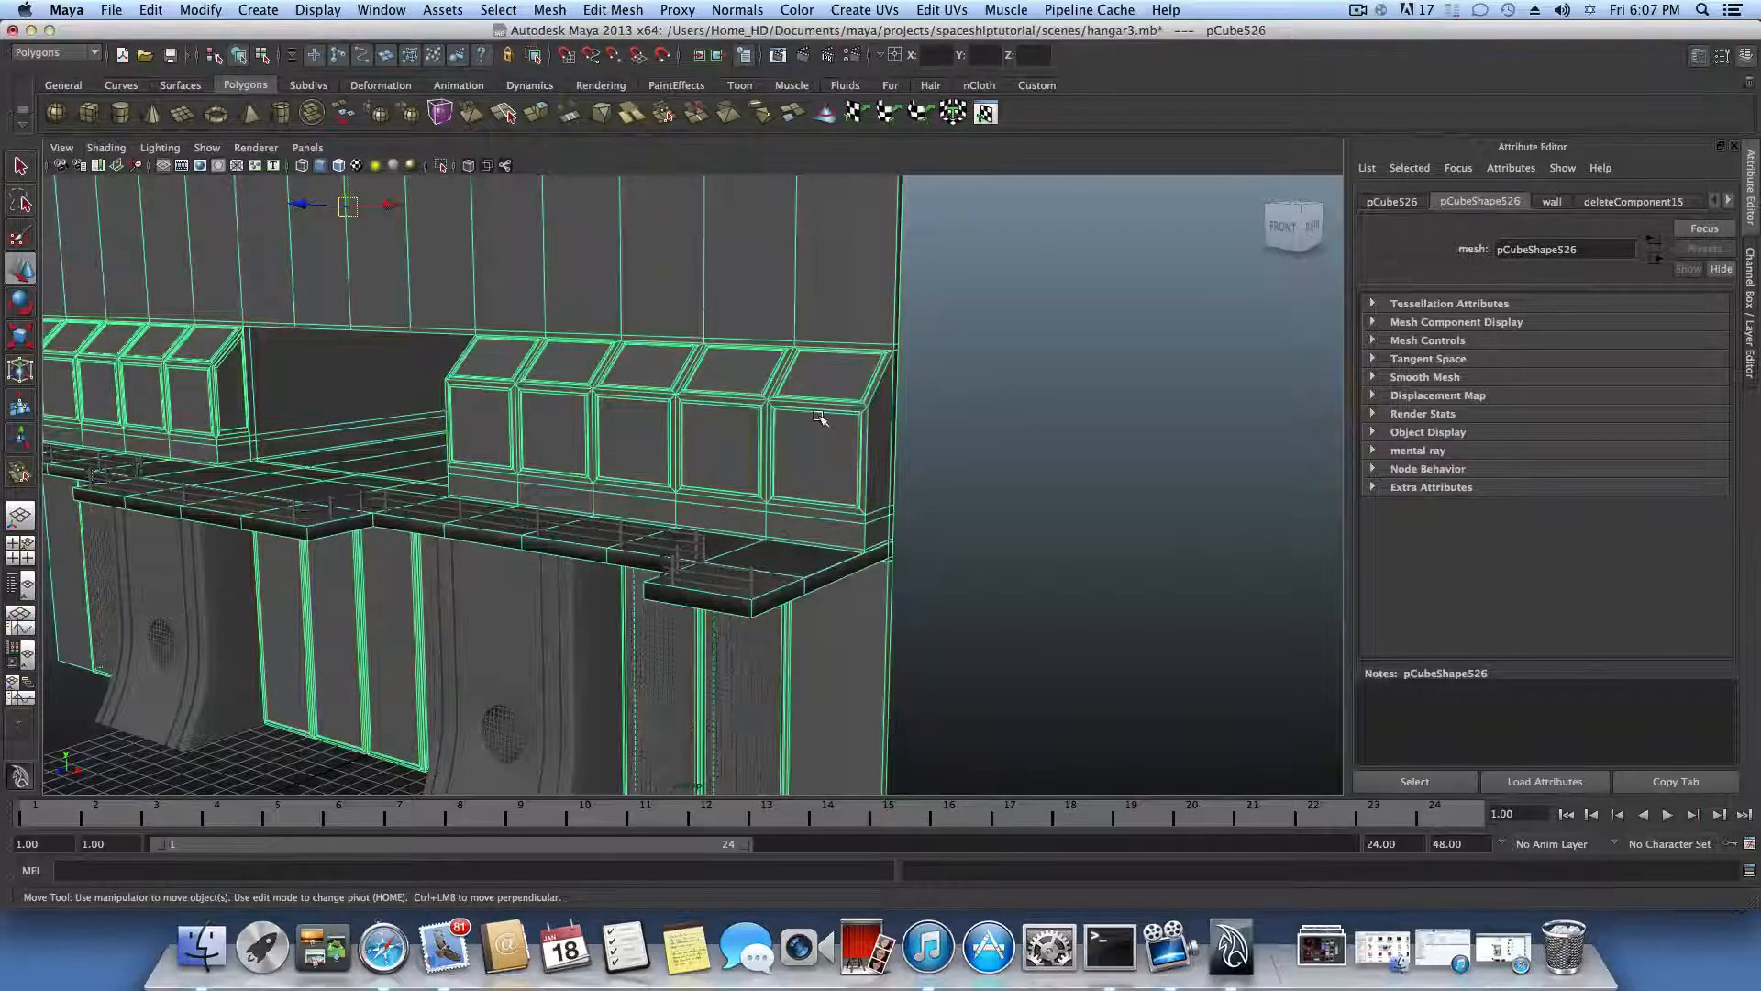
shift+right_click(820, 417)
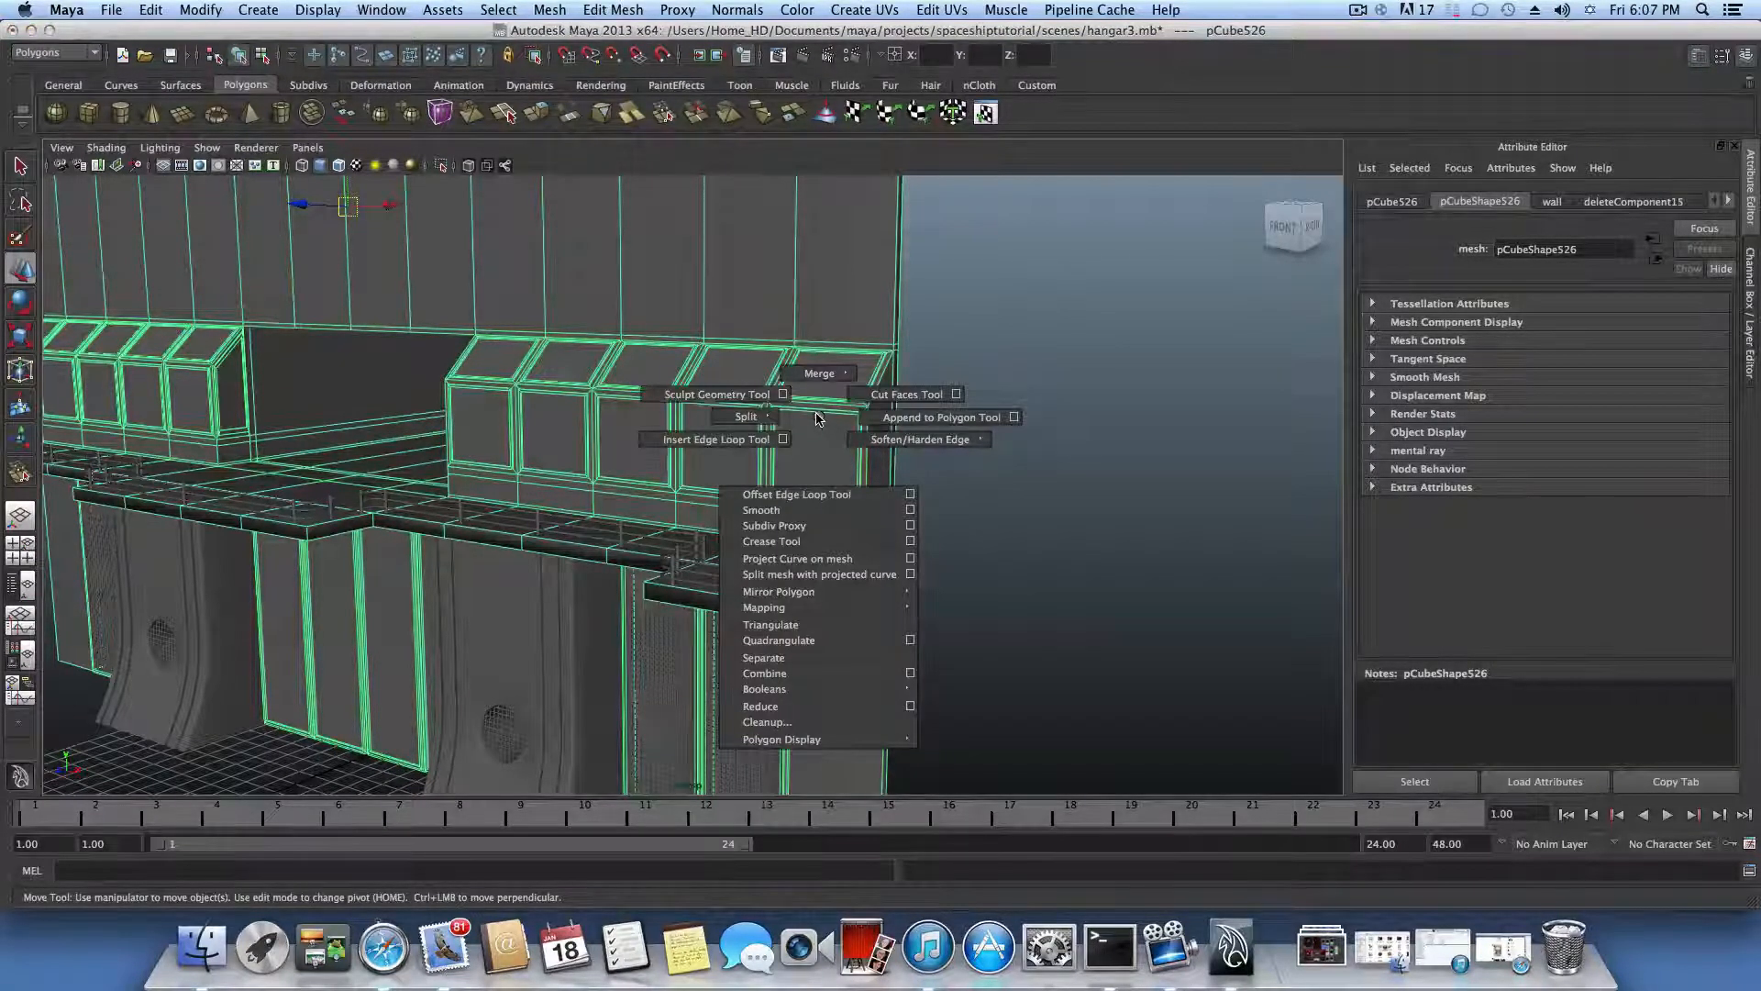
mouse_move(860, 443)
shift+right_down()
mouse_move(813, 414)
mouse_move(879, 451)
shift+right_up()
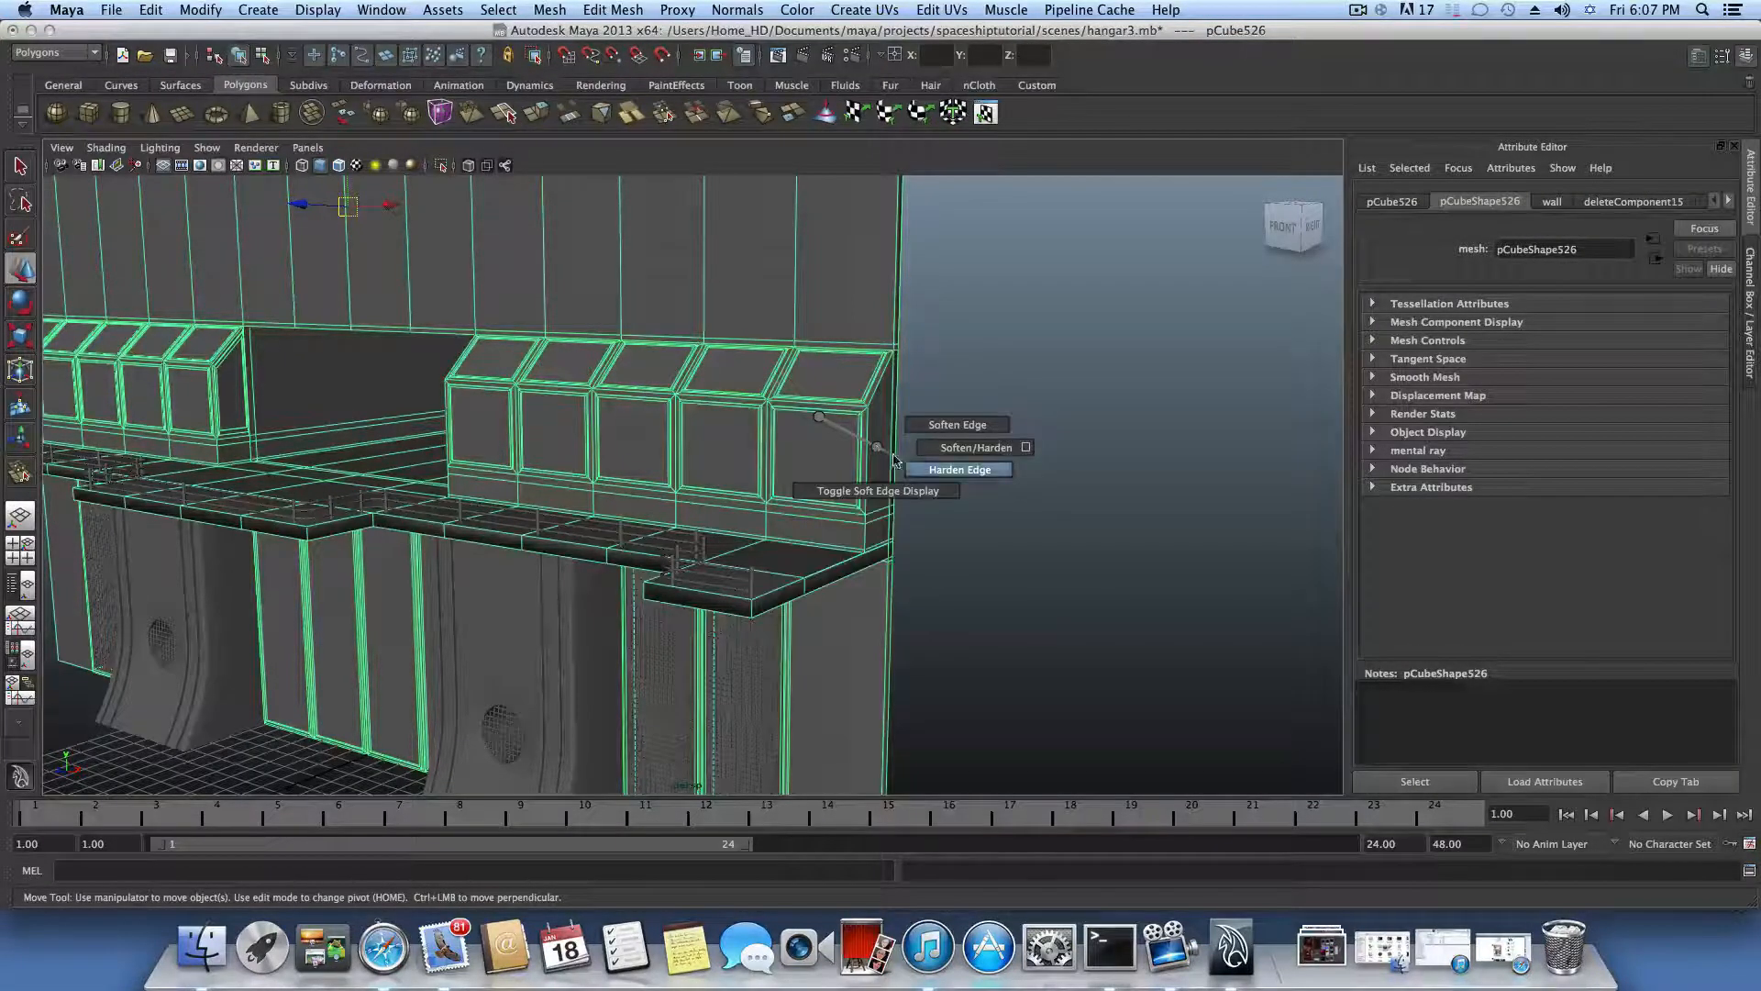
shift+right_drag(906, 467, 815, 452)
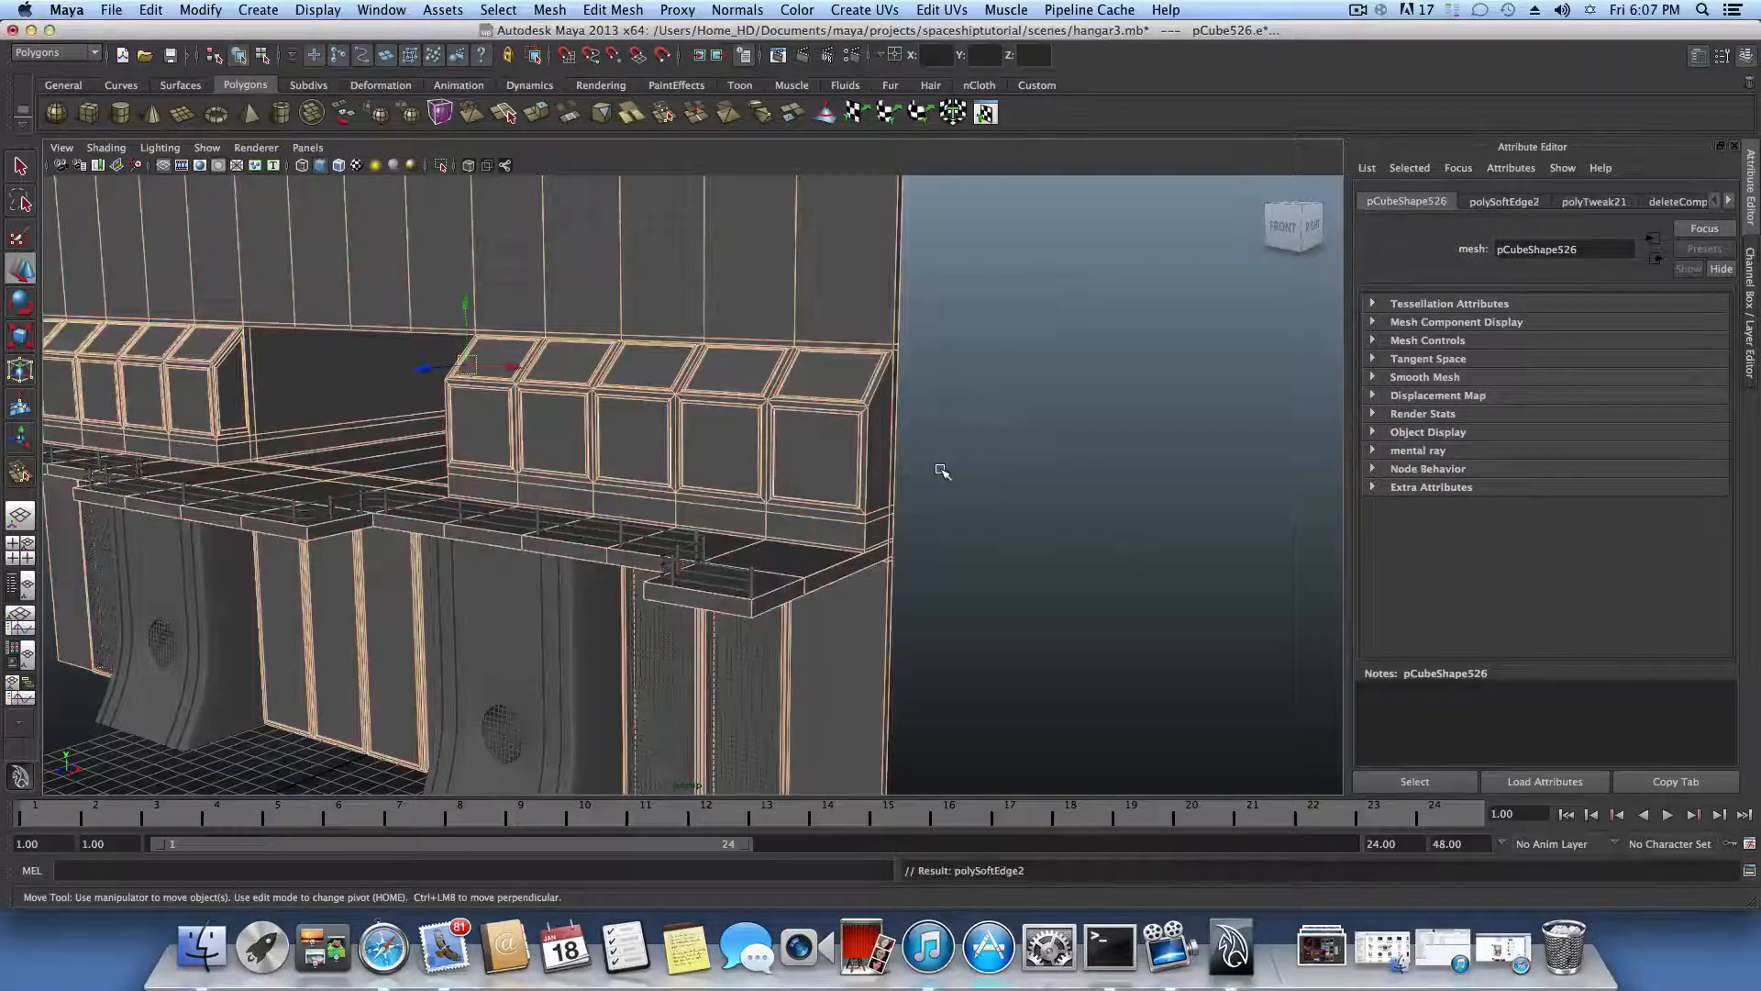
key(F8)
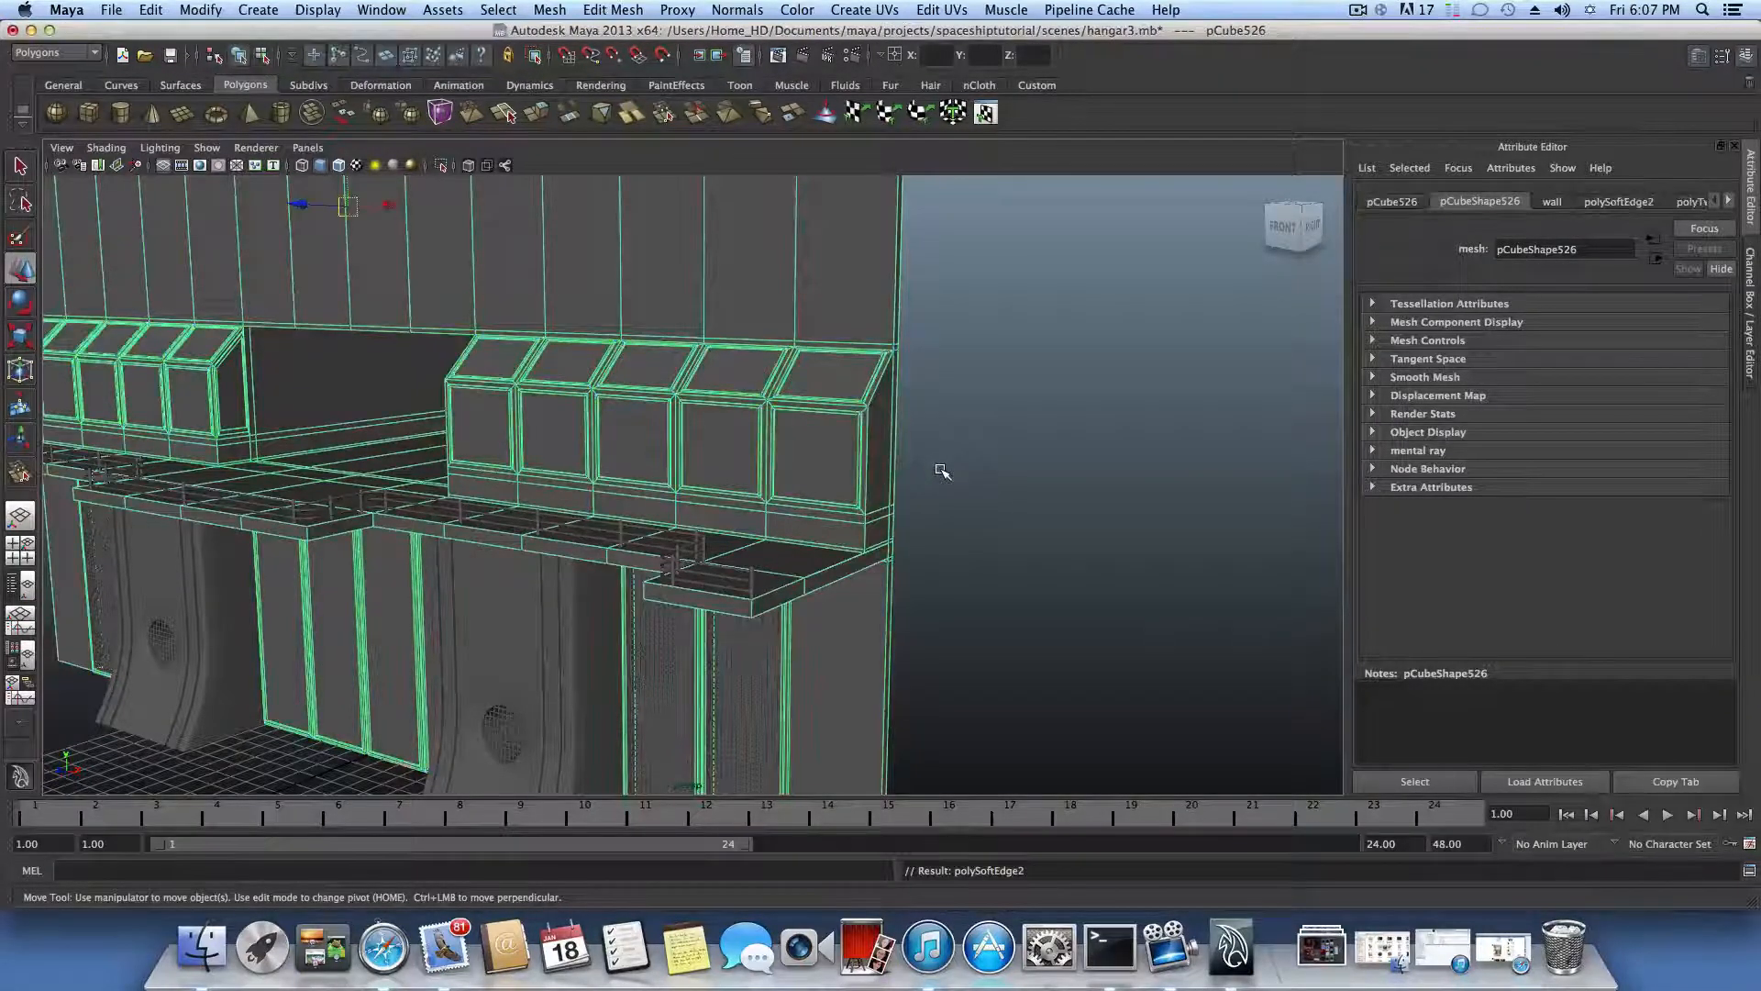
Step: On the rear of the wall, delete the inset panel face and its surrounding frame faces behind the window bay's outermost window
alt+drag(848, 474, 925, 493)
alt+drag(1036, 499, 464, 444)
alt+right_drag(464, 443, 794, 509)
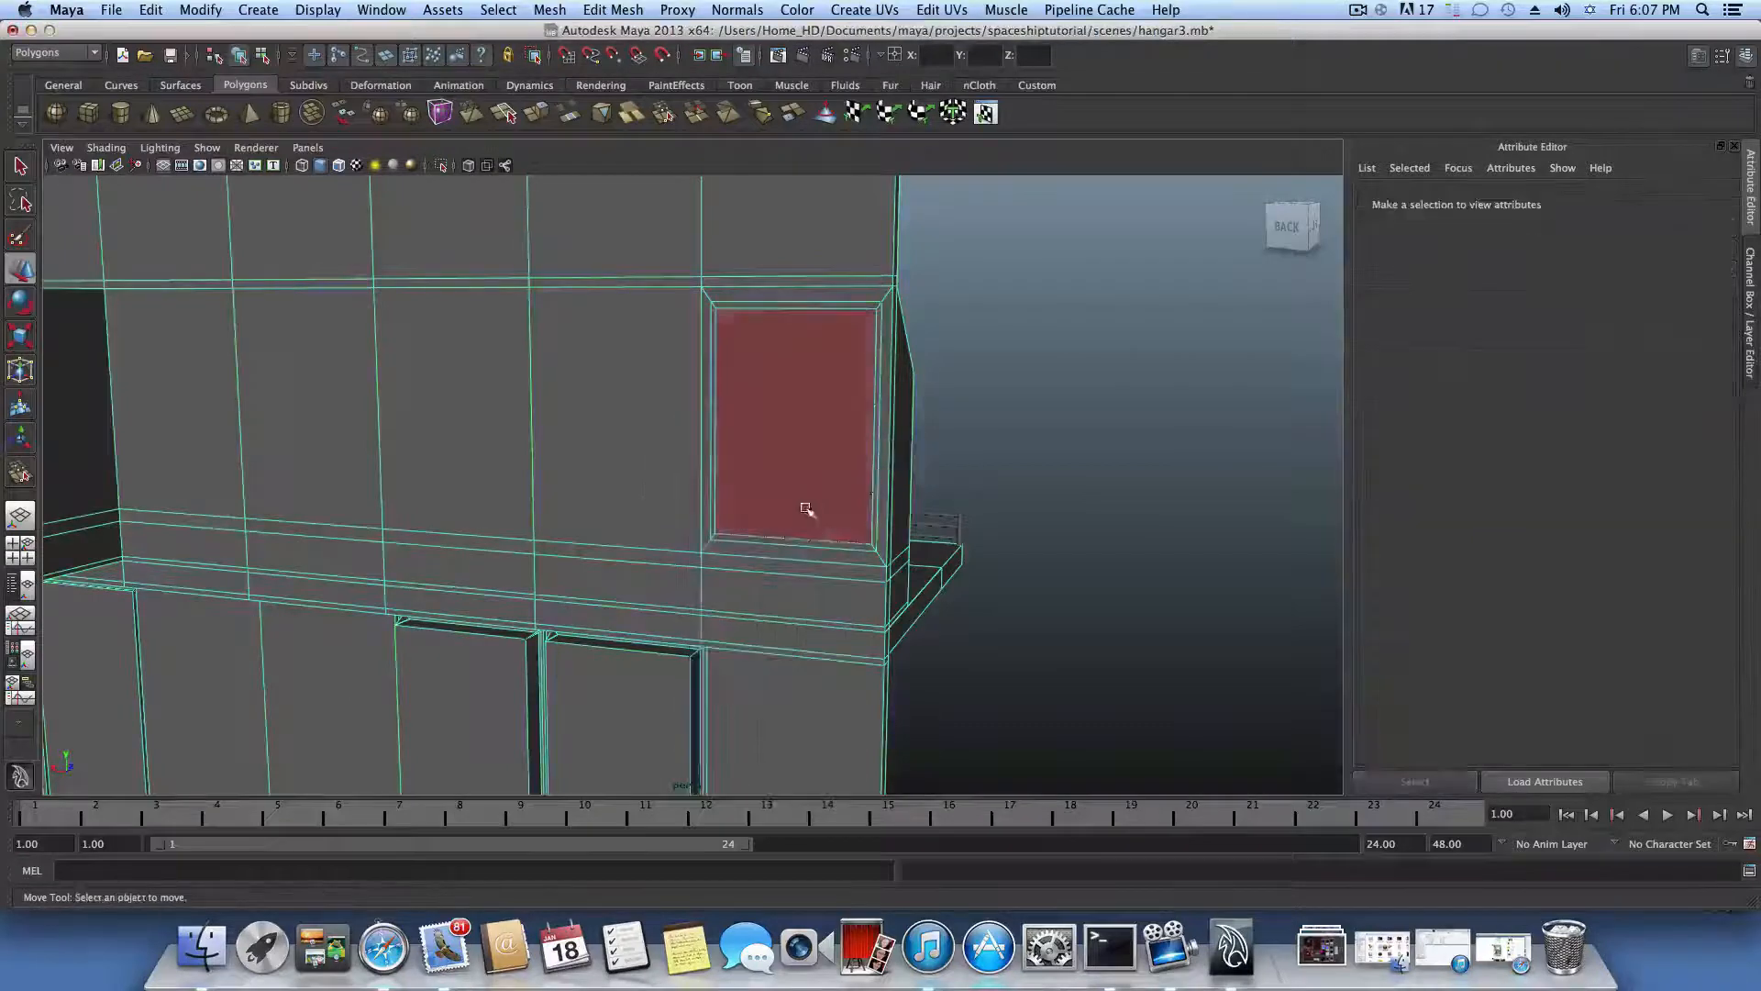
click(829, 547)
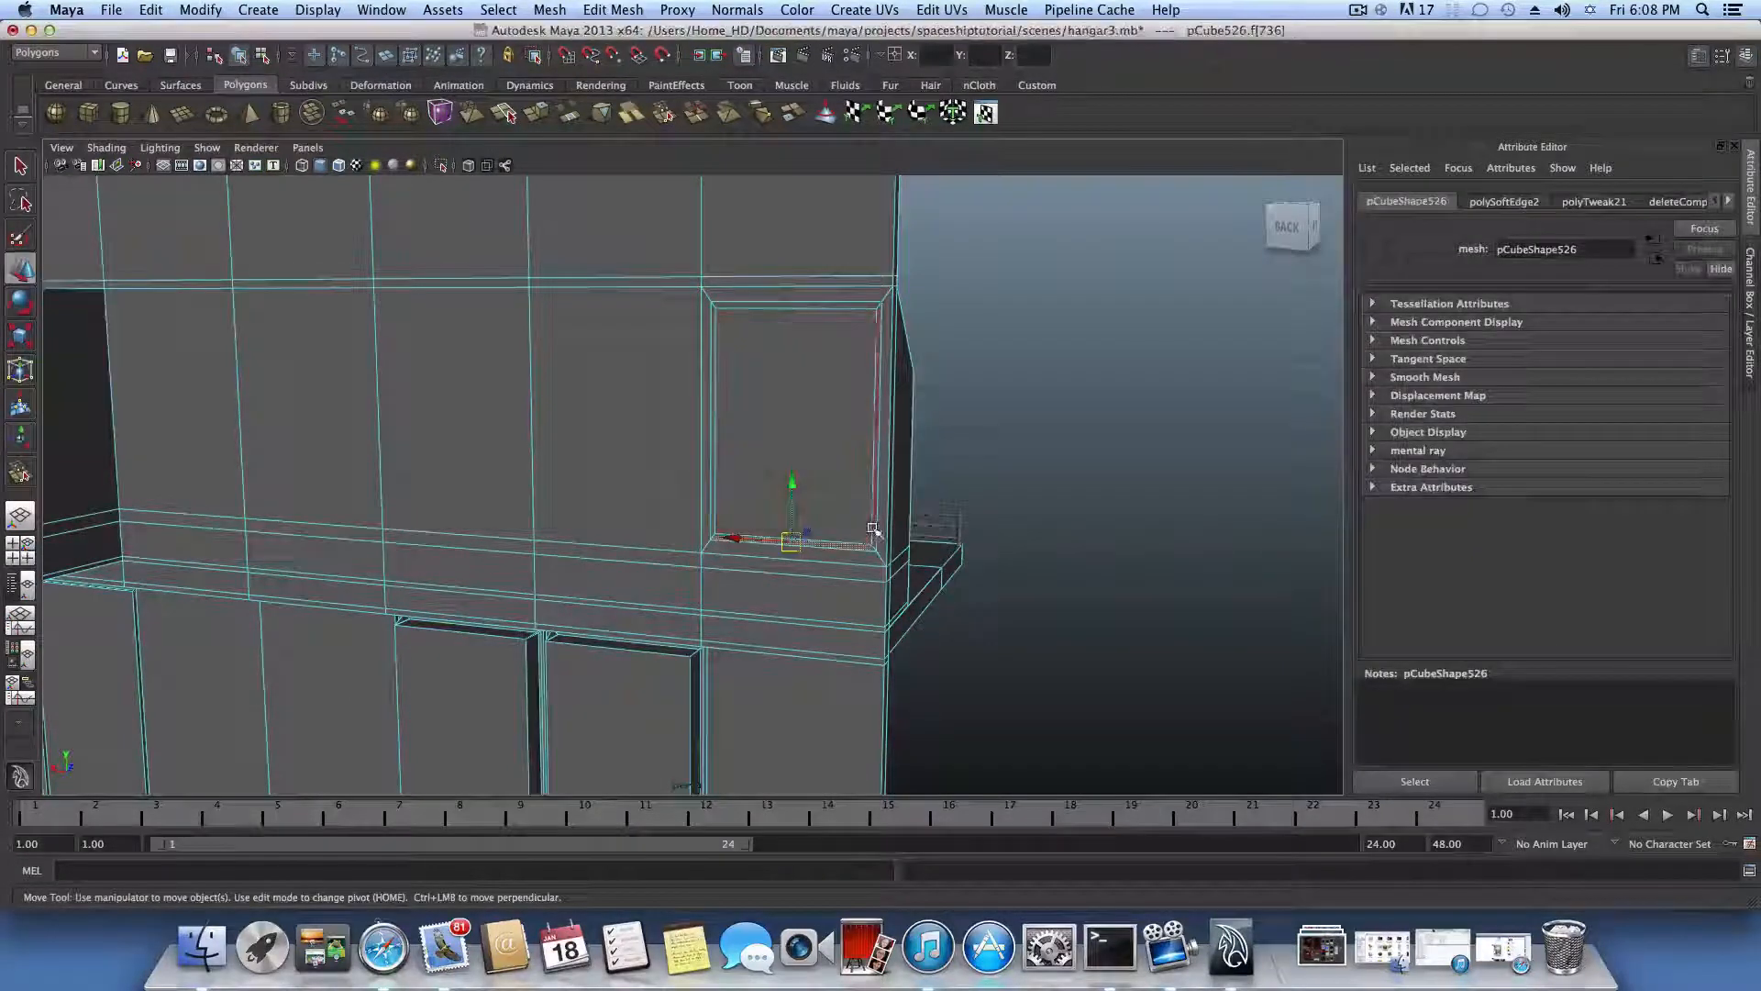
click(815, 451)
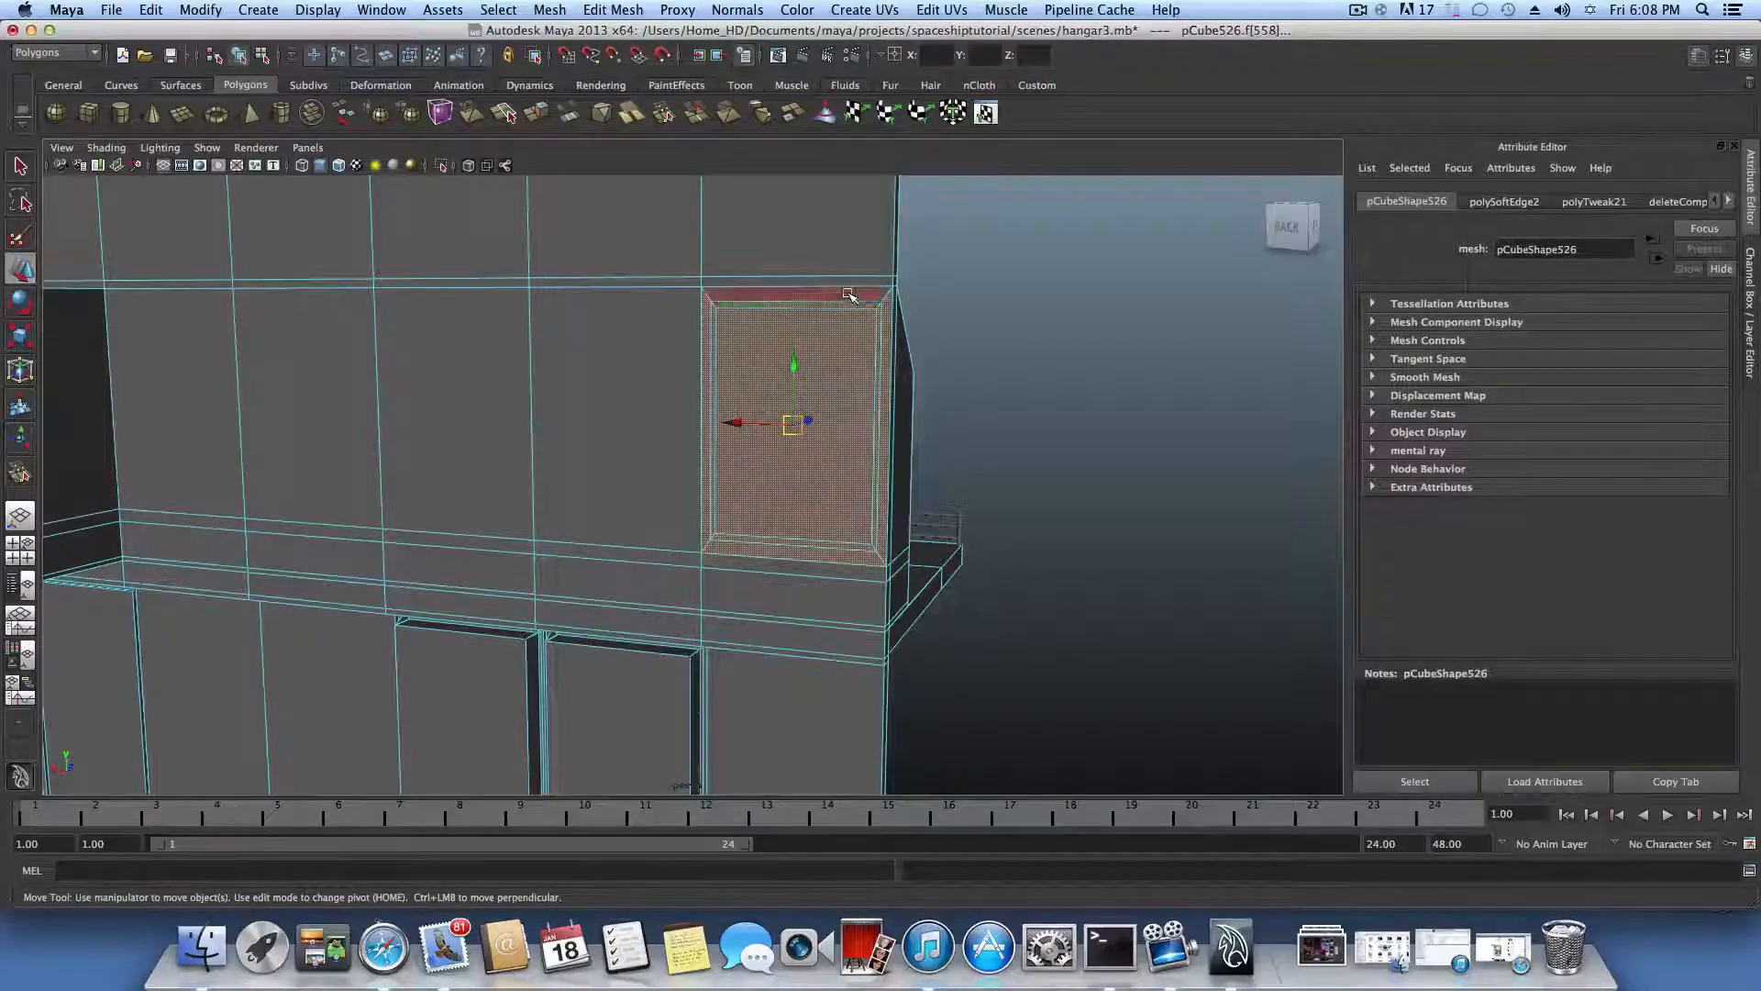
key(Delete)
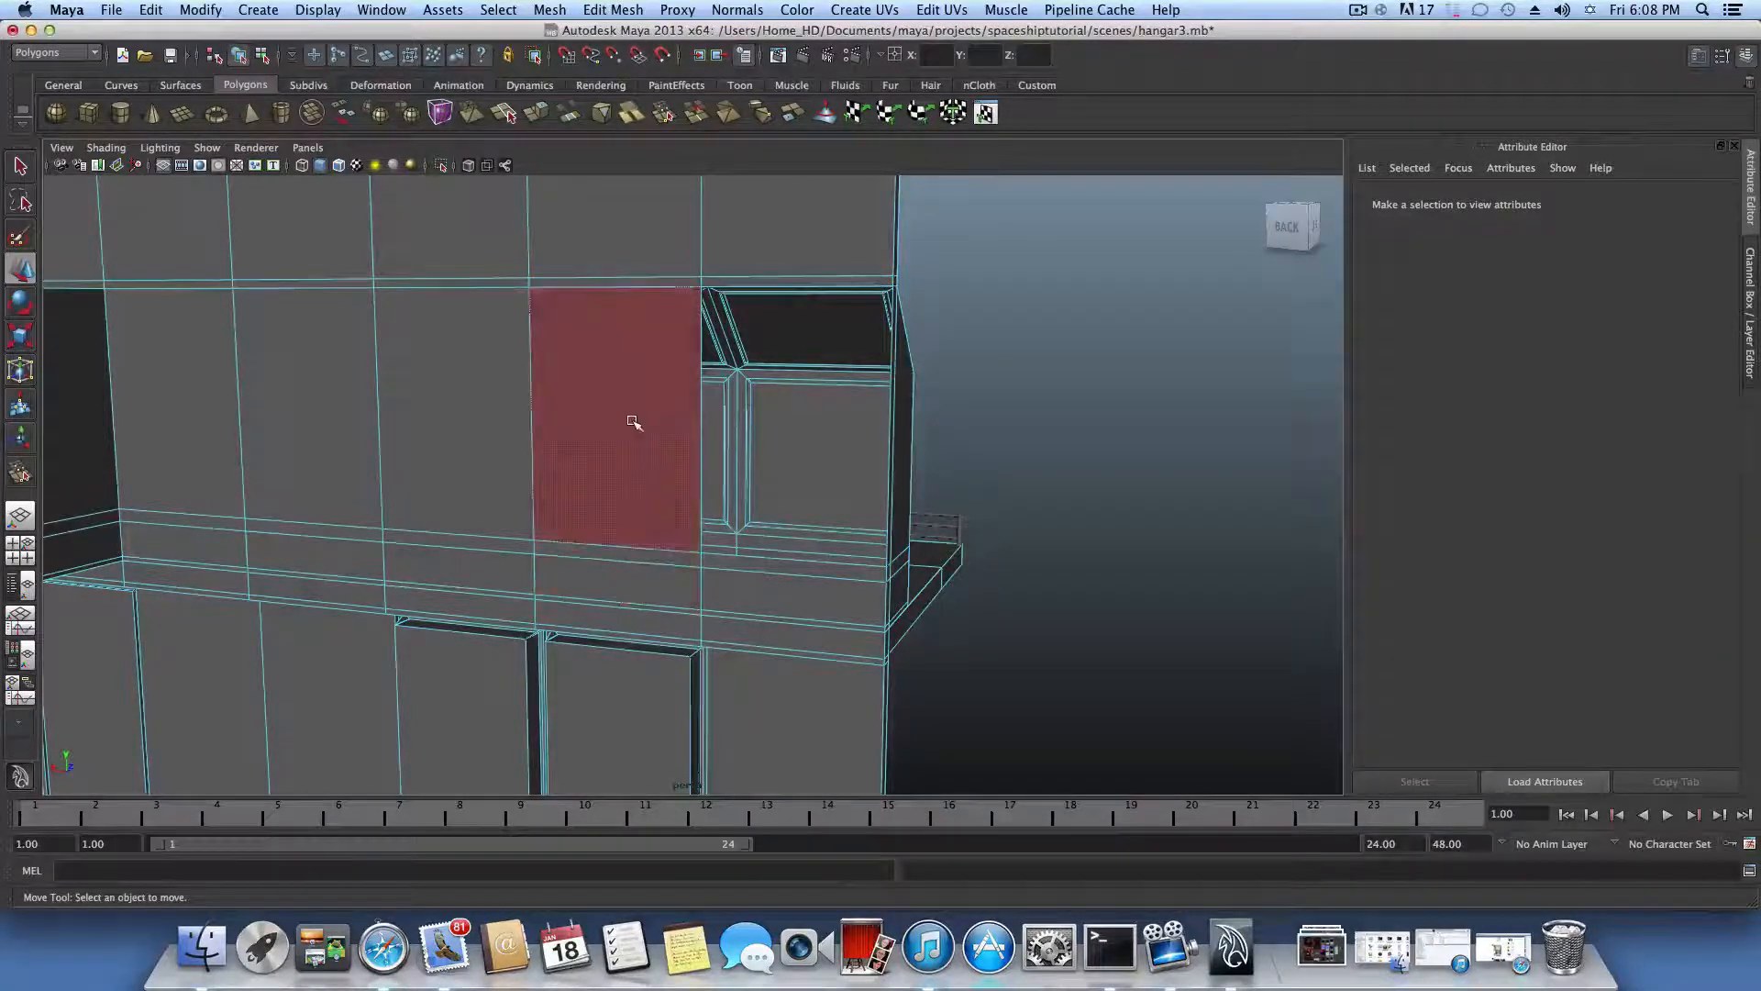
Step: Delete the four remaining large rear faces behind that window bay together with the two rows of narrow faces beneath them
alt+drag(645, 428, 562, 413)
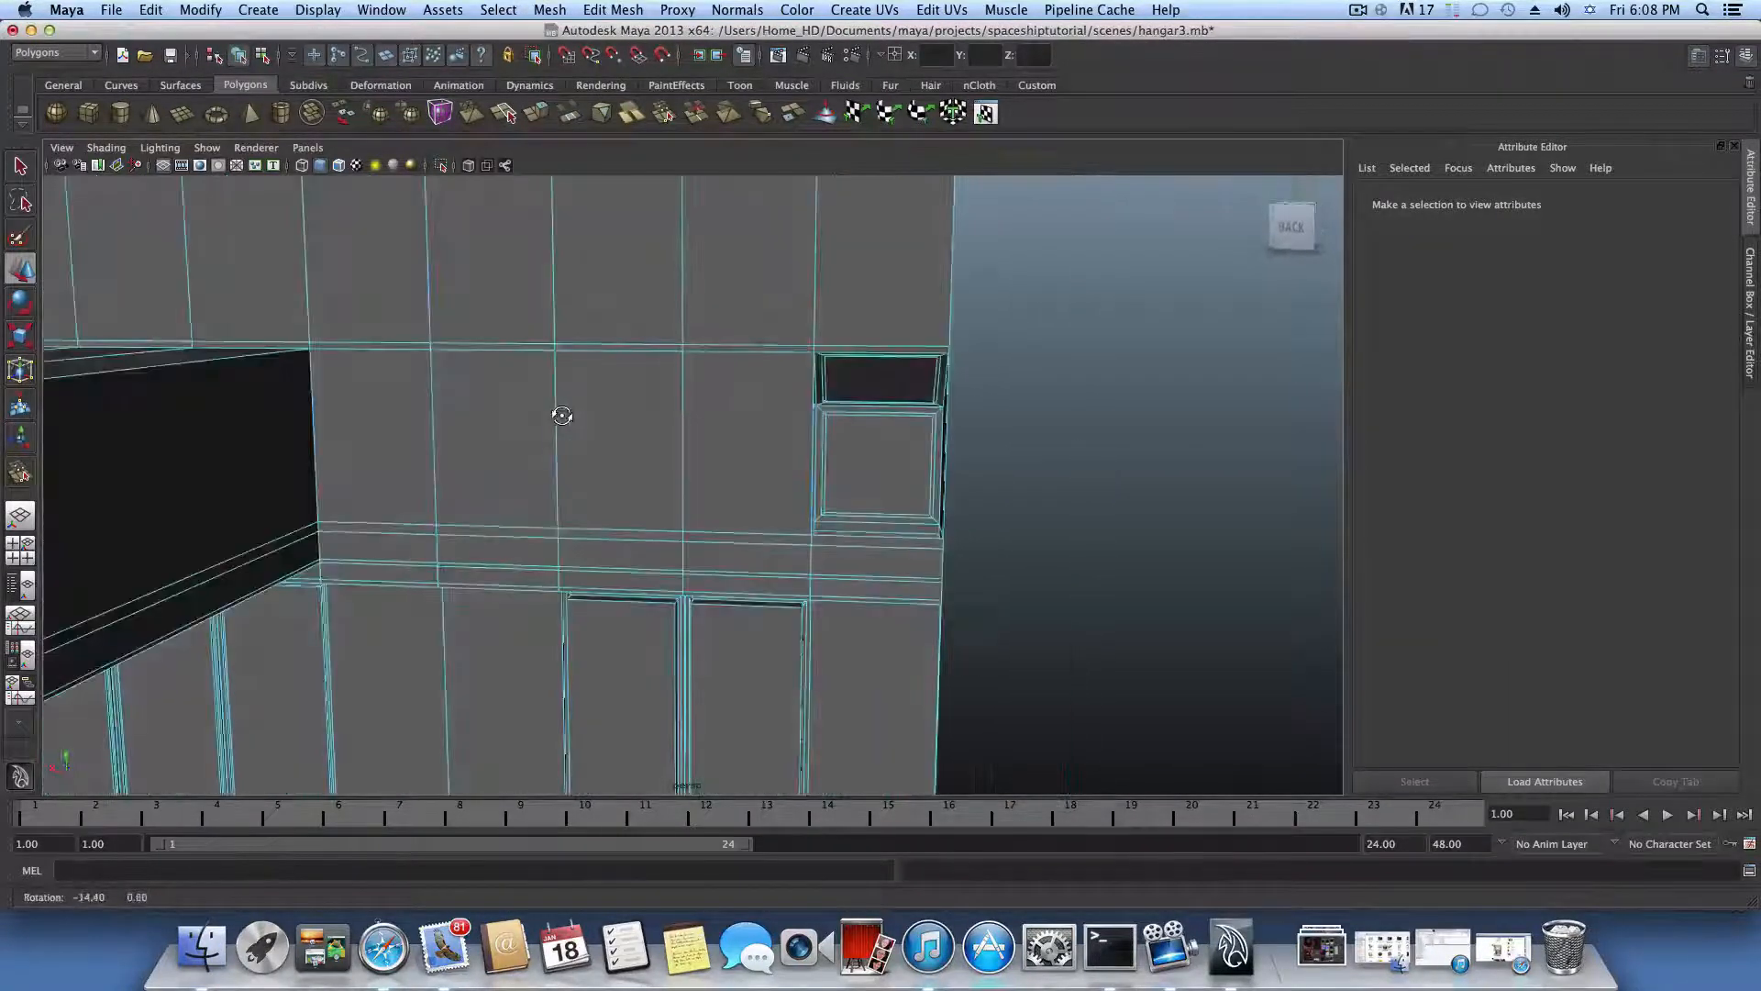
click(376, 421)
shift+click(495, 424)
shift+click(619, 423)
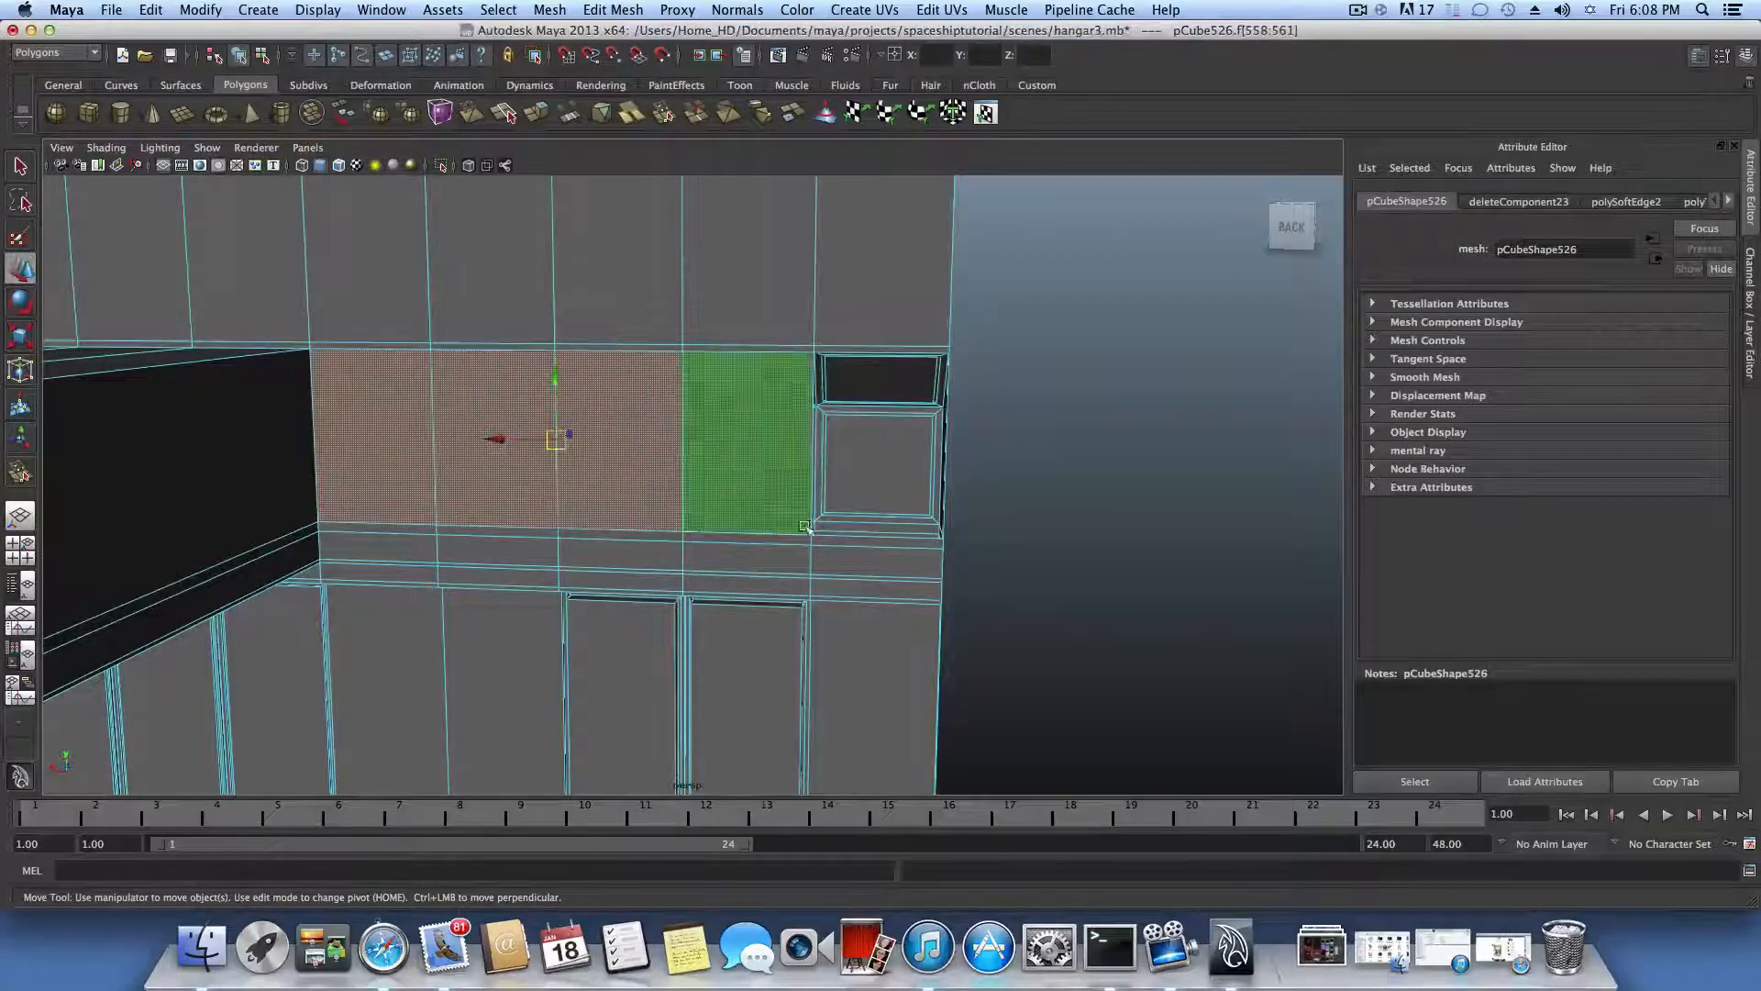
shift+click(747, 426)
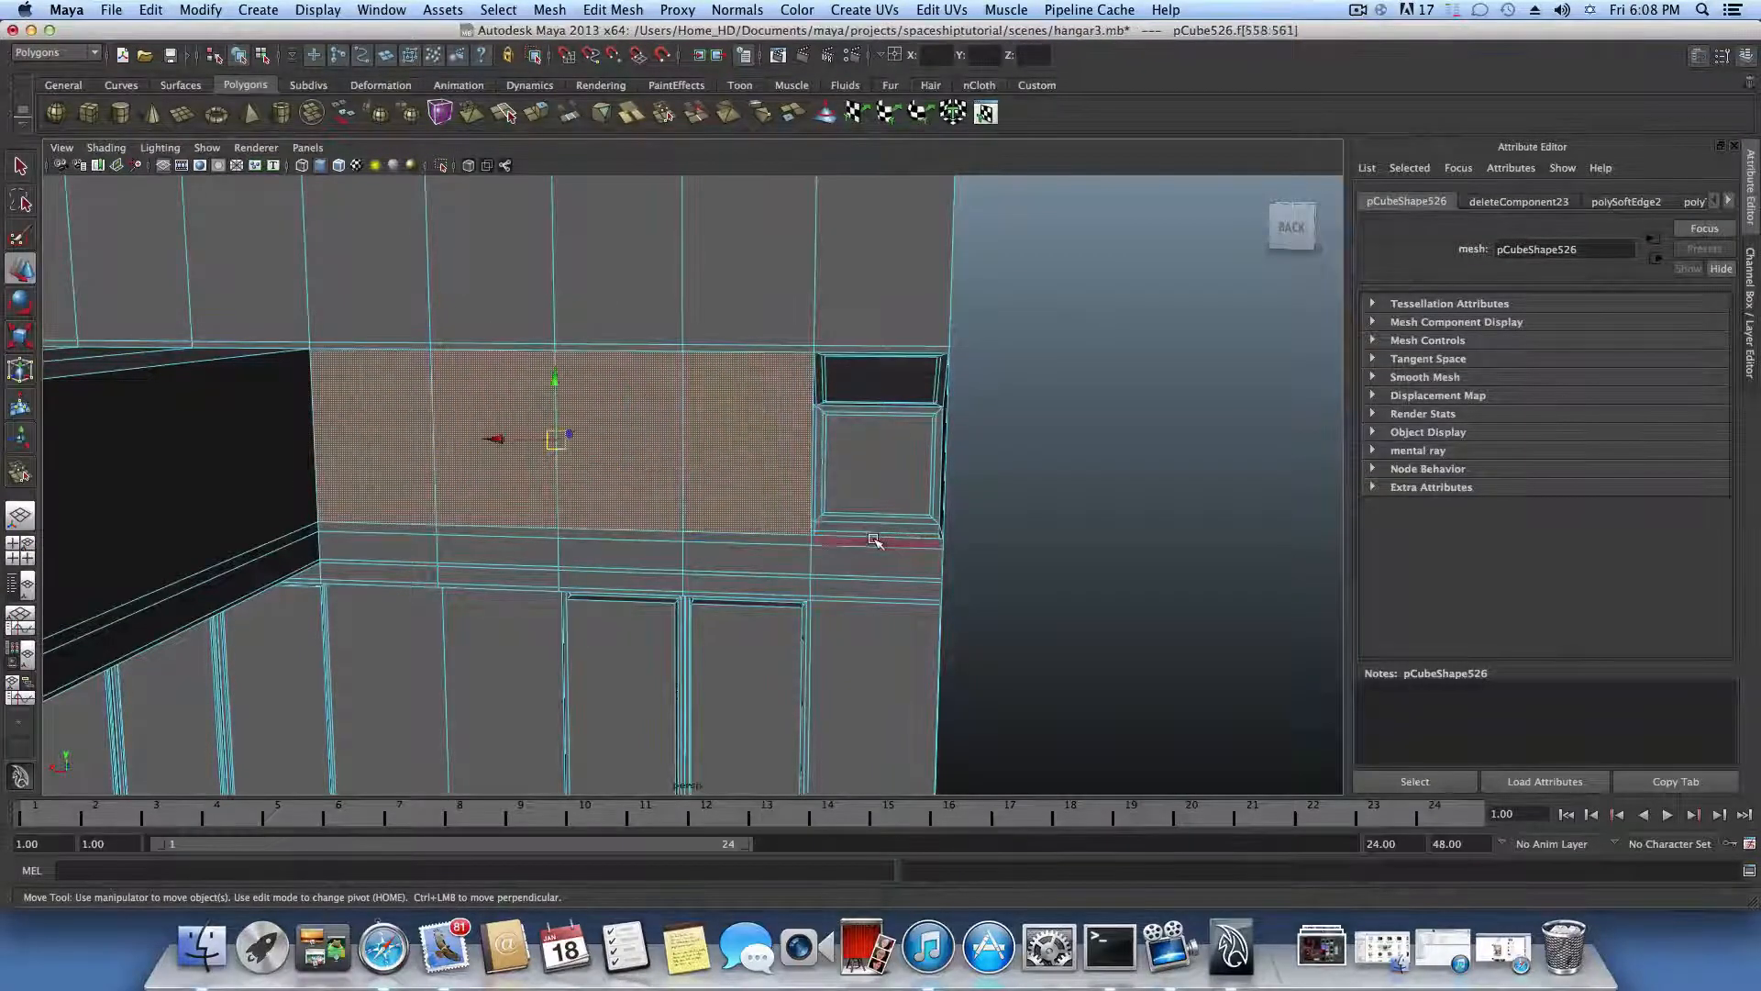
shift+click(874, 540)
shift+click(697, 542)
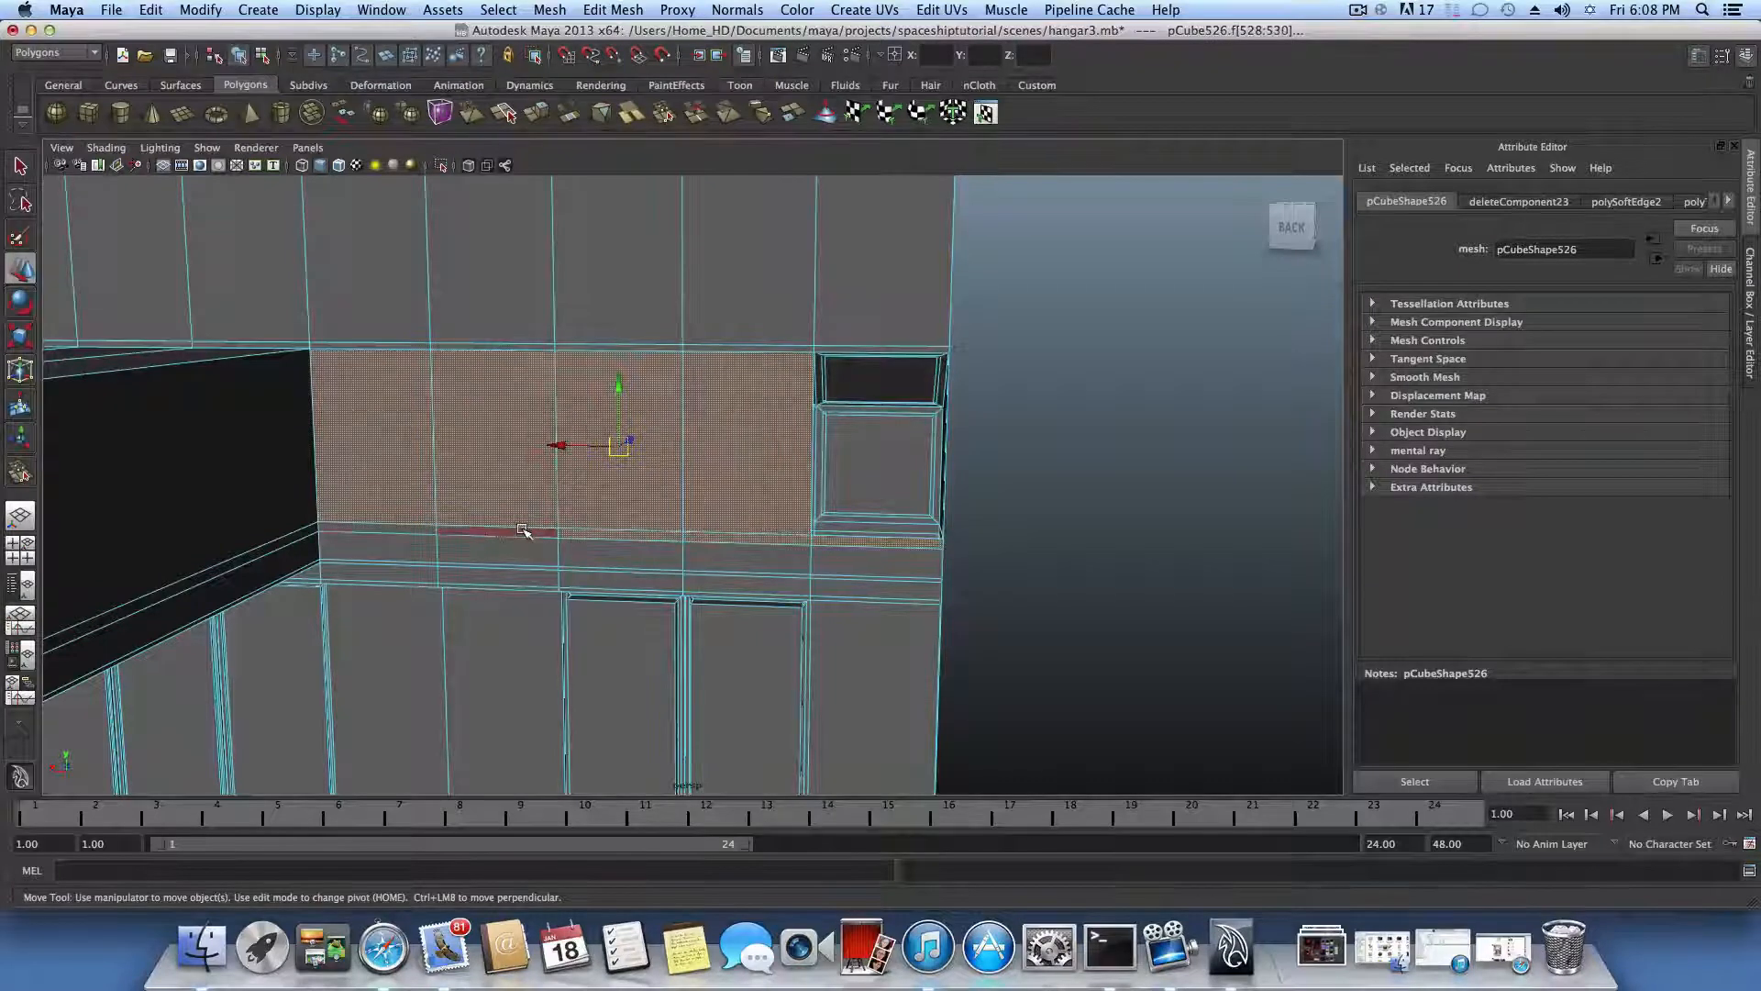
shift+click(380, 550)
shift+click(503, 551)
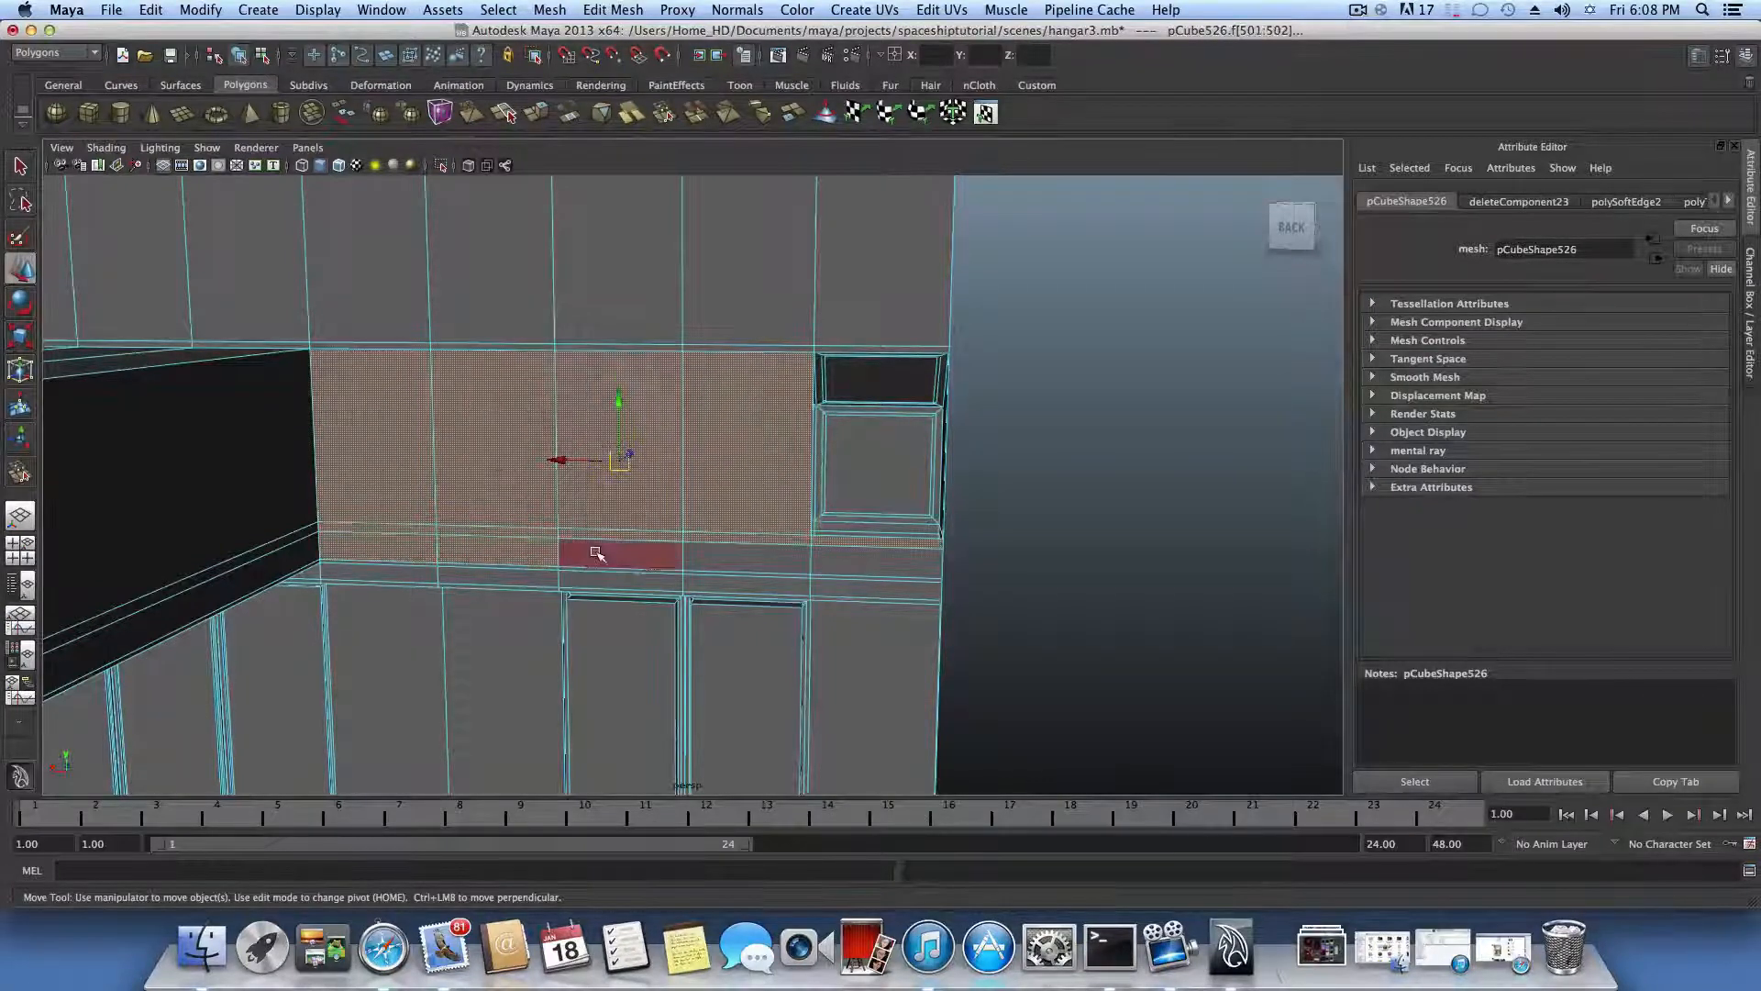
shift+click(619, 554)
shift+click(767, 556)
shift+click(852, 554)
key(Delete)
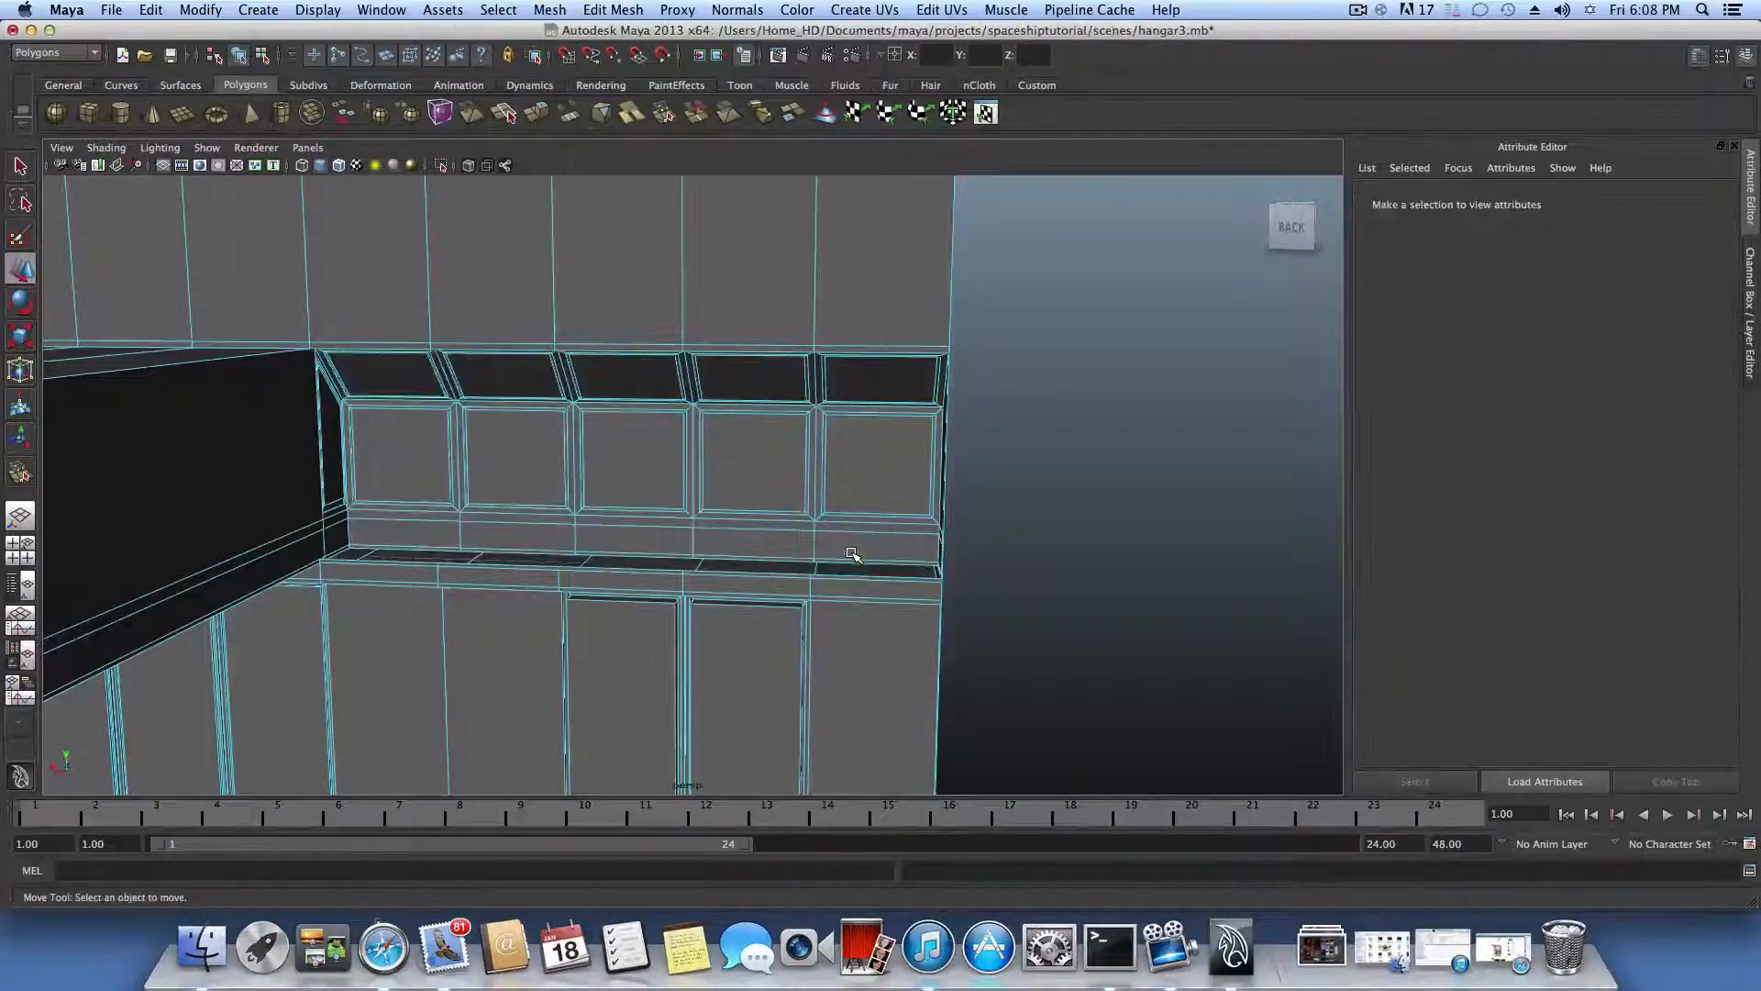
Step: Delete the row of narrow rear faces along the floor edge below the opened window bay
alt+drag(848, 551, 592, 560)
click(591, 560)
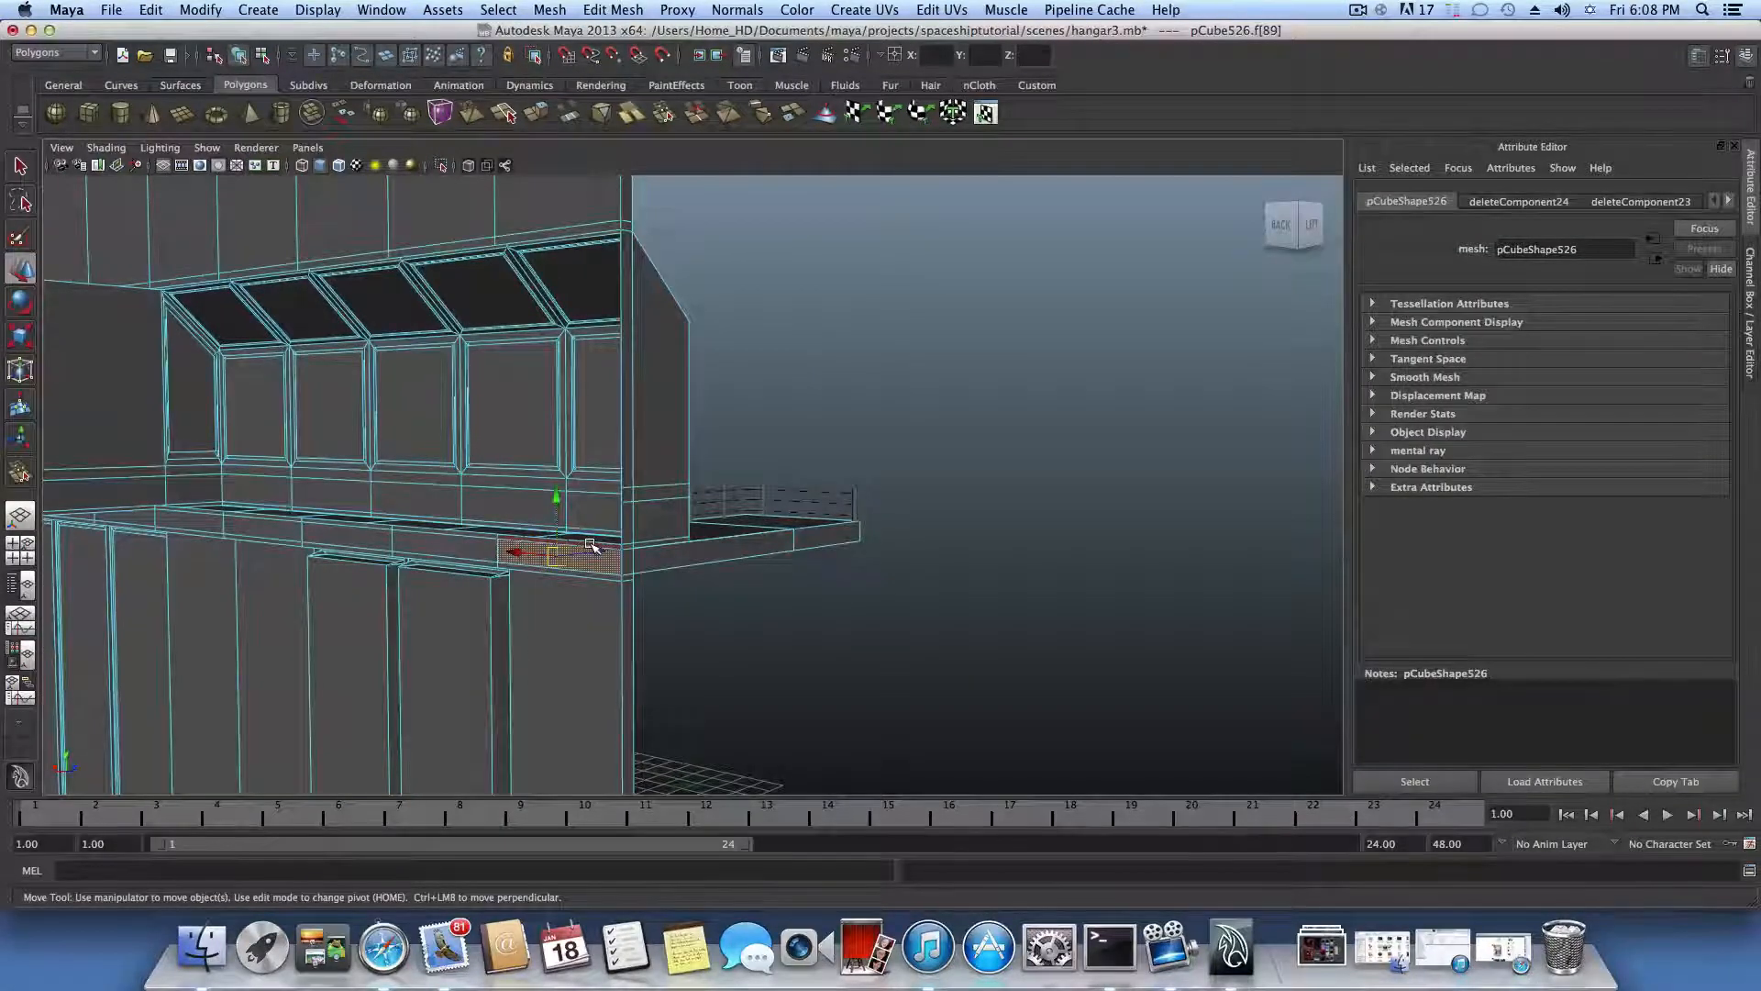
click(592, 546)
shift+click(470, 539)
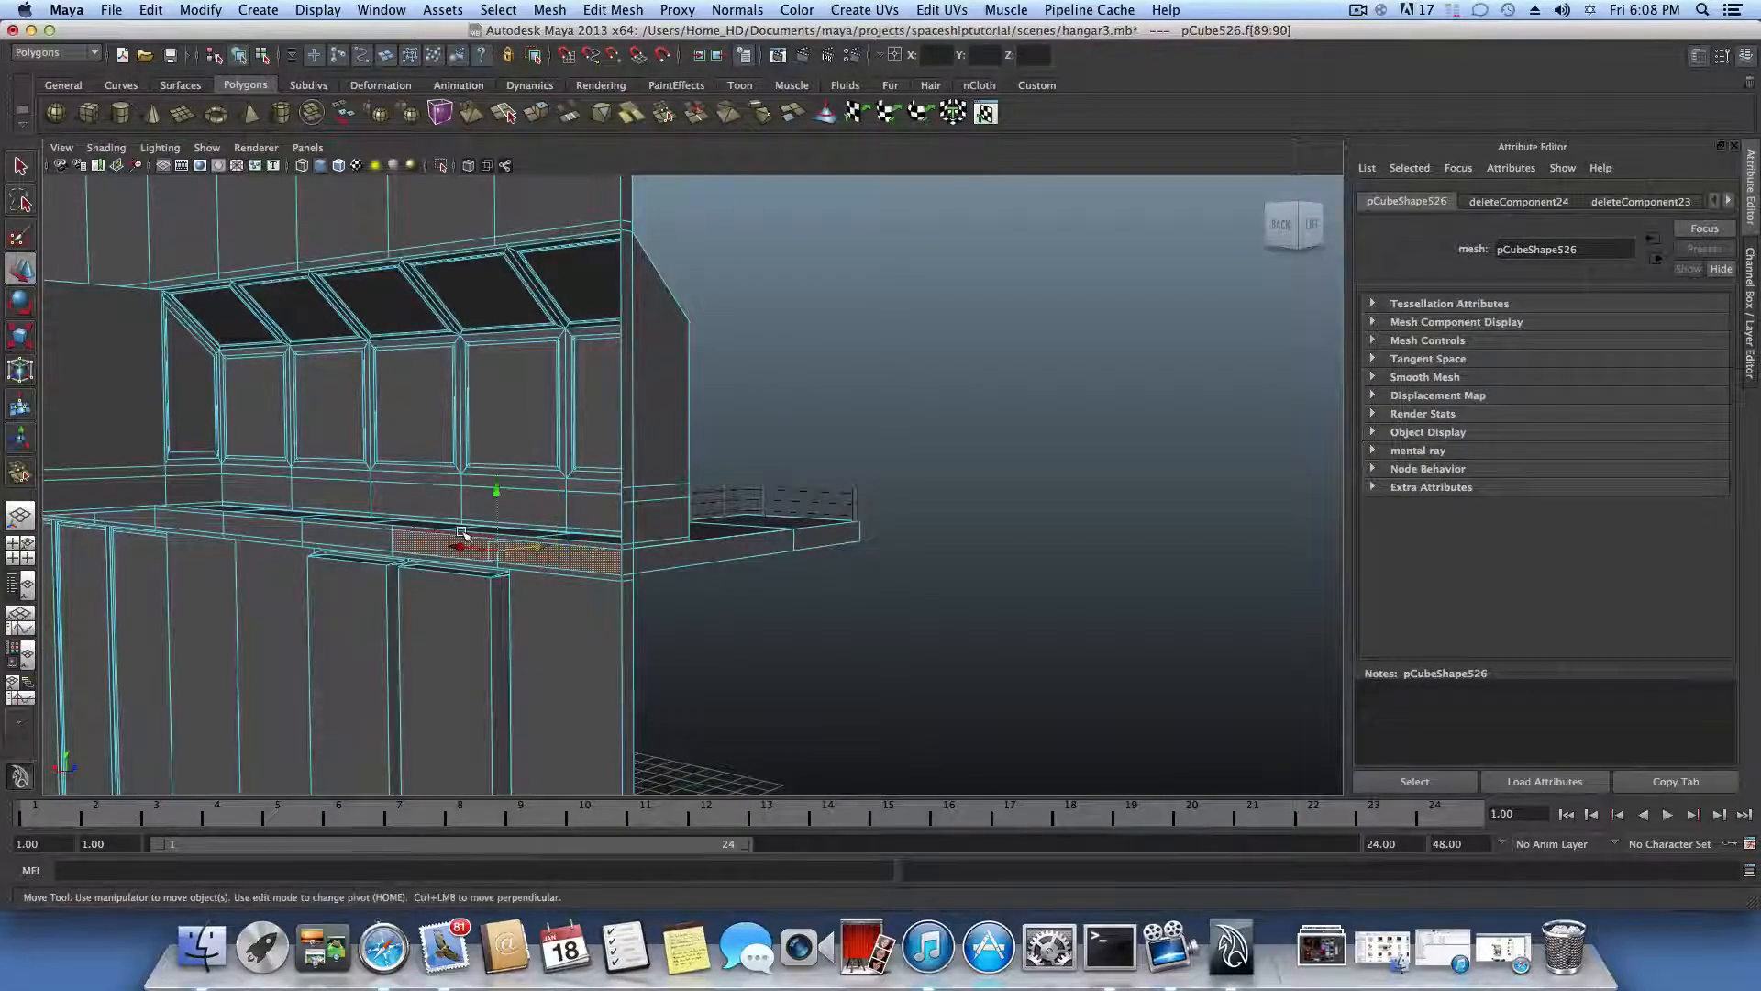
shift+click(358, 530)
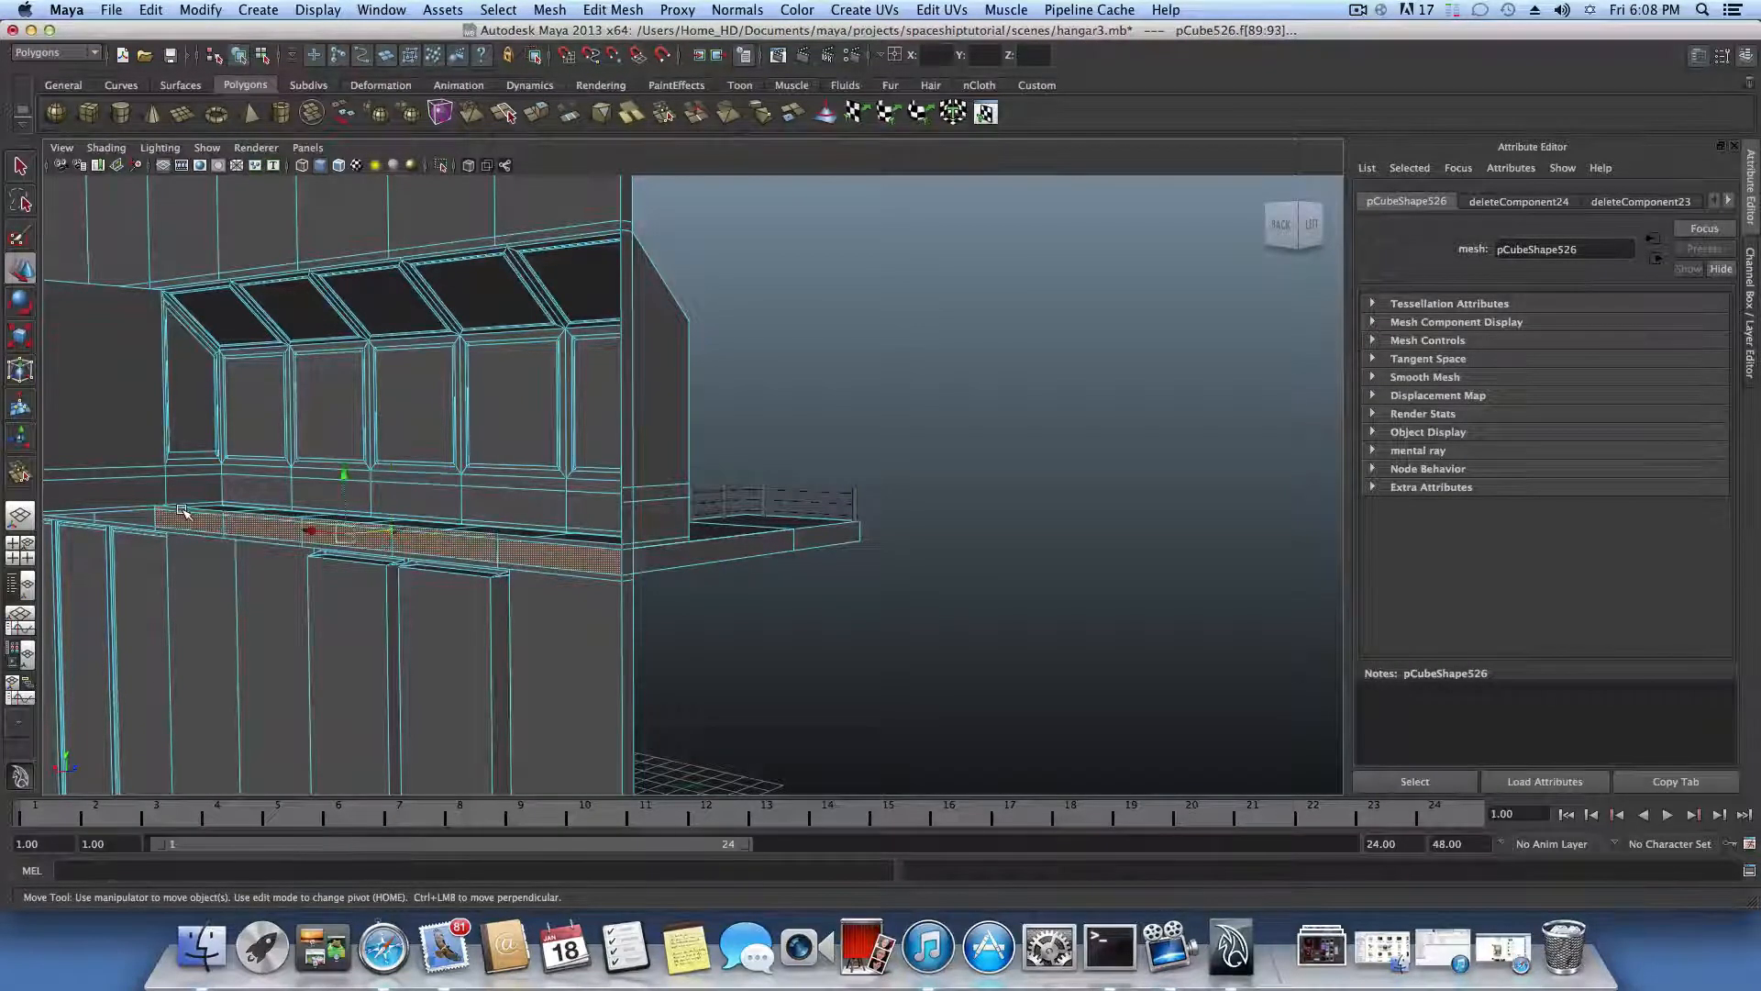
key(Delete)
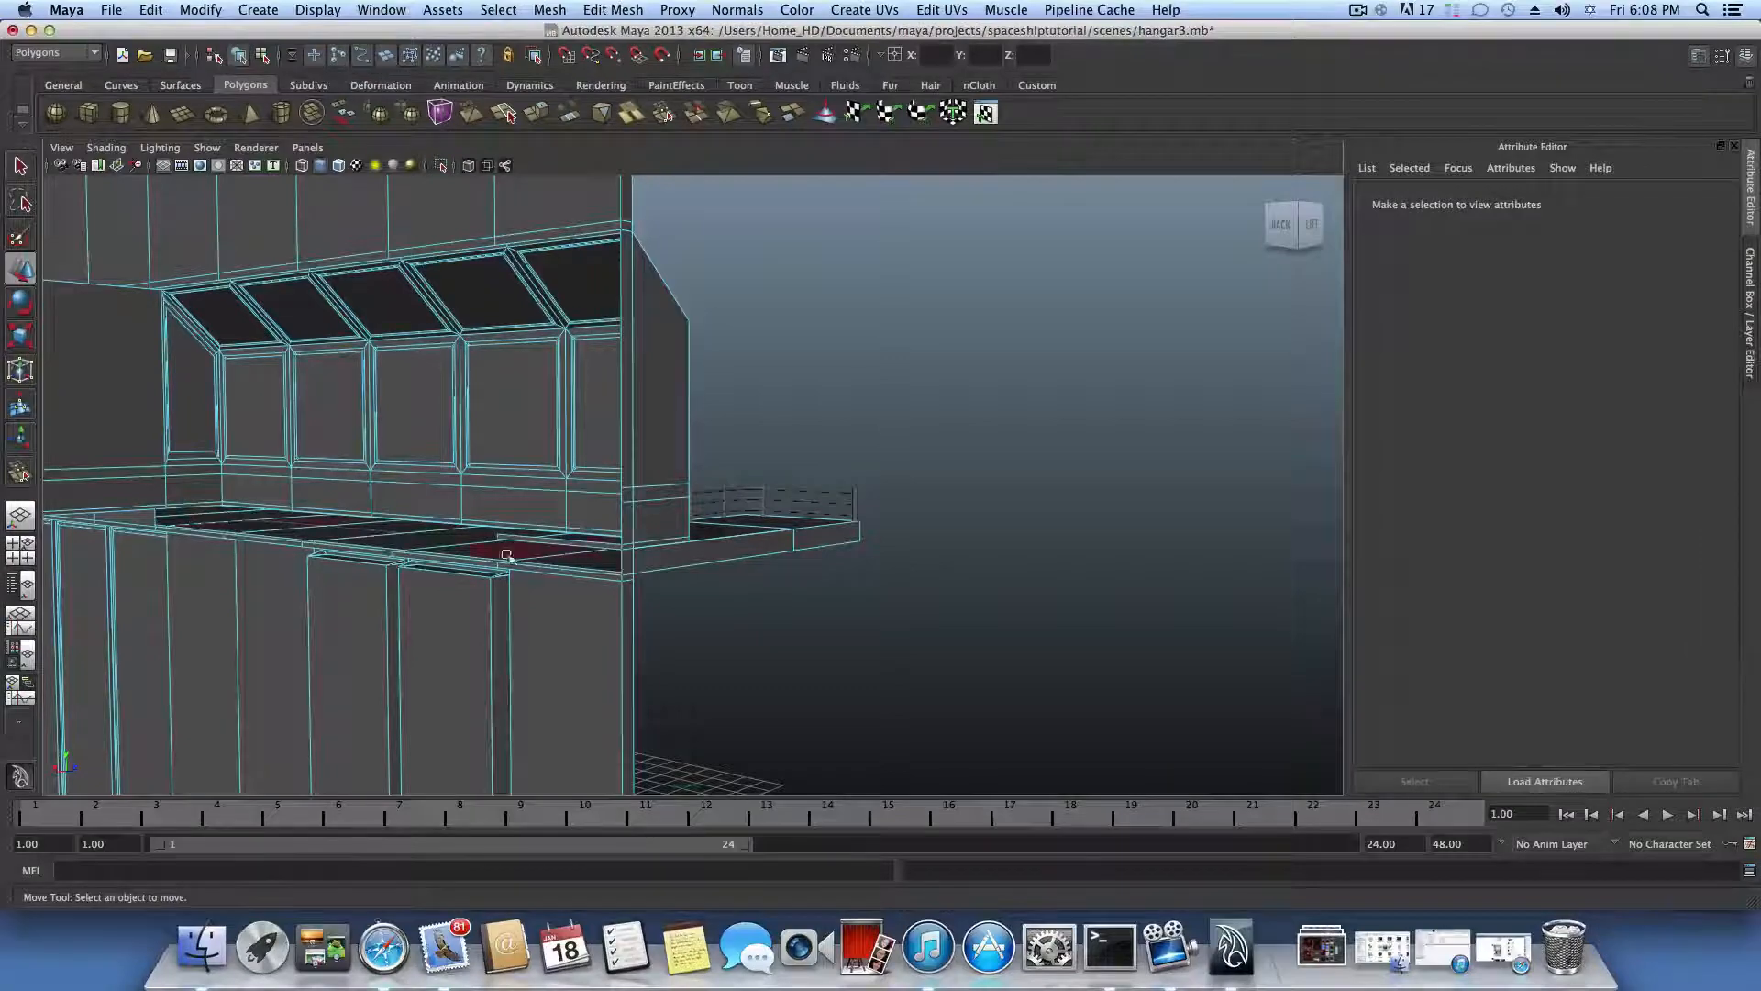
Step: Delete the leftover thin face at the outer end of the floor edge below the opened window bay
alt+drag(518, 559, 415, 572)
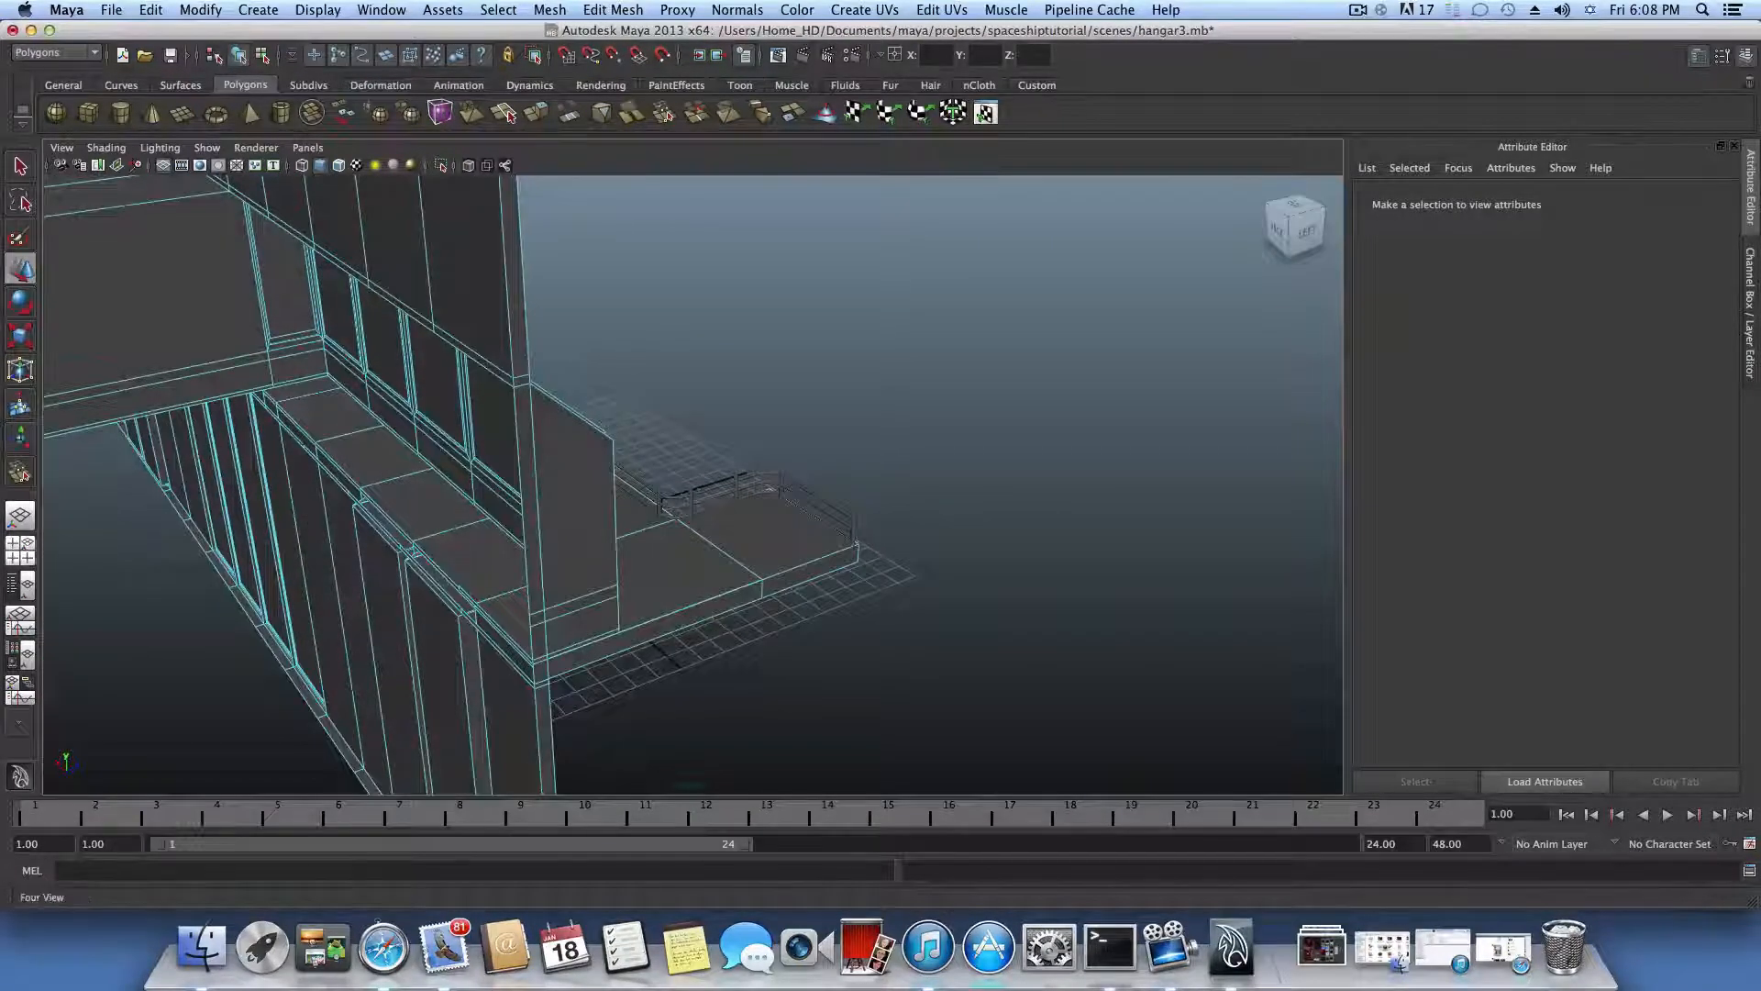
alt+drag(153, 532, 529, 548)
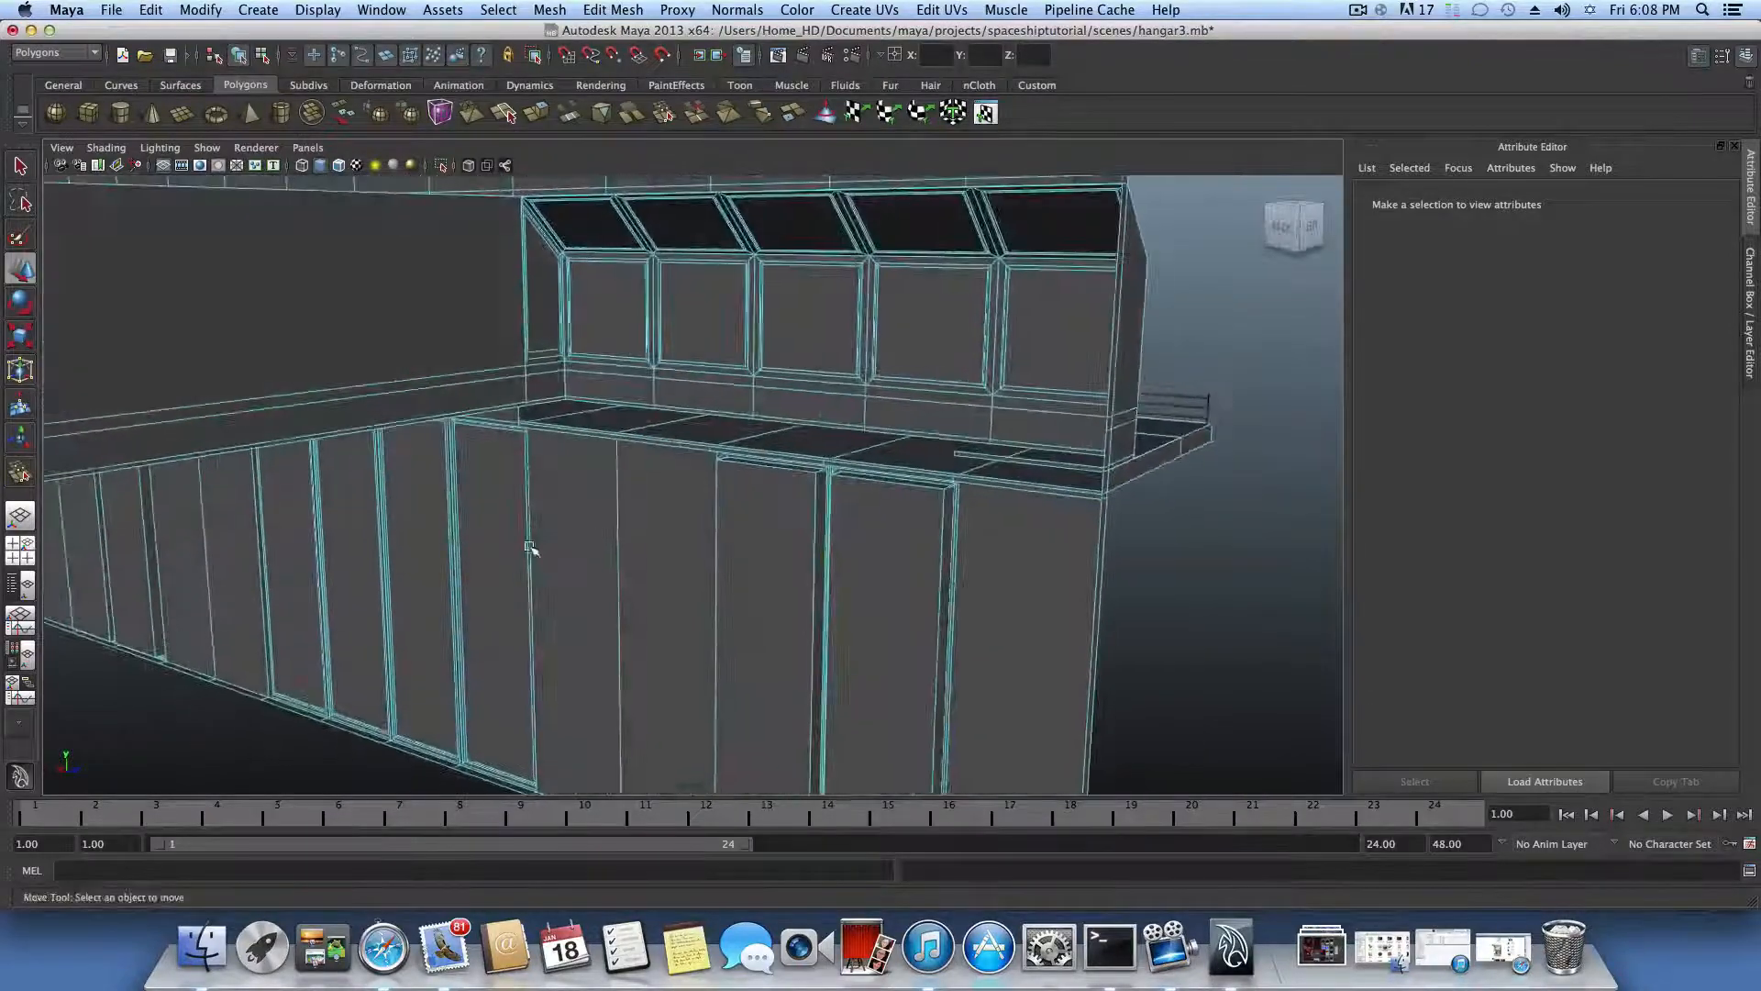
click(1070, 465)
key(F11)
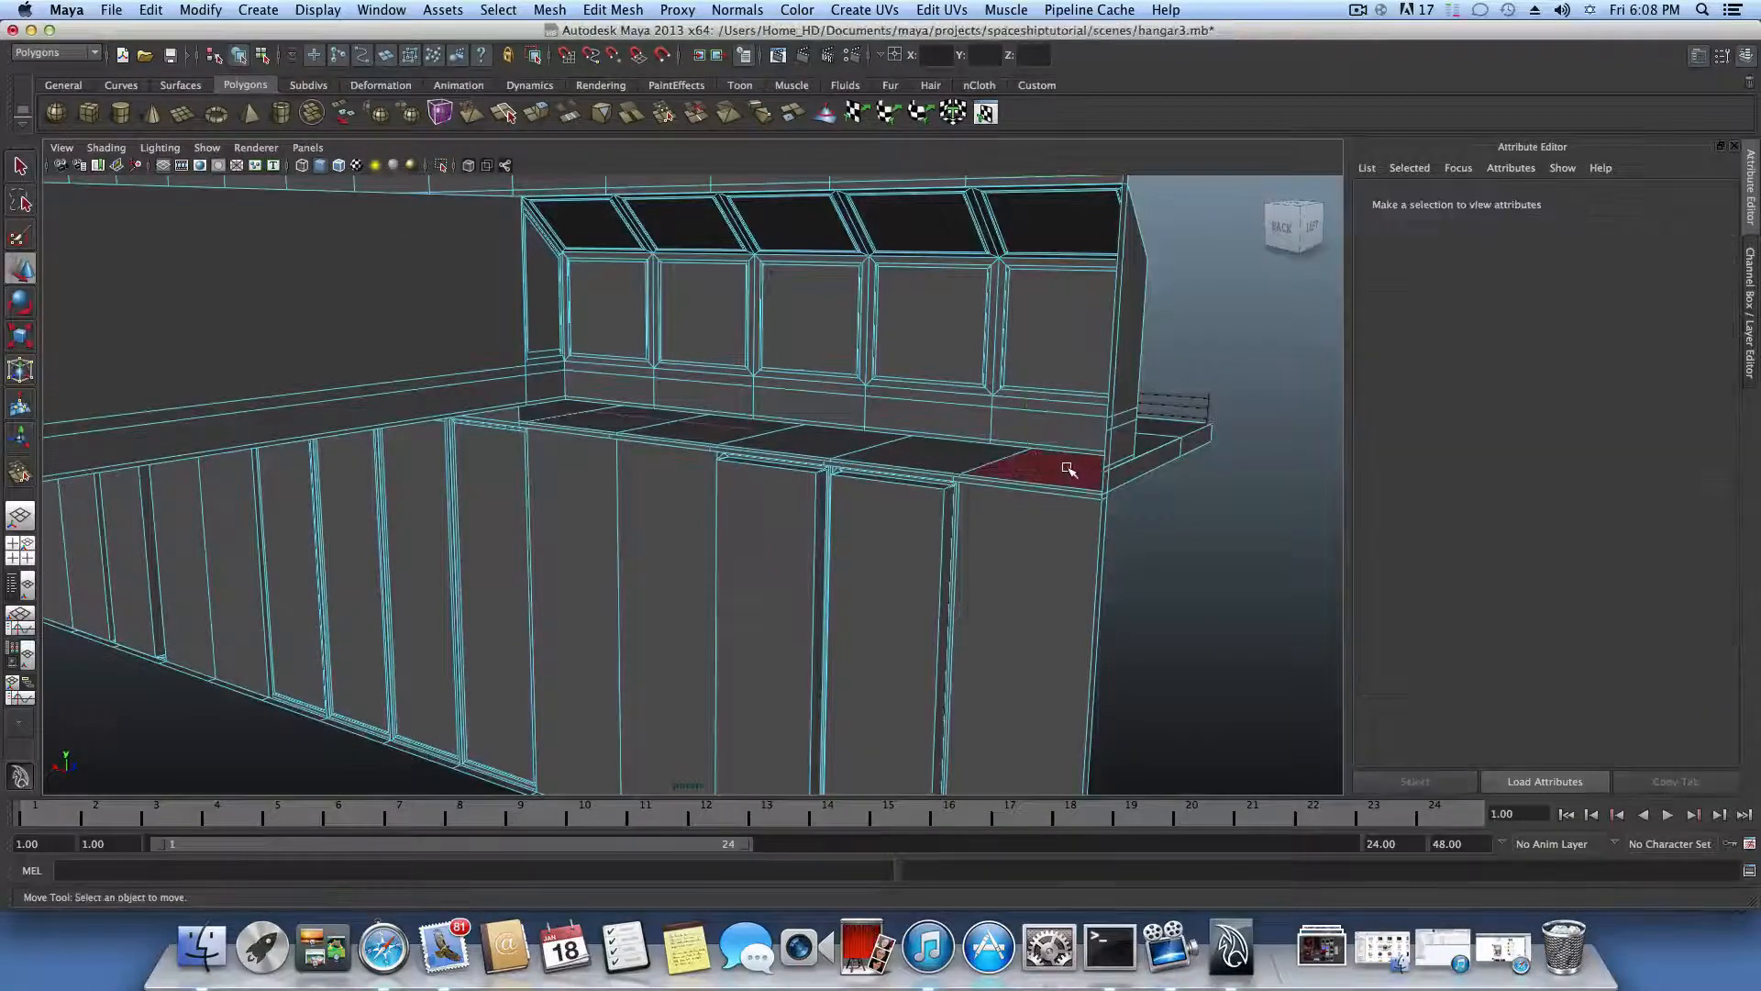
Step: Delete the large rear faces and the narrow rows beneath them behind the window bay on the recess's opposite side
alt+drag(1014, 468, 687, 447)
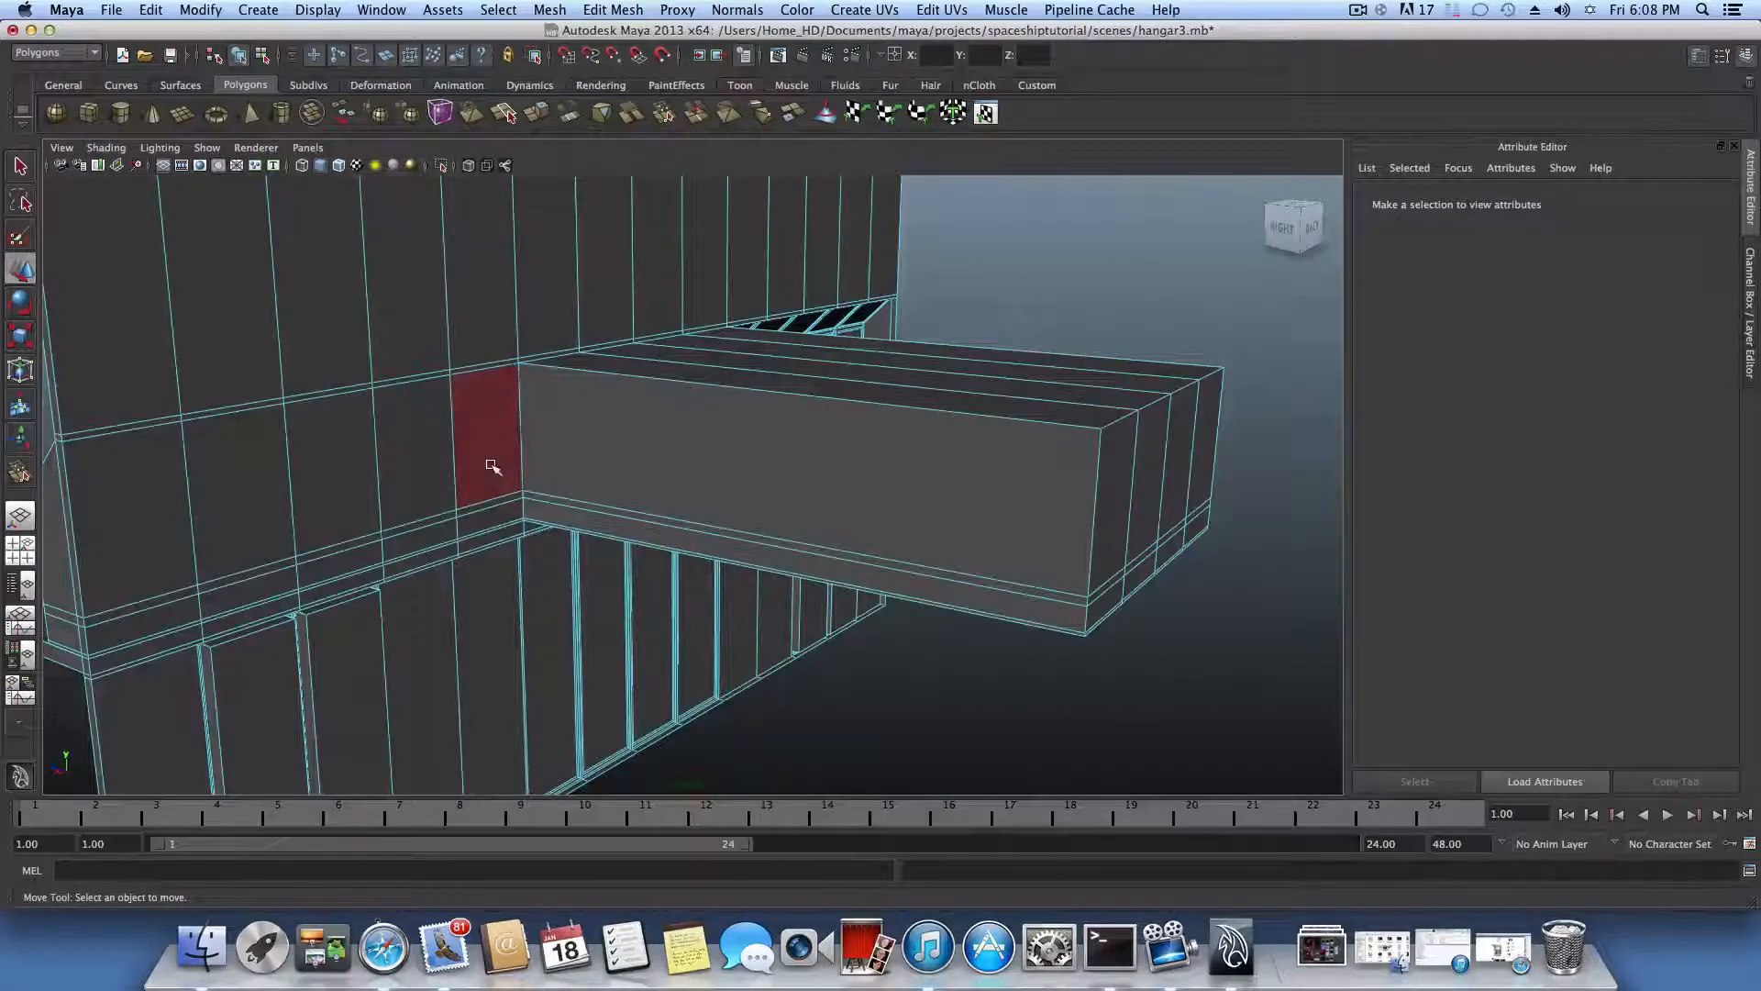
mouse_move(493, 467)
alt+mouse_down()
mouse_move(716, 441)
mouse_move(514, 492)
alt+mouse_up()
click(516, 490)
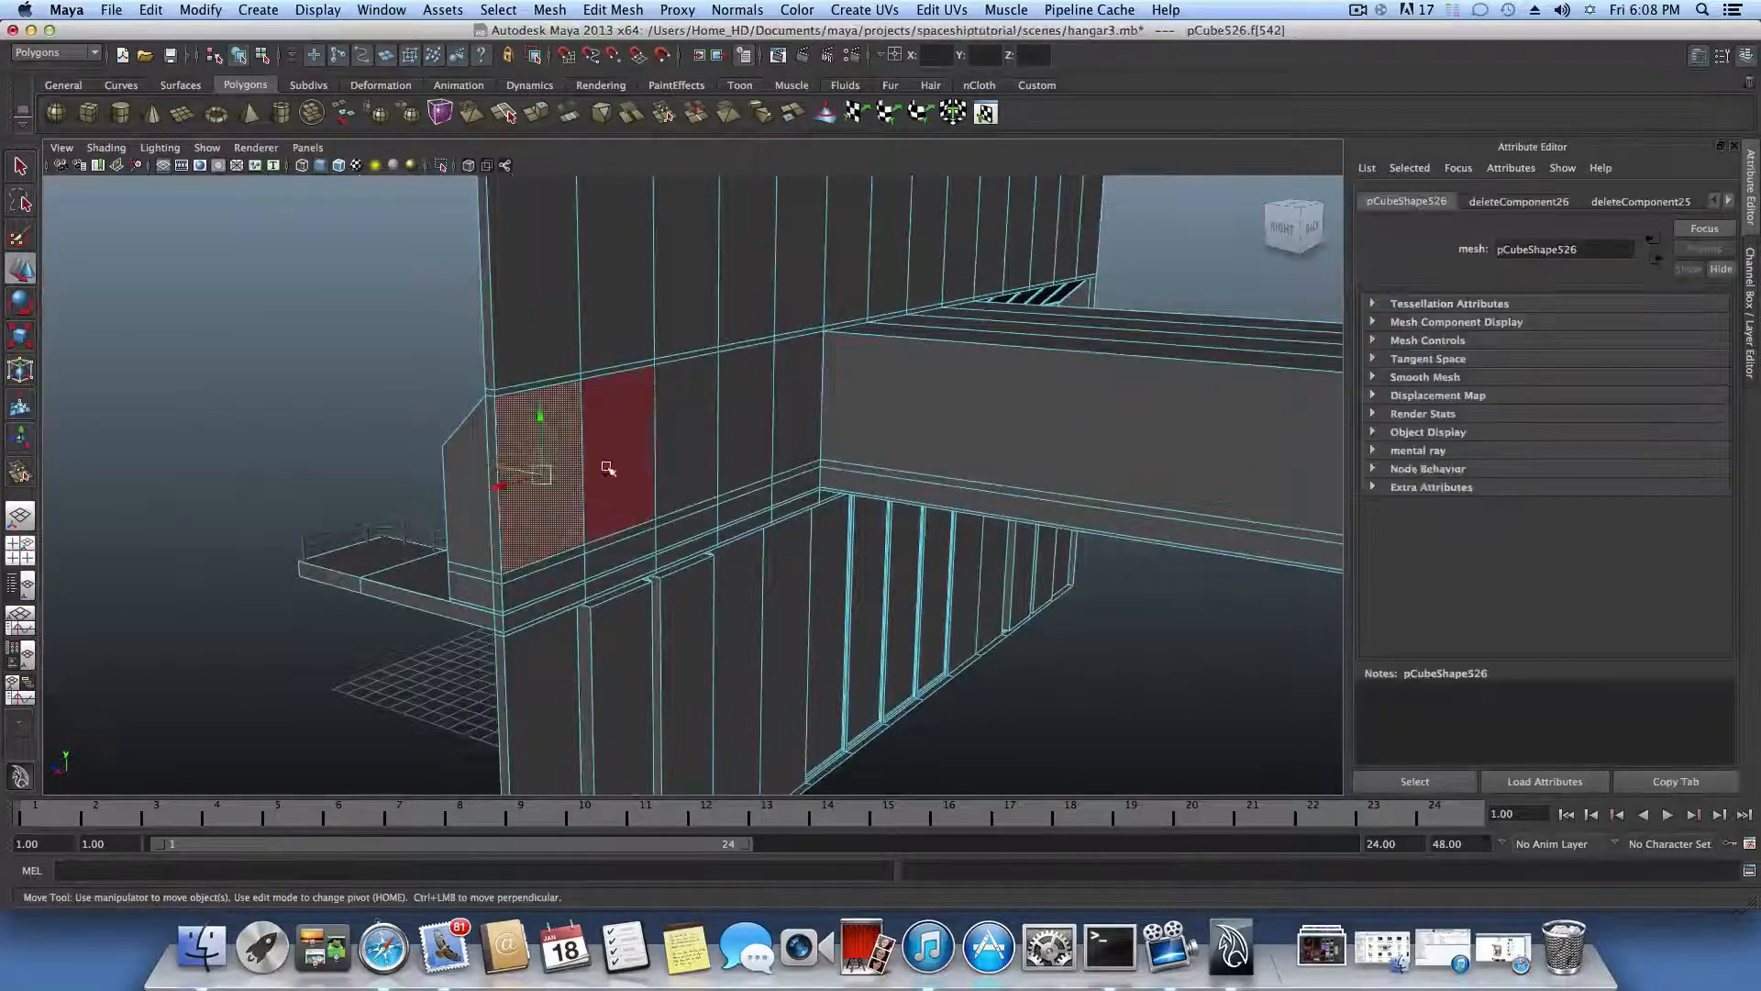
shift+click(699, 467)
shift+click(745, 464)
shift+click(800, 470)
shift+click(699, 498)
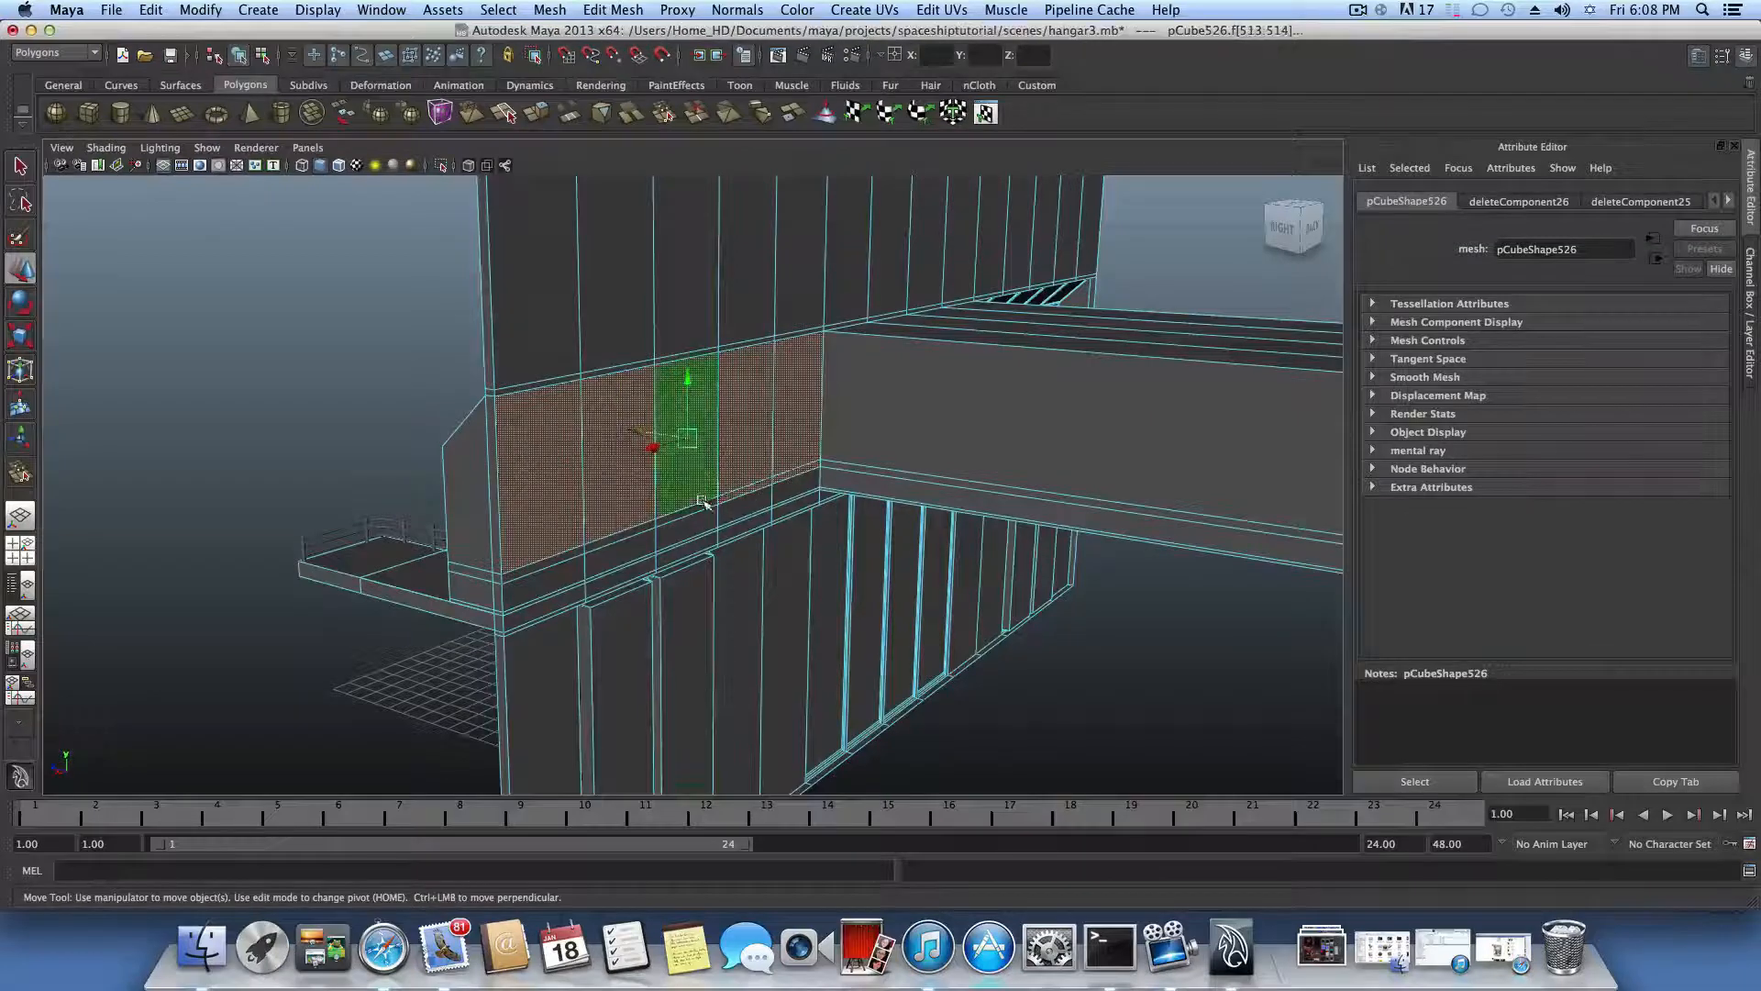
shift+click(630, 553)
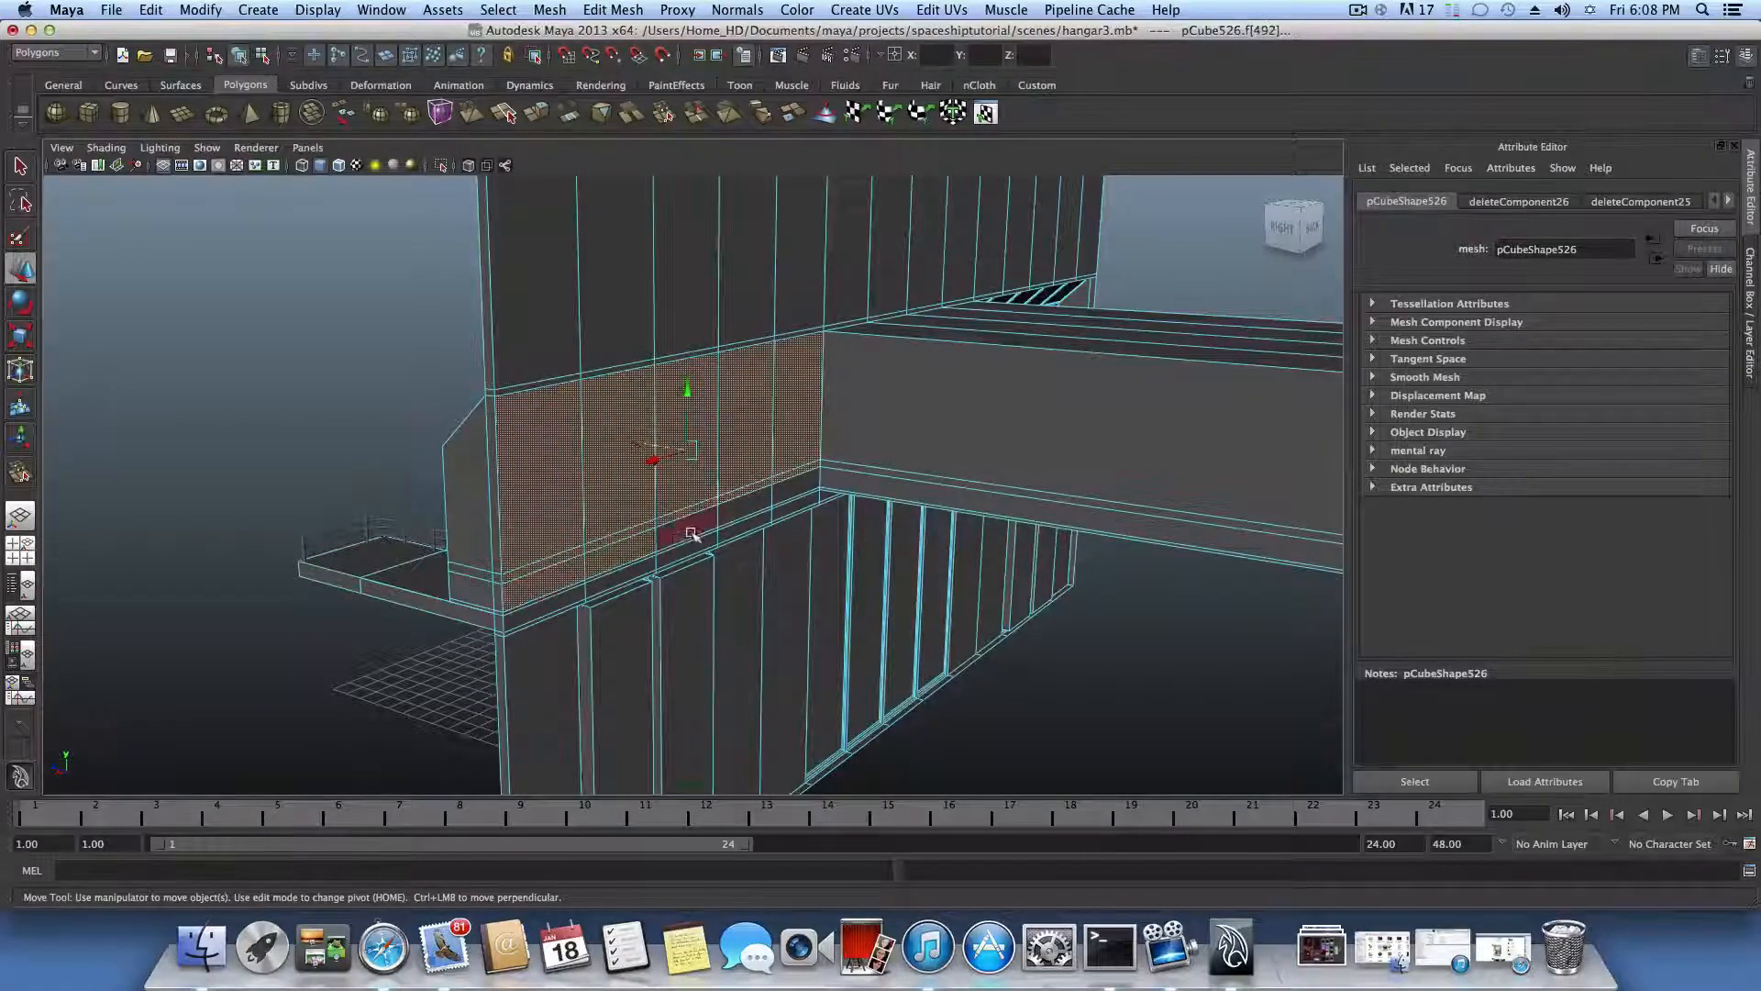
shift+click(691, 530)
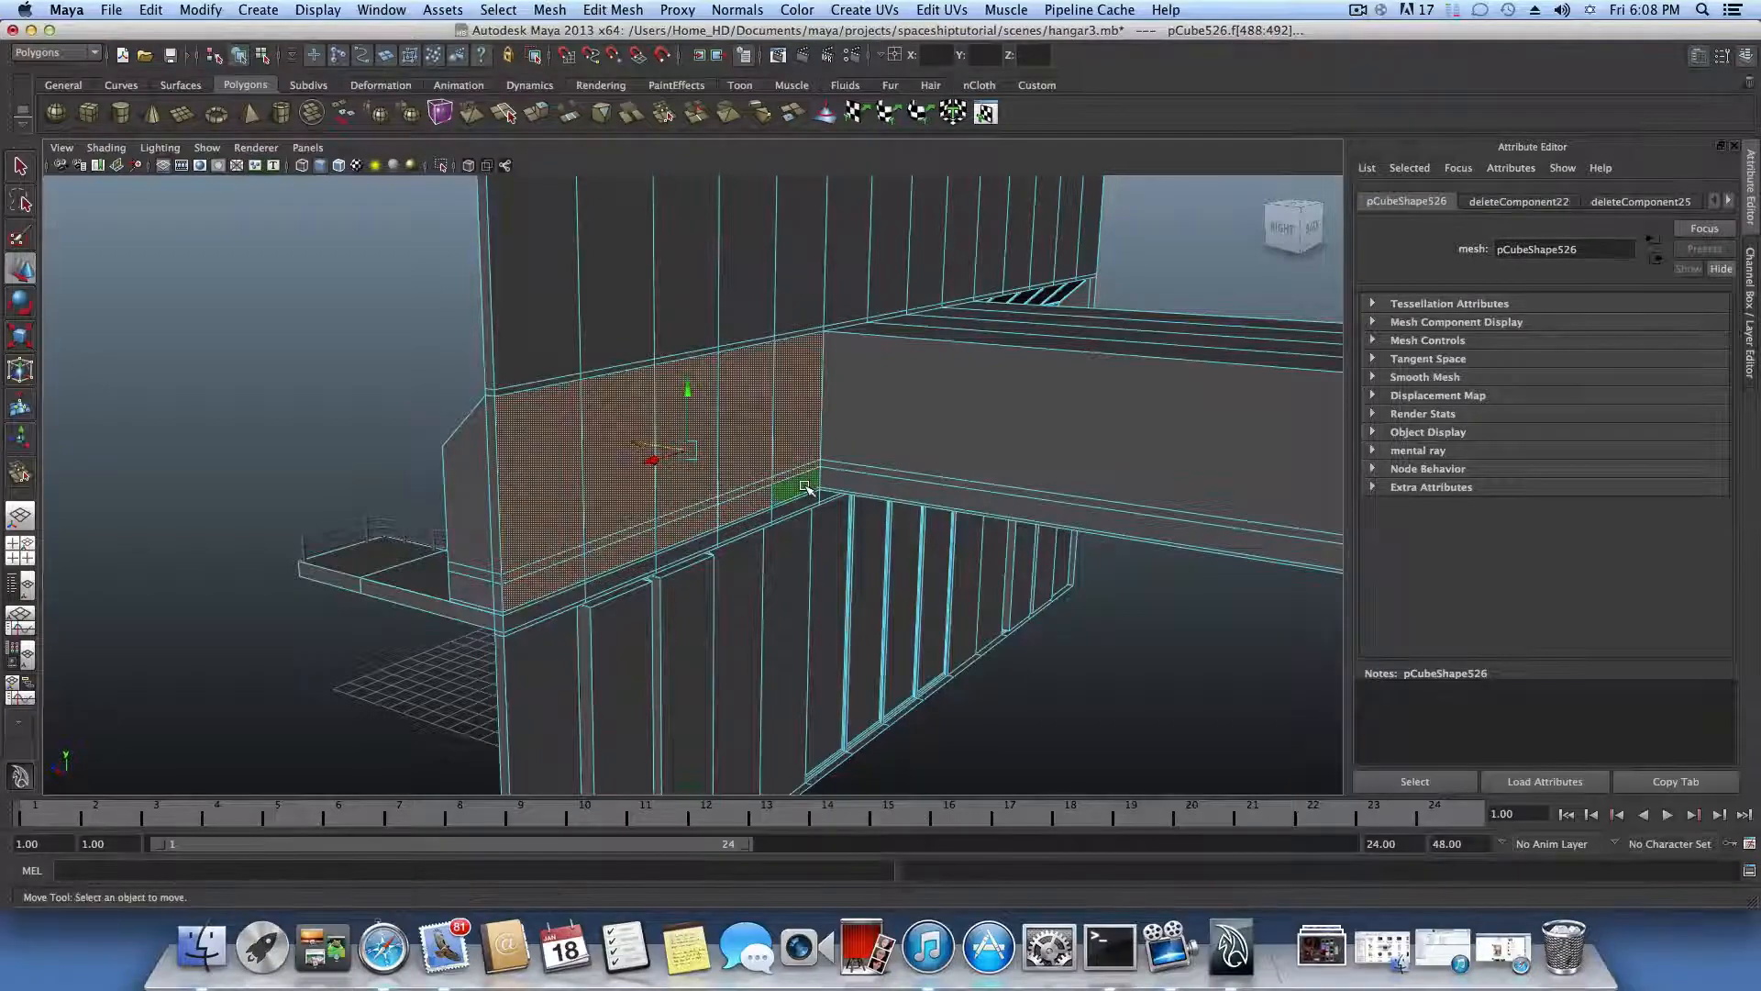
key(Delete)
Step: Examine from behind the corner where the second window bay's floor edge meets the central recess and the lower wall panels
alt+drag(978, 427, 940, 421)
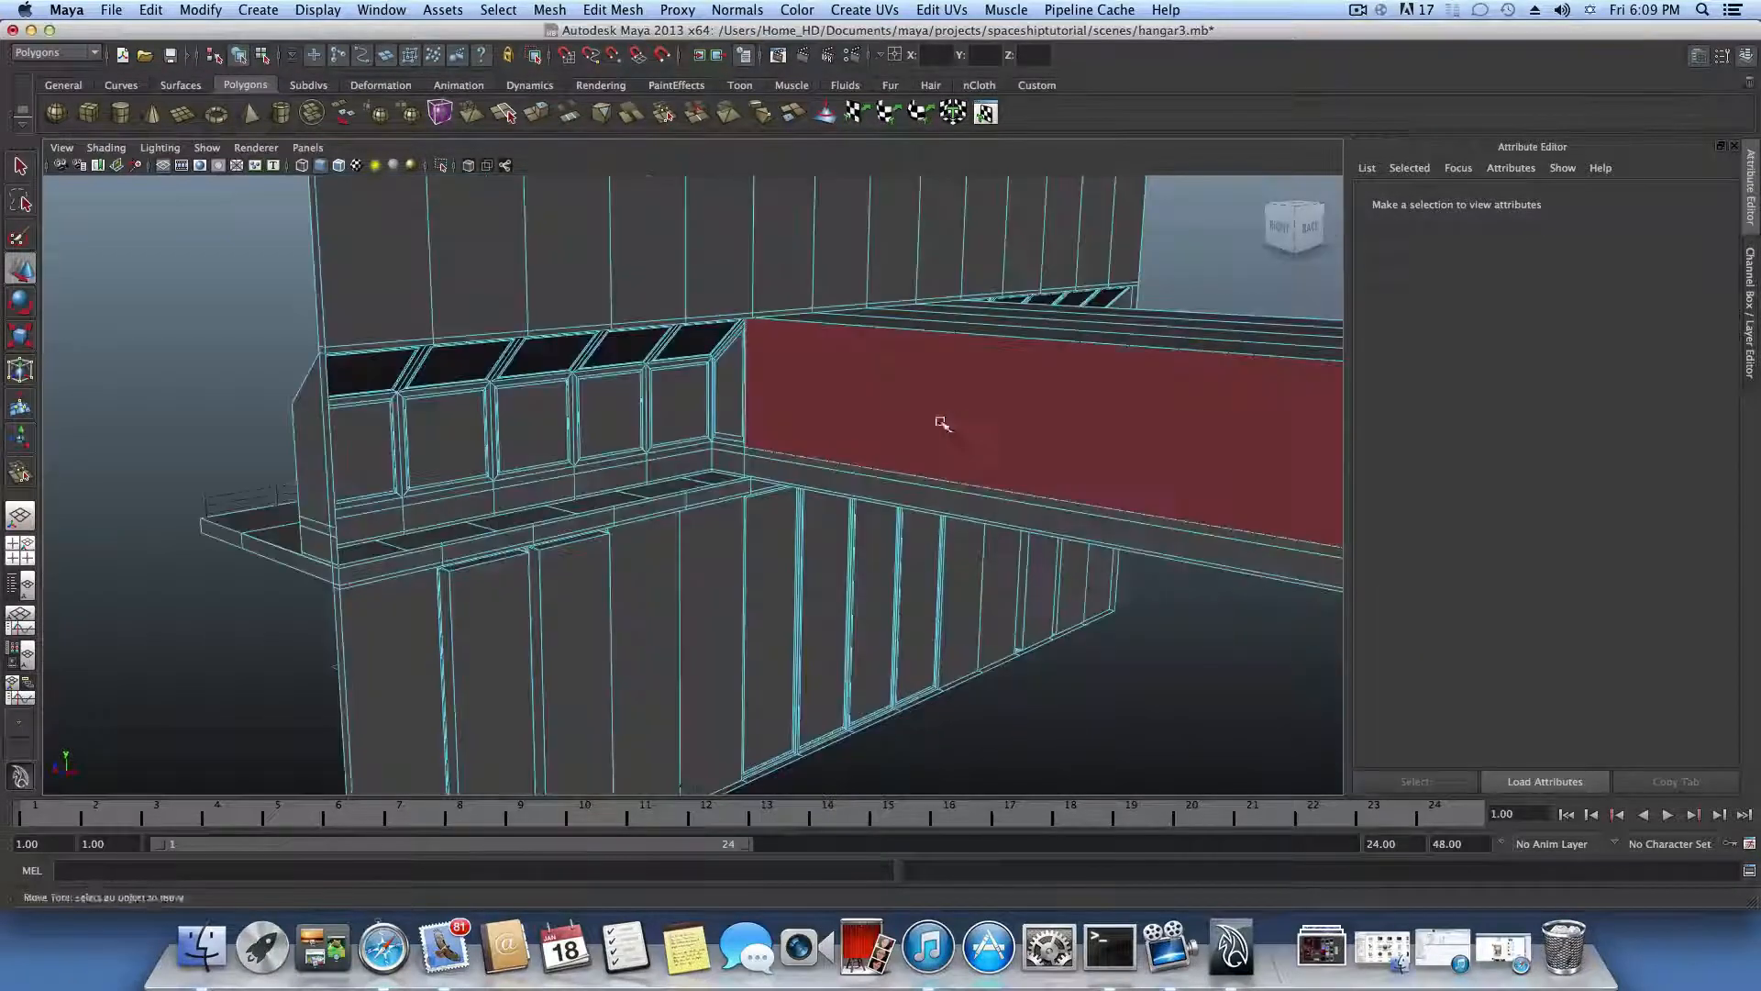
alt+right_drag(940, 422, 1112, 472)
alt+drag(1113, 472, 982, 477)
alt+right_drag(870, 544, 979, 539)
alt+drag(979, 539, 958, 532)
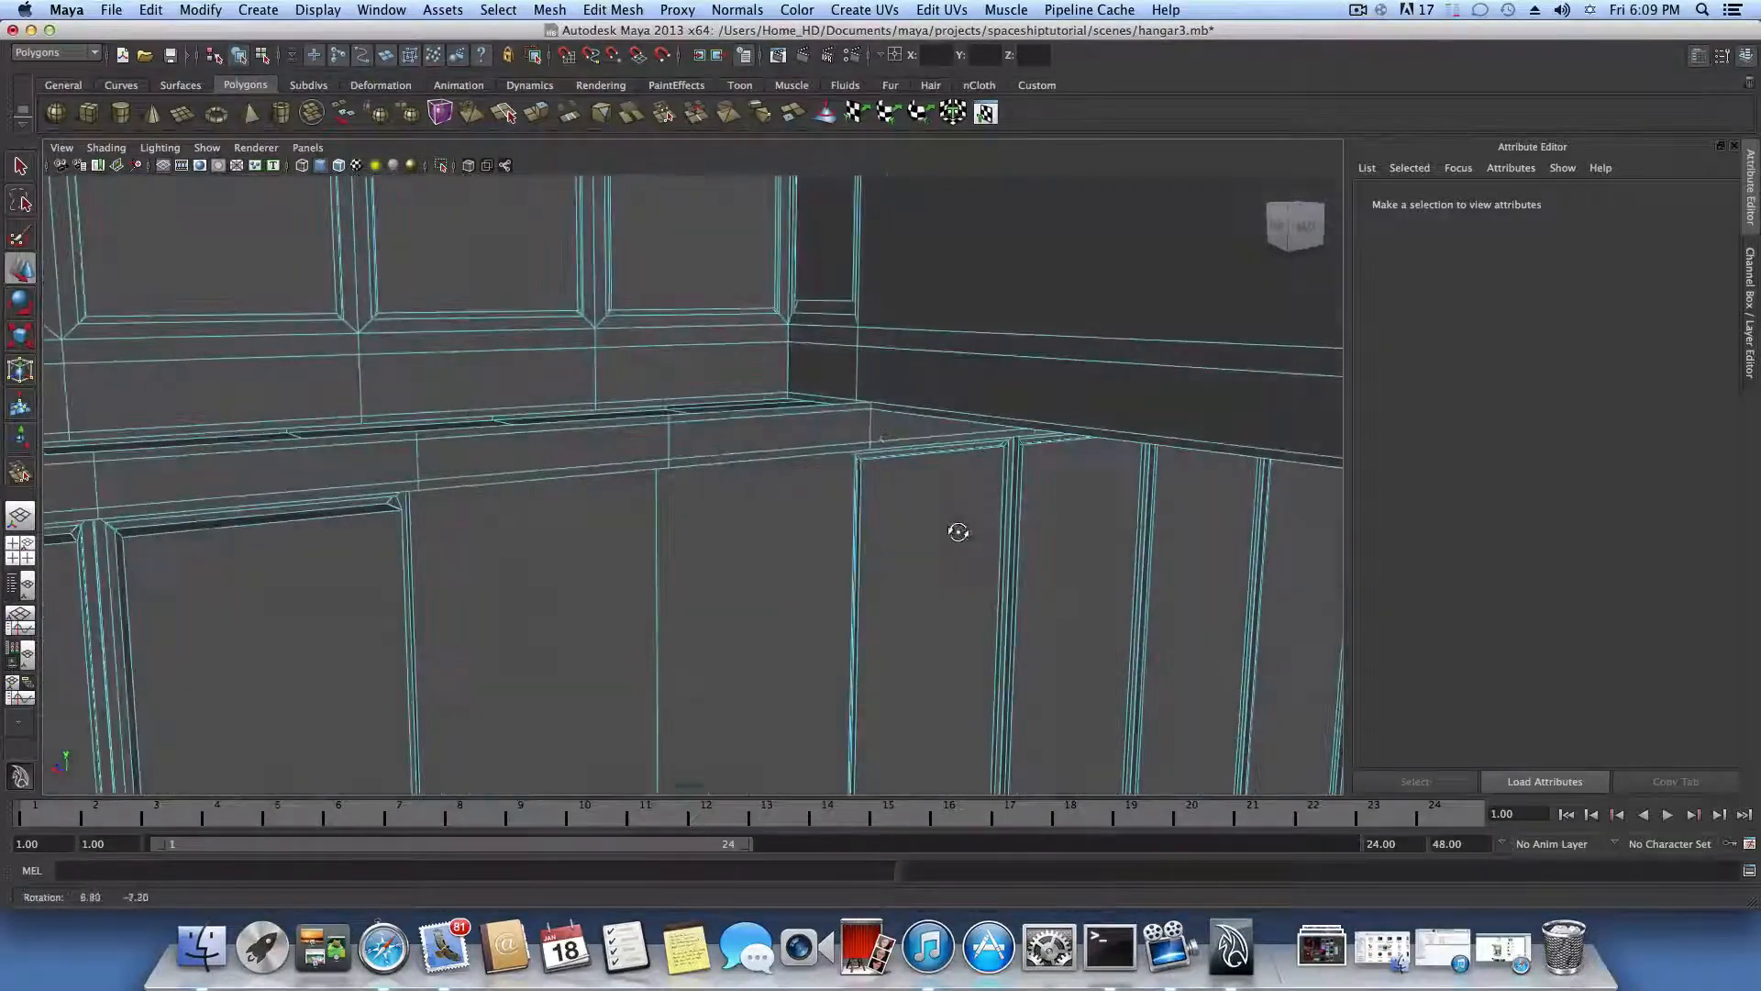
alt+drag(838, 417, 810, 412)
alt+middle_drag(842, 435, 986, 515)
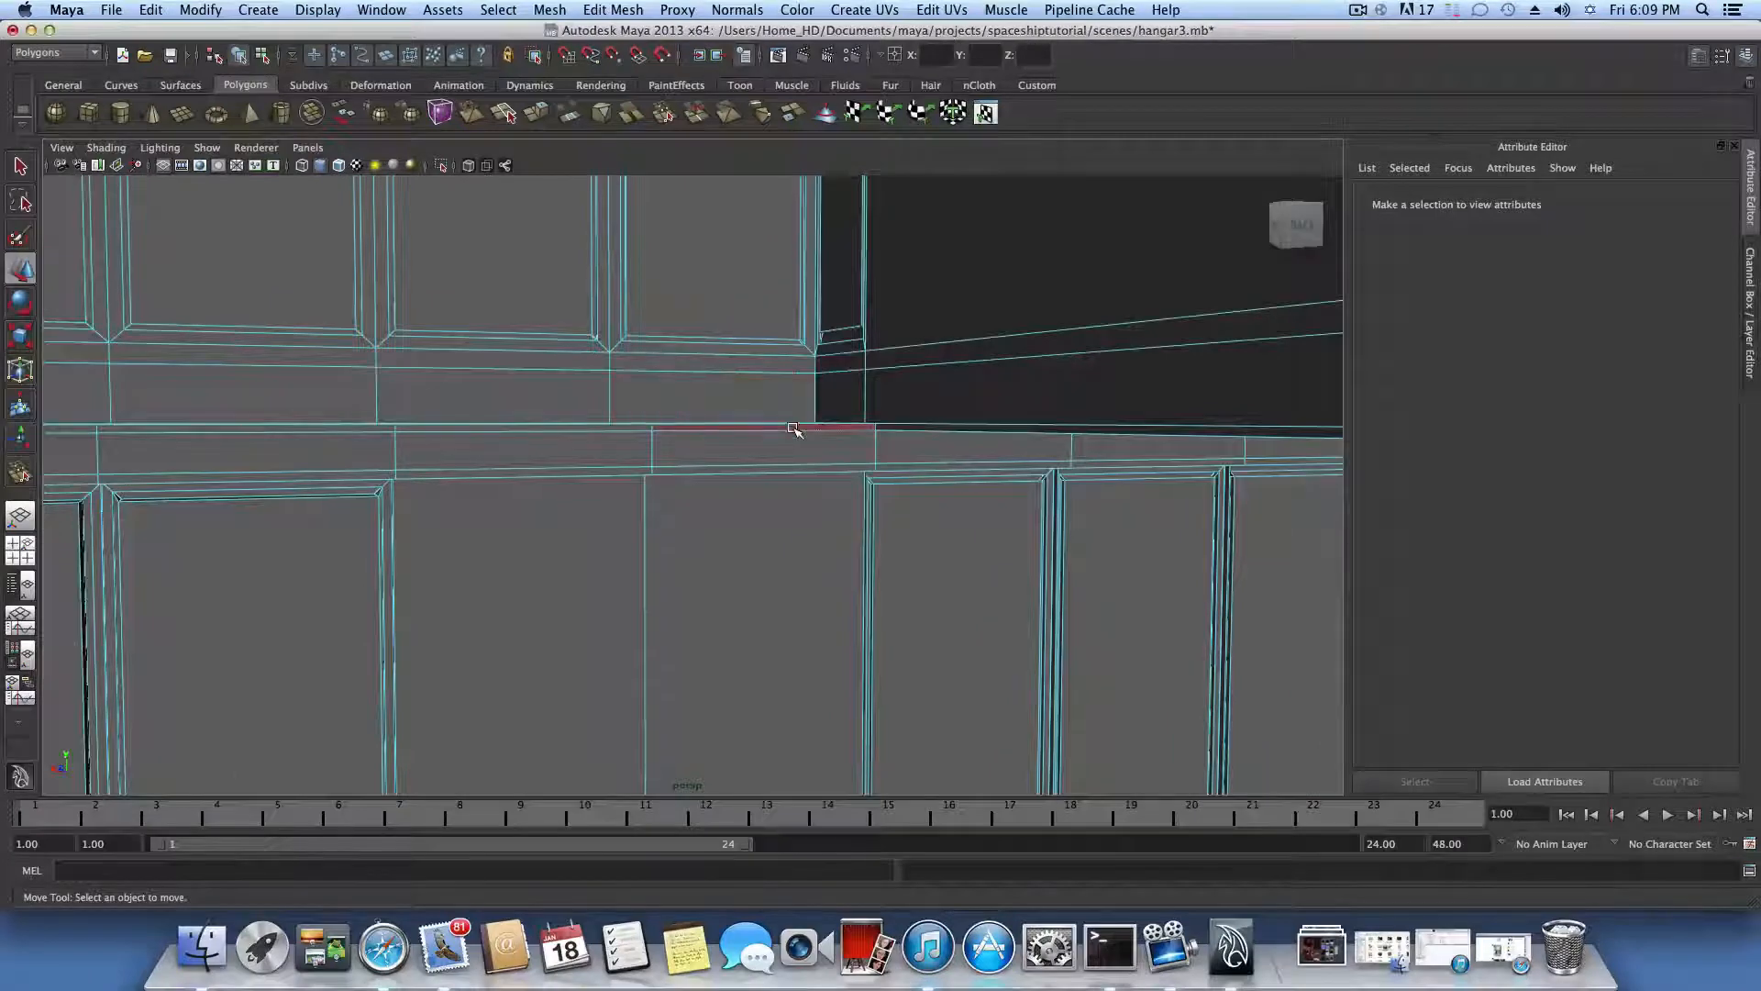
Step: Delete the row of narrow faces closing the floor edge below the second window bay
alt+drag(763, 440, 947, 520)
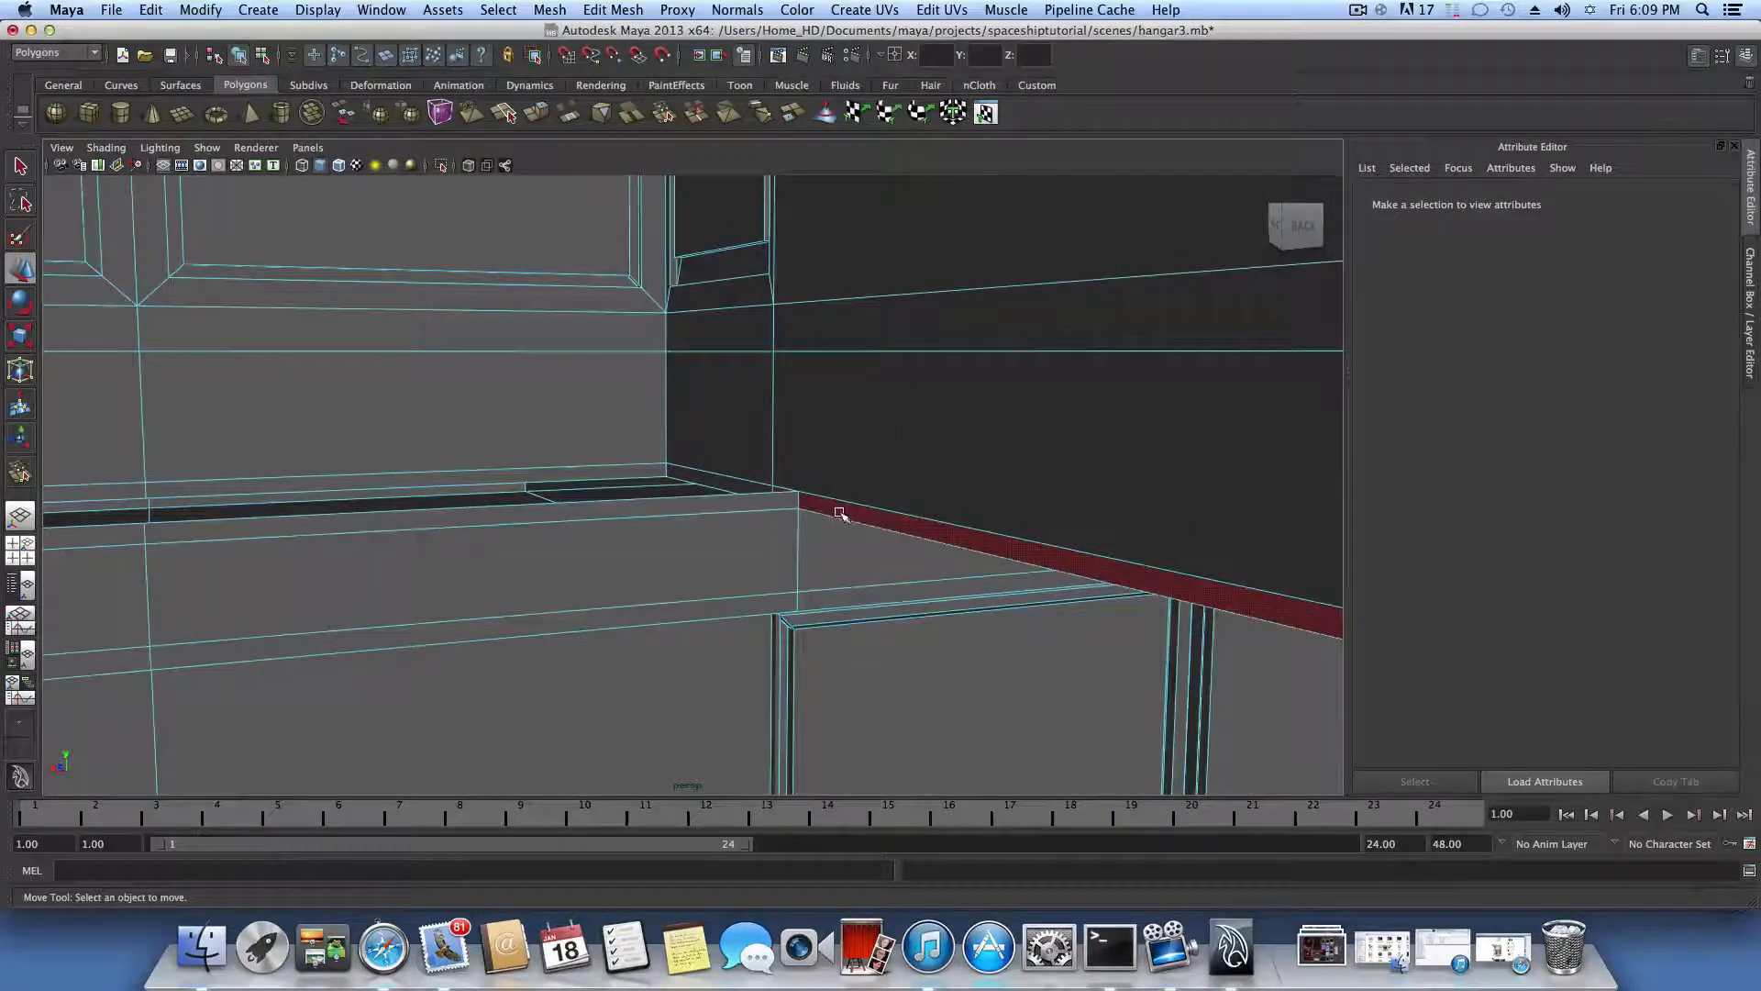
click(750, 504)
scroll(789, 500, down, 6)
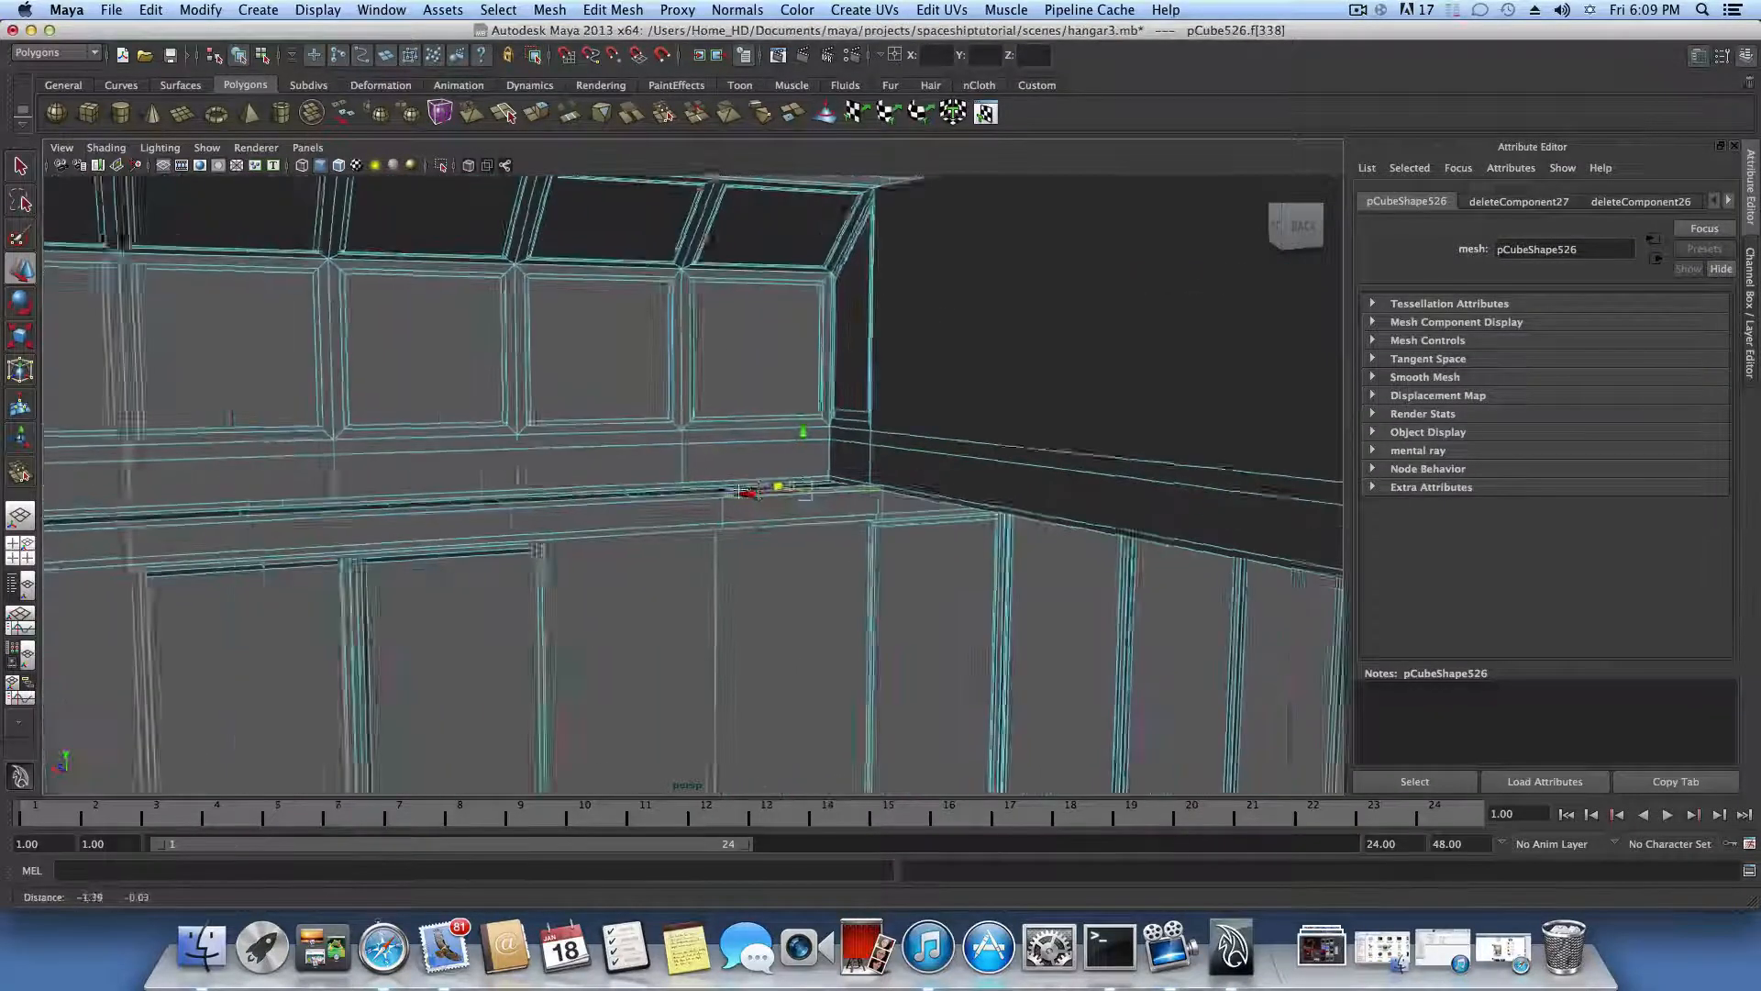
shift+click(666, 504)
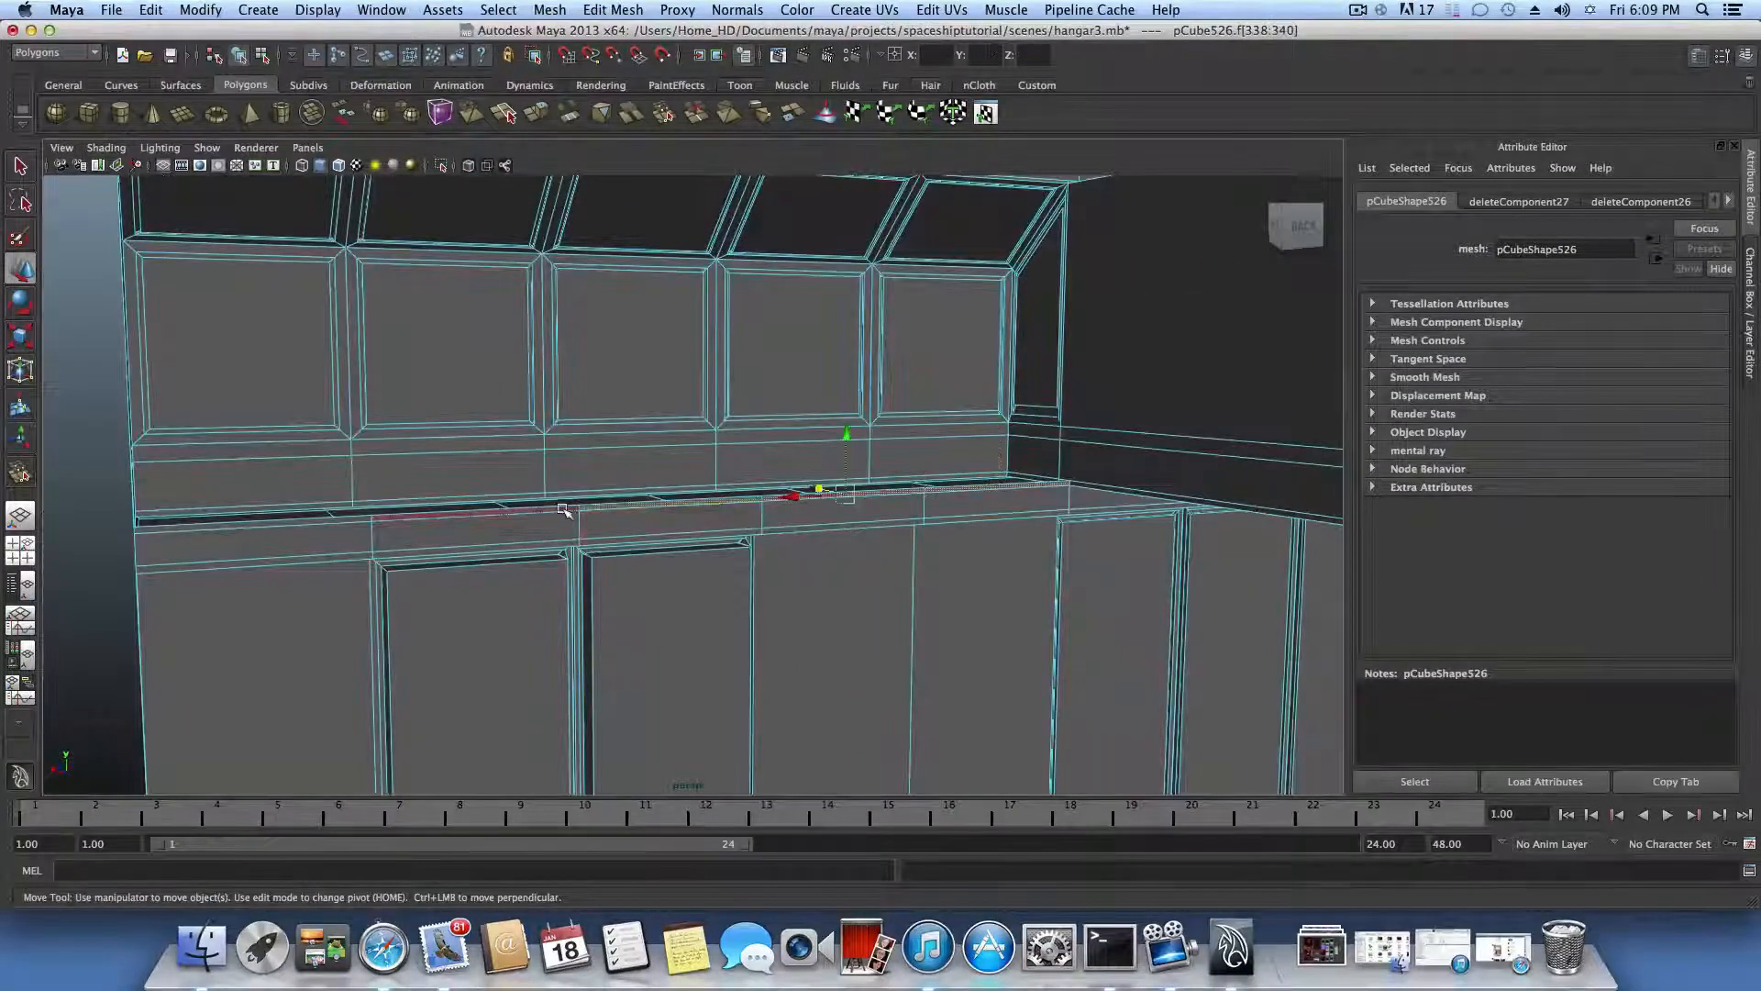
key(Delete)
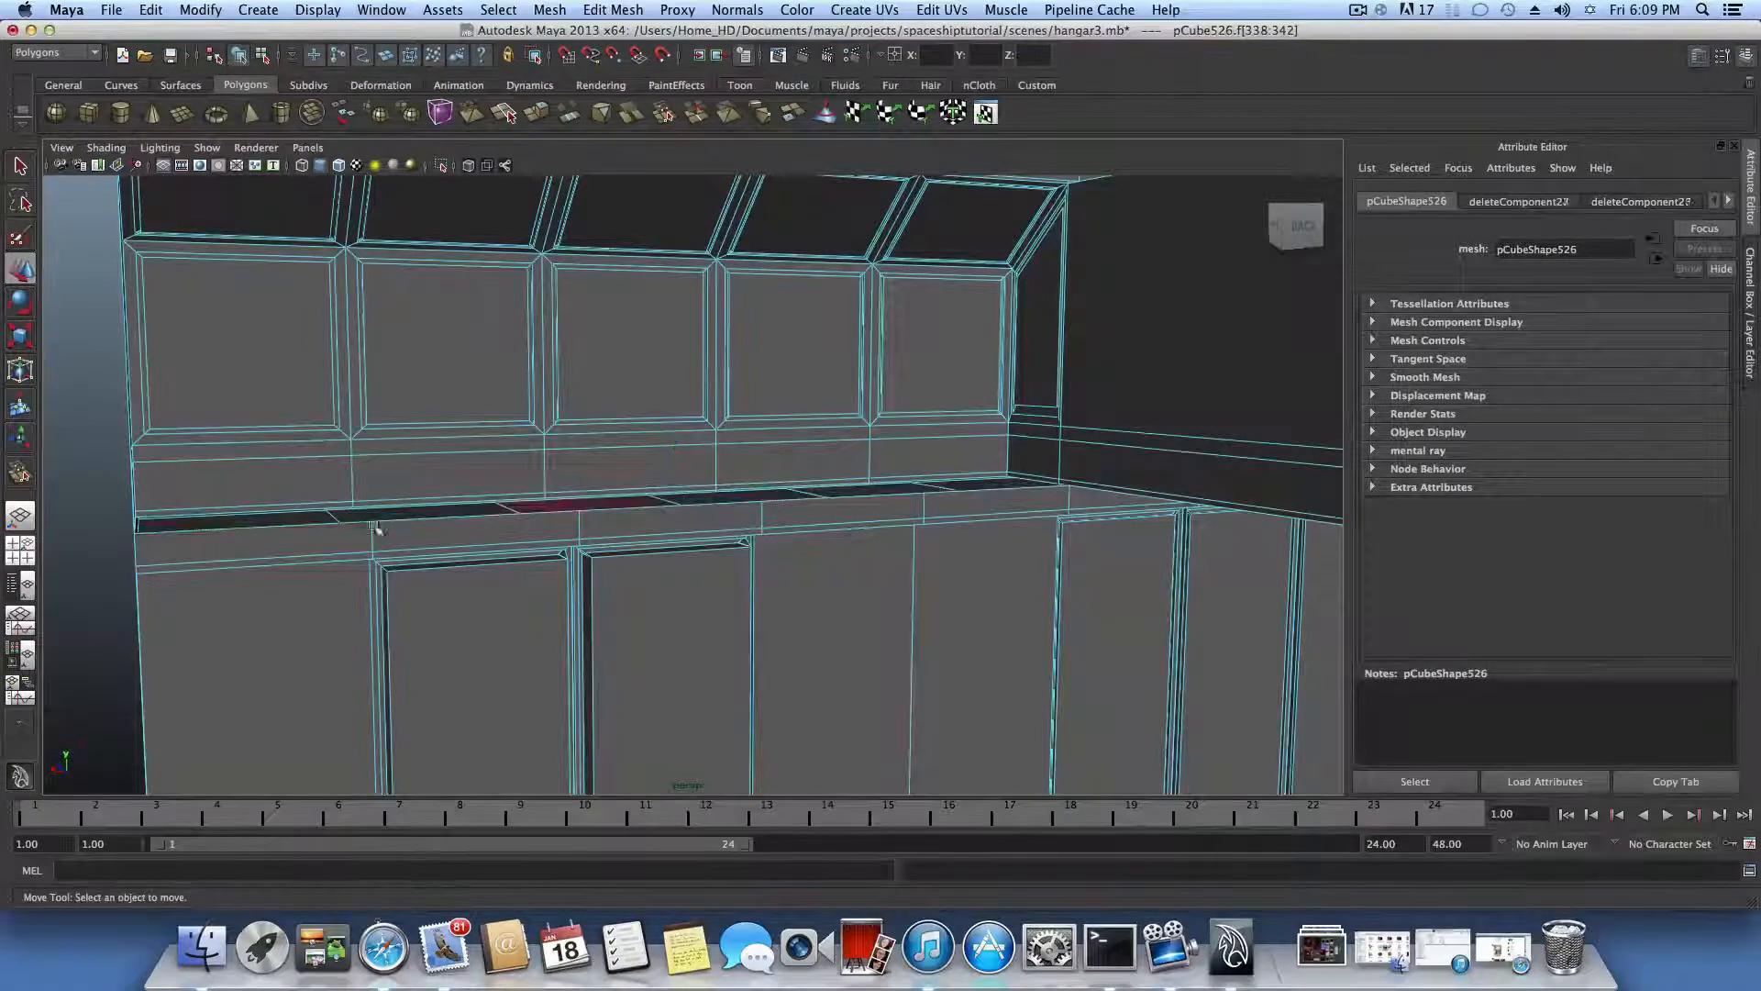
Step: Examine the platform's floor edge and the gap above the lower wall from the front and from below
alt+drag(850, 550, 987, 578)
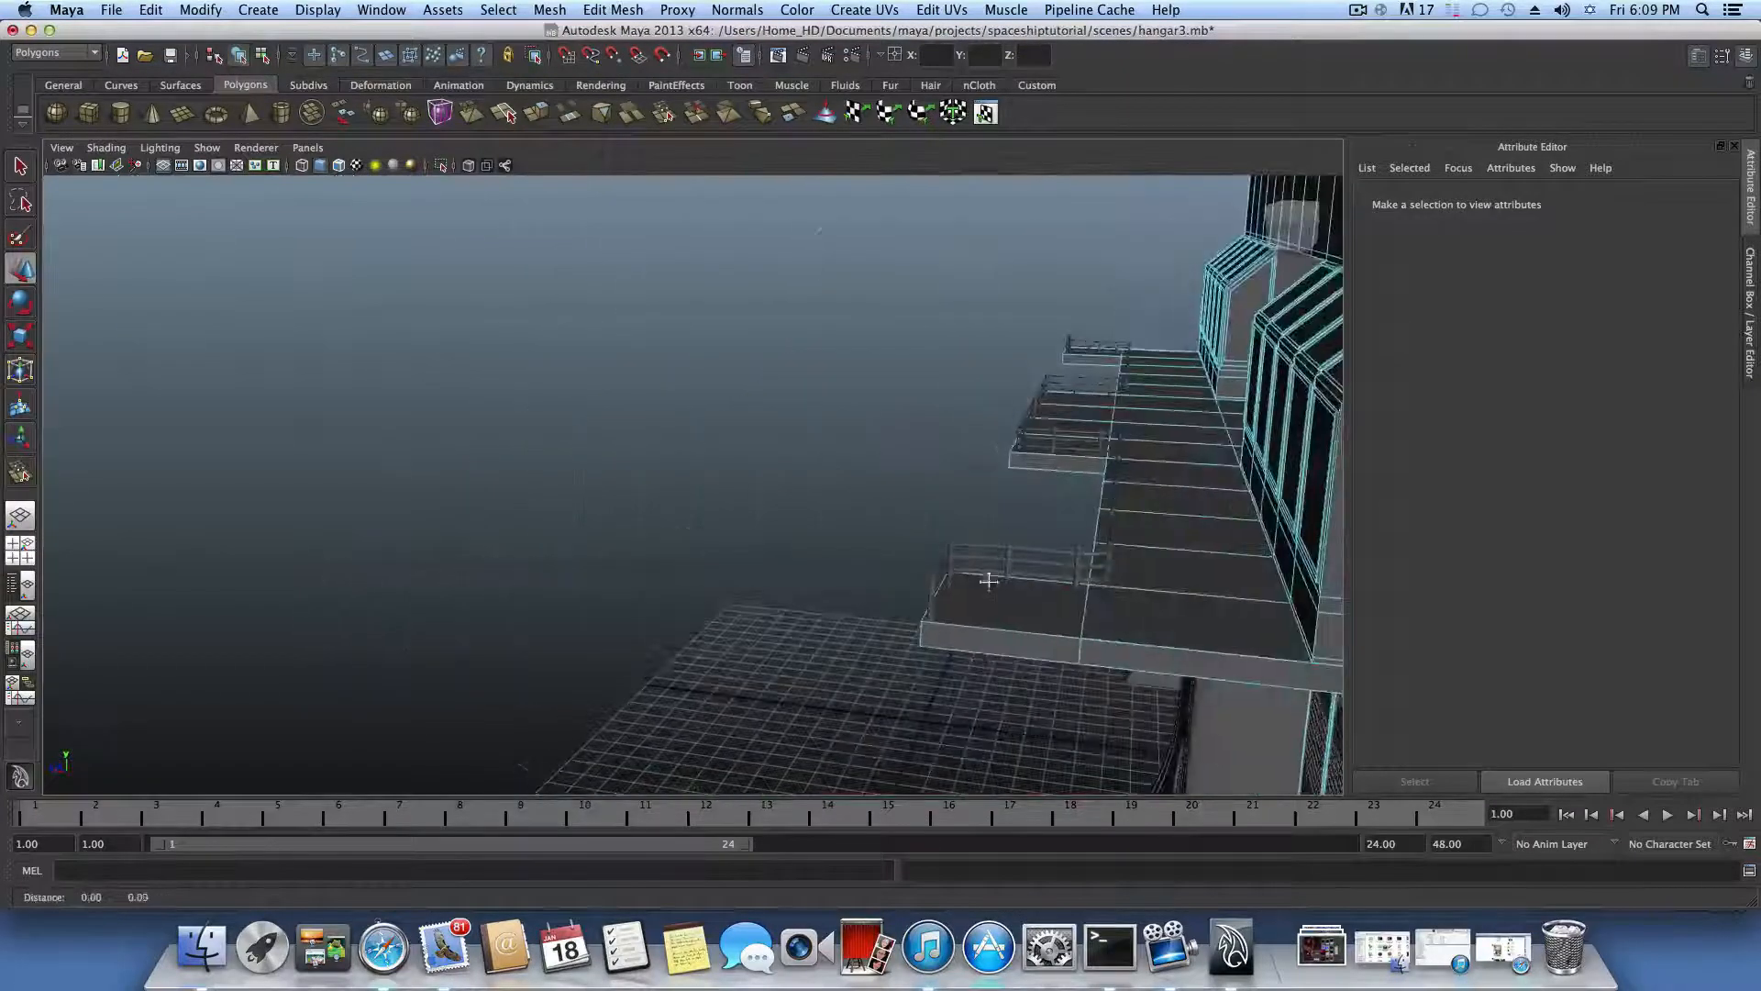
alt+middle_drag(987, 578, 712, 546)
alt+drag(712, 547, 715, 538)
alt+right_drag(715, 538, 929, 572)
alt+drag(930, 572, 904, 495)
alt+middle_drag(901, 495, 853, 600)
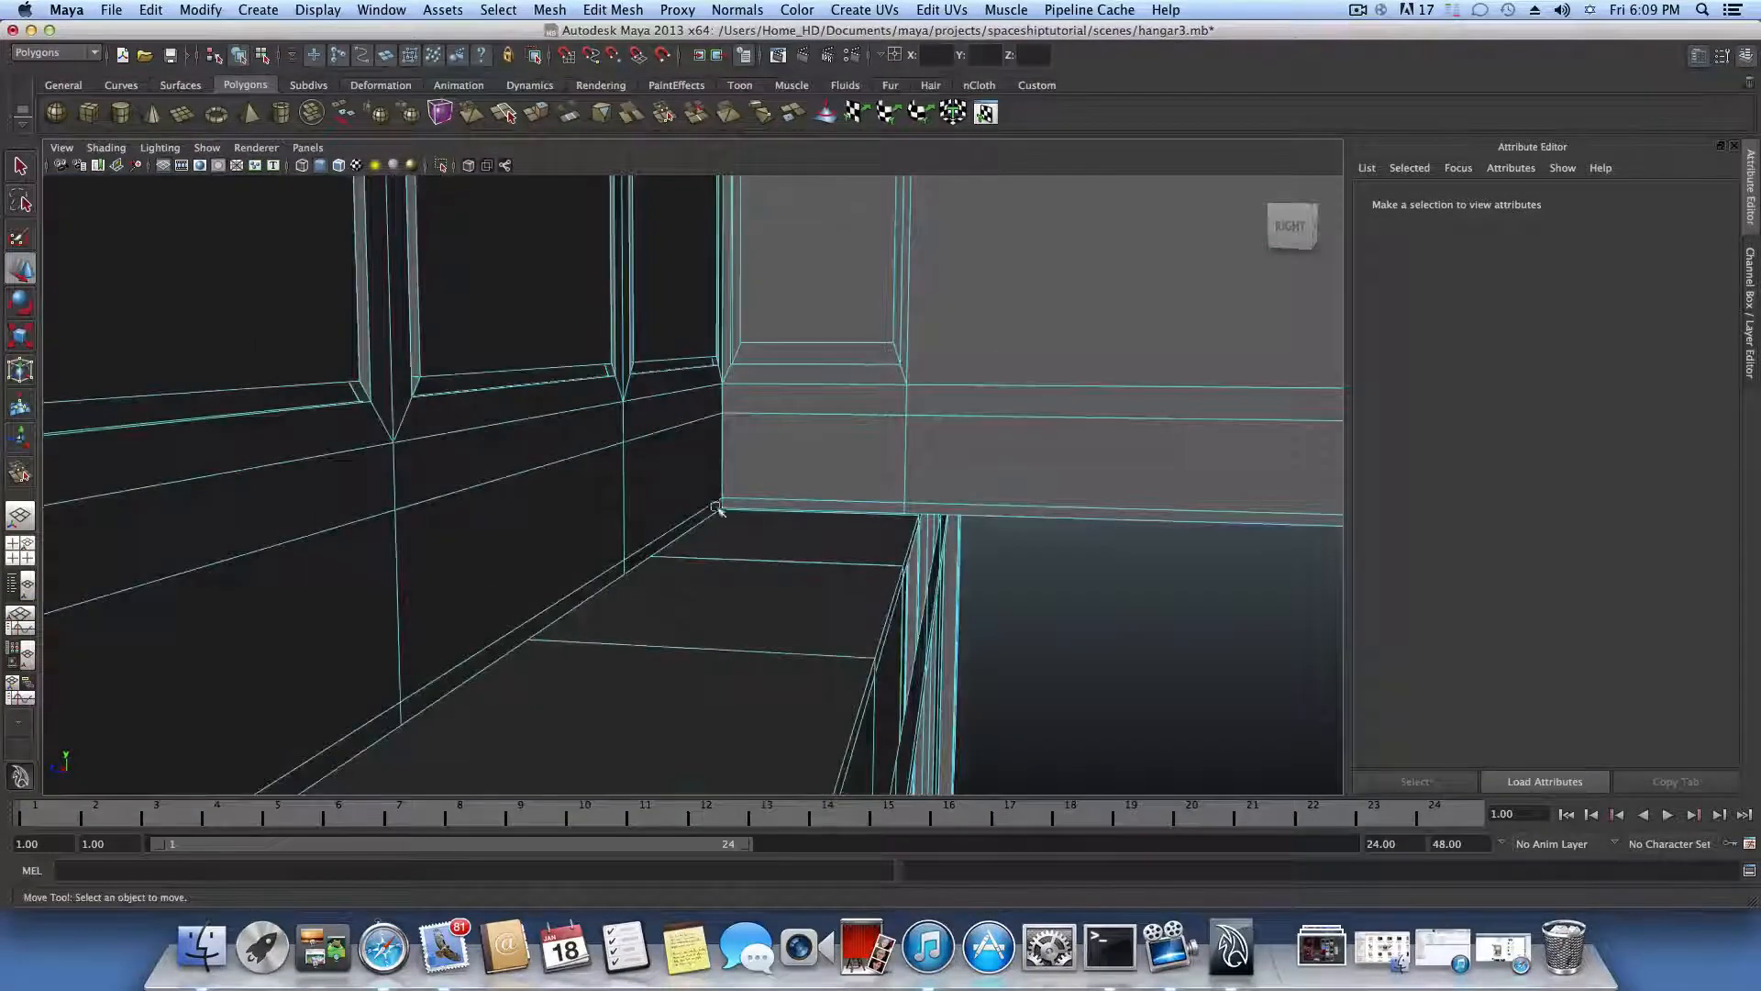
alt+drag(855, 577, 915, 555)
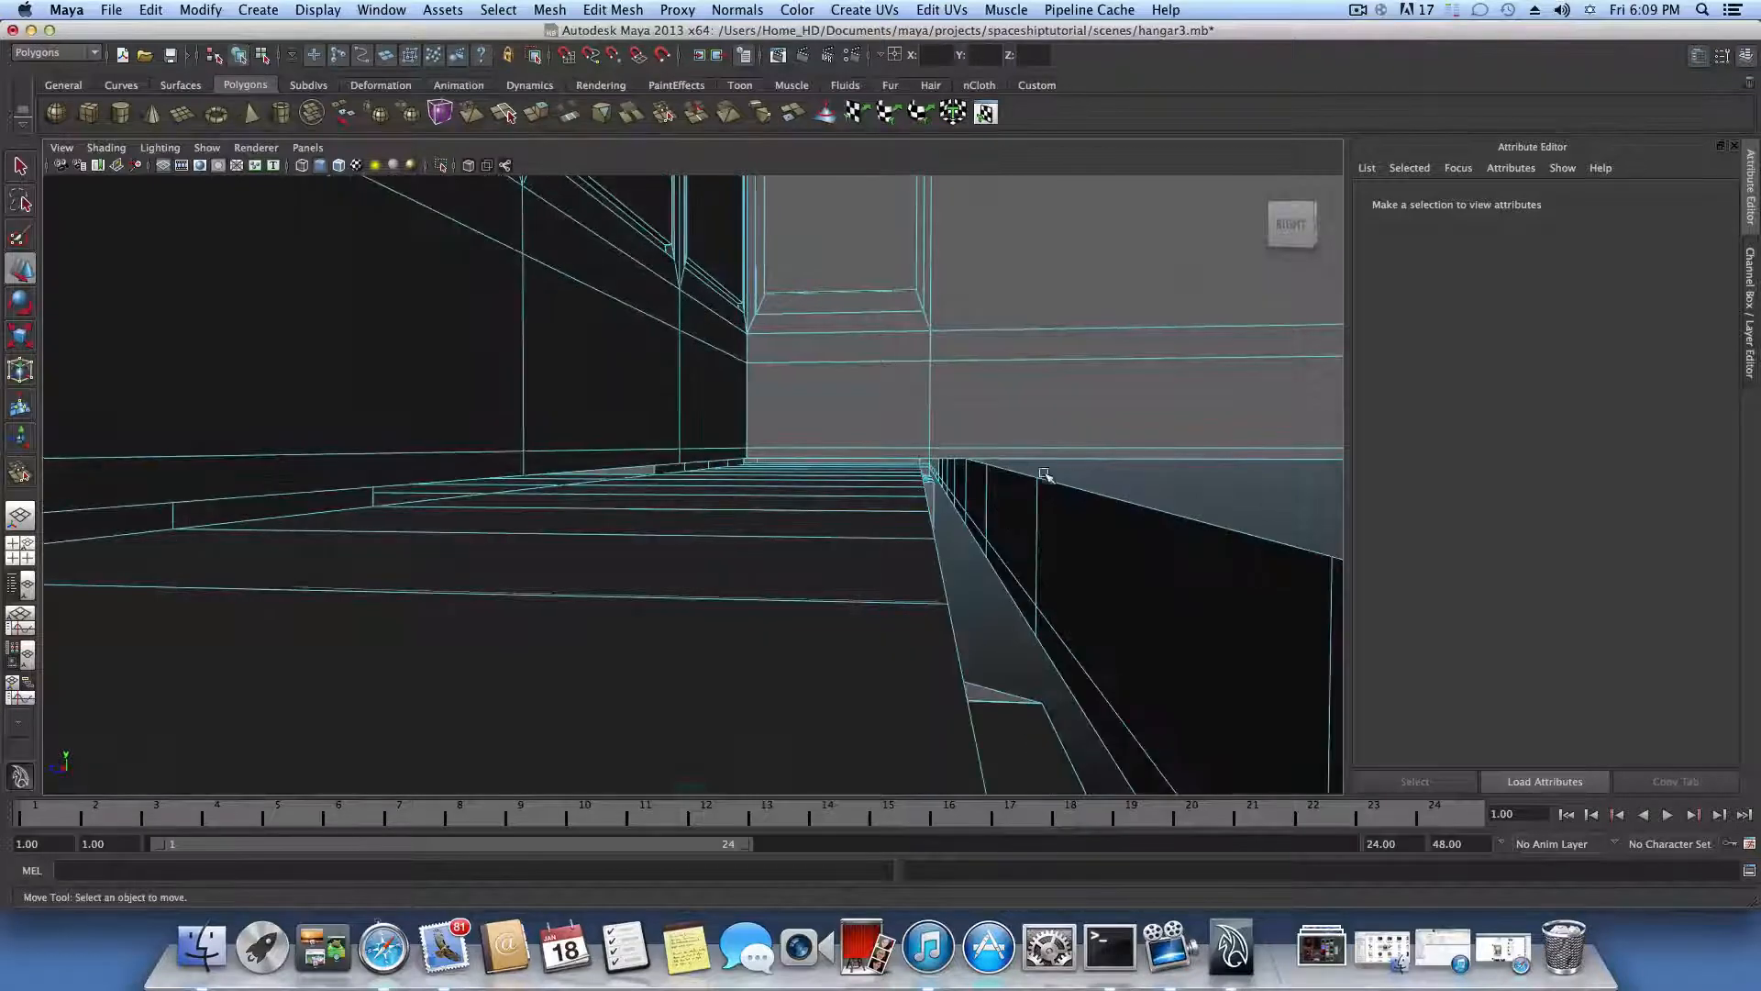
alt+drag(1043, 474, 819, 538)
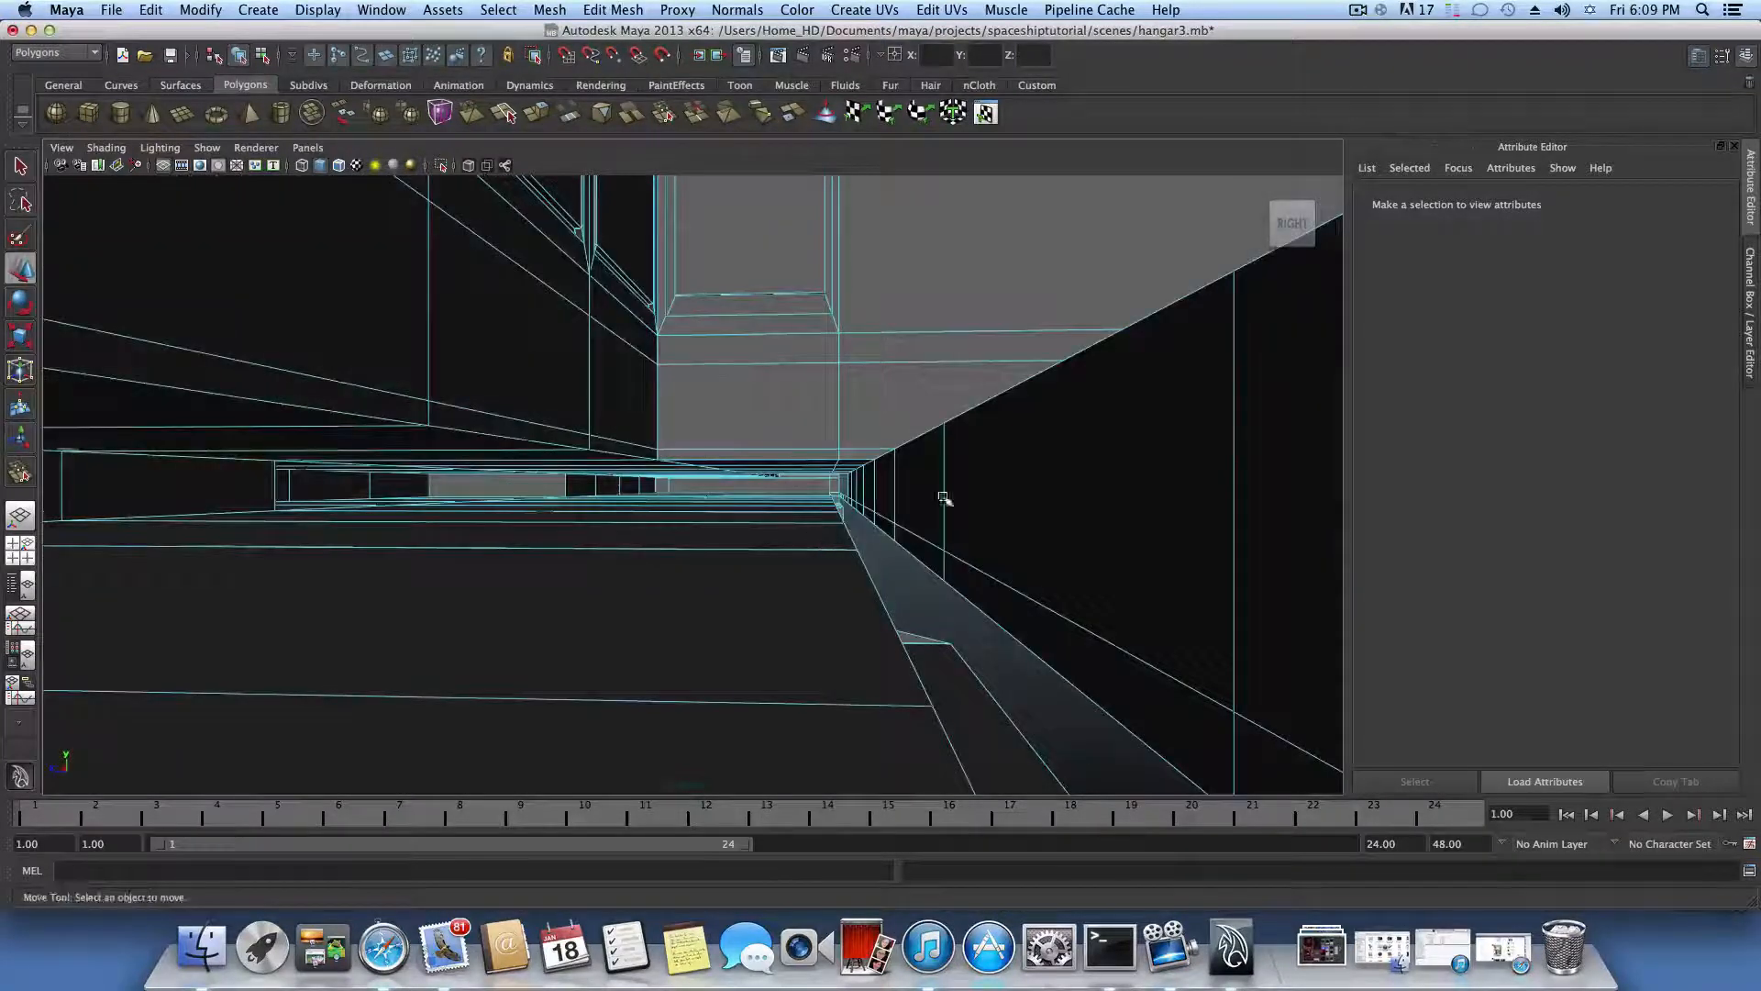
Step: Delete the long row of narrow rear faces along the platform's back edge, just above the lower wall panels
alt+drag(944, 498, 1062, 484)
click(1078, 488)
shift+click(954, 491)
shift+click(825, 491)
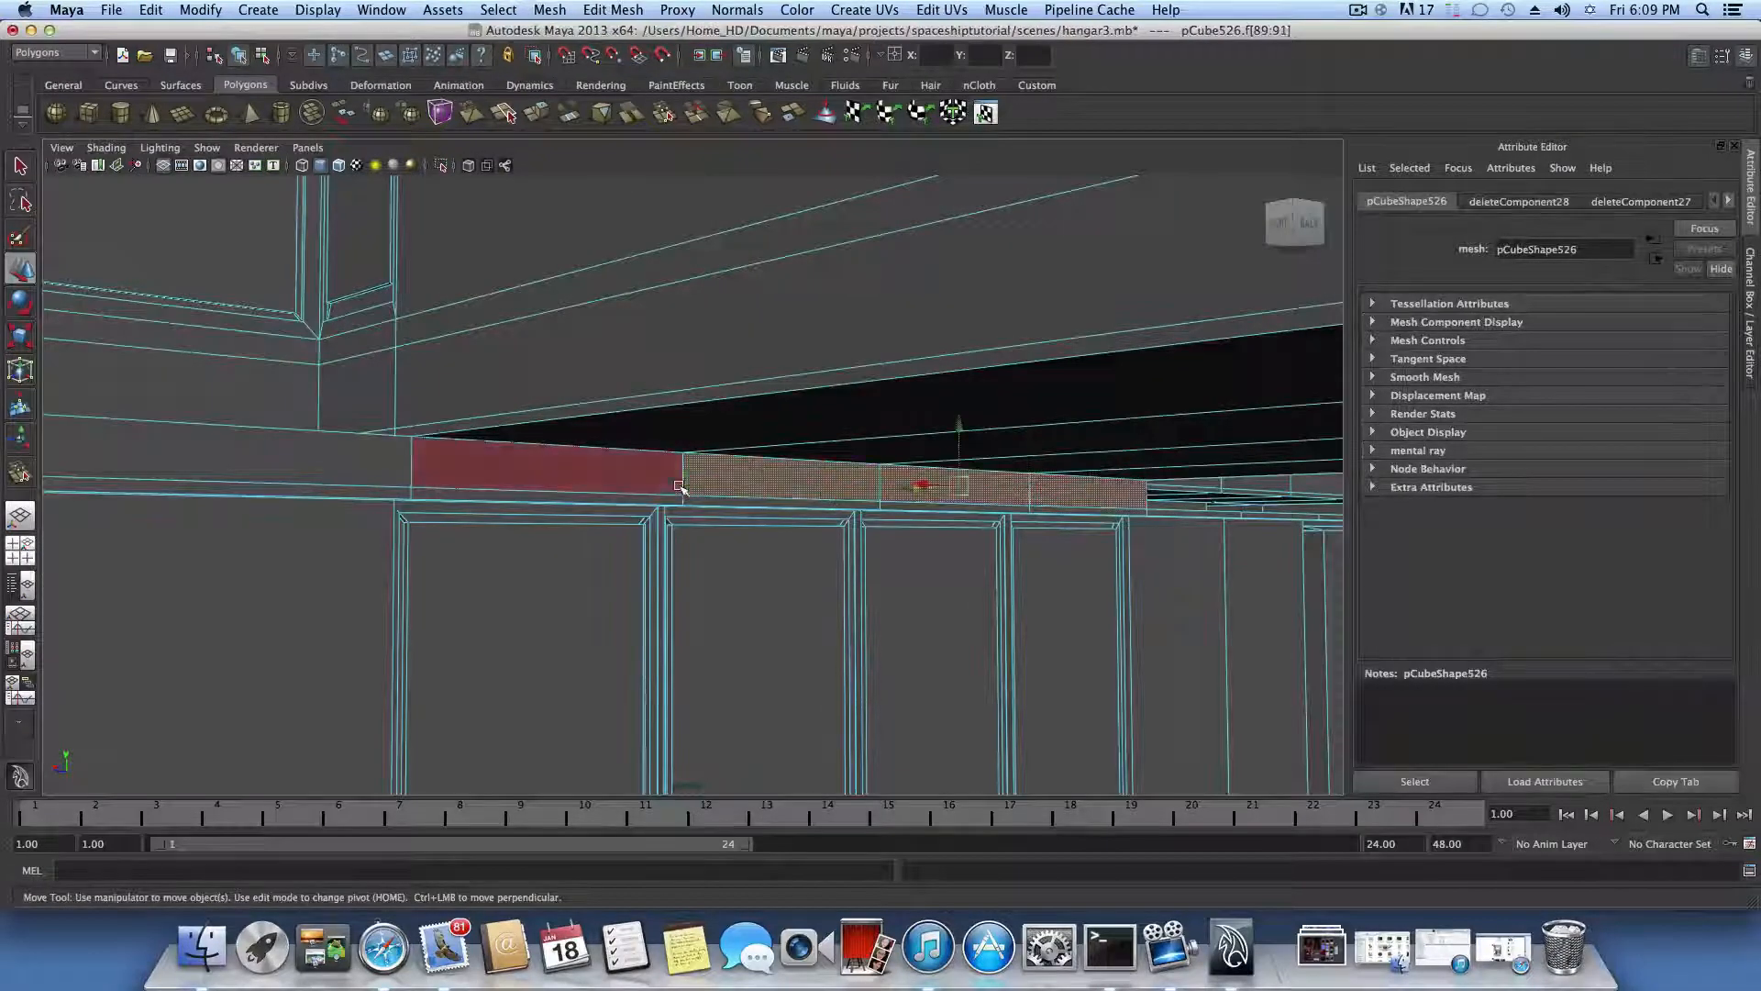
shift+click(623, 482)
shift+click(362, 466)
alt+drag(669, 506, 511, 489)
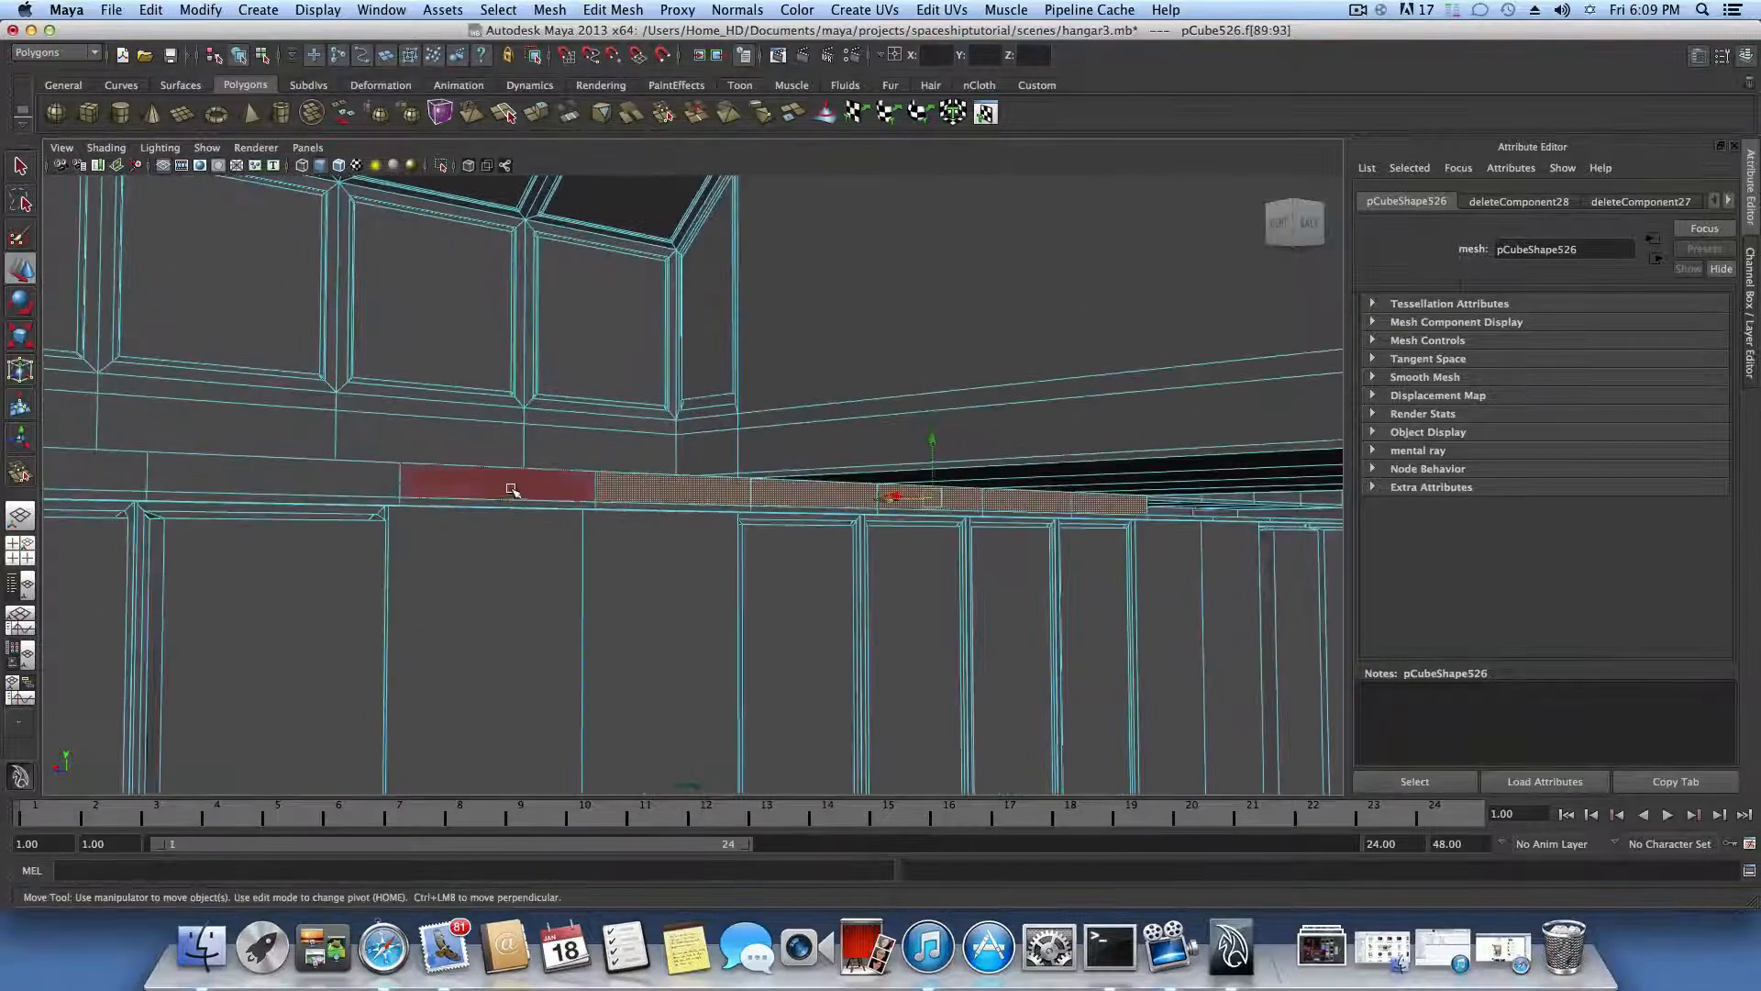
shift+click(362, 481)
alt+drag(825, 550, 587, 541)
shift+click(582, 574)
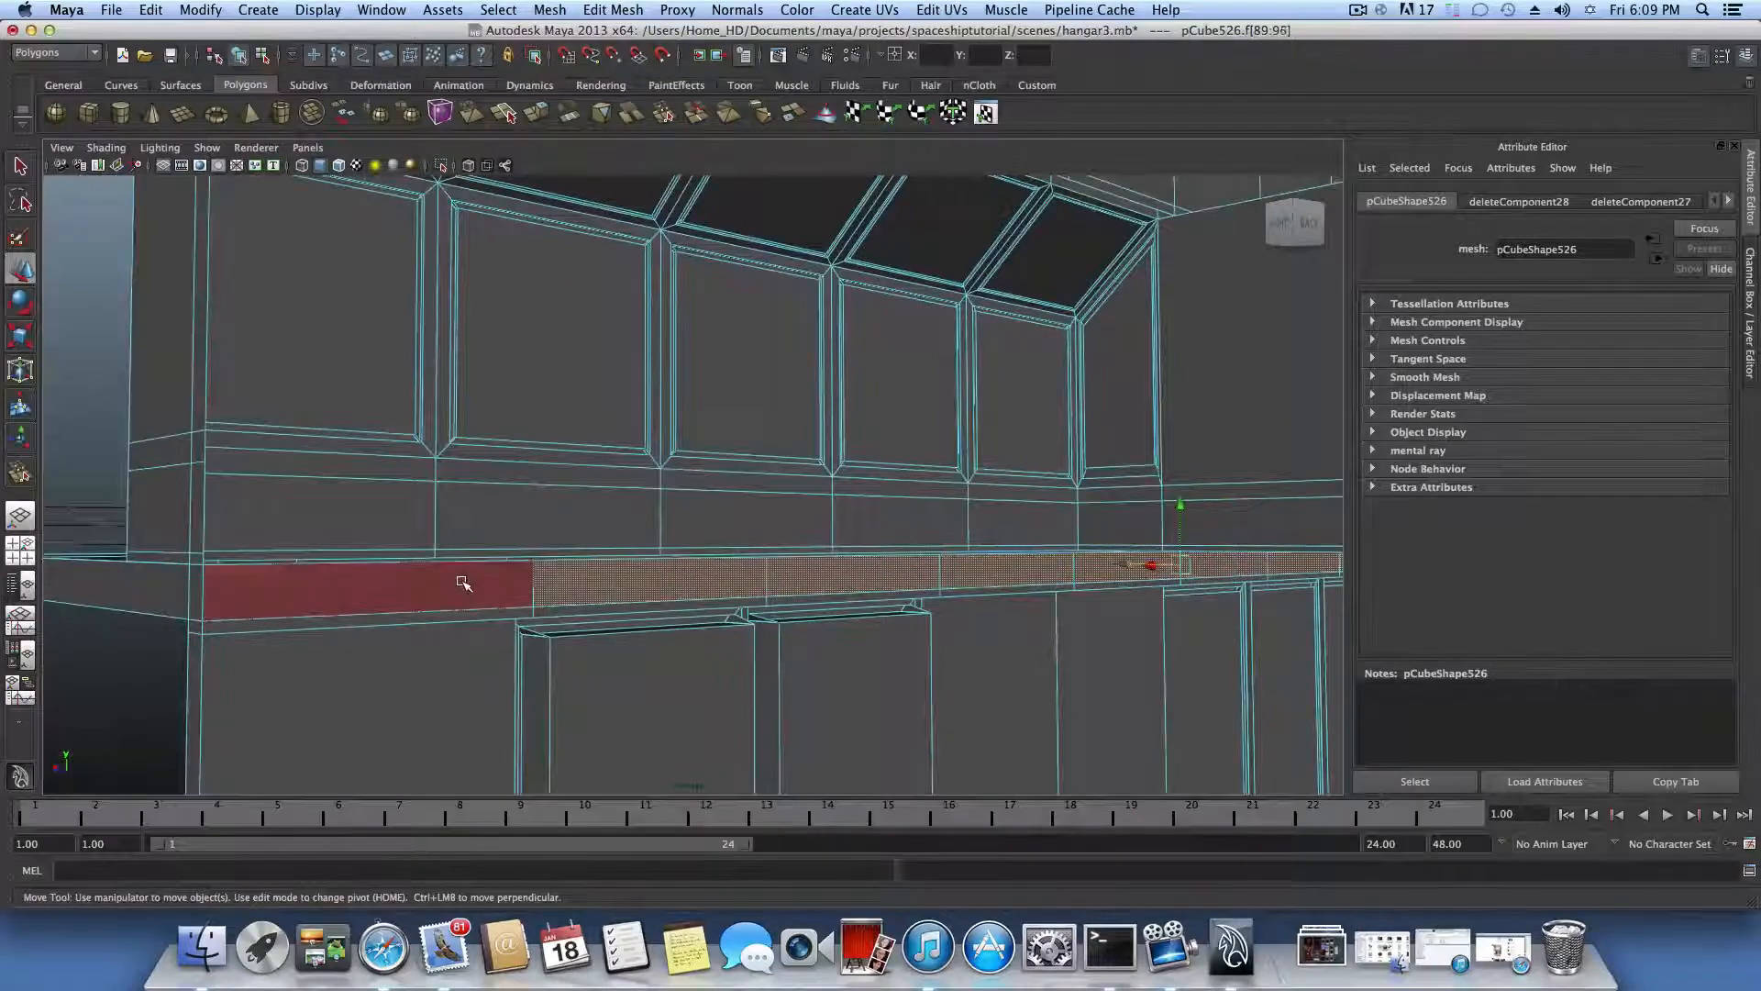
shift+click(461, 583)
key(Delete)
Step: Examine the rear of the wall around the window bay, the protruding central recess and the lower wall panels
alt+drag(731, 624, 767, 649)
alt+middle_drag(767, 649, 593, 728)
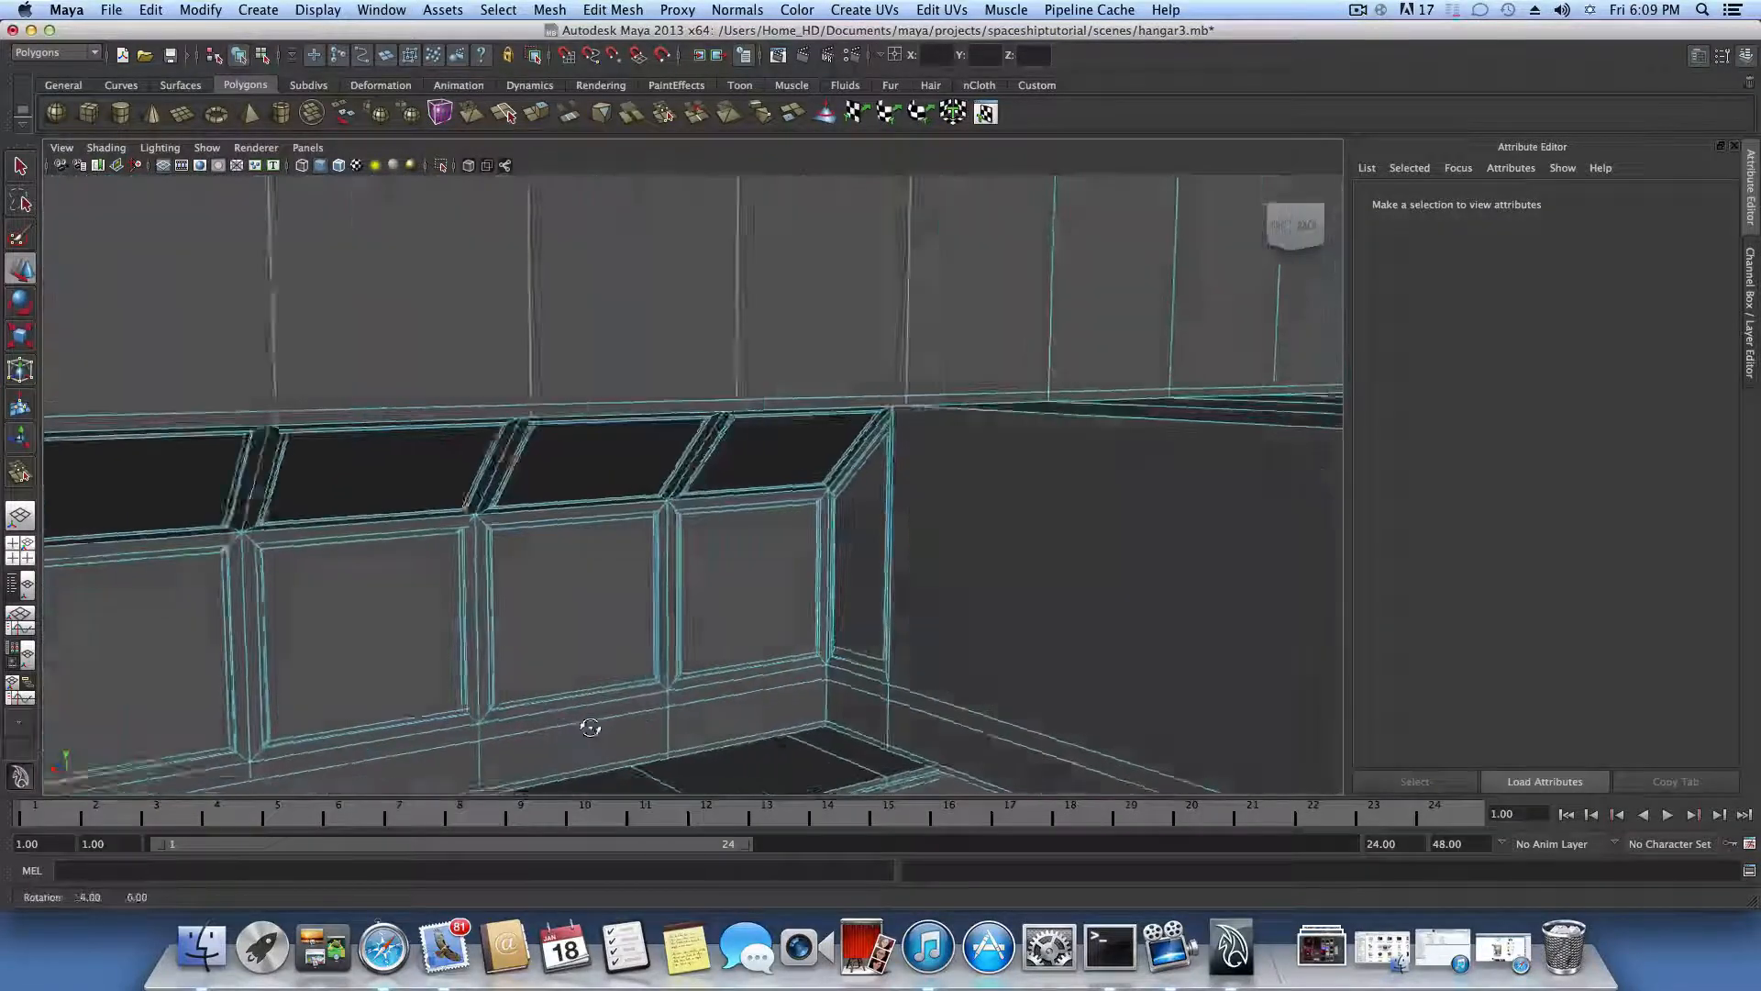
alt+drag(593, 727, 623, 729)
alt+right_drag(921, 573, 652, 512)
alt+drag(652, 512, 981, 525)
alt+drag(899, 486, 746, 503)
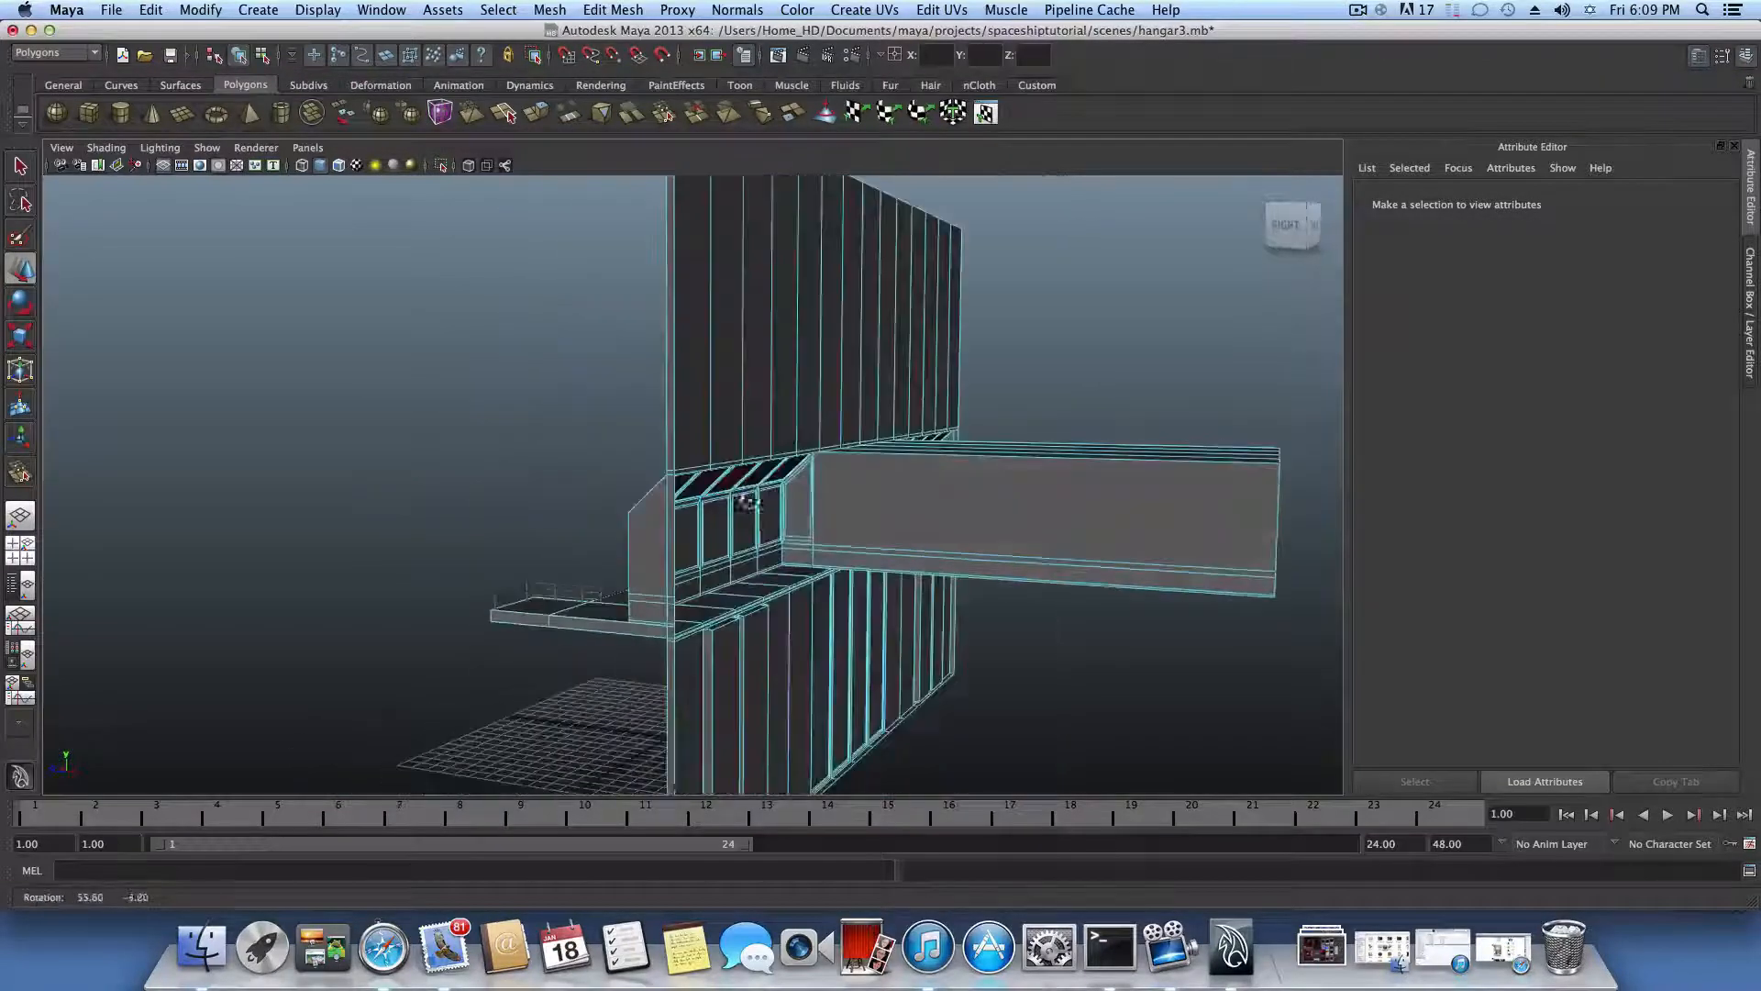
alt+middle_drag(915, 496, 745, 472)
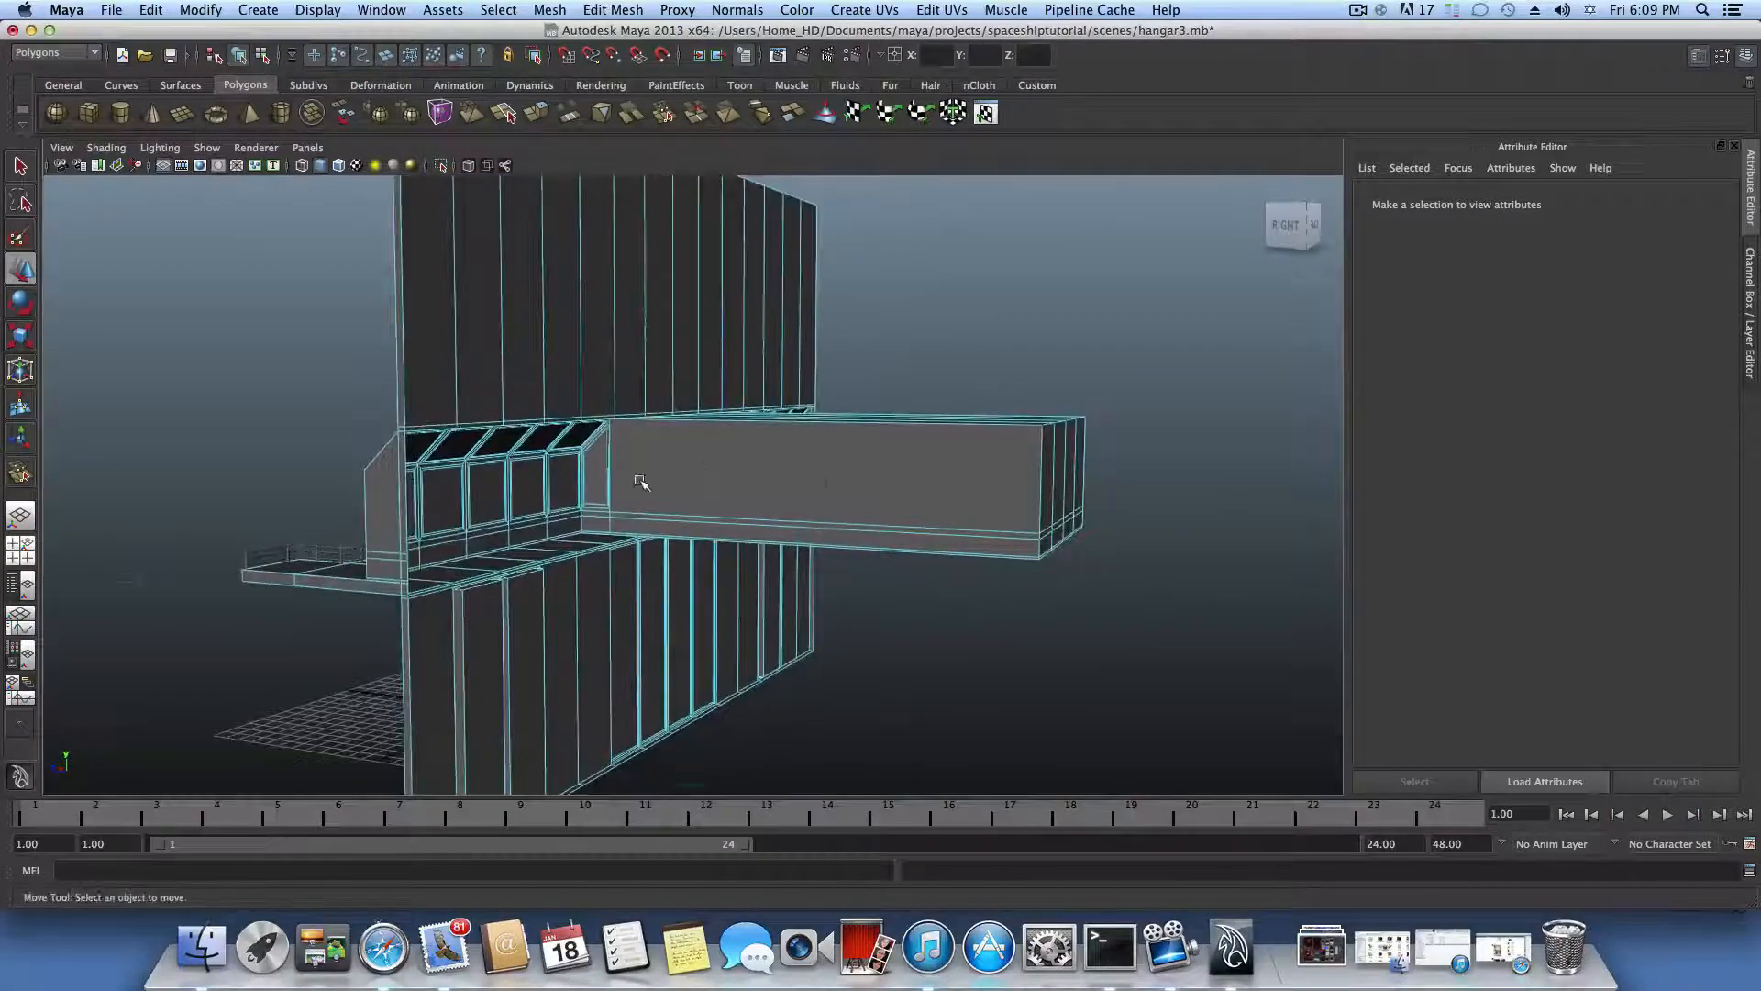
alt+right_drag(629, 483, 766, 515)
alt+drag(767, 515, 519, 584)
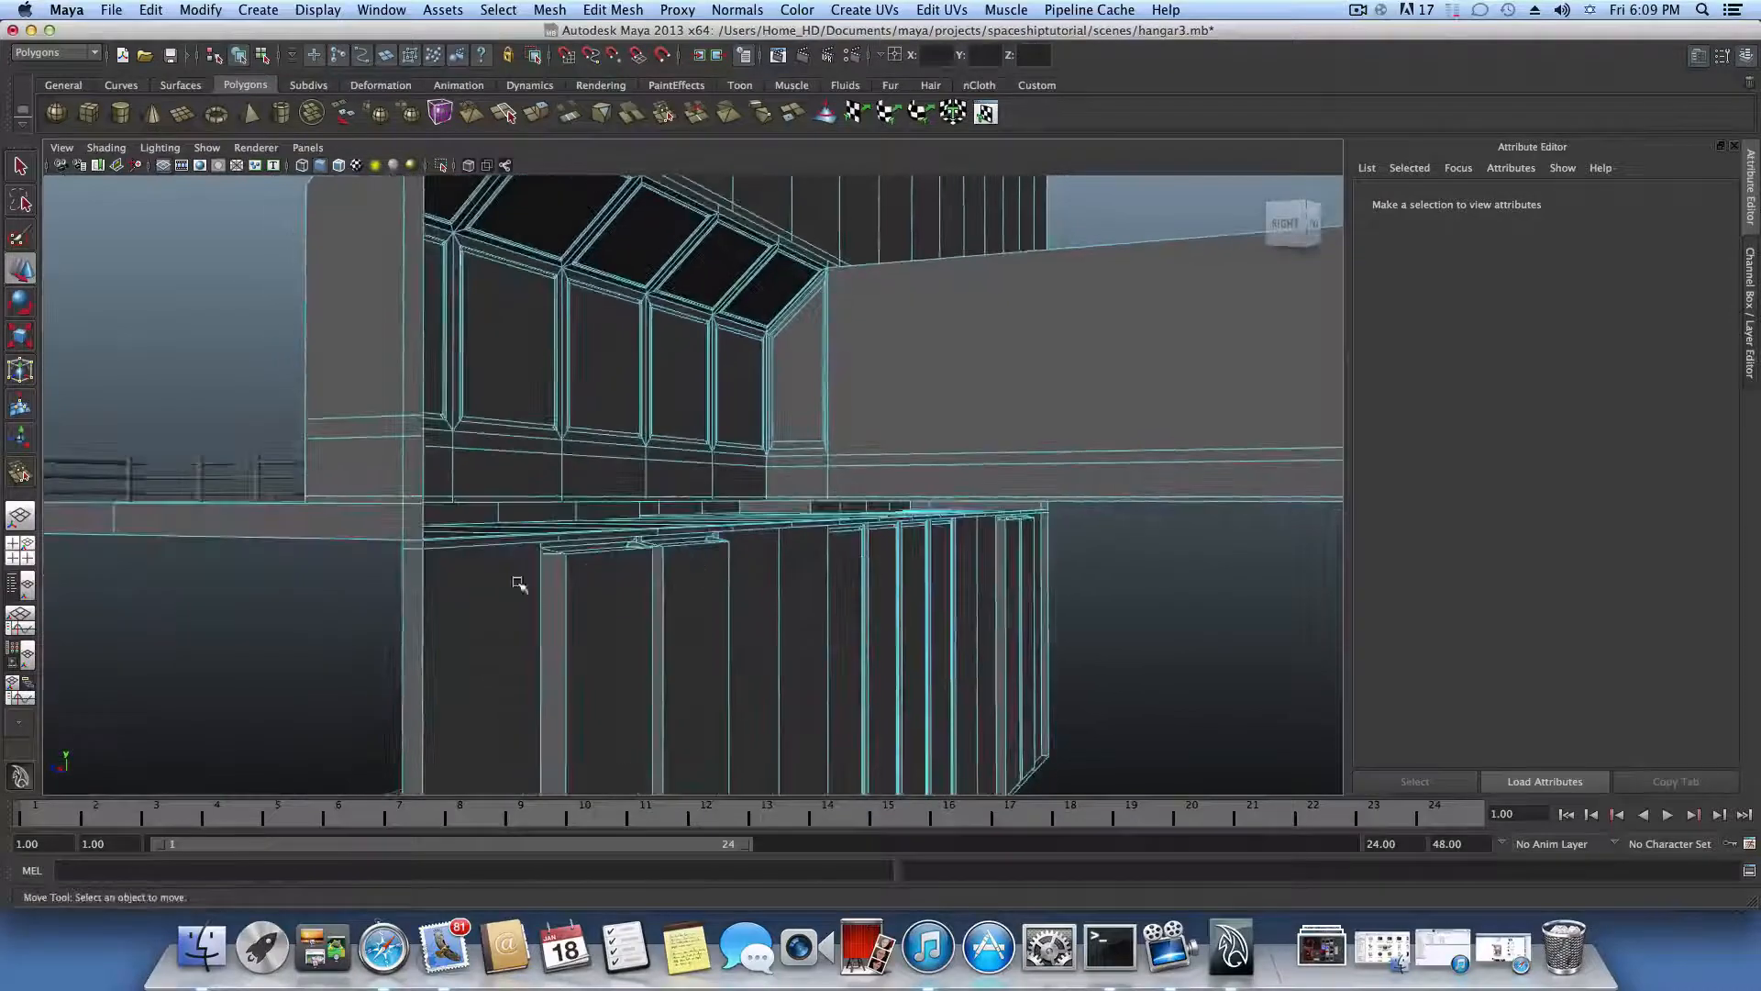
alt+drag(734, 633, 593, 617)
alt+middle_drag(593, 618, 936, 495)
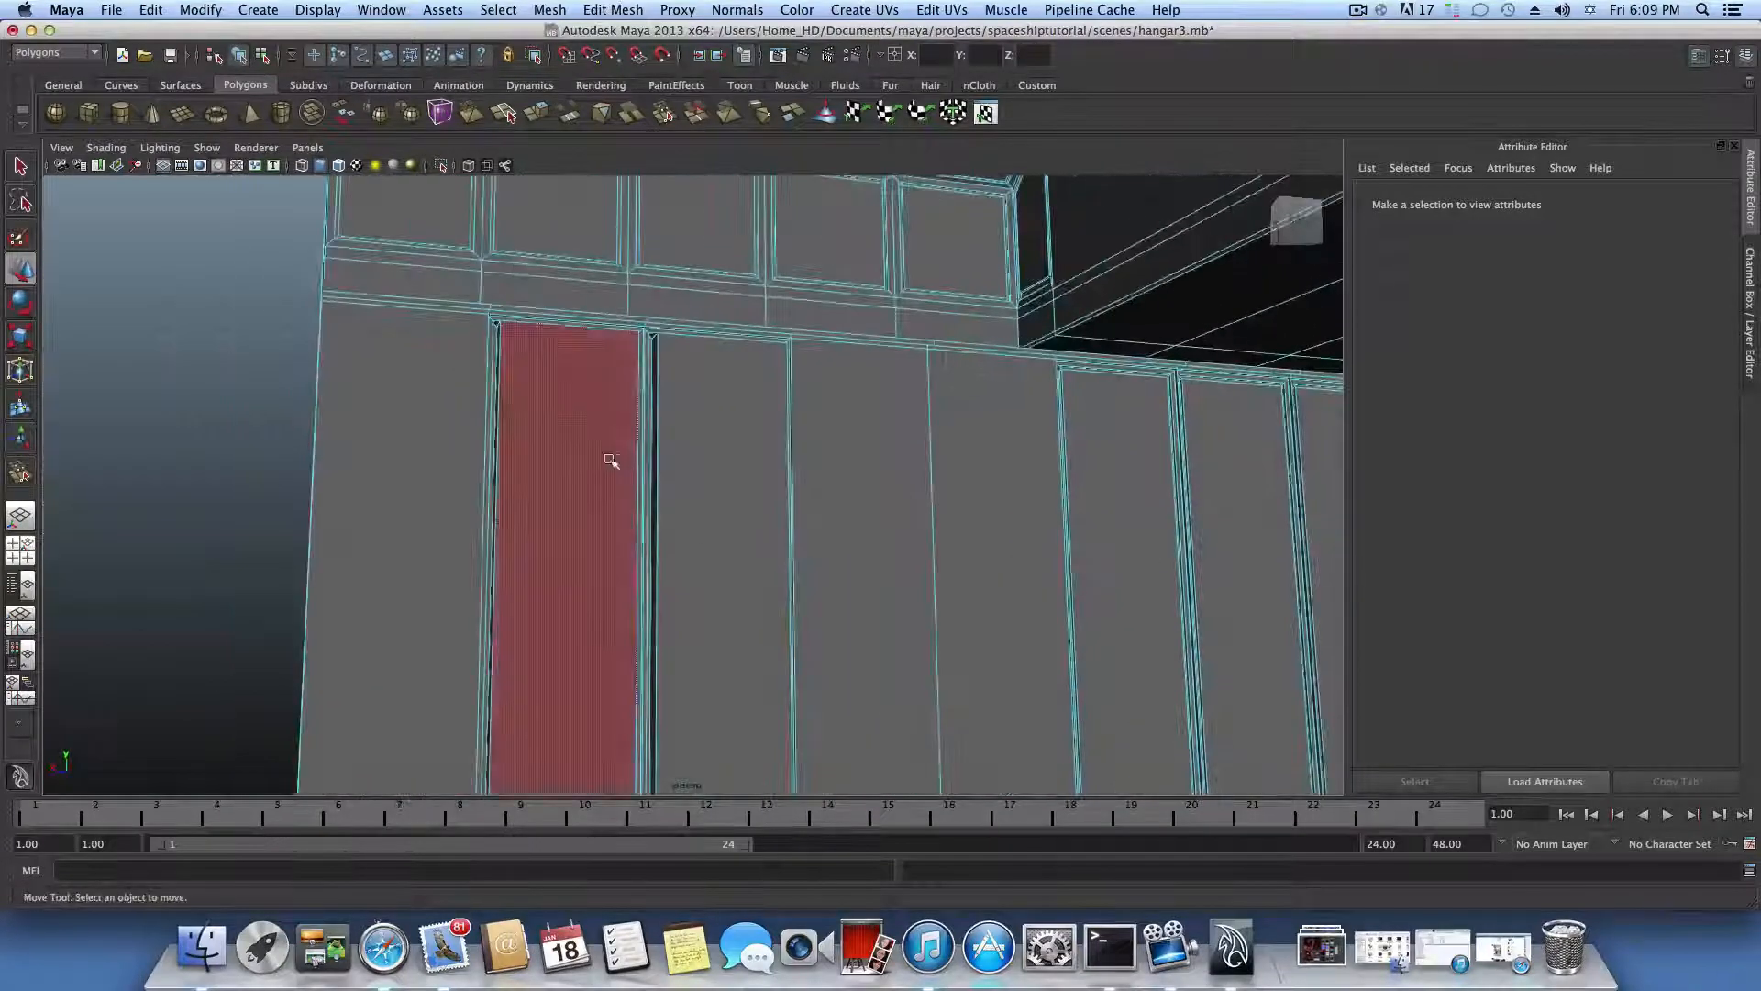
alt+right_drag(1152, 636, 967, 614)
alt+drag(967, 614, 896, 609)
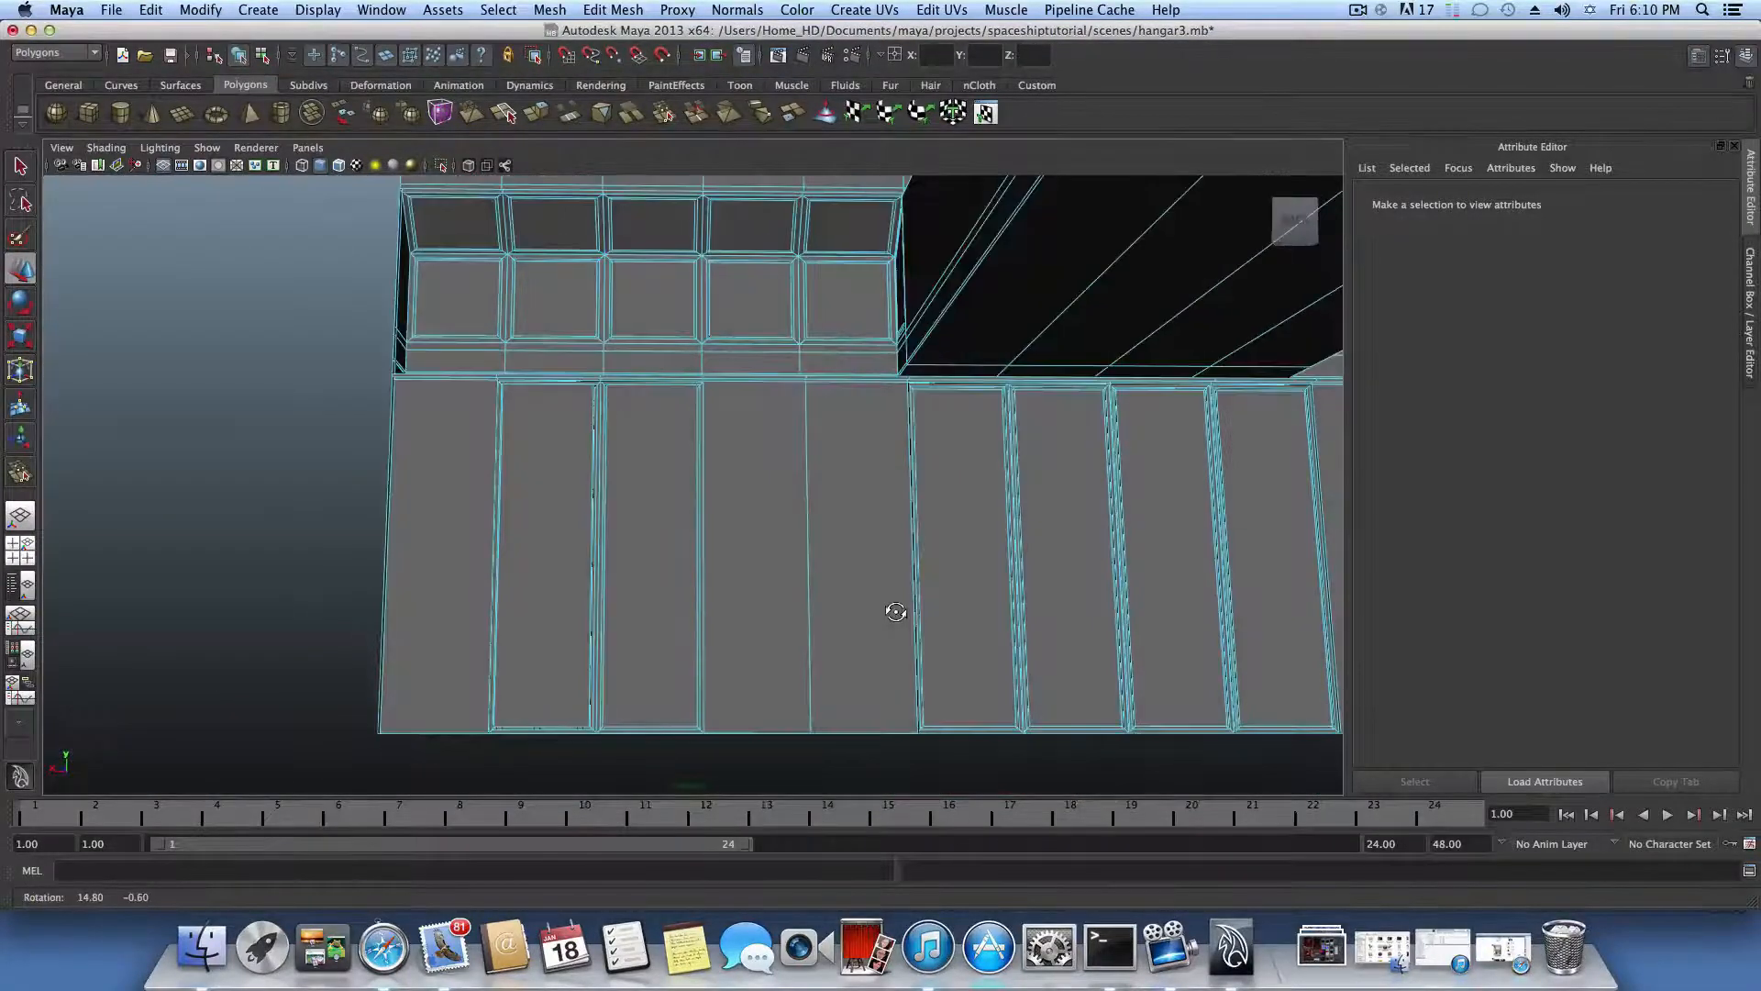
alt+drag(739, 504, 761, 534)
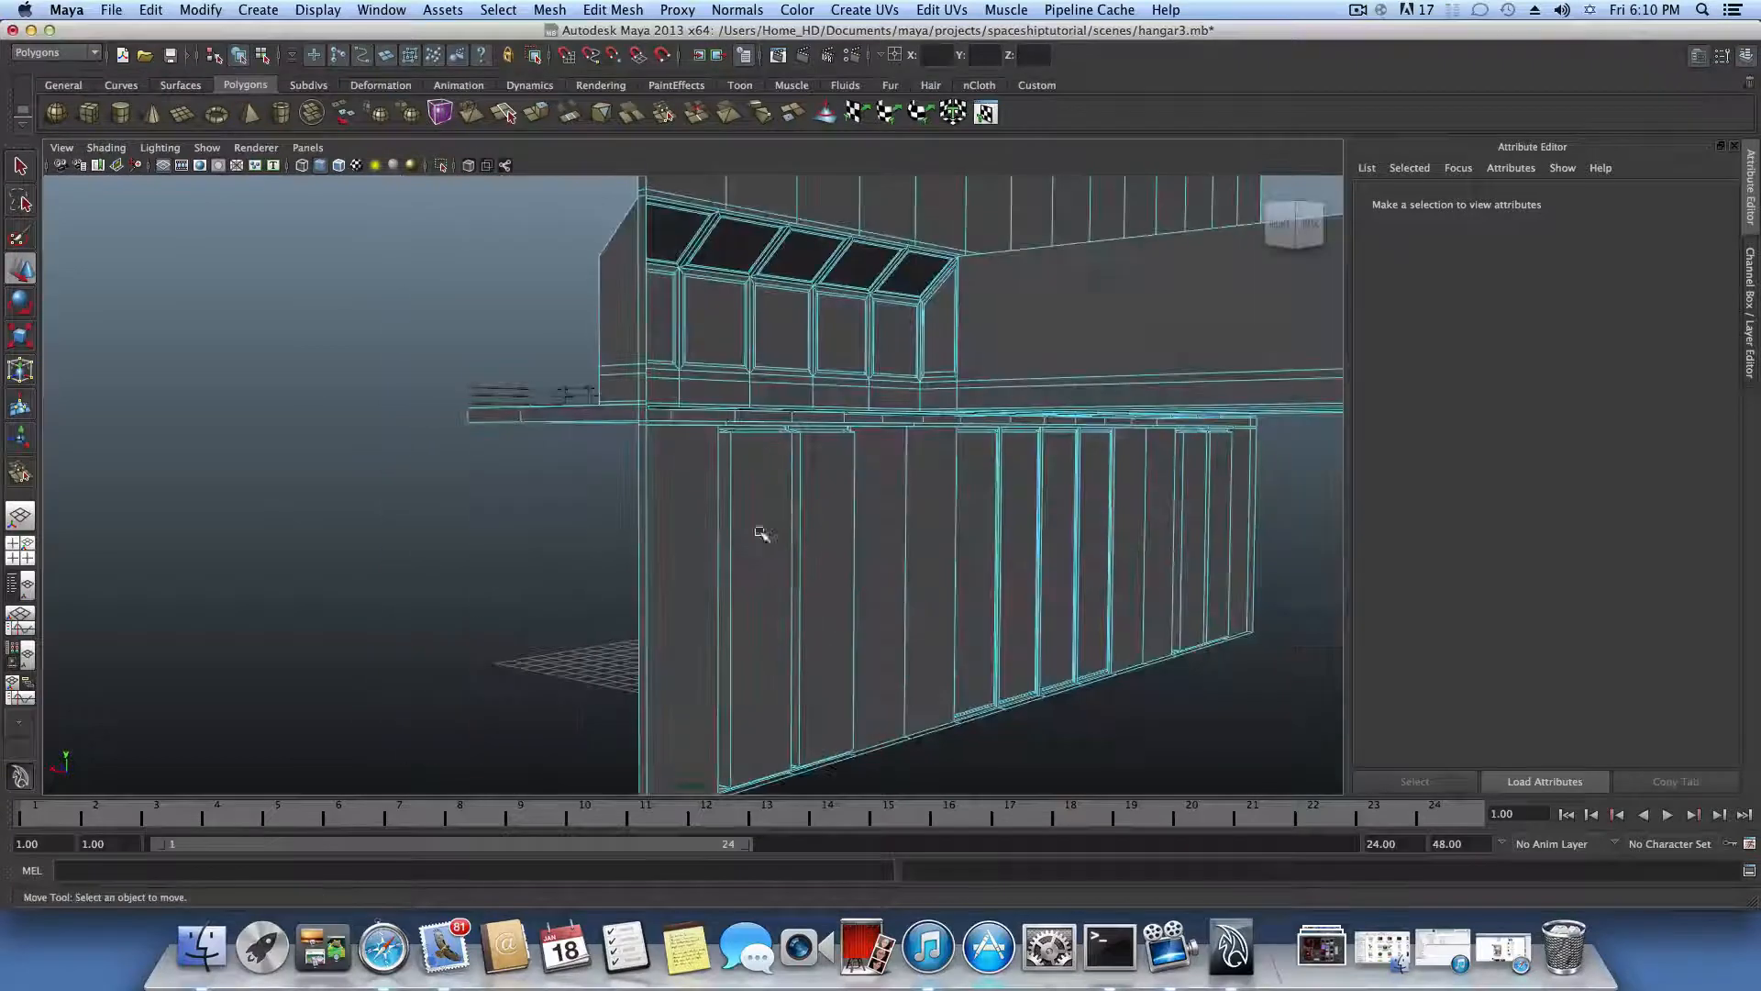
Step: Try to delete the plain unframed faces of the lower wall: the two outer ones and the pairs behind the pillars
click(683, 574)
alt+drag(875, 535, 798, 535)
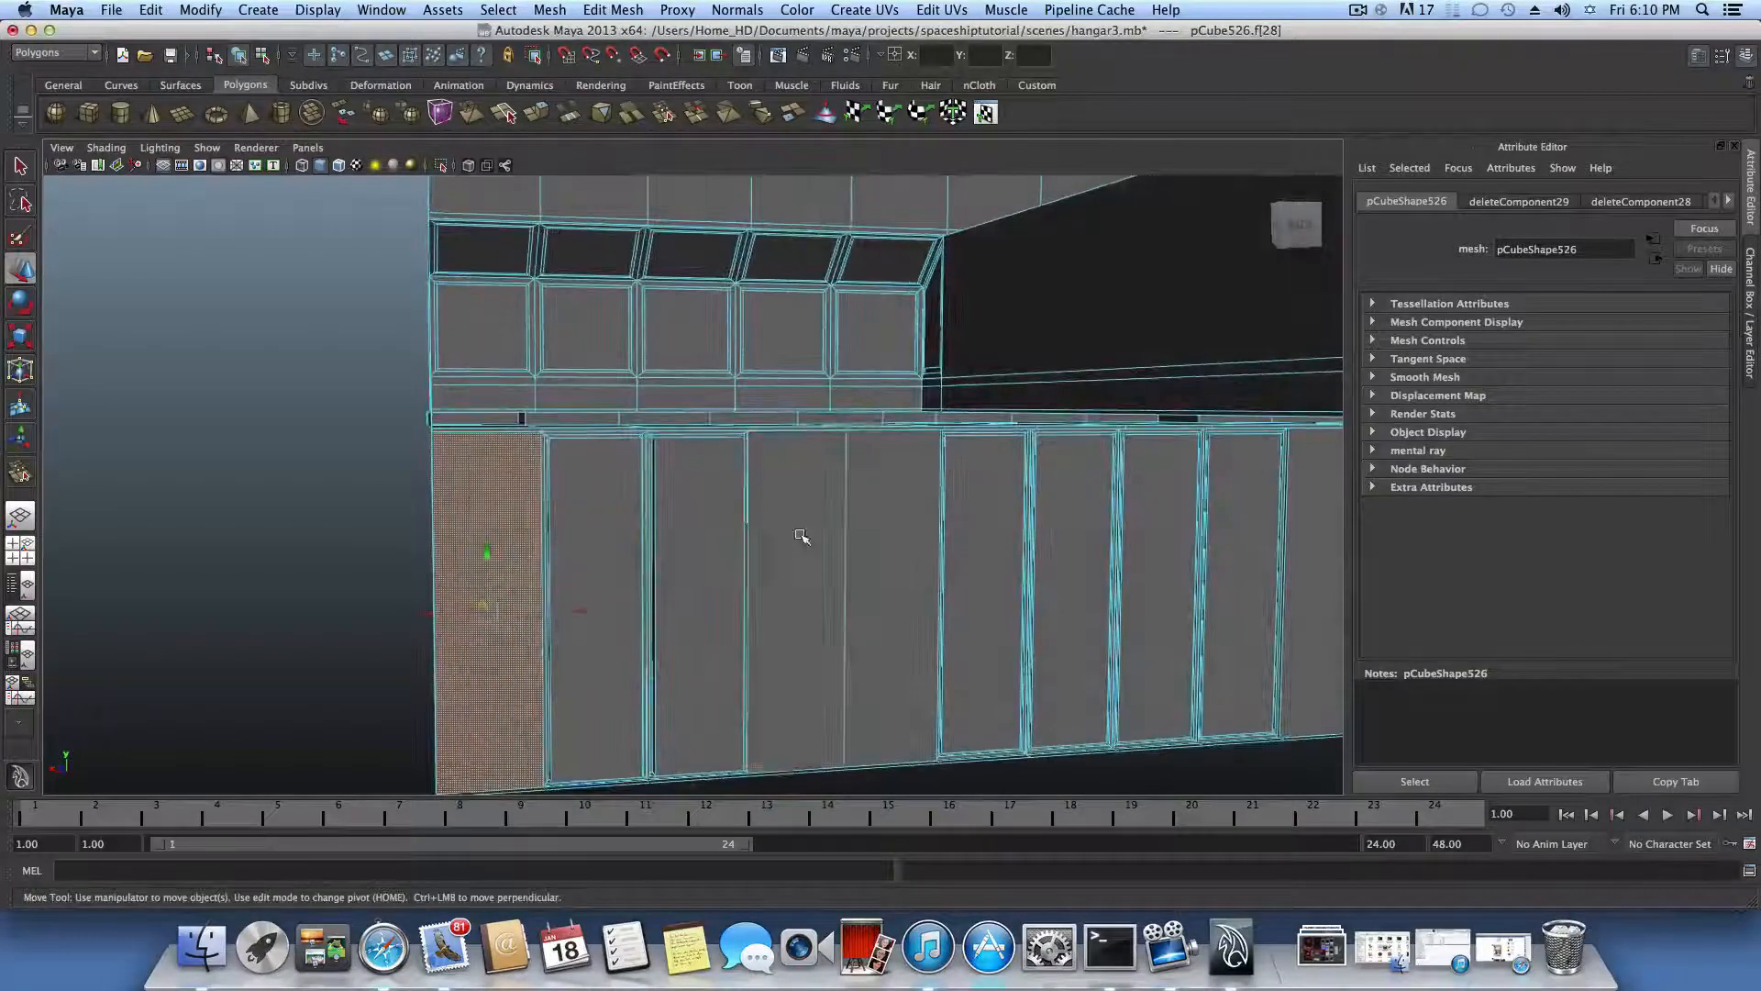
shift+click(798, 558)
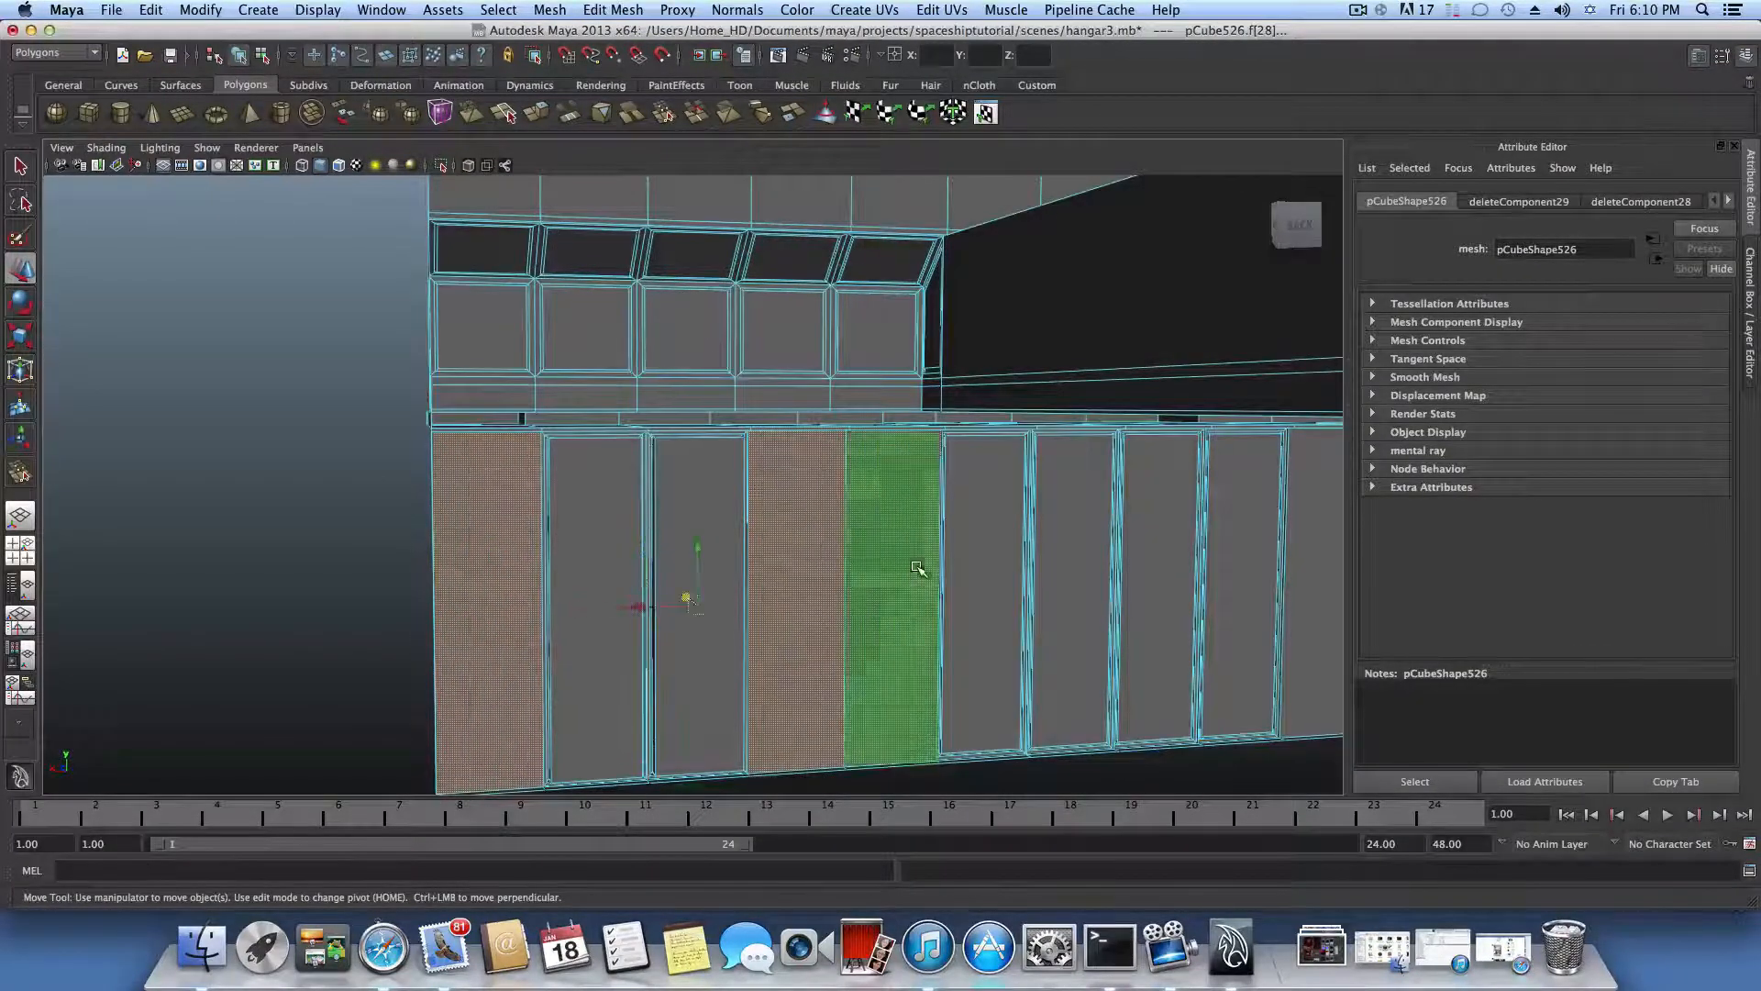
alt+drag(915, 567, 736, 594)
shift+click(736, 593)
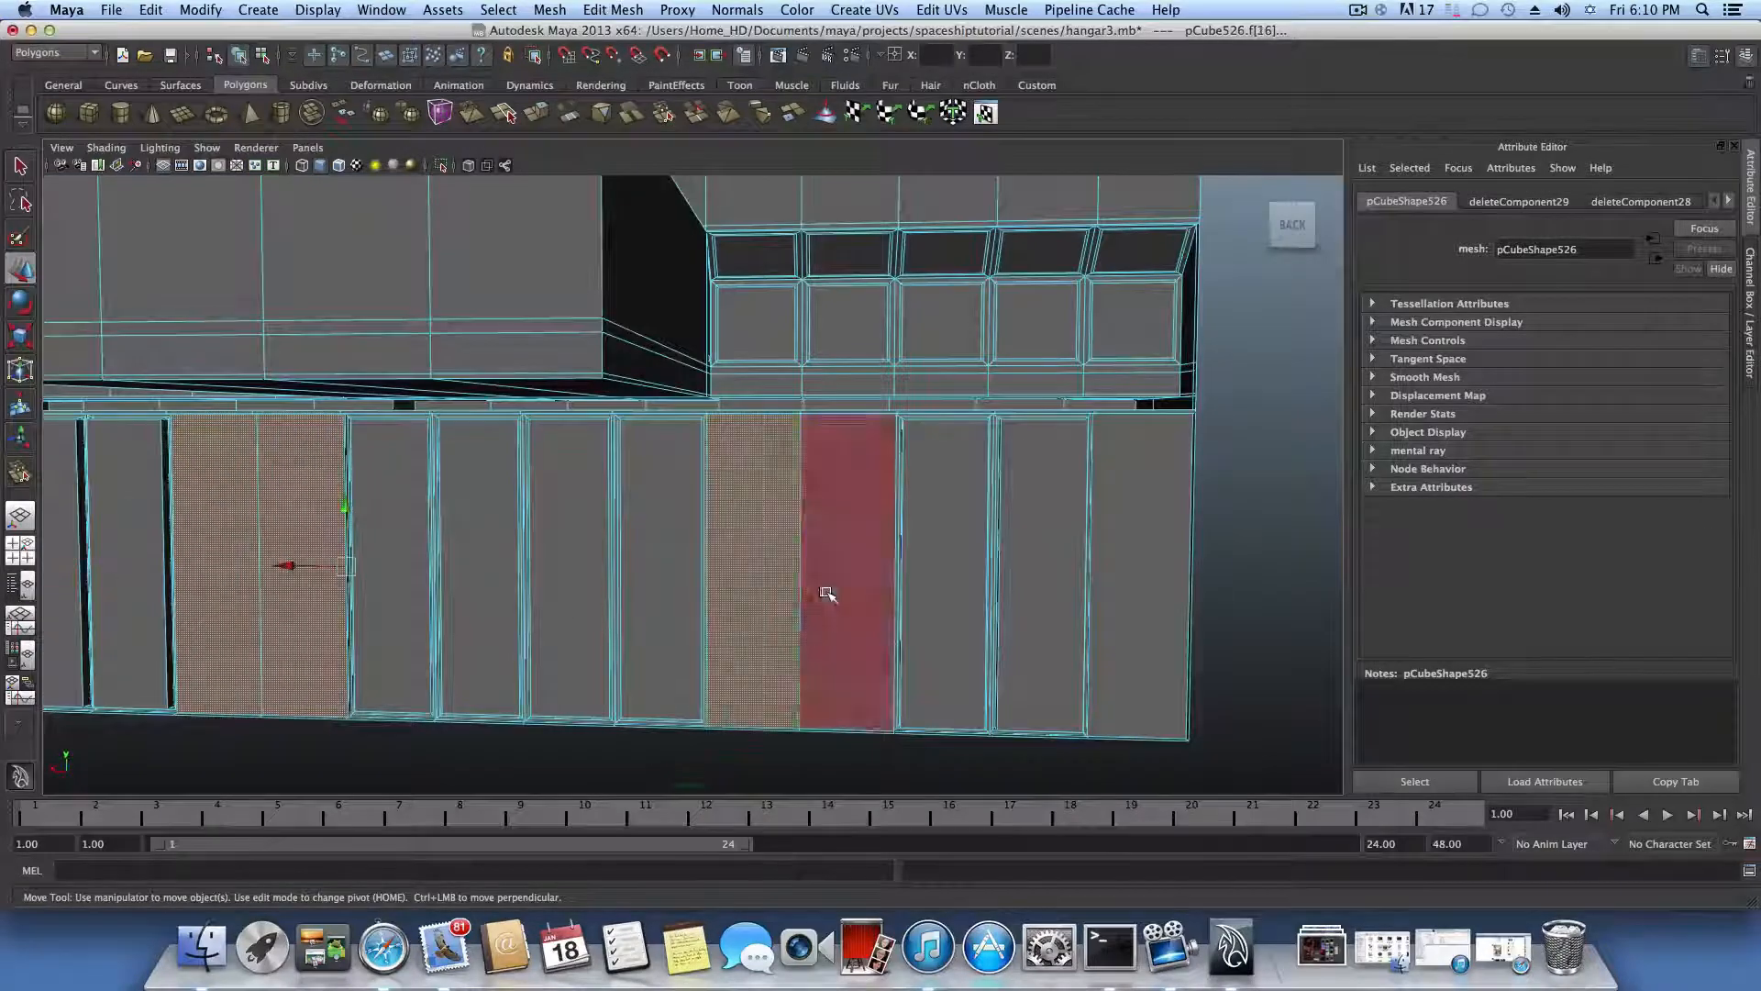
shift+click(826, 589)
alt+right_drag(1056, 606, 703, 589)
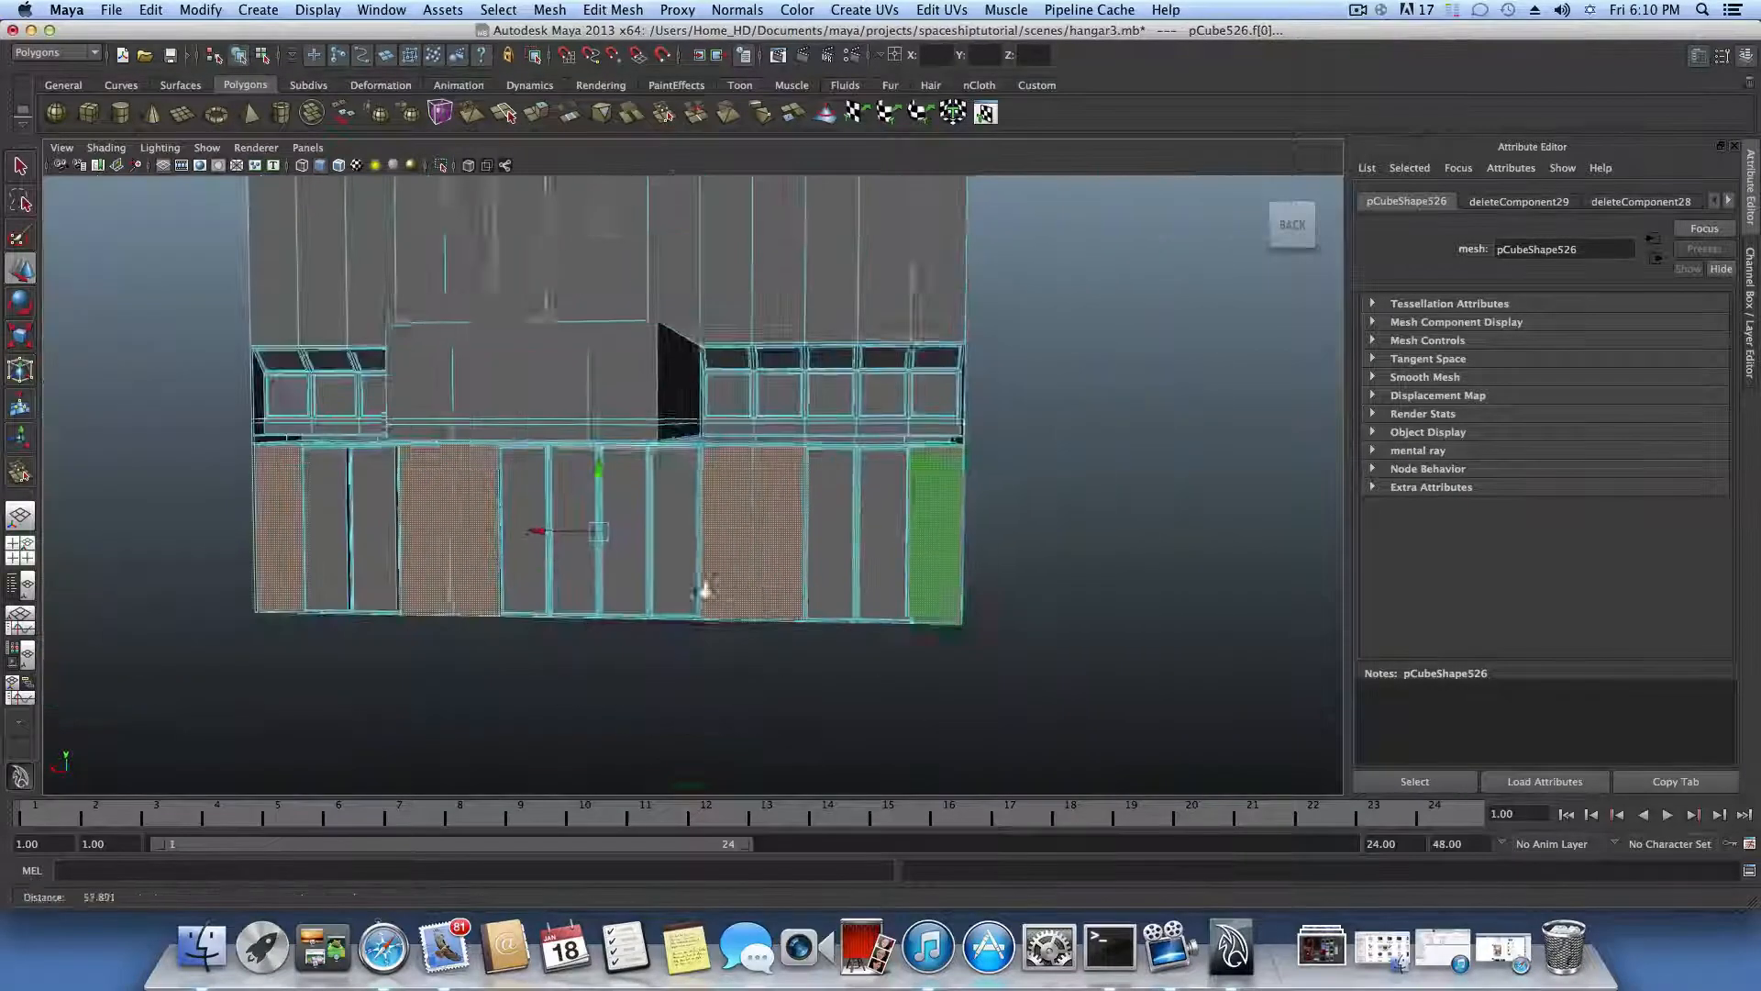
alt+middle_drag(704, 589, 827, 613)
key(Delete)
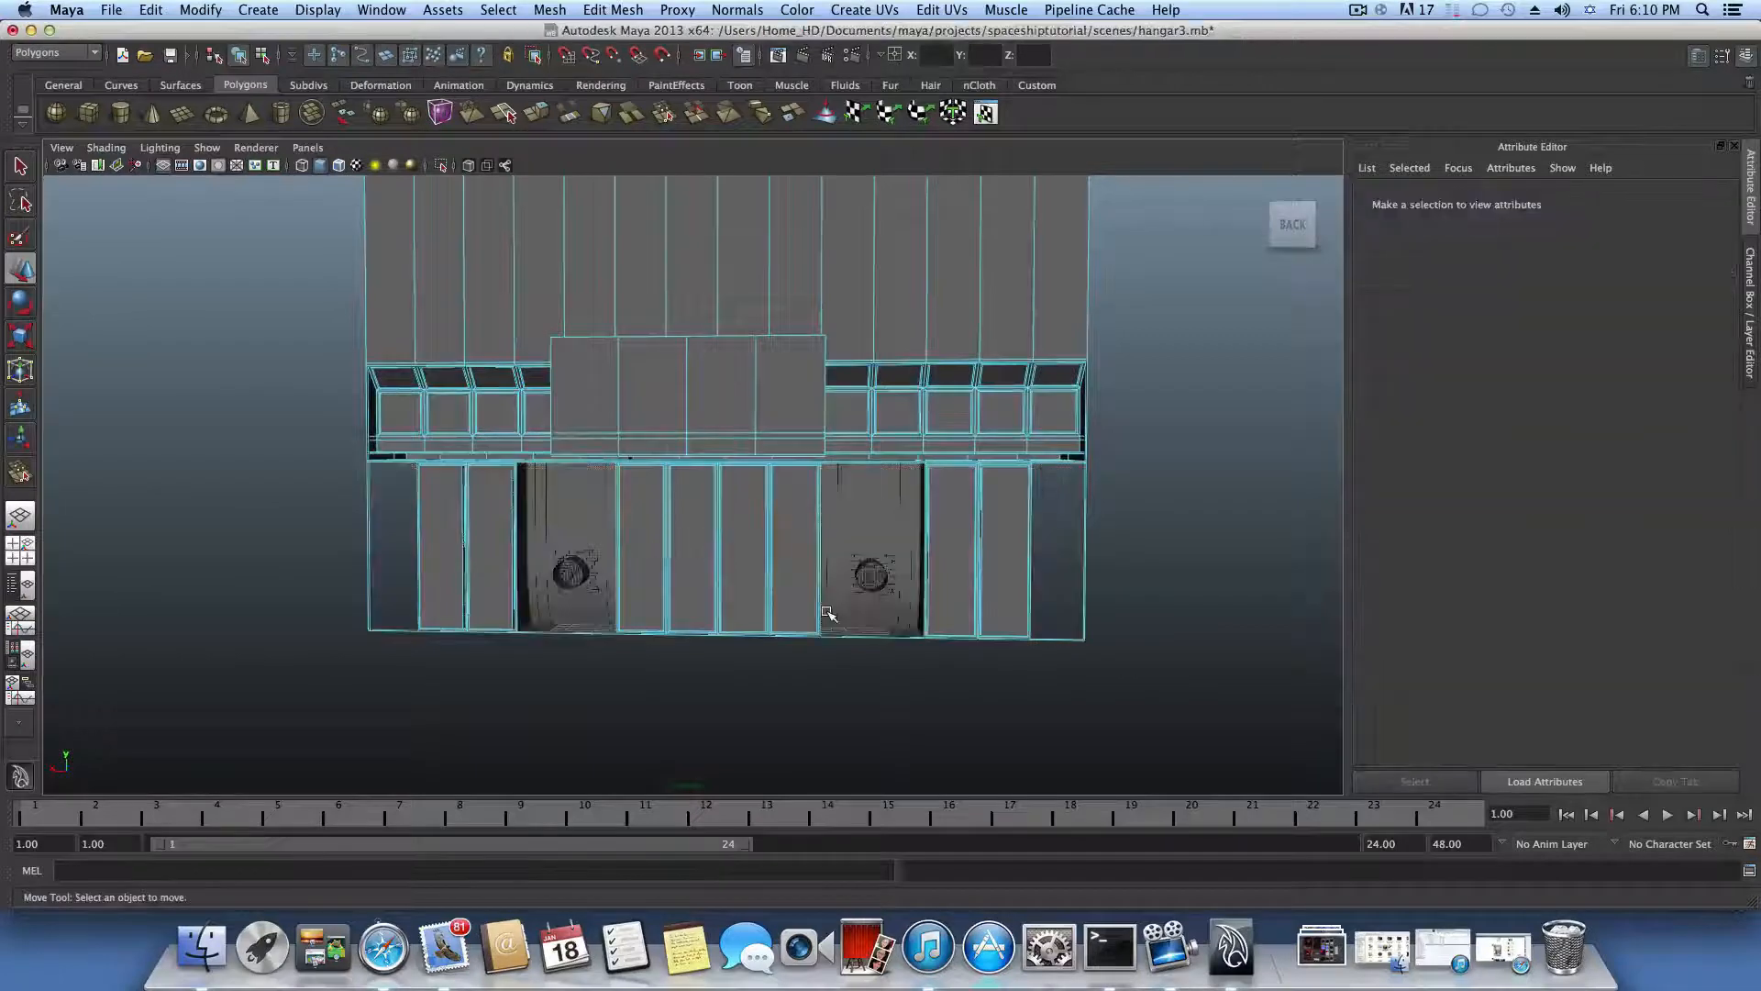
Step: Undo the deletion of the plain lower wall faces and check the outer panel from the front
alt+drag(828, 613, 401, 607)
click(709, 610)
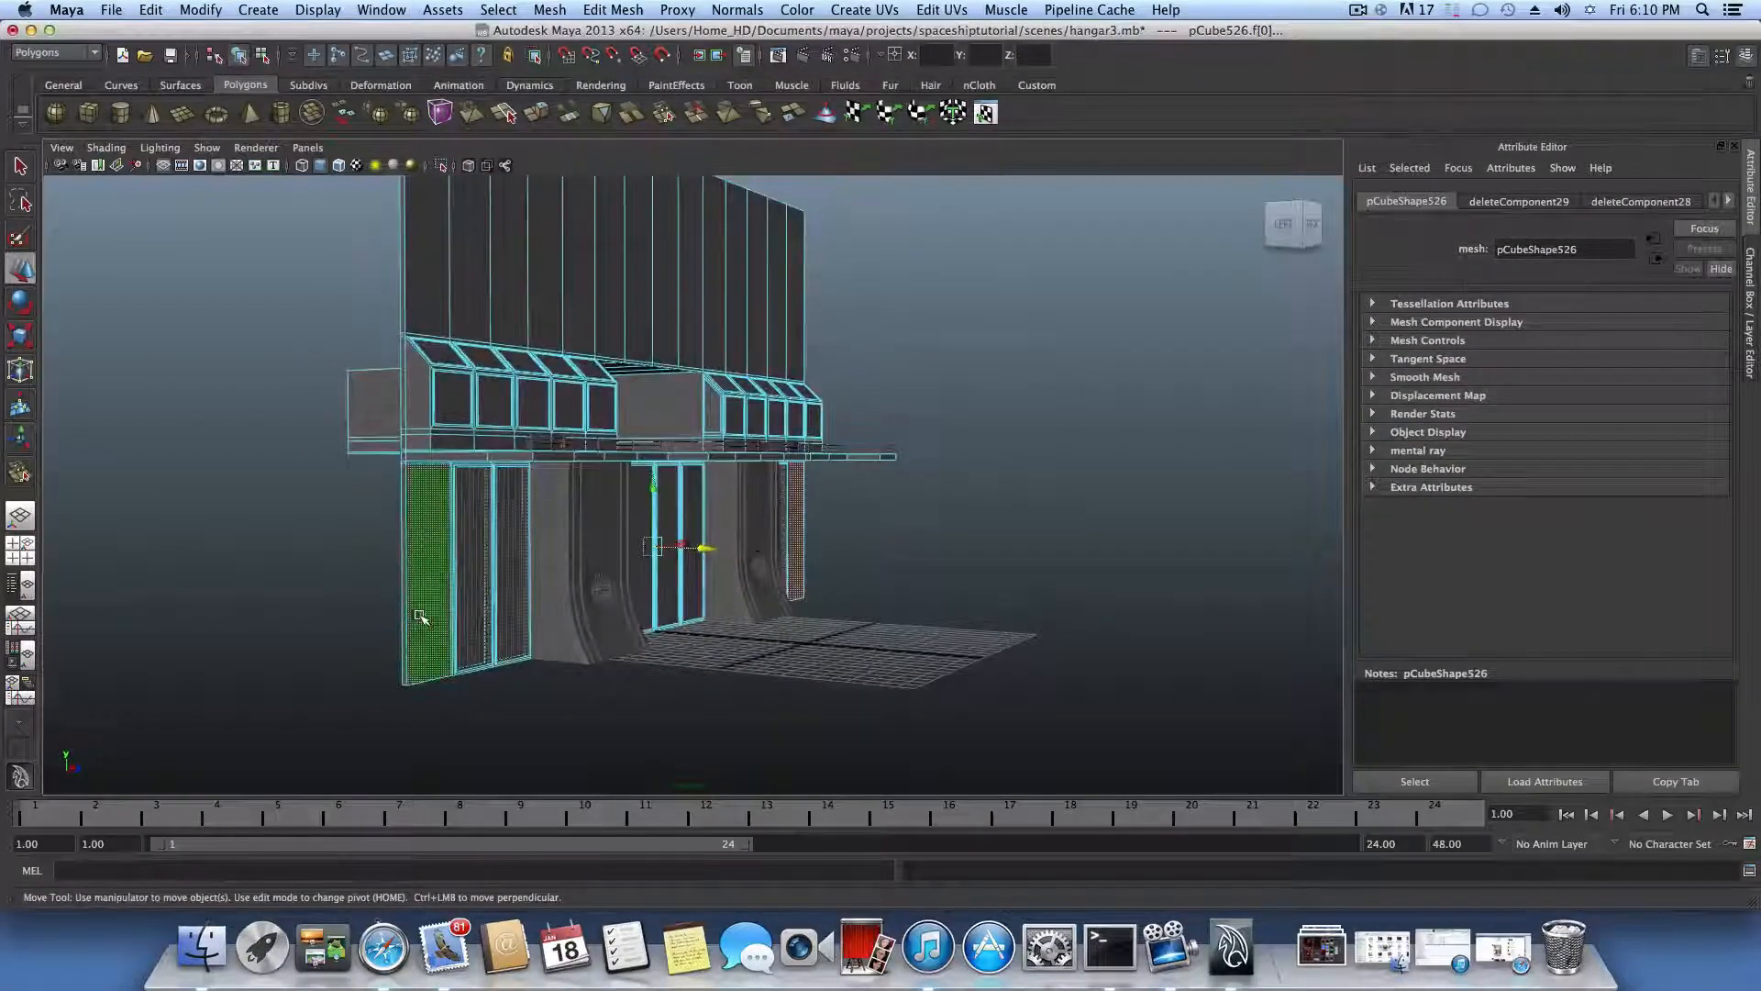
alt+middle_drag(420, 617, 758, 538)
alt+right_drag(758, 538, 1054, 606)
alt+drag(1054, 605, 880, 620)
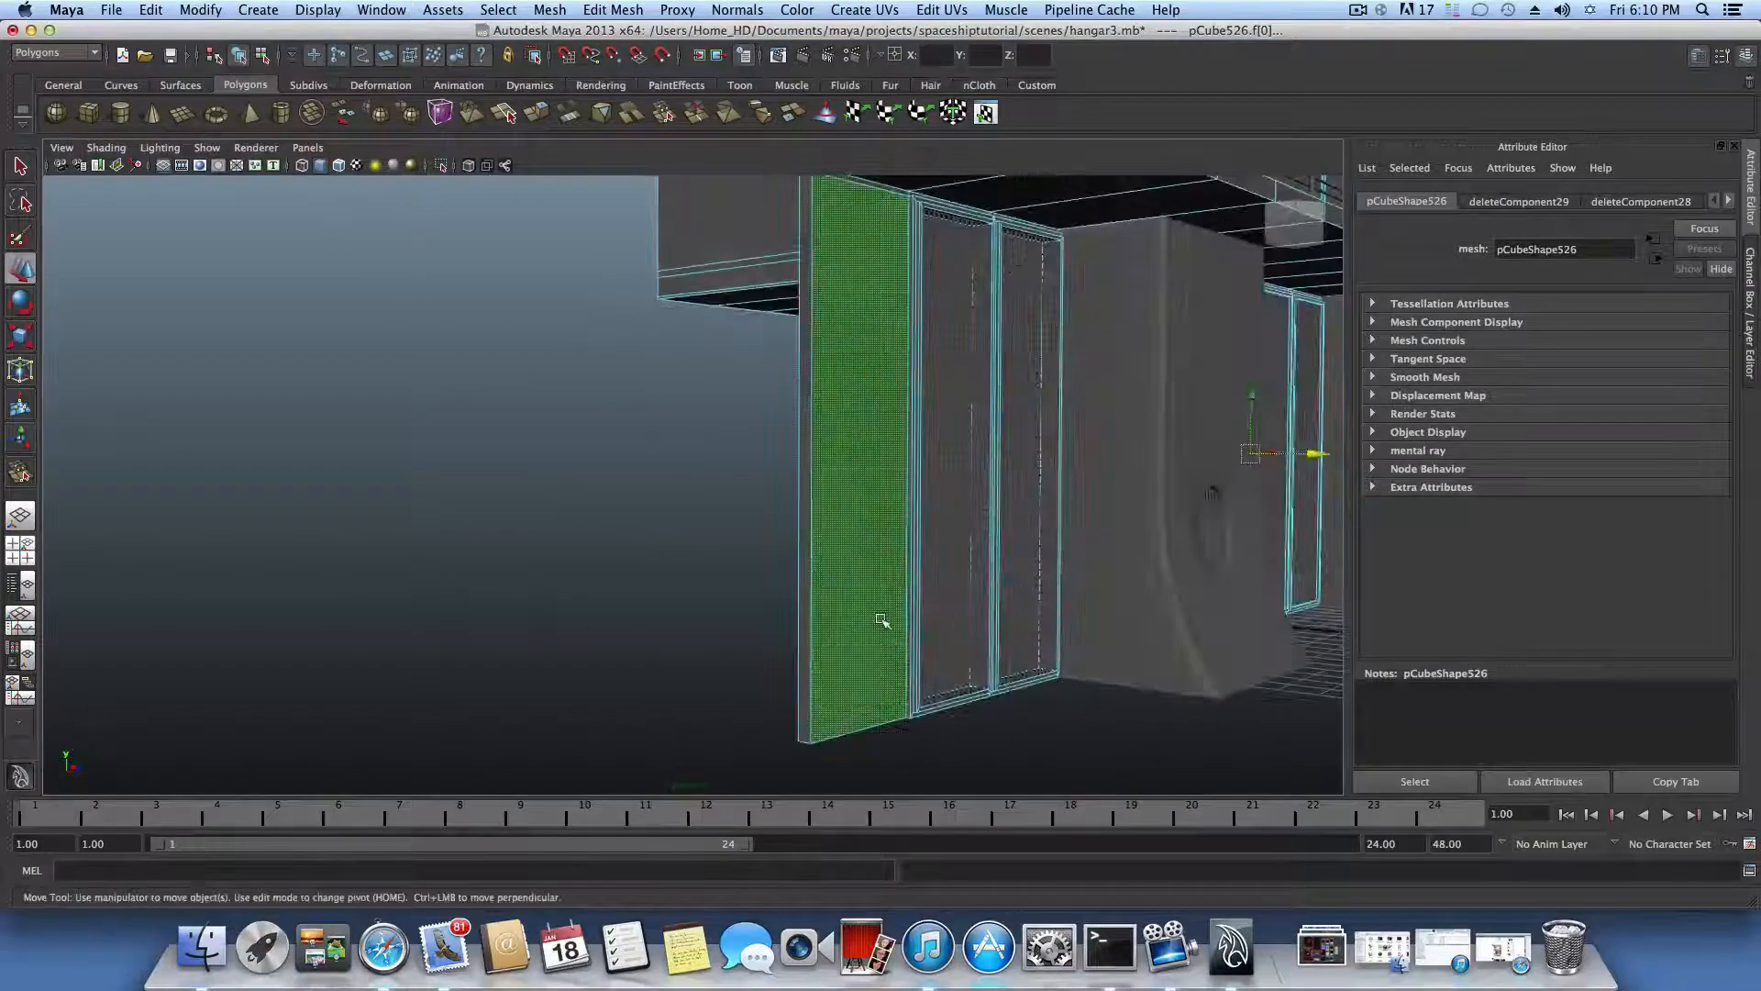
click(880, 620)
alt+drag(1100, 662, 897, 658)
Step: Return the wall to object mode and display the Channel Box and Layer Editor
key(F8)
alt+middle_drag(898, 658, 682, 638)
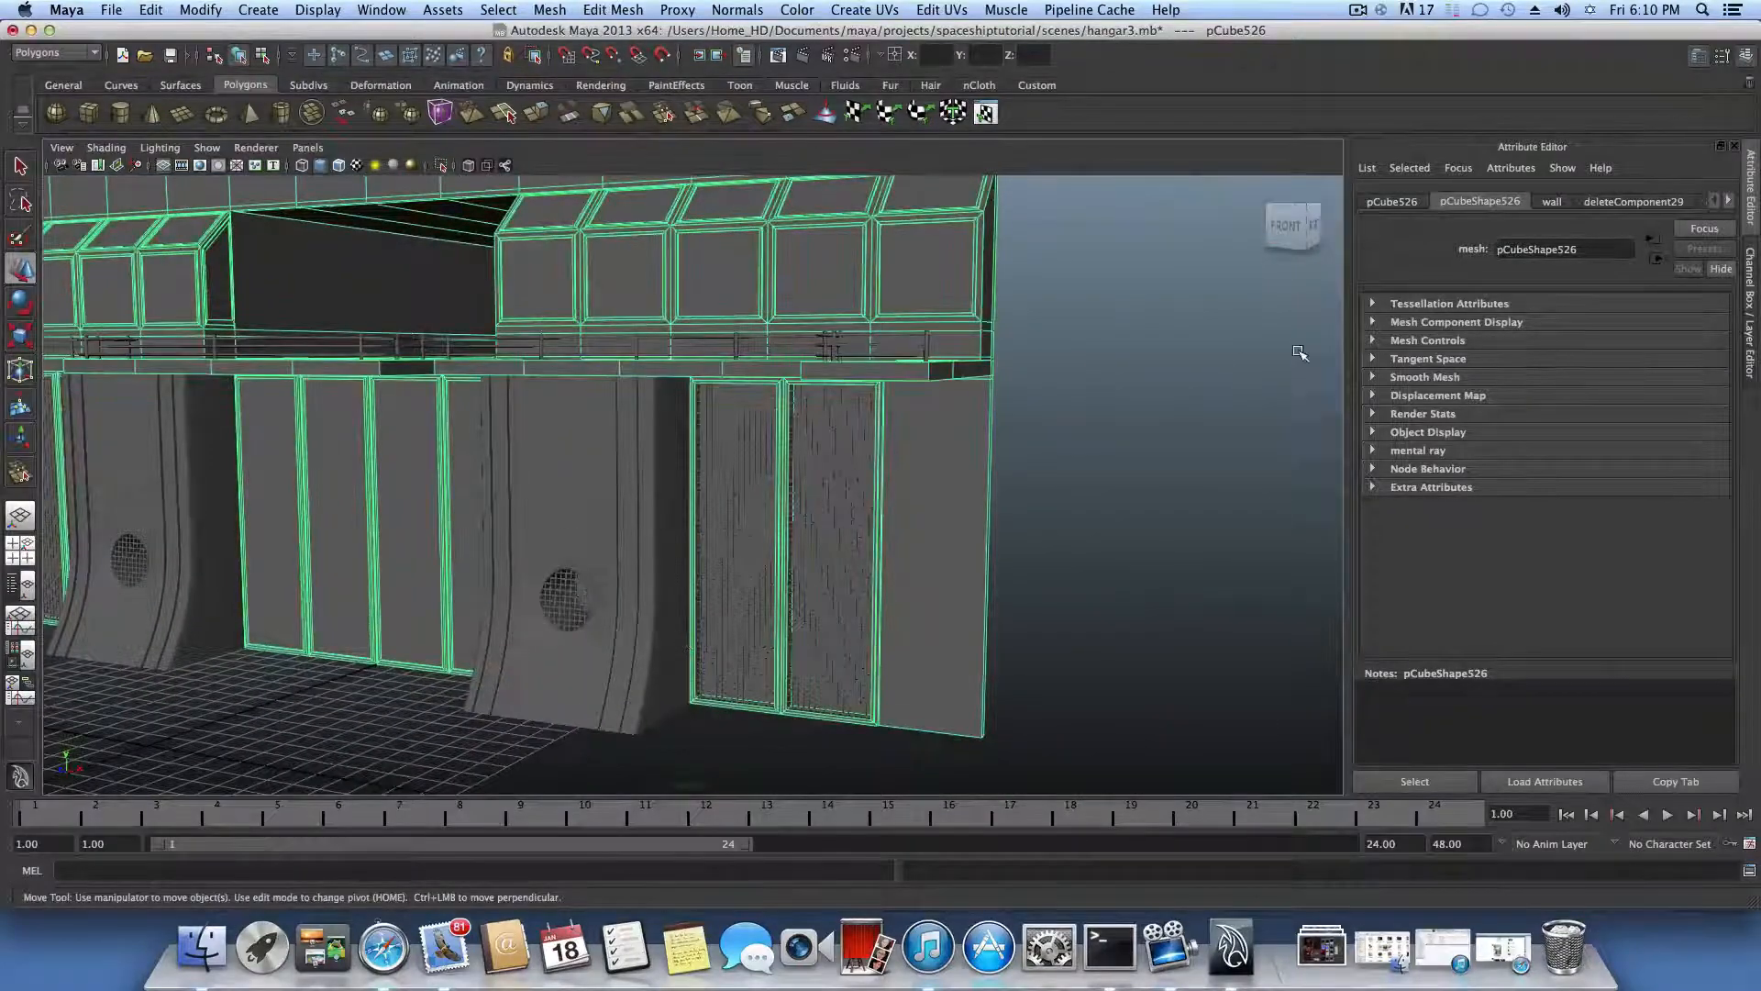
click(1748, 56)
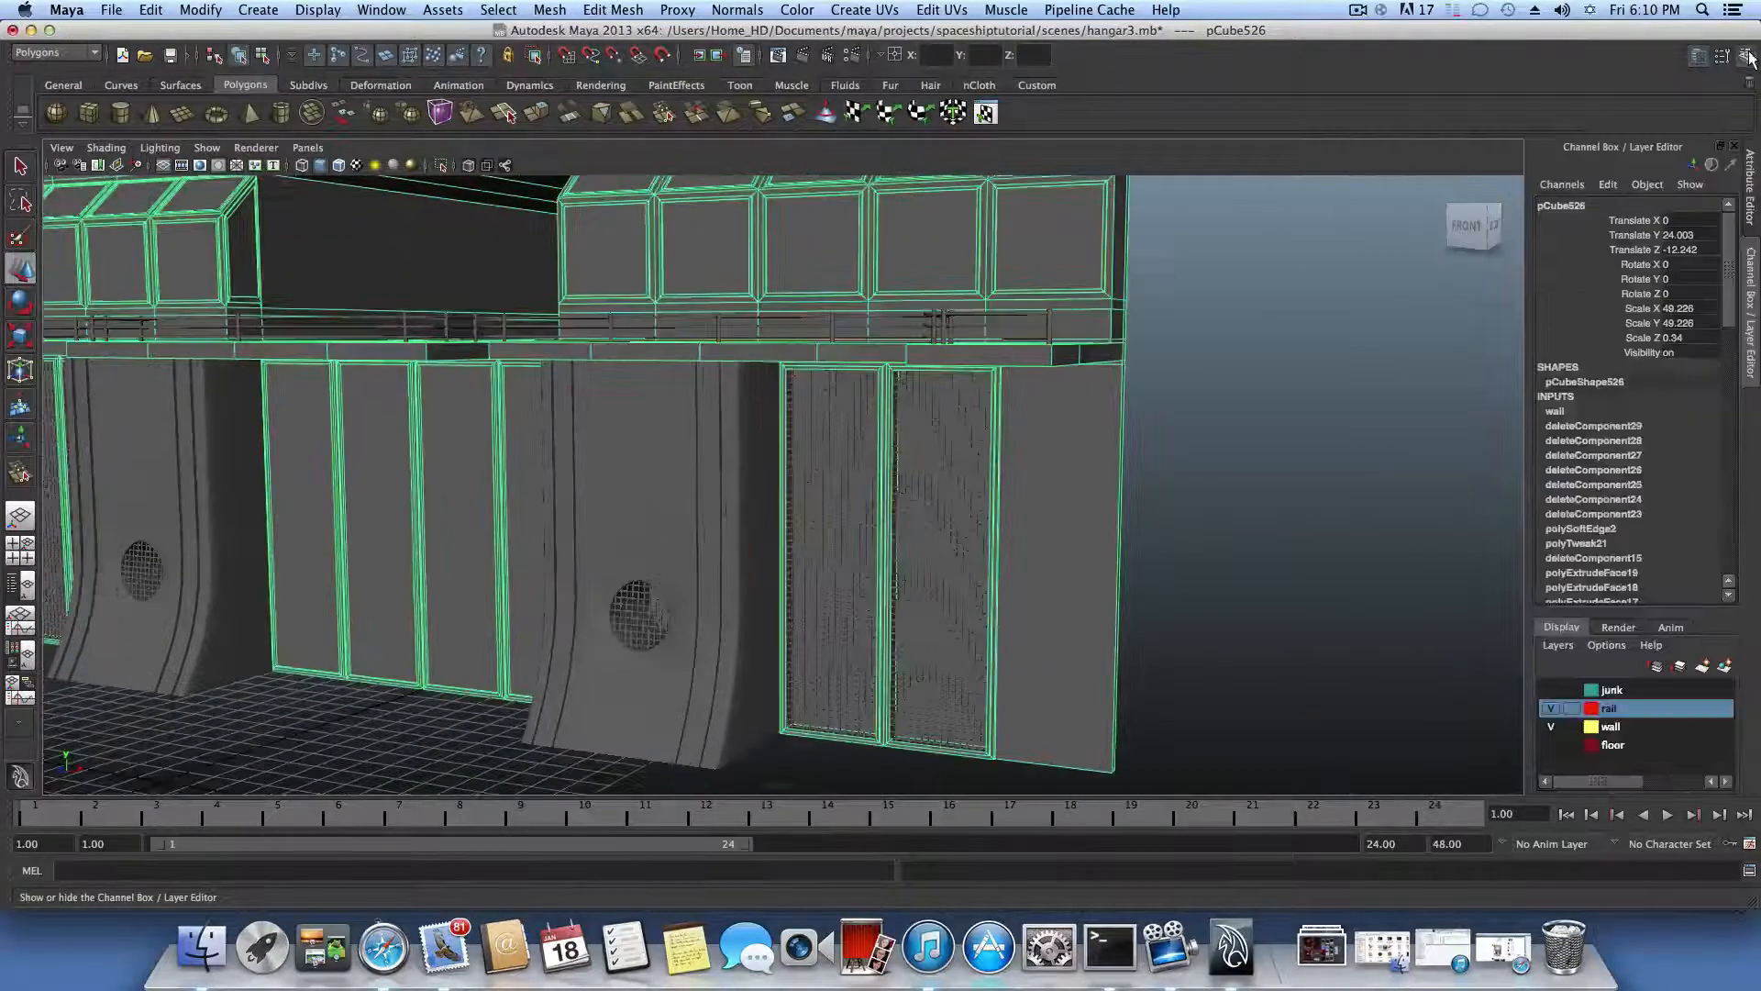
alt+drag(727, 425, 768, 432)
alt+drag(961, 445, 979, 389)
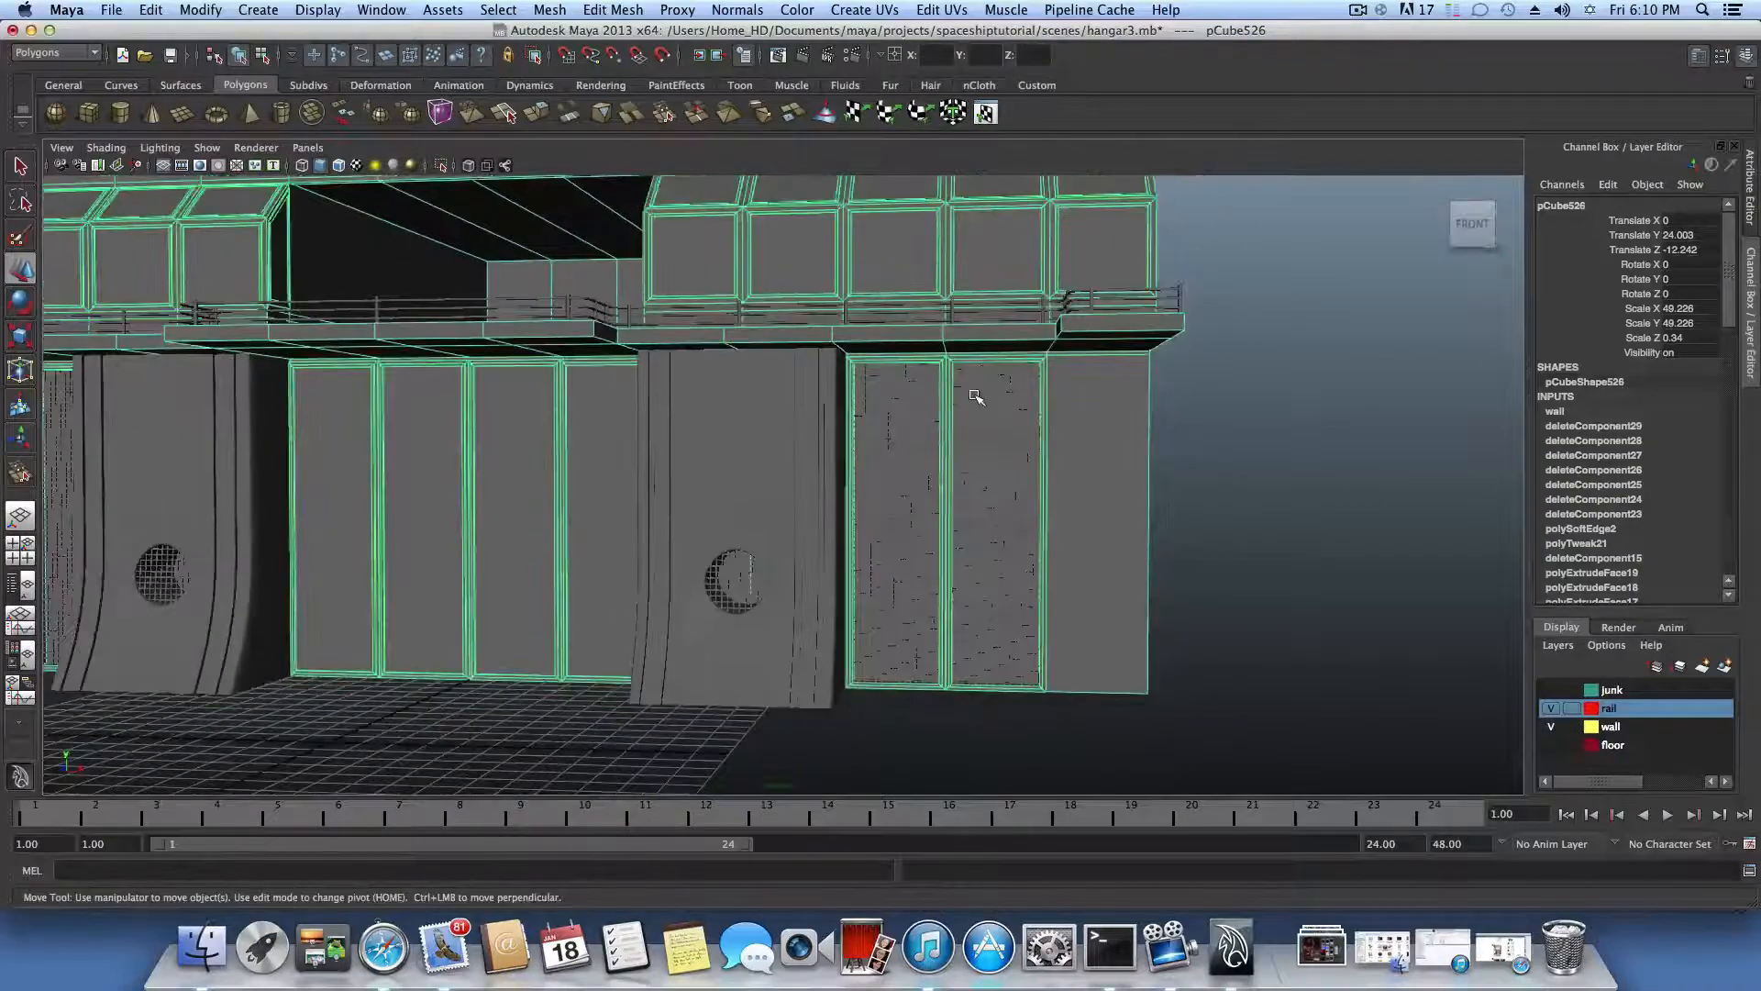
Step: Select every grate piece in the two framed bays between the pillar and the plain outer panel, leaving the wall unselected
click(978, 400)
click(963, 476)
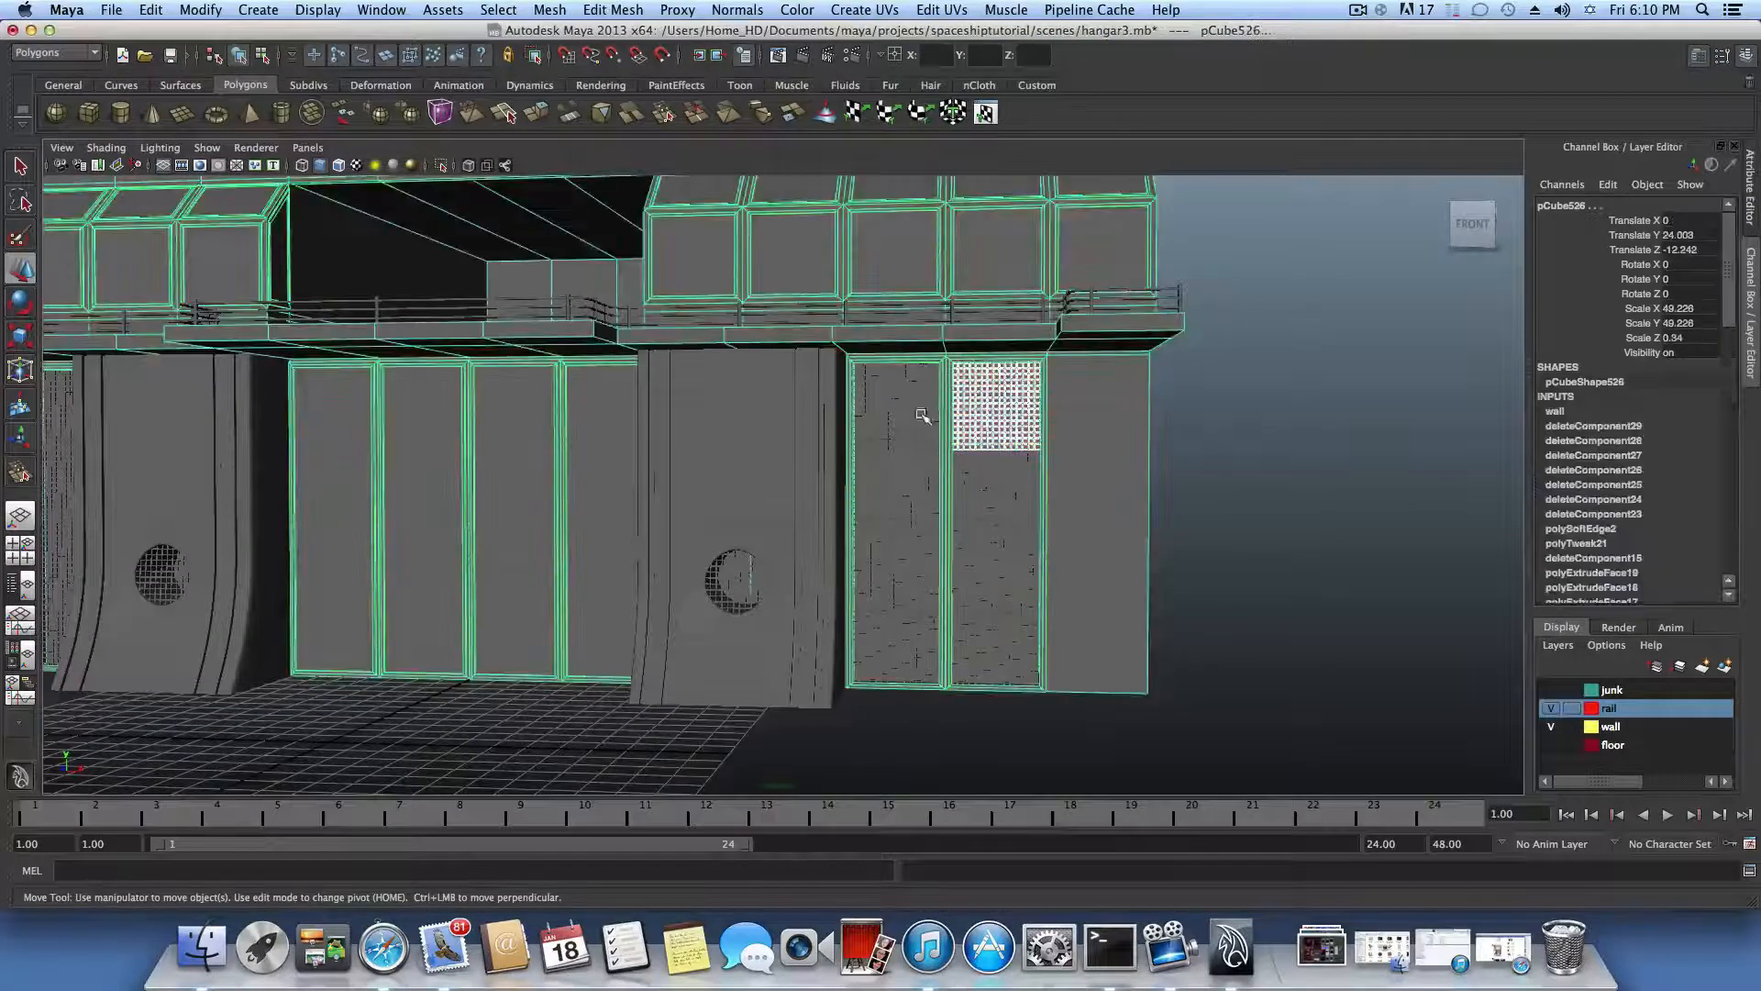
key(z)
shift+click(979, 487)
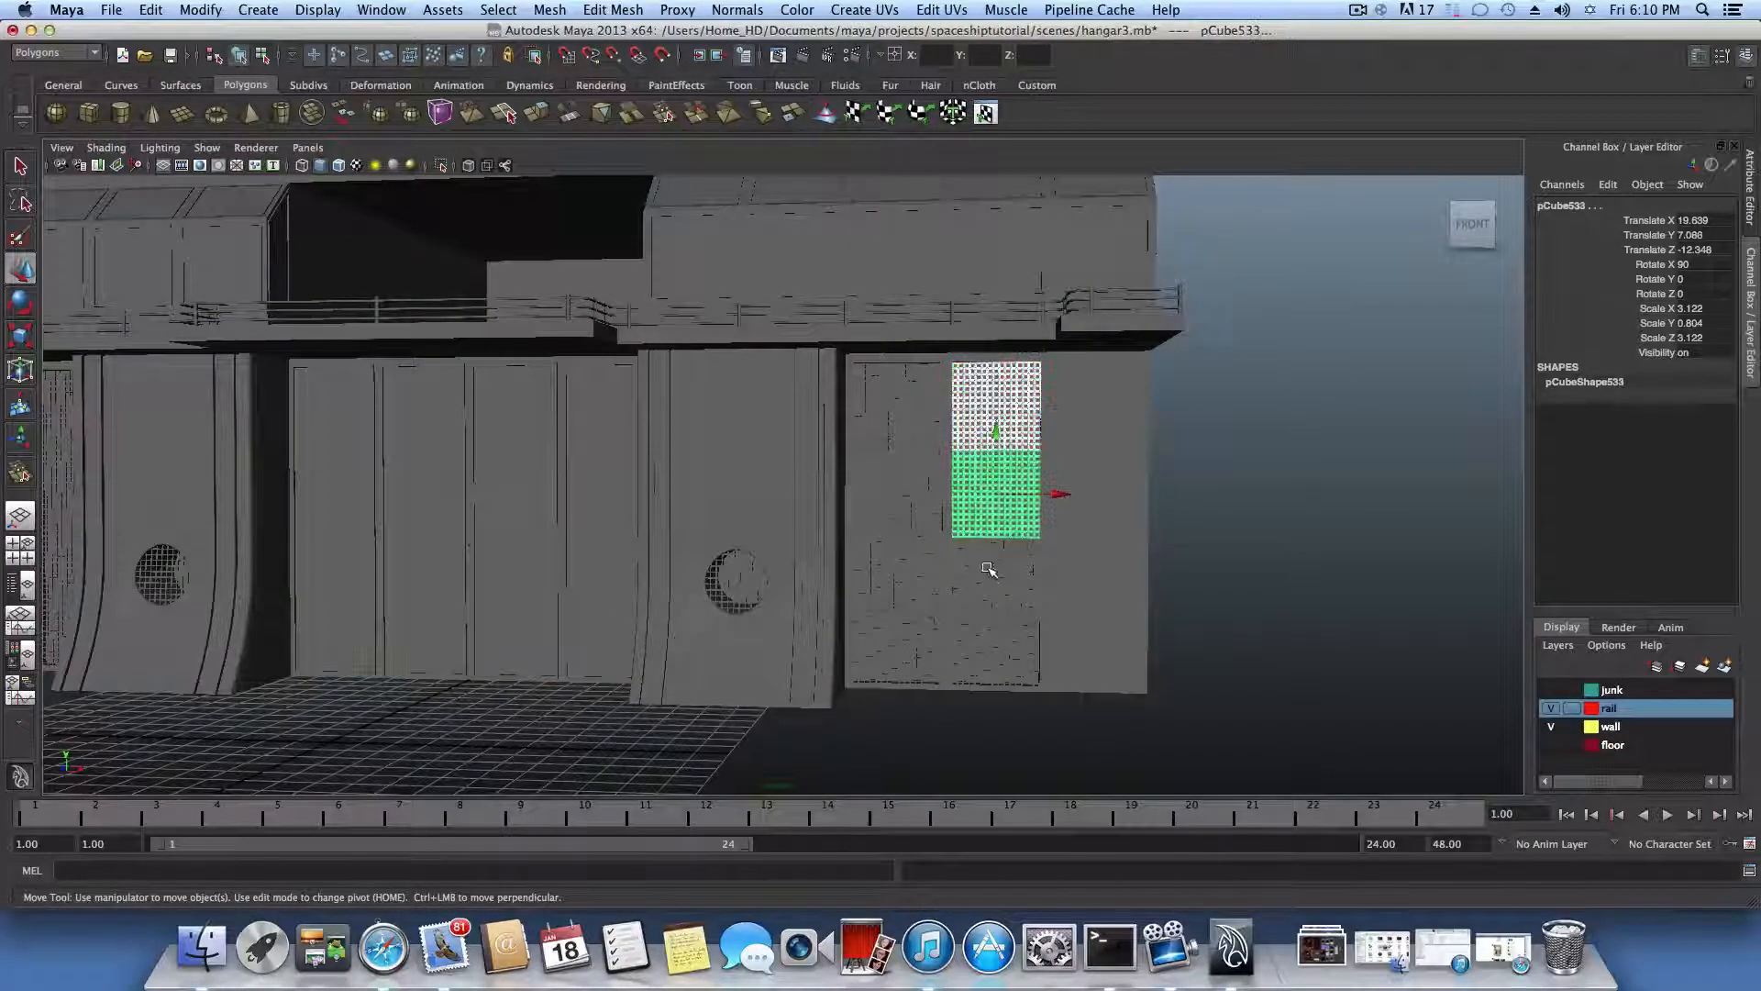
shift+click(989, 574)
shift+click(991, 642)
shift+click(912, 642)
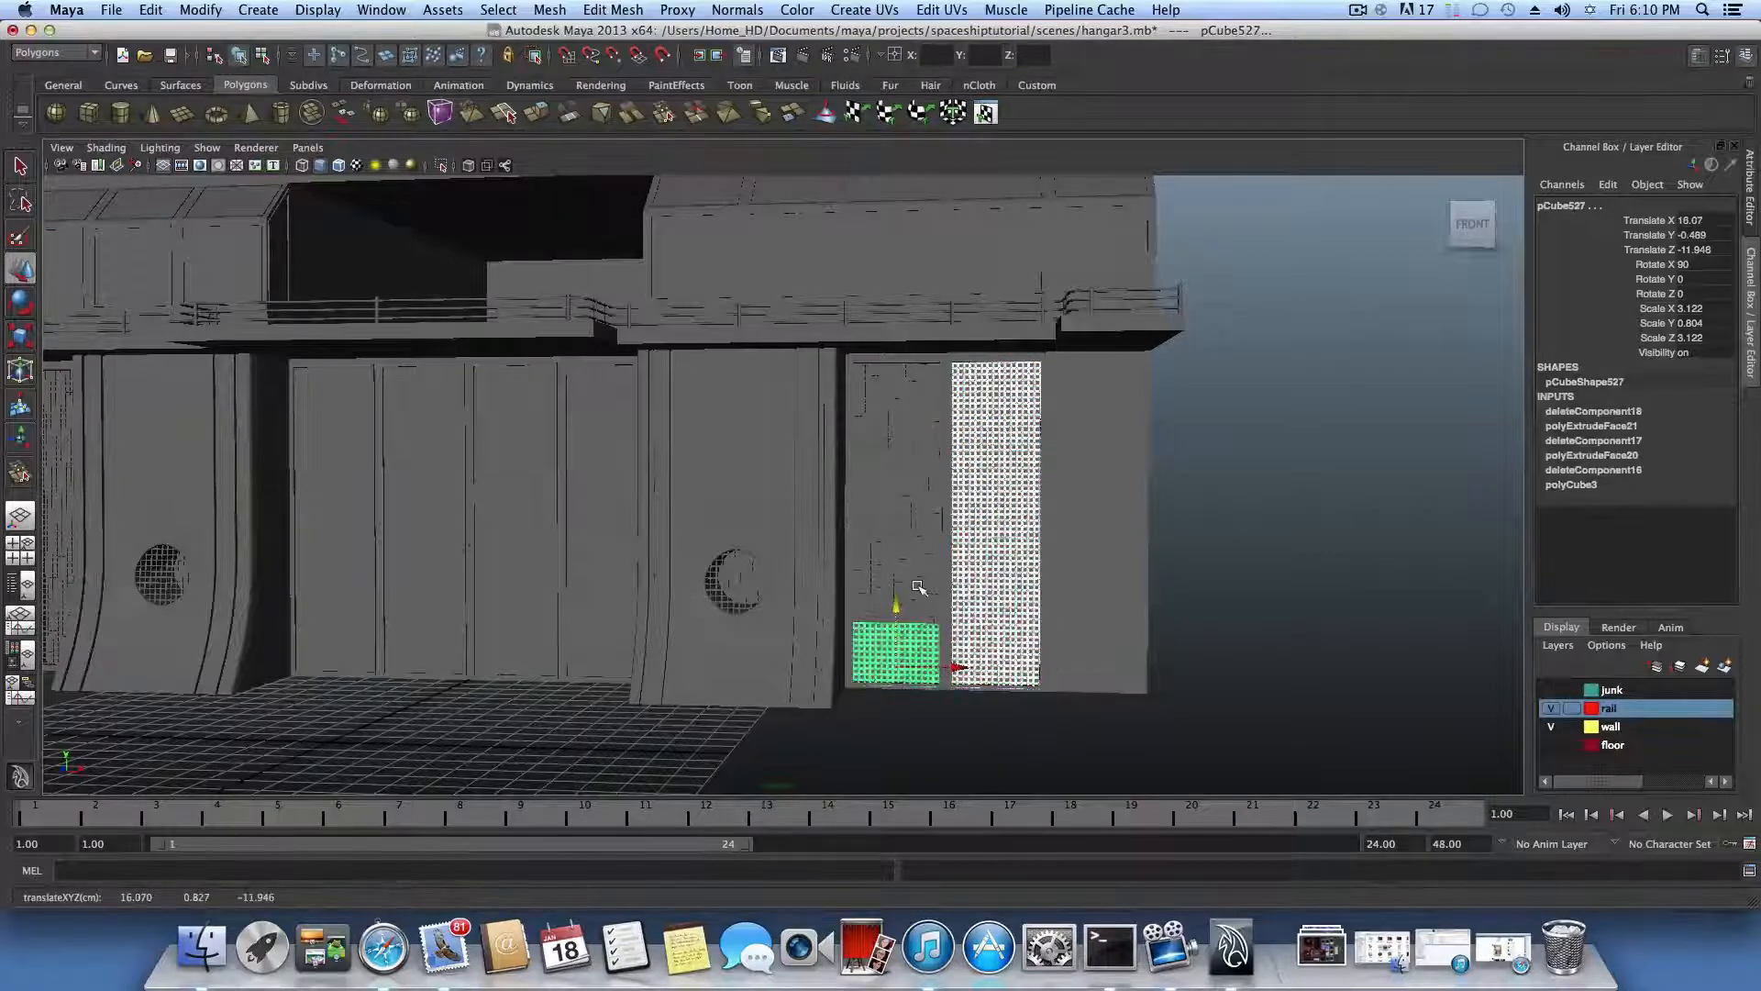
shift+click(899, 576)
shift+click(904, 496)
shift+click(916, 403)
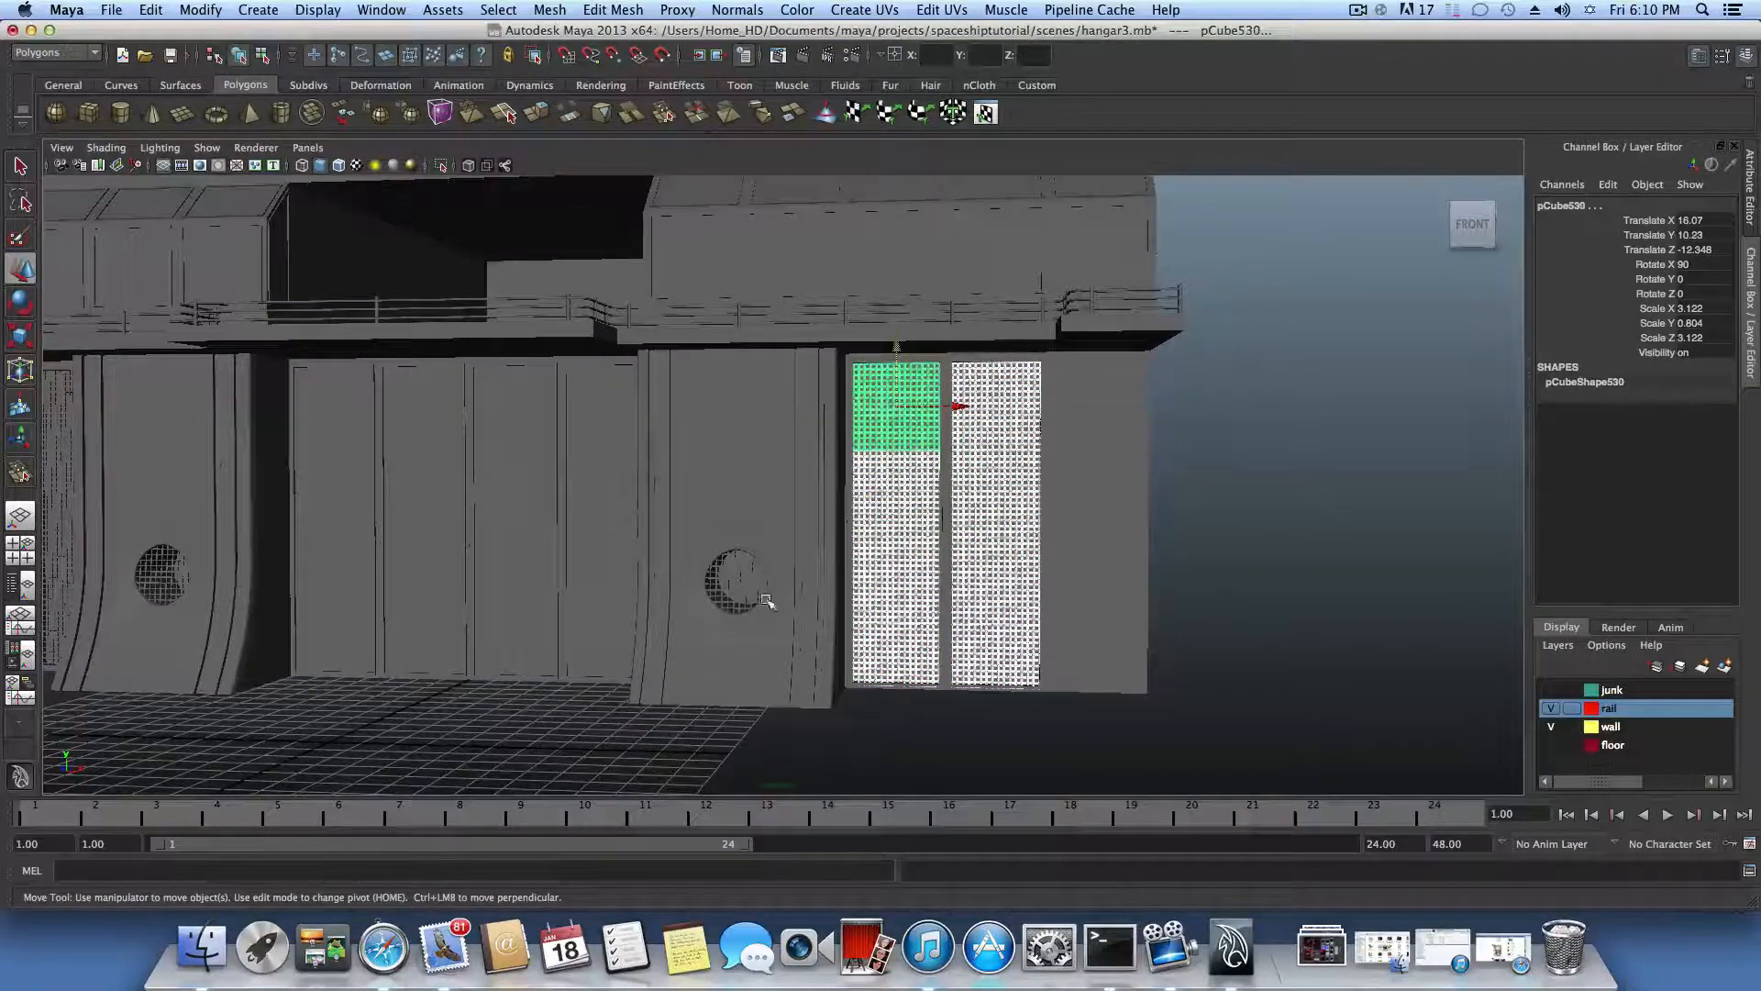
Step: Add the round grates in both curved pillars to the selection
click(725, 584)
alt+drag(602, 583, 612, 458)
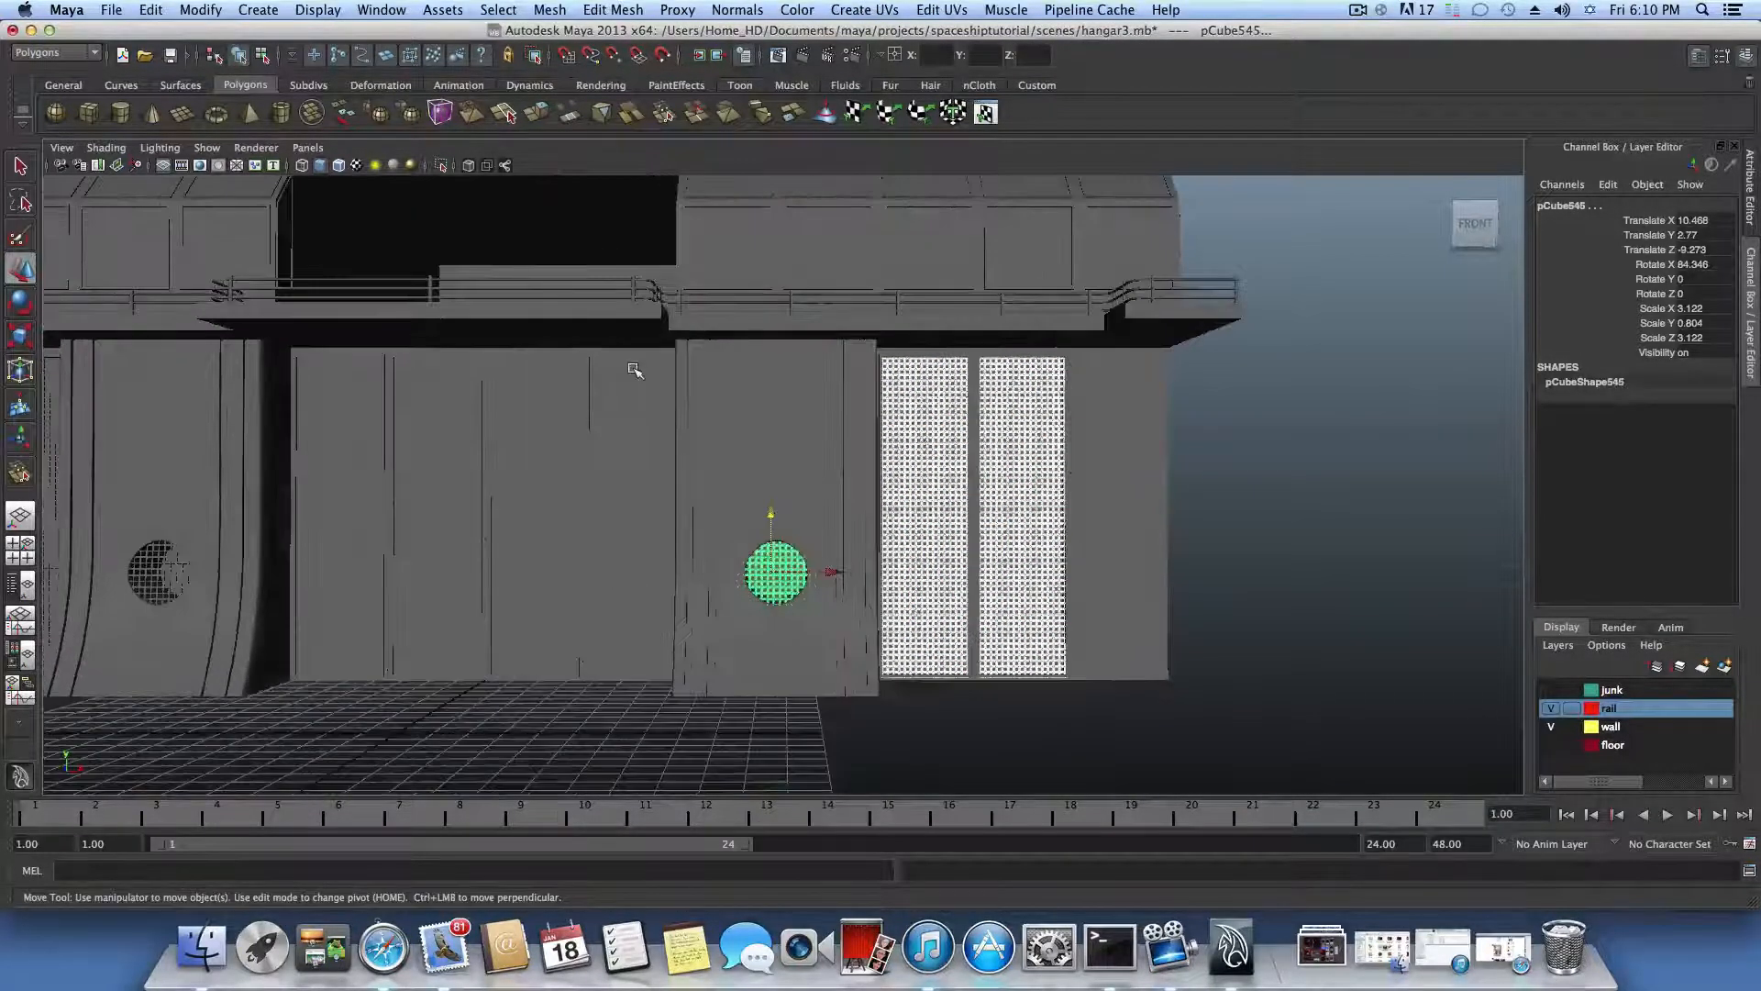
alt+drag(492, 486, 979, 477)
shift+click(748, 570)
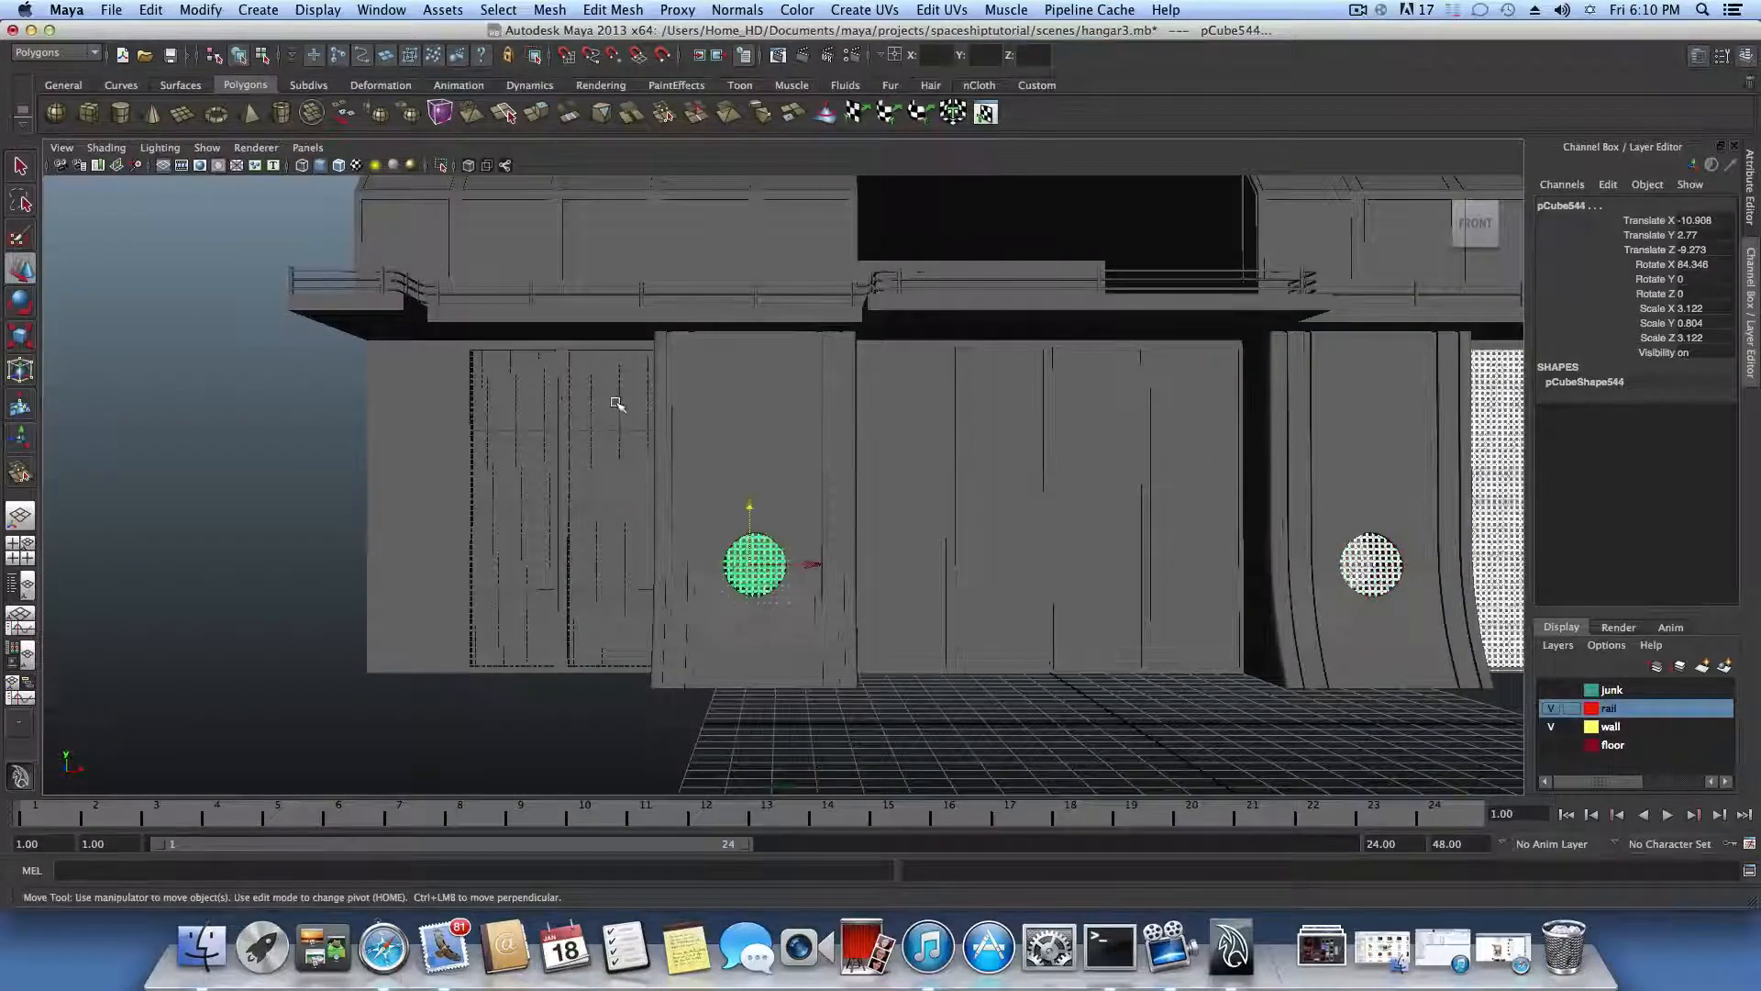
Step: Add all the rectangular grate pieces in the two bays beyond the left curved pillar to the selection
shift+click(615, 399)
shift+click(609, 487)
shift+click(610, 546)
shift+click(514, 635)
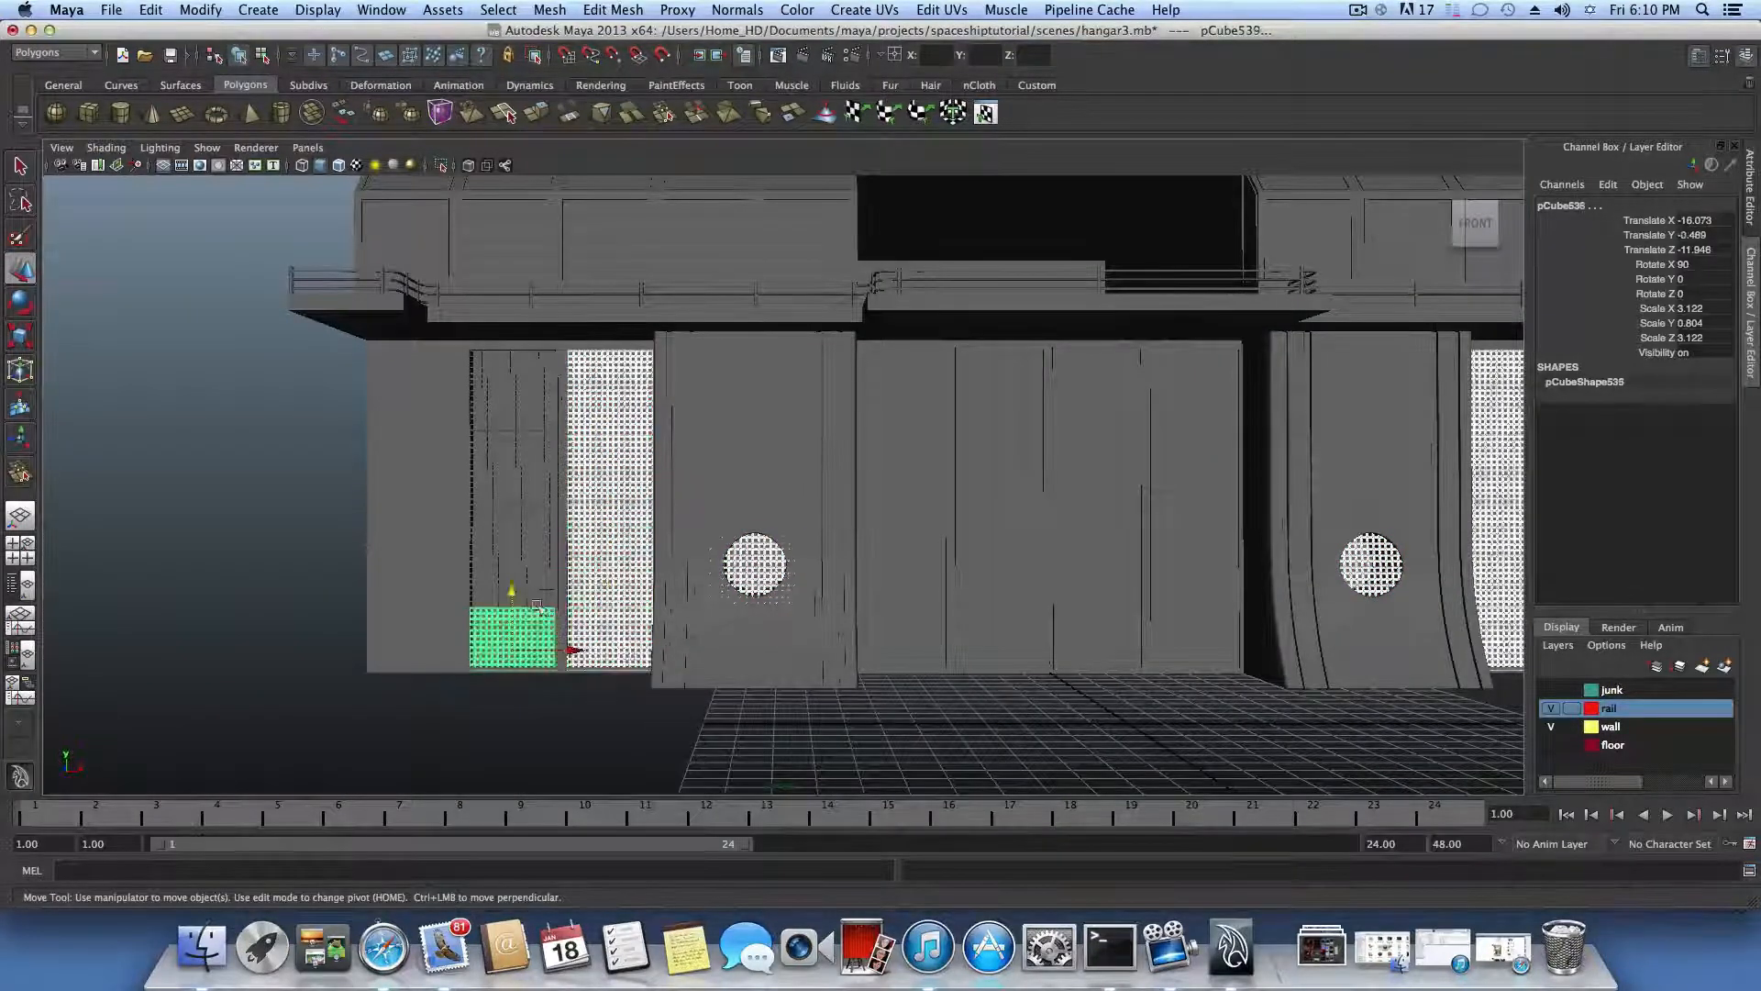
shift+click(509, 534)
shift+click(514, 451)
shift+click(514, 389)
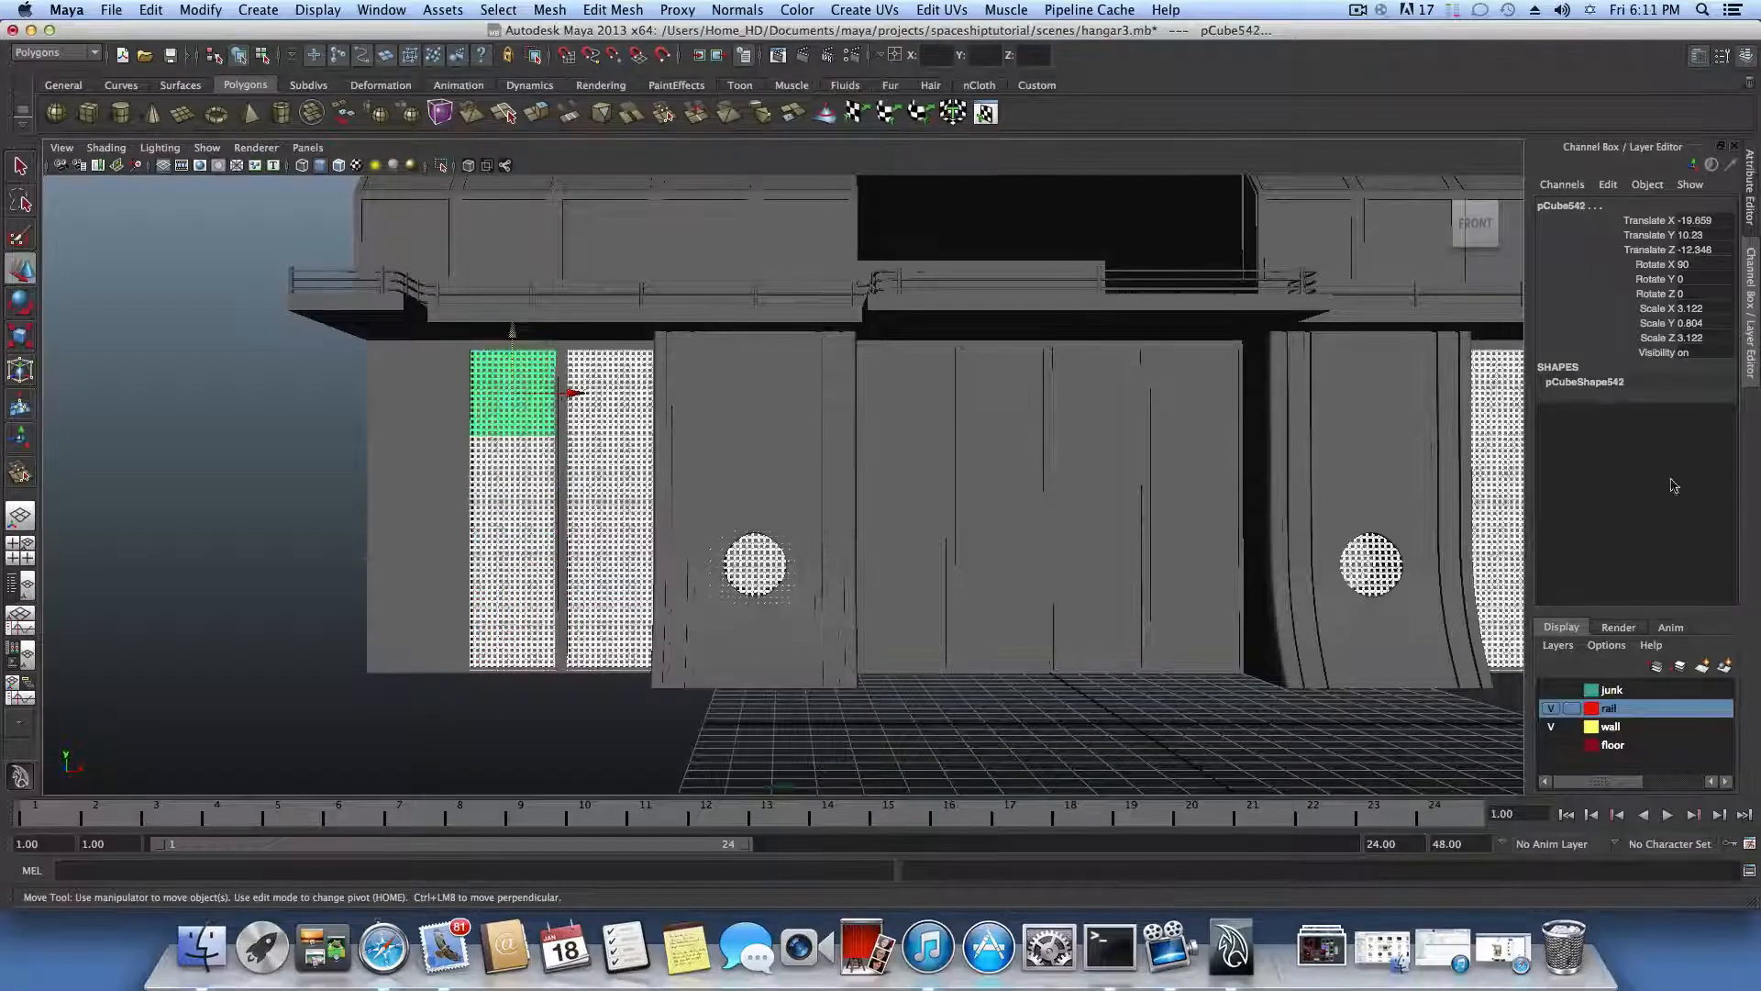
Step: Create a blue display layer named netpanels from the selected grates and hide it
click(1724, 668)
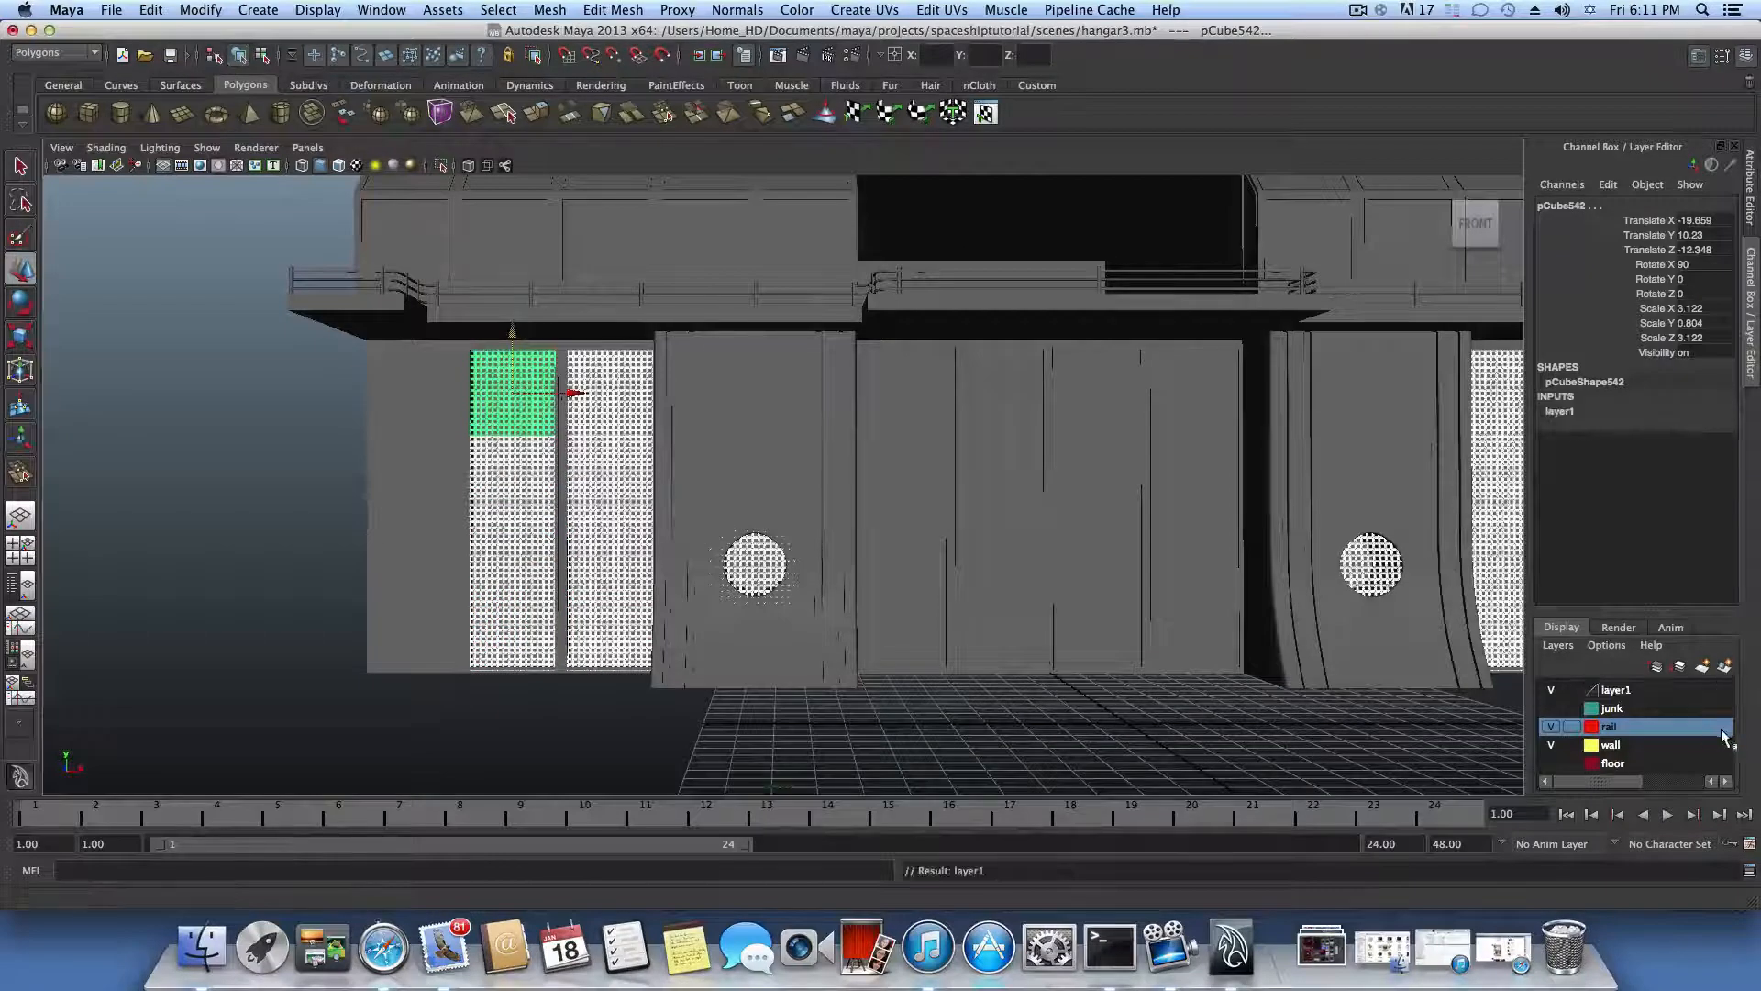
double_click(1616, 691)
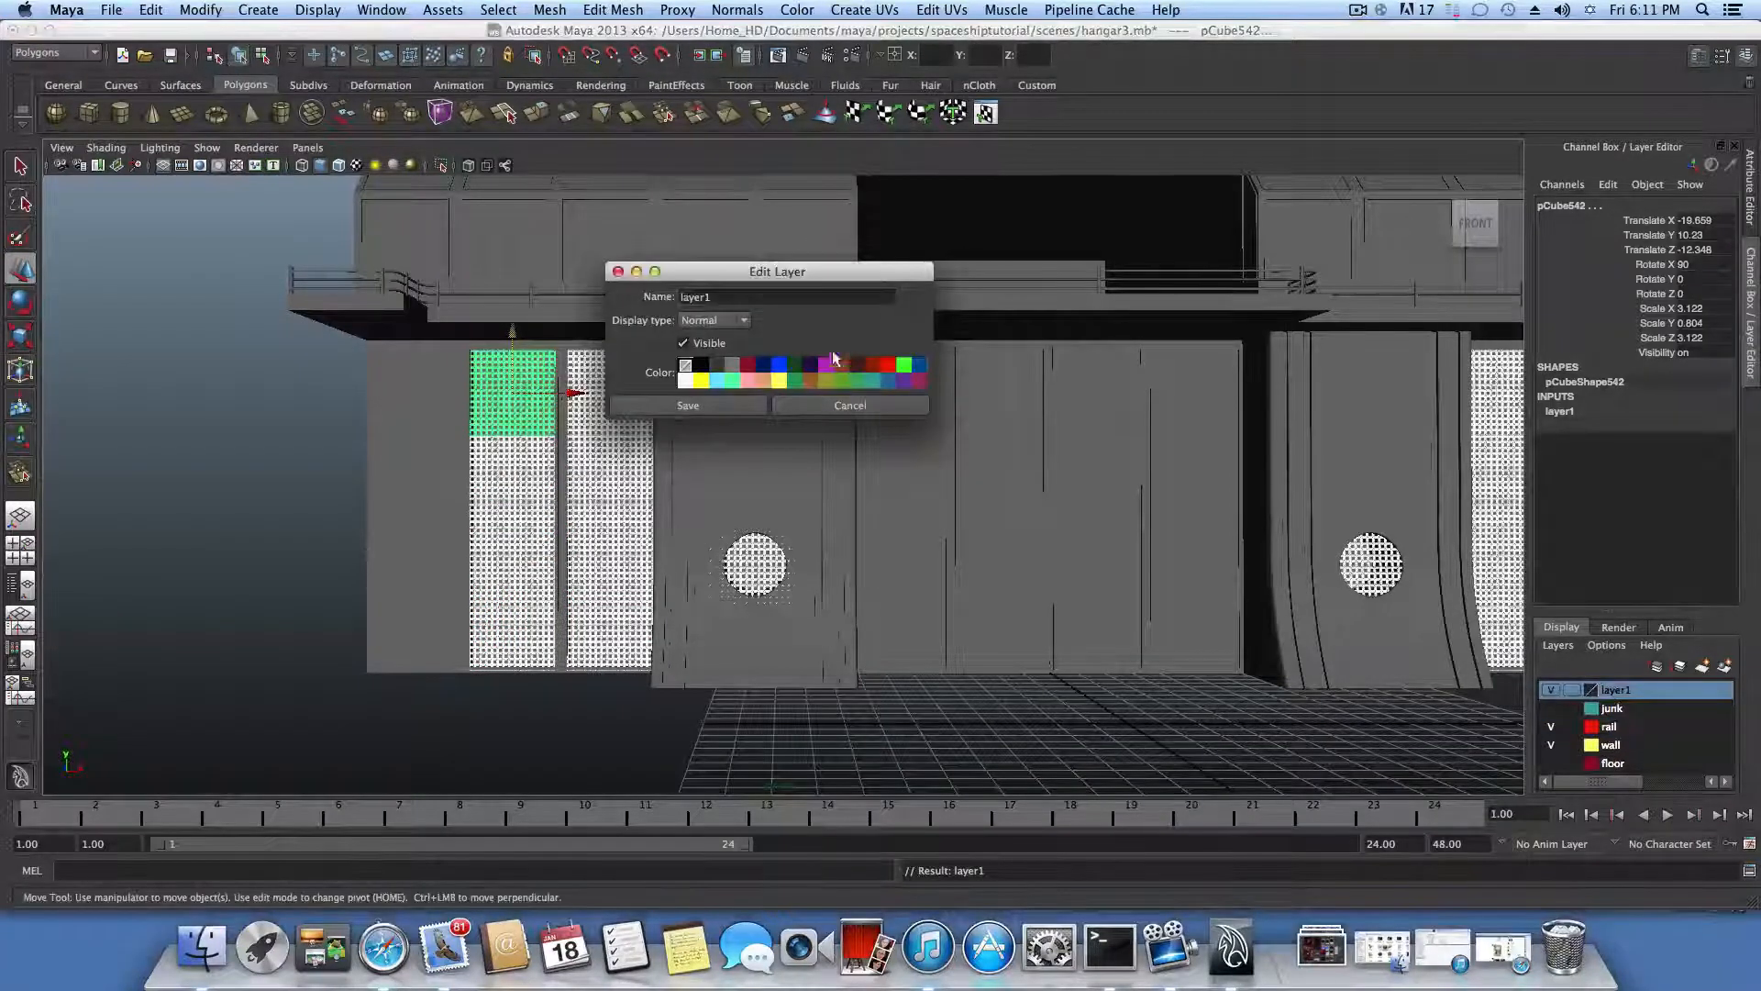
drag(758, 295, 605, 288)
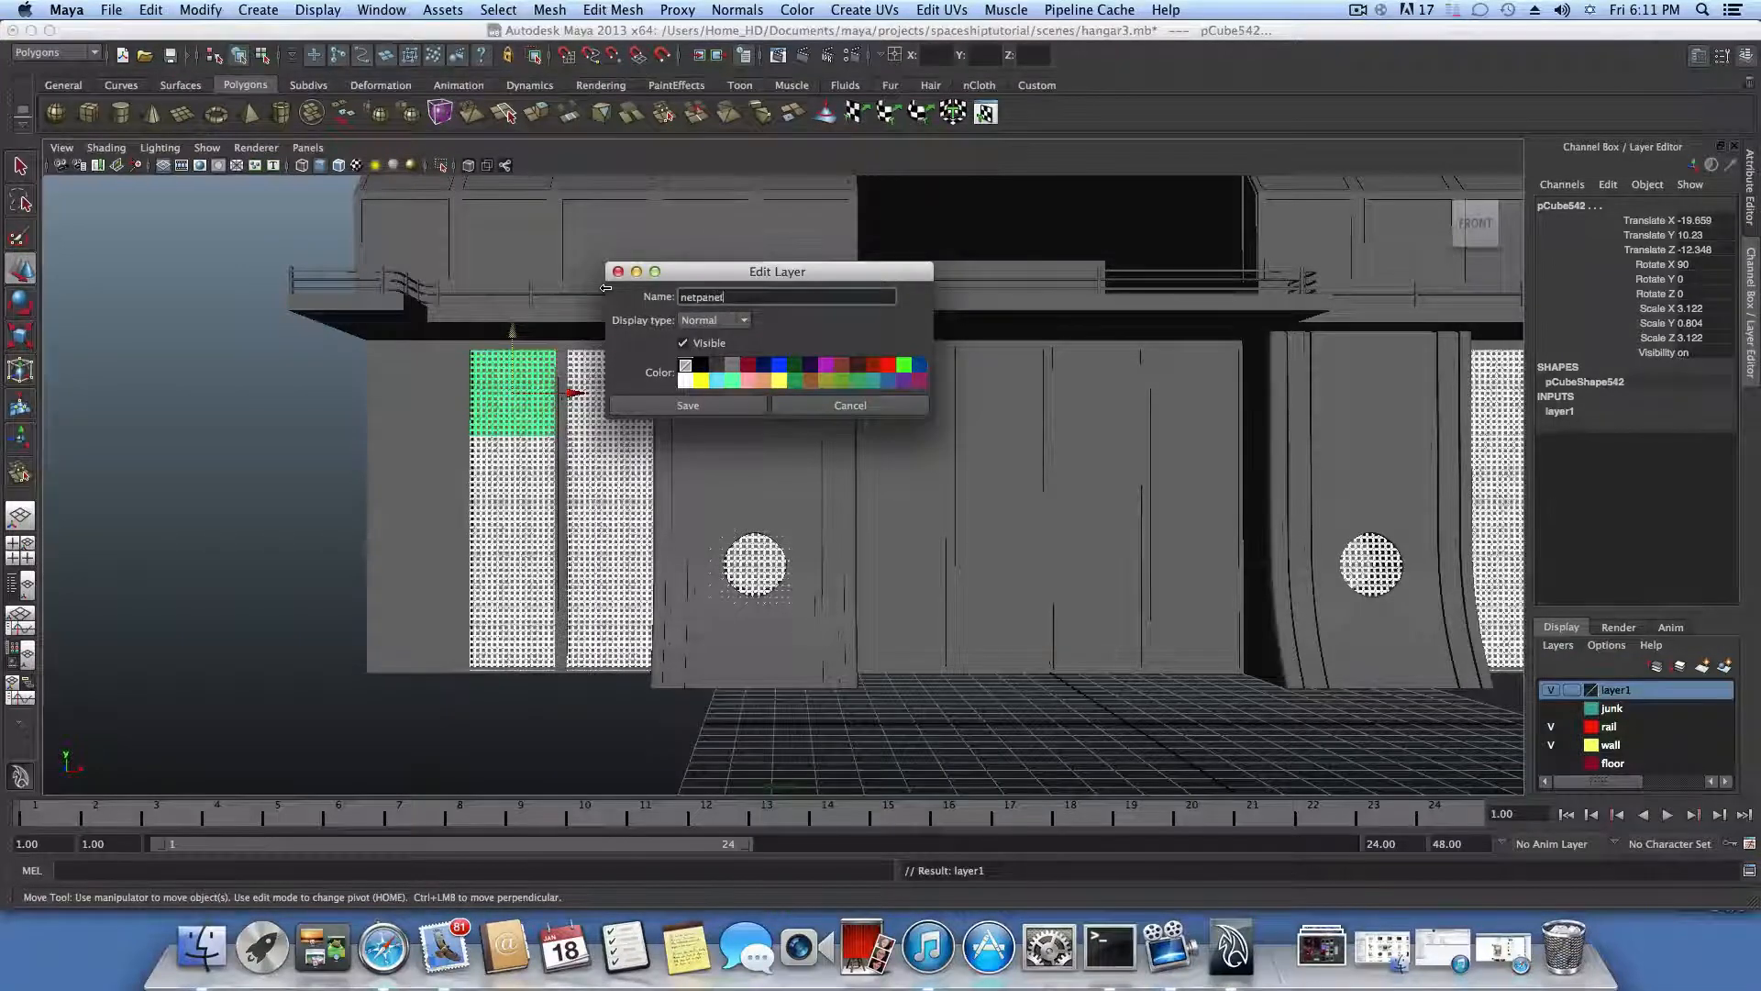
click(718, 406)
click(1550, 690)
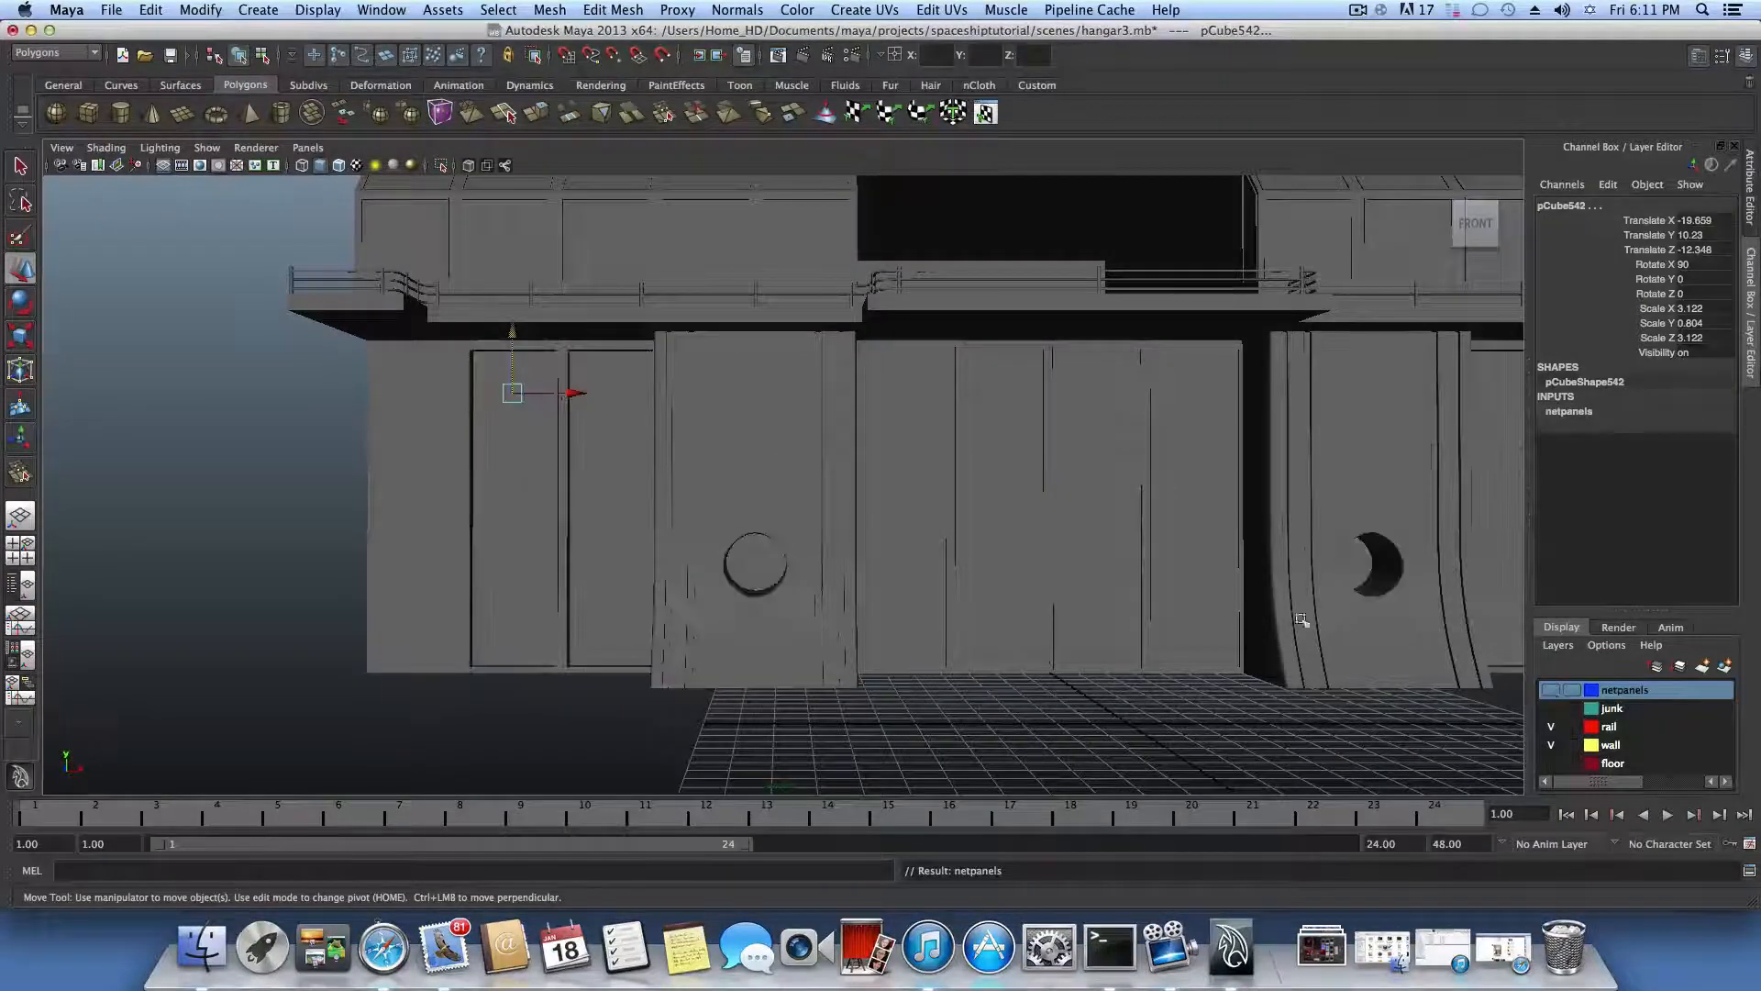
Step: Select both curved pillars and create a new display layer containing them
scroll(1211, 559, down, 5)
alt+drag(1210, 559, 1135, 561)
alt+drag(1213, 556, 1172, 510)
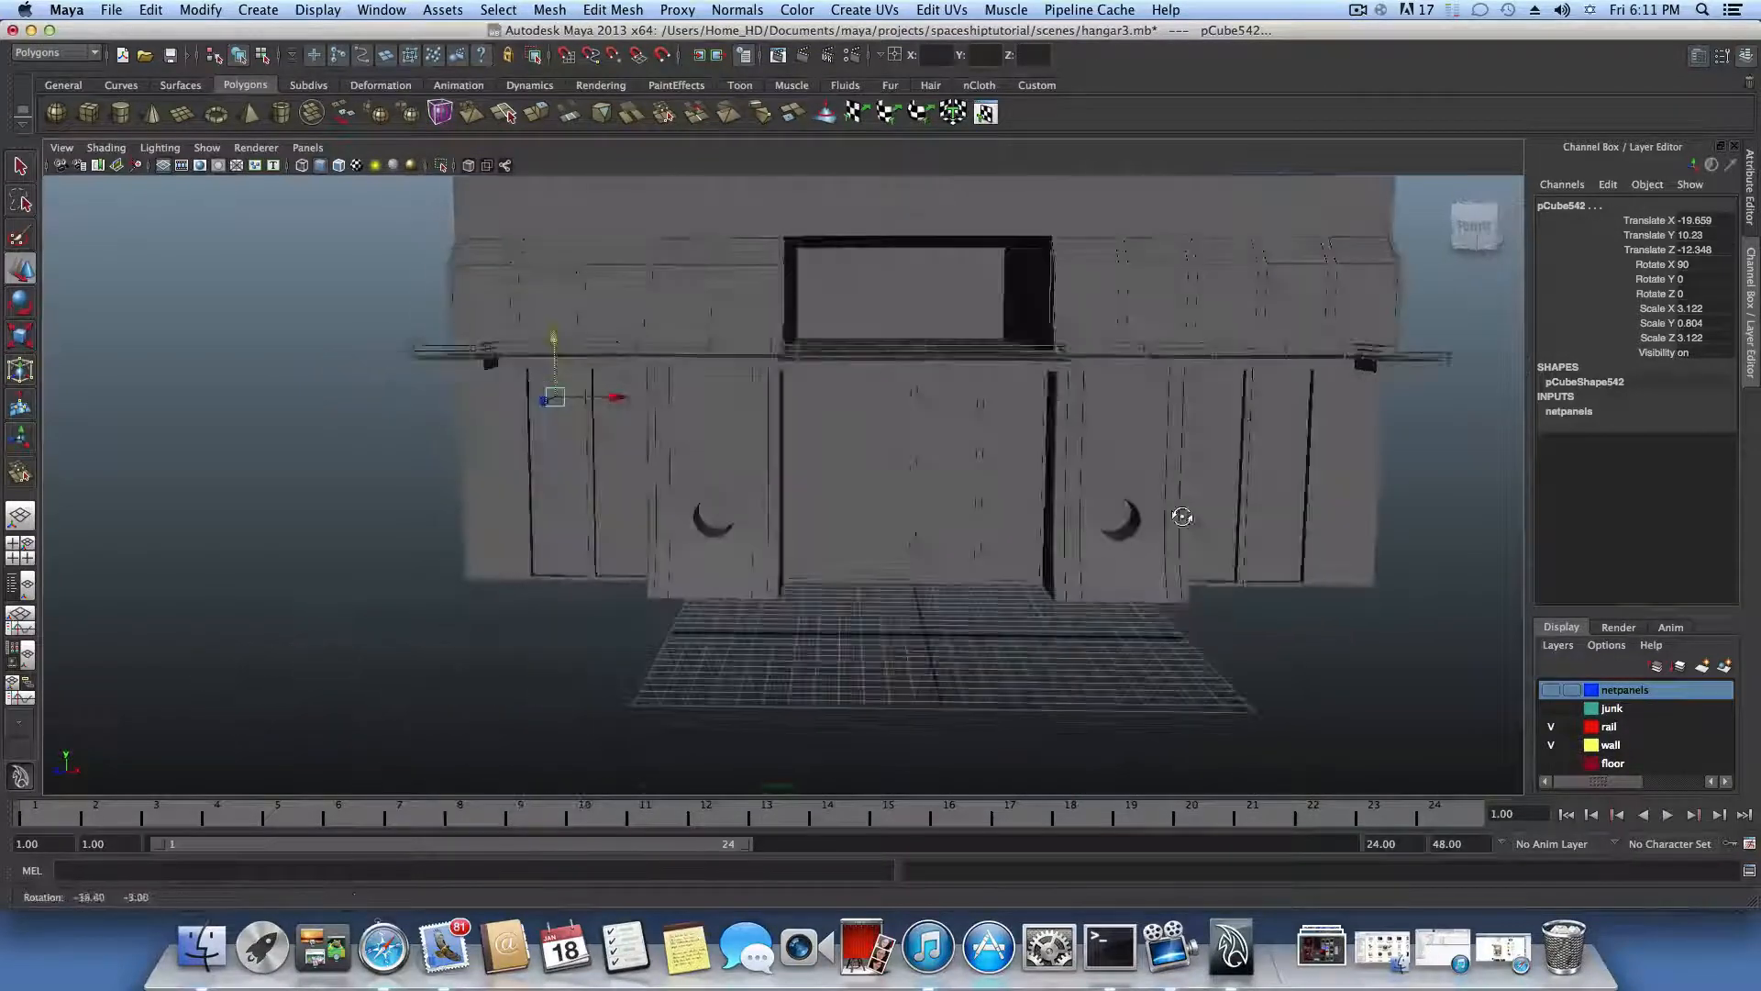
click(1144, 499)
shift+click(754, 468)
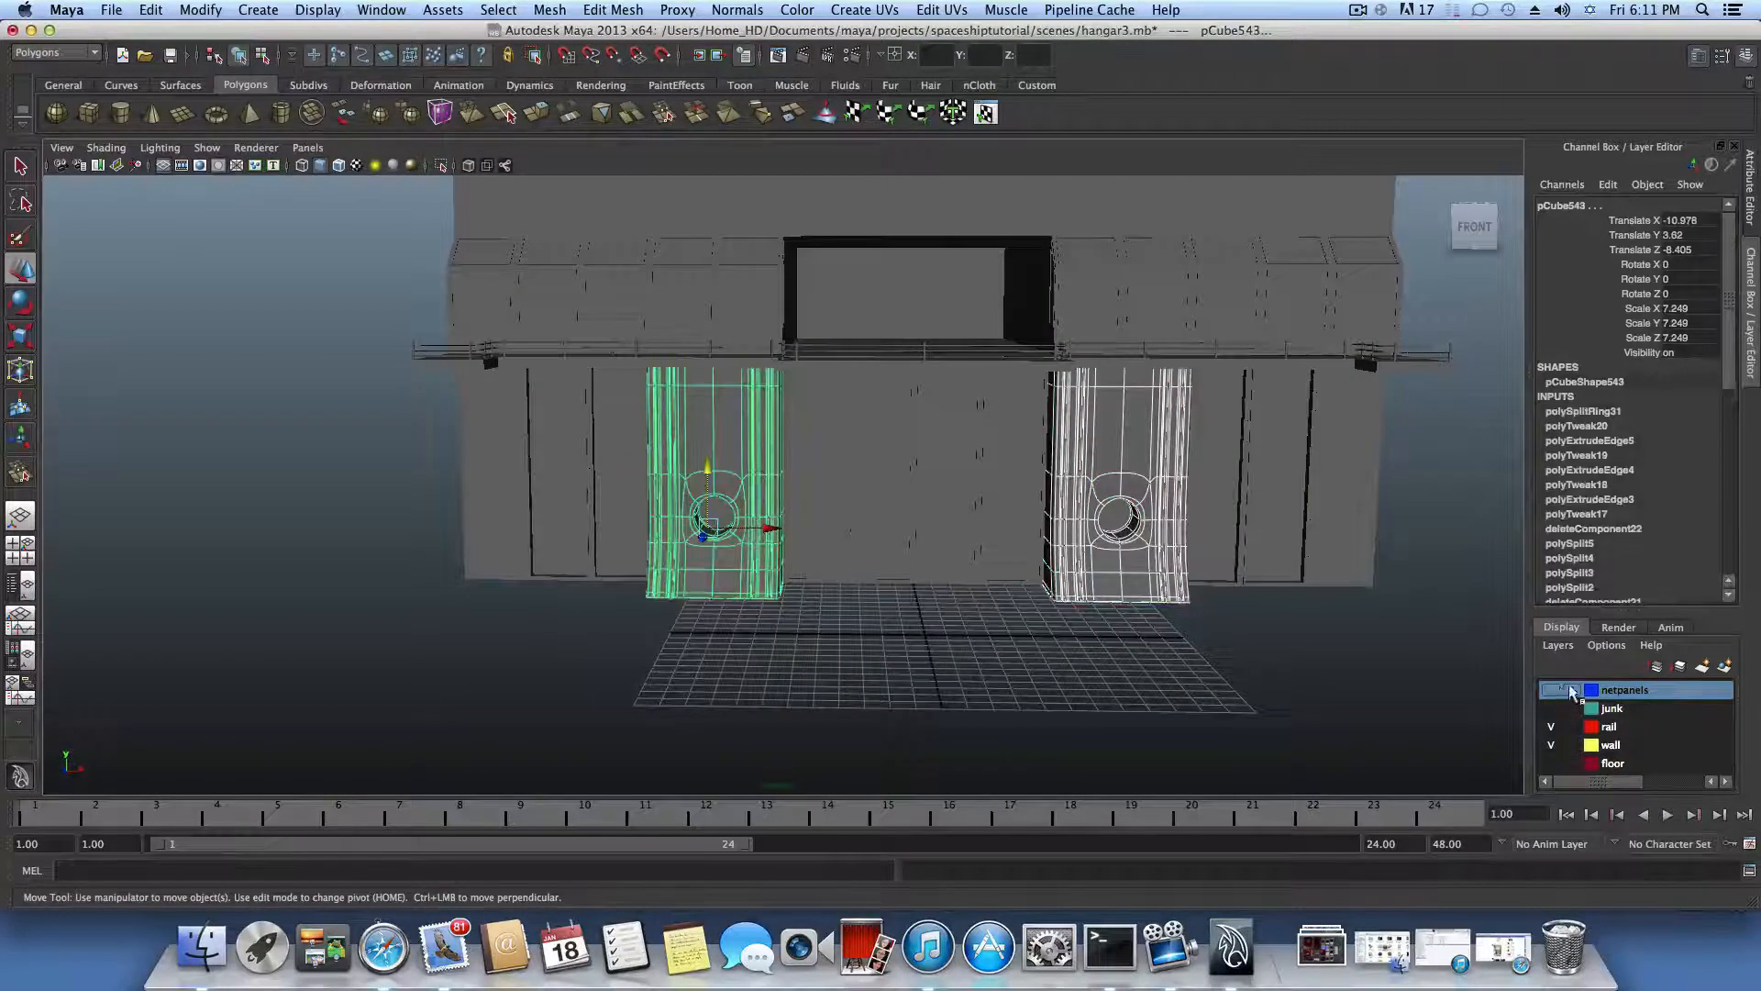
click(1725, 667)
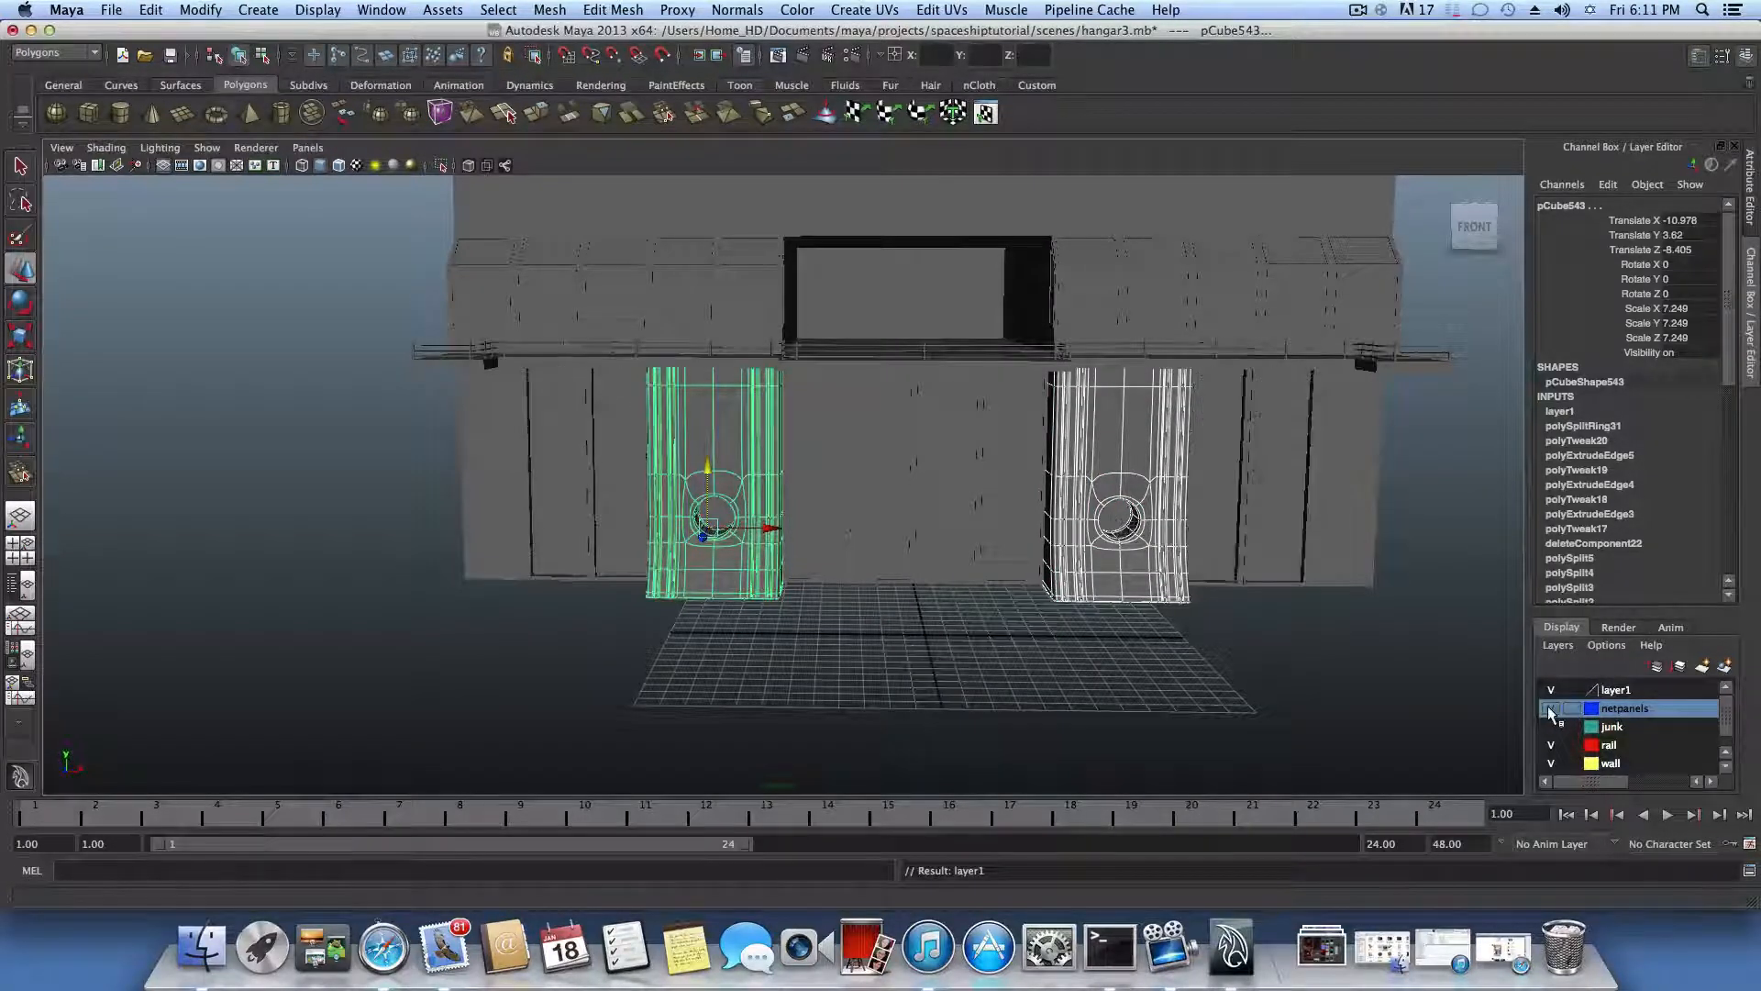
Step: Rename the pillars' new layer supportingwall and give it a light green colour
double_click(1619, 689)
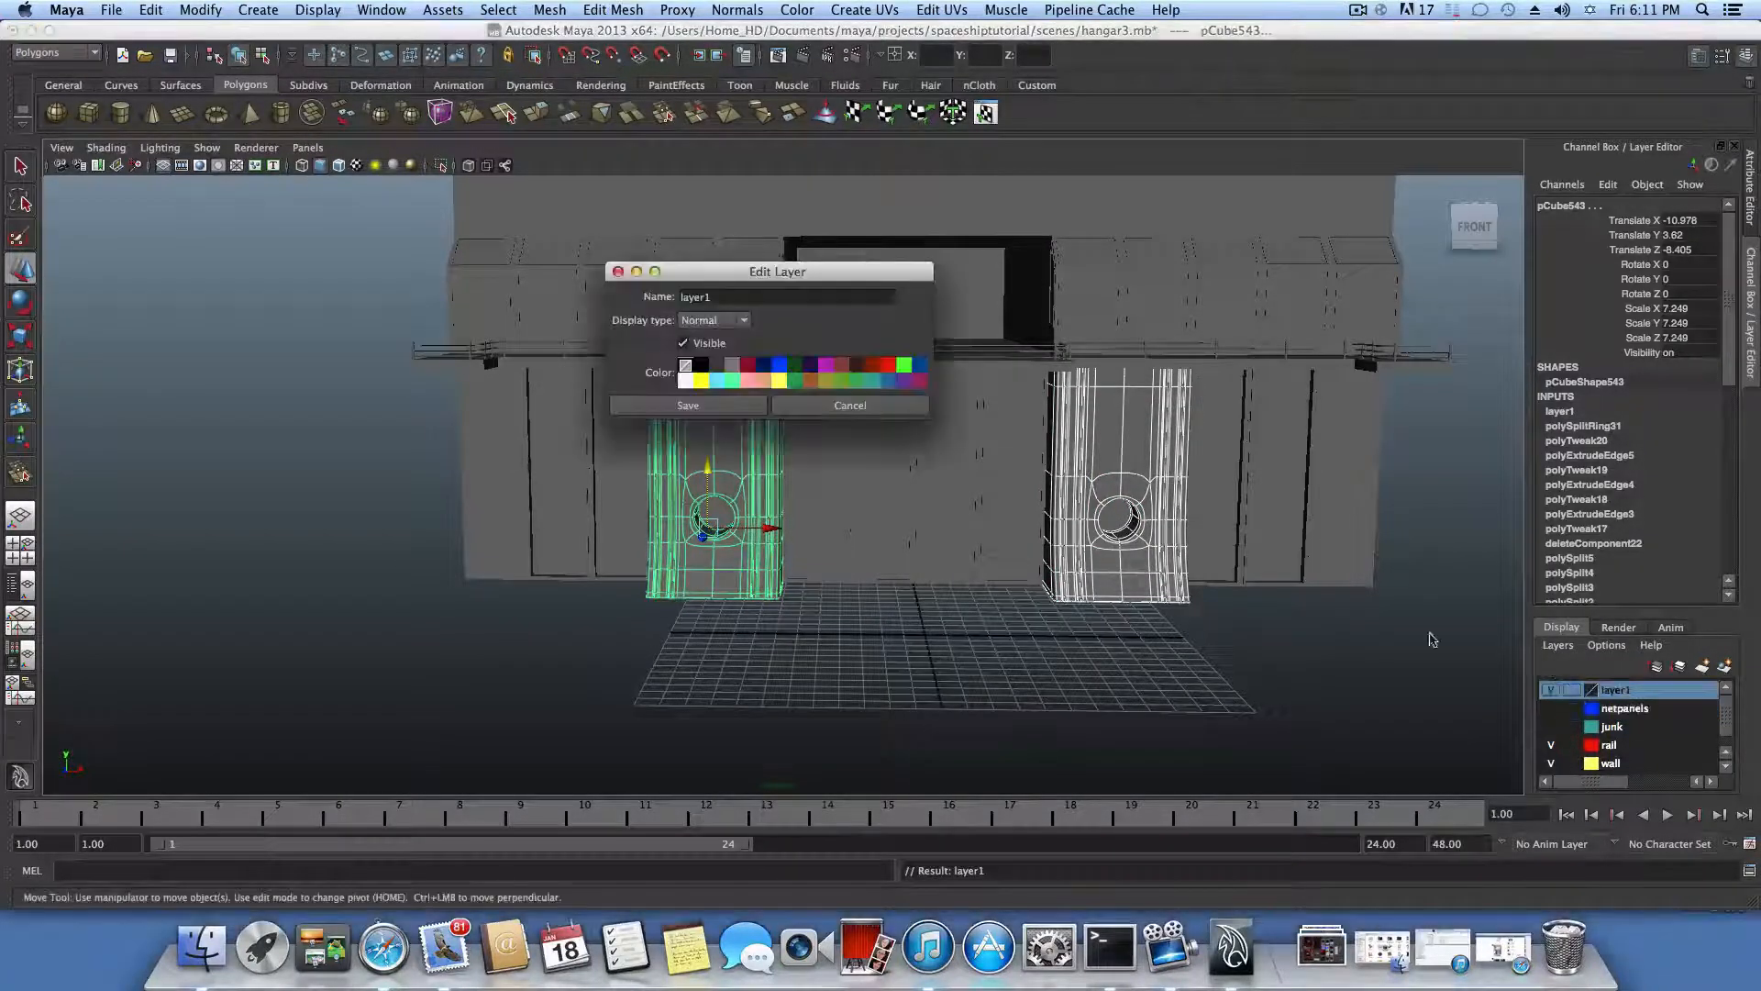
double_click(734, 297)
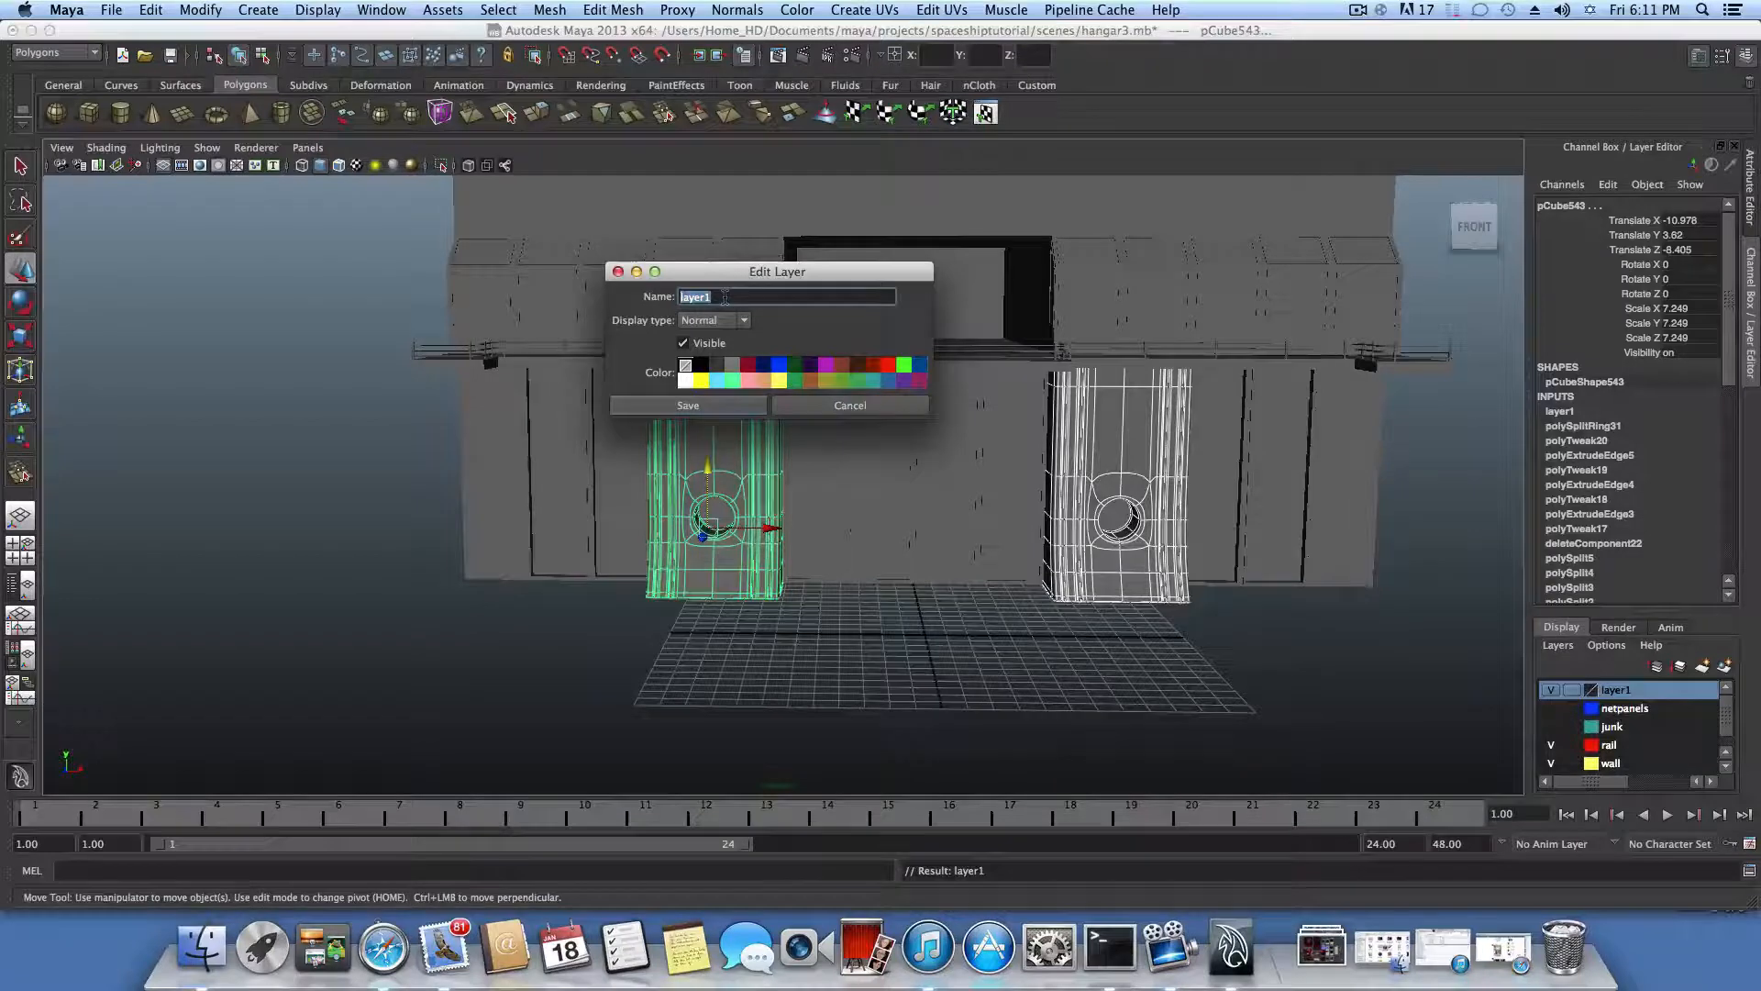
text(supp)
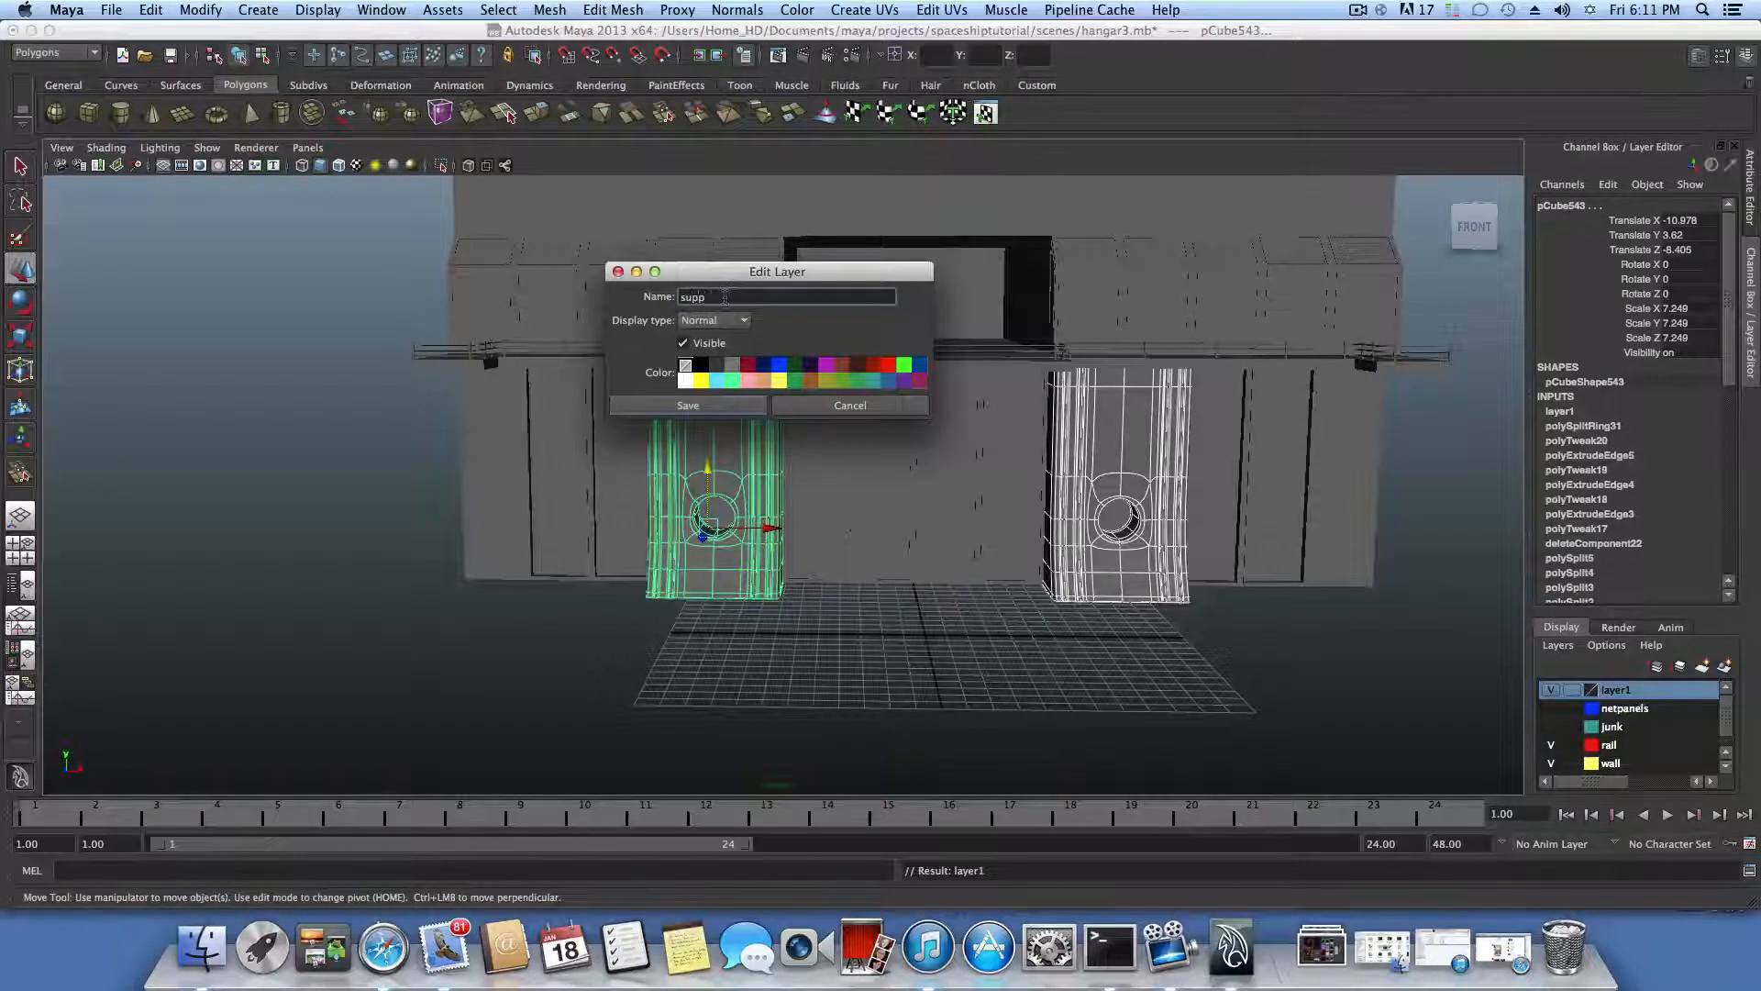
text(ortingwall)
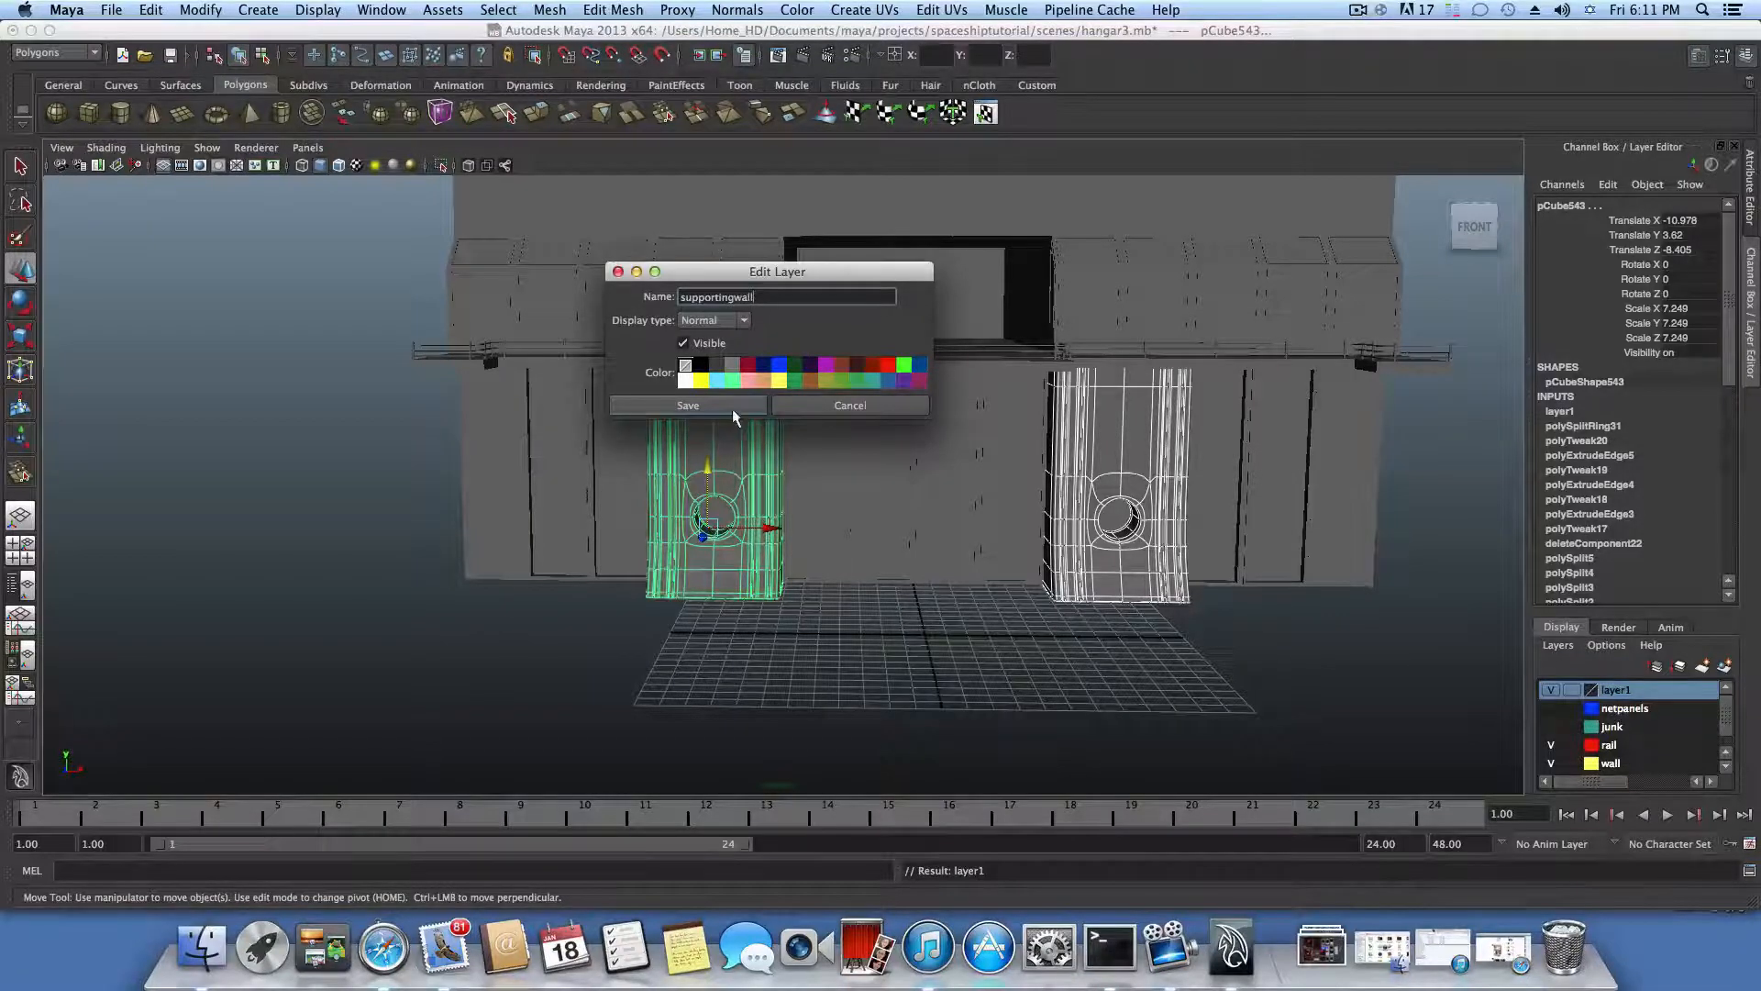
click(732, 379)
click(737, 403)
Step: Hide the supportingwall layer so that only the wall and railing are displayed
alt+drag(750, 402, 835, 413)
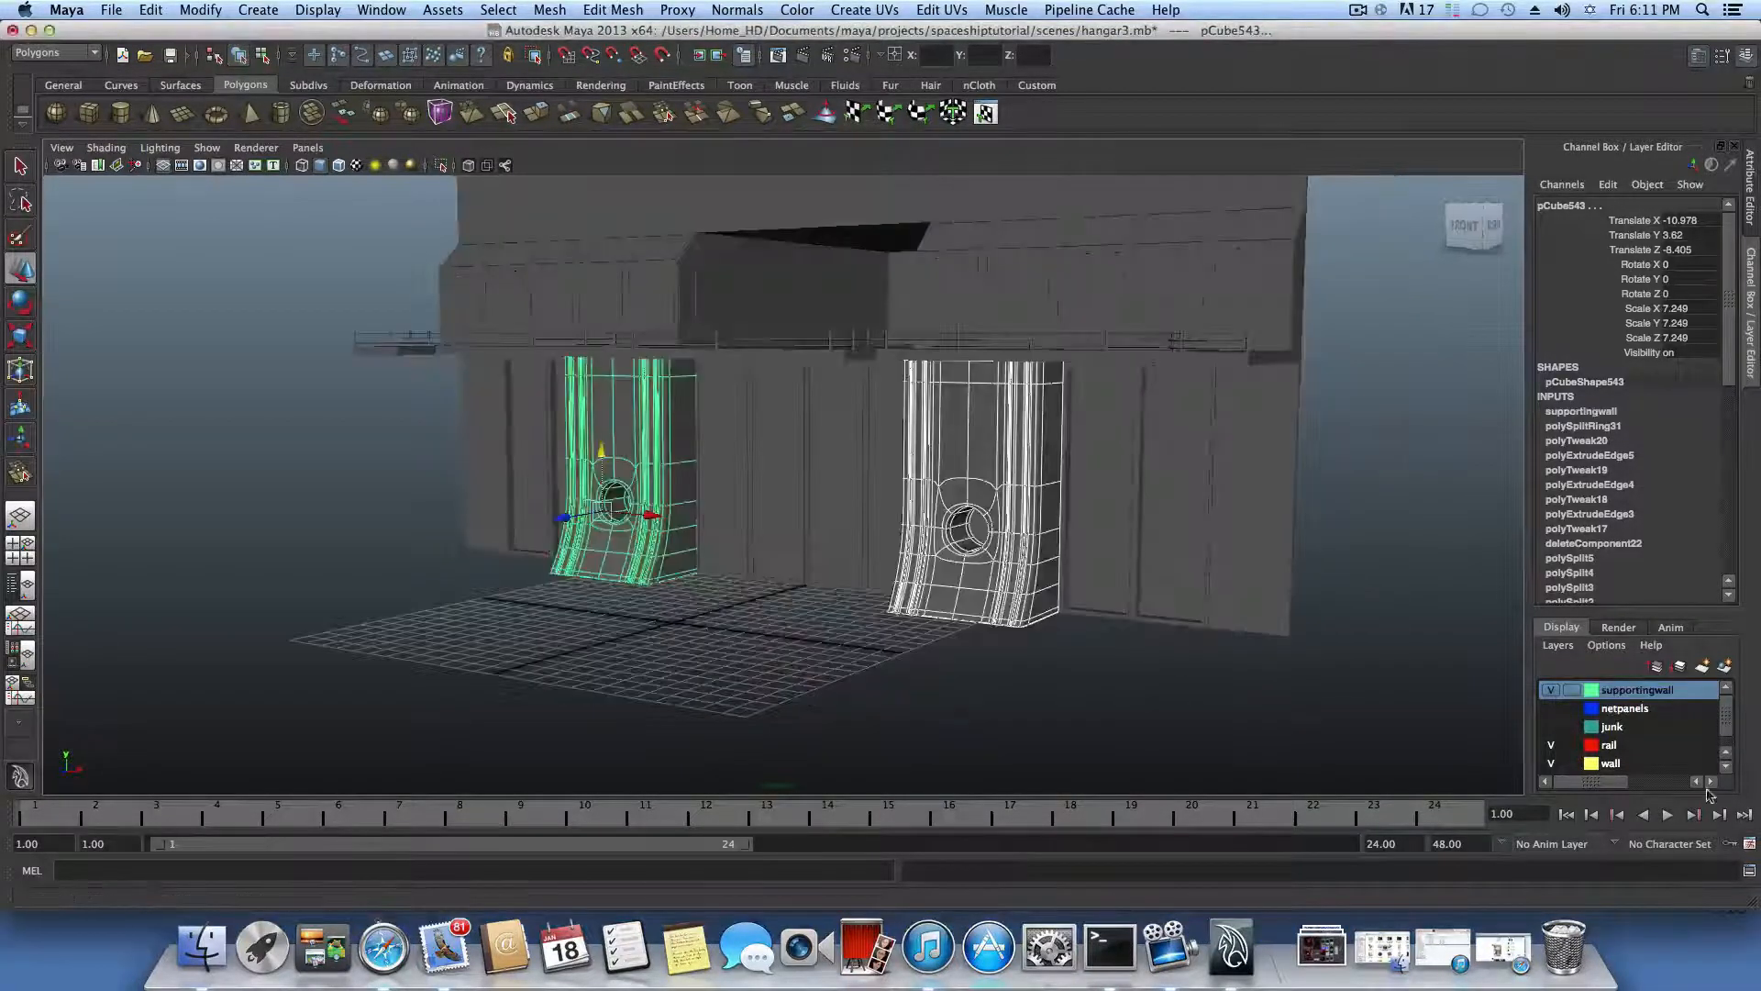
alt+drag(888, 597, 840, 603)
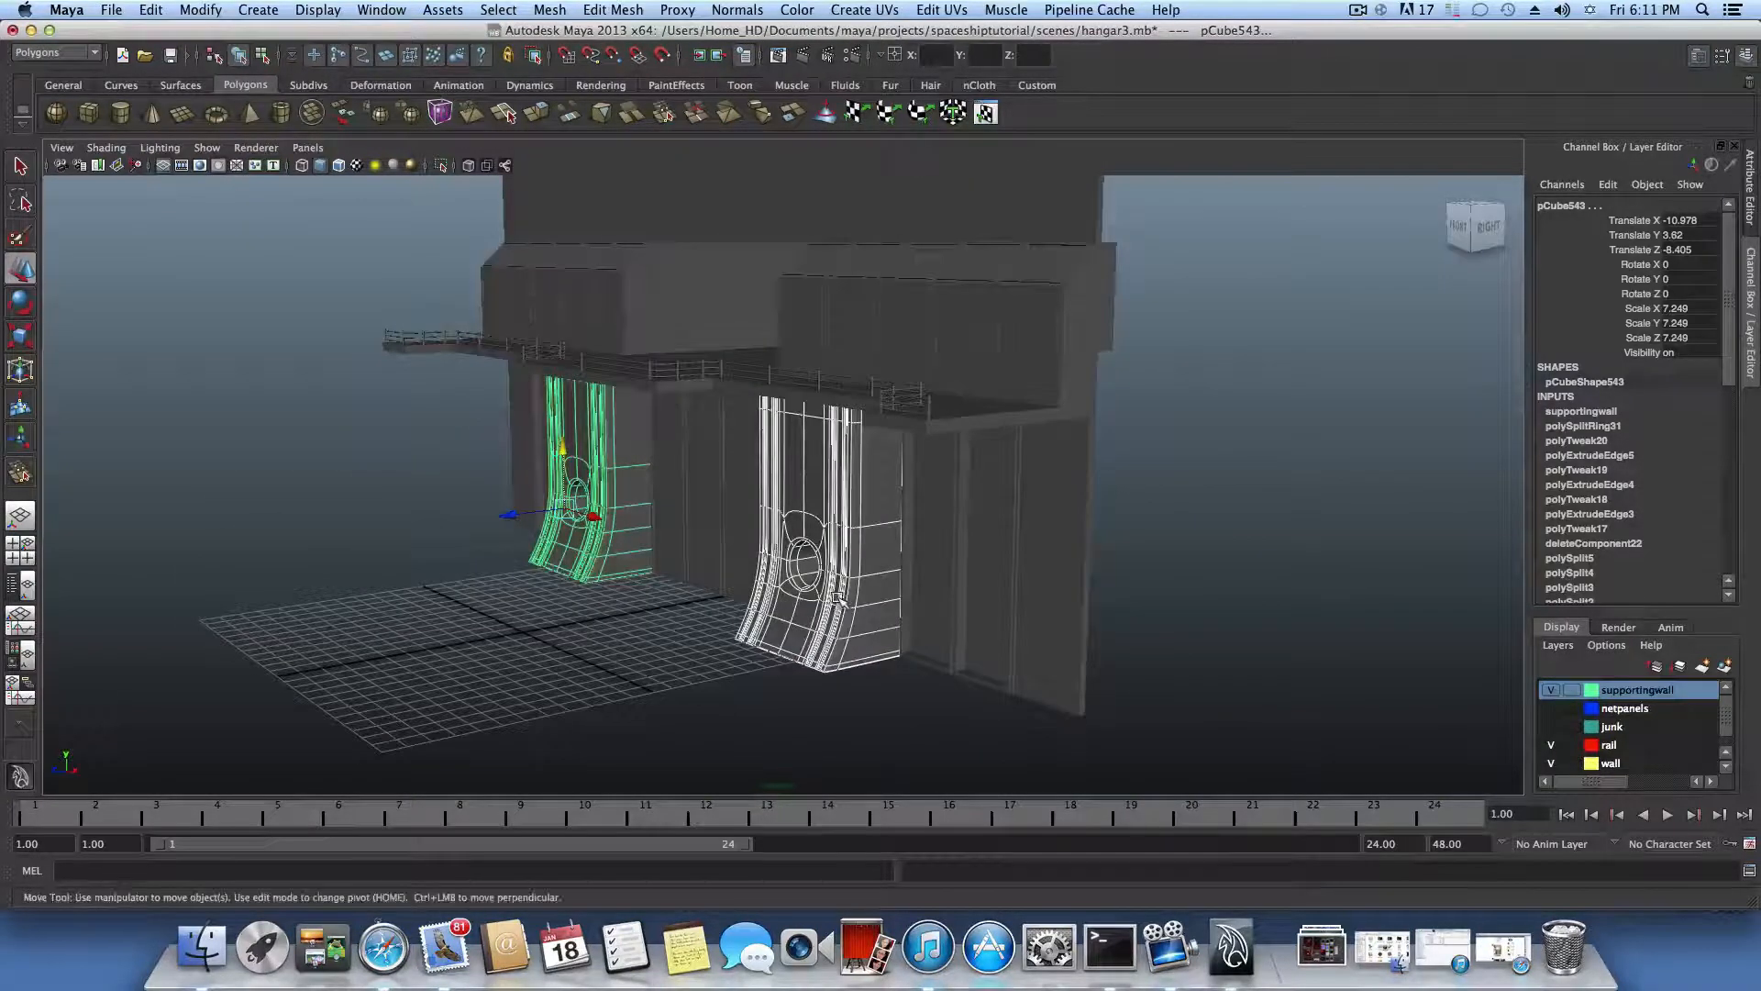
click(1549, 690)
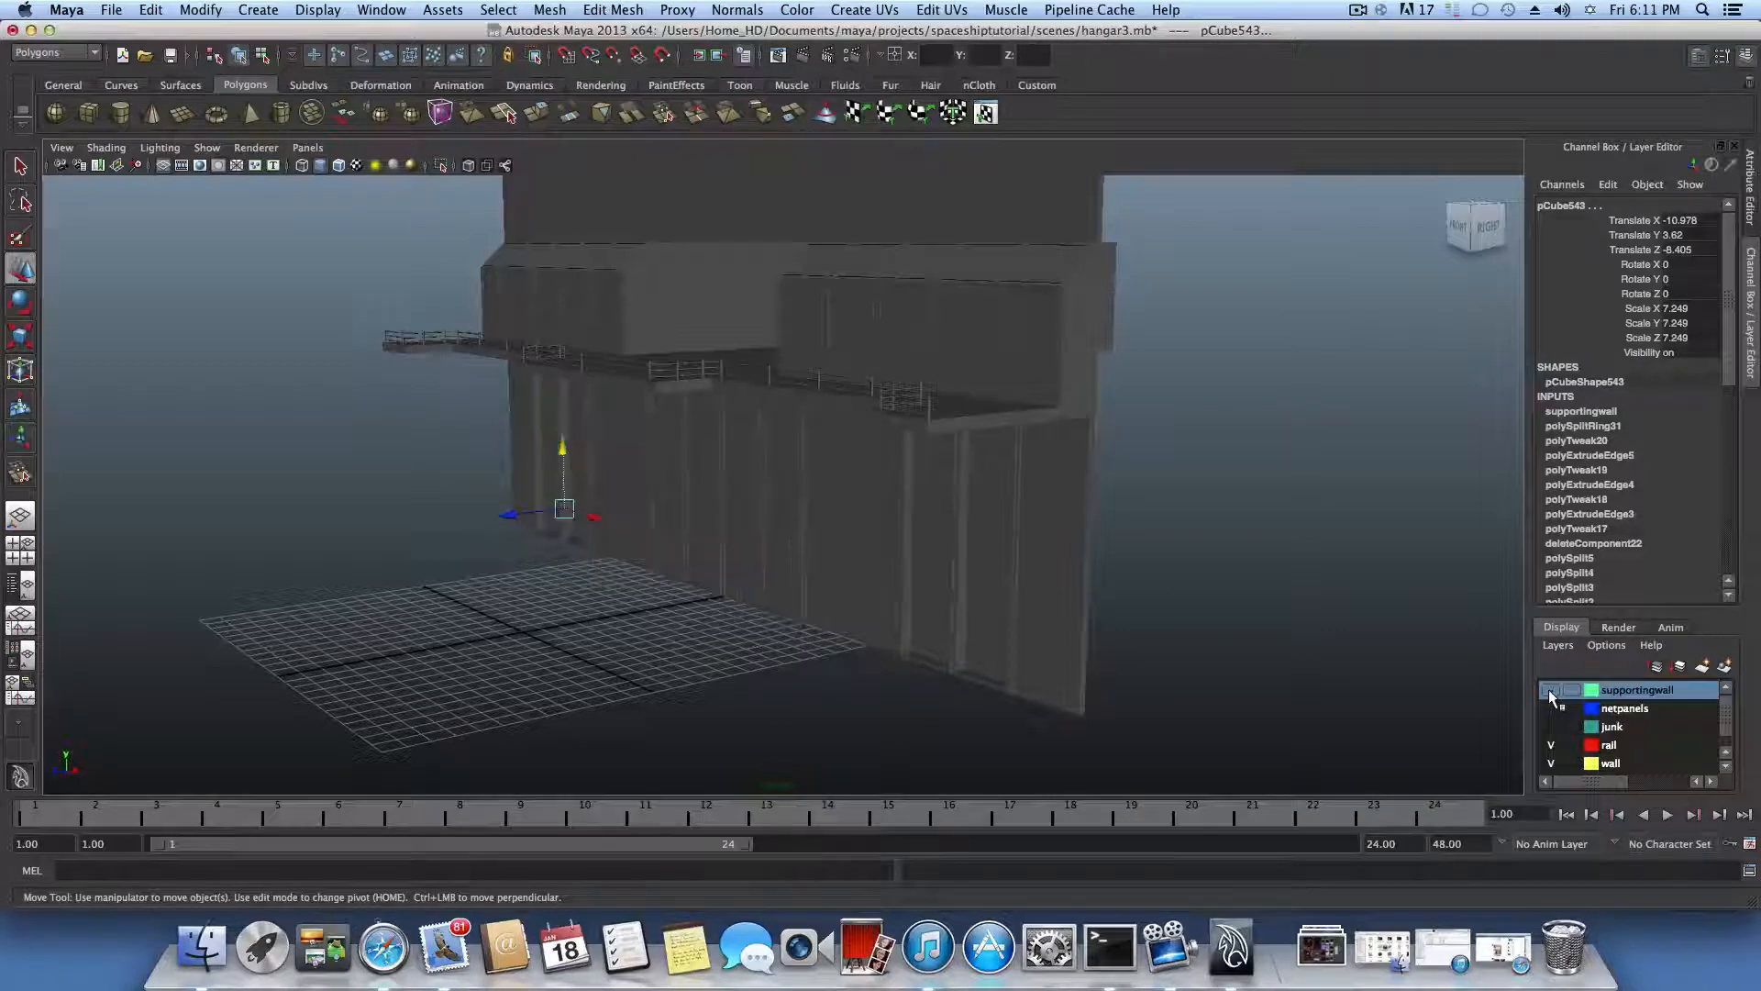
alt+drag(930, 553, 1328, 709)
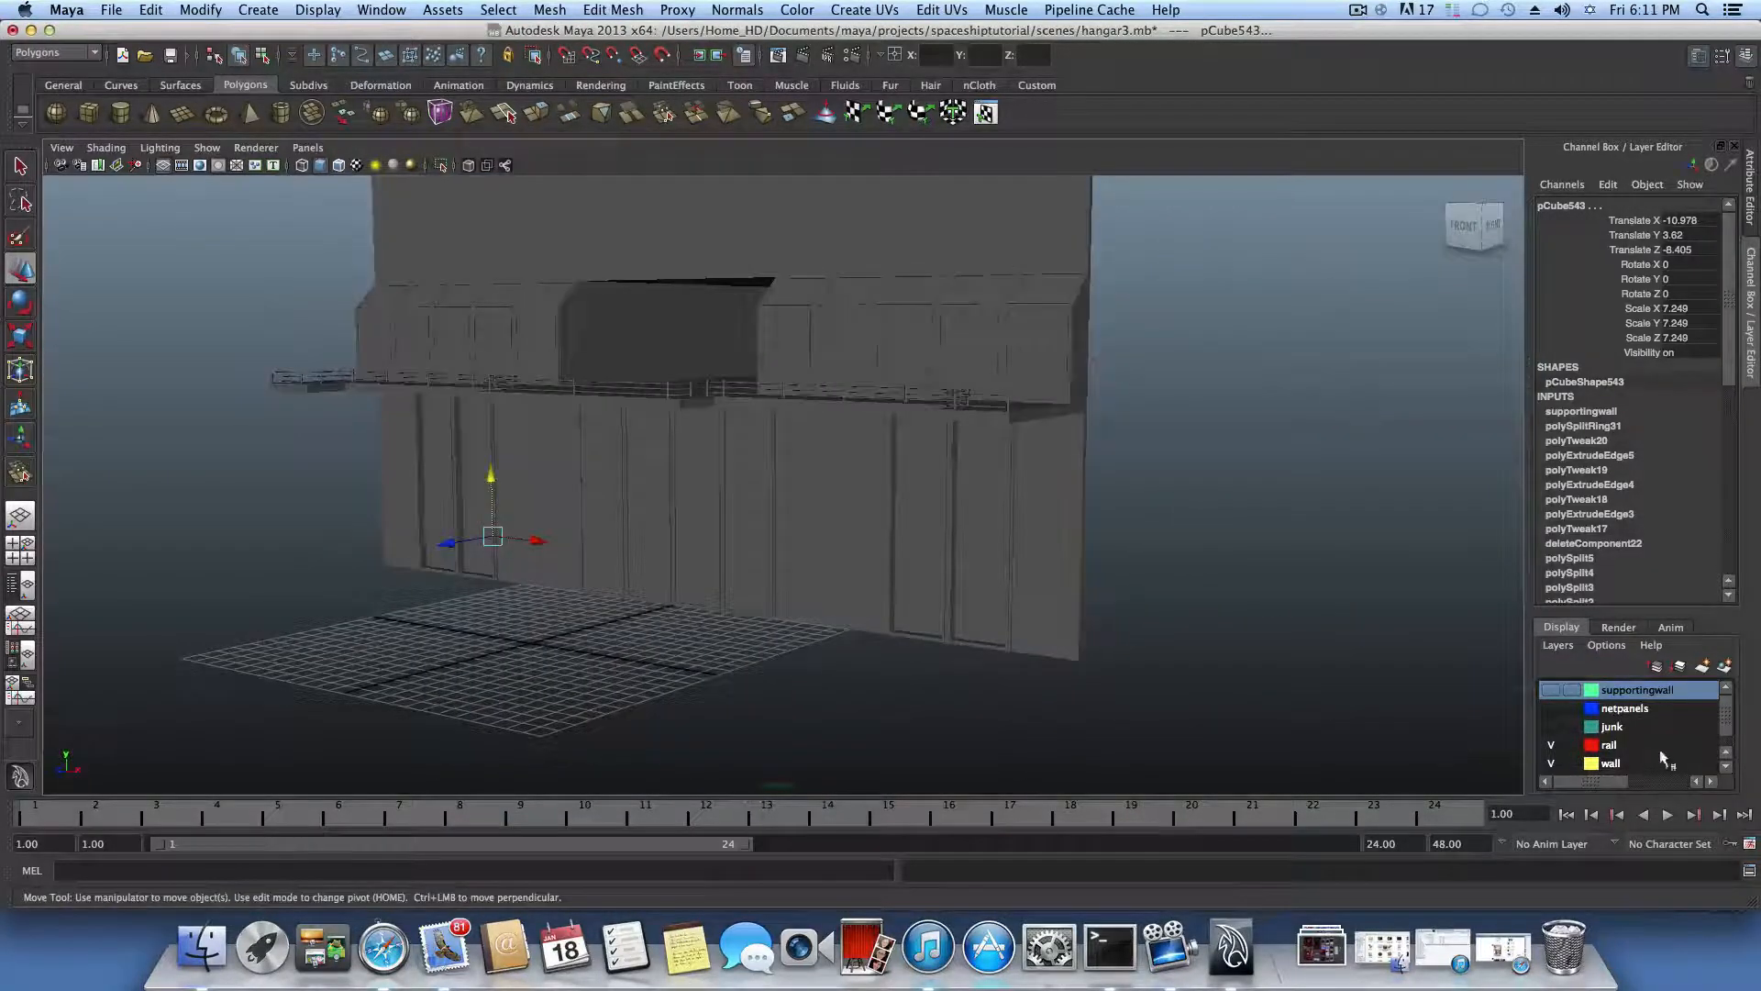
alt+drag(750, 570, 1127, 587)
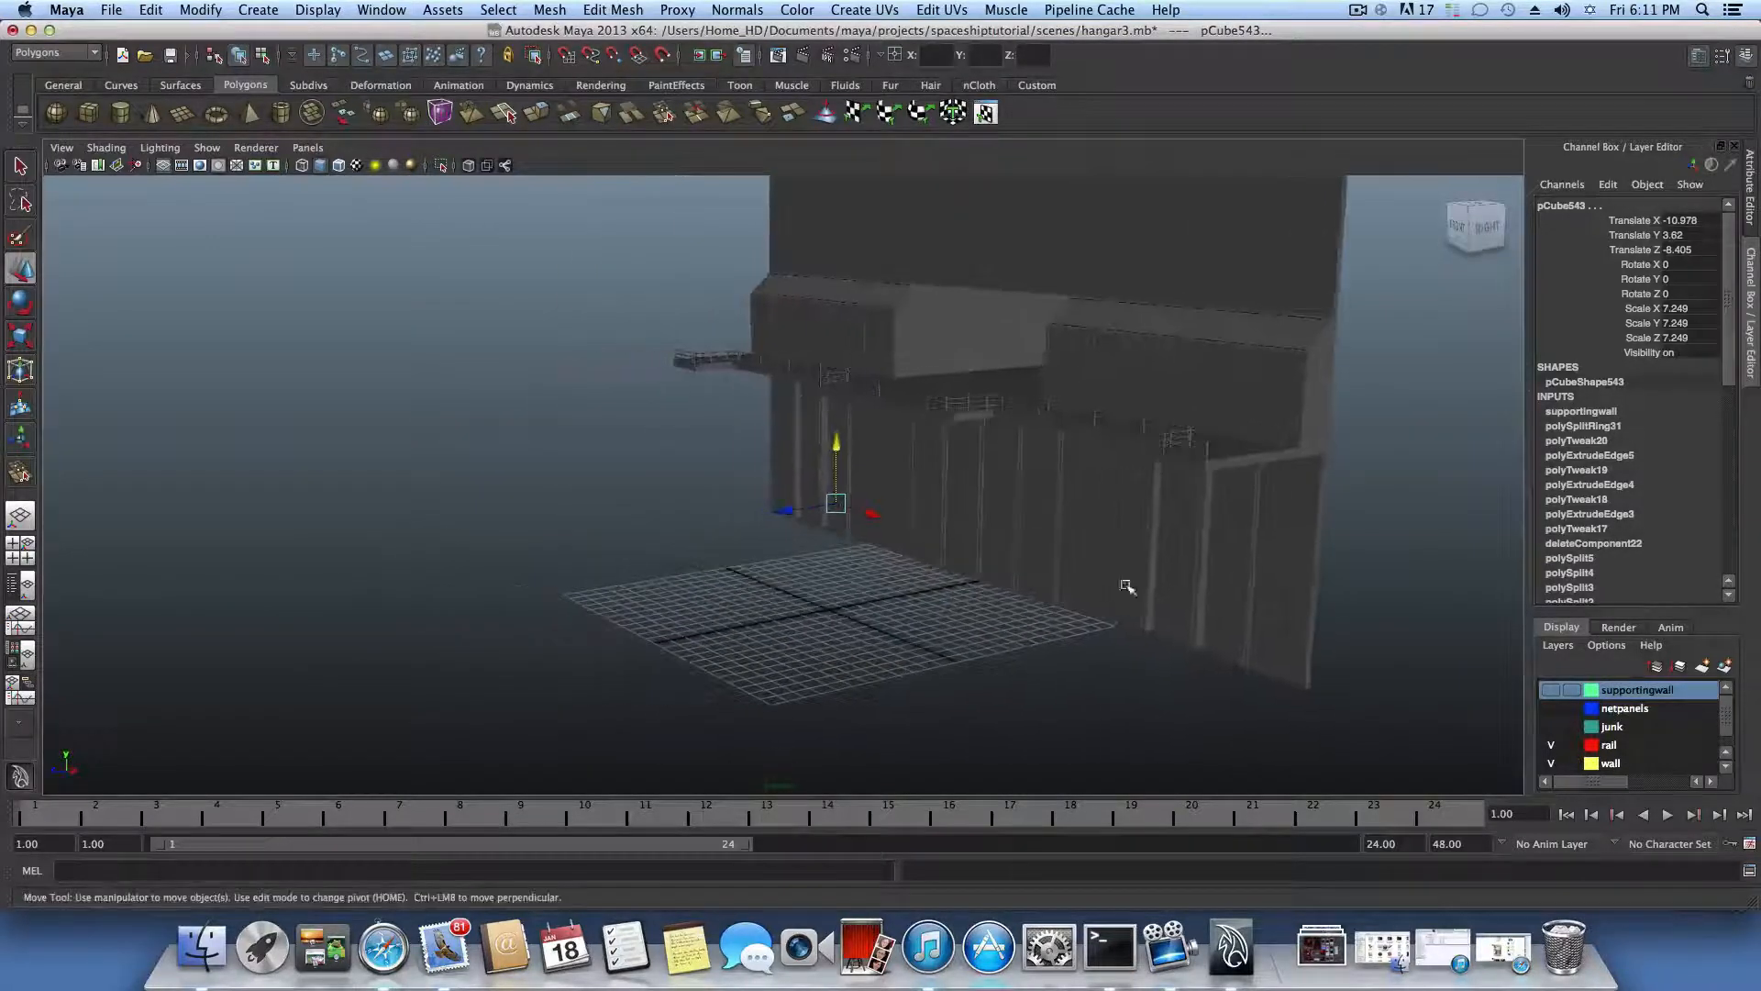
alt+drag(1022, 613, 1048, 651)
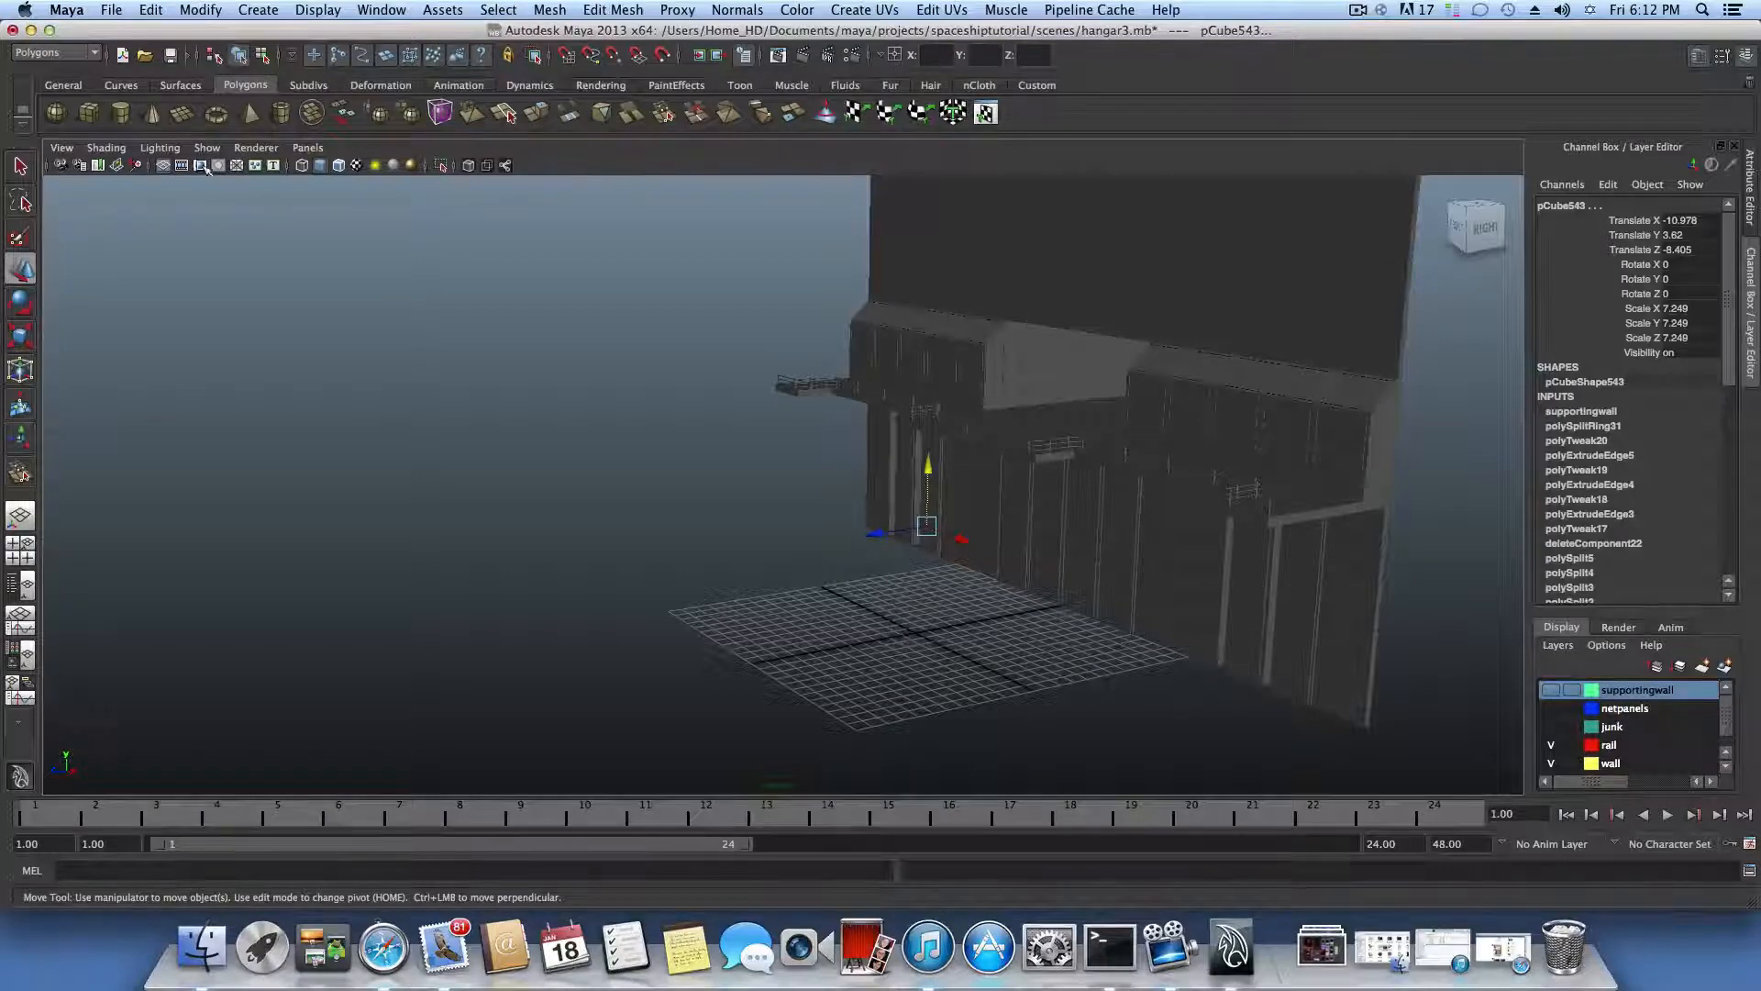
Step: Create a polygon cube at the grid origin and frame it closely for modelling
click(88, 118)
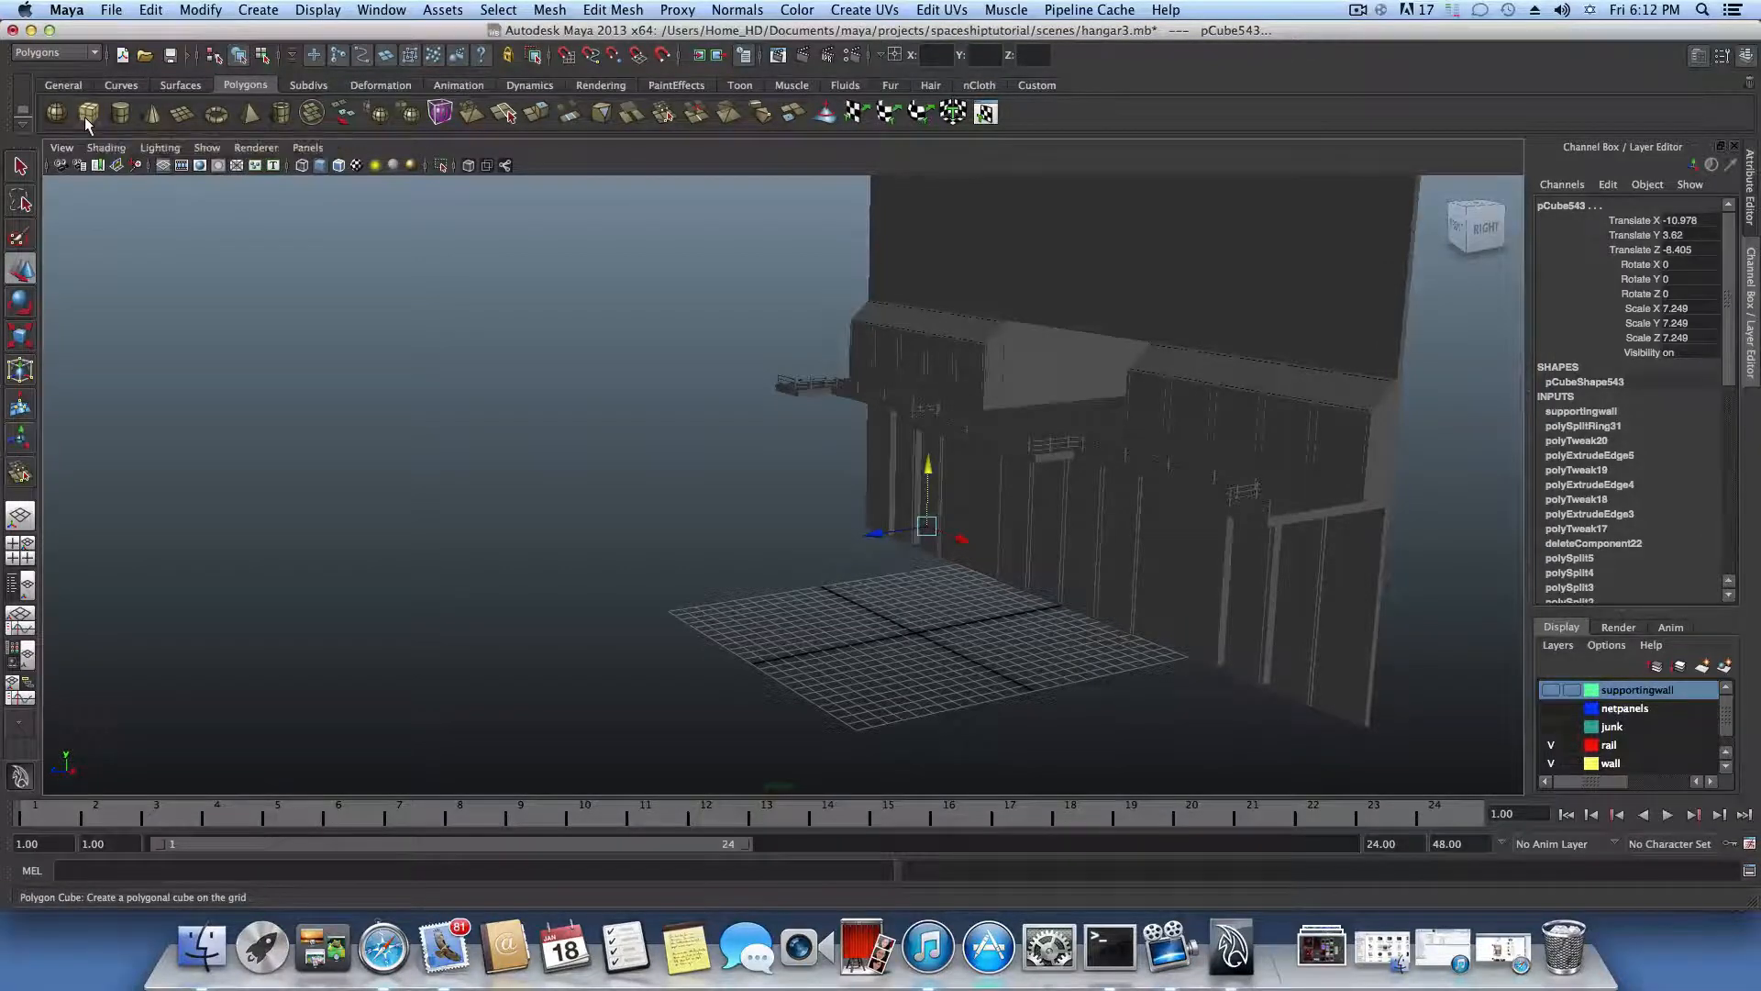
alt+right_drag(569, 480, 412, 392)
alt+middle_drag(412, 392, 303, 344)
alt+right_drag(573, 414, 947, 531)
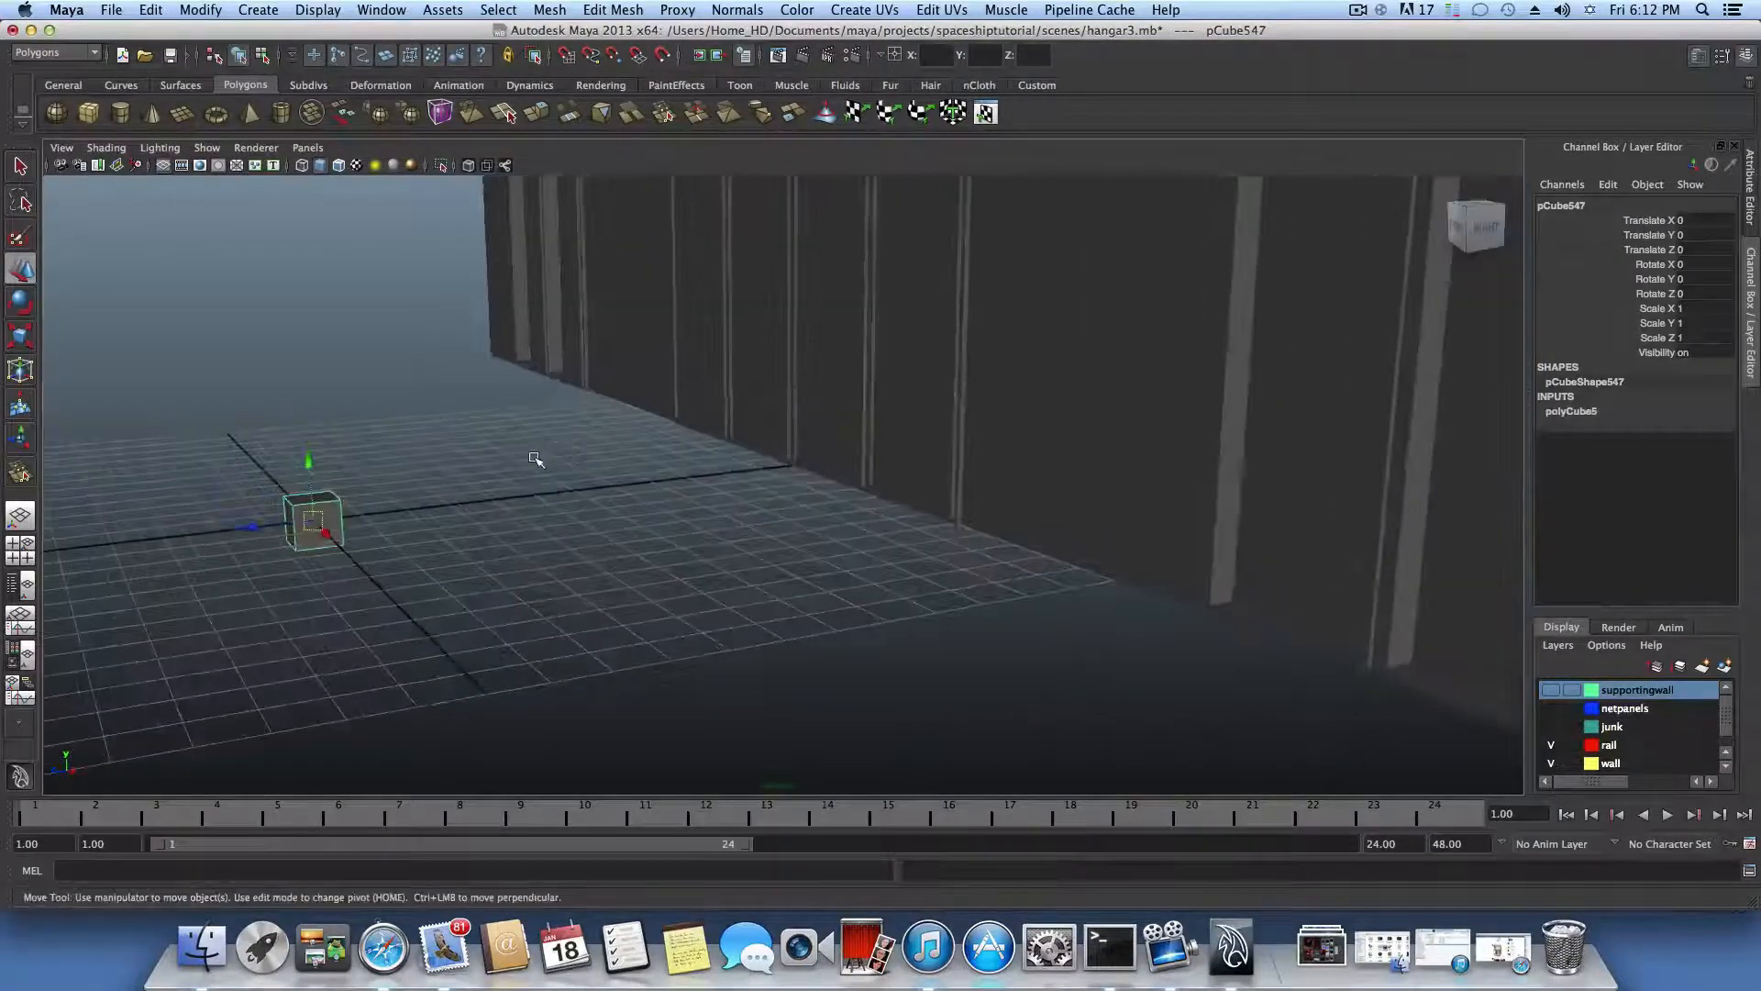
alt+drag(538, 459, 606, 459)
alt+middle_drag(564, 445, 738, 417)
alt+right_drag(586, 514, 747, 559)
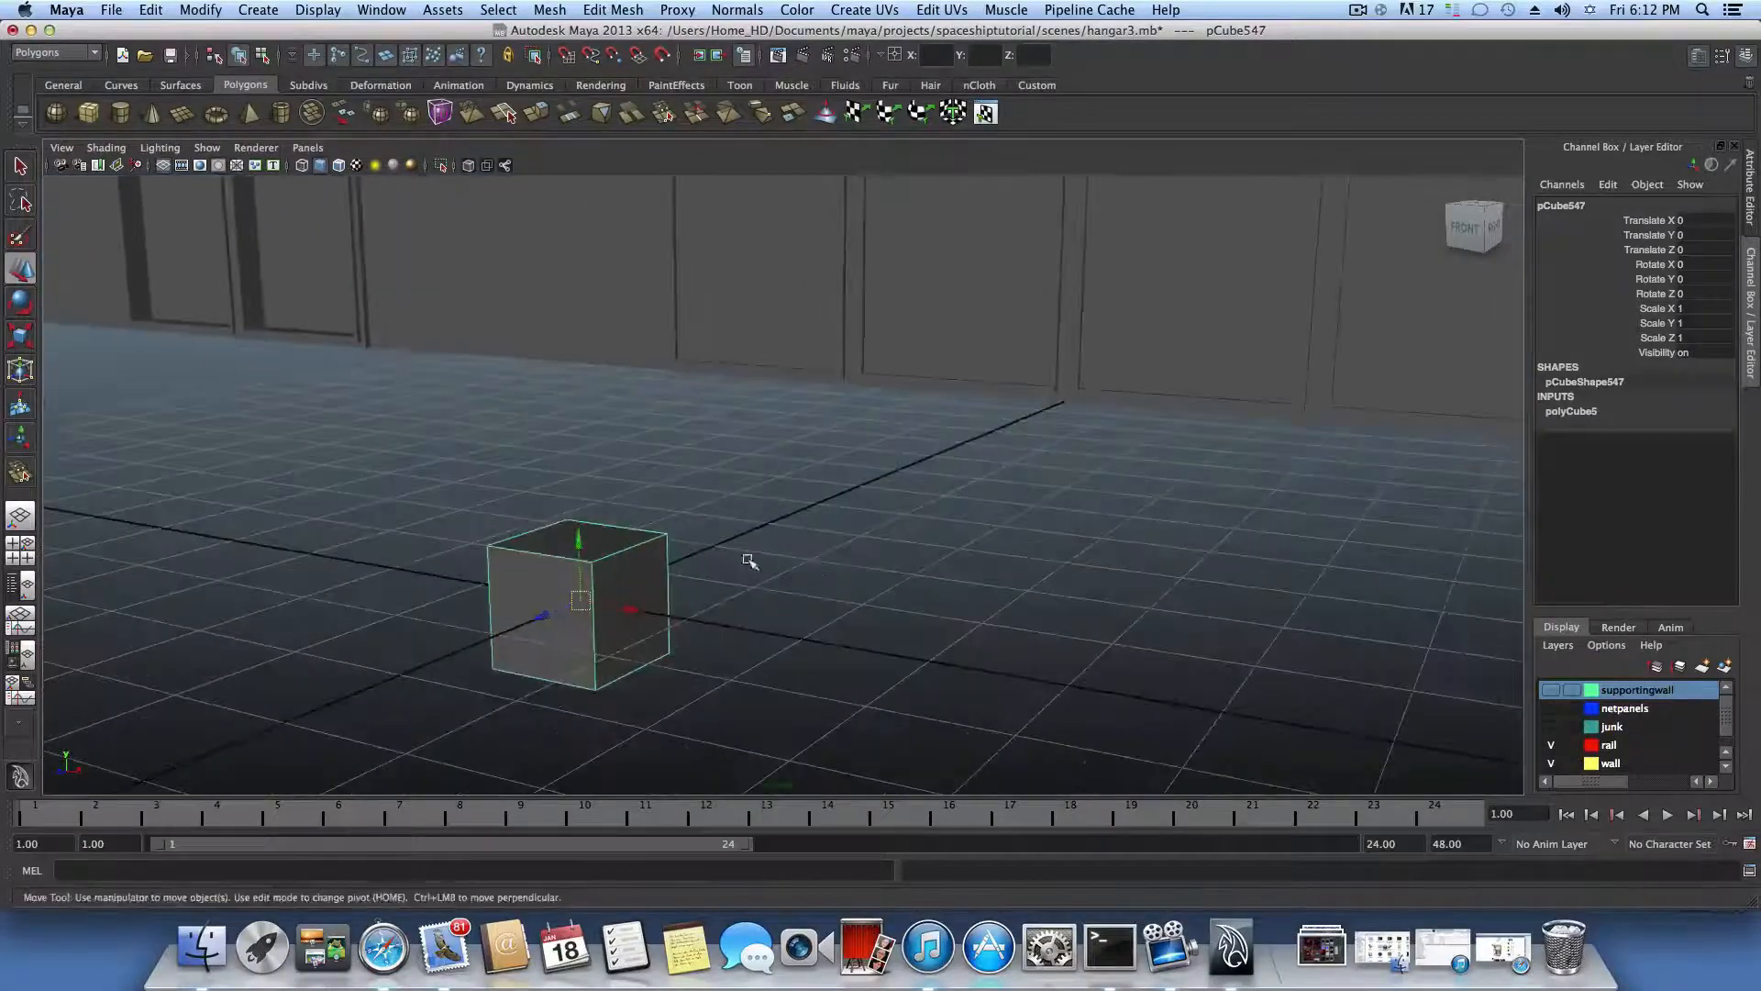
alt+middle_drag(746, 558, 876, 523)
Step: Extrude the cube's top and bottom faces outward by about 0.174
right_click(765, 495)
right_drag(765, 496, 765, 538)
click(765, 498)
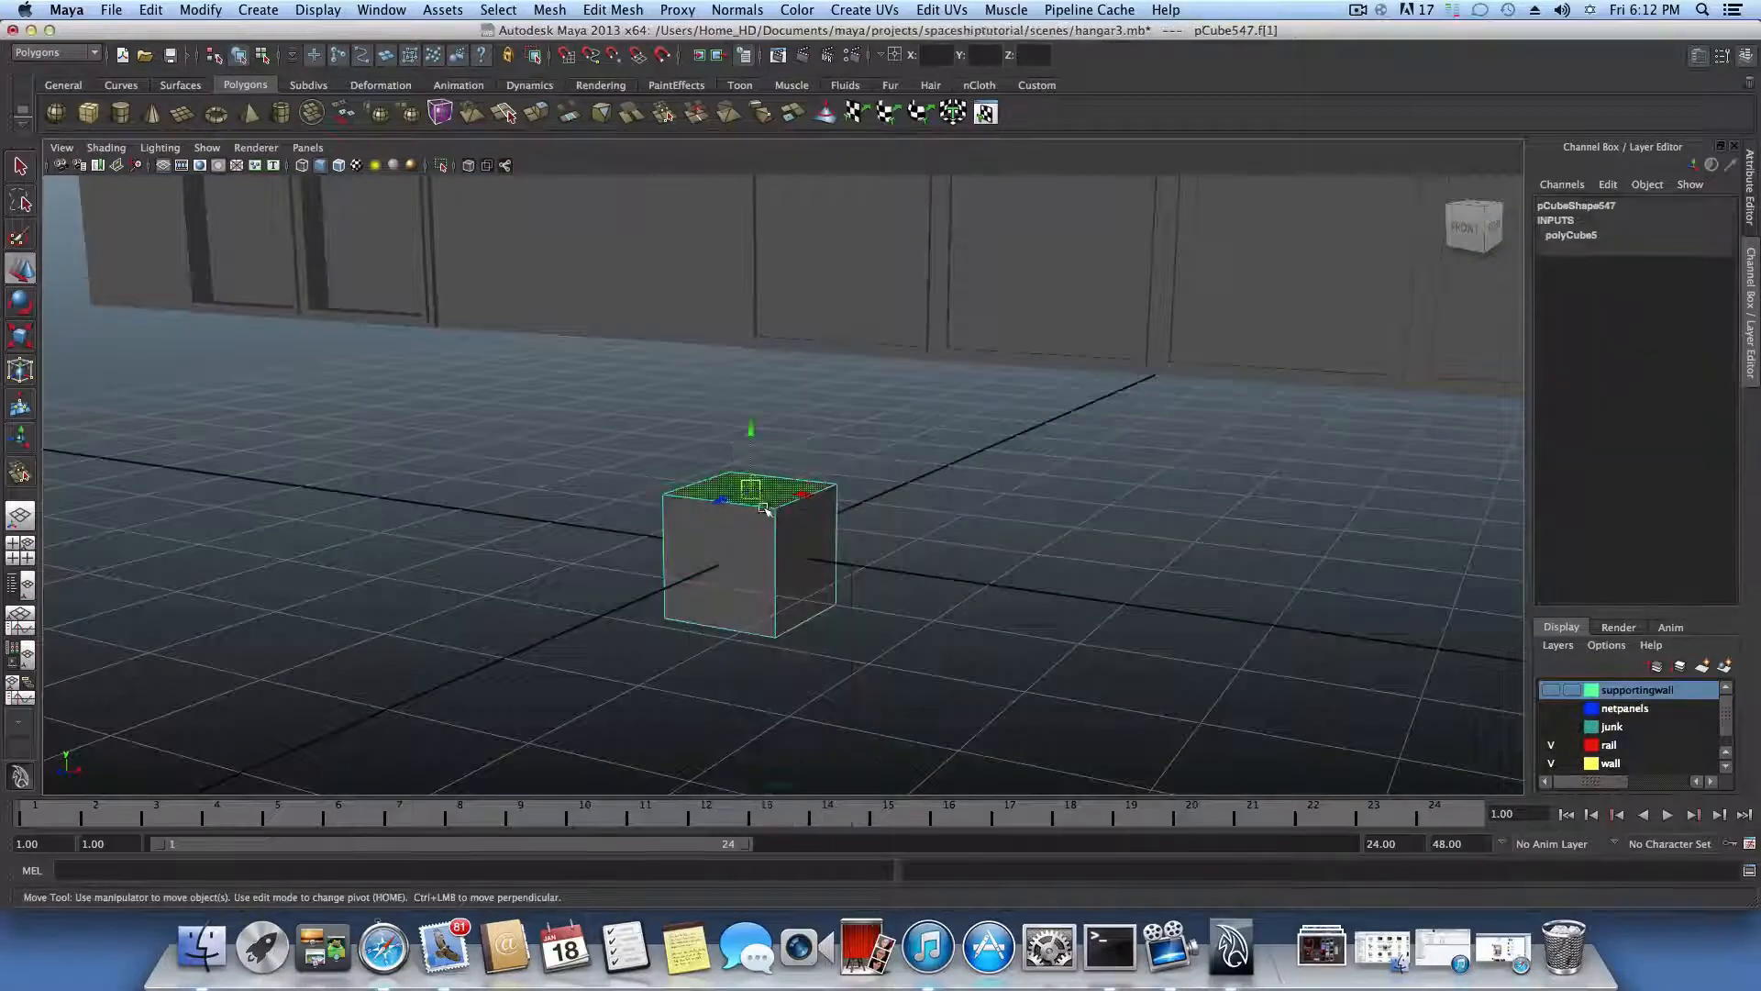
alt+drag(762, 550, 729, 401)
alt+drag(731, 223, 774, 355)
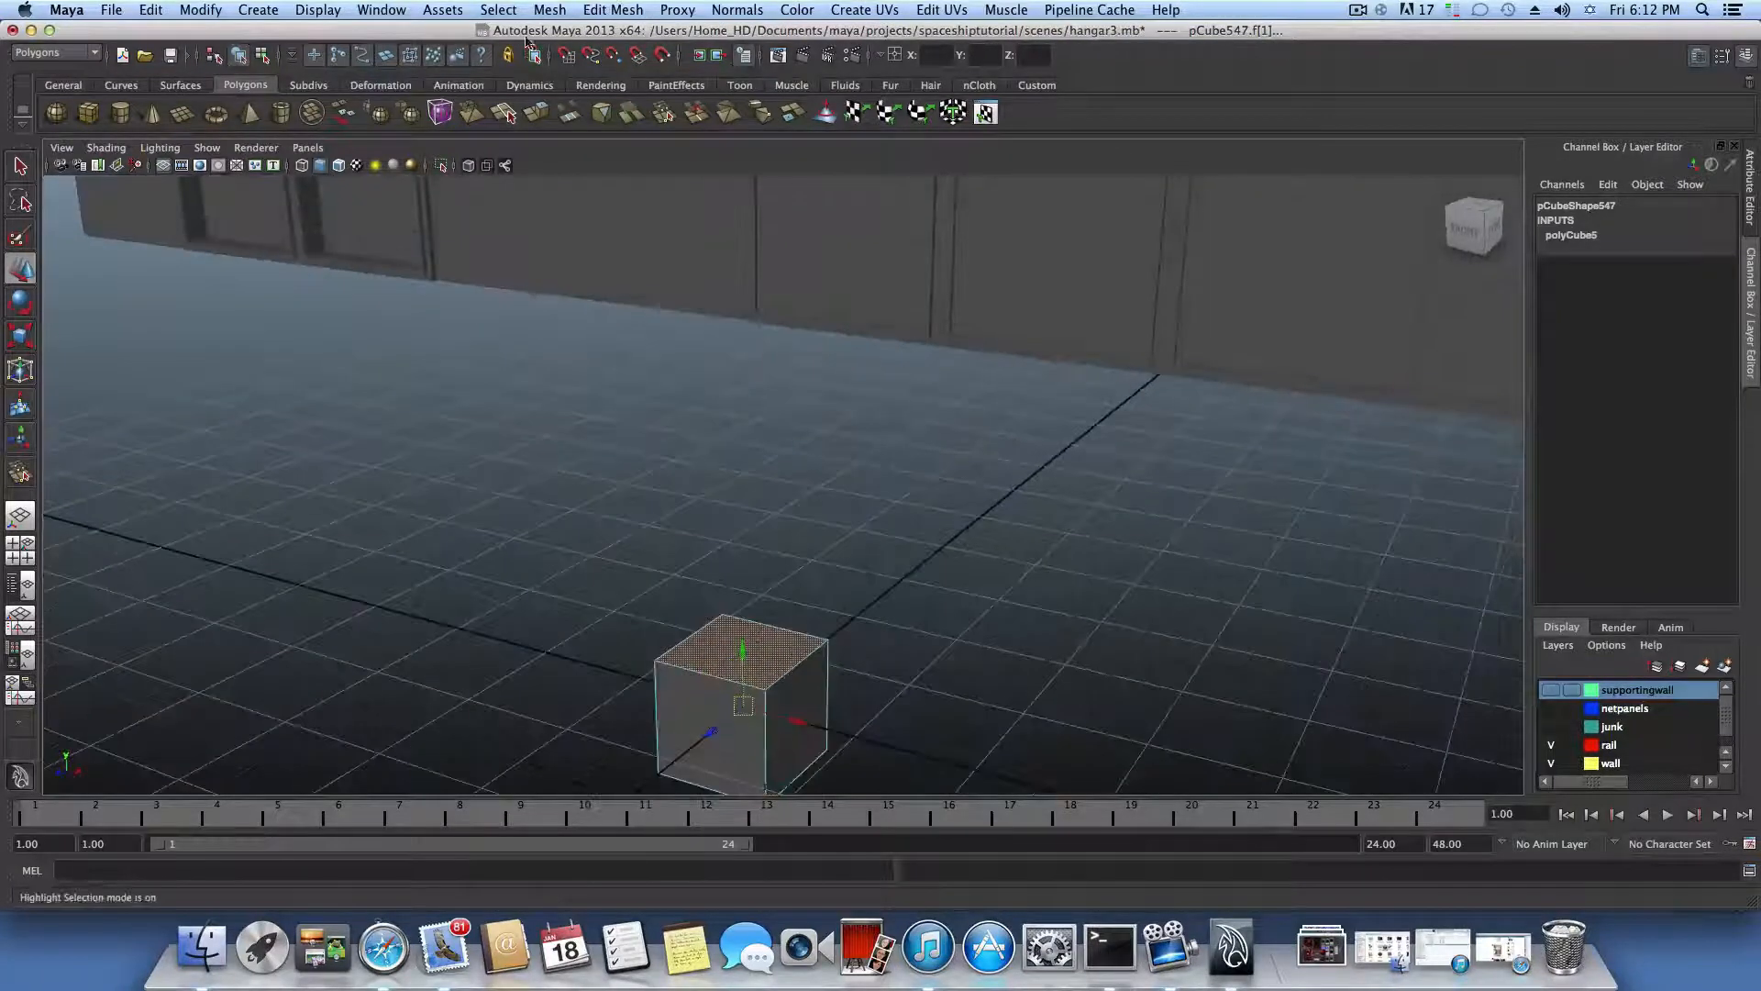
click(535, 113)
alt+middle_drag(729, 450, 734, 368)
drag(760, 496, 750, 489)
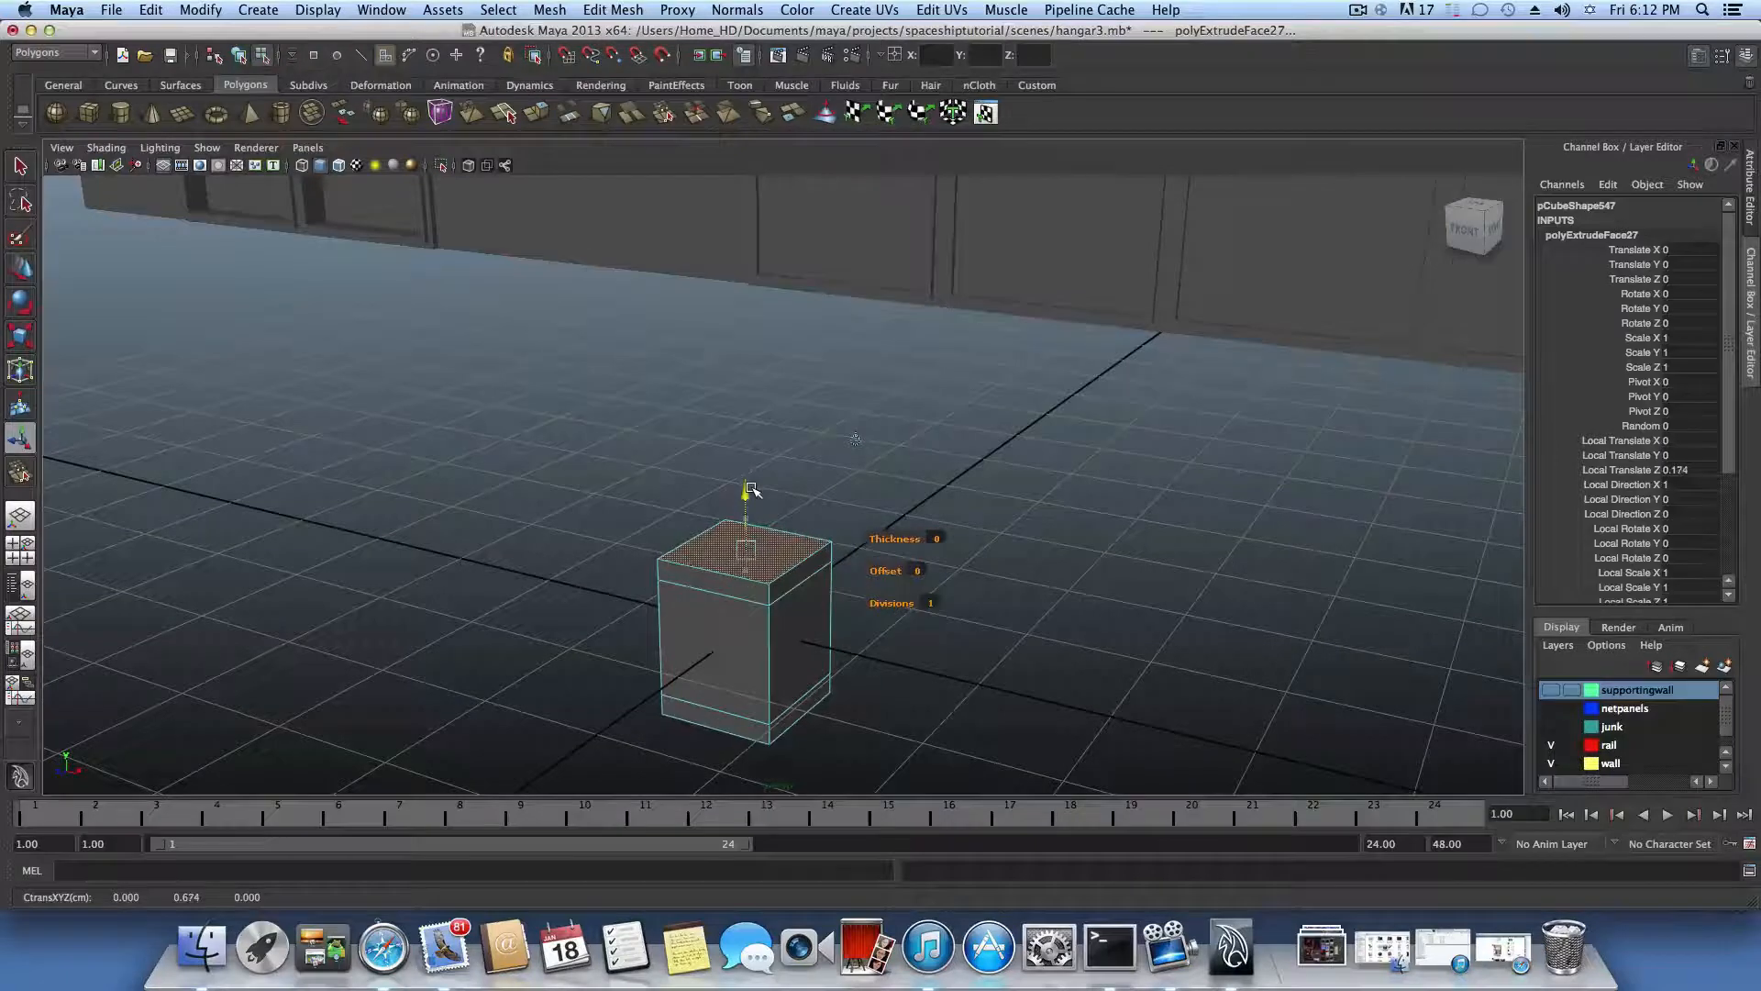
Step: Extrude the narrow upper and lower side faces on both sides of the block outward by about 0.577, forming an I-shaped profile
alt+drag(763, 617, 773, 546)
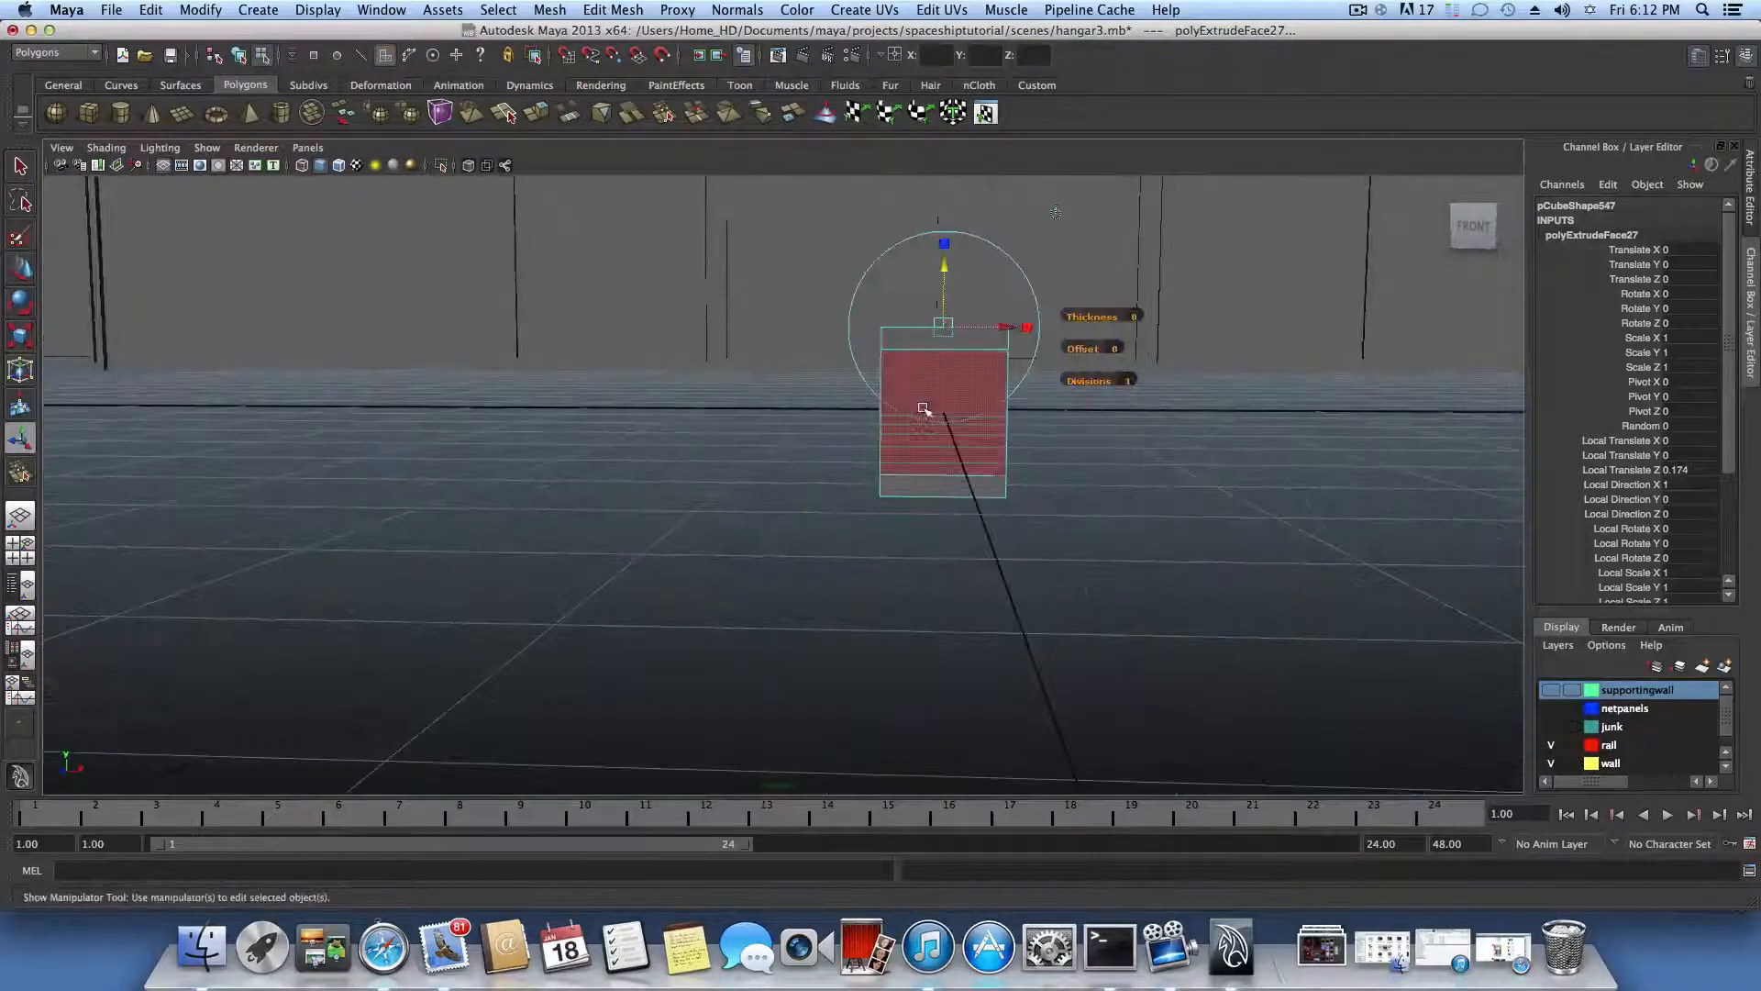
alt+drag(939, 409, 894, 420)
click(894, 419)
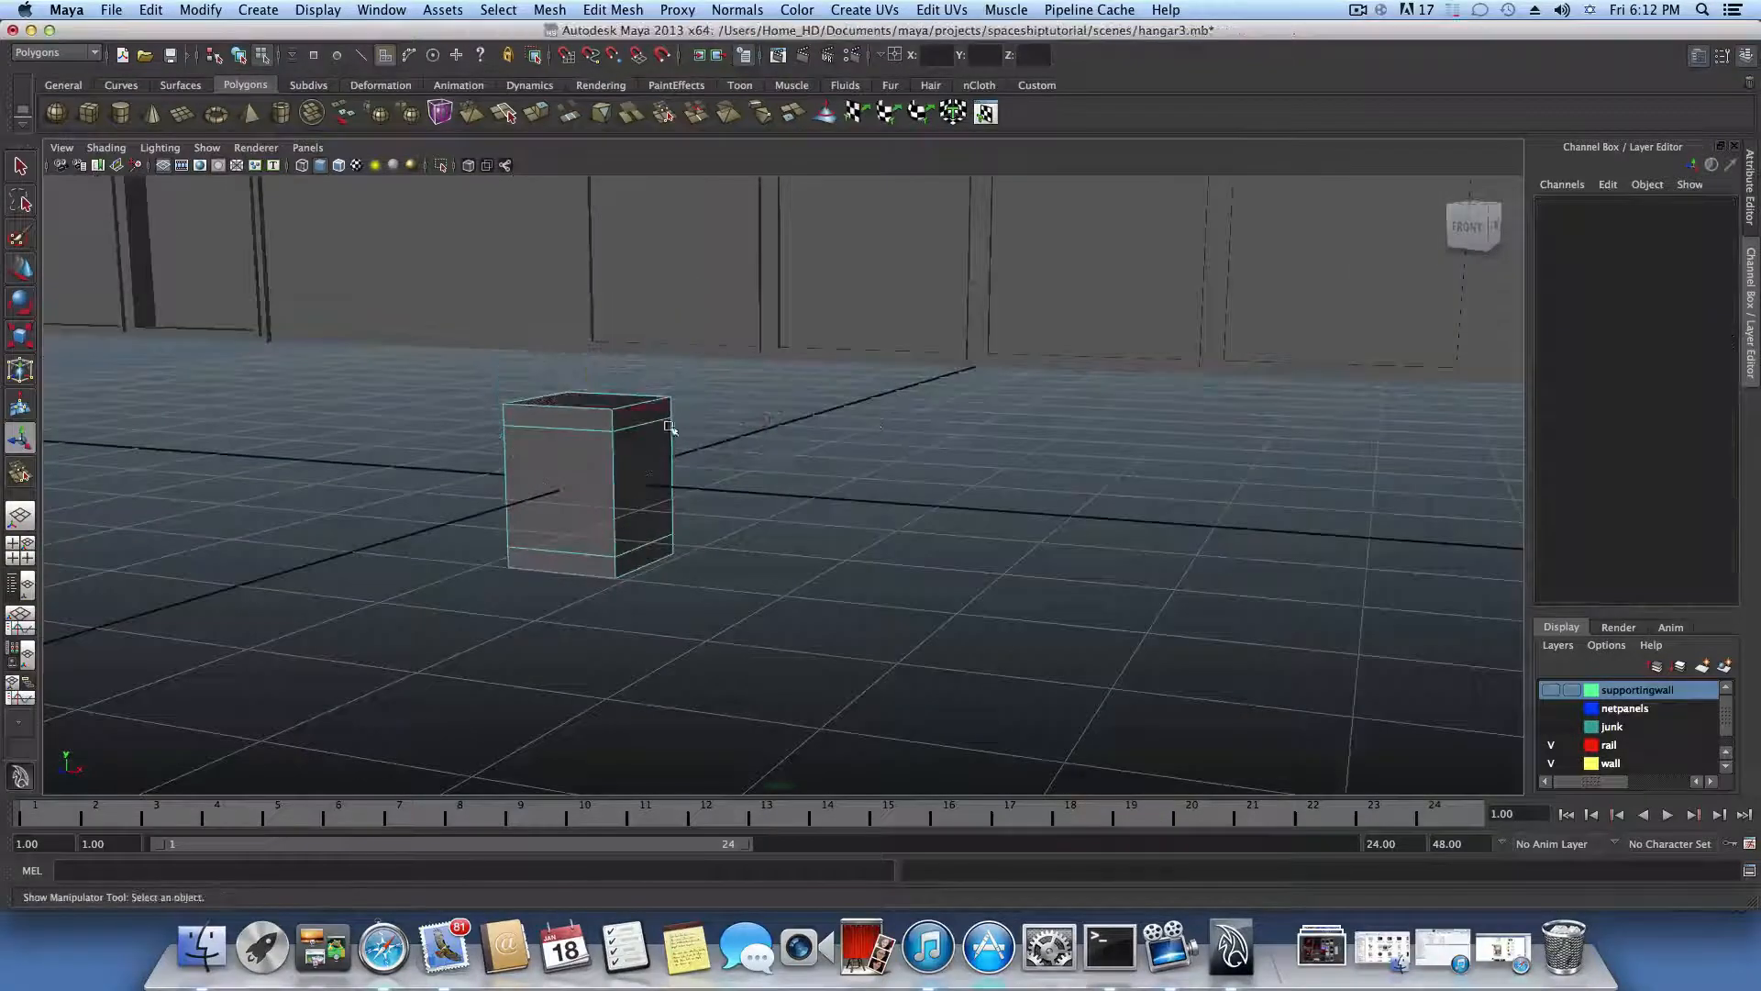
click(639, 423)
shift+click(648, 558)
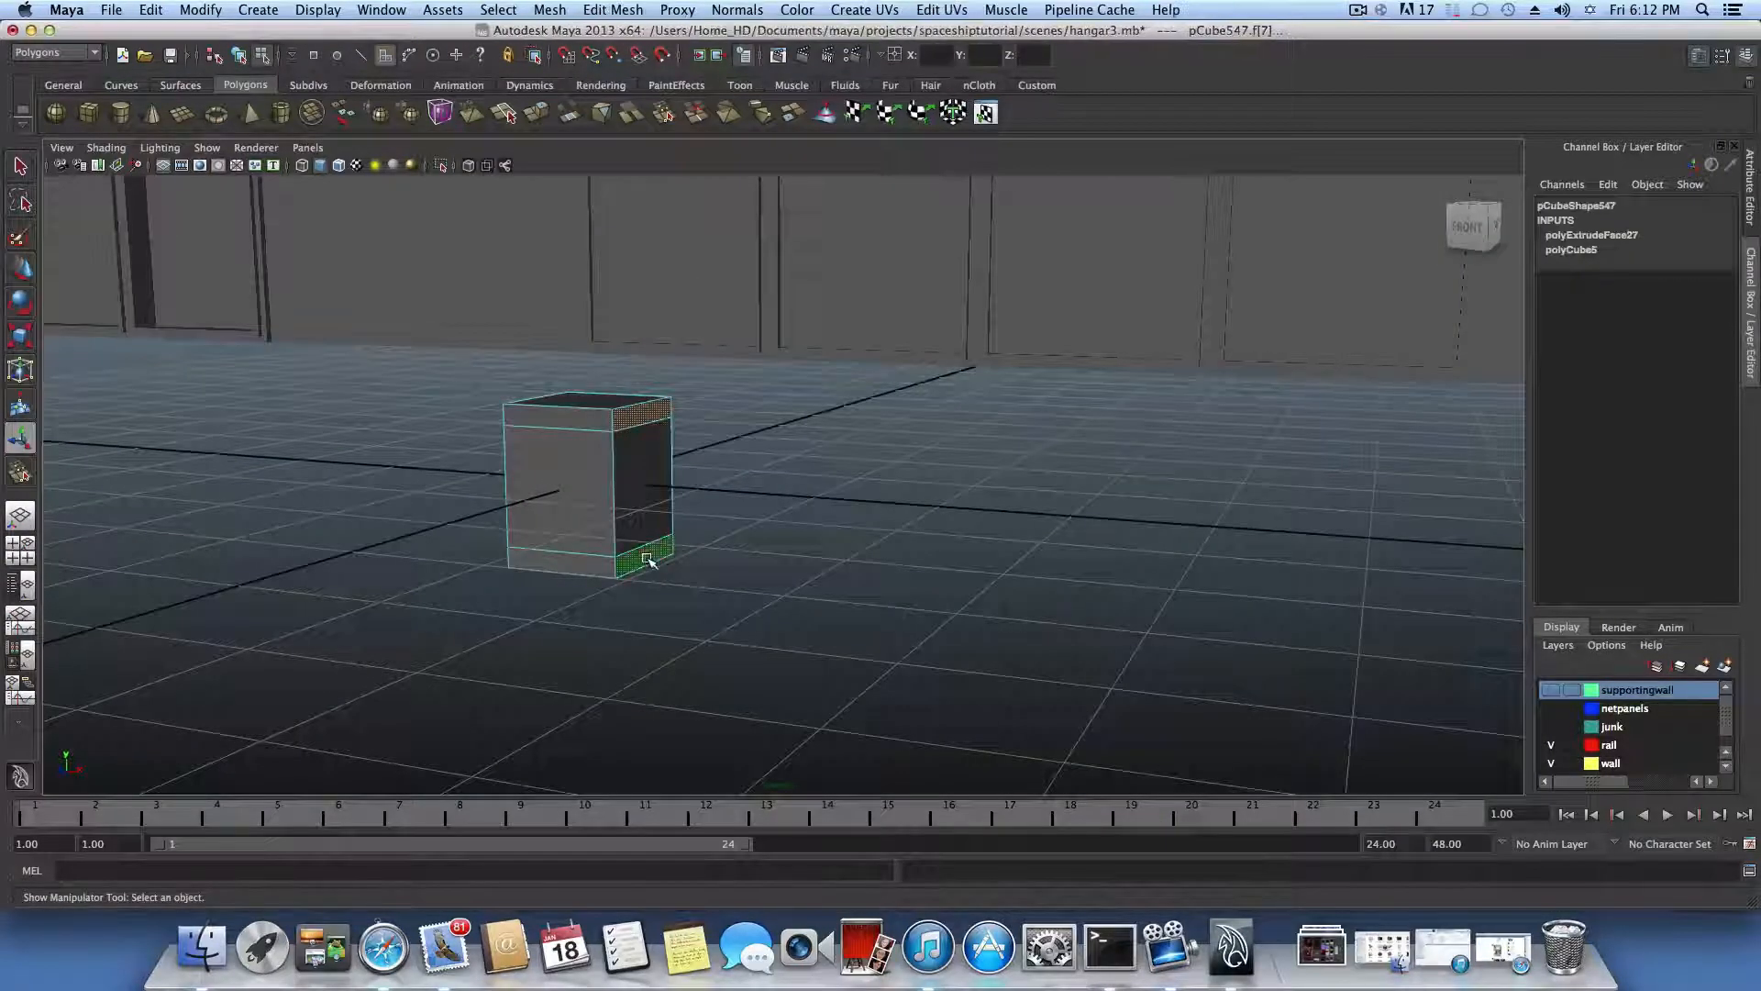
alt+drag(570, 569, 1280, 464)
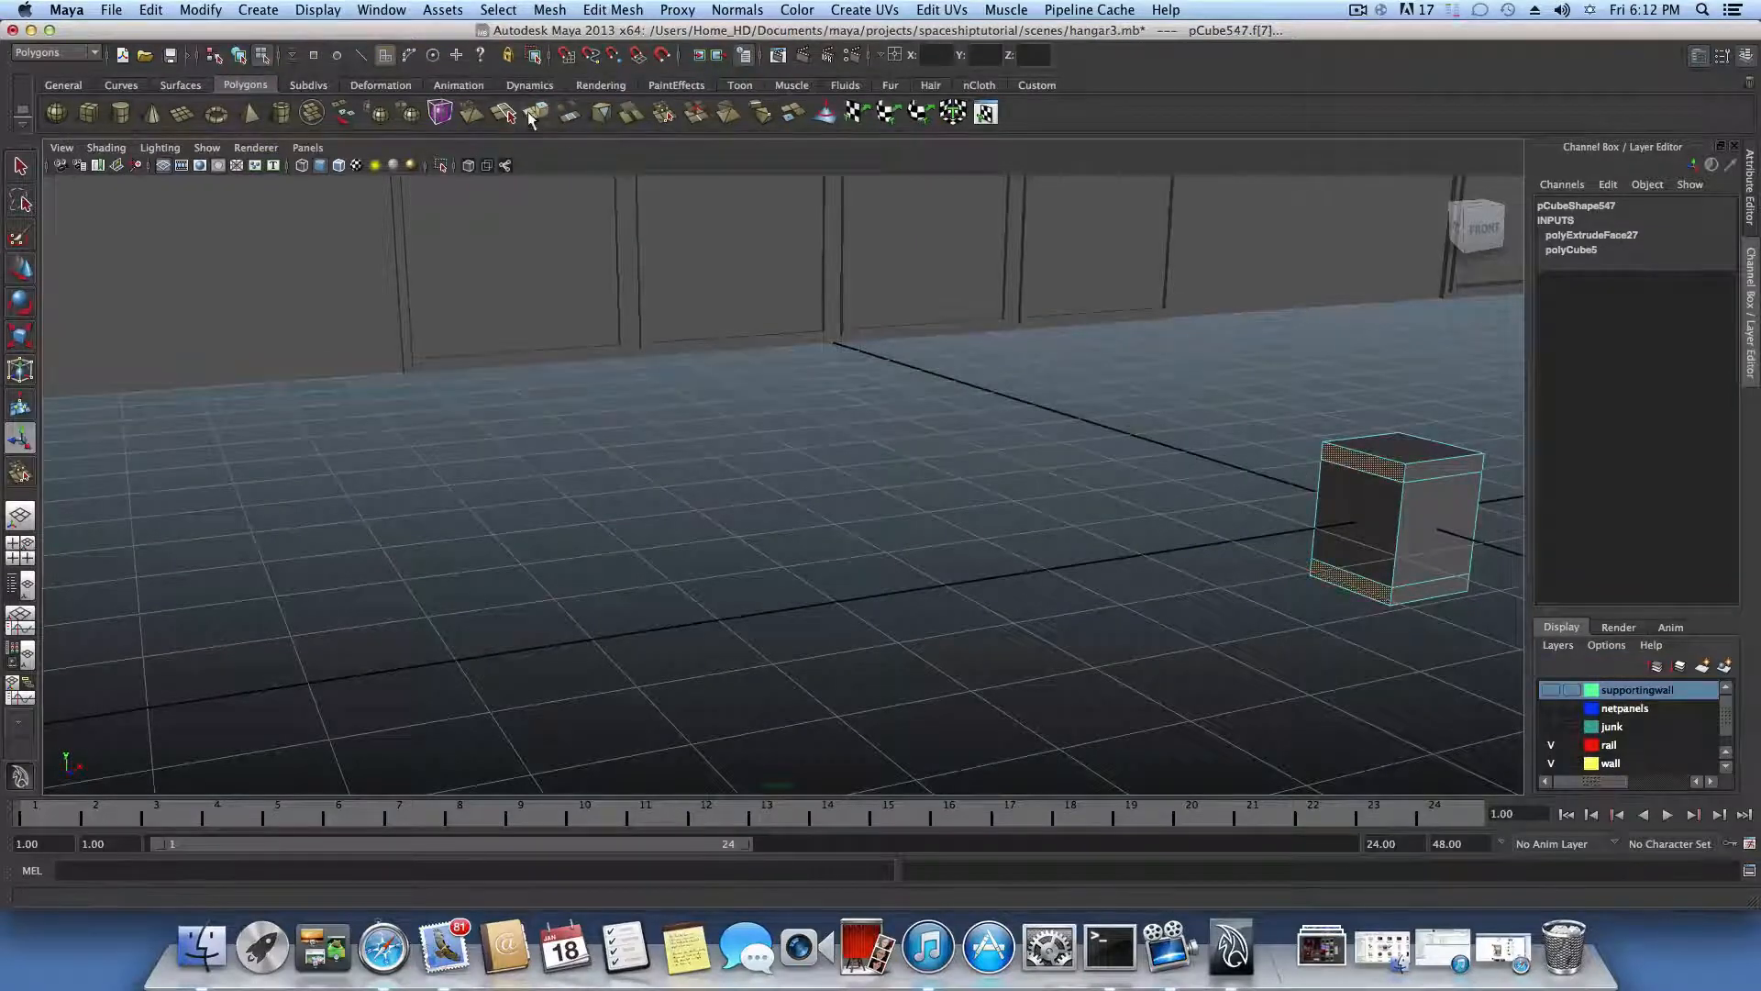
click(530, 119)
alt+drag(1284, 513, 865, 542)
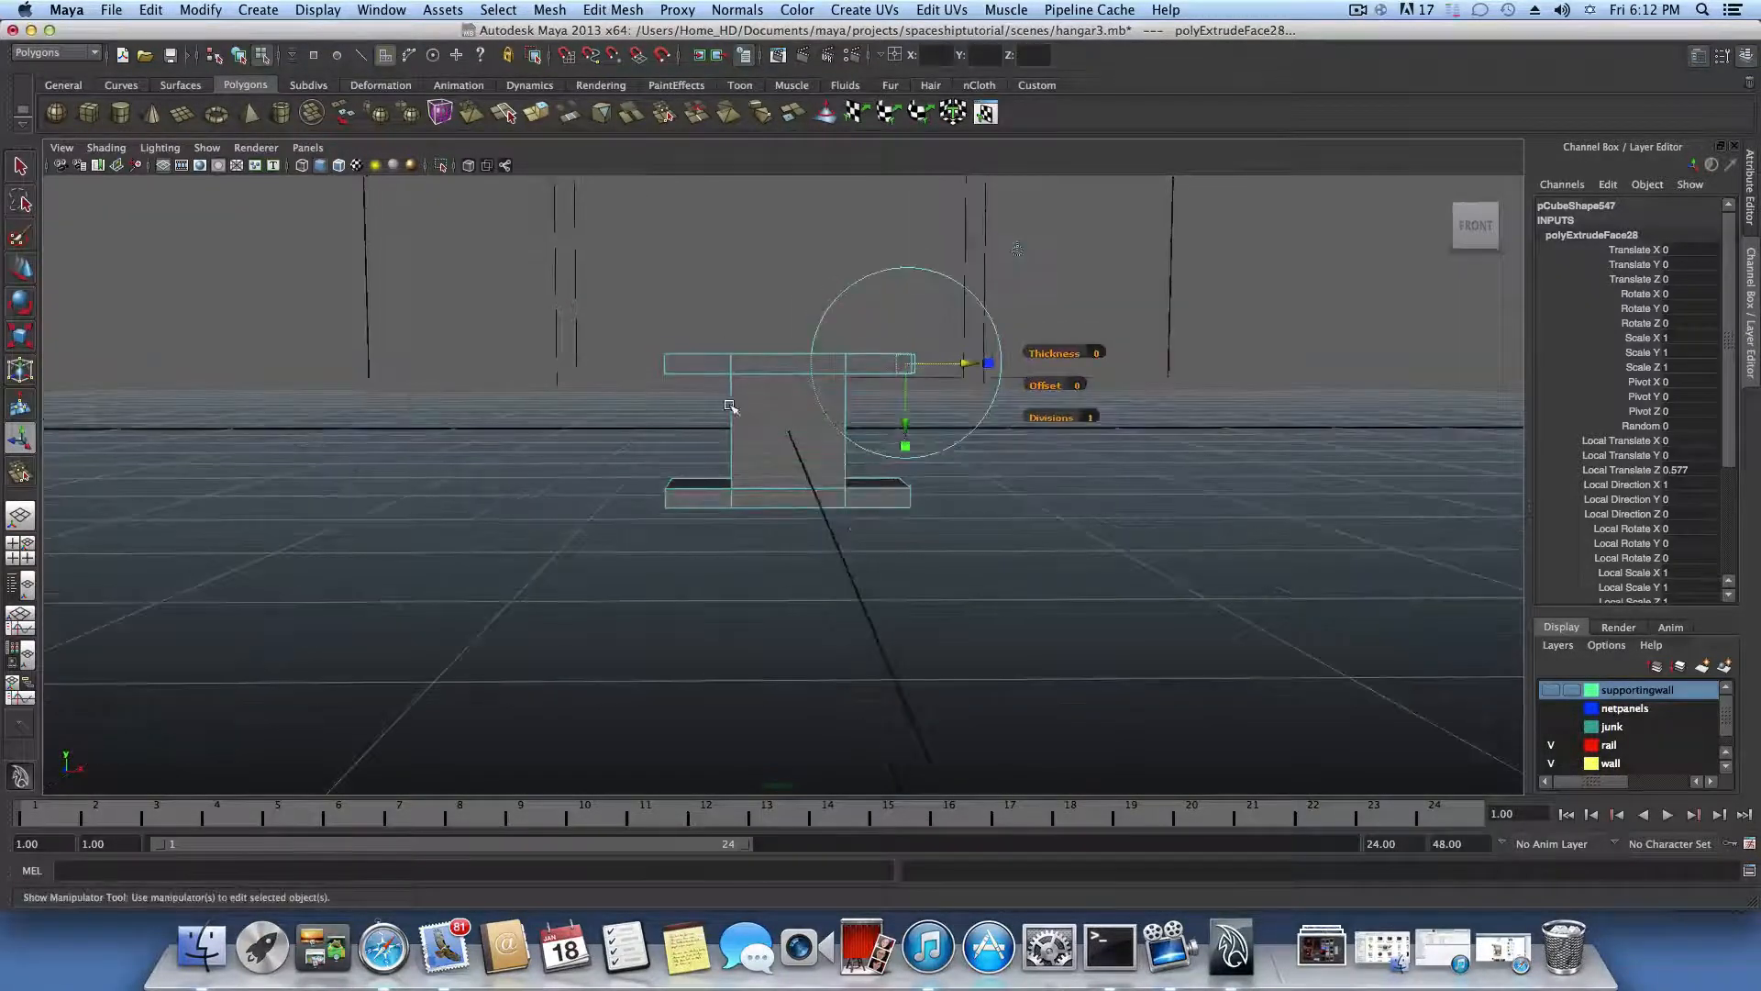
Step: Select the inner vertices of the I-shaped block's upper and lower flanges and scale them vertically apart by about 1.149 to thin the flanges
right_drag(782, 372, 696, 373)
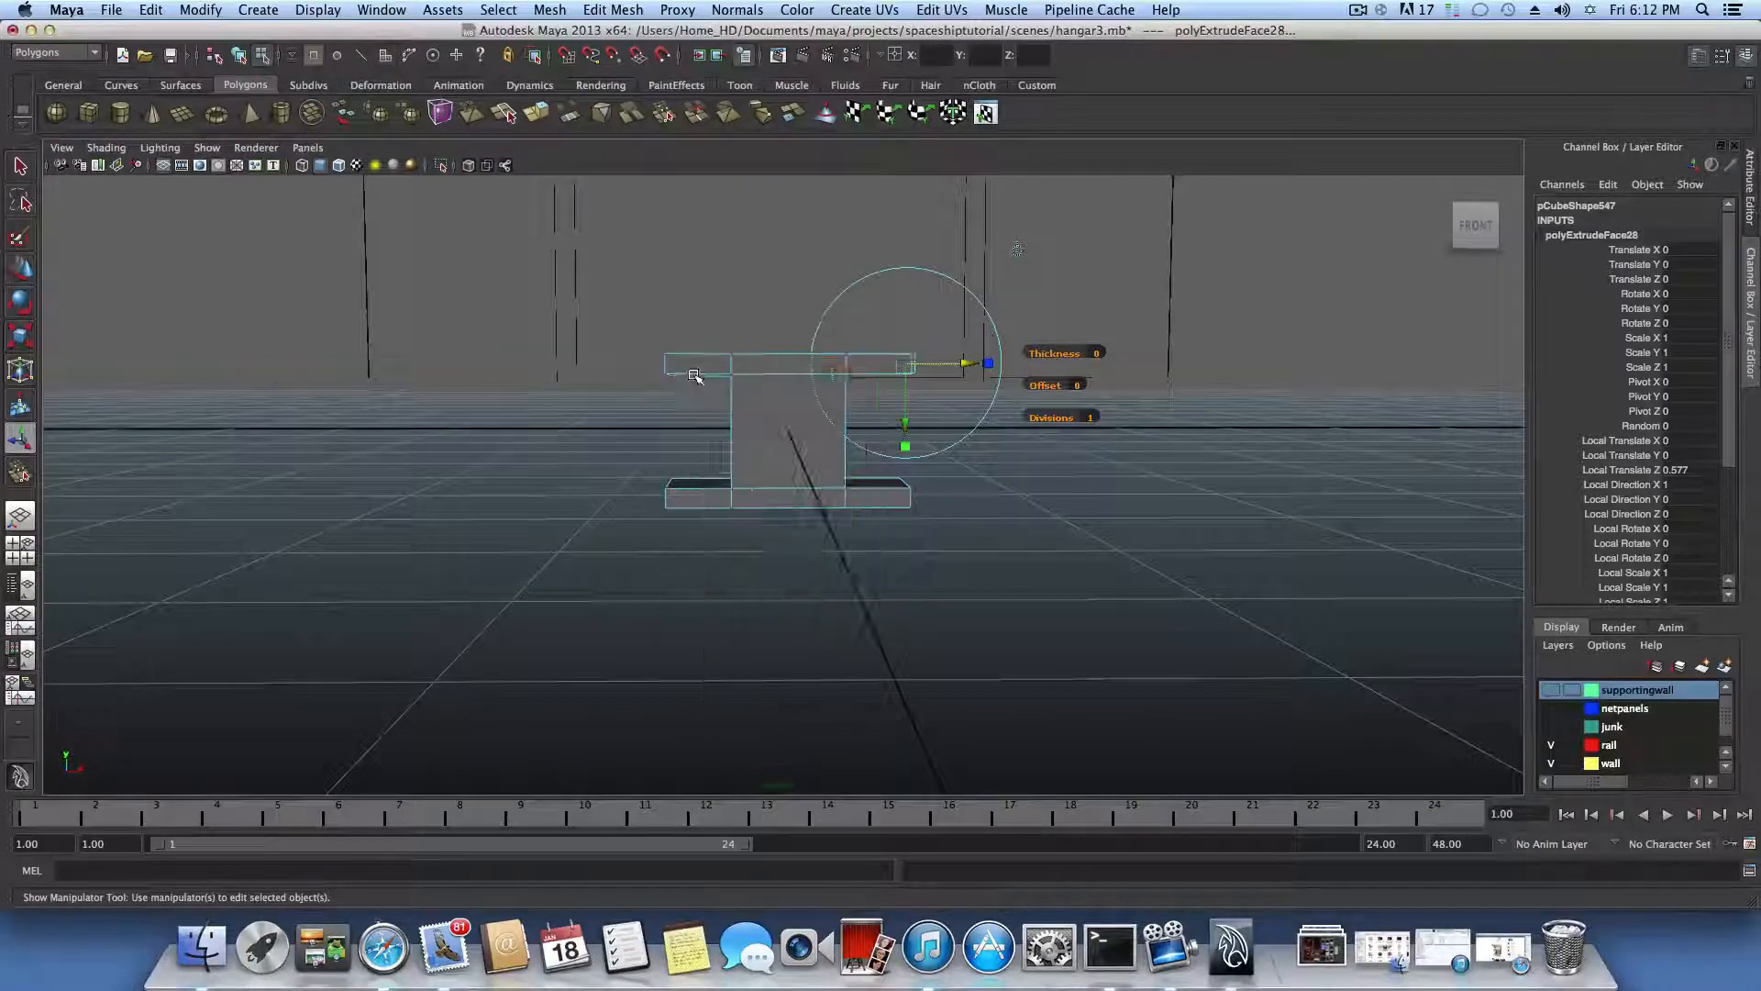
alt+drag(711, 398, 712, 403)
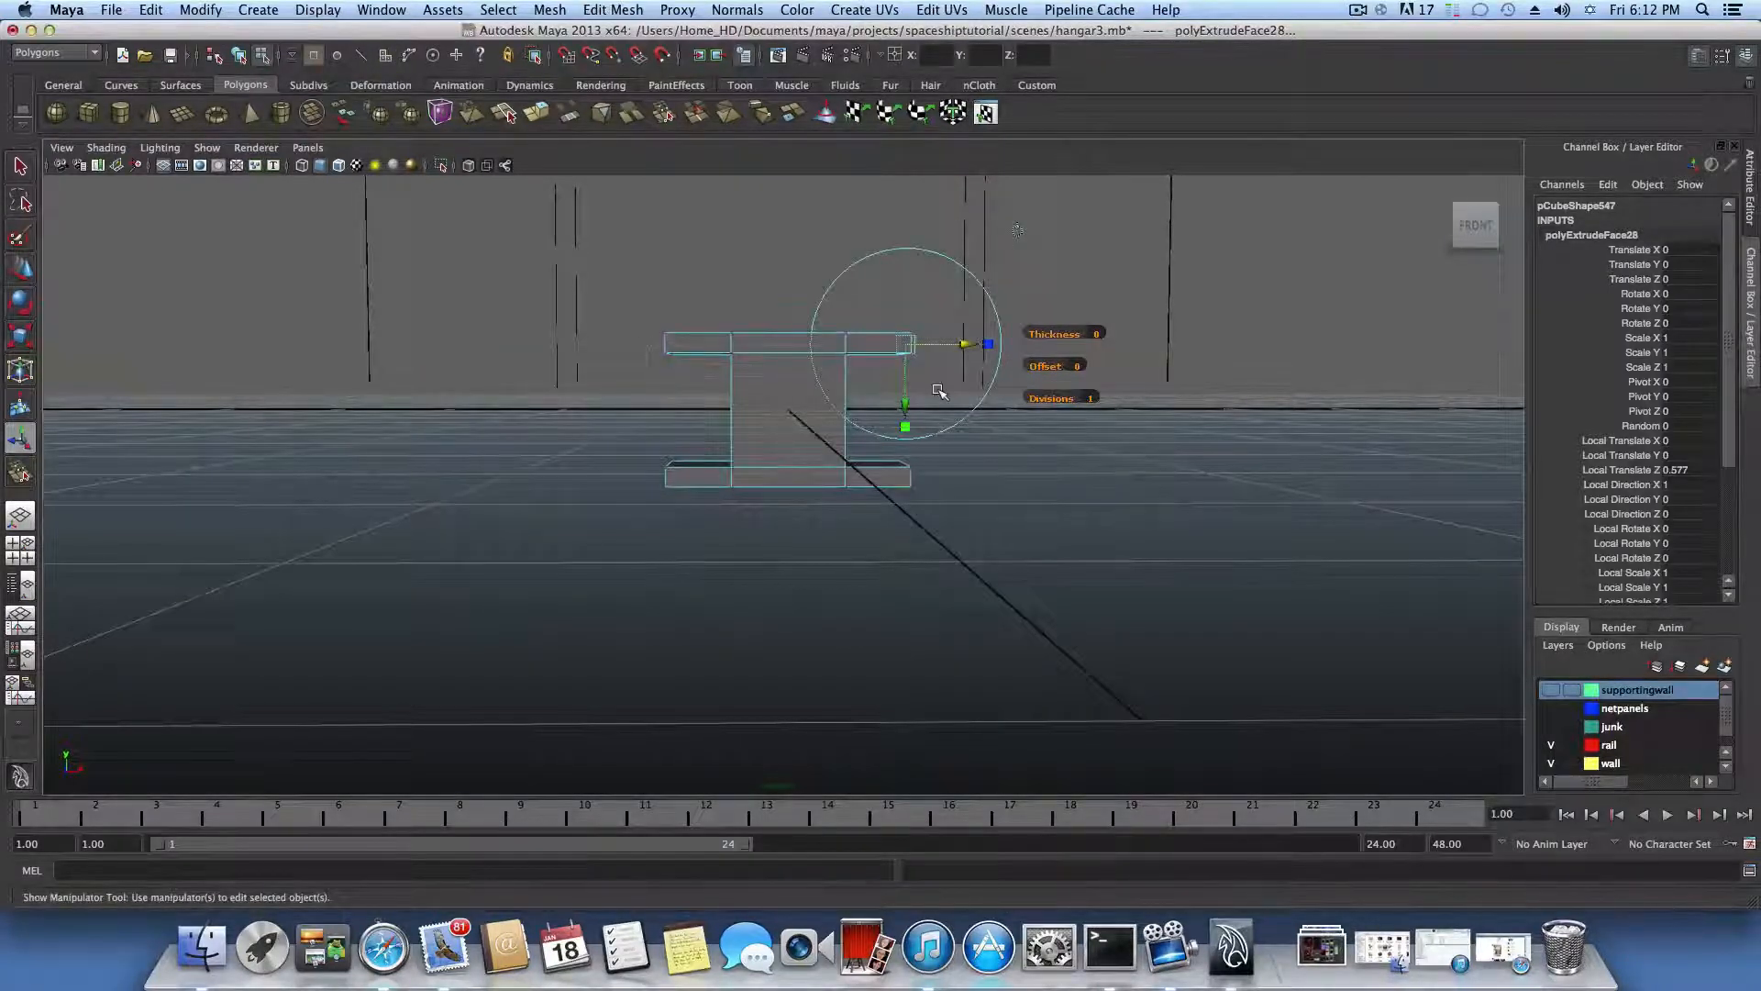
mouse_move(939, 392)
alt+mouse_down()
mouse_move(755, 411)
mouse_move(940, 393)
alt+mouse_up()
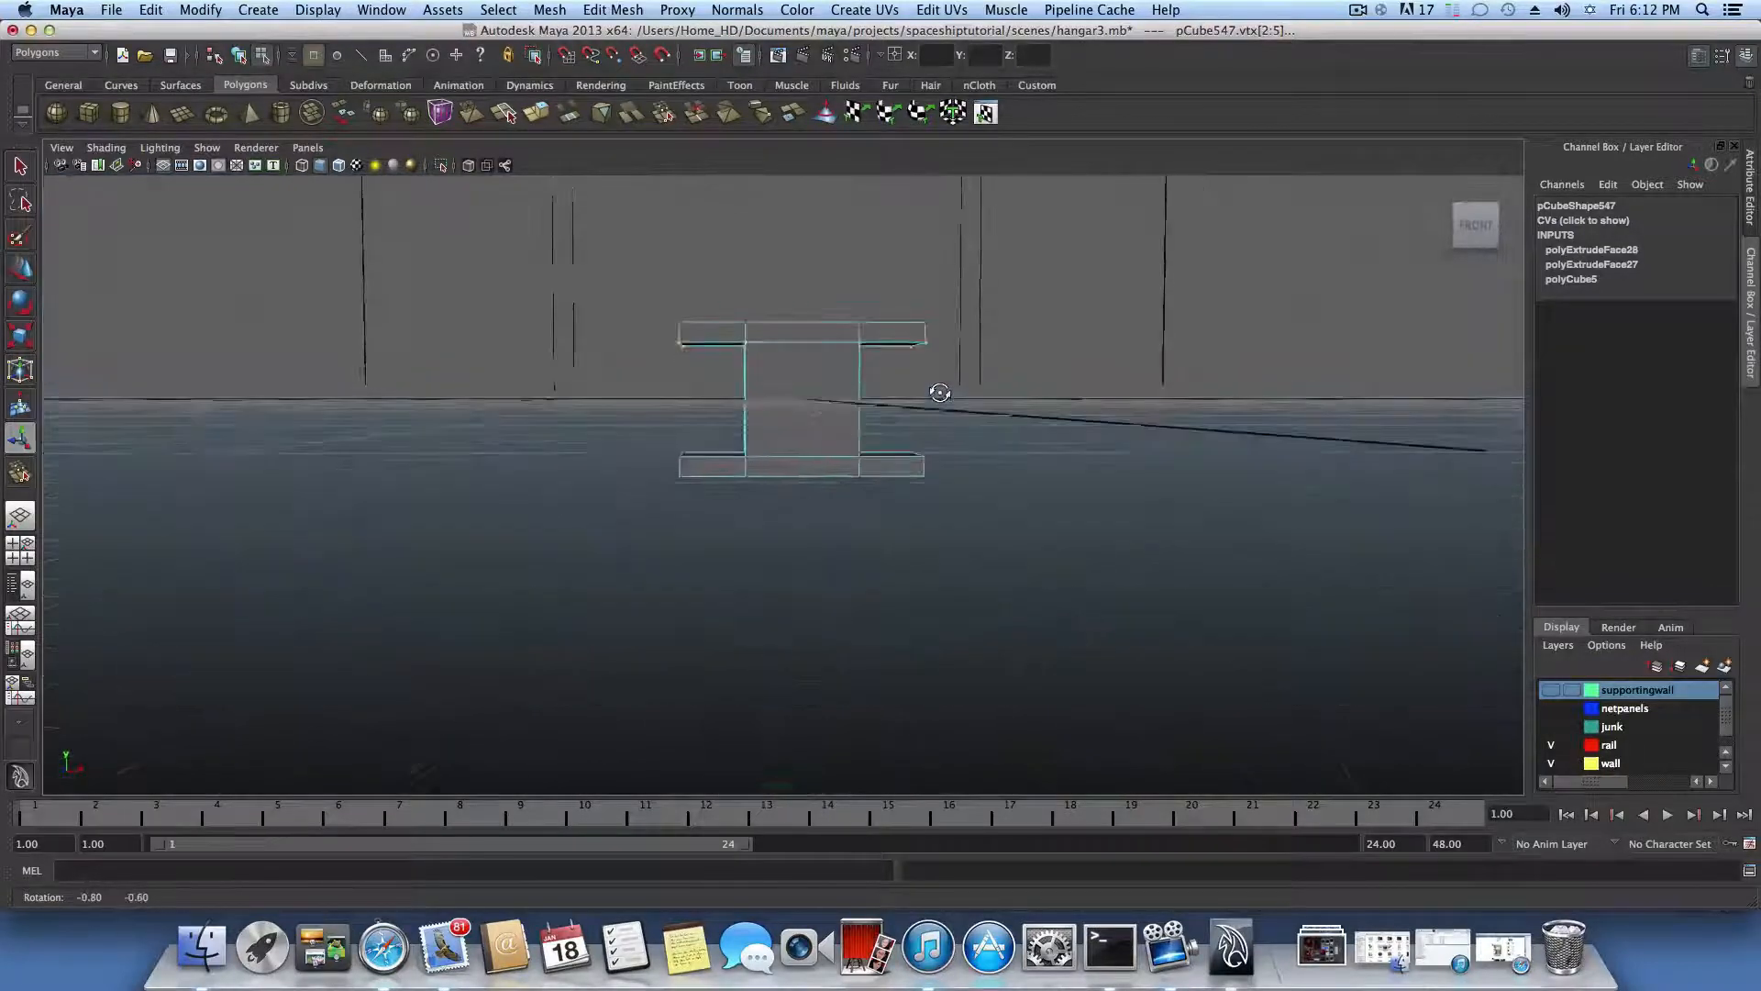
alt+drag(680, 427, 641, 414)
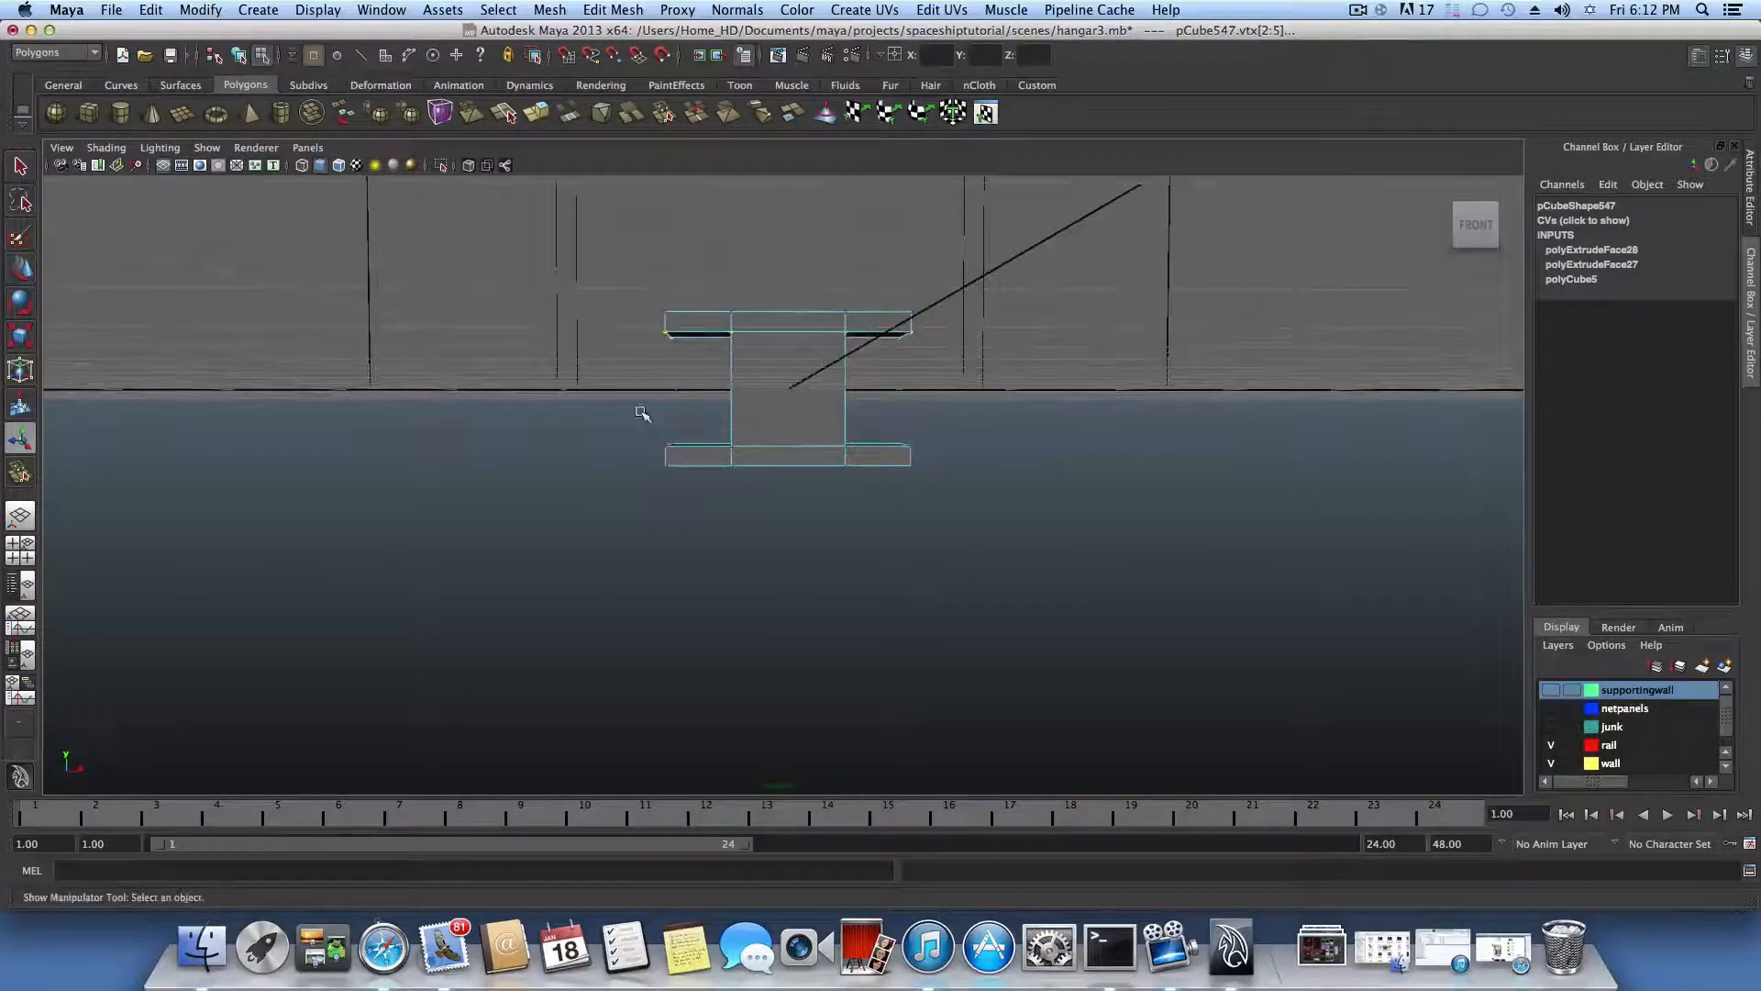
drag(861, 443, 937, 455)
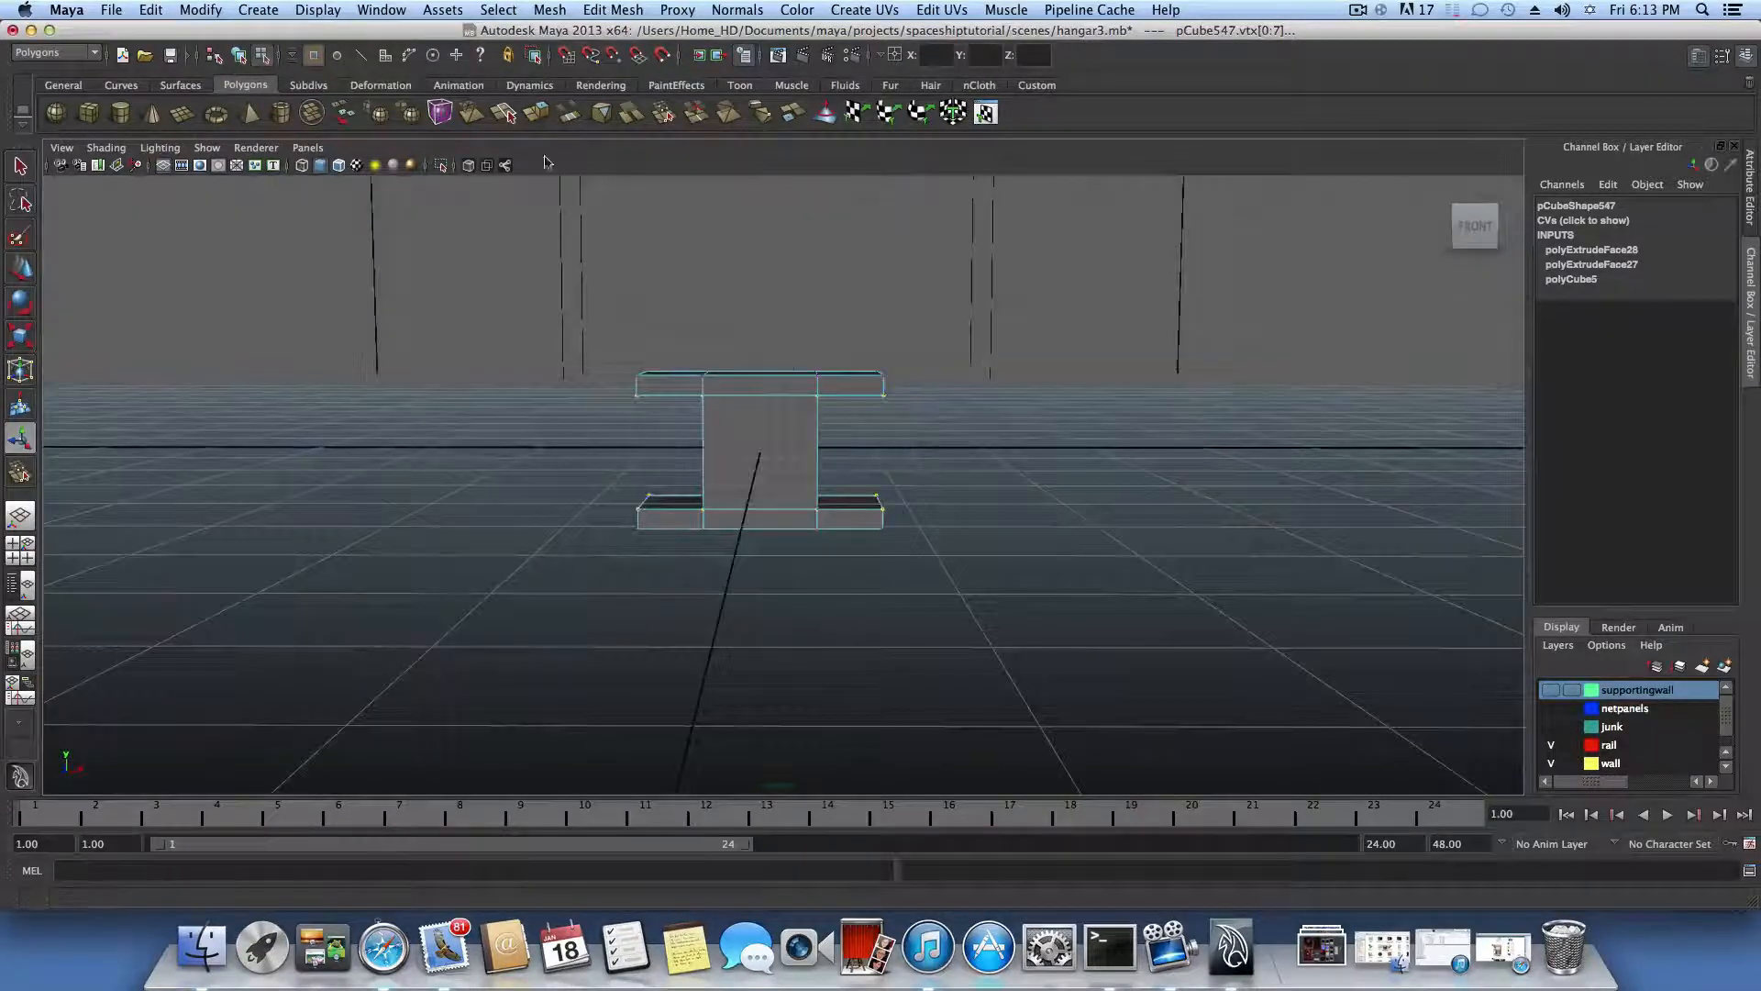
click(536, 112)
key(ctrl+z)
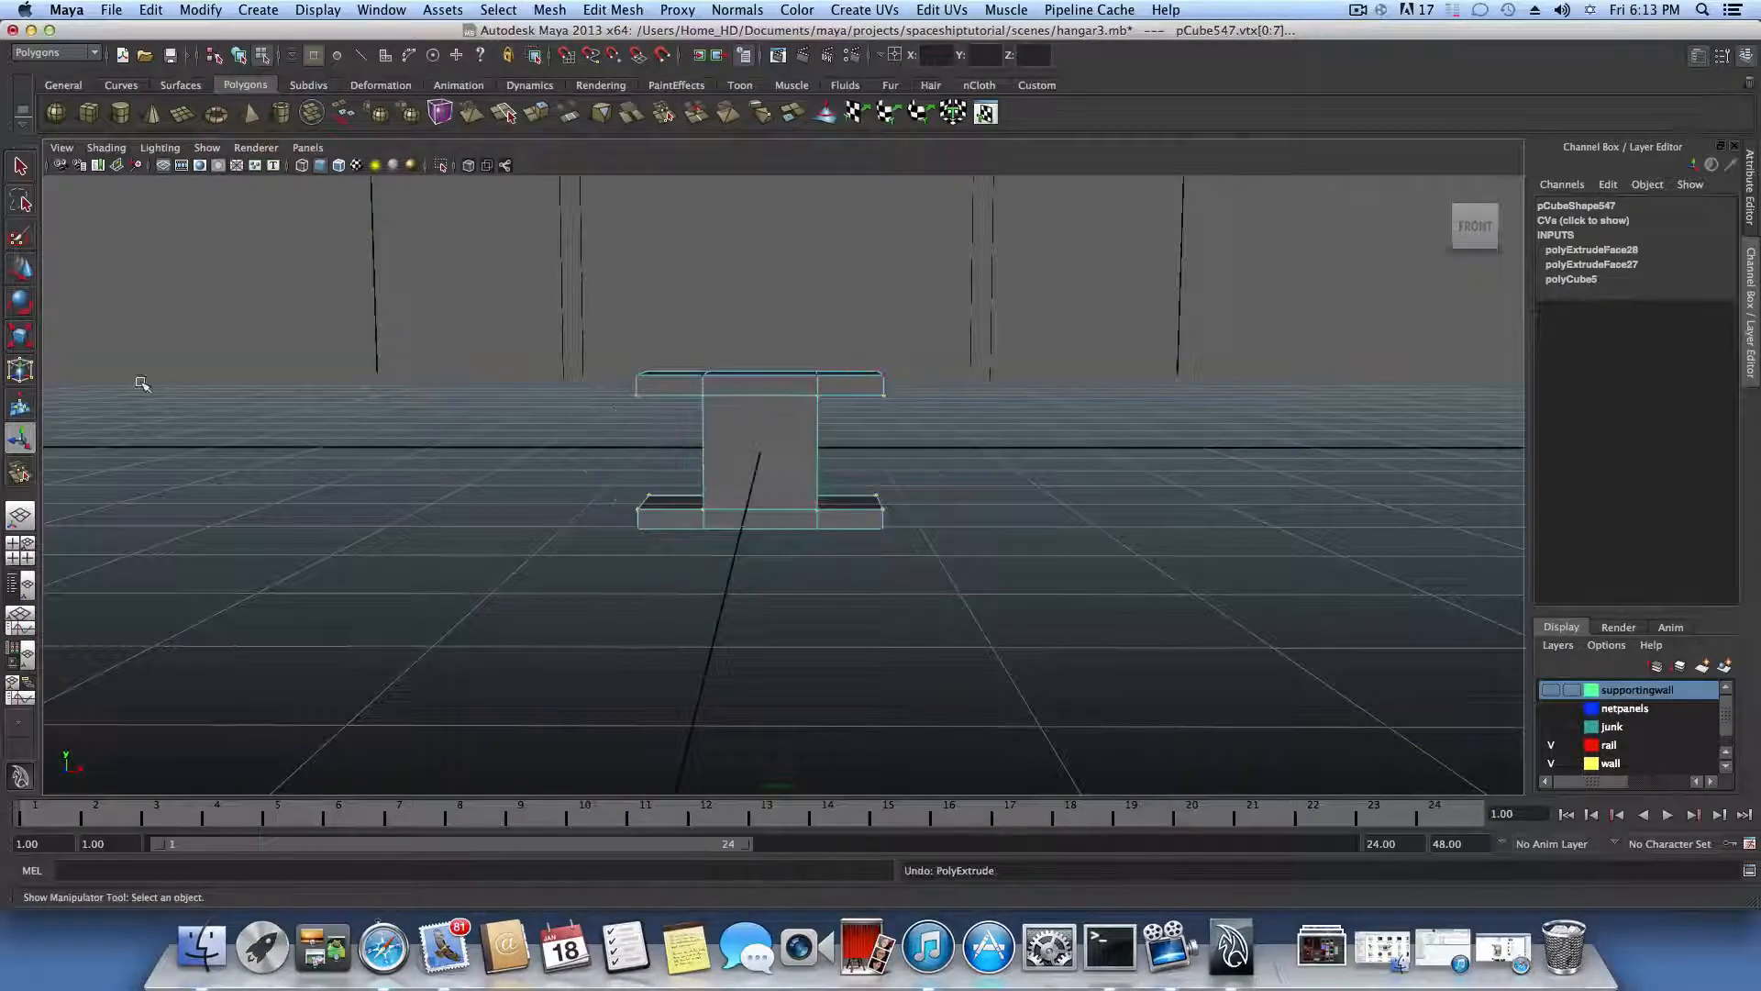
click(20, 335)
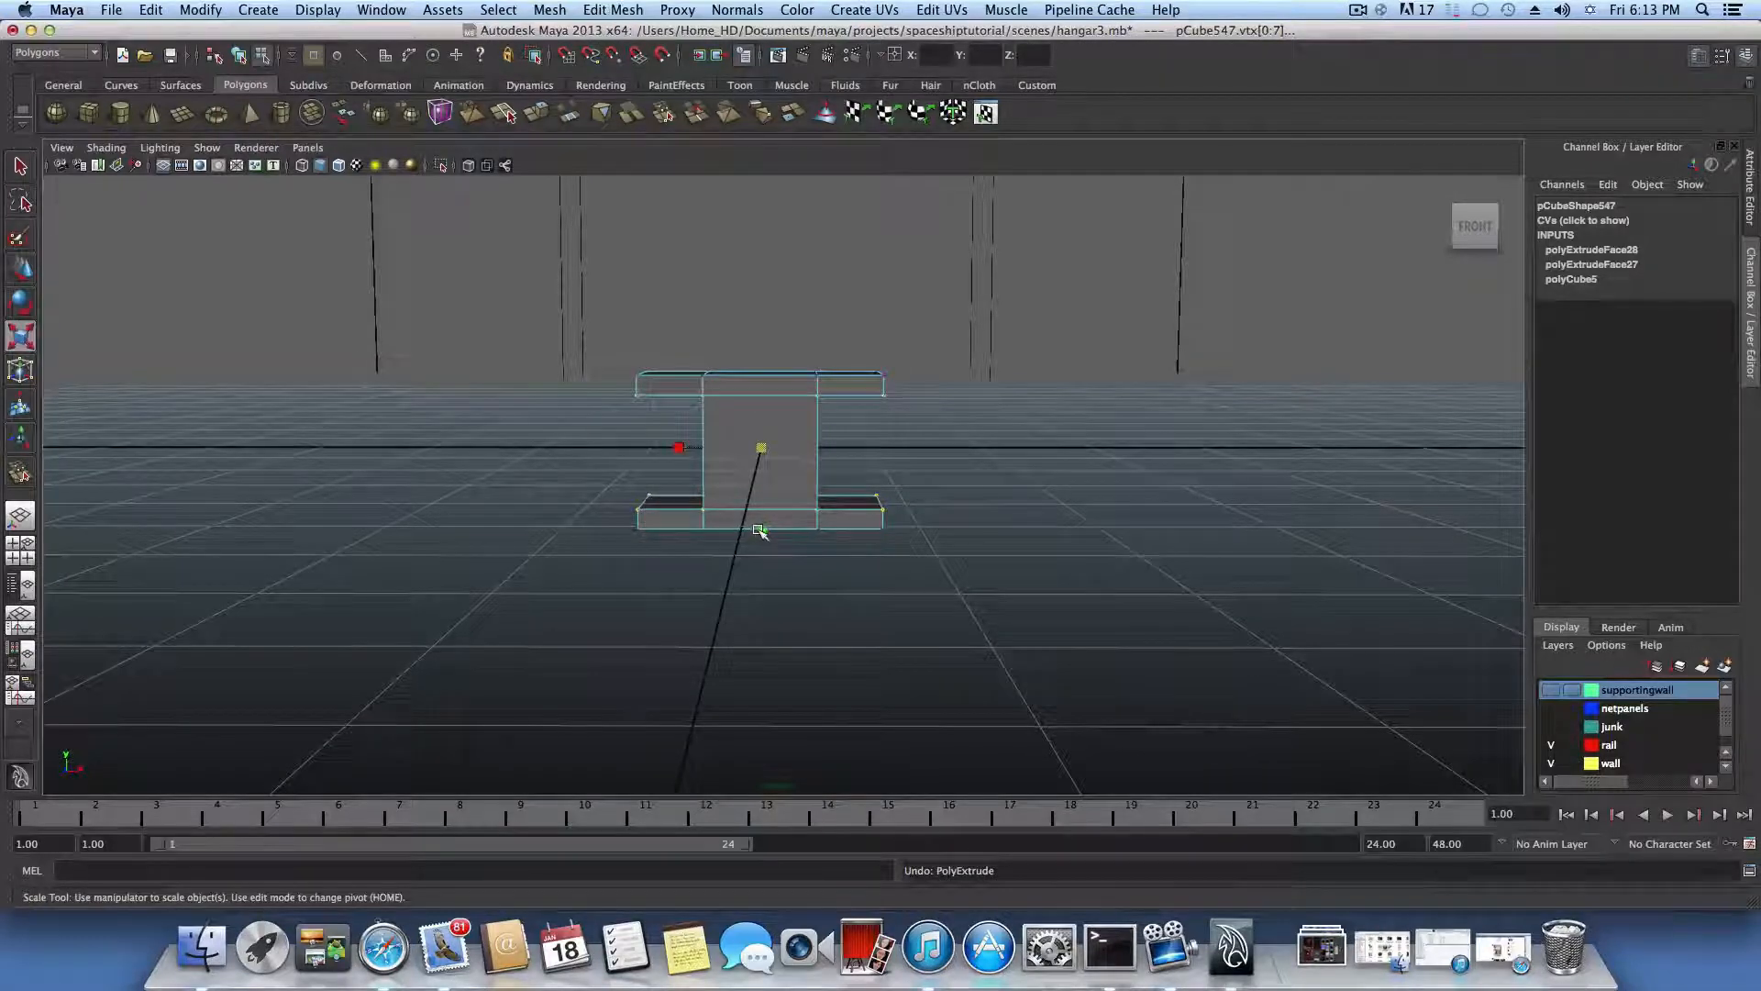
drag(759, 530, 760, 541)
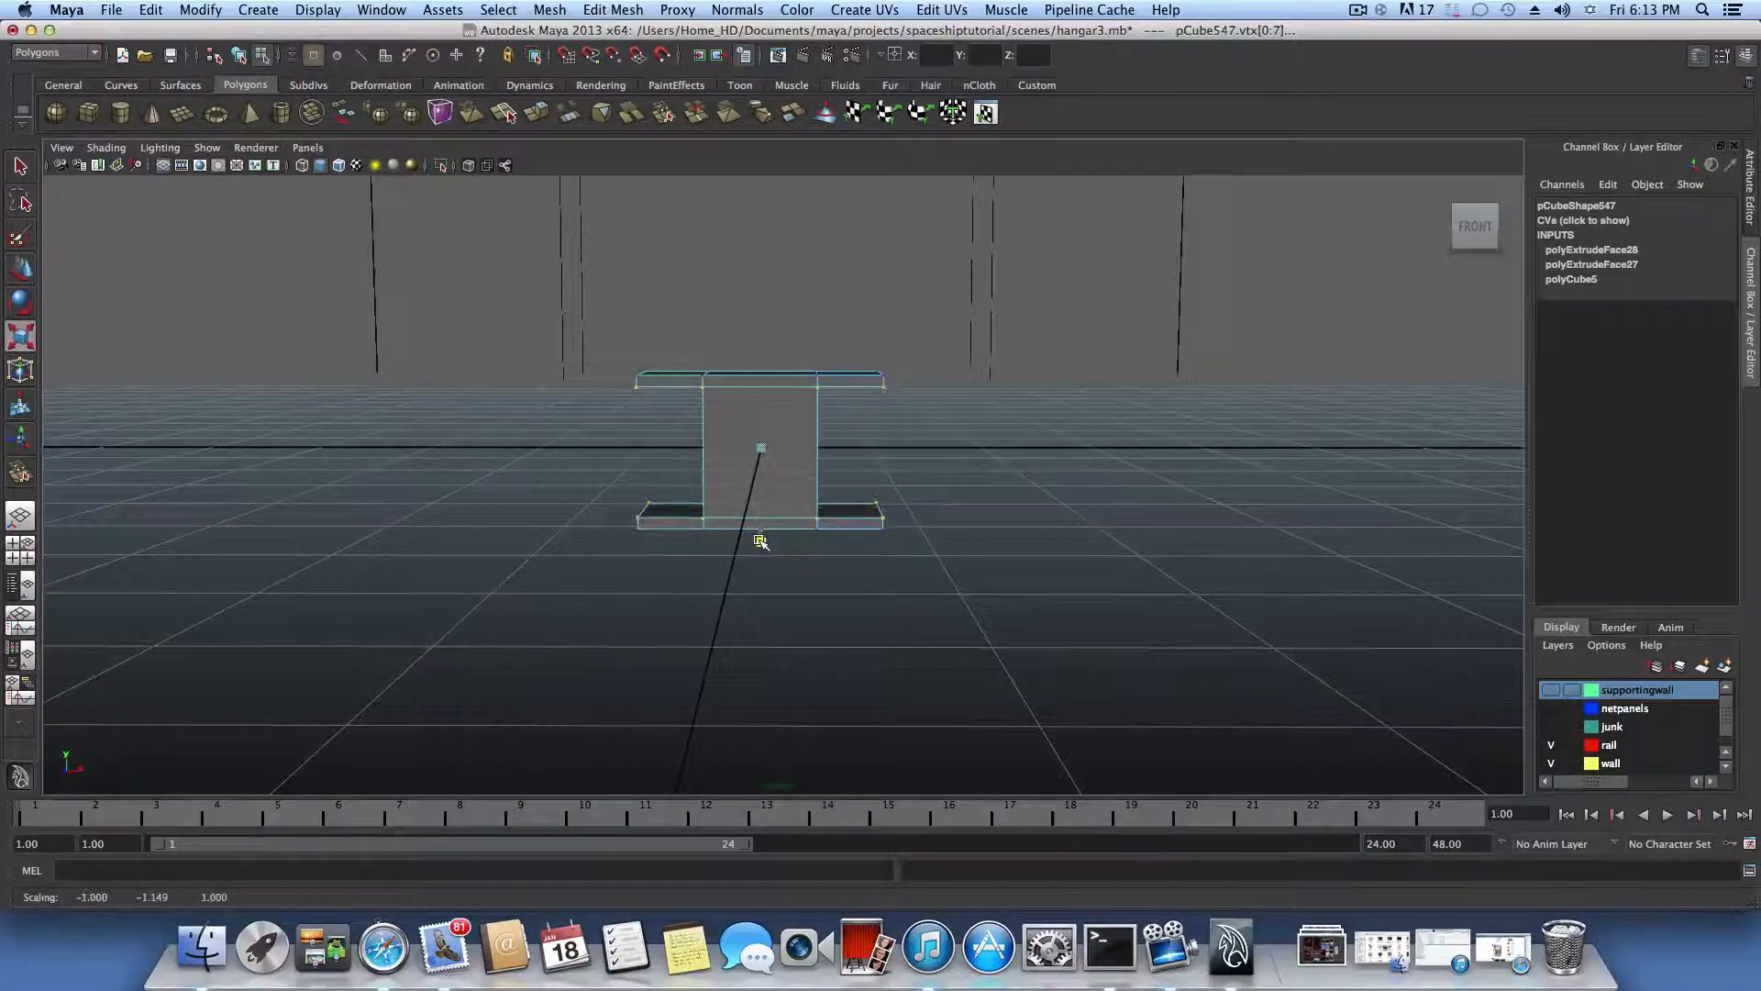
key(F8)
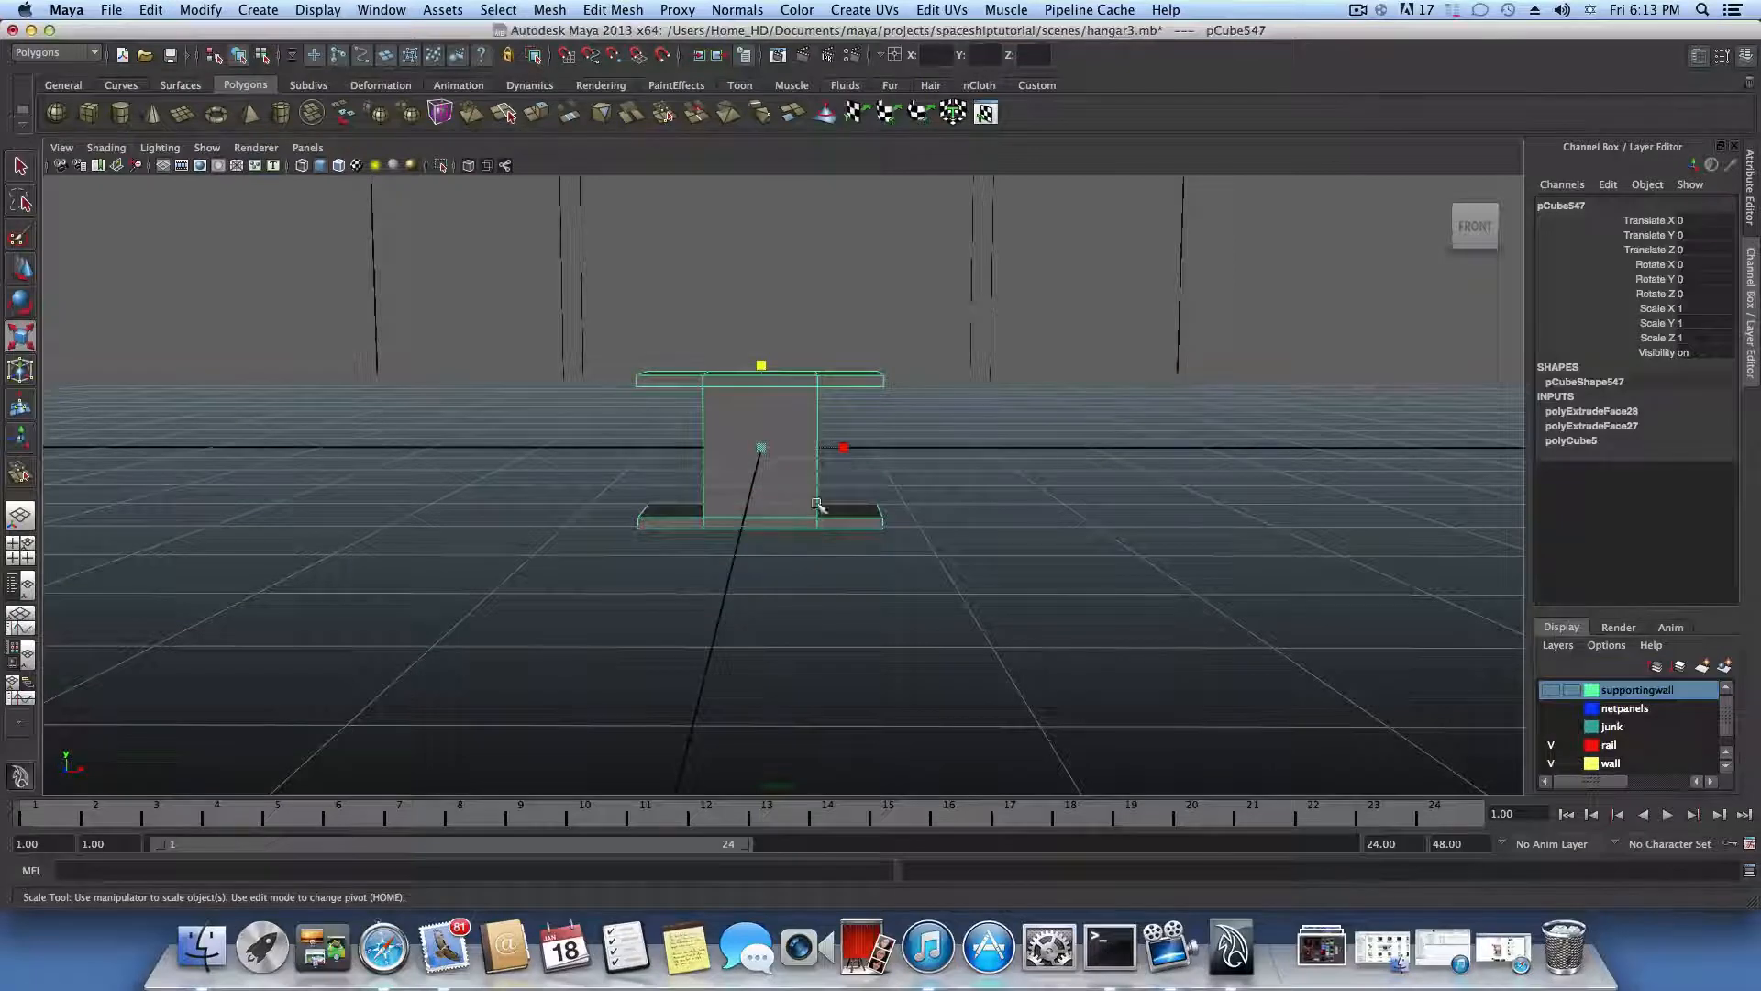
Step: Stretch the I-shaped block along Z to a scale of about 57.102, making a long beam
alt+drag(950, 525, 835, 541)
alt+right_drag(836, 540, 523, 504)
alt+middle_drag(523, 504, 584, 504)
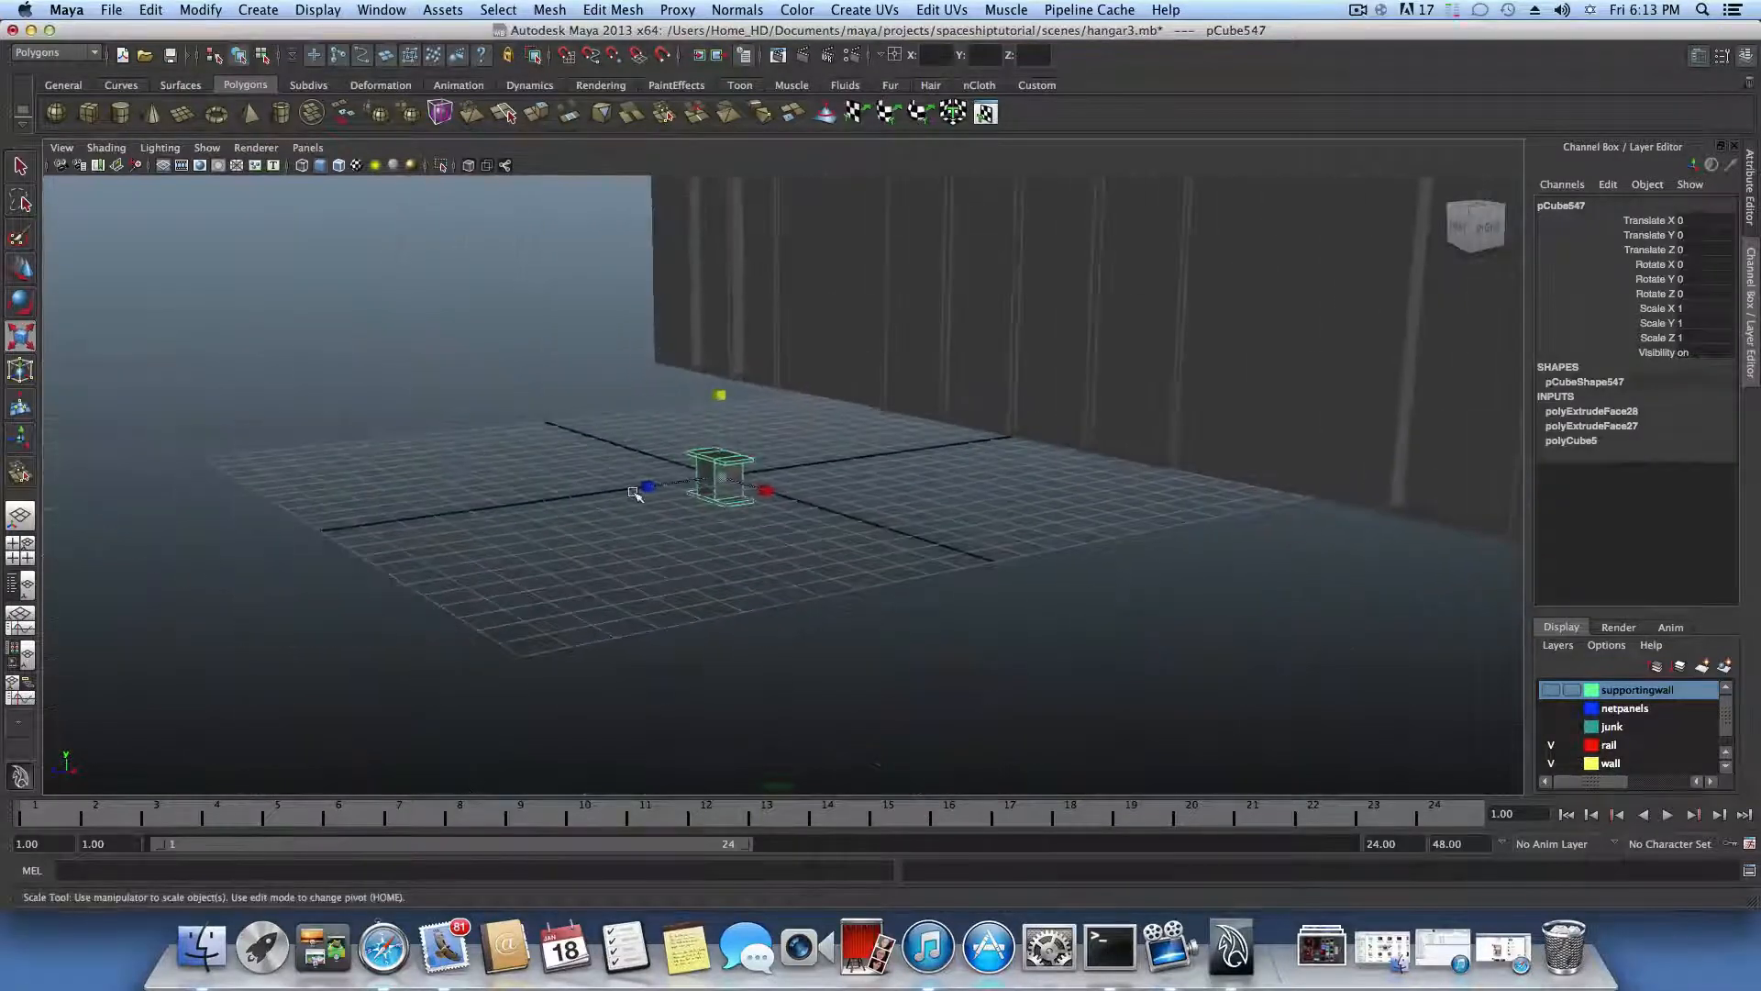
drag(646, 490, 531, 538)
drag(650, 492, 63, 601)
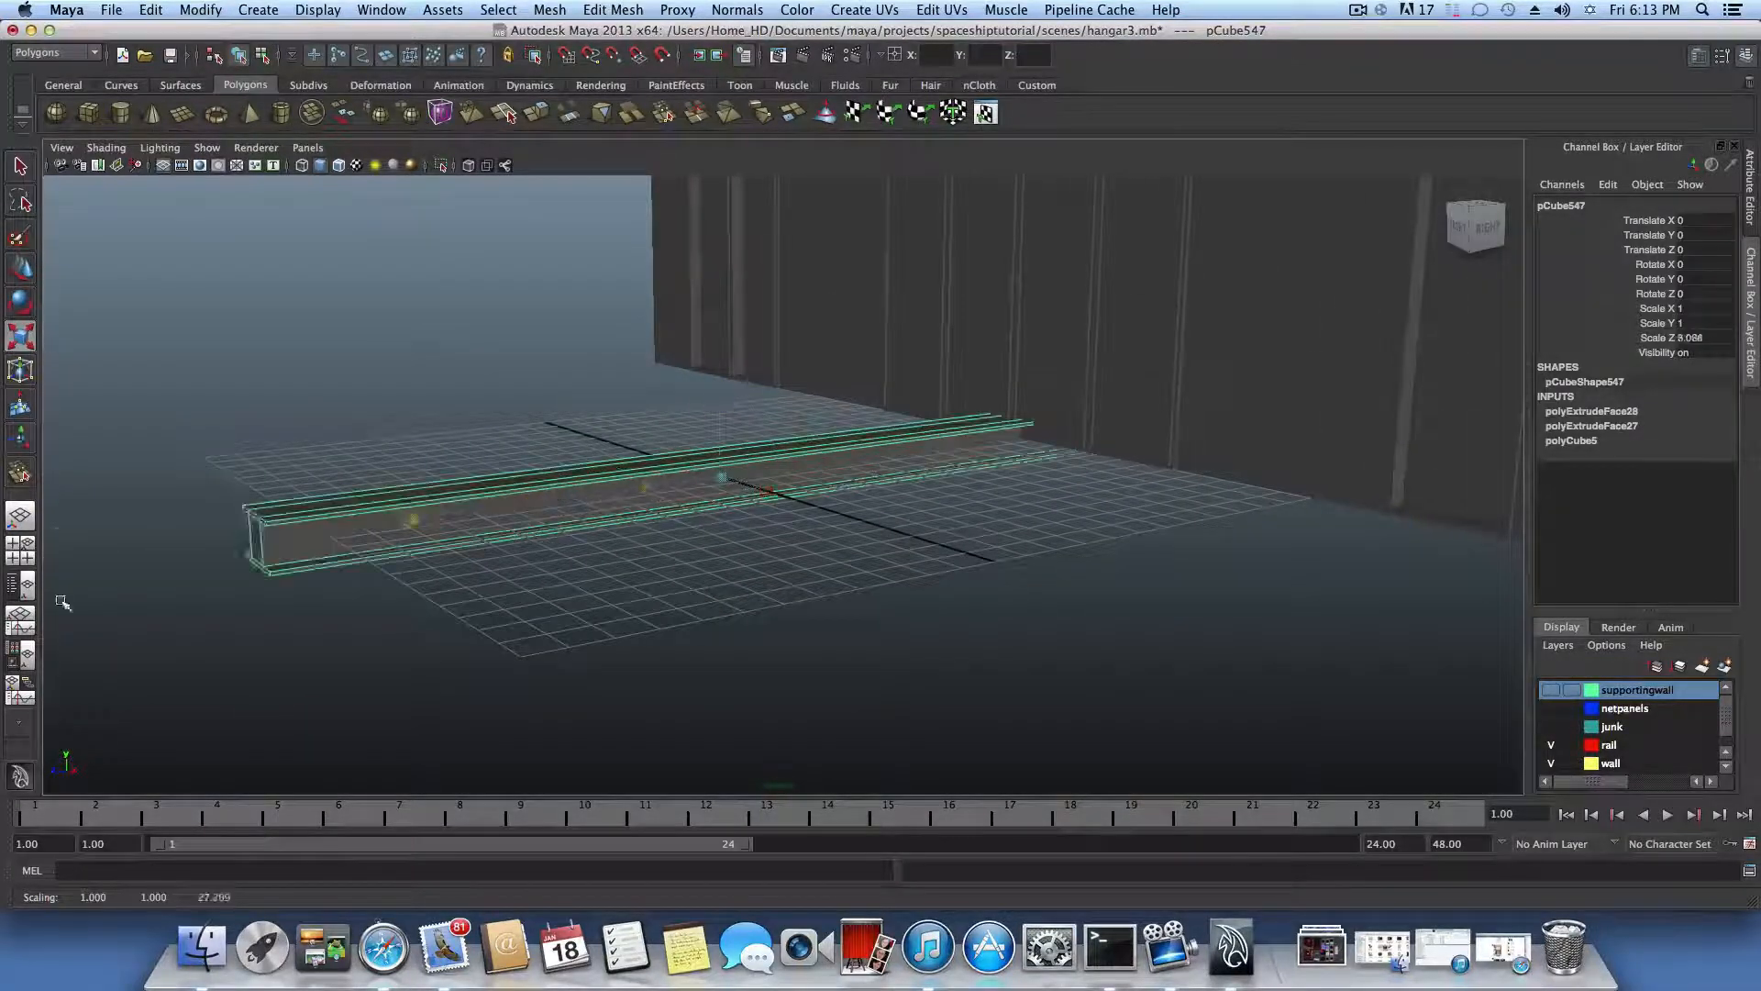
scroll(528, 566, down, 5)
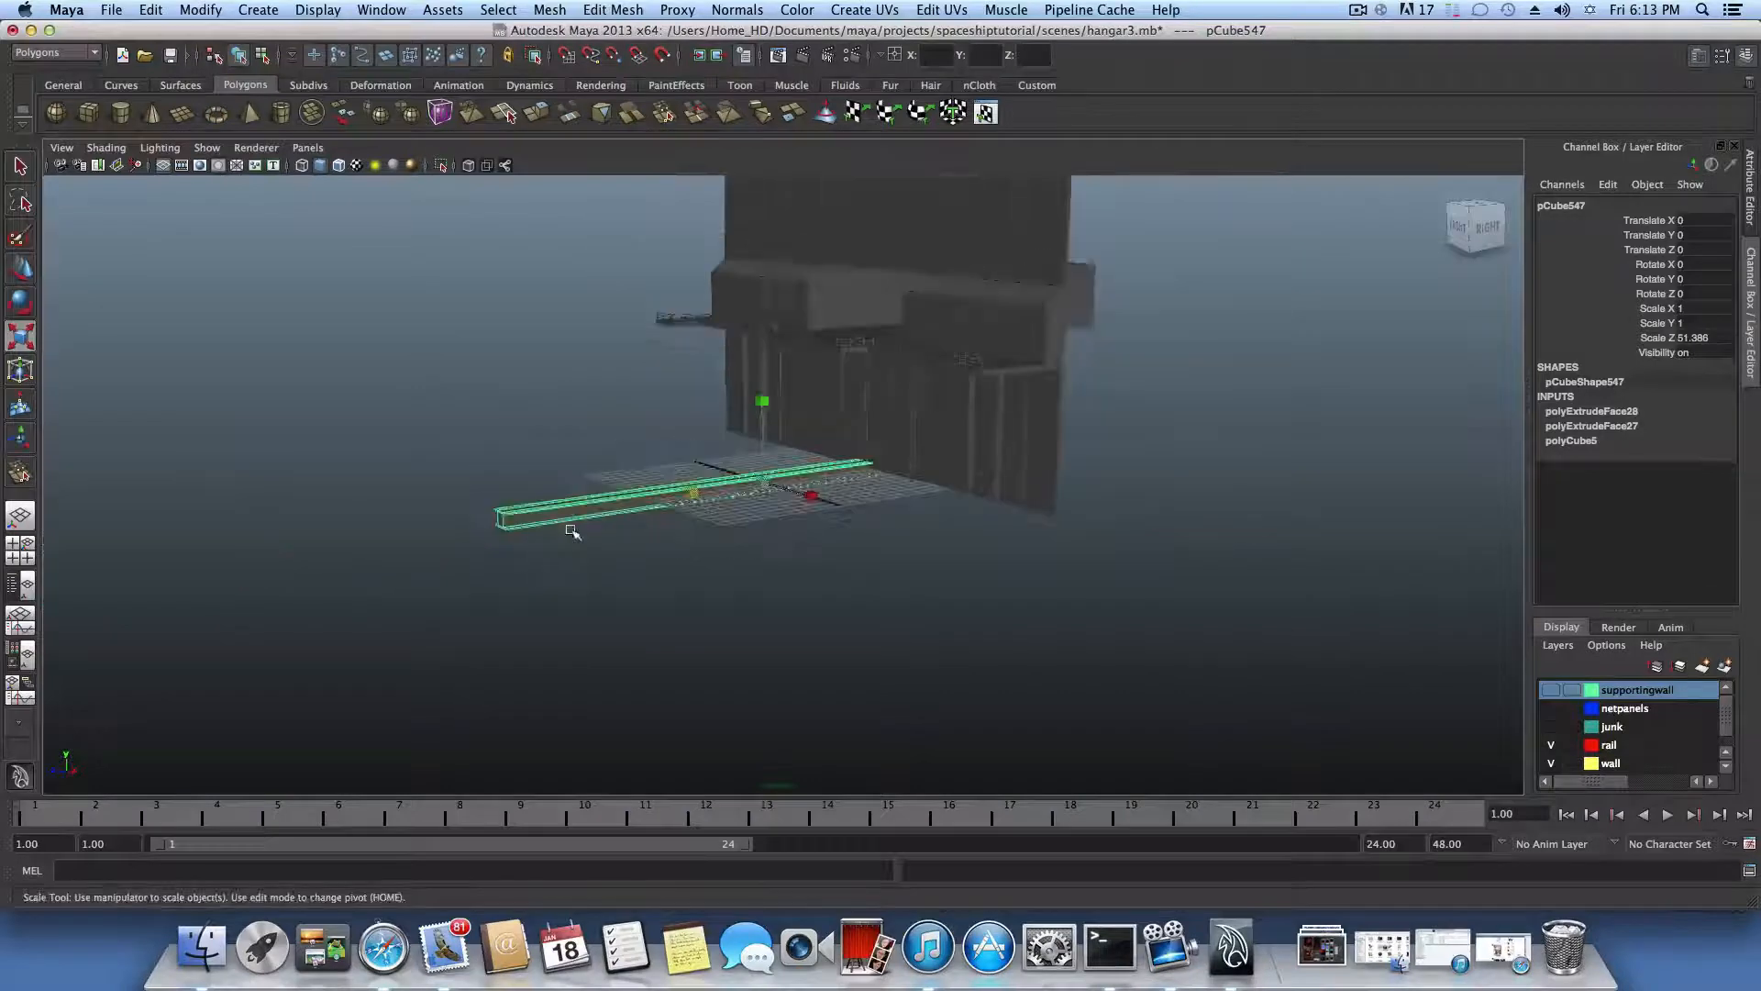
drag(690, 492, 464, 472)
Step: Move the beam to about Y 22.709 and Z 16.466 so its far end reaches the hangar wall
key(w)
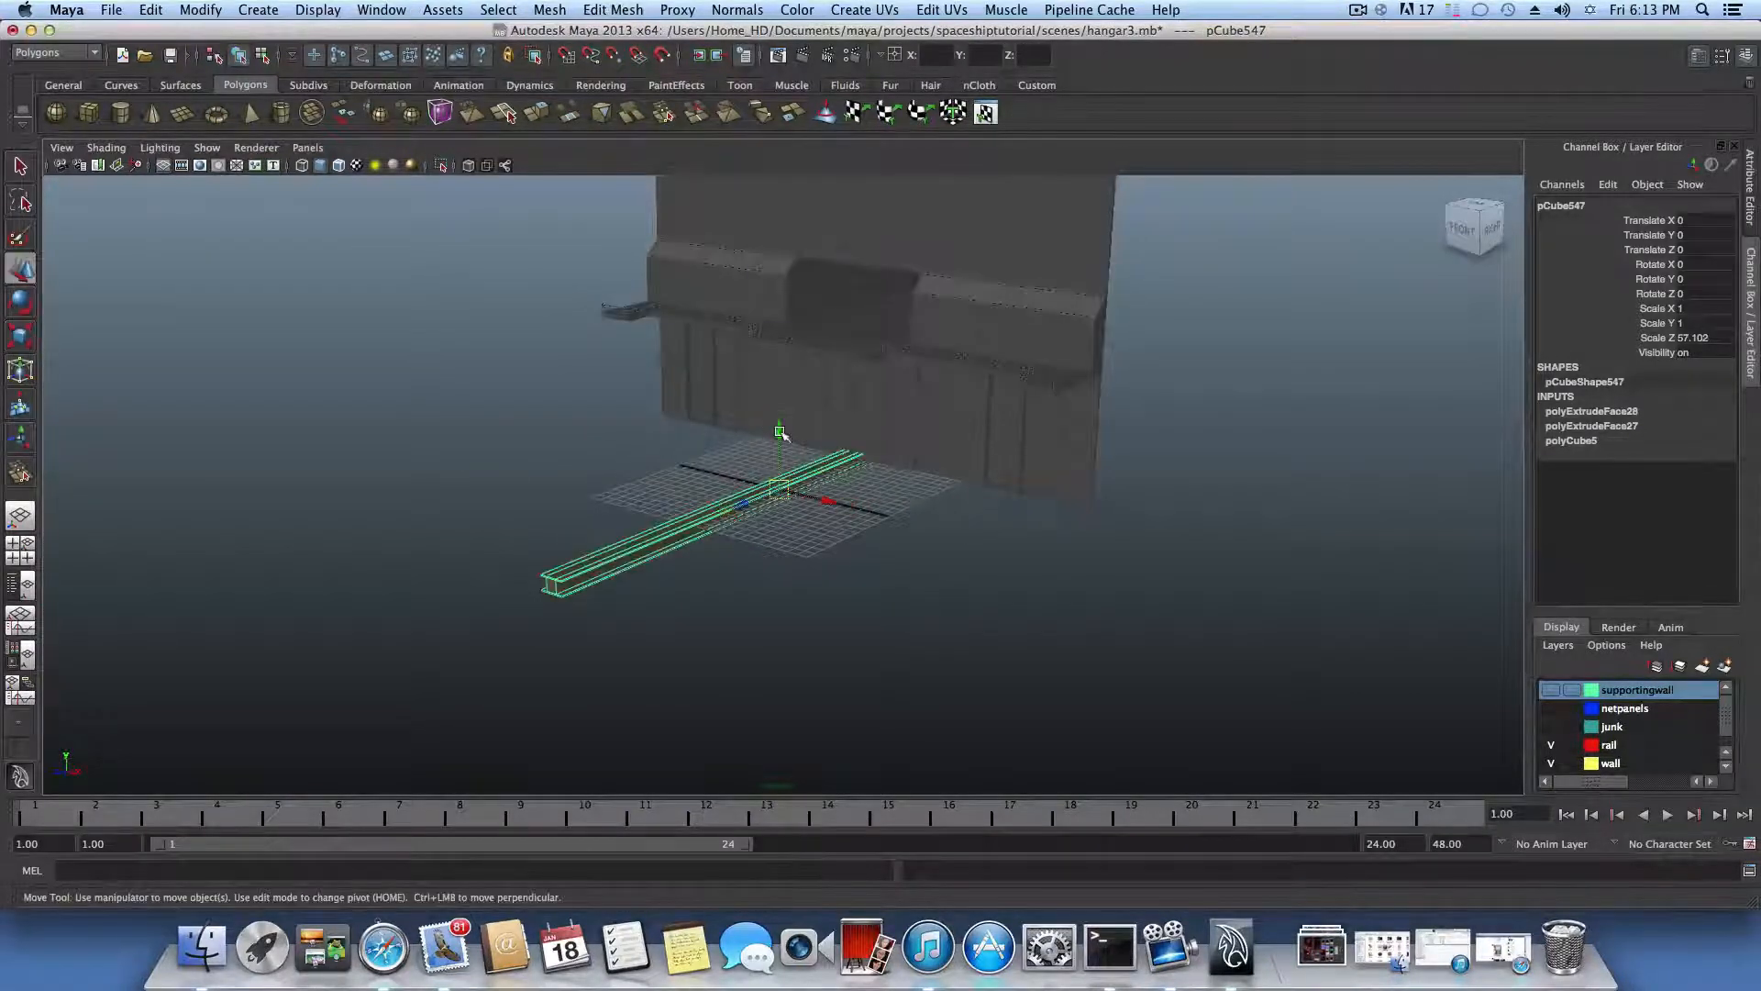
drag(781, 432, 772, 340)
alt+middle_drag(773, 340, 845, 541)
alt+drag(845, 542, 822, 538)
drag(699, 431, 565, 424)
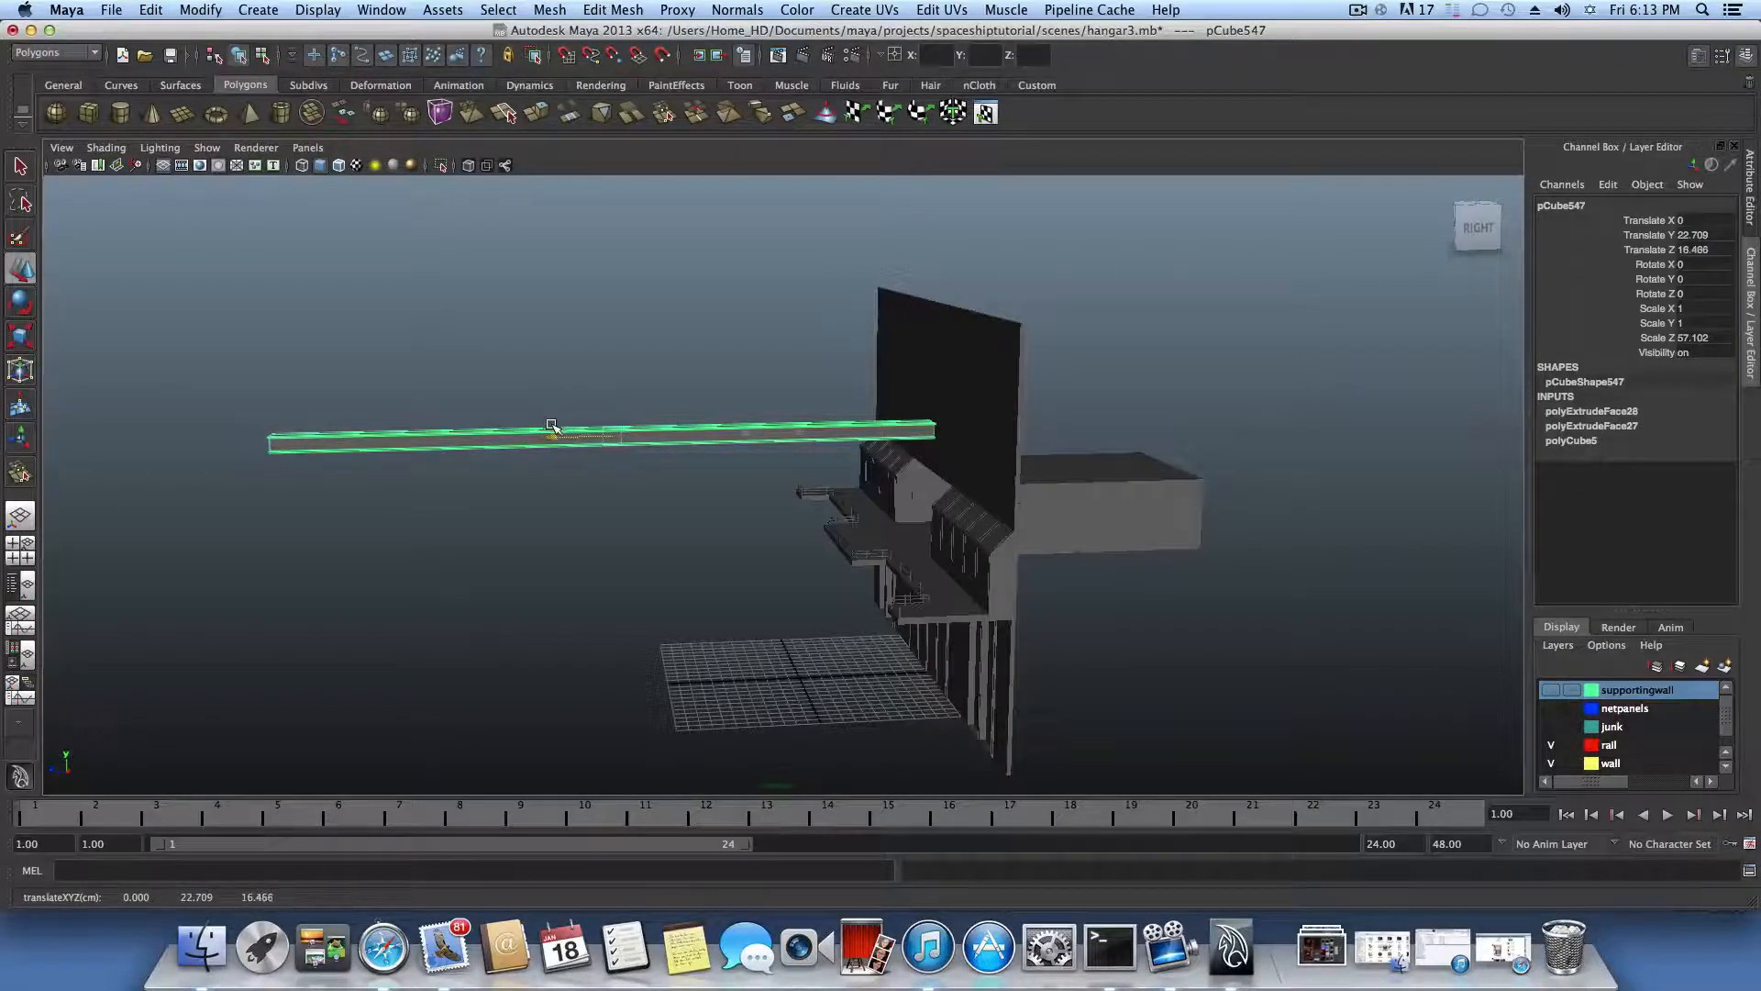
alt+drag(552, 427, 670, 404)
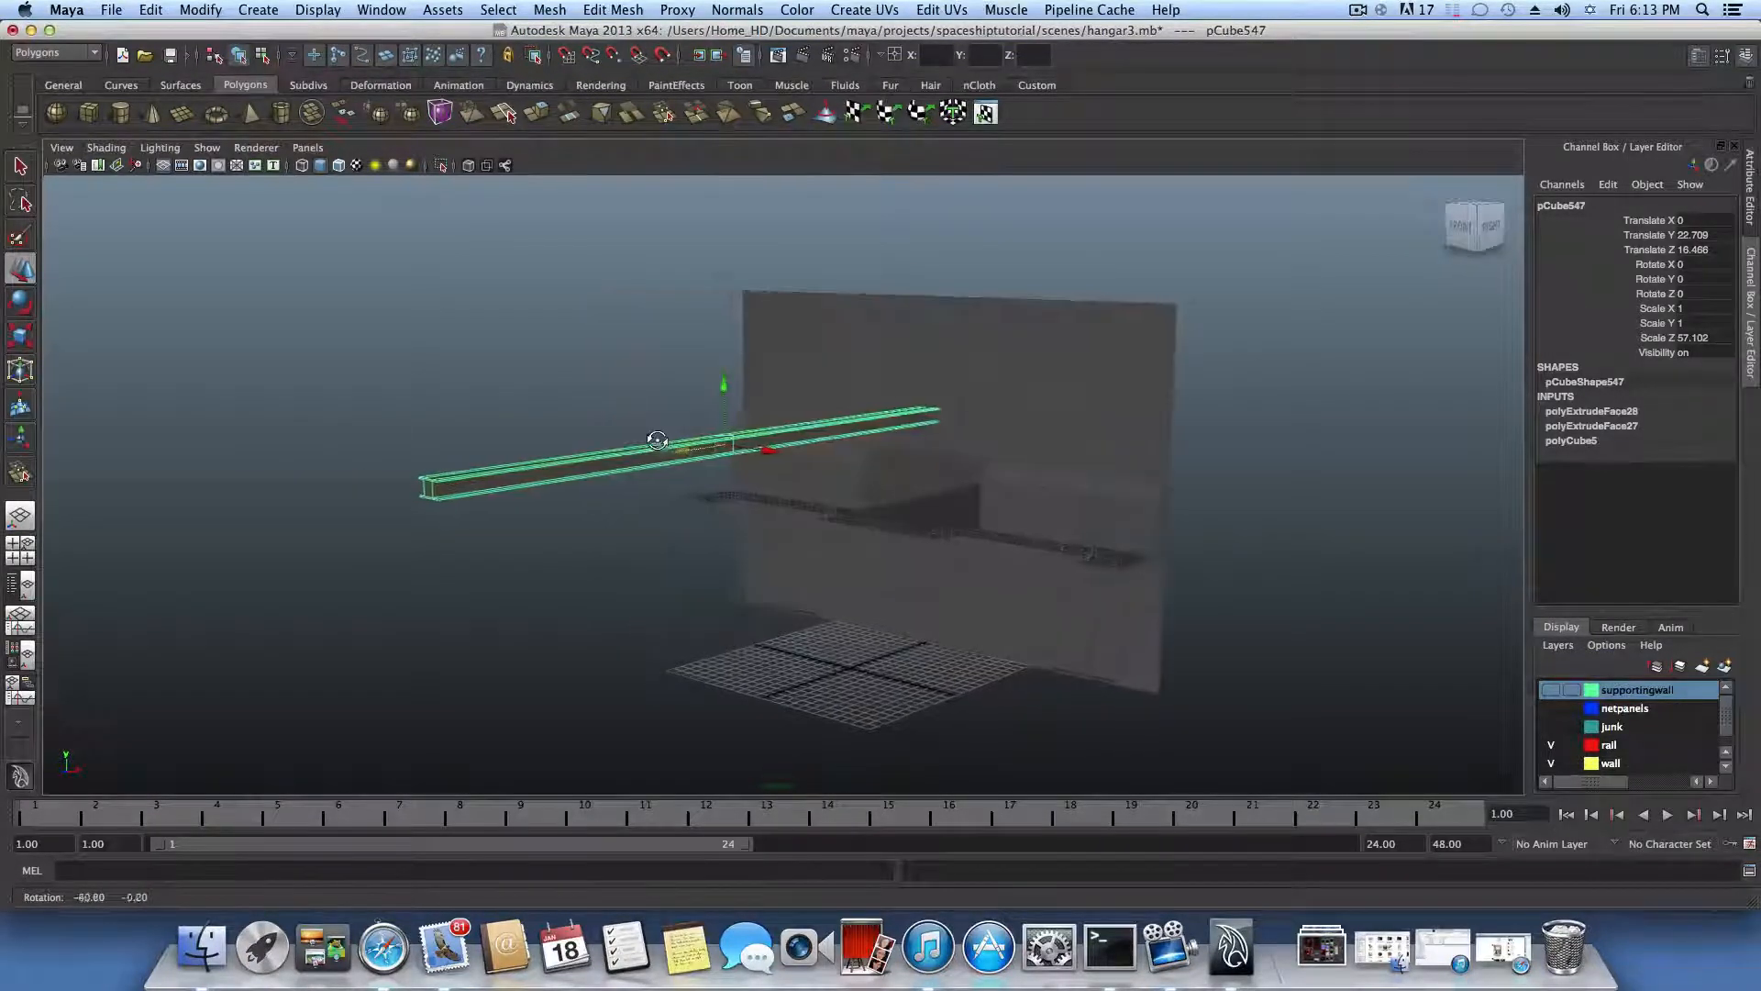
Step: Create a polygon cube and raise it to about Y 22.69, vertically centred on the beam
click(89, 112)
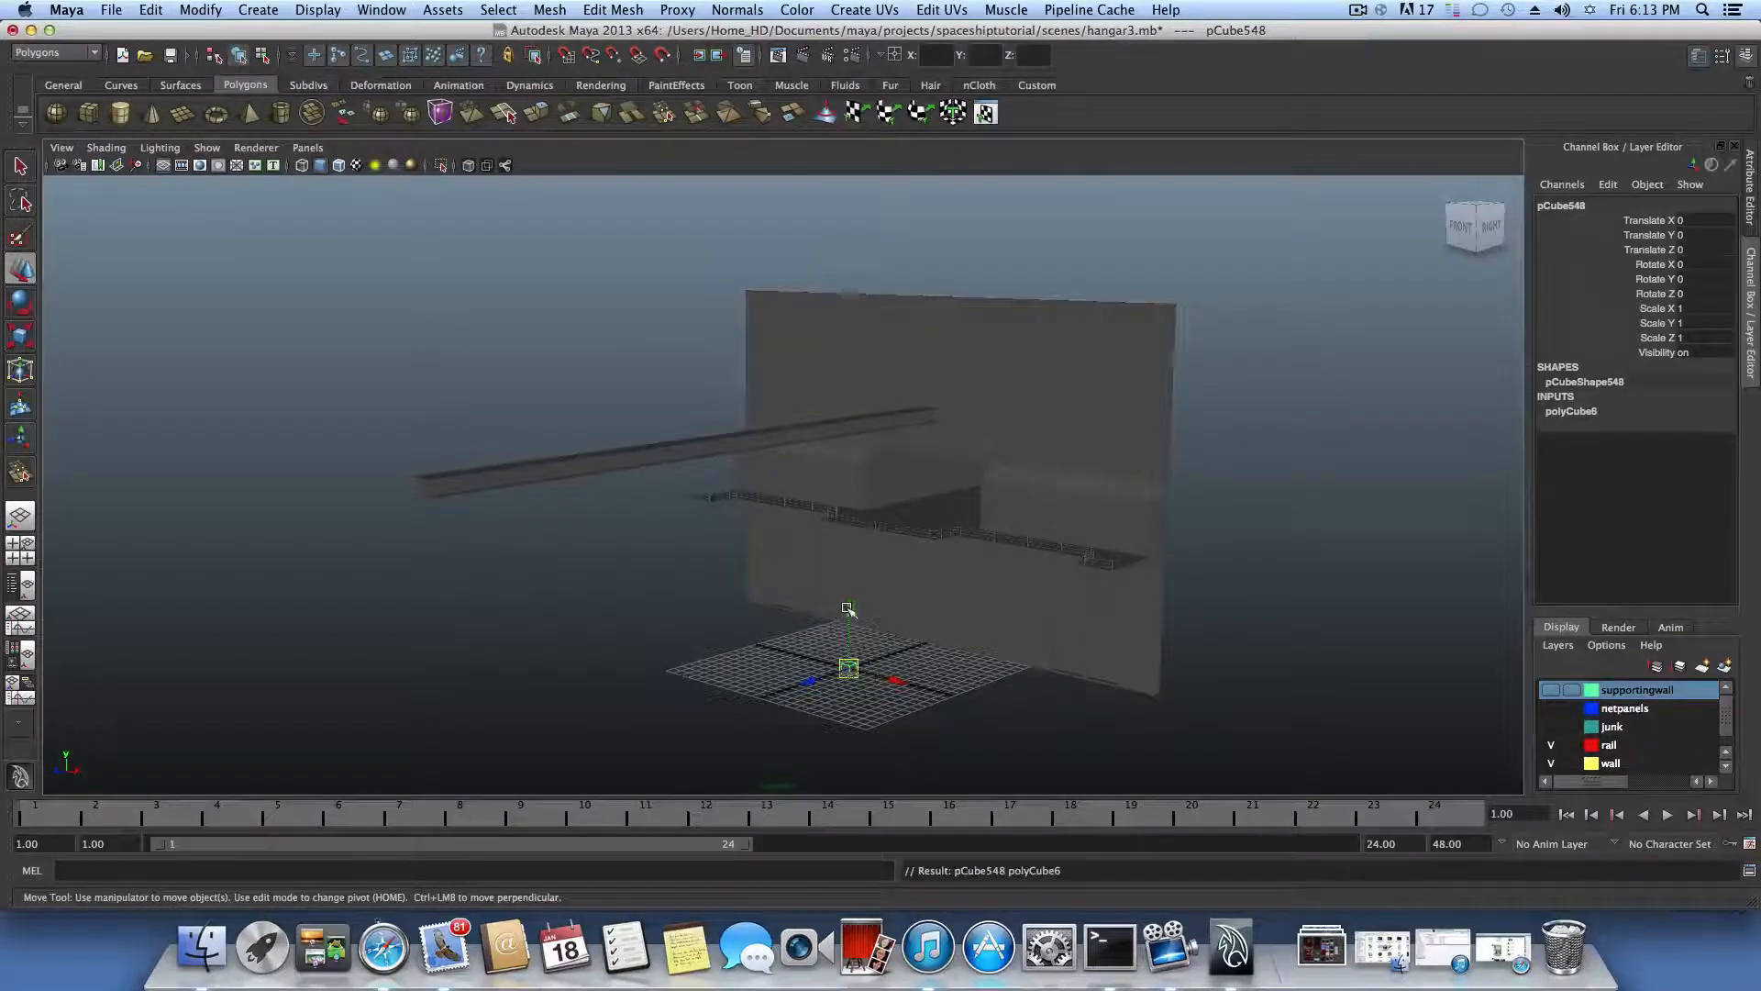
drag(847, 609, 824, 363)
alt+right_drag(806, 405, 994, 641)
alt+middle_drag(1142, 459, 1034, 621)
alt+right_drag(1034, 621, 1041, 664)
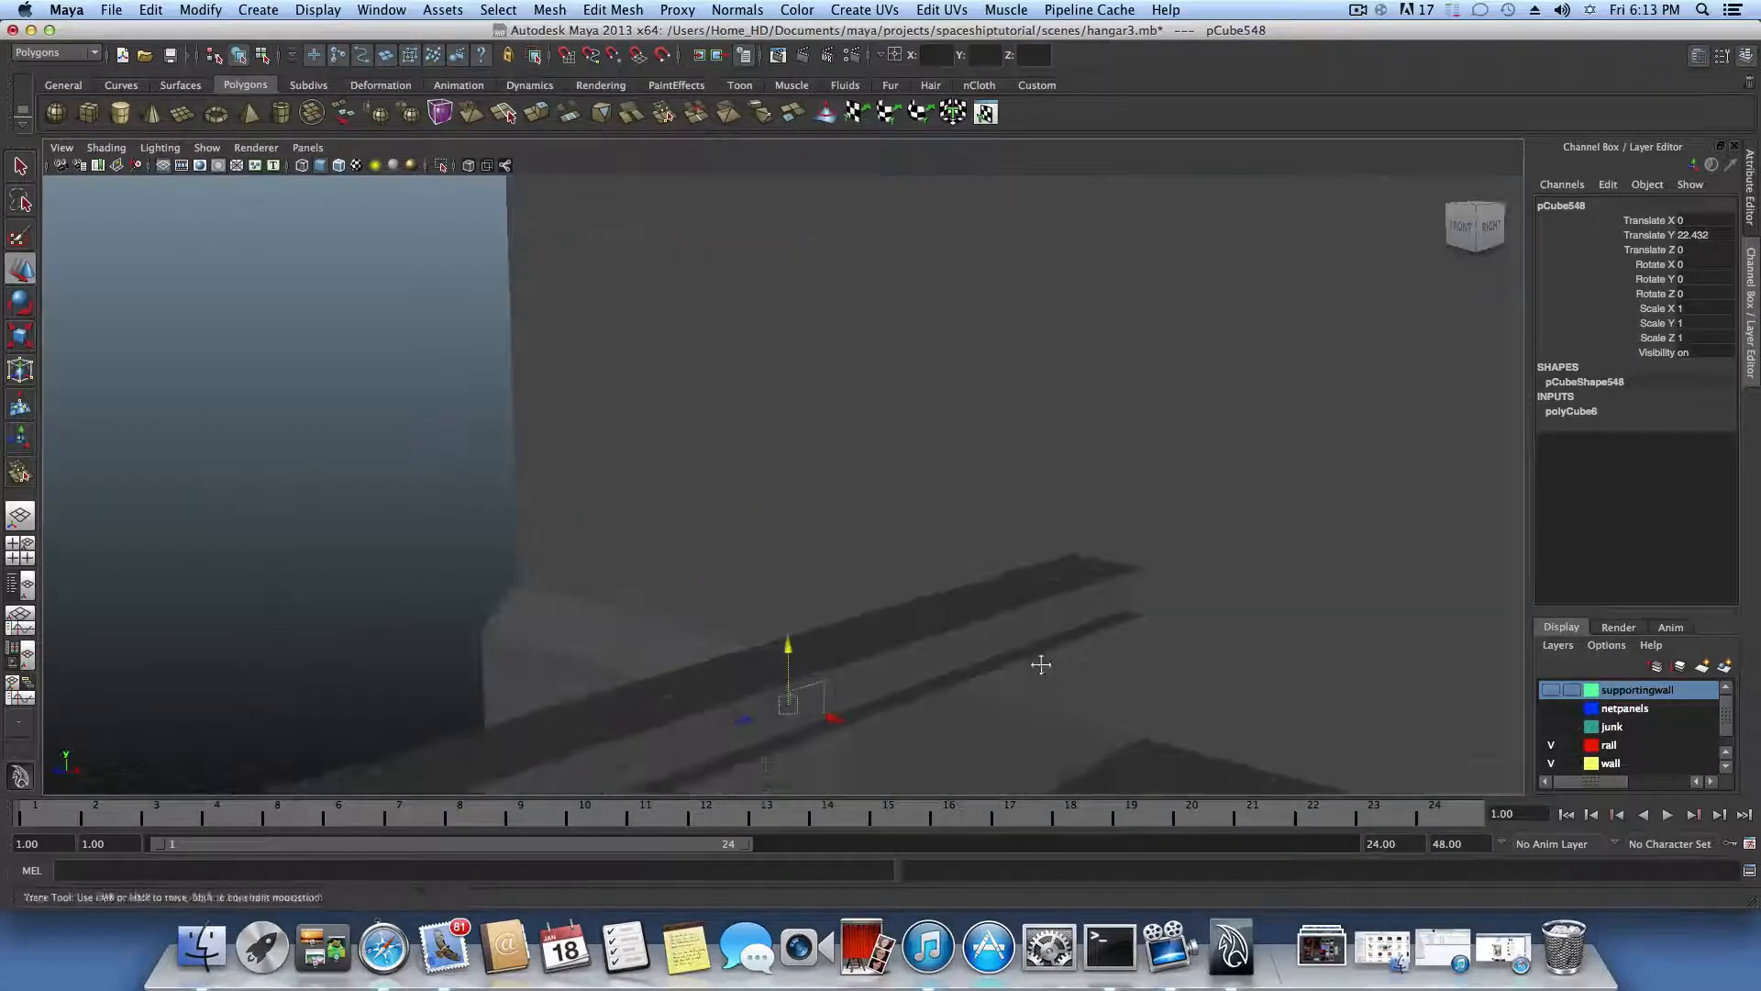
alt+middle_drag(1041, 664, 1054, 586)
drag(800, 539, 719, 554)
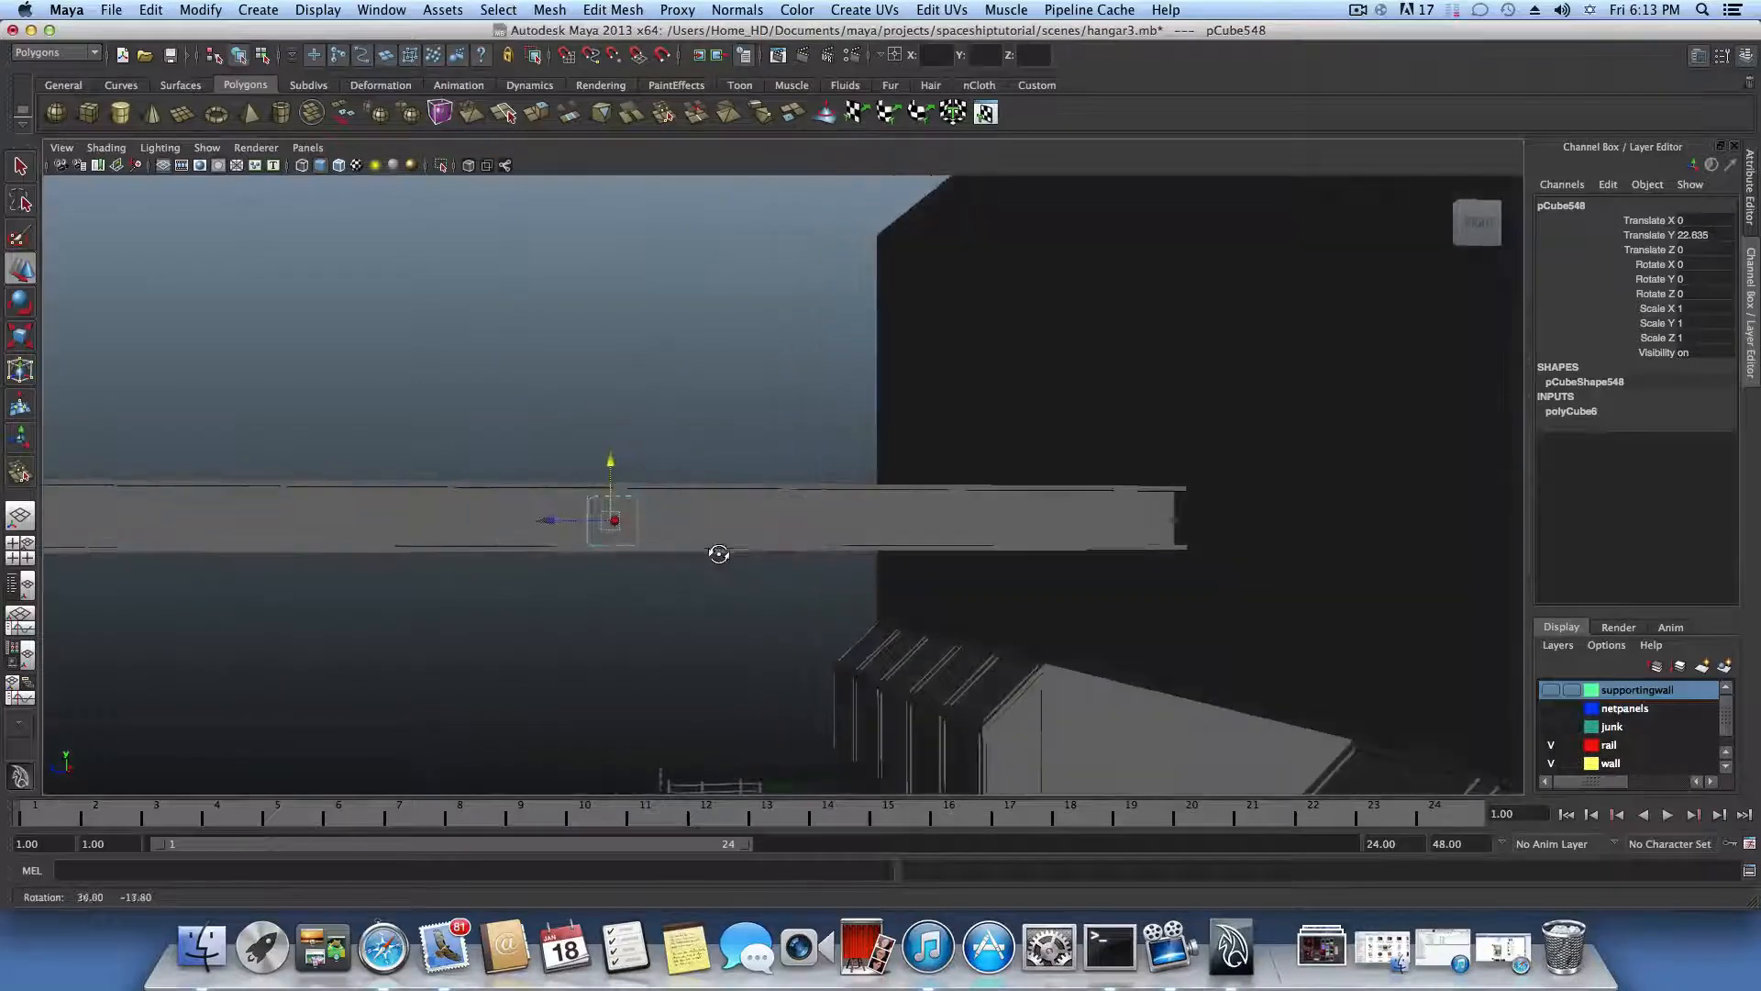
drag(609, 459, 609, 460)
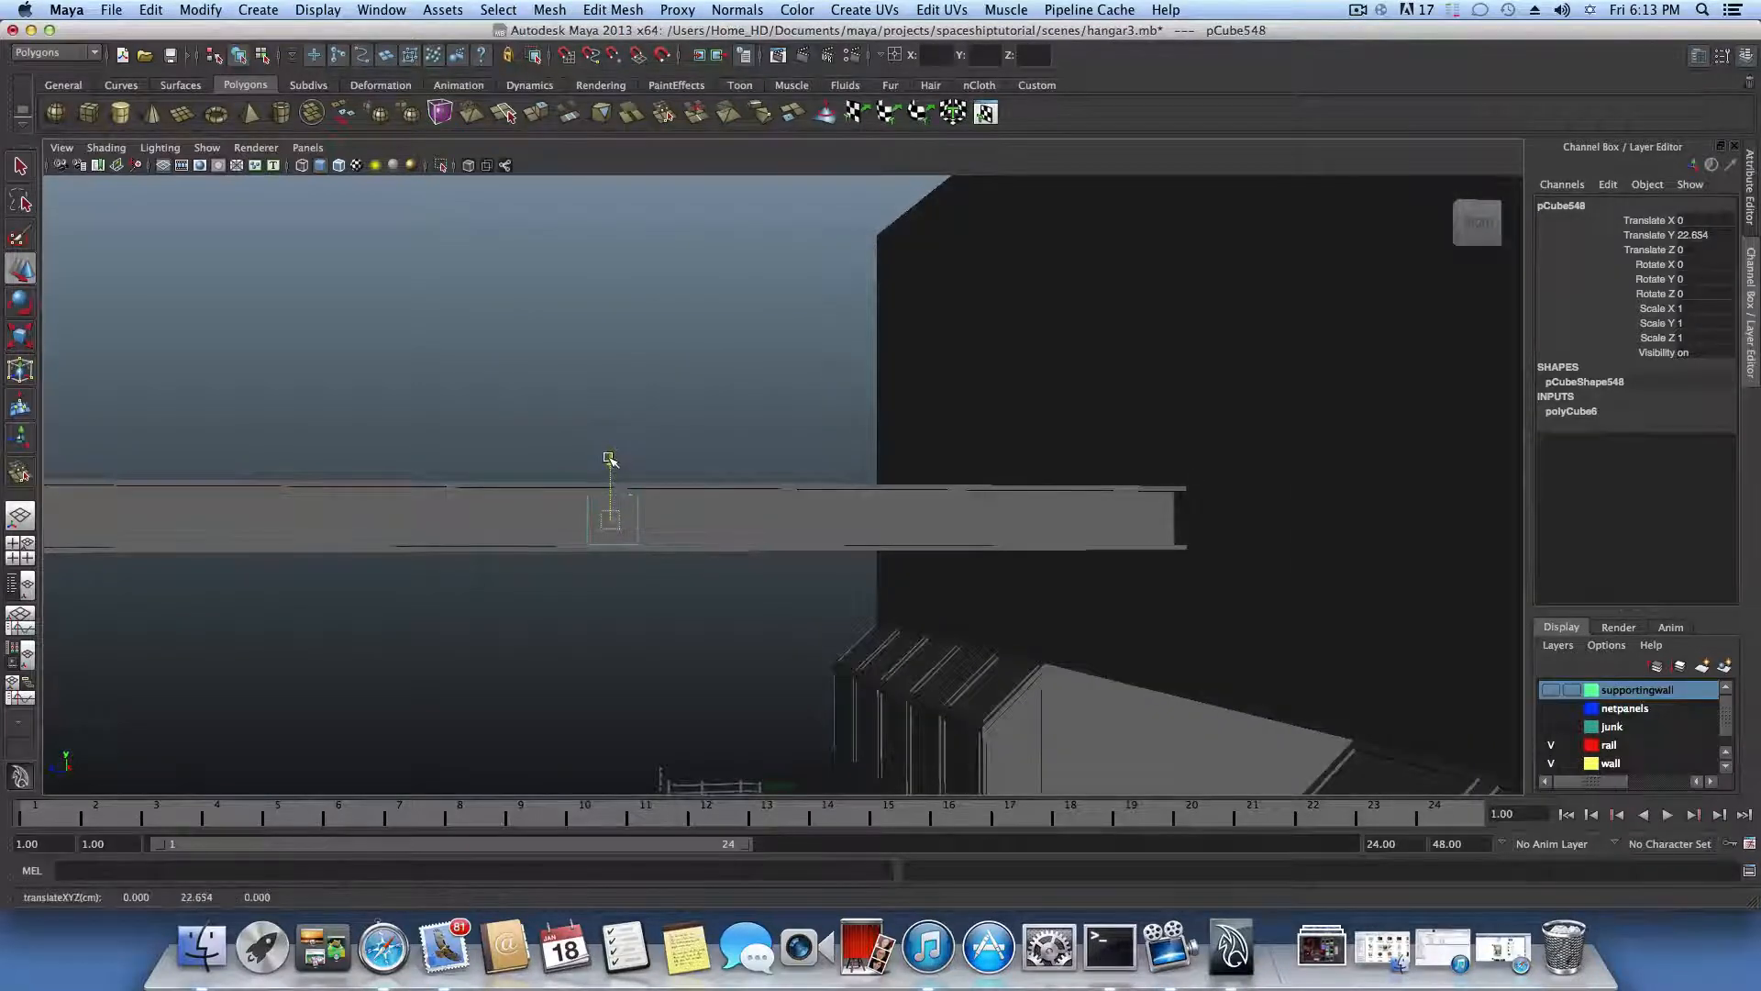
alt+drag(591, 521, 704, 483)
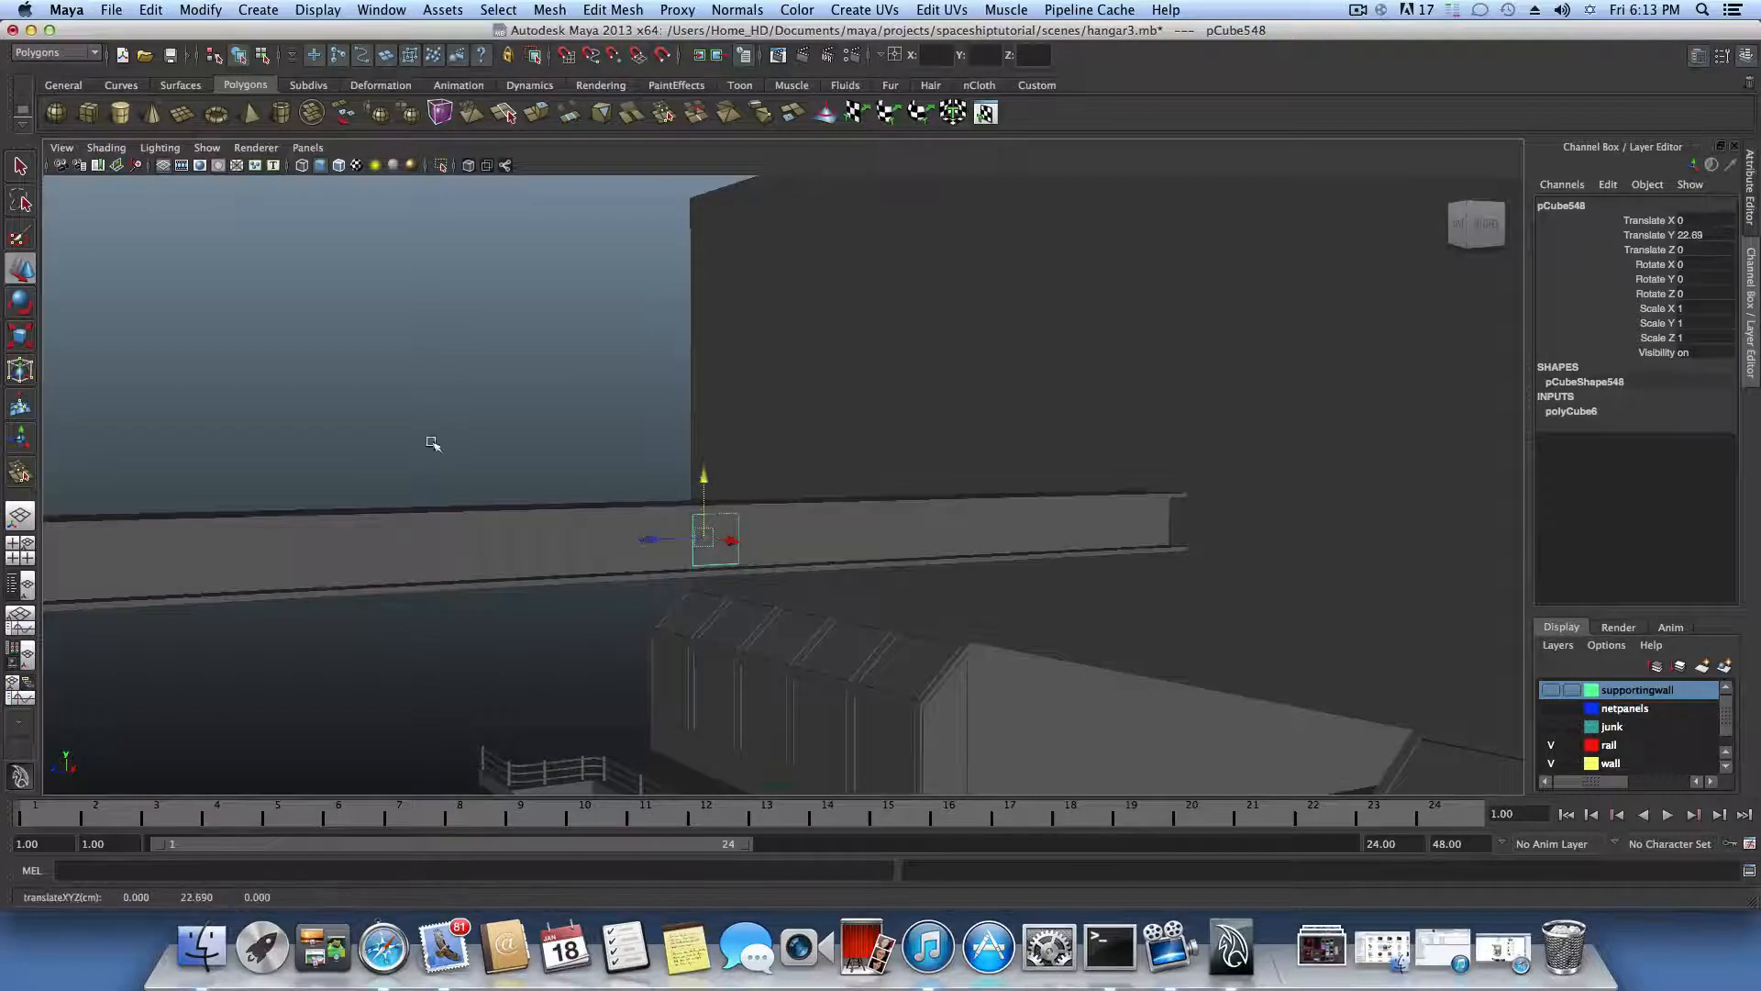
Step: Scale the cube to about 1.944, flatten it to about 0.115 in Z, and place it at the beam's wall end, about Z -12.122
key(r)
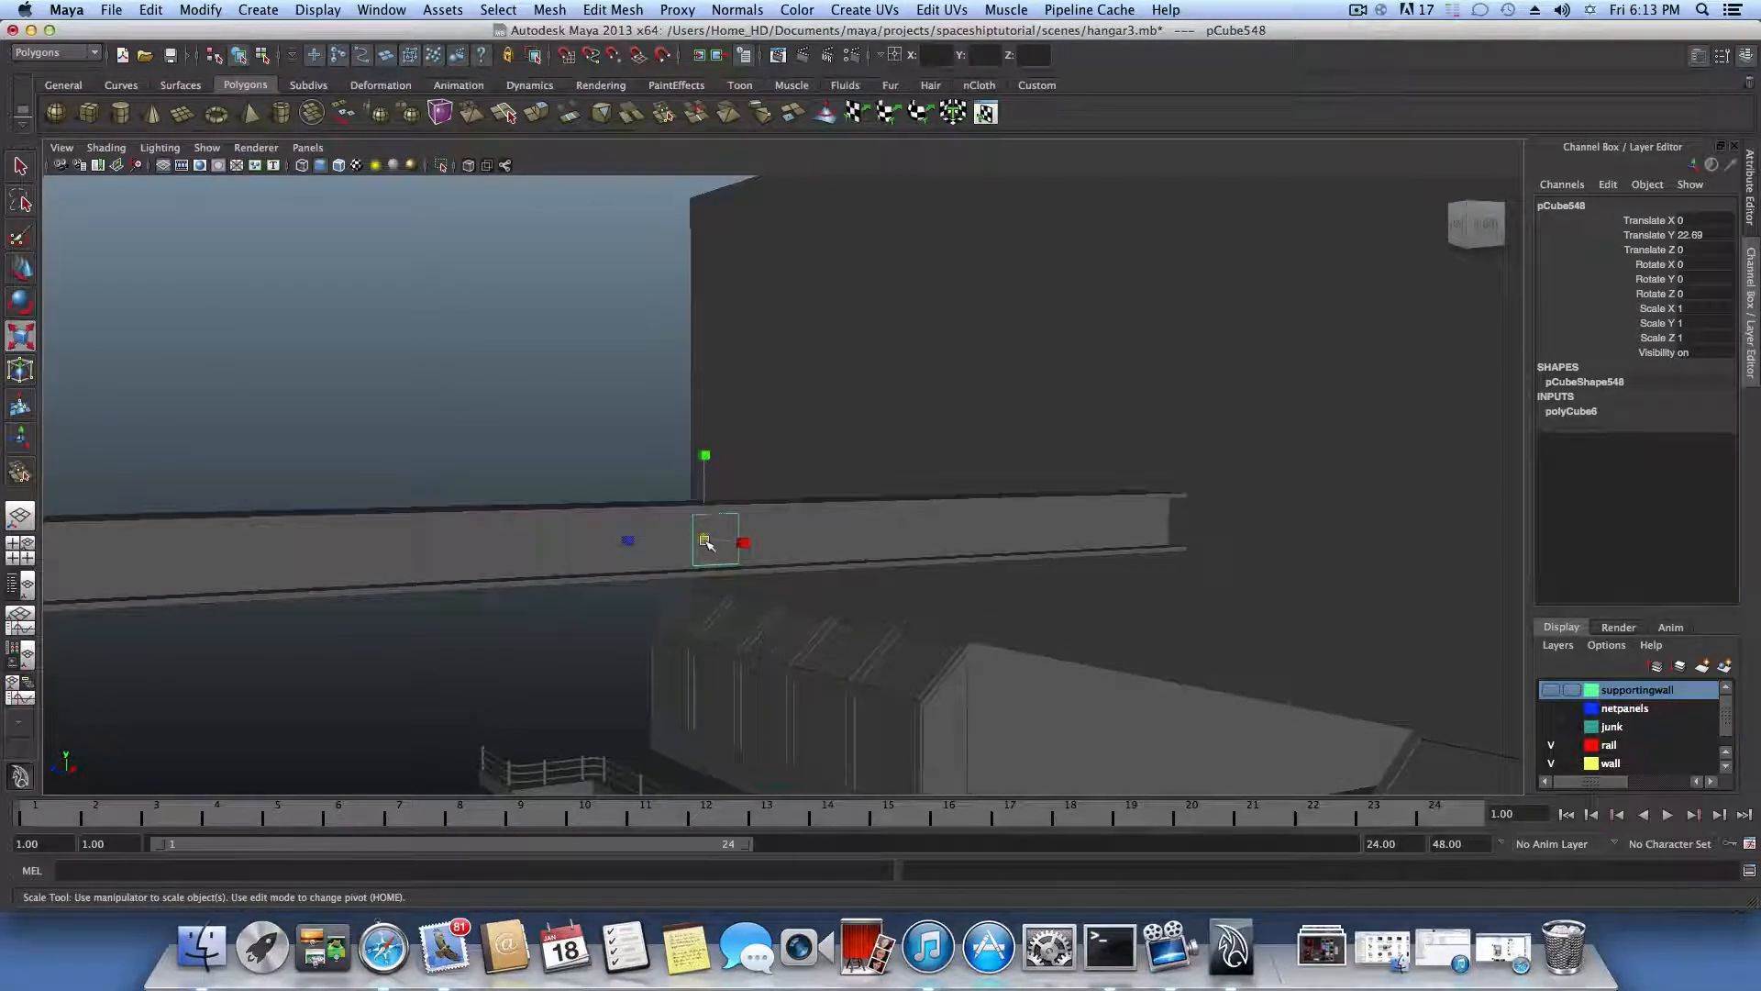
drag(704, 541, 744, 538)
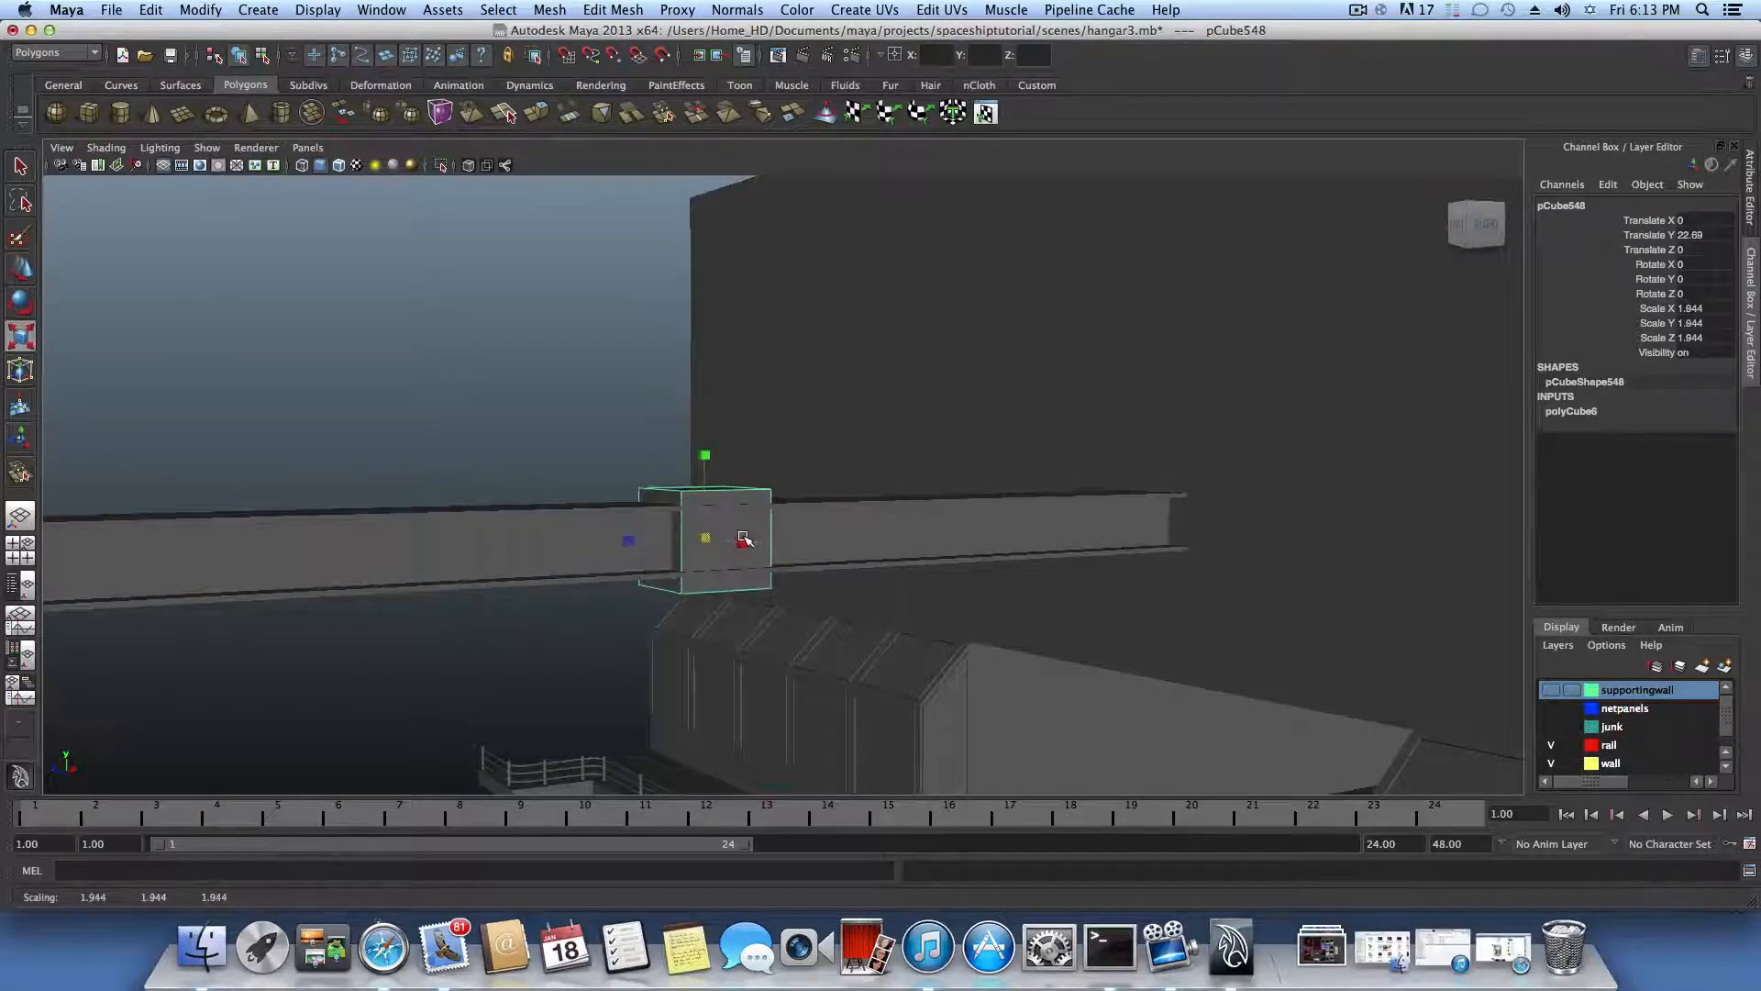
drag(632, 542, 686, 387)
key(w)
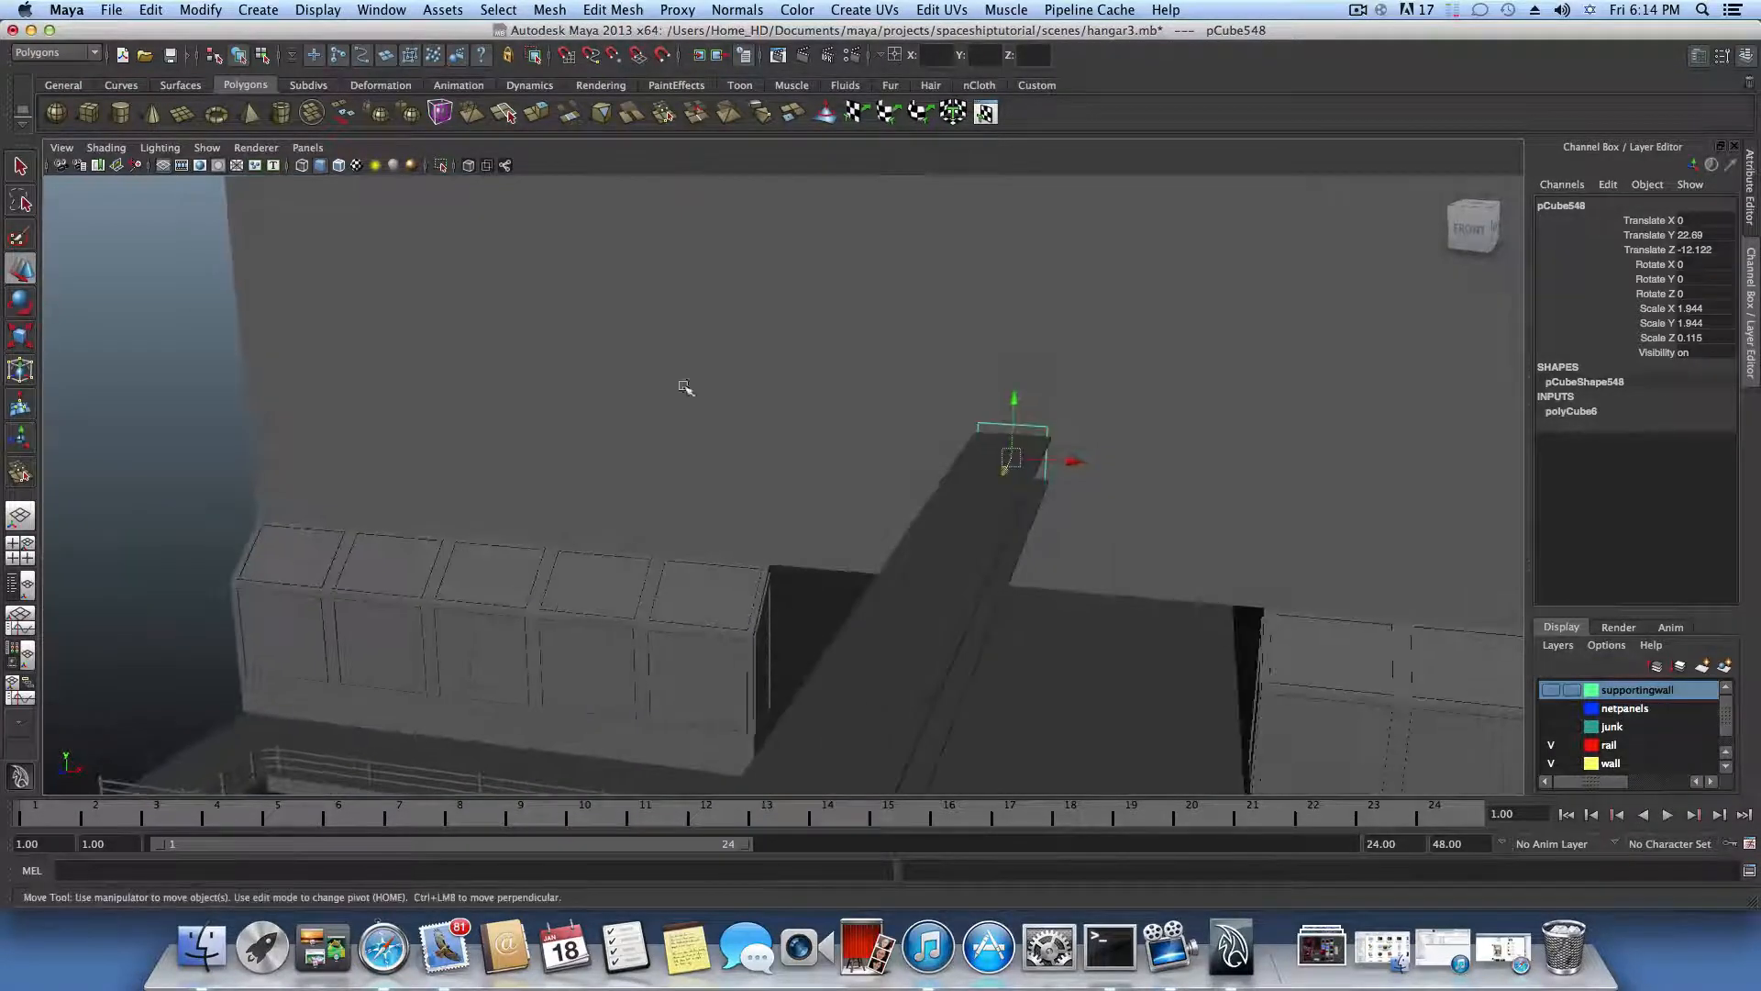
Step: Enlarge the end plate uniformly to about 2.753 in X and Y and shift it to about Z -12.085
click(31, 338)
drag(1024, 458, 853, 440)
click(19, 269)
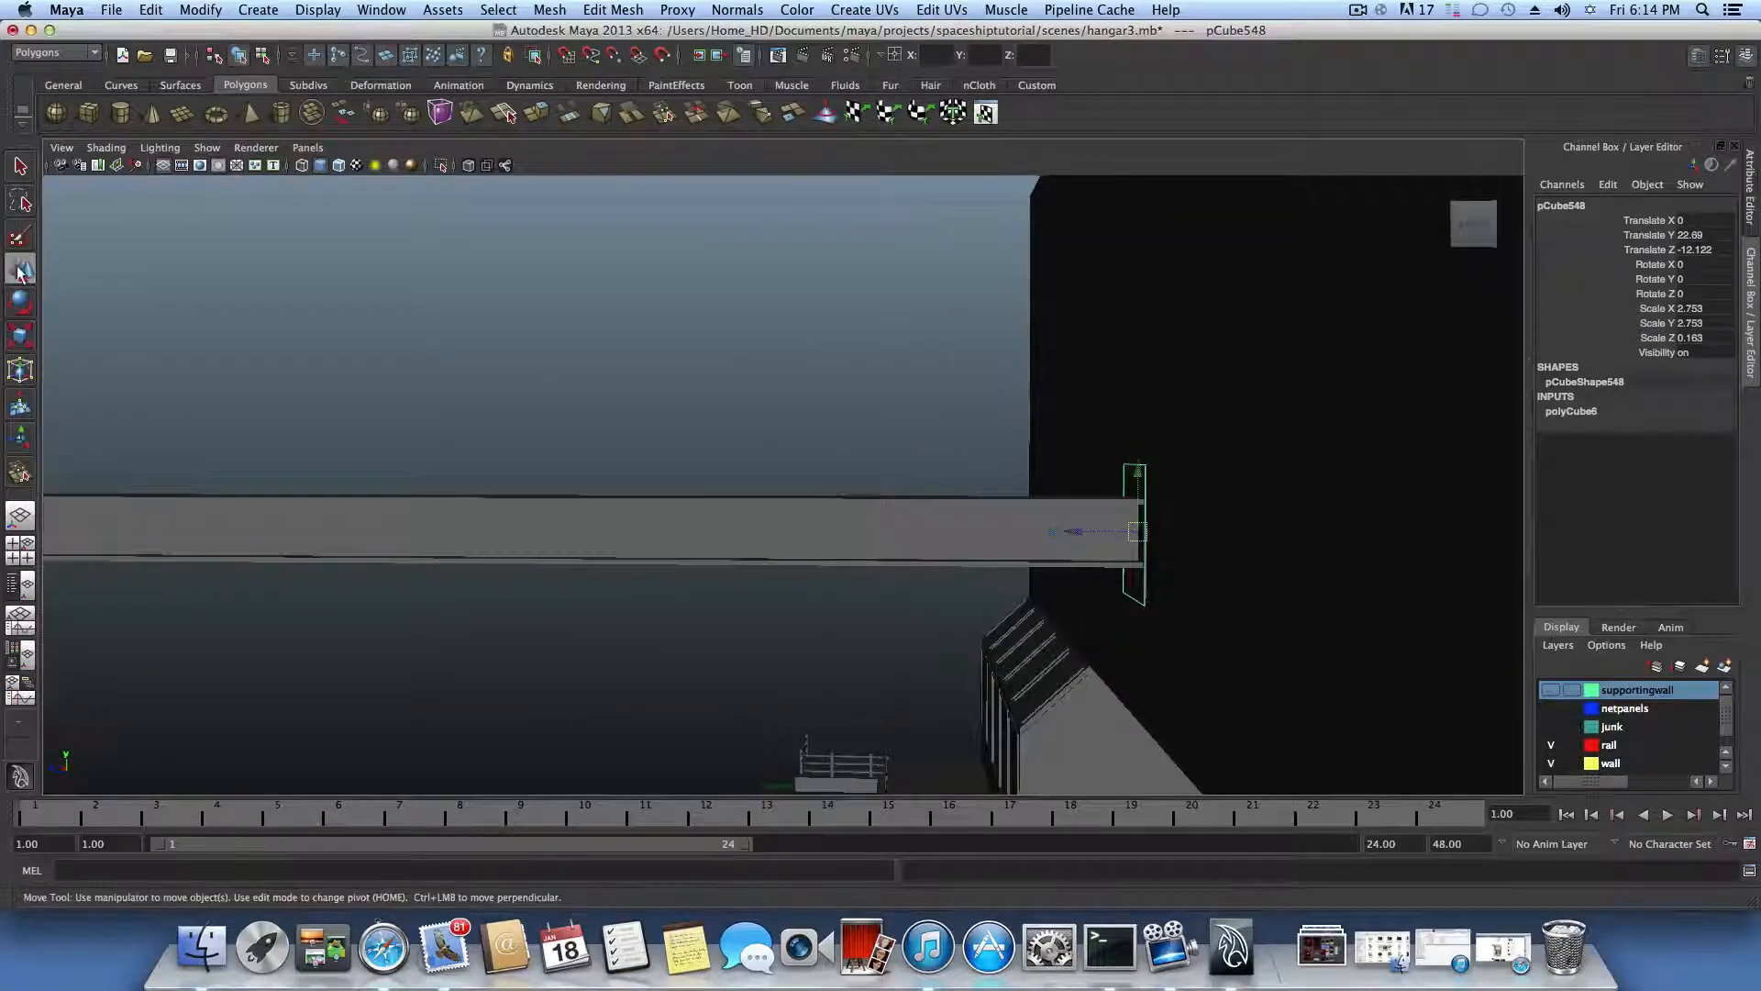
drag(1083, 534, 1234, 526)
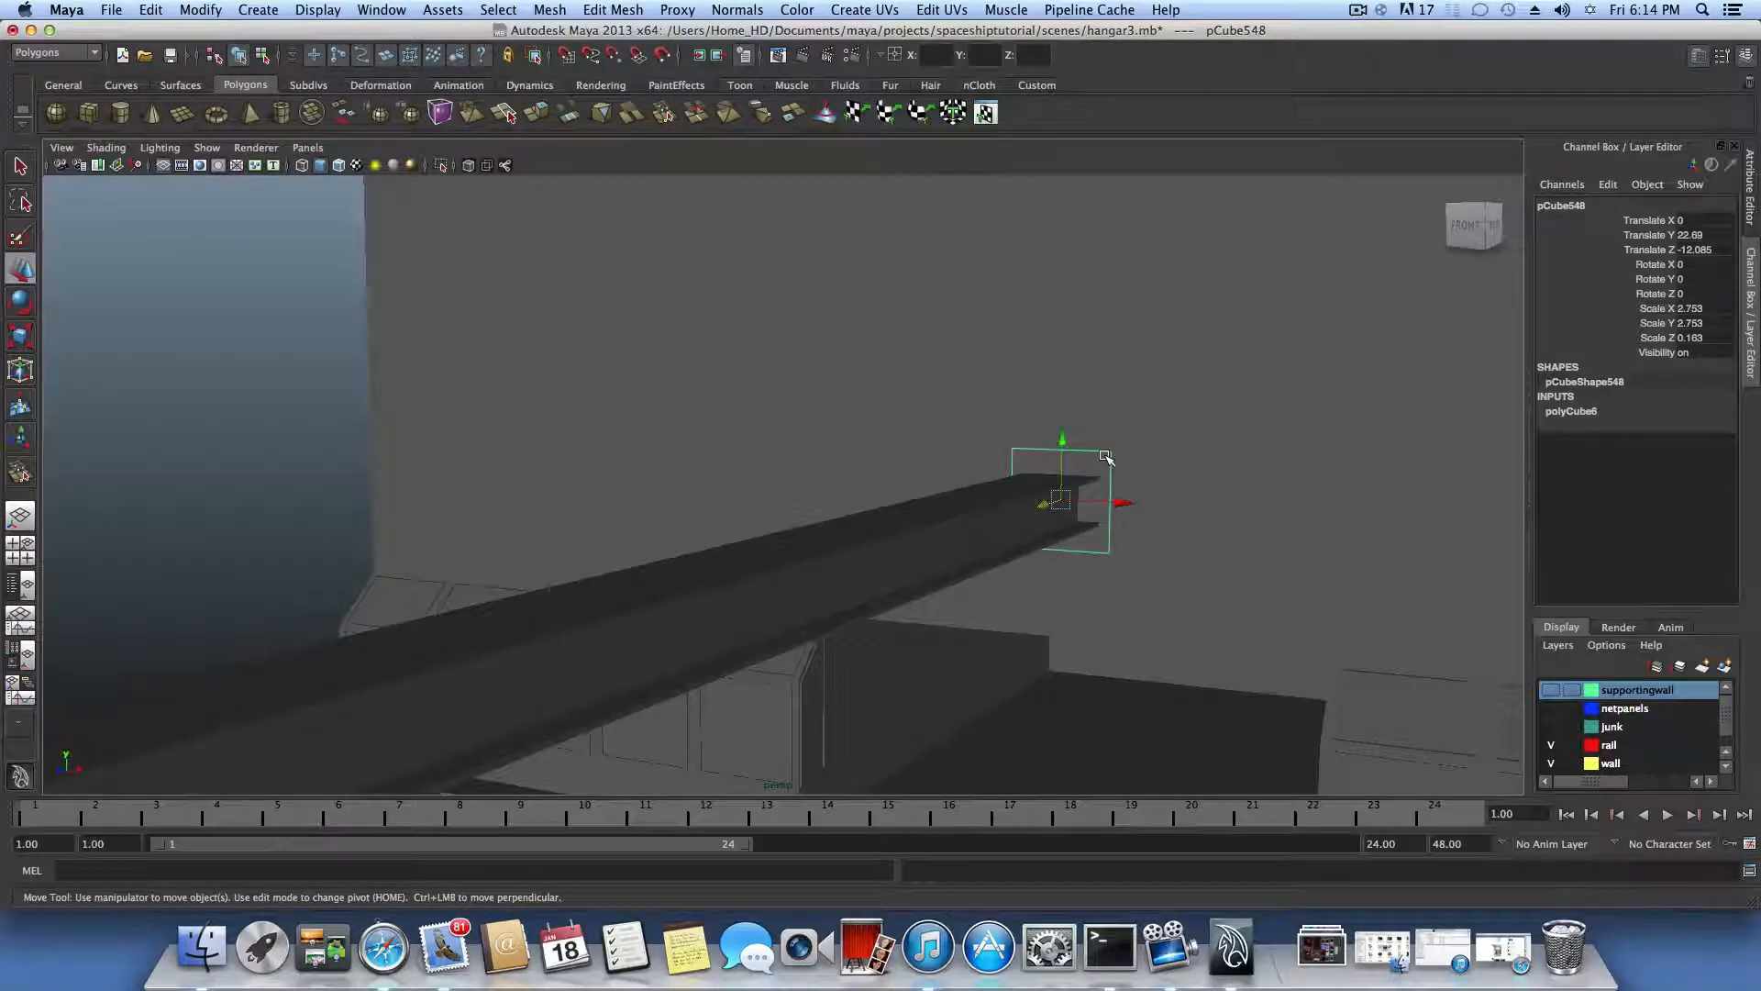
Step: Select the beam together with its end plate and raise both until the beam is at about Y 28.132
alt+drag(906, 526, 826, 523)
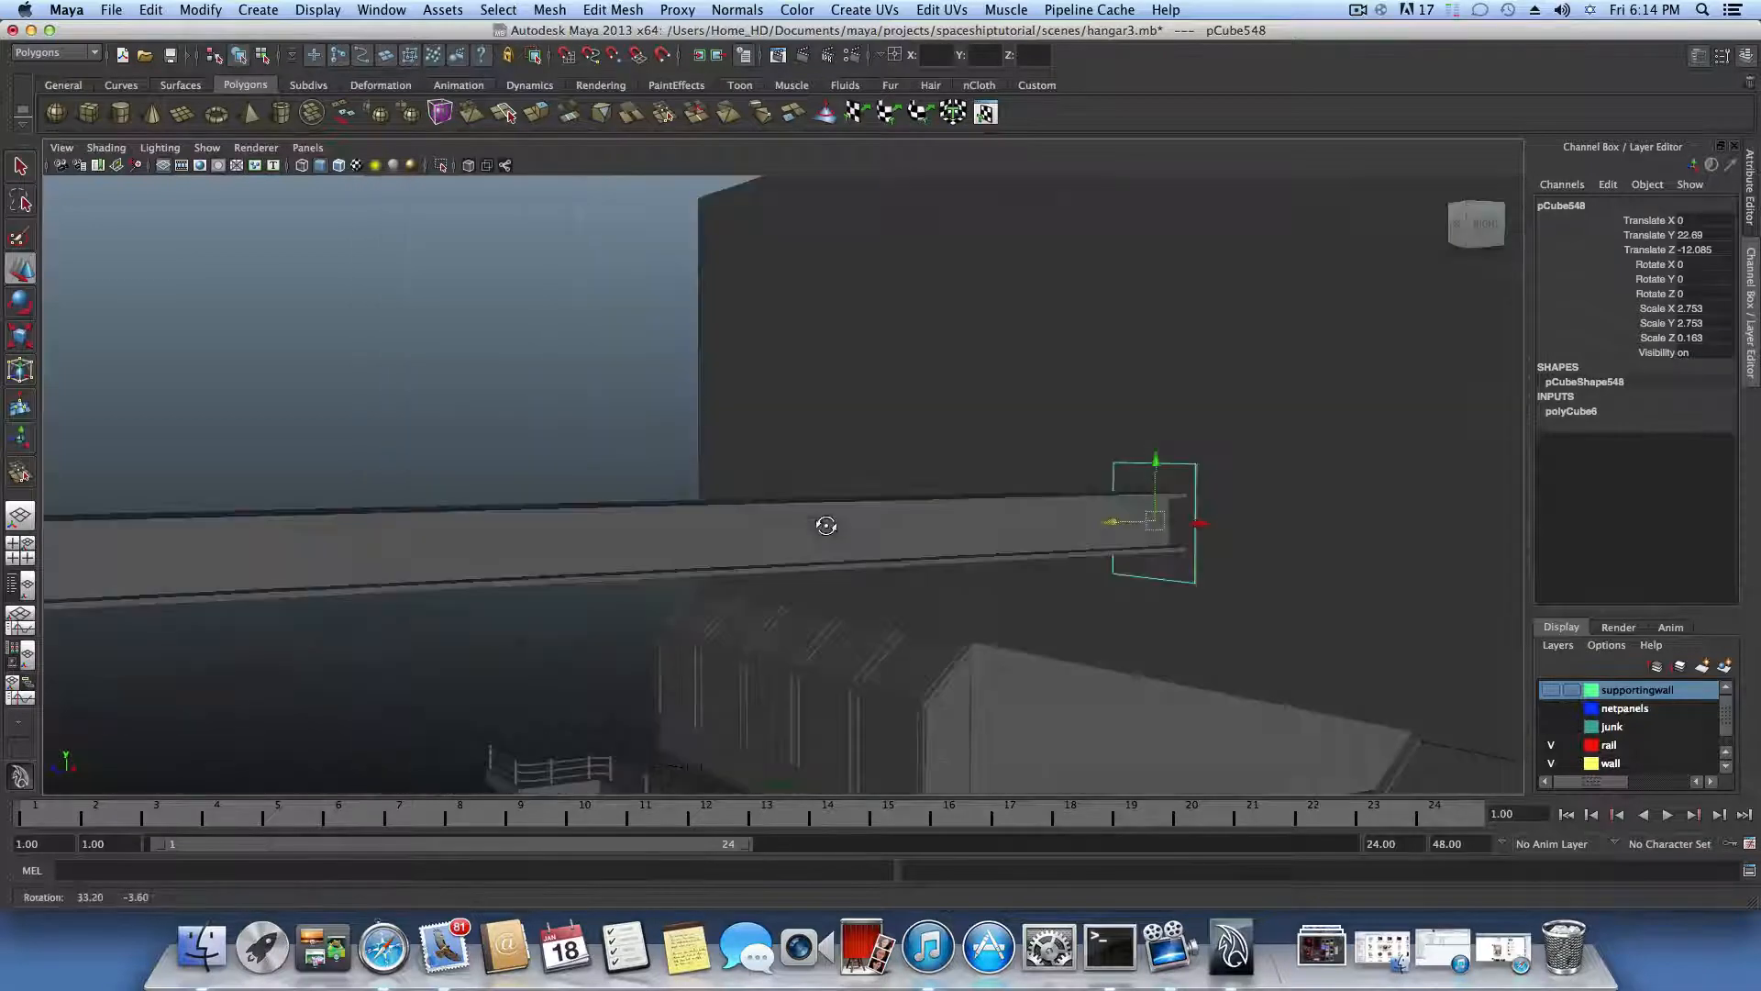
alt+drag(971, 592, 802, 637)
alt+right_drag(802, 637, 736, 600)
alt+middle_drag(735, 601, 893, 614)
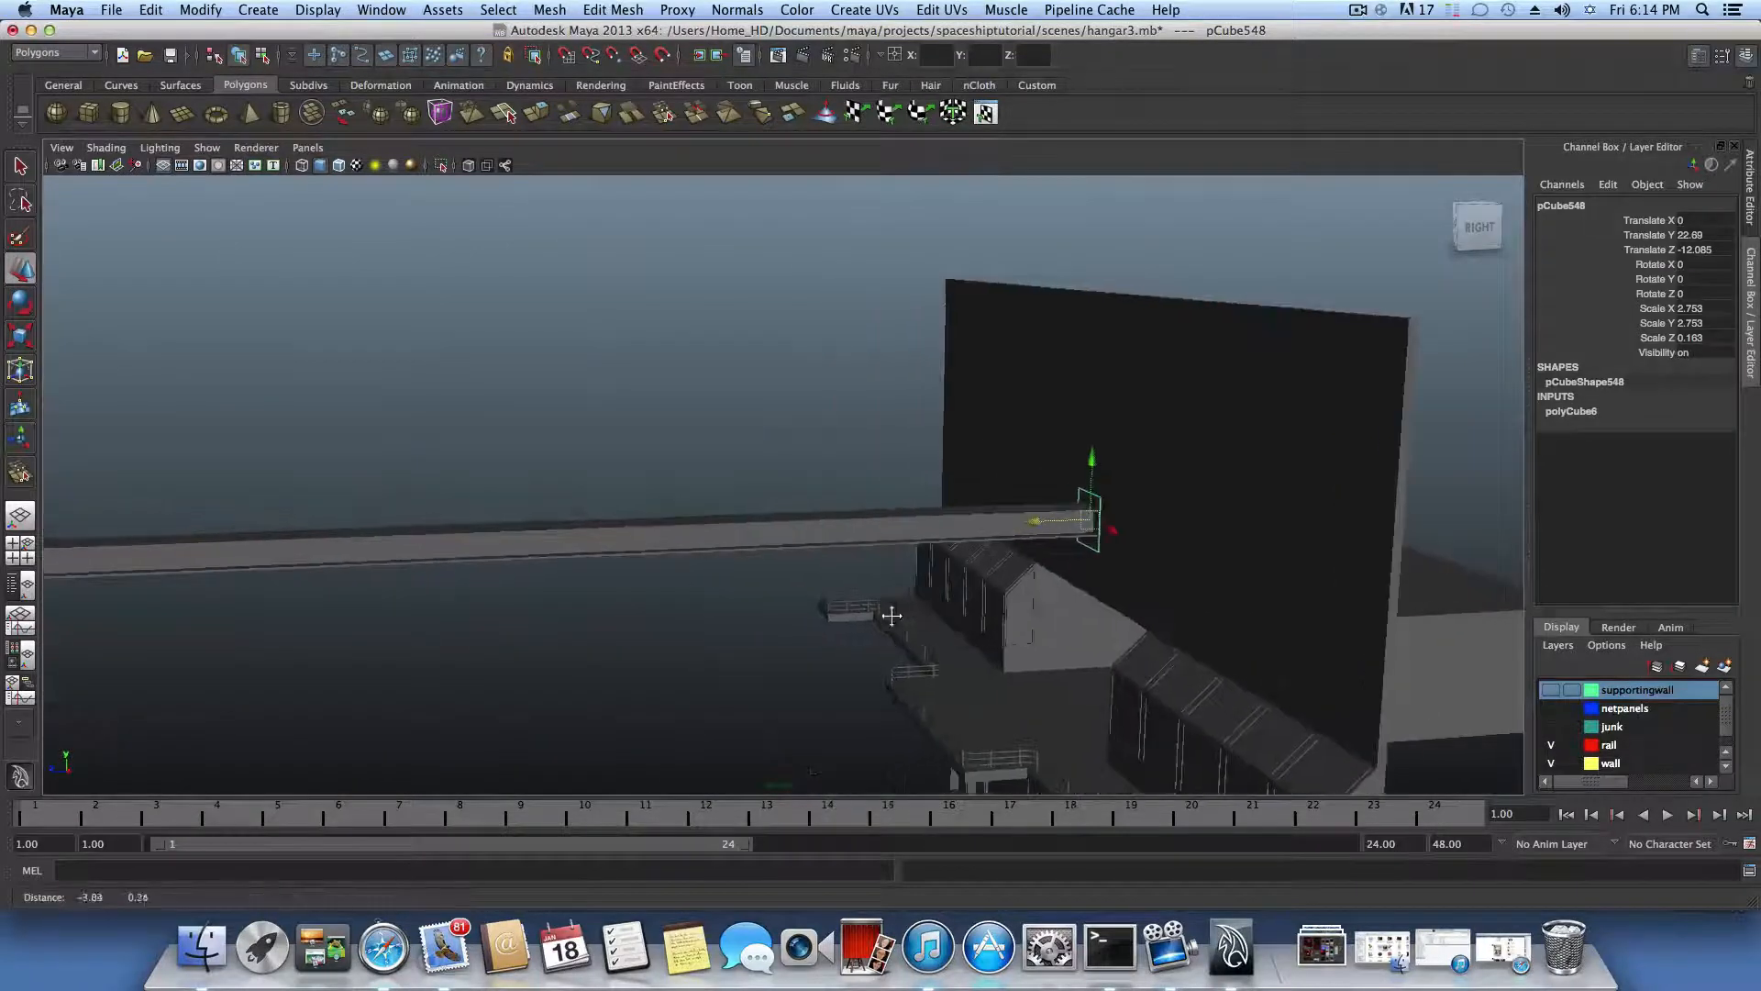
alt+drag(892, 614, 1028, 566)
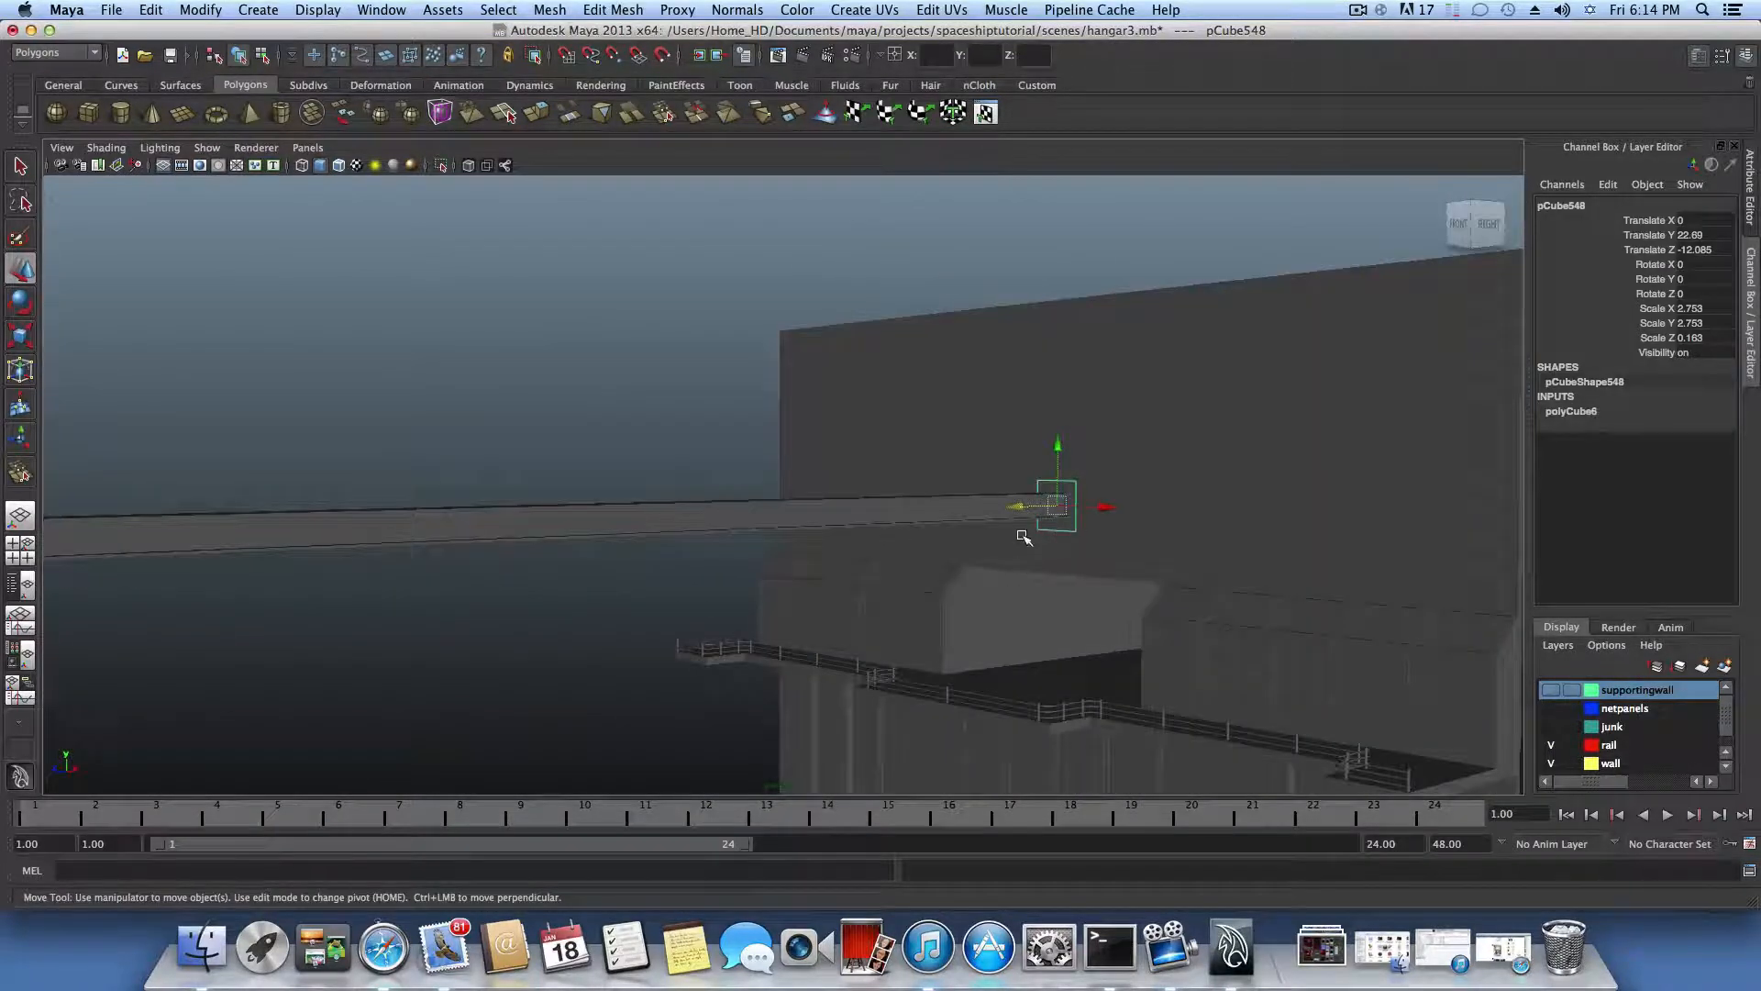
click(981, 516)
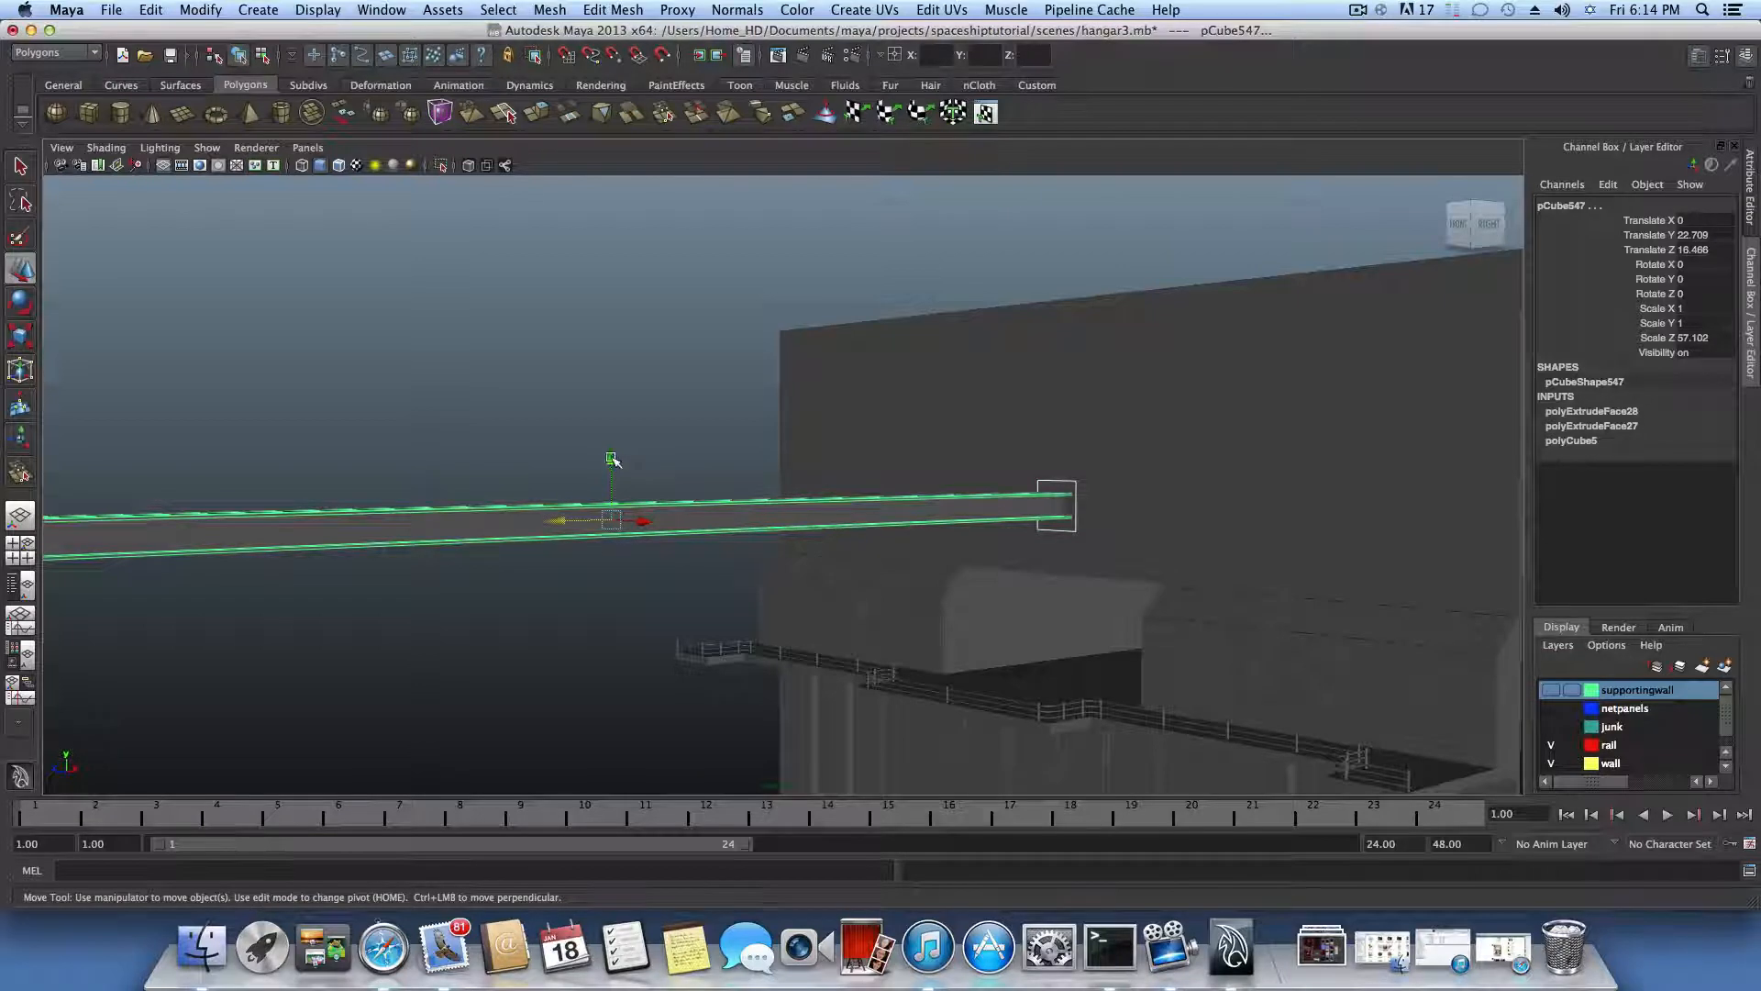
drag(613, 461, 711, 474)
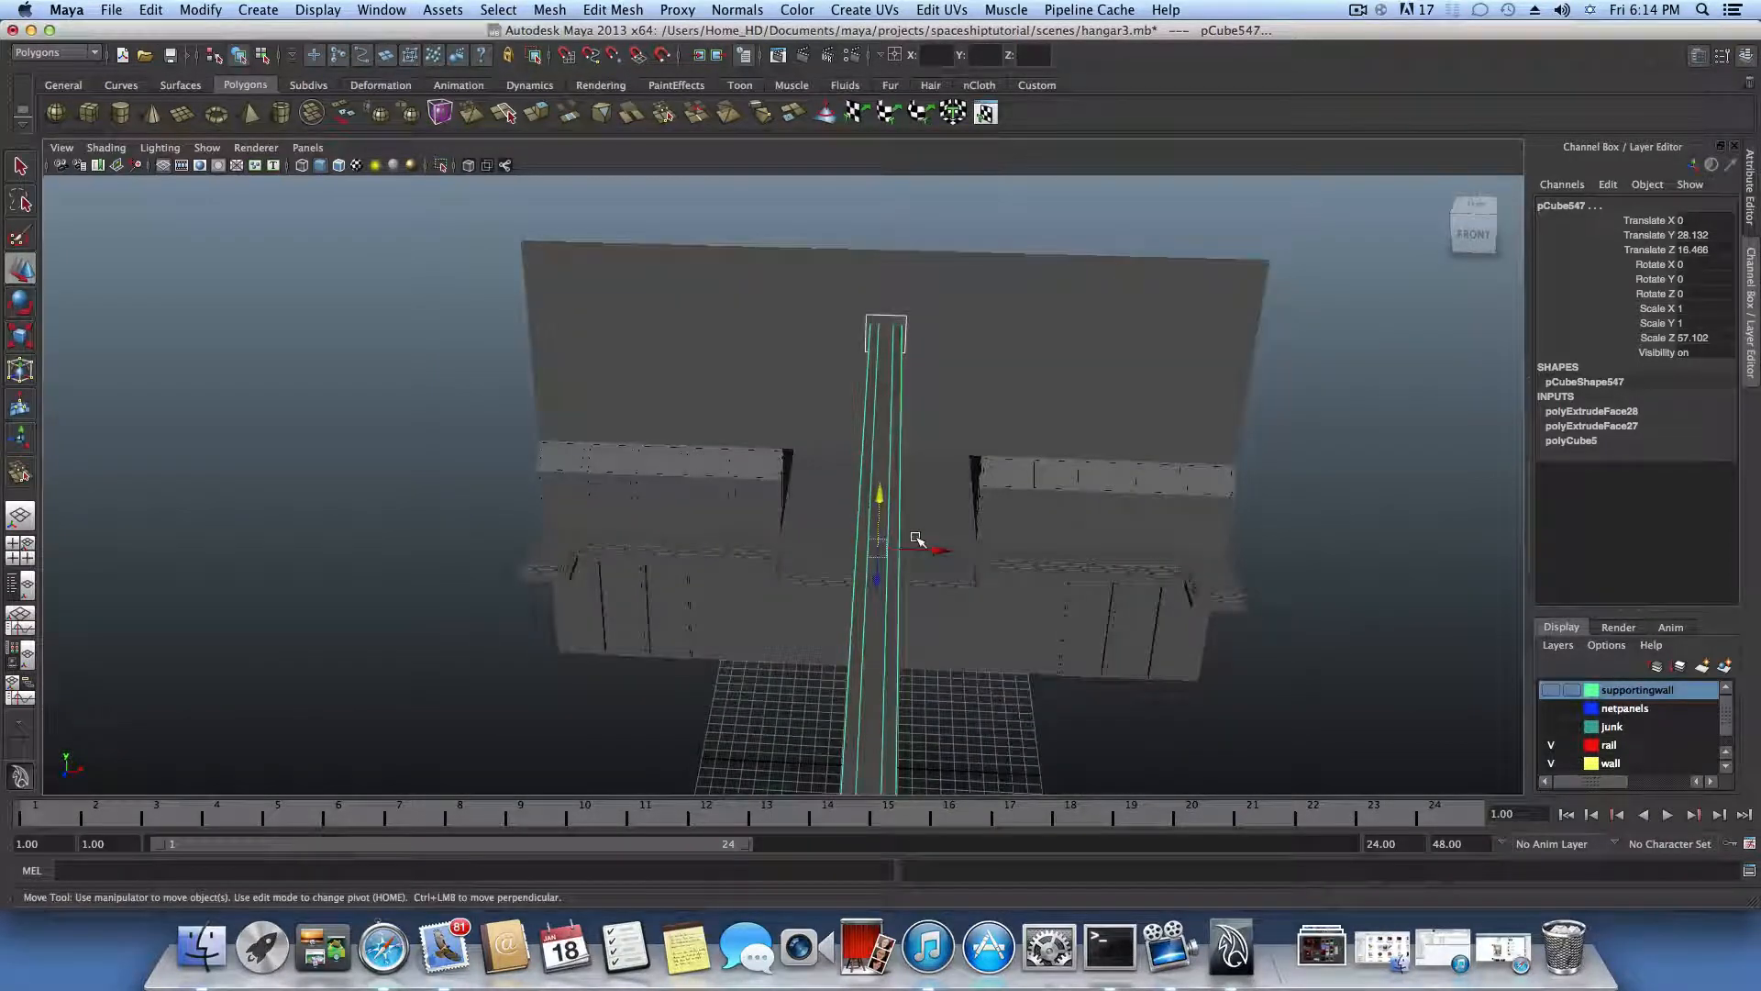
Step: Duplicate the beam and end plate twice, placing the copies at about X 23.502 and X -23.579 near the wall's two ends
key(ctrl+d)
drag(939, 552, 1408, 618)
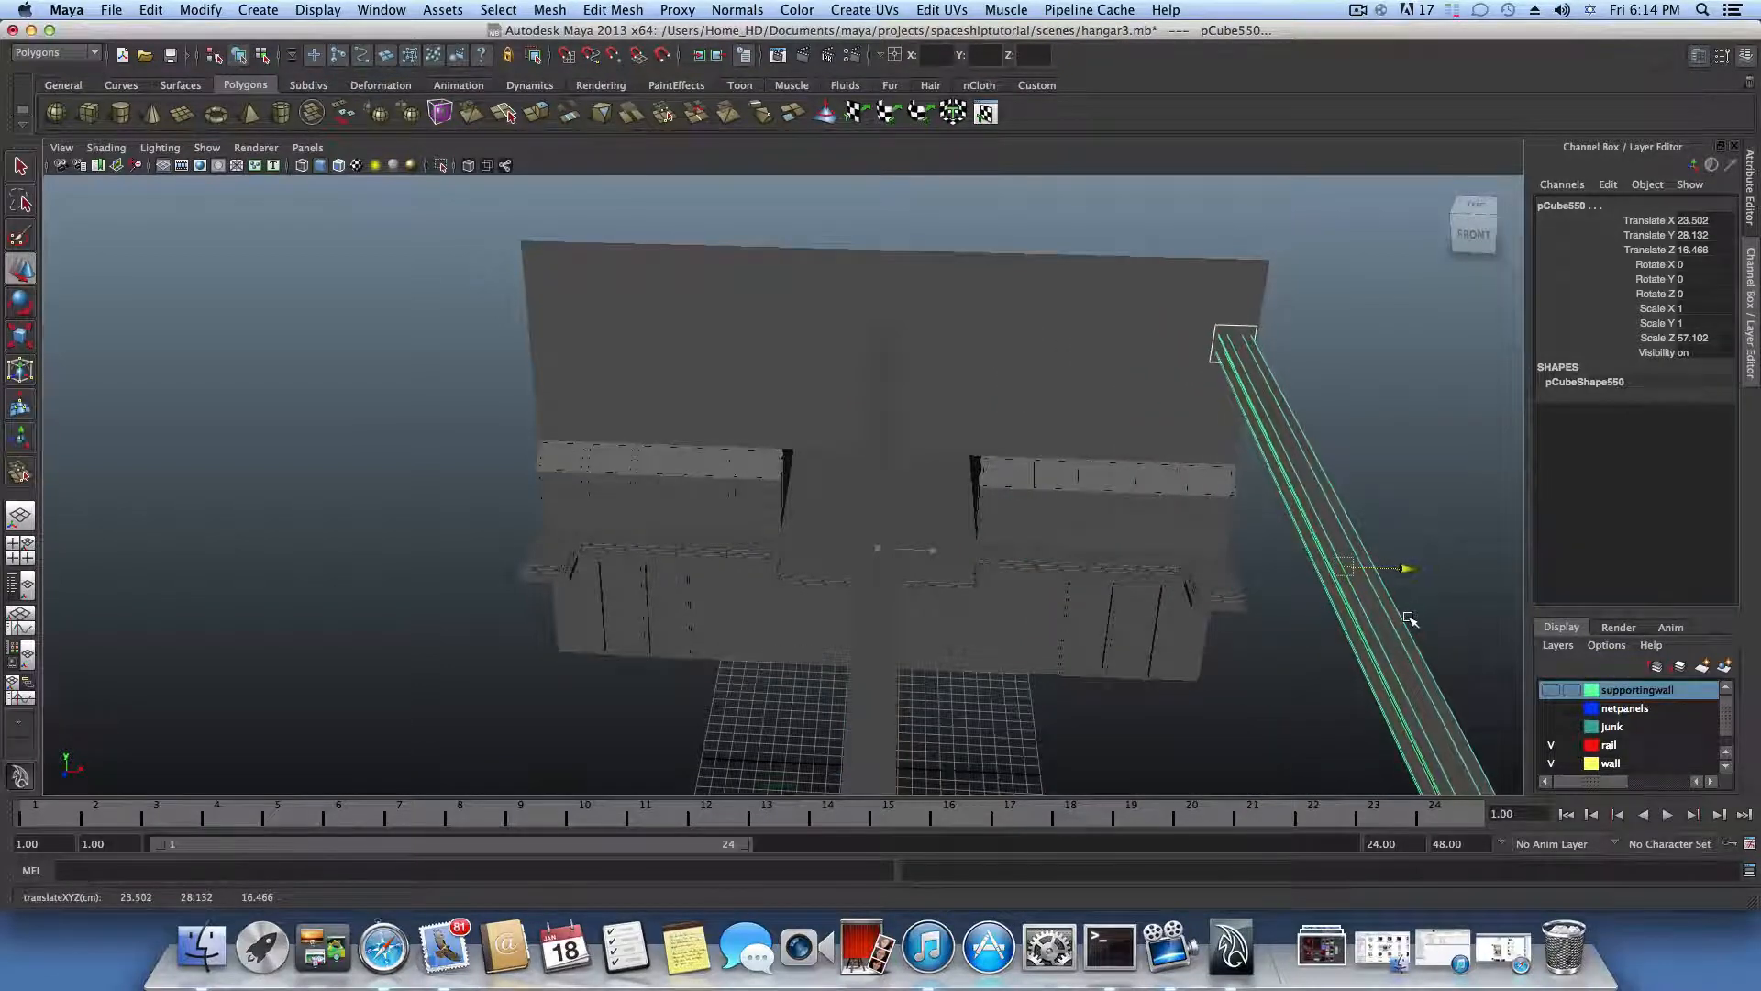
key(ctrl+d)
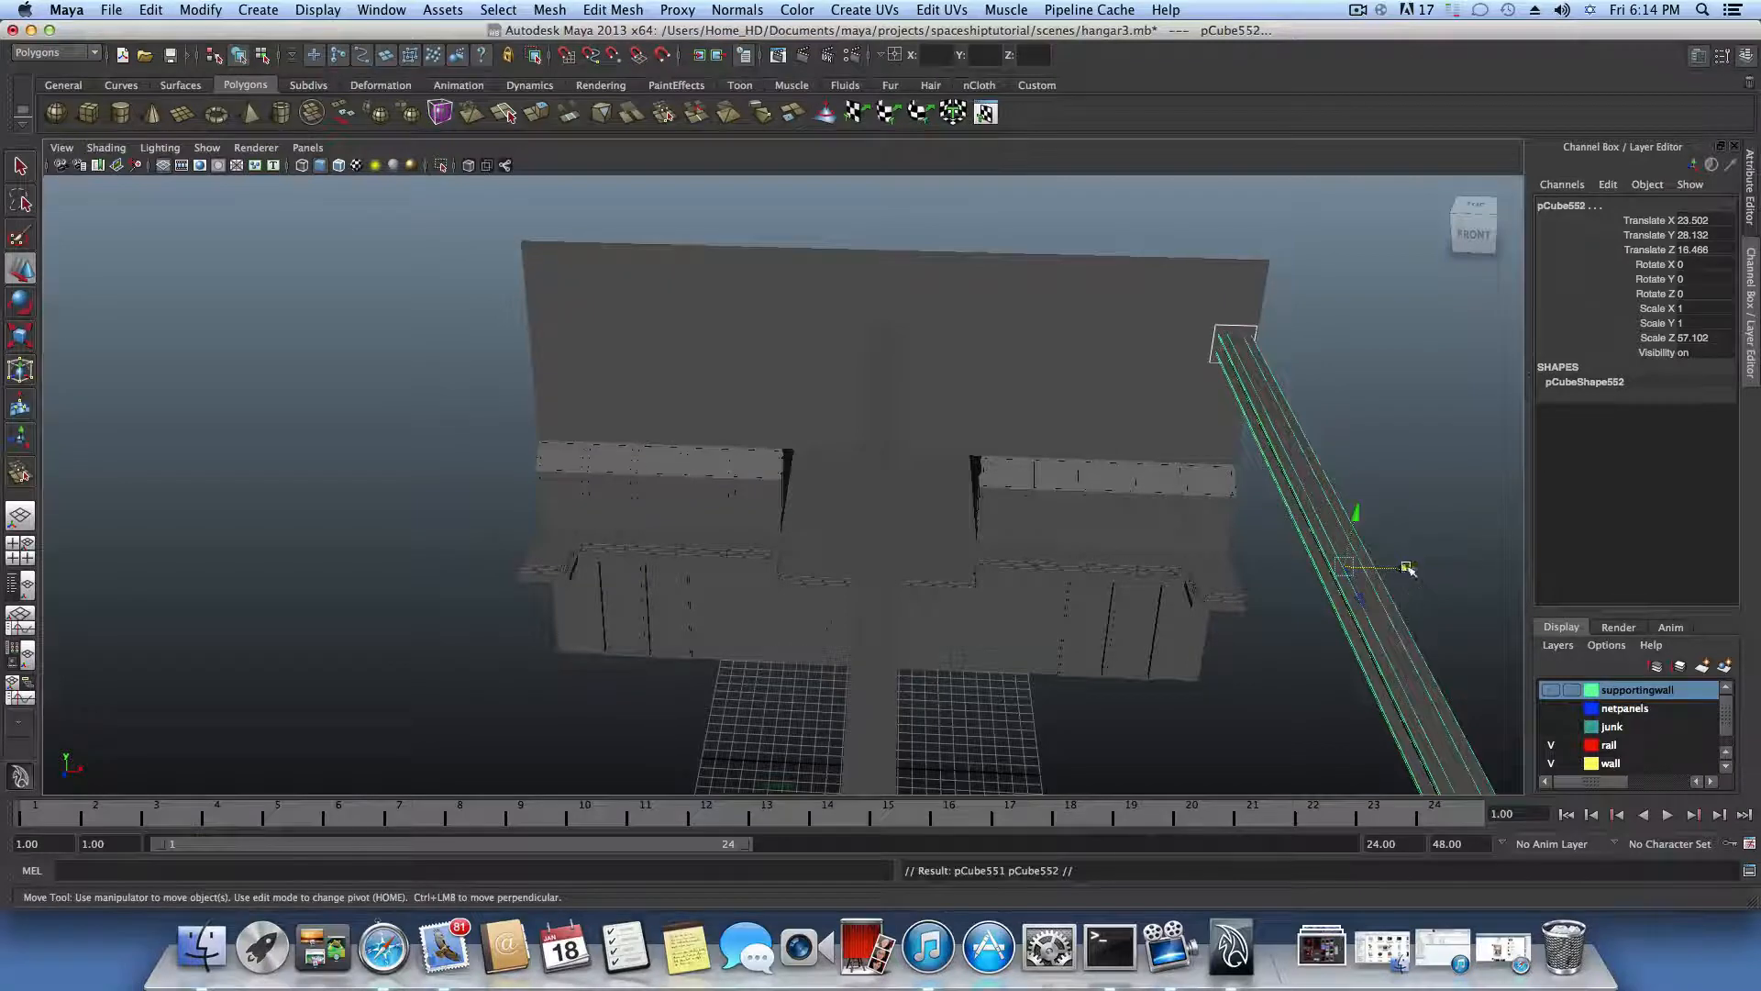
drag(1408, 568, 488, 513)
Step: Select all three beams and their end plates, leaving the wall and railing unselected
alt+drag(715, 617, 633, 653)
alt+middle_drag(632, 653, 489, 687)
alt+drag(490, 688, 498, 670)
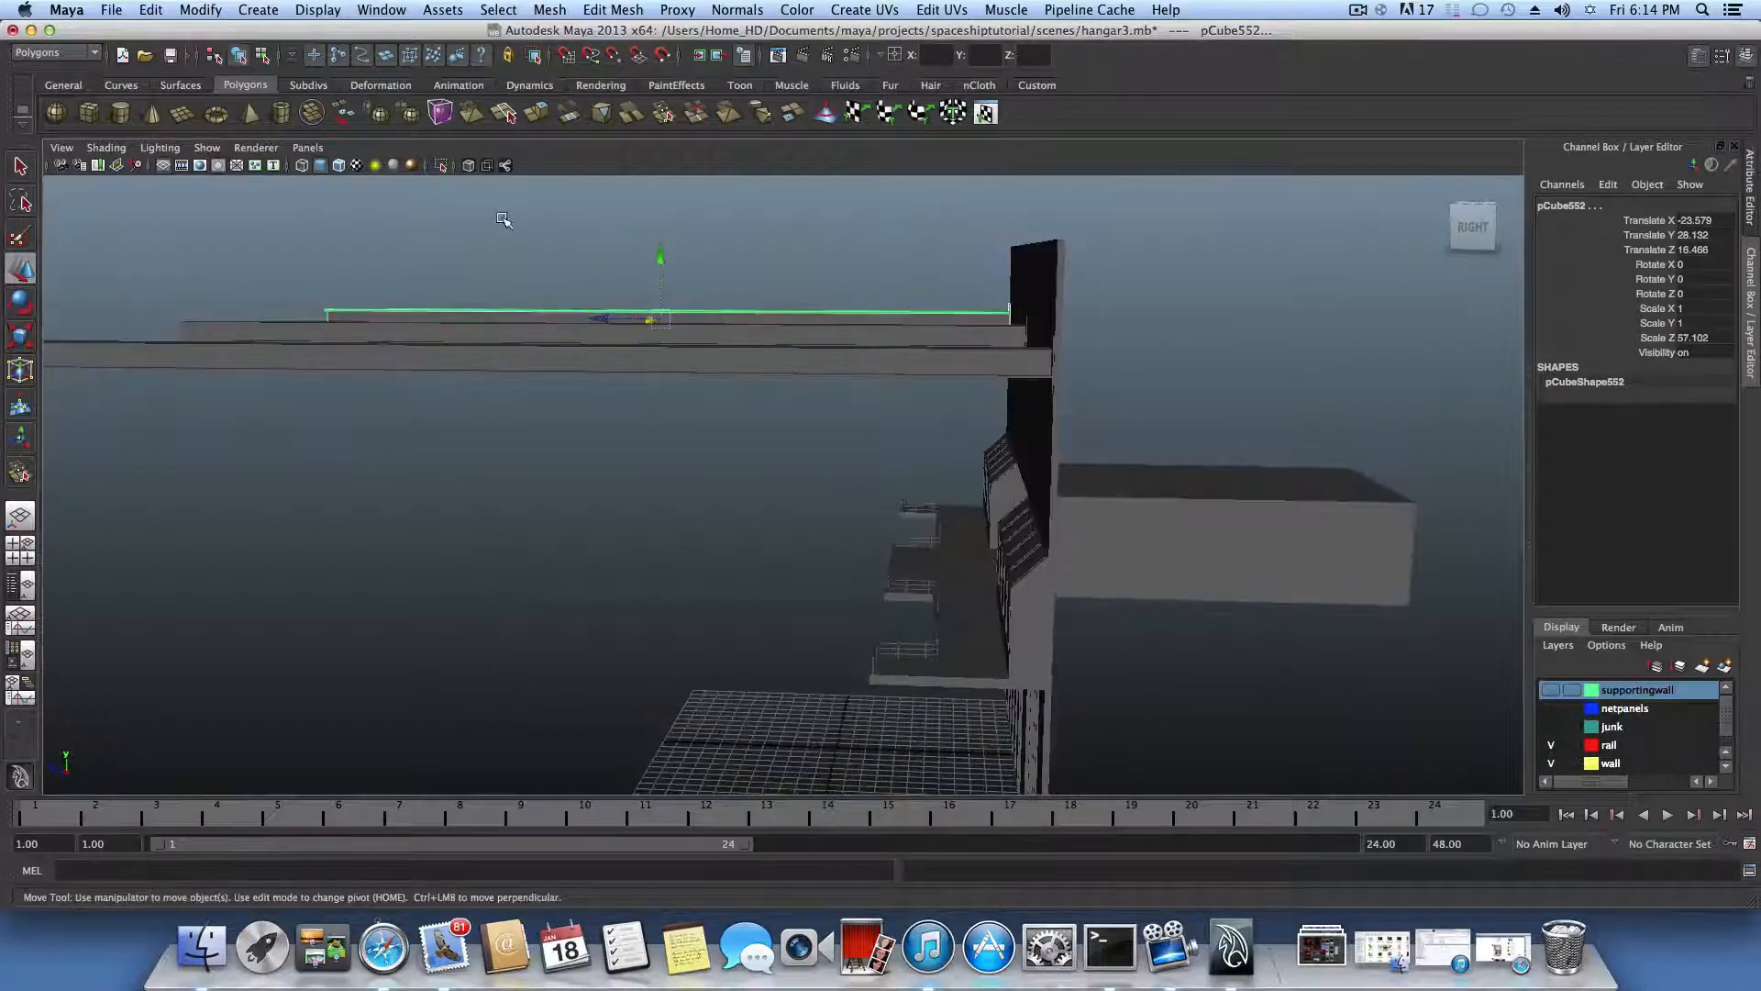
key(5)
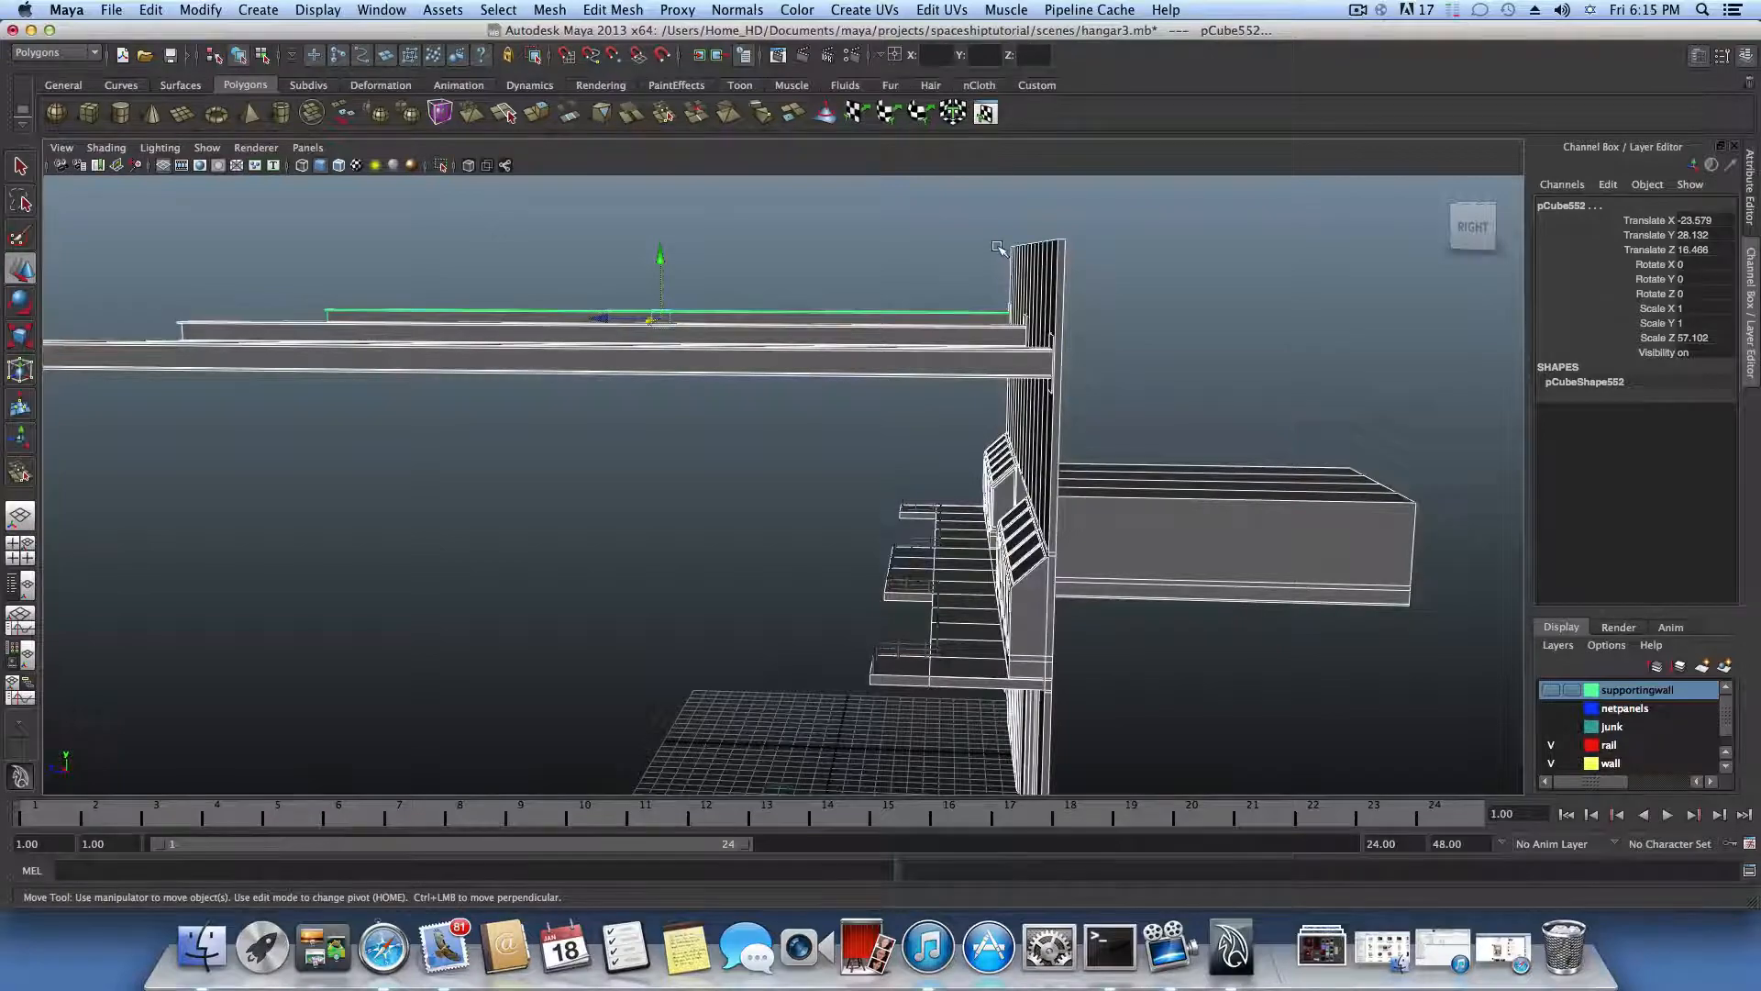
key(5)
alt+drag(1000, 338, 1100, 339)
alt+drag(908, 343, 1492, 620)
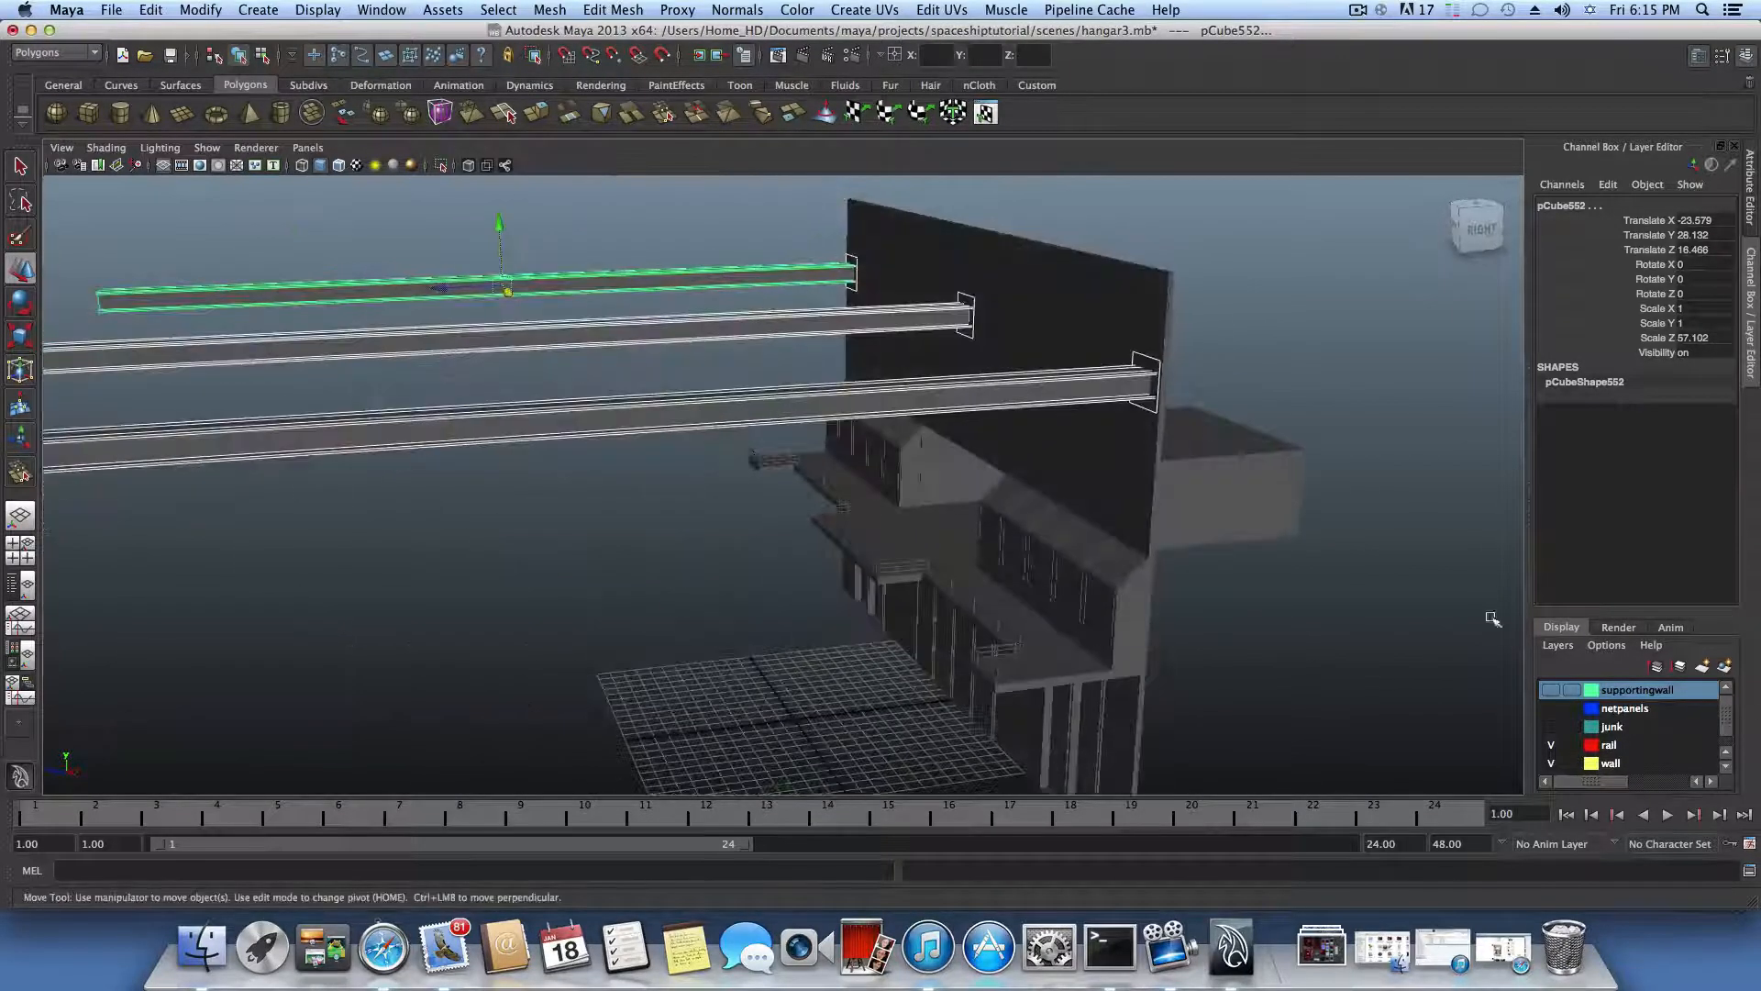
Step: Assign the selected beams and end plates to a new display layer named steelprofiles
click(1725, 668)
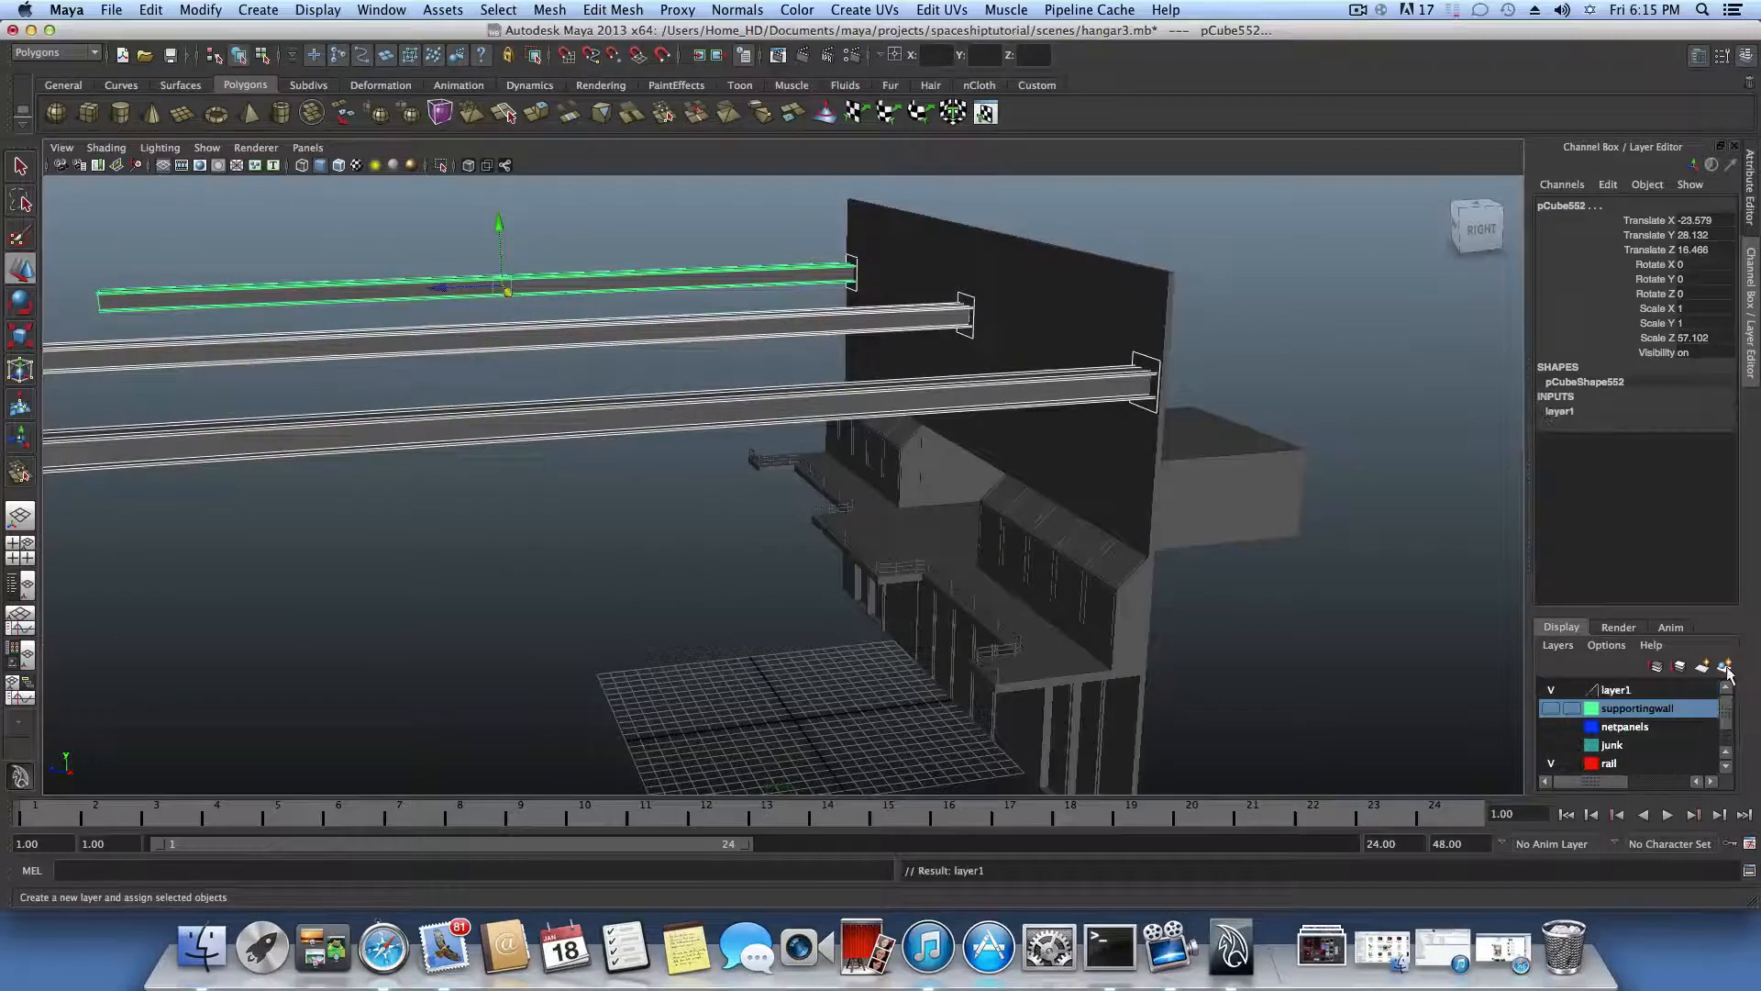
double_click(1614, 689)
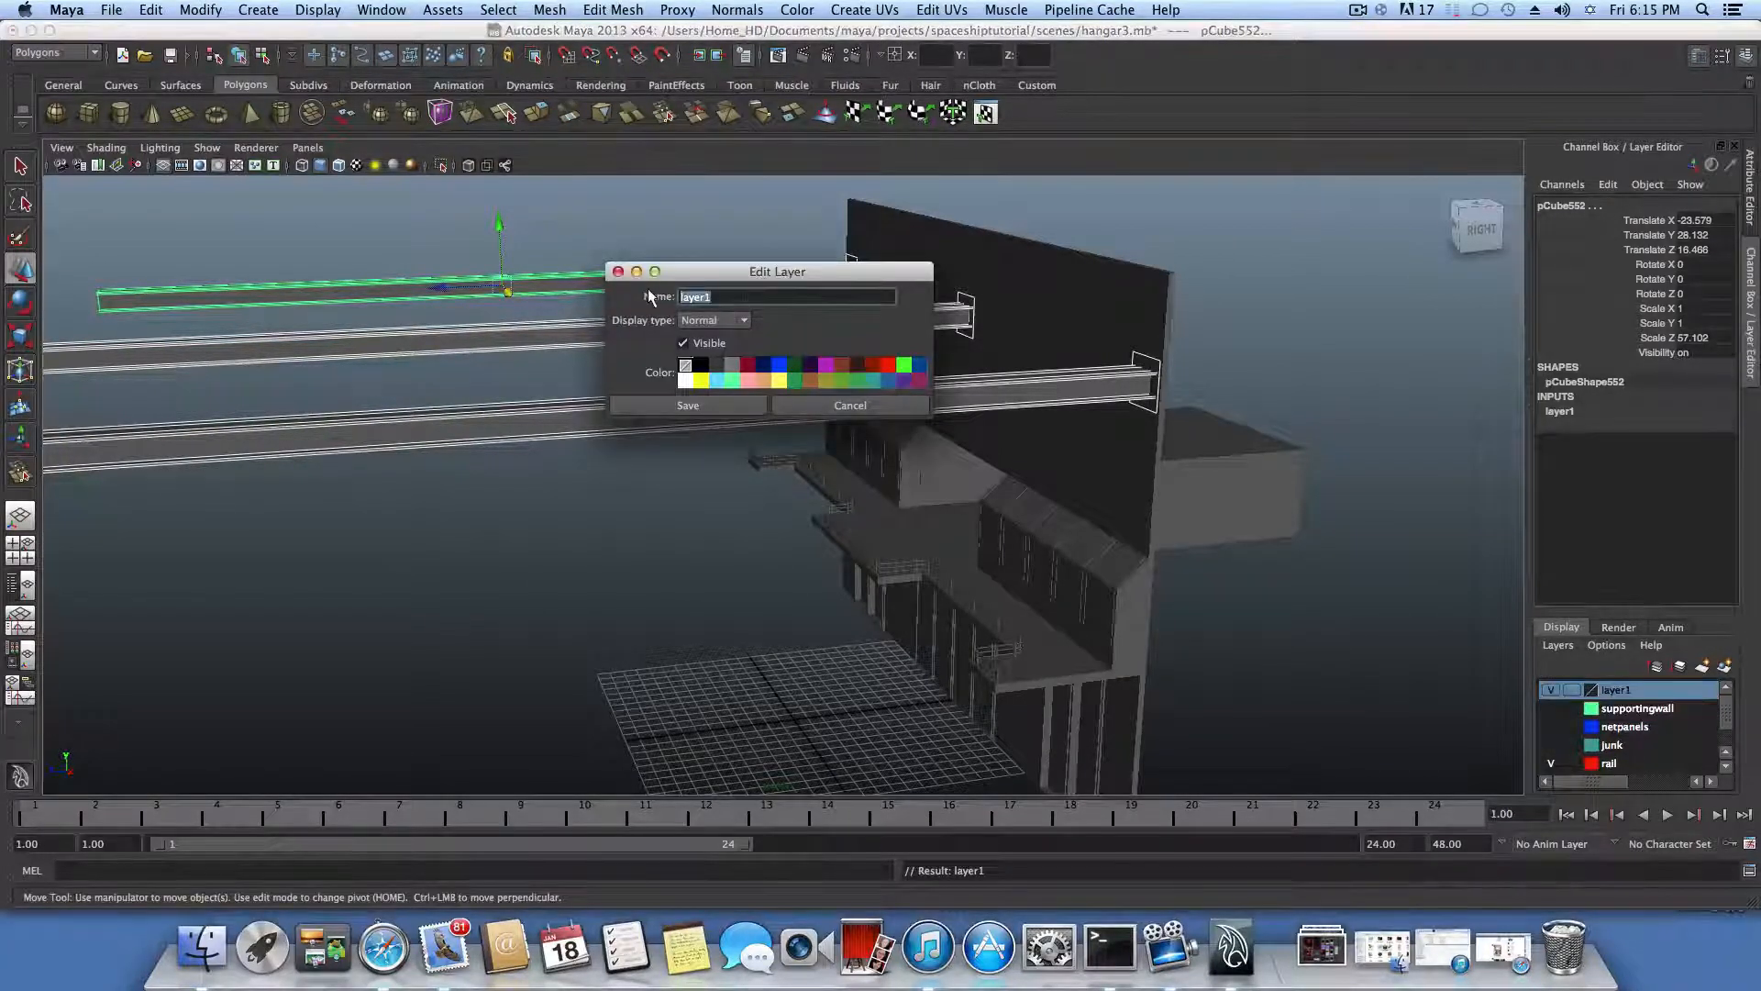
text(steelprofiles)
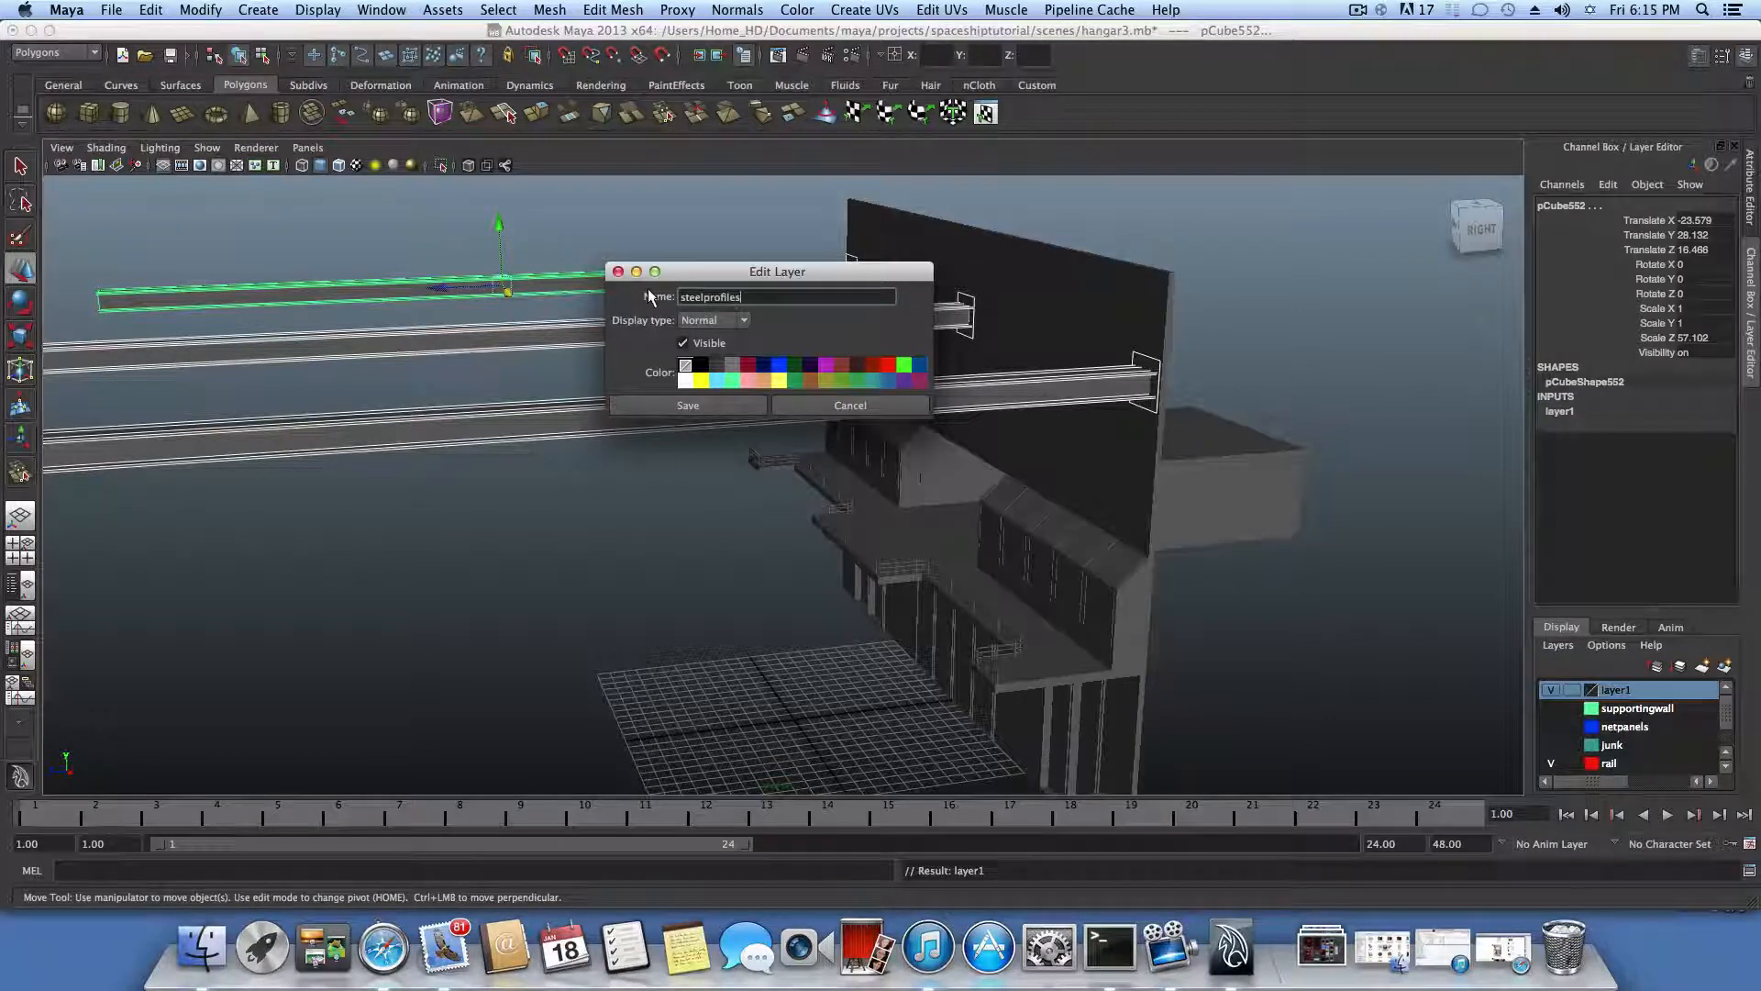
click(688, 406)
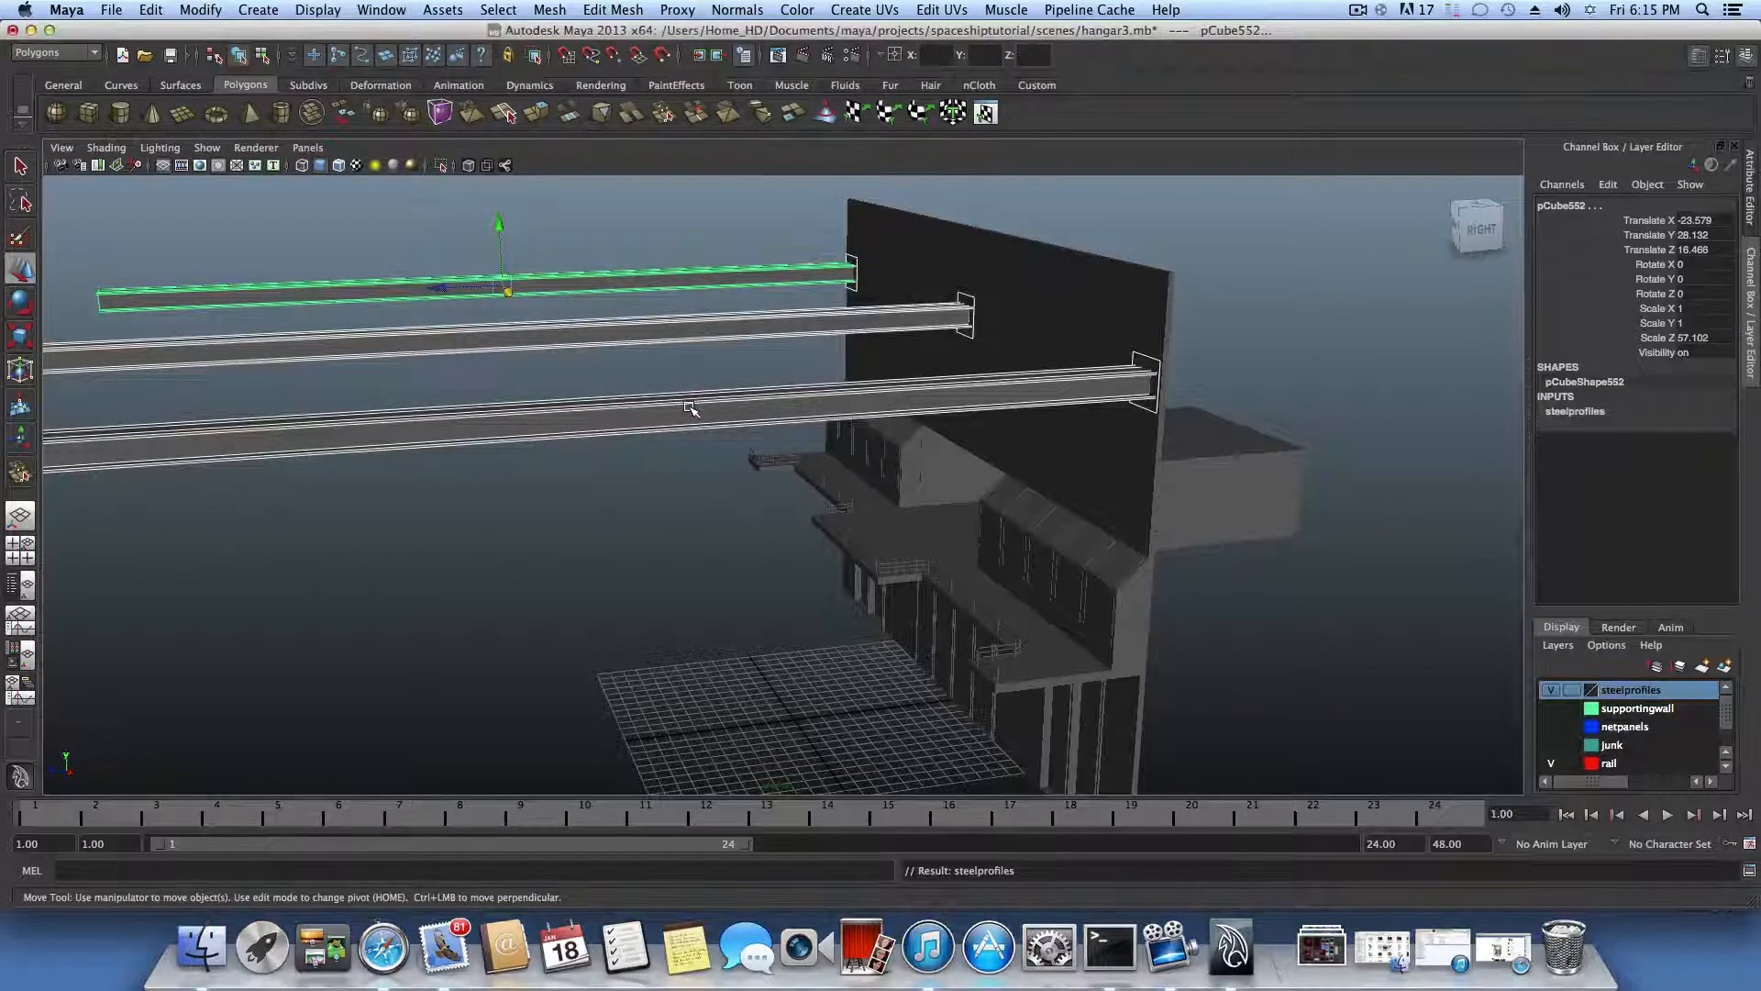
Step: Create a polygon cylinder at the origin and scale it to about 0.194 in X and Z and 6.339 in Y
alt+drag(746, 468, 799, 428)
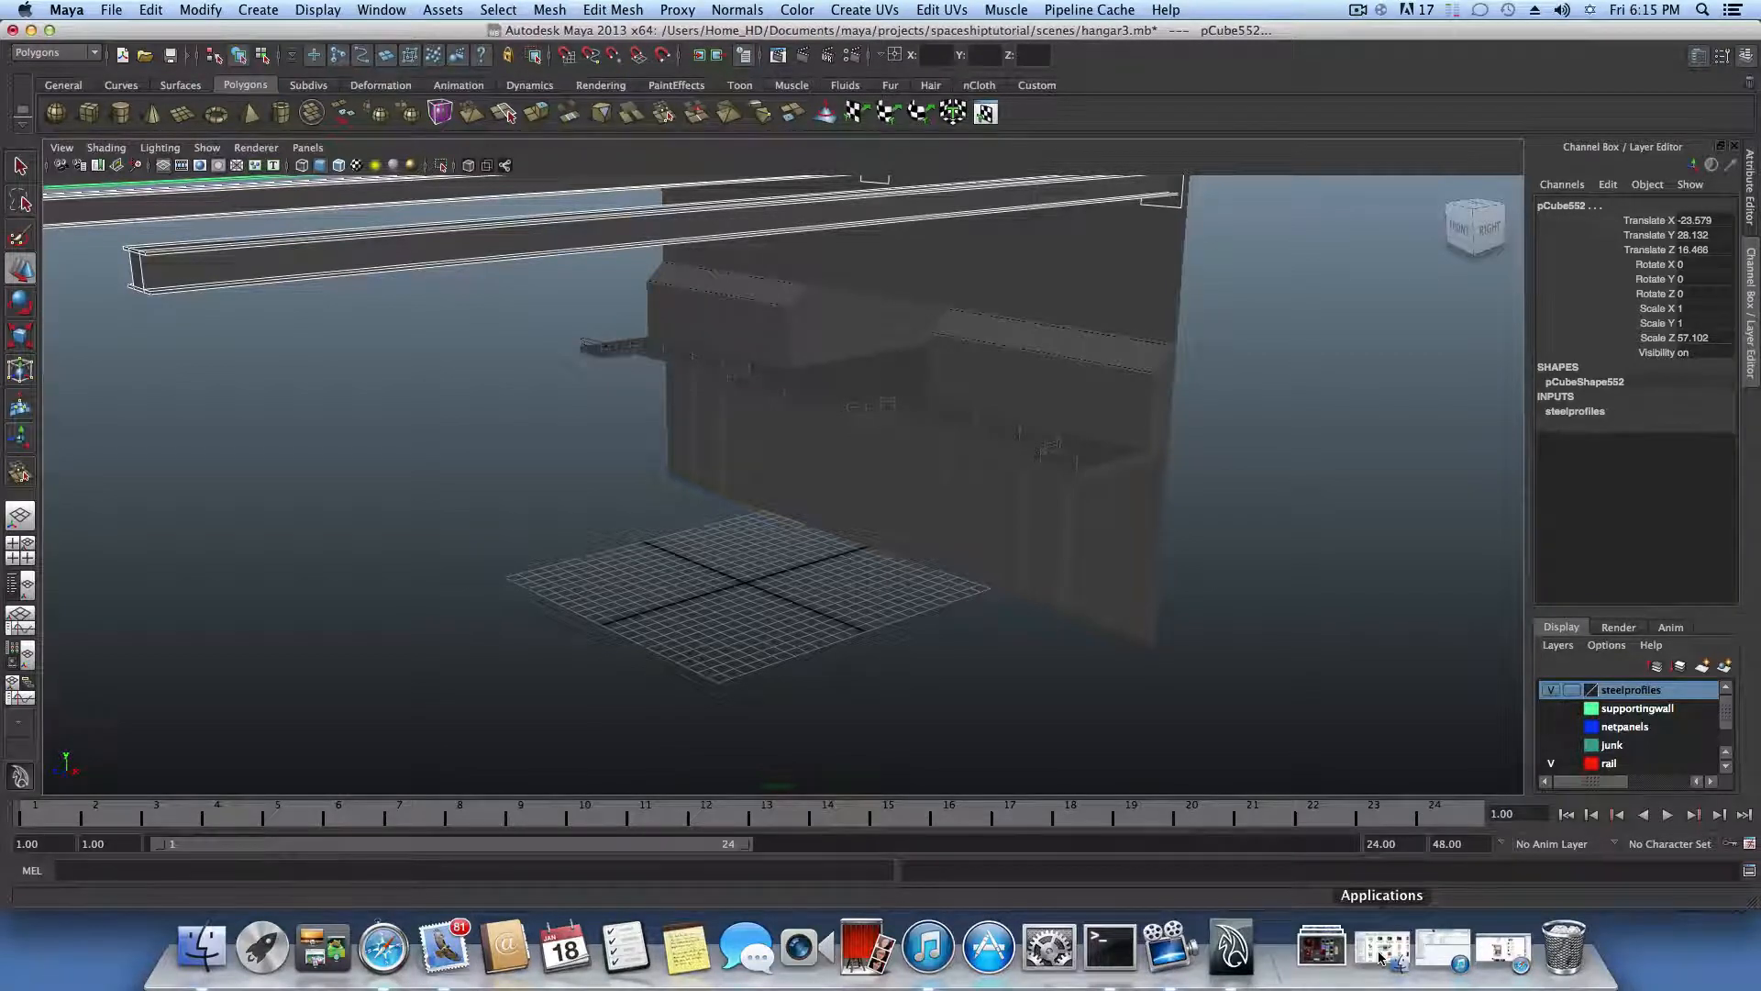
alt+drag(849, 672, 728, 657)
alt+drag(373, 503, 1096, 456)
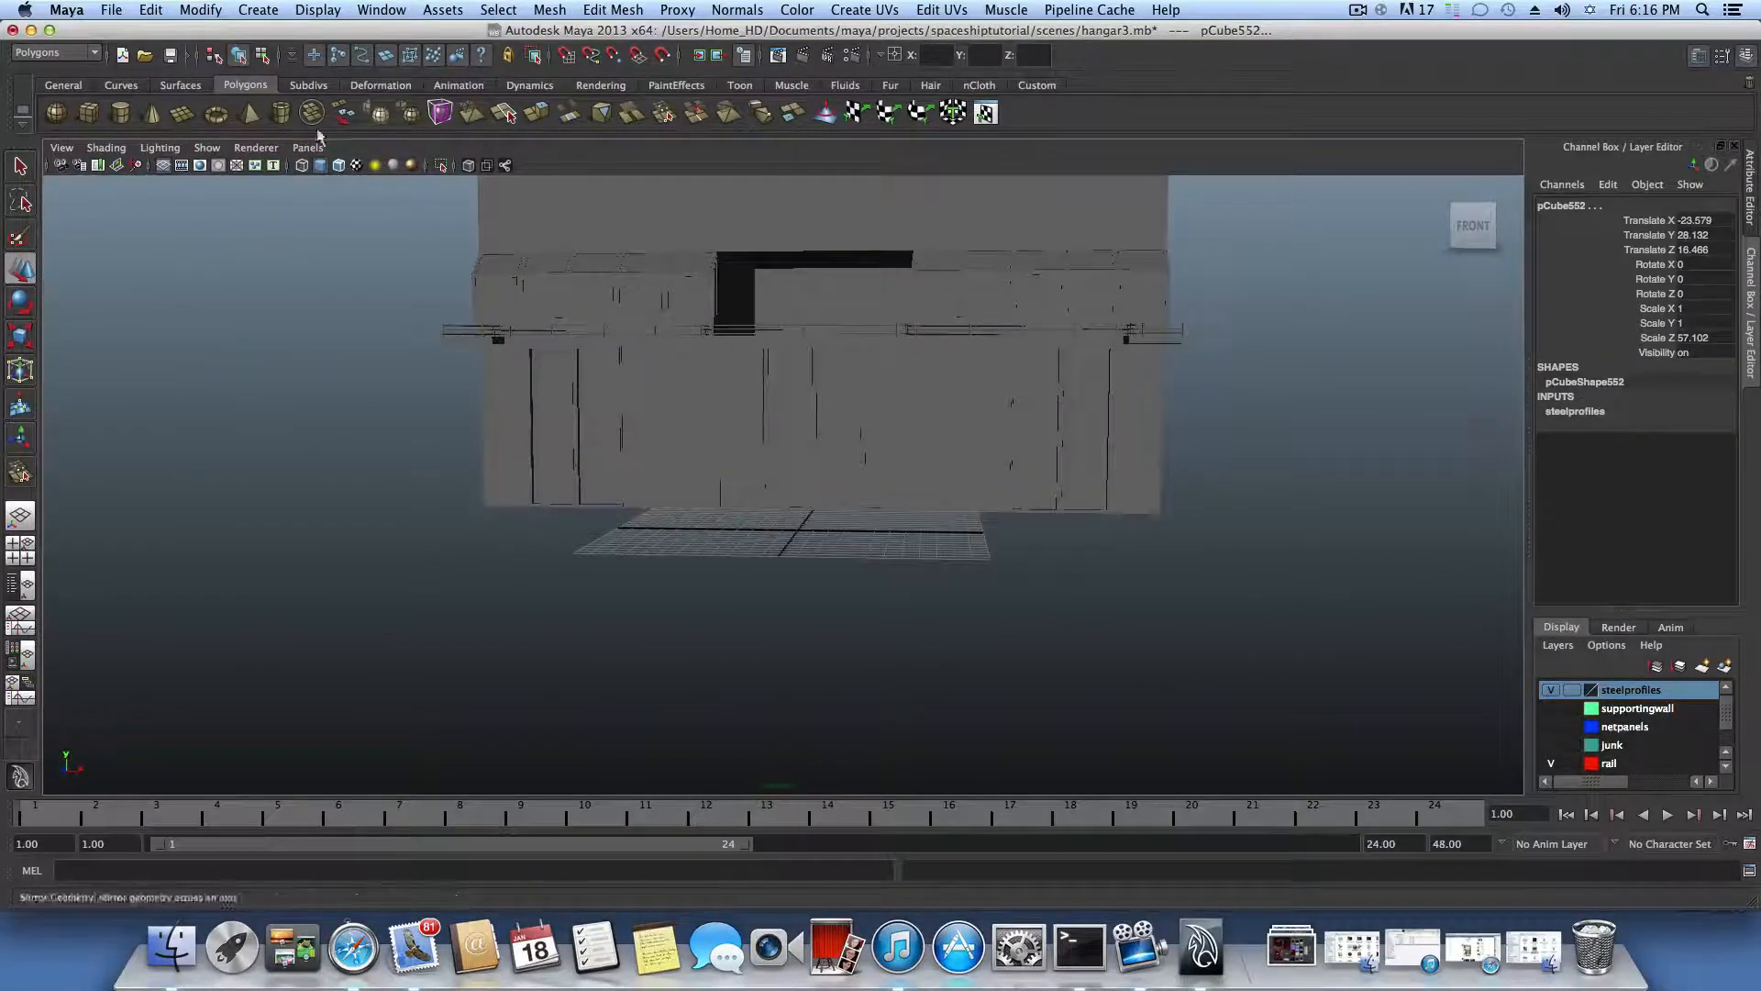
click(118, 117)
alt+right_drag(680, 550, 1336, 695)
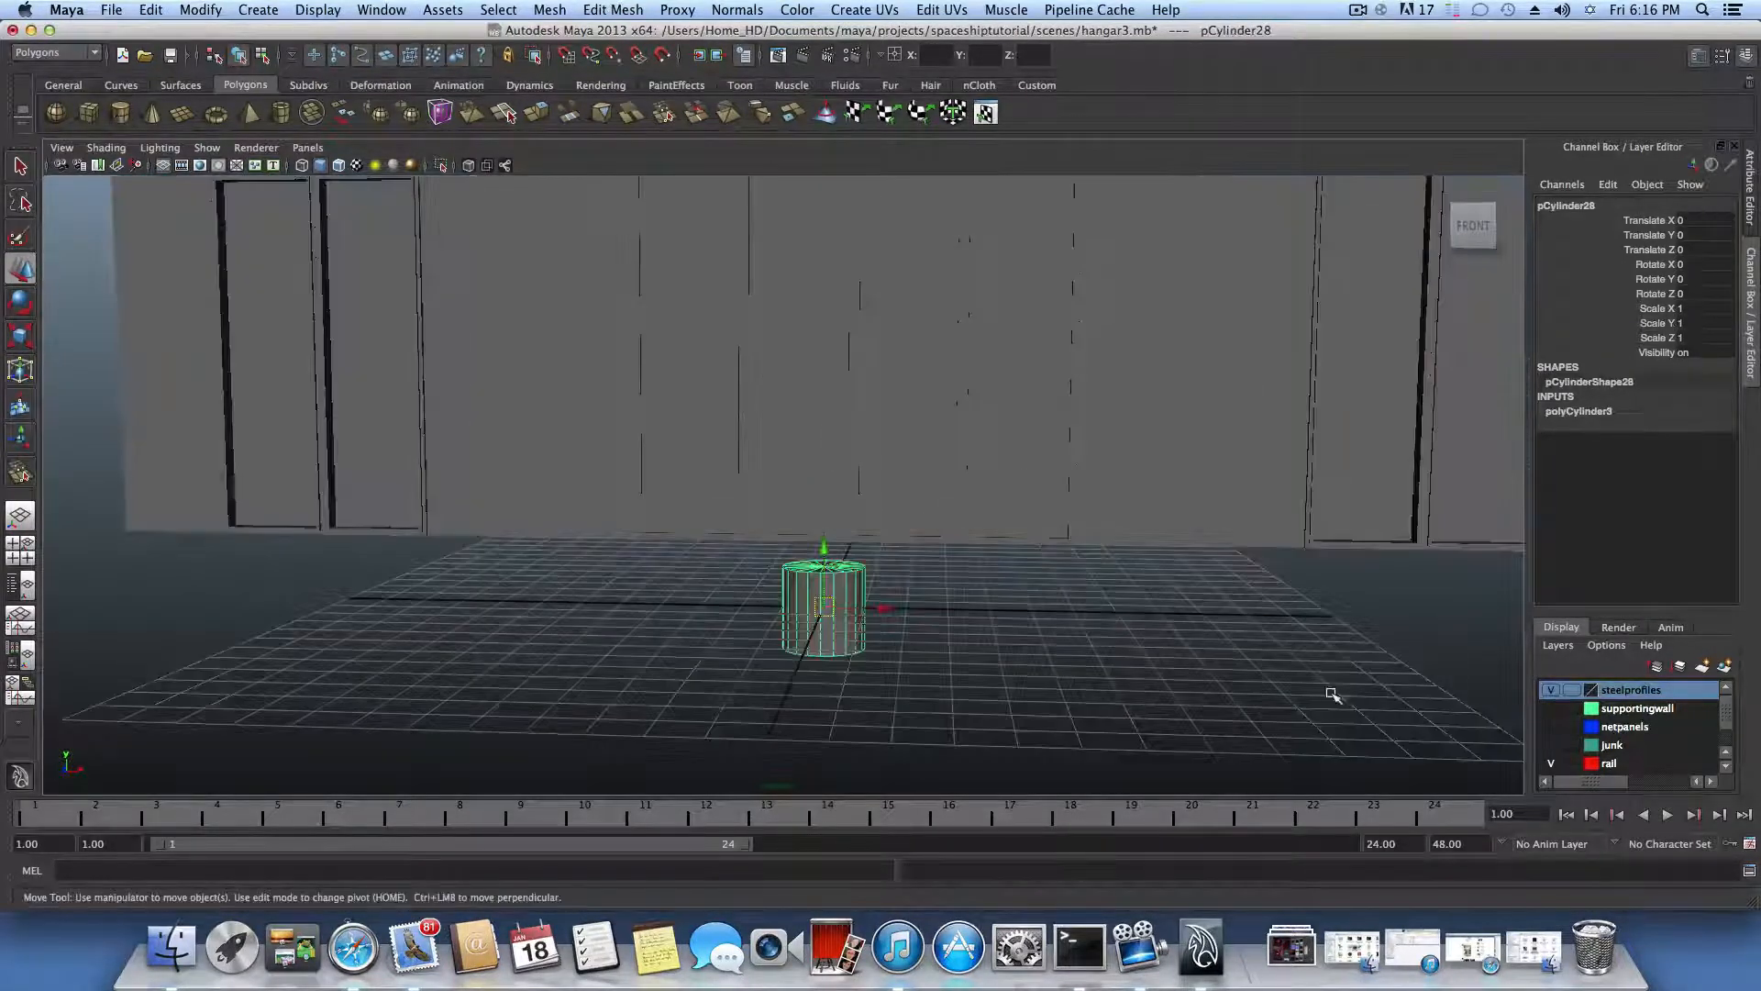
alt+drag(1337, 695, 1091, 684)
click(20, 336)
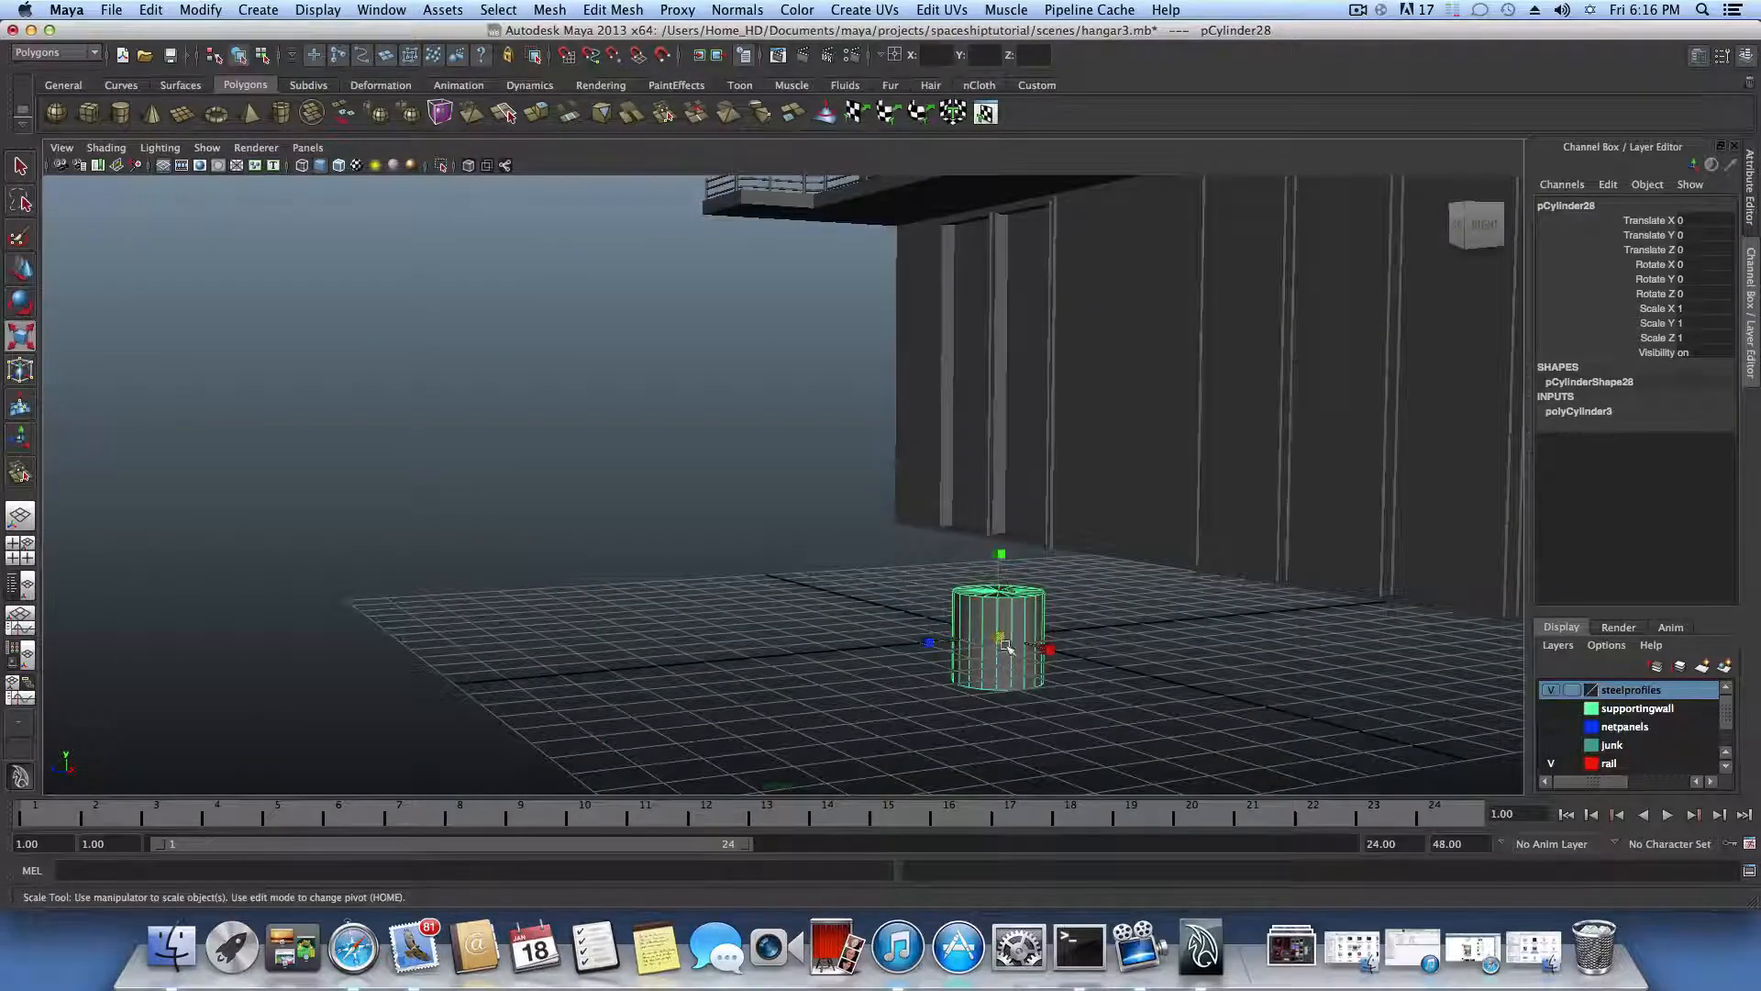
drag(999, 636, 941, 642)
drag(1004, 557, 1000, 464)
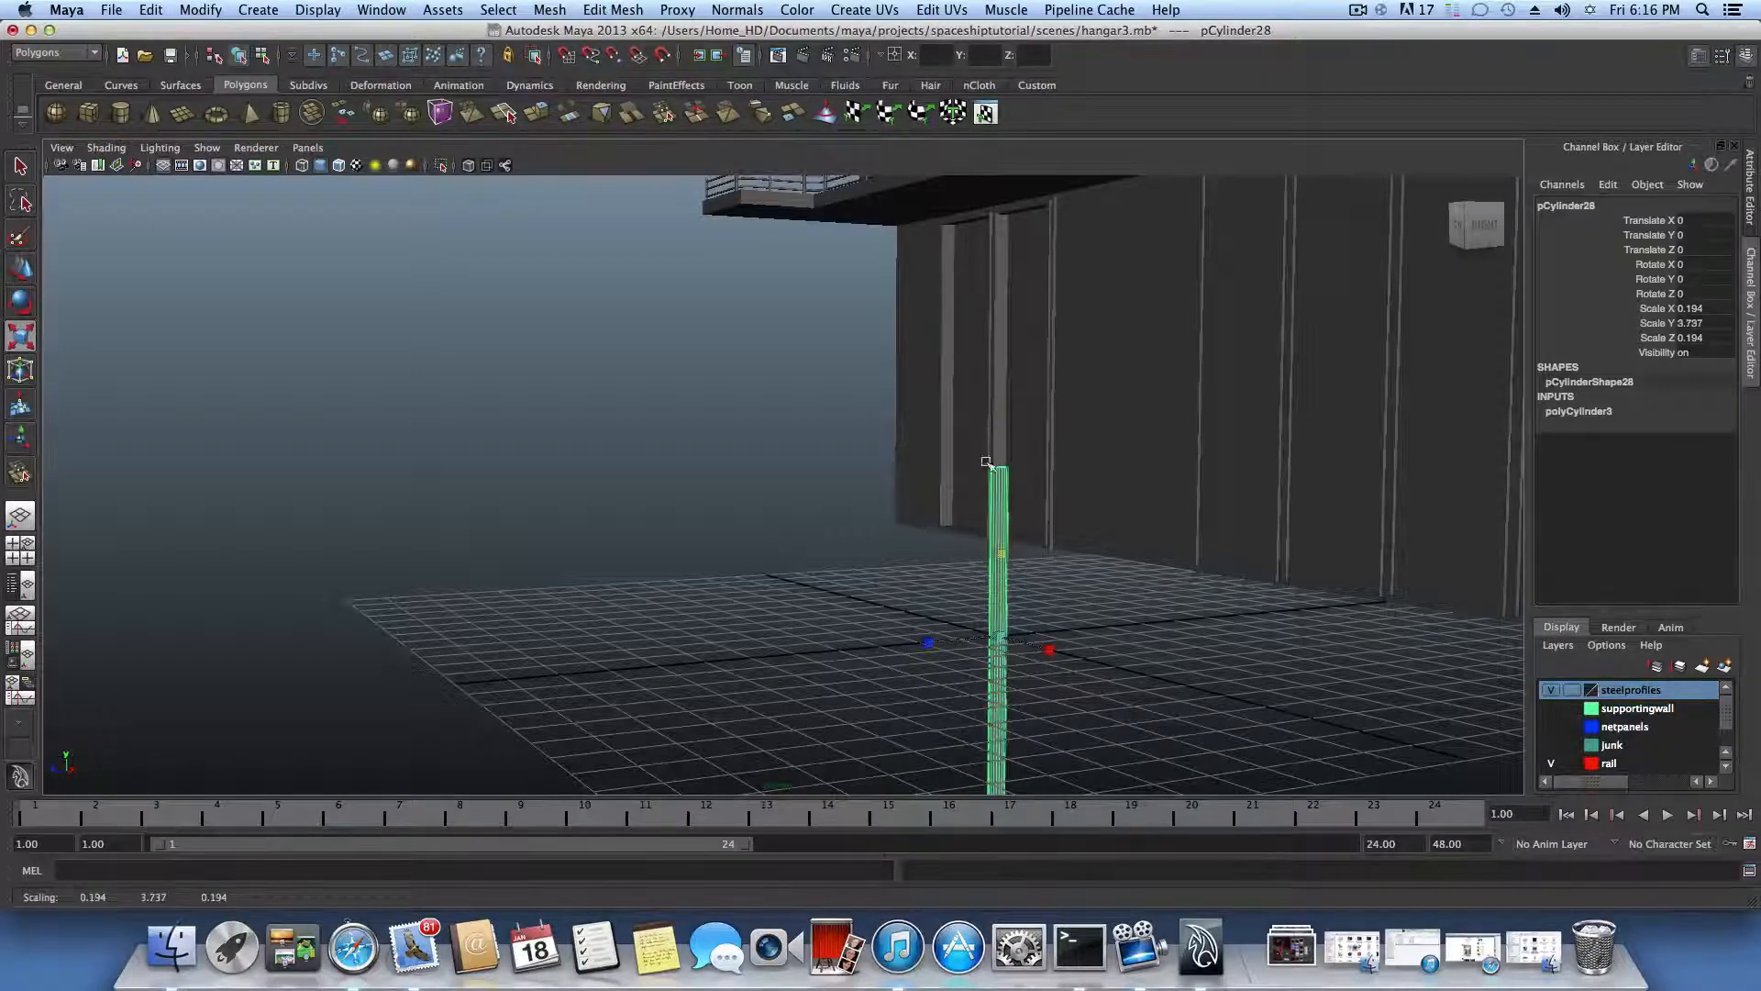
drag(1001, 560, 997, 495)
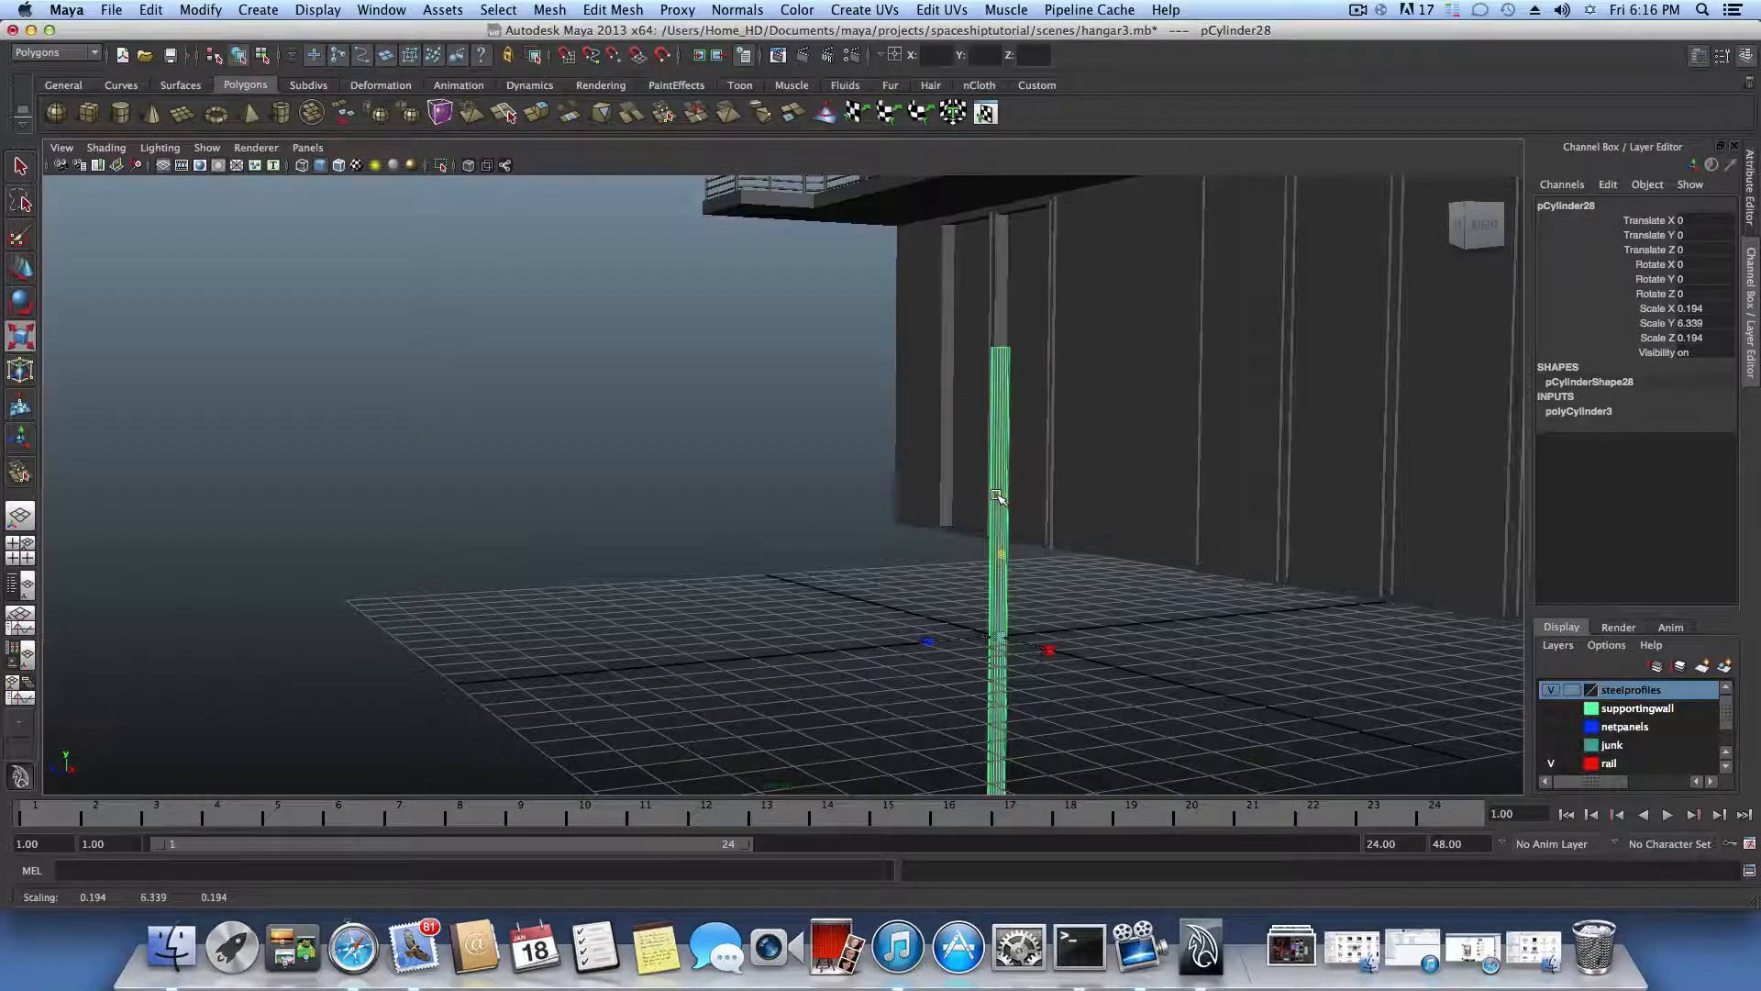
click(1357, 9)
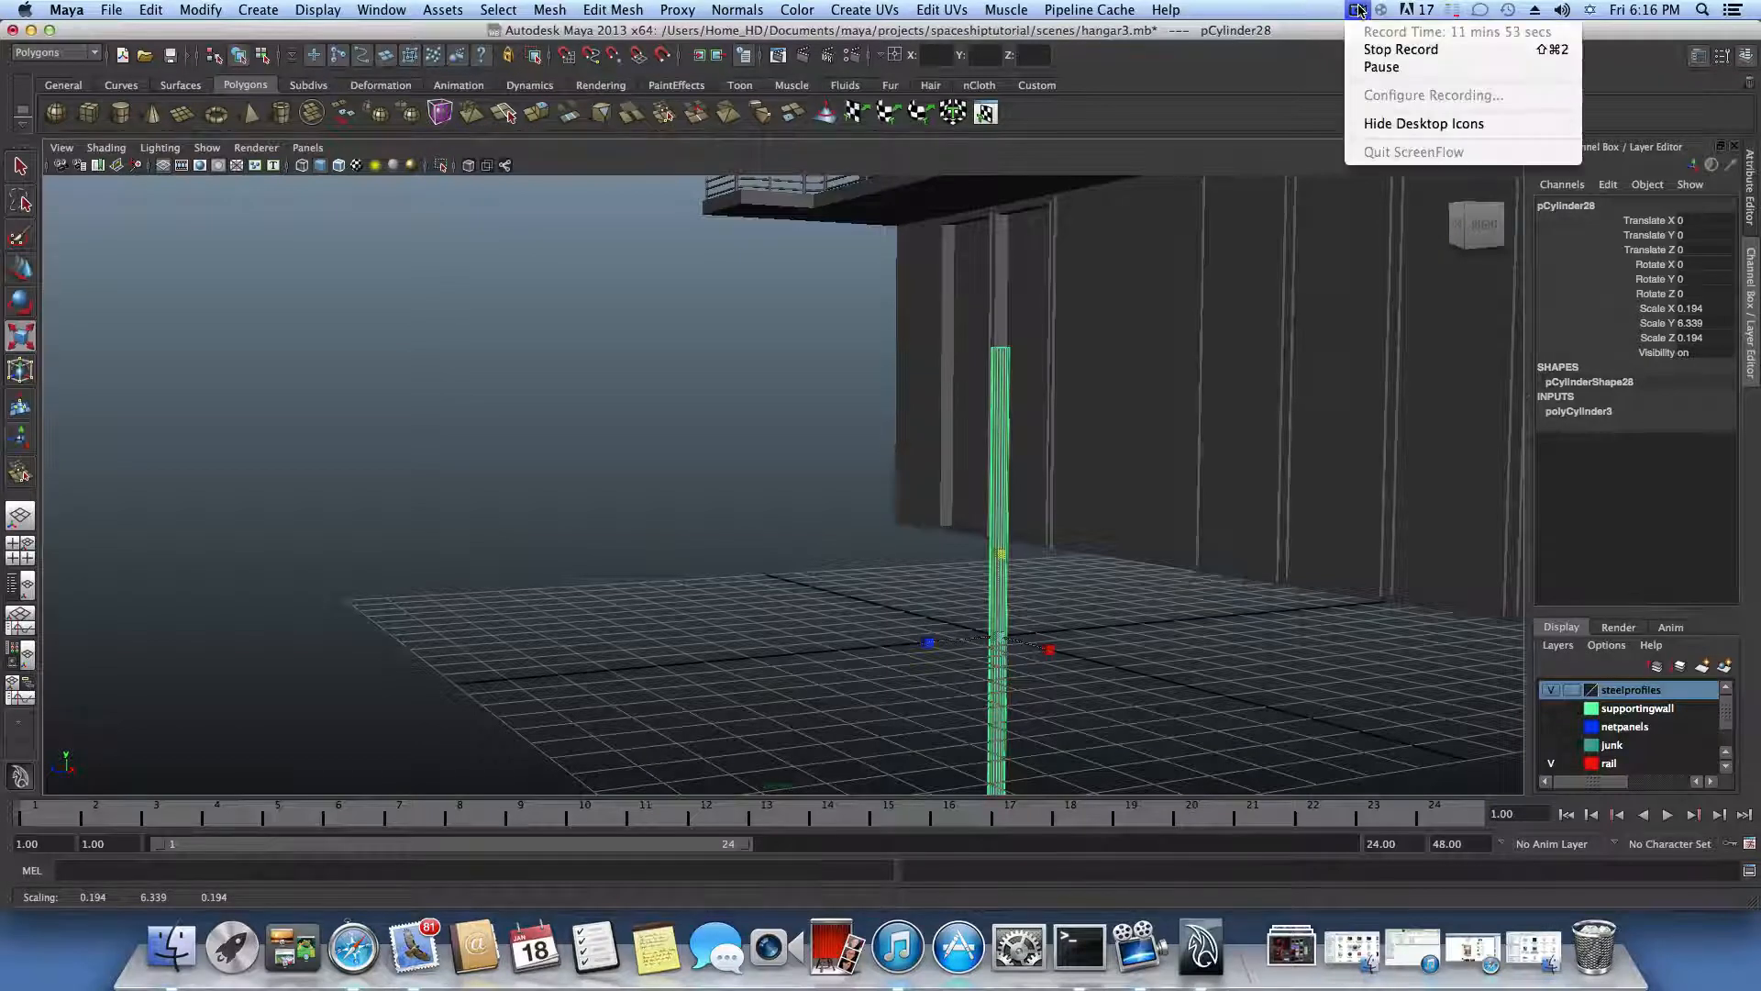
click(1381, 67)
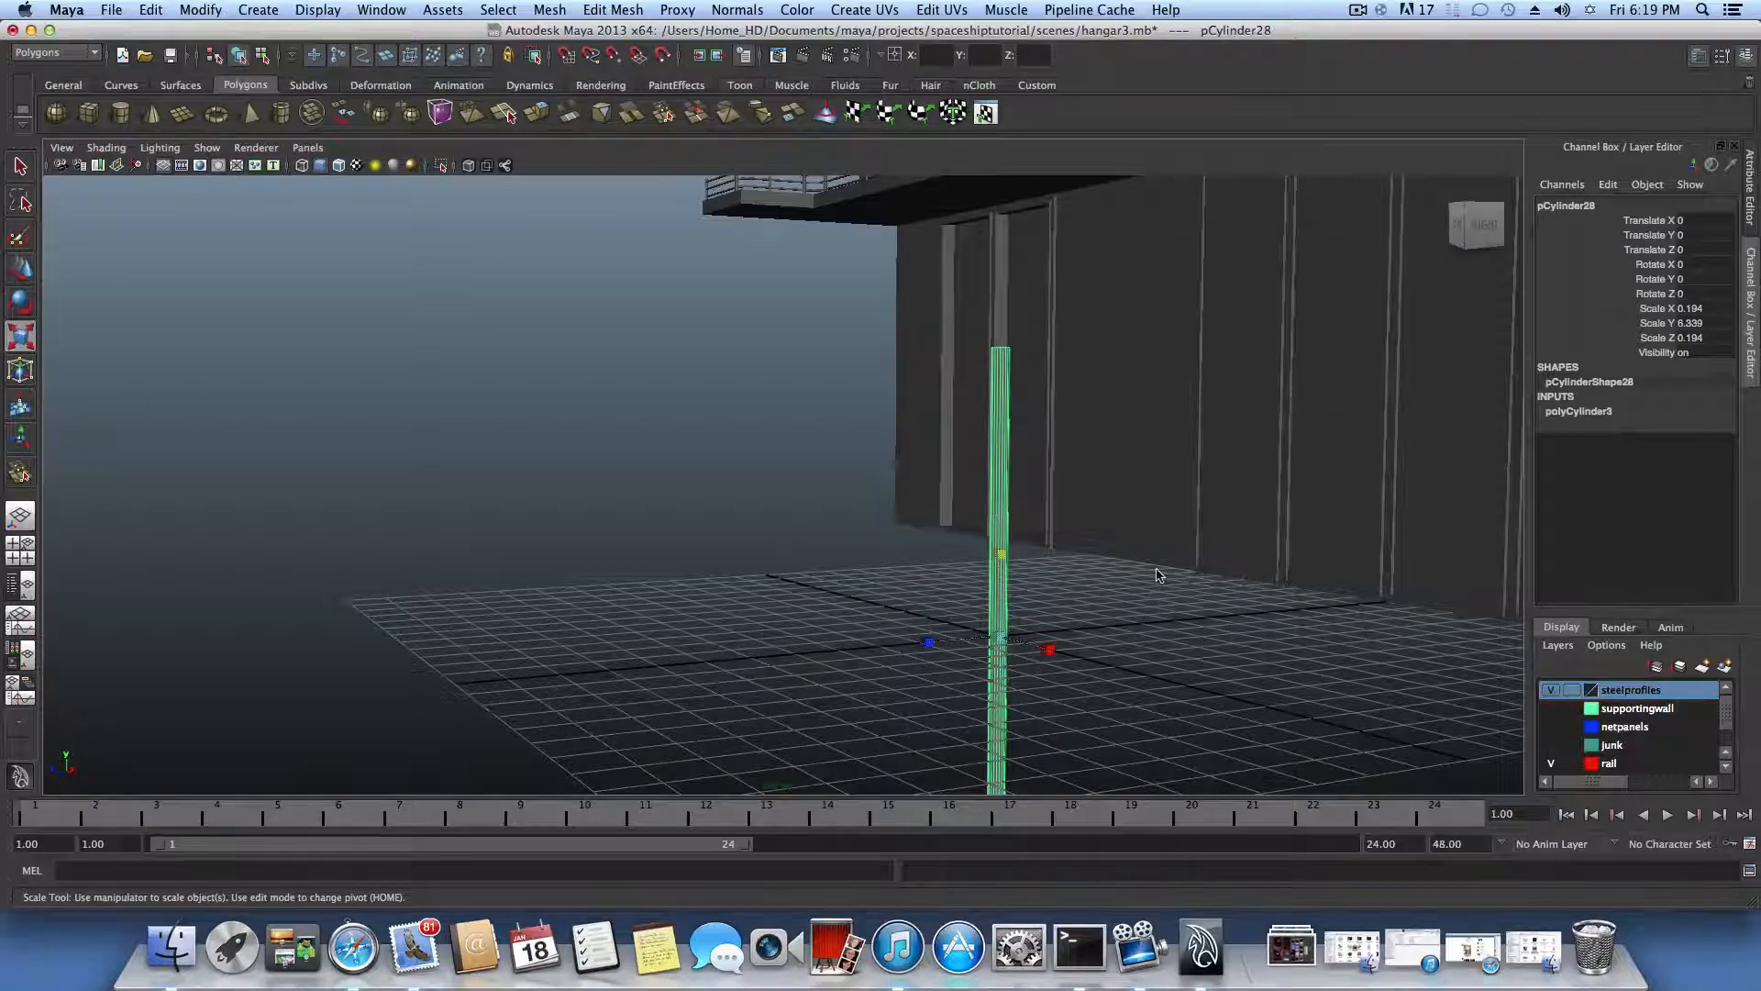
Step: Shrink the cylinder uniformly to about 0.078 in X and Z and 2.559 in Y
alt+drag(1157, 575, 1199, 578)
alt+right_drag(1198, 577, 1100, 541)
alt+middle_drag(1021, 523, 895, 469)
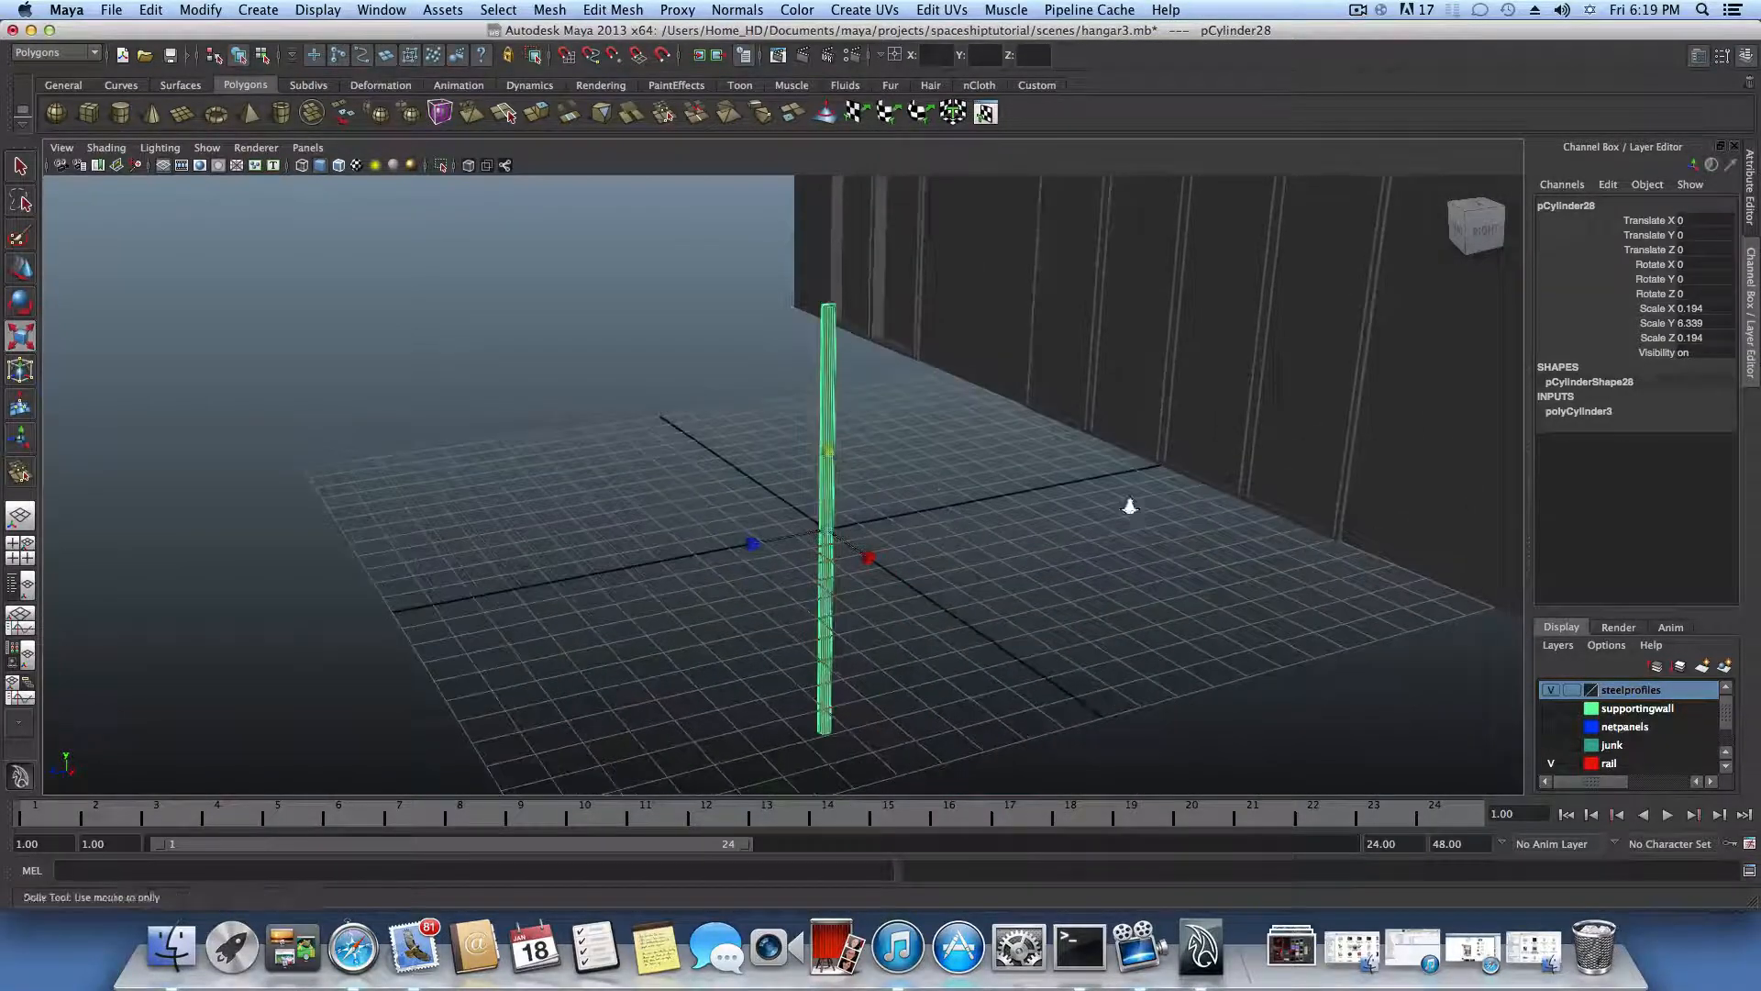
alt+drag(1130, 505, 1033, 502)
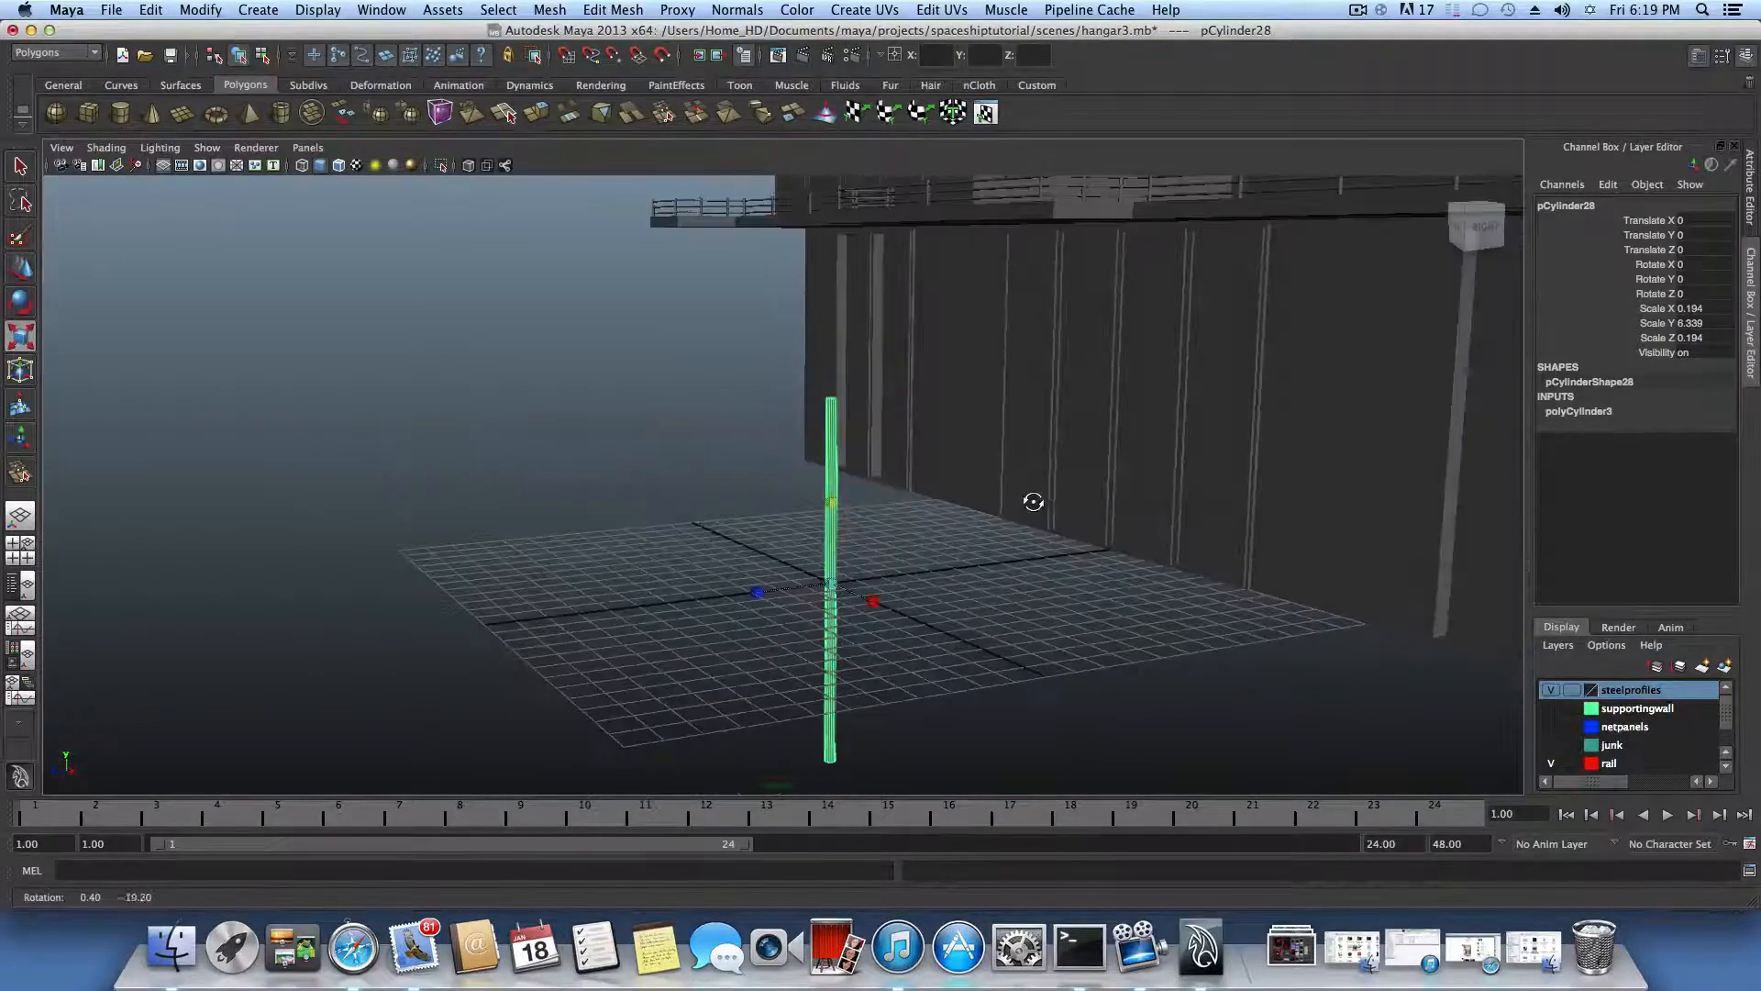
drag(835, 583, 788, 592)
alt+right_drag(809, 579, 1018, 580)
alt+middle_drag(1017, 576, 1002, 494)
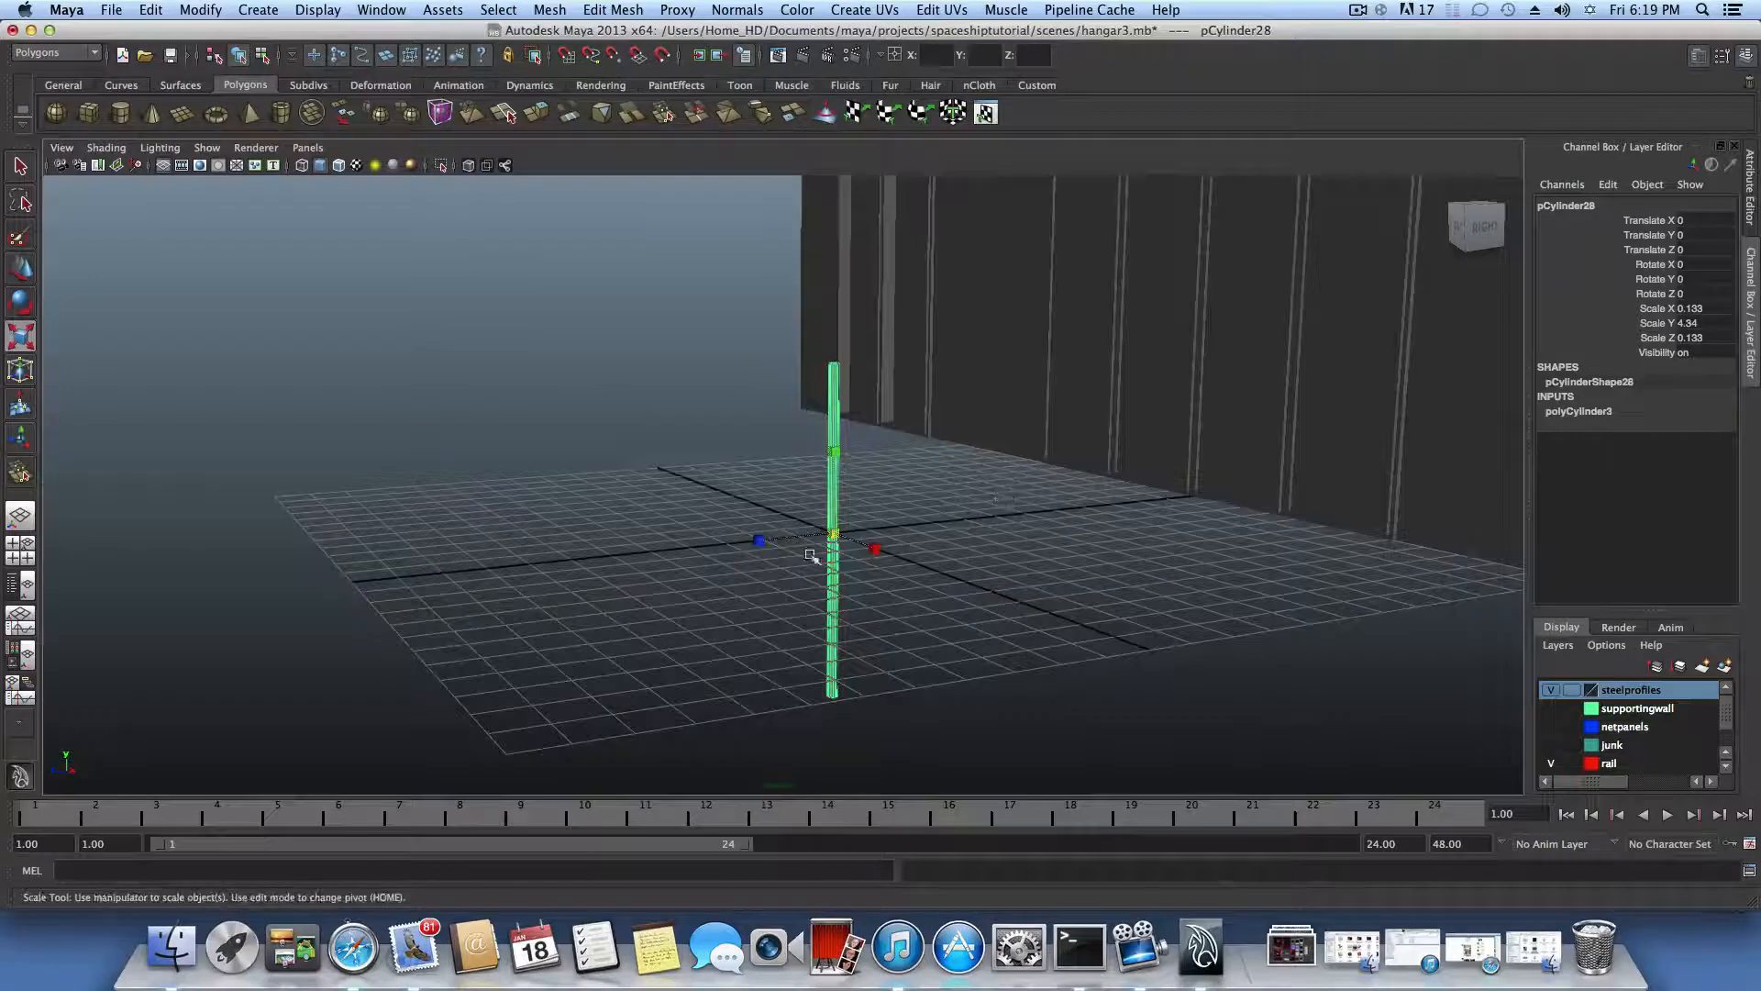
drag(835, 534, 763, 562)
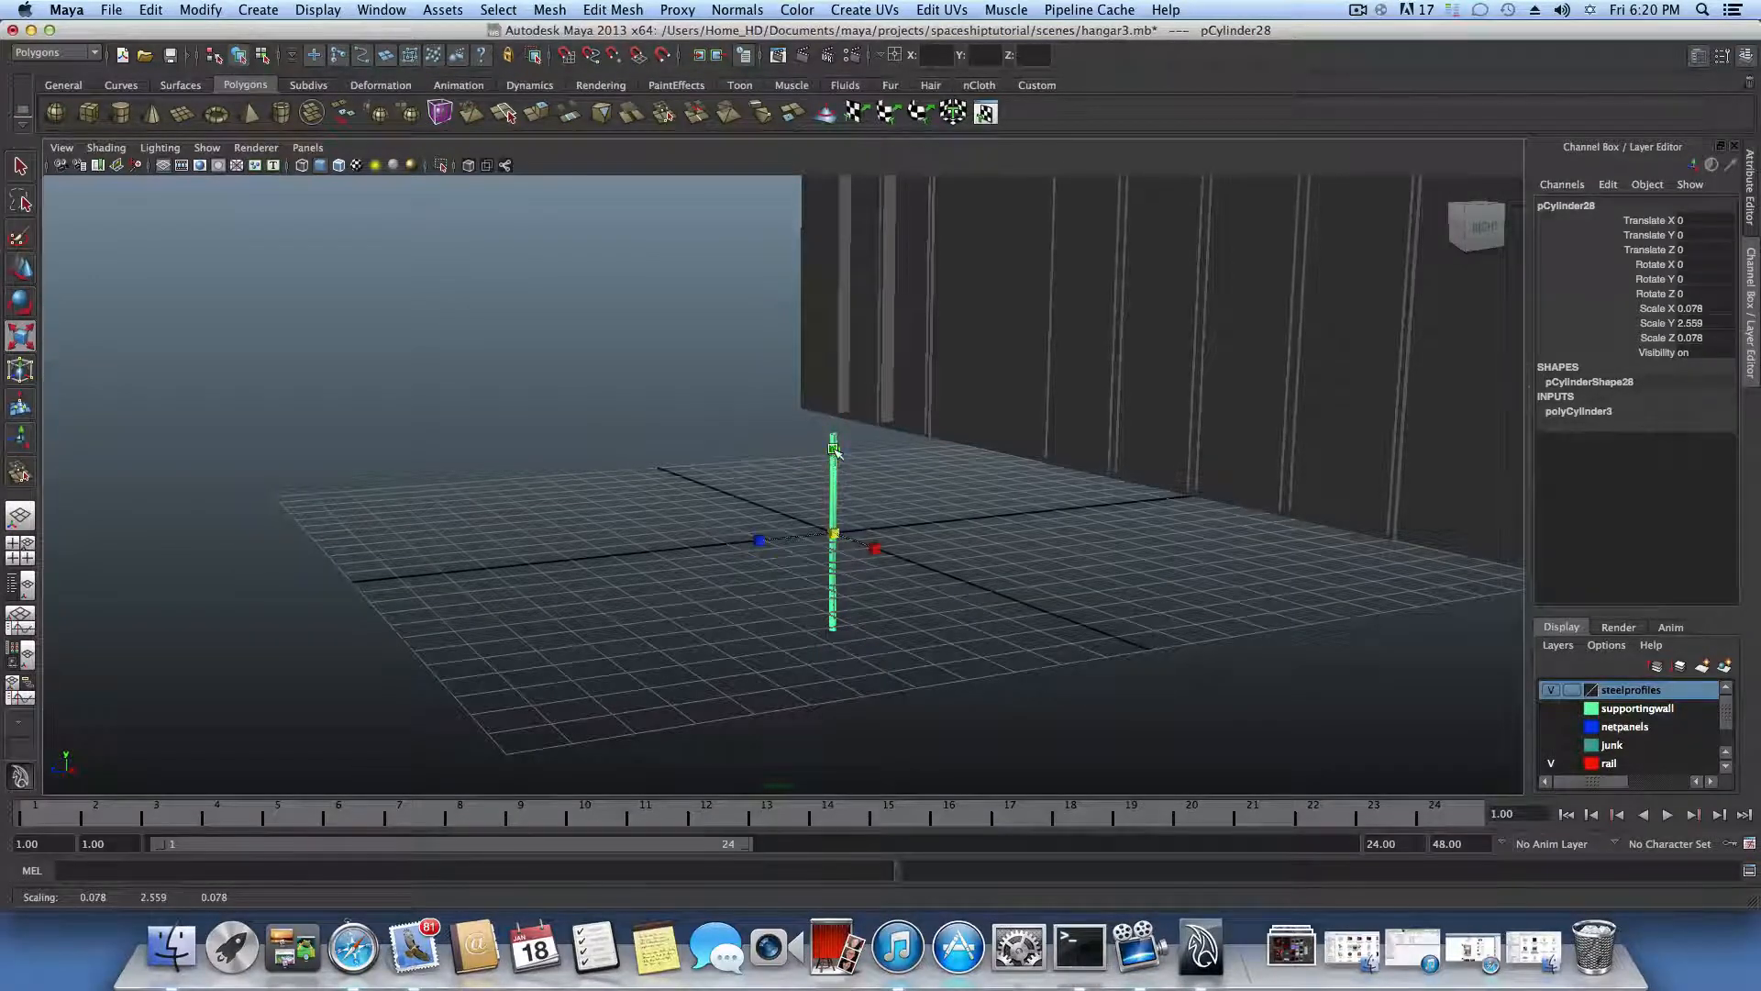
Step: Stretch the thin cylinder along its length to about 11.492 in Y, with its thickness at about 0.083 in X and Z
drag(834, 449, 846, 358)
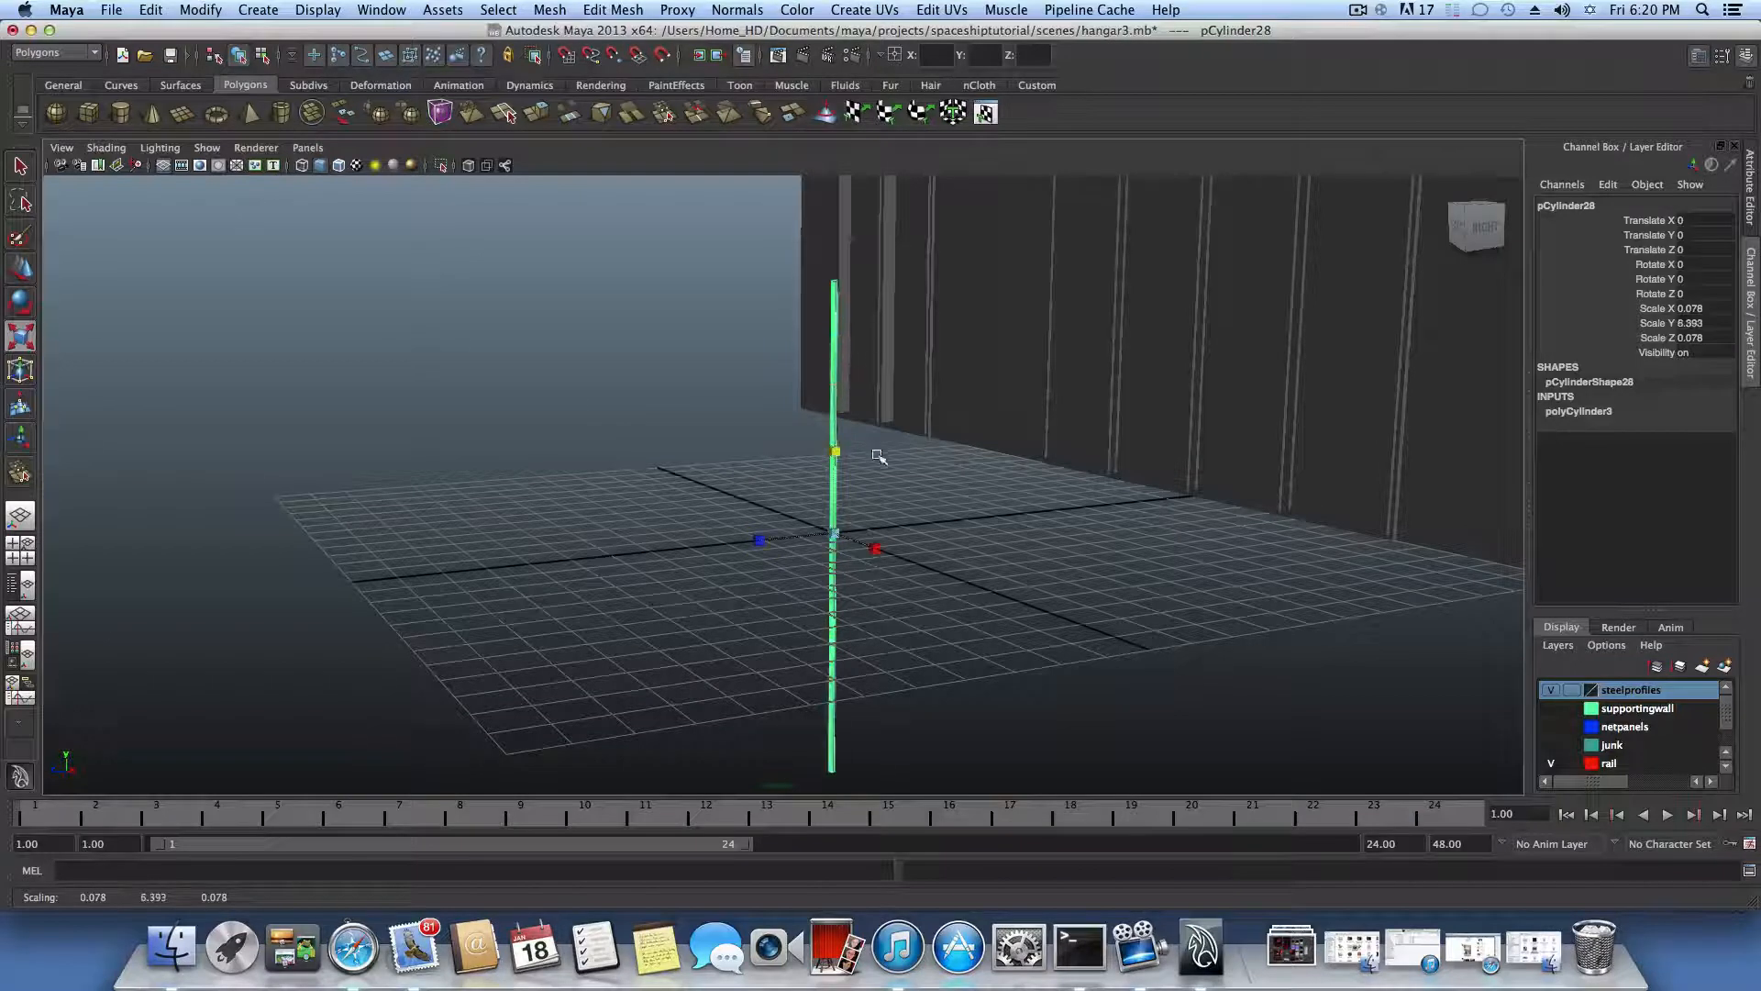
drag(838, 440, 835, 432)
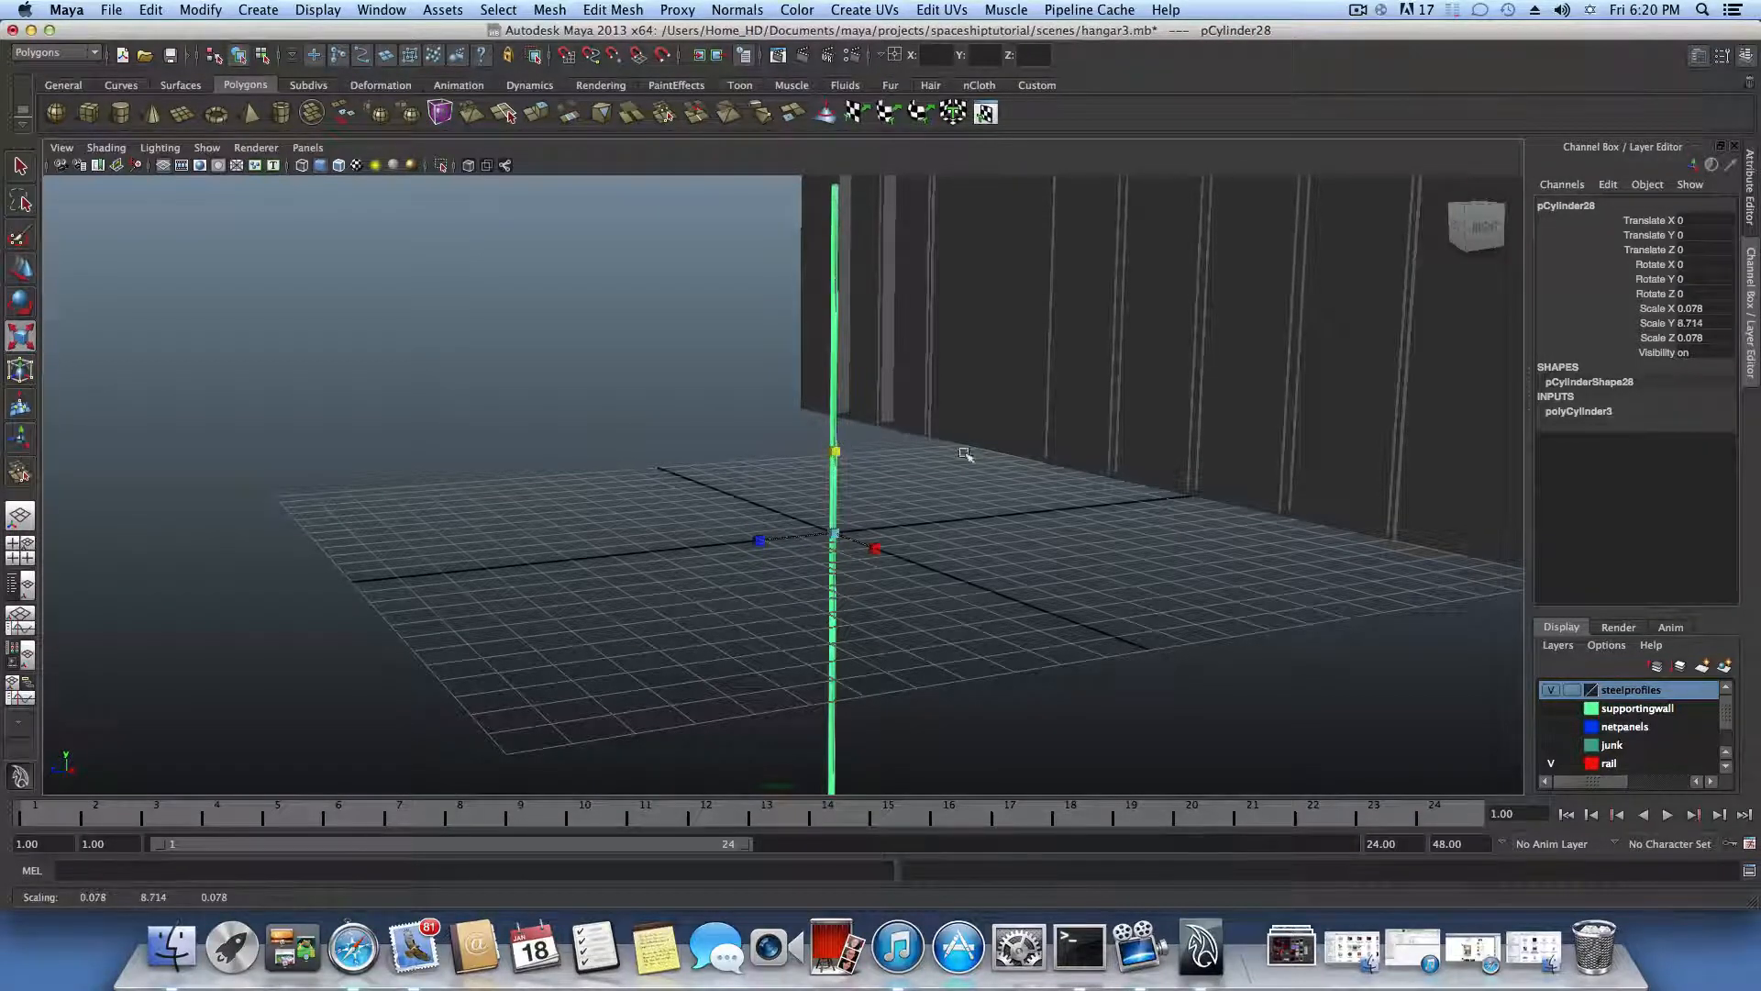
alt+right_drag(1105, 479, 748, 480)
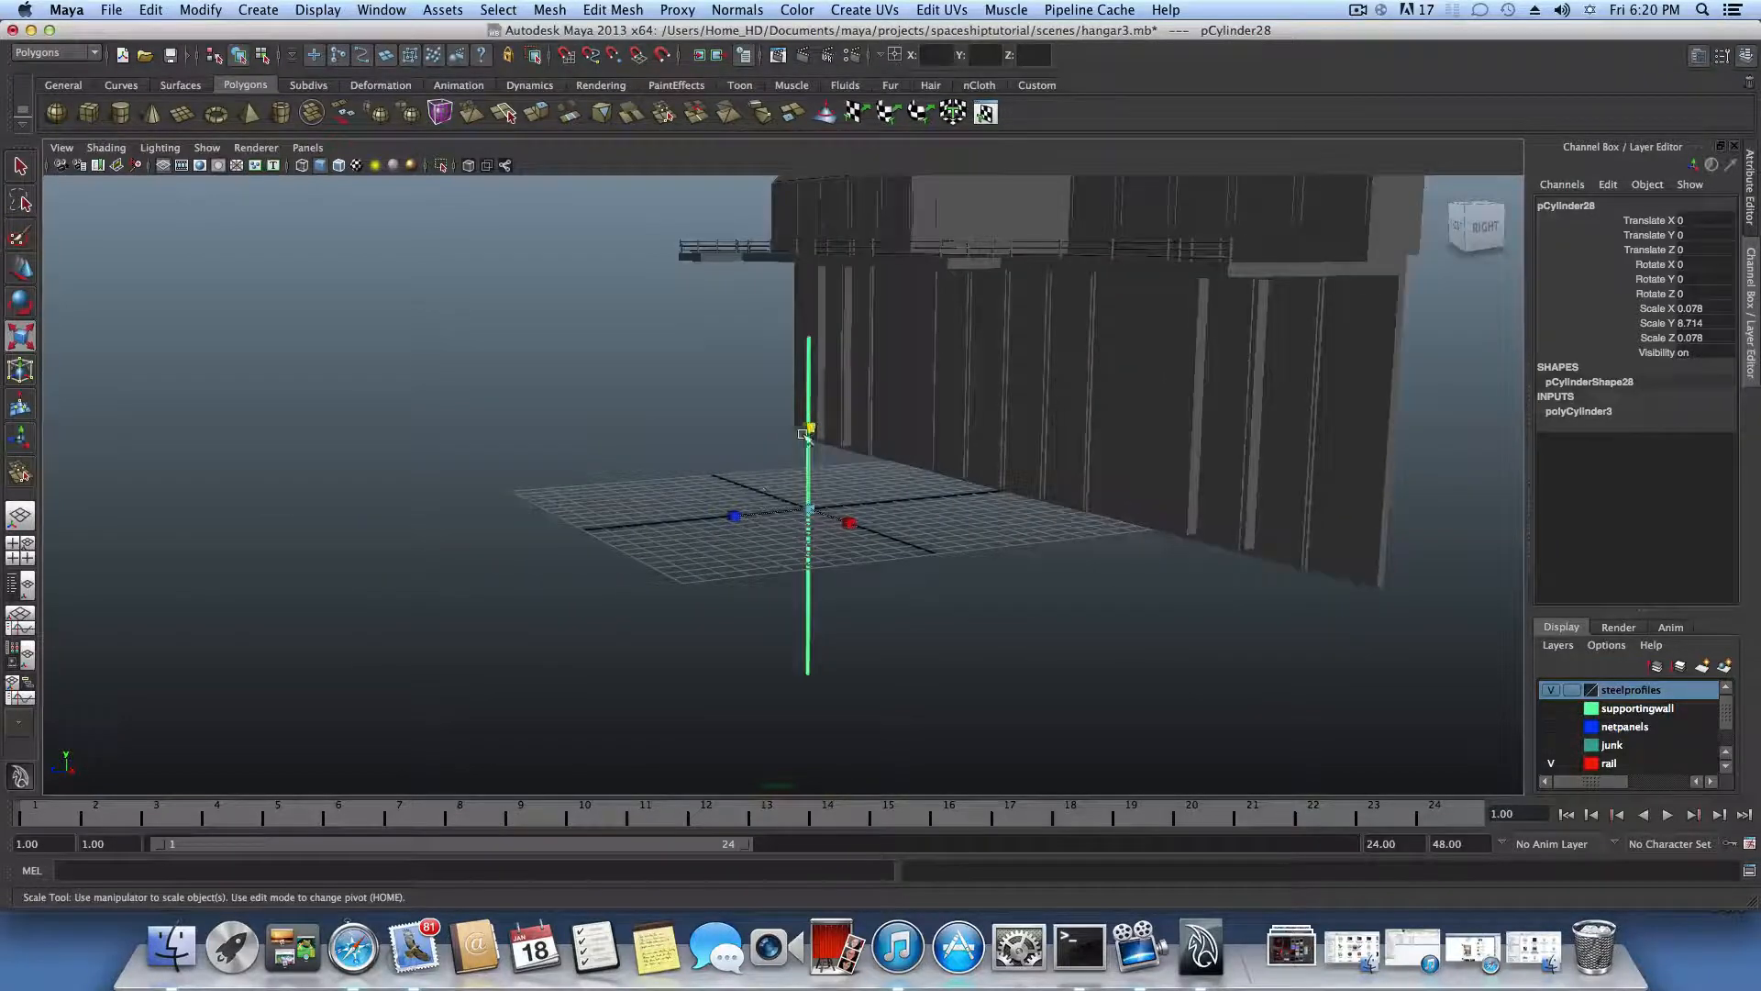
drag(804, 434, 807, 404)
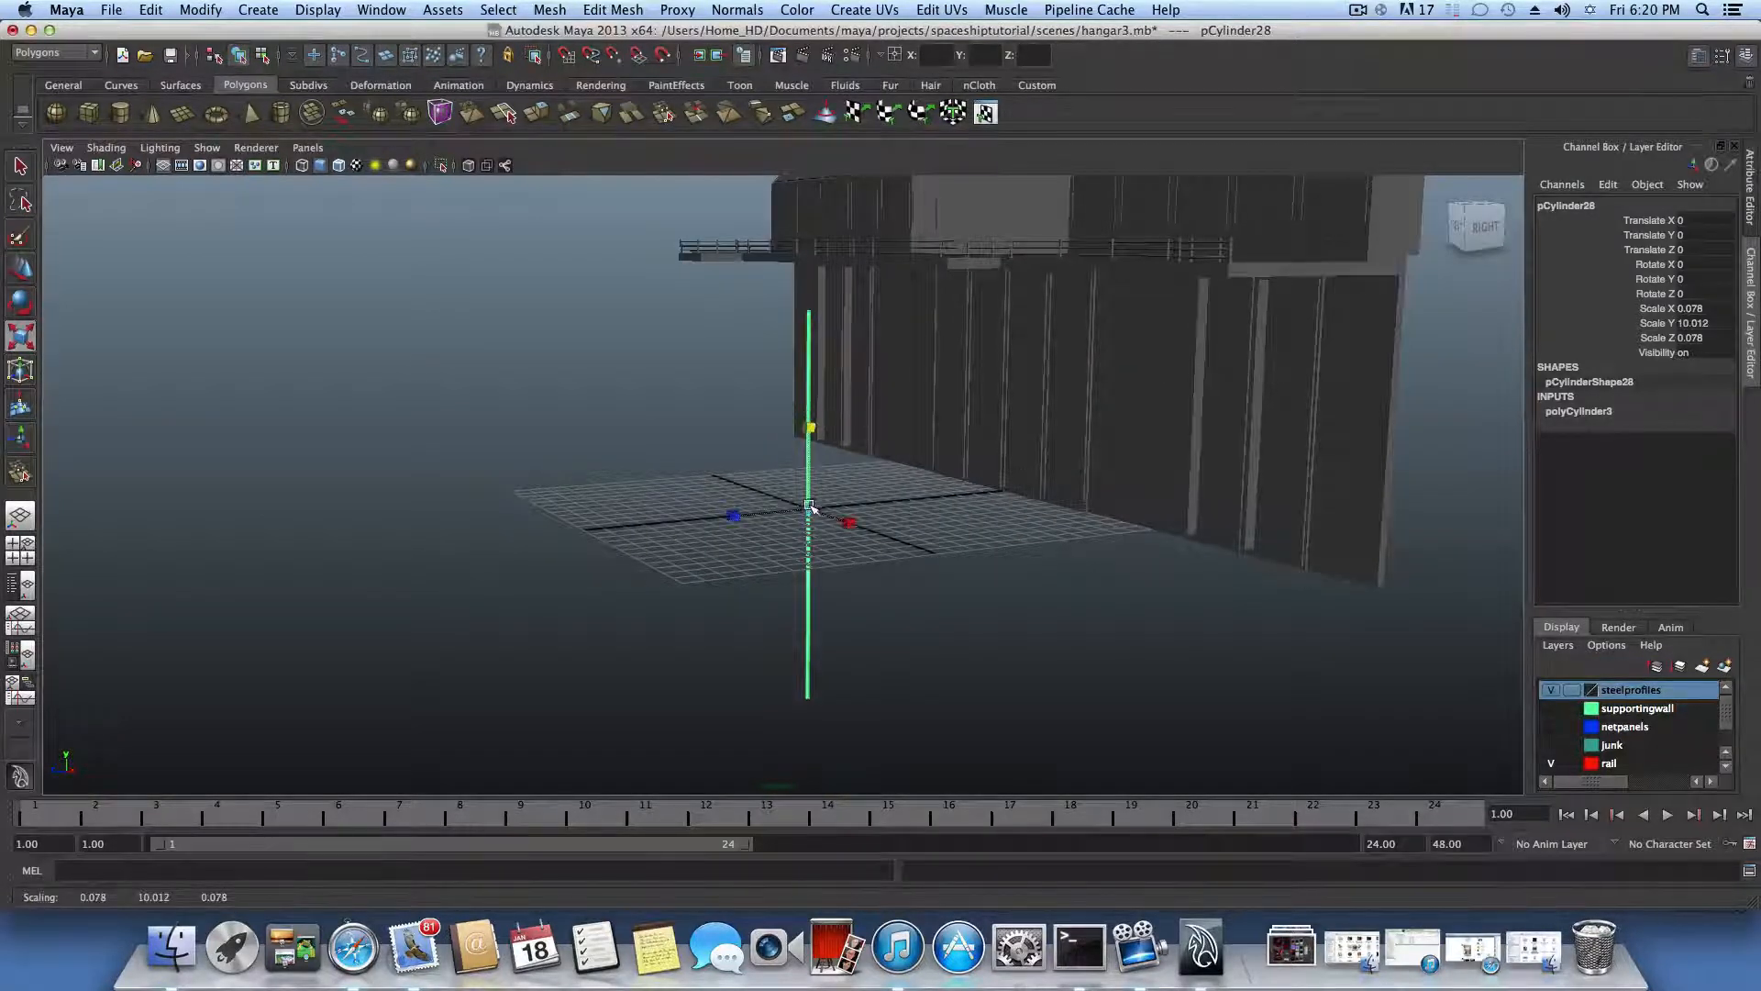
drag(811, 507, 821, 510)
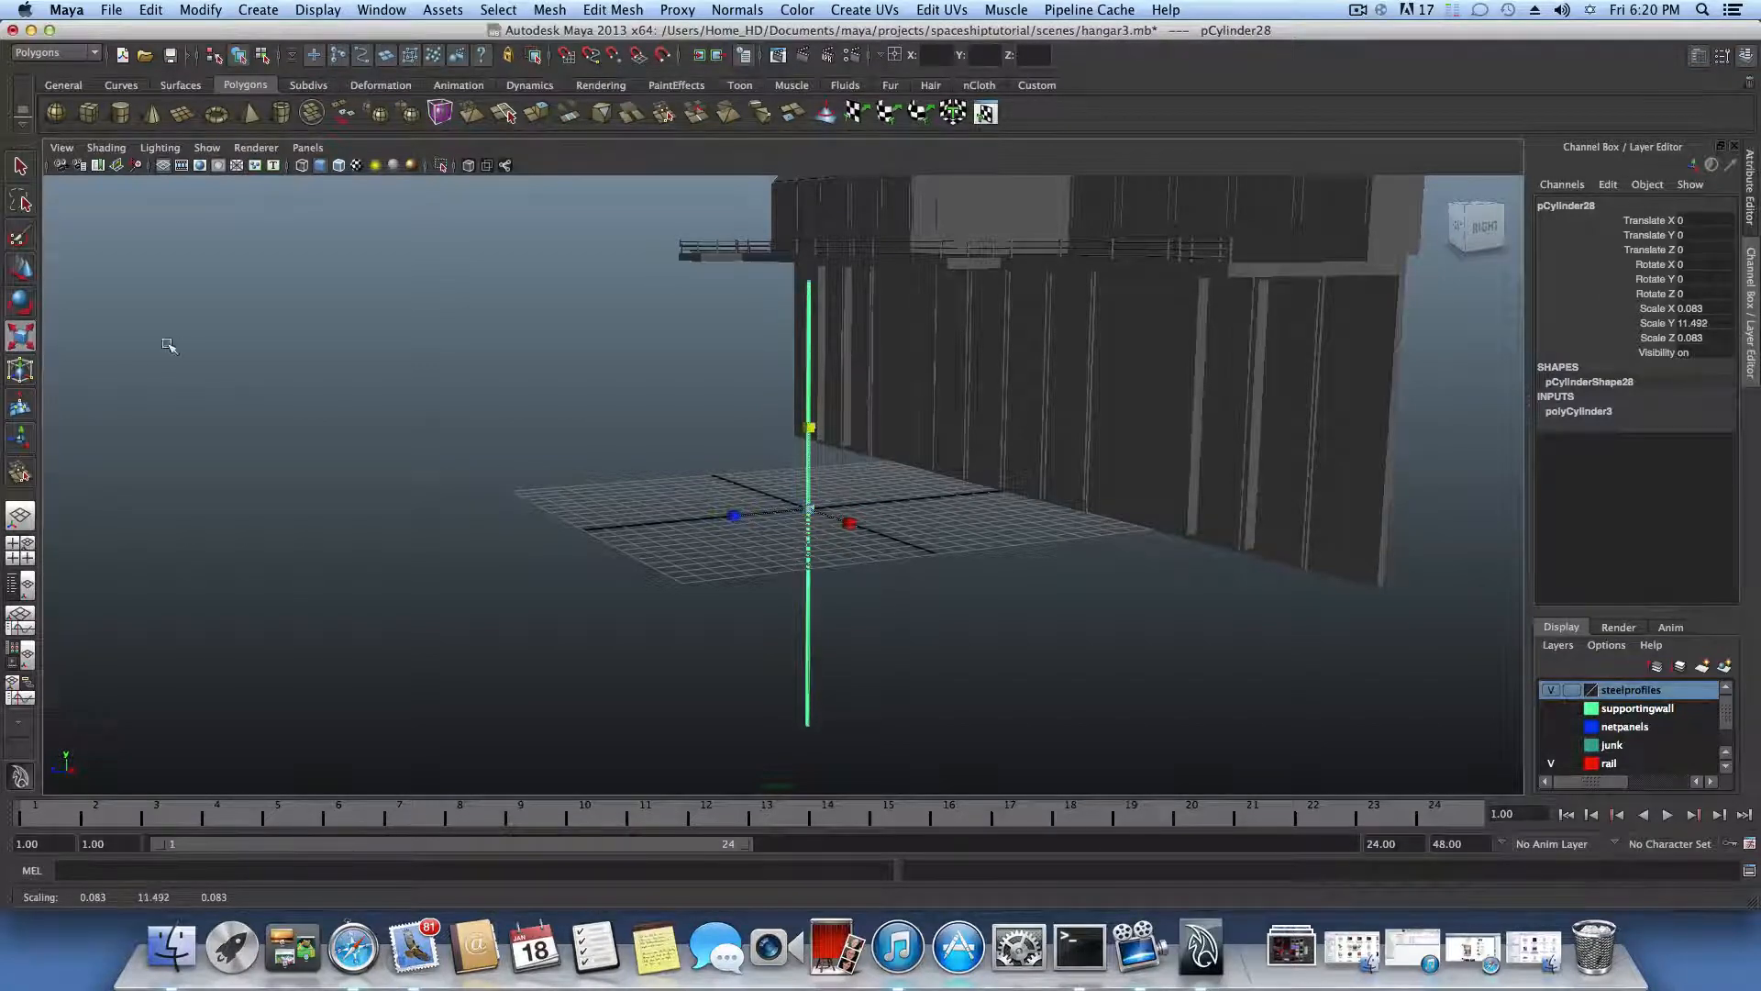
Step: Rotate the cylinder -90 degrees about X and enlarge it to about 0.104 in X and Z and 29.668 in Y
click(25, 301)
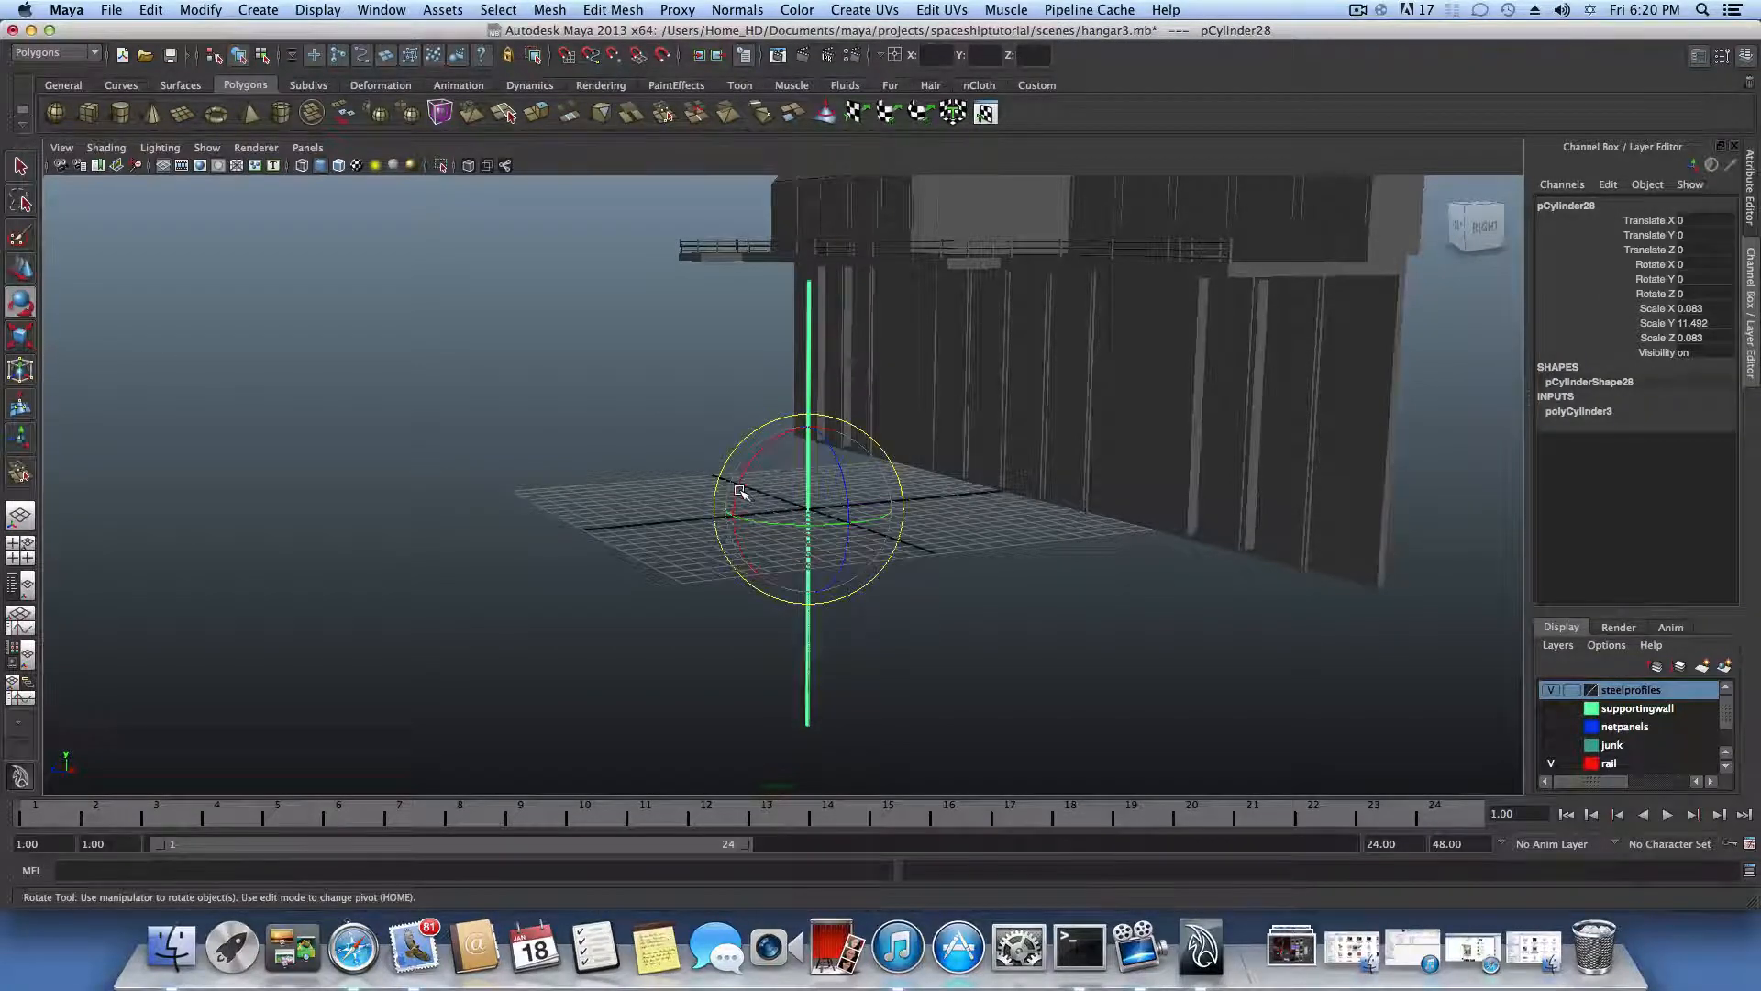
drag(741, 491, 913, 472)
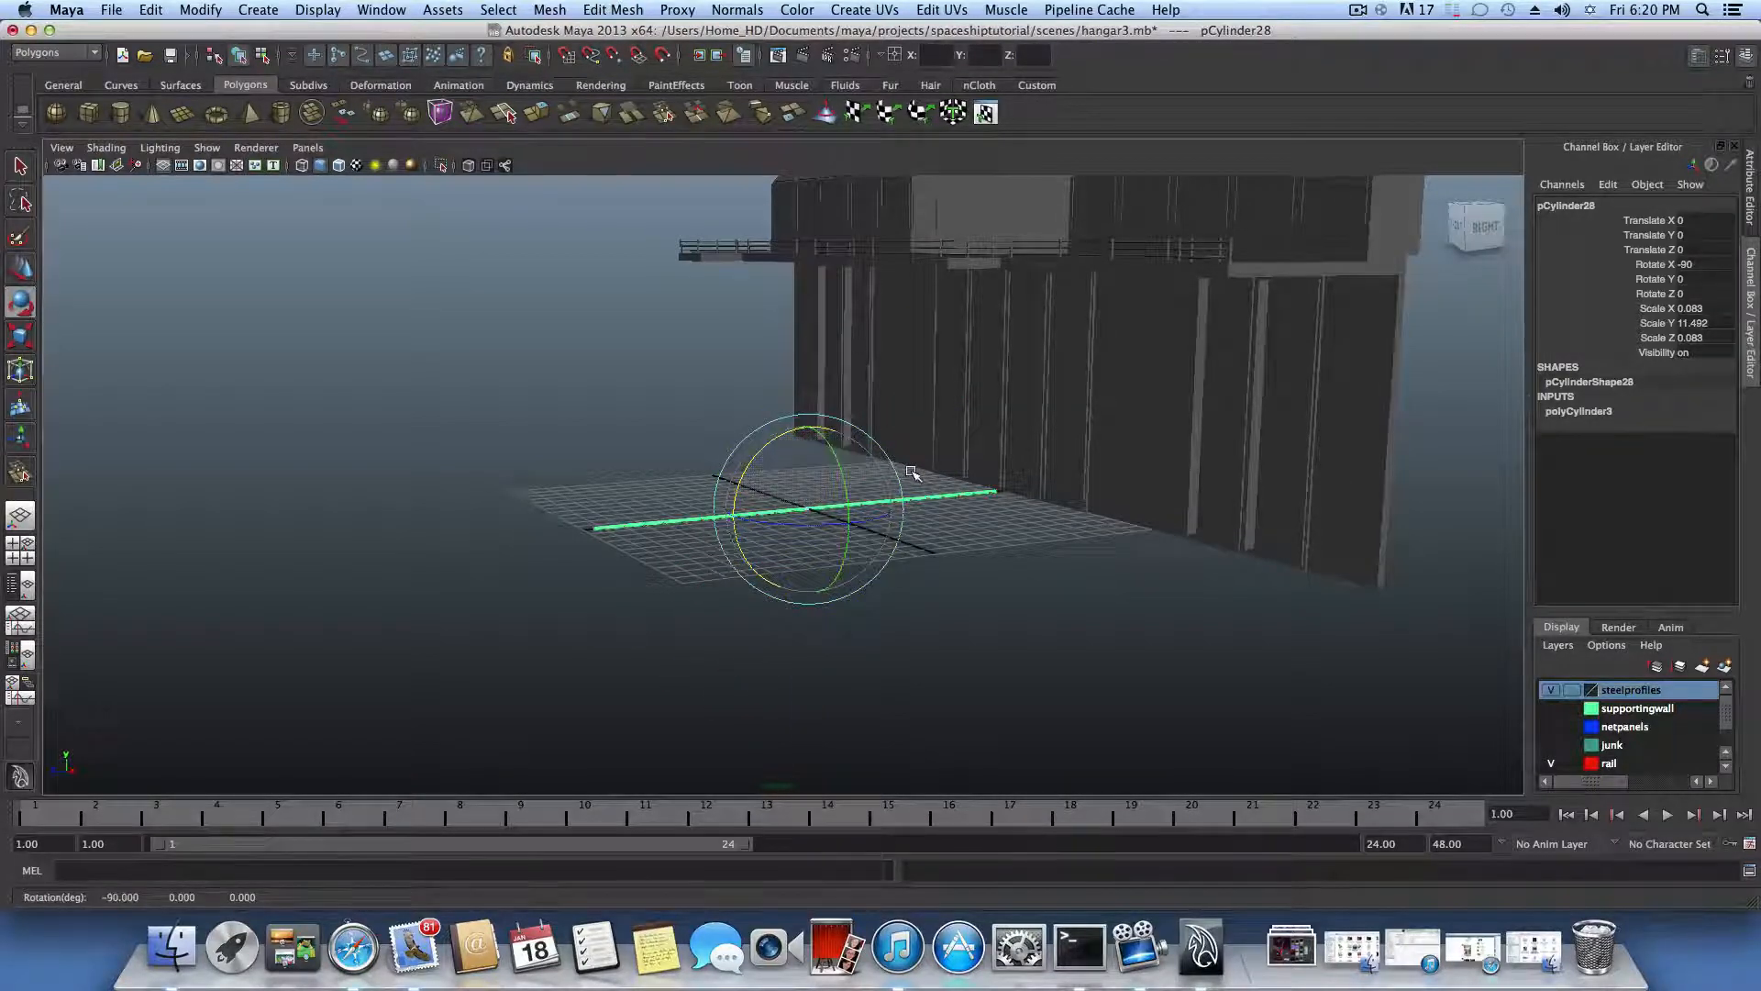
alt+drag(954, 547, 660, 495)
click(21, 335)
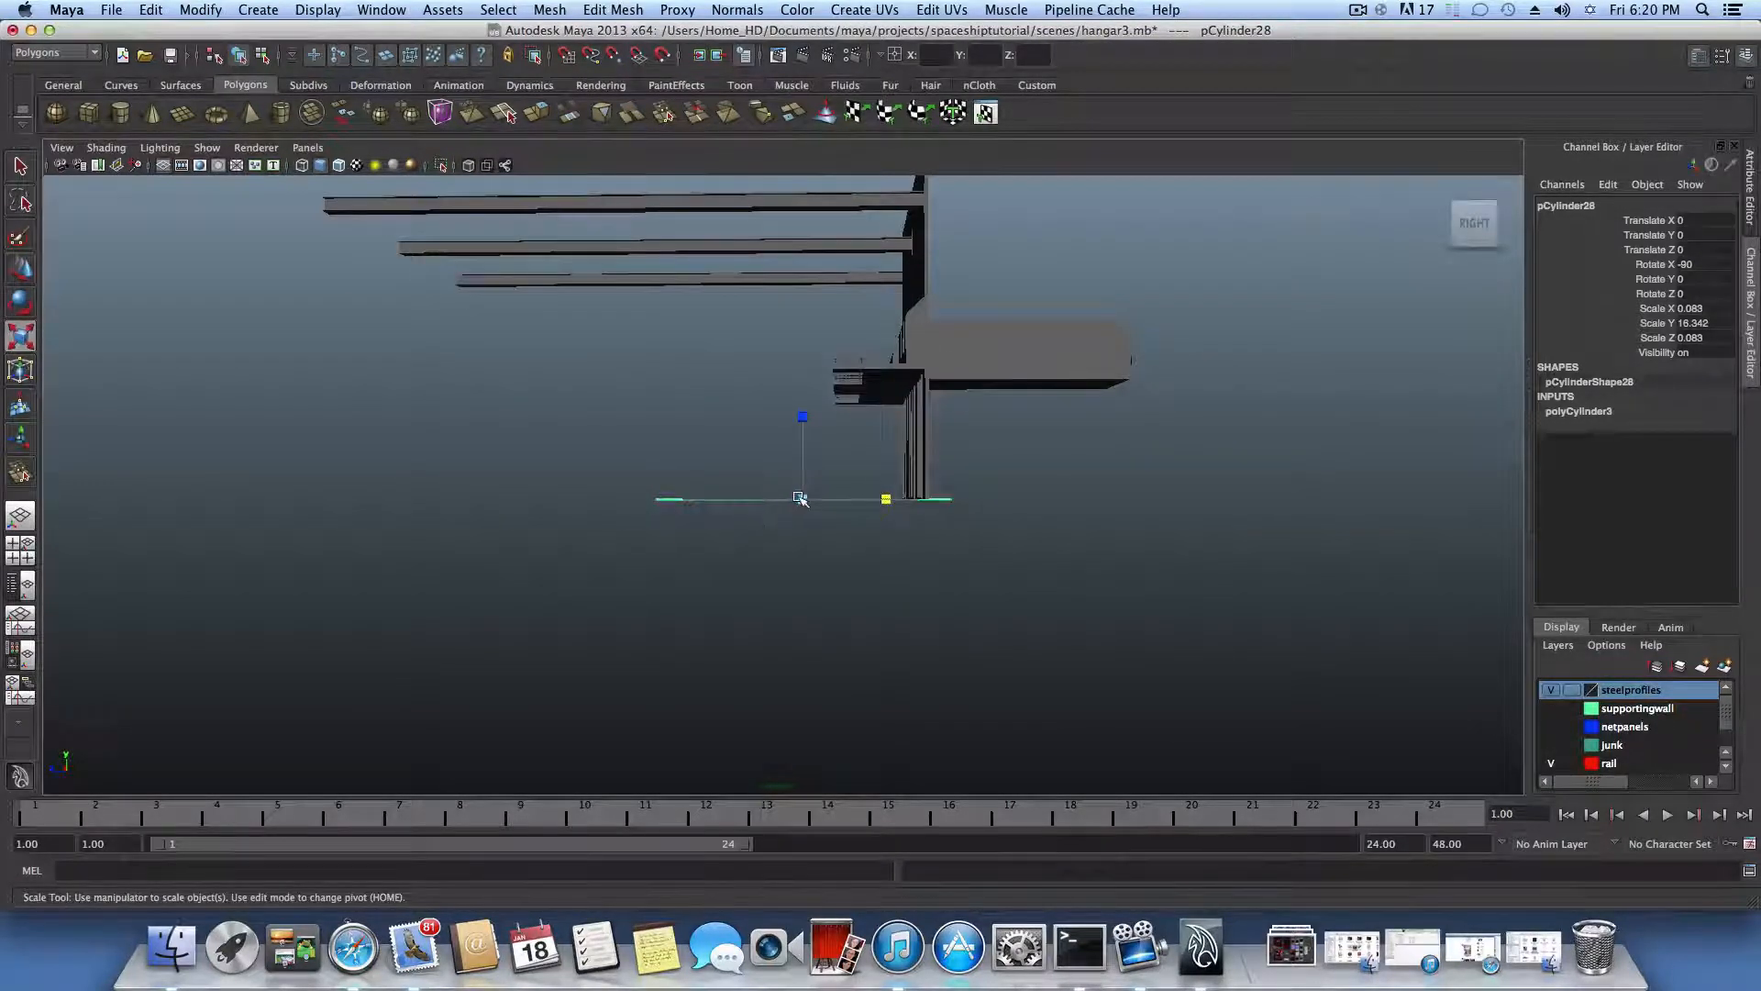
drag(800, 498, 927, 506)
Step: Move the horizontal cylinder to about Z 17.601 and rescale it to about 0.117 in X and Z and 28.422 in Y
click(30, 265)
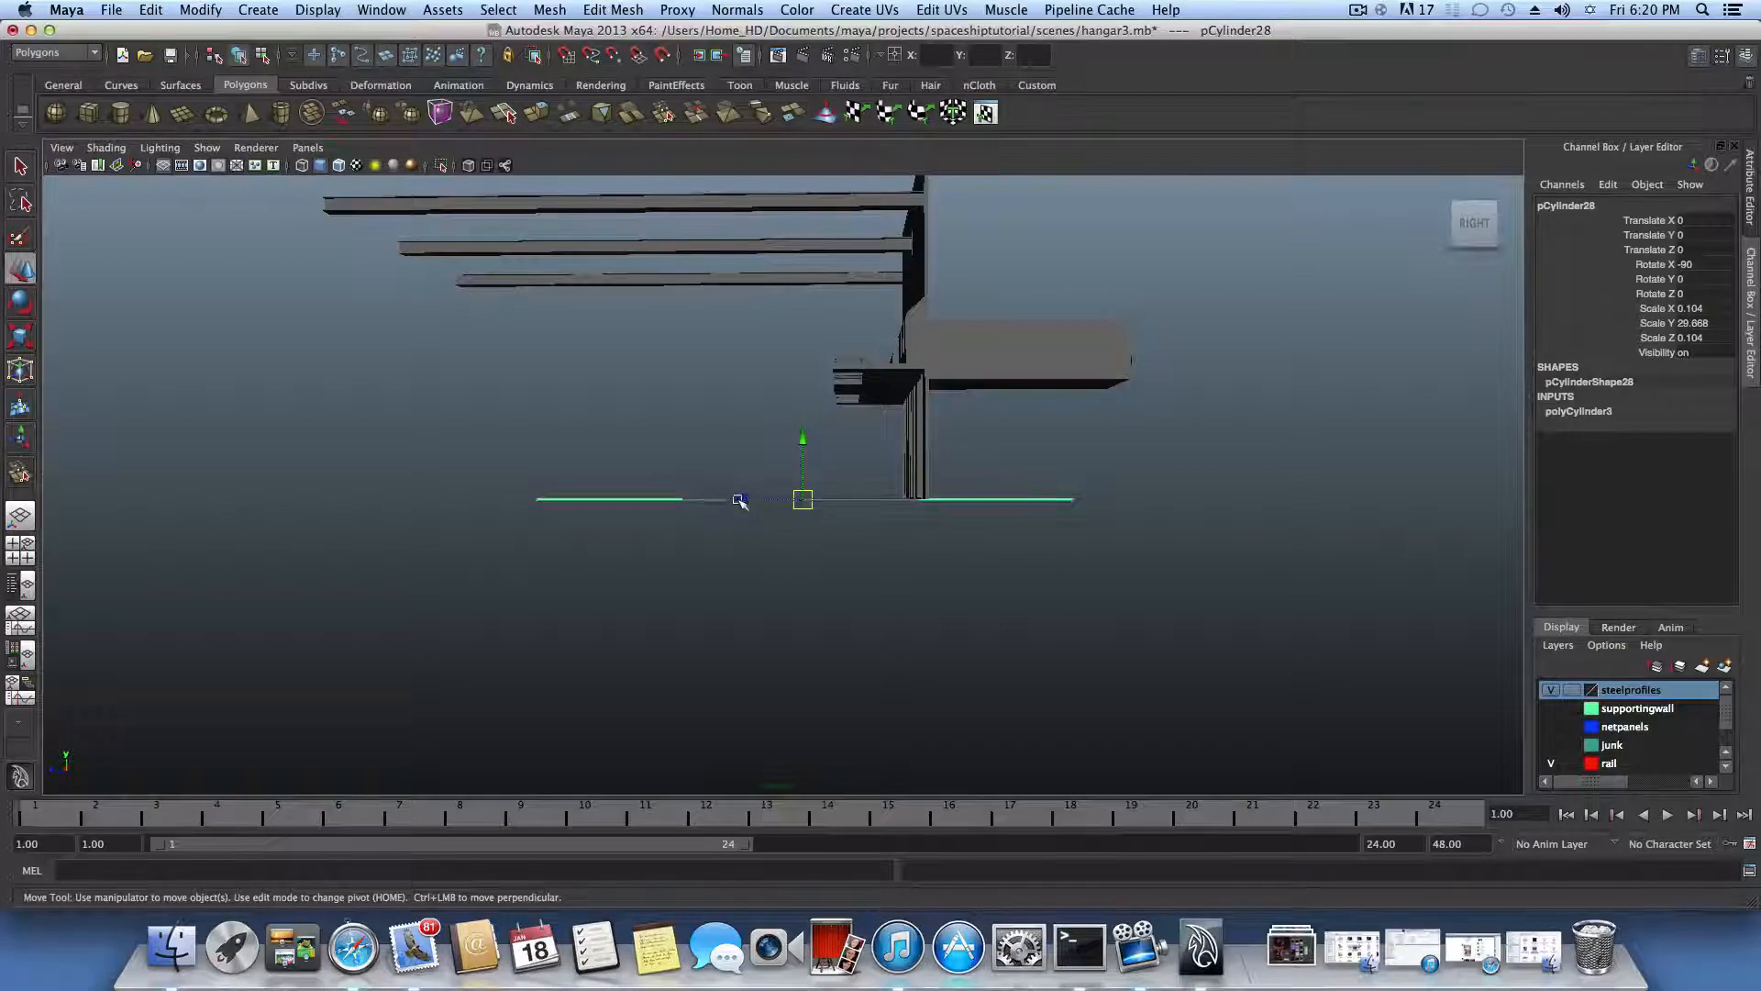
drag(740, 500, 612, 486)
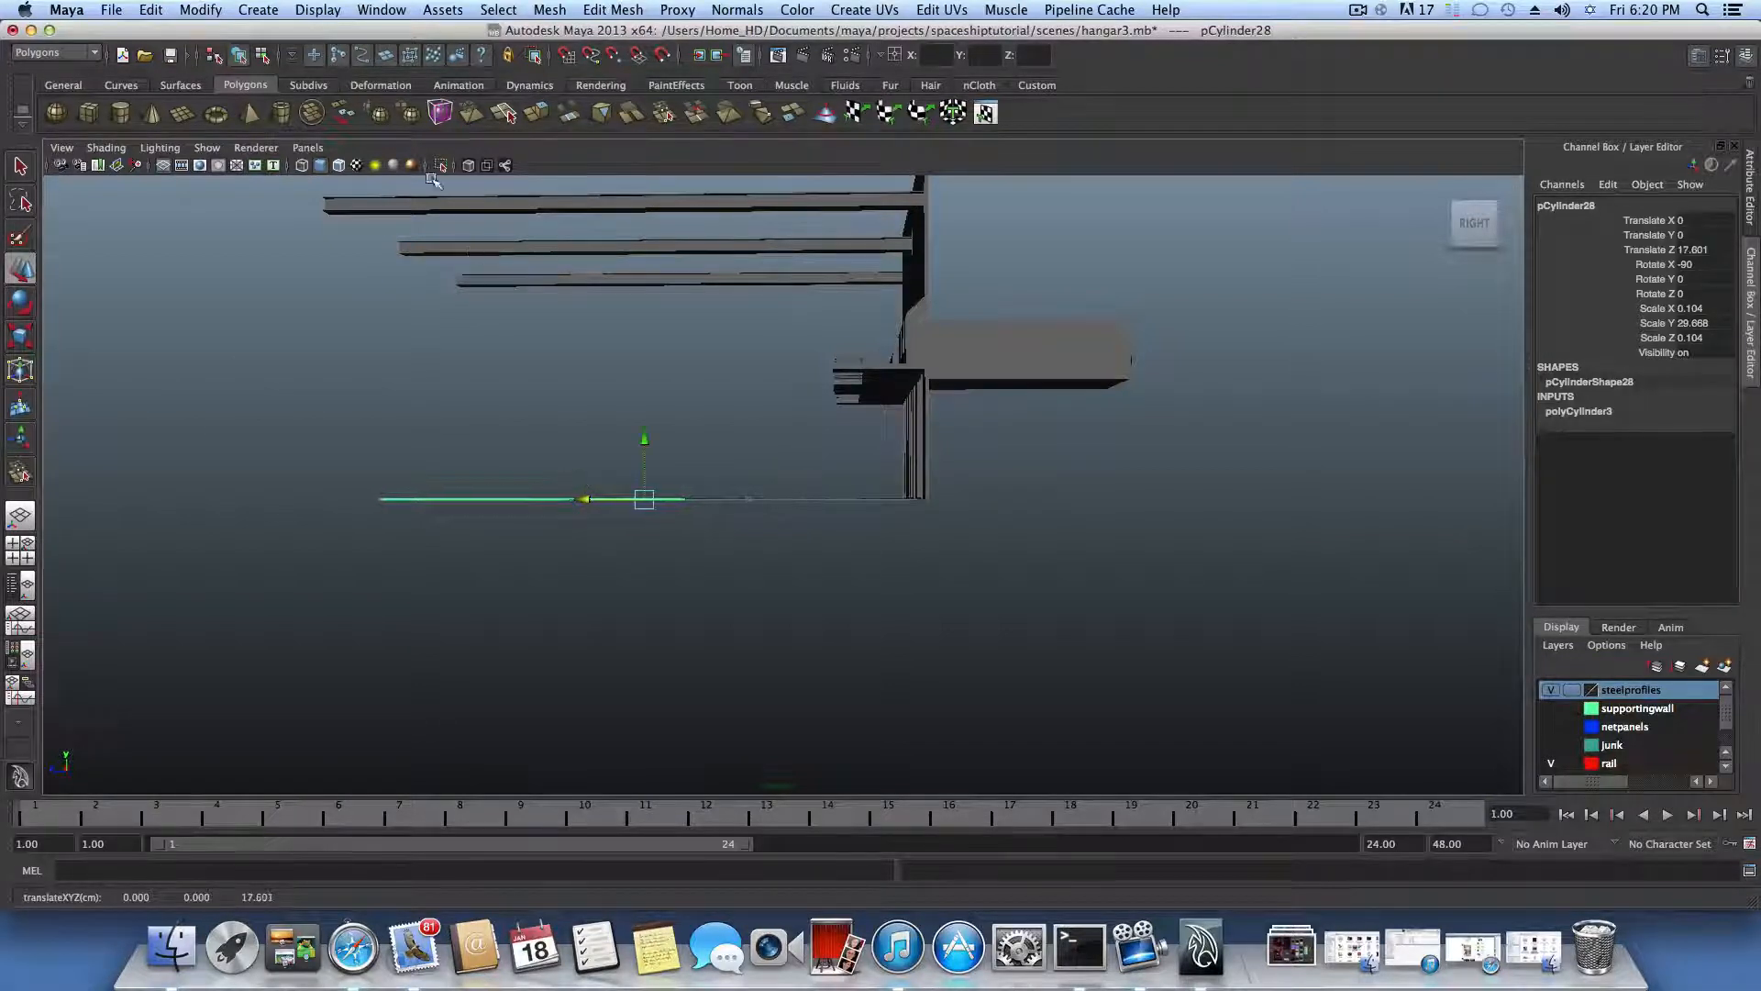
alt+drag(548, 373, 794, 546)
click(20, 336)
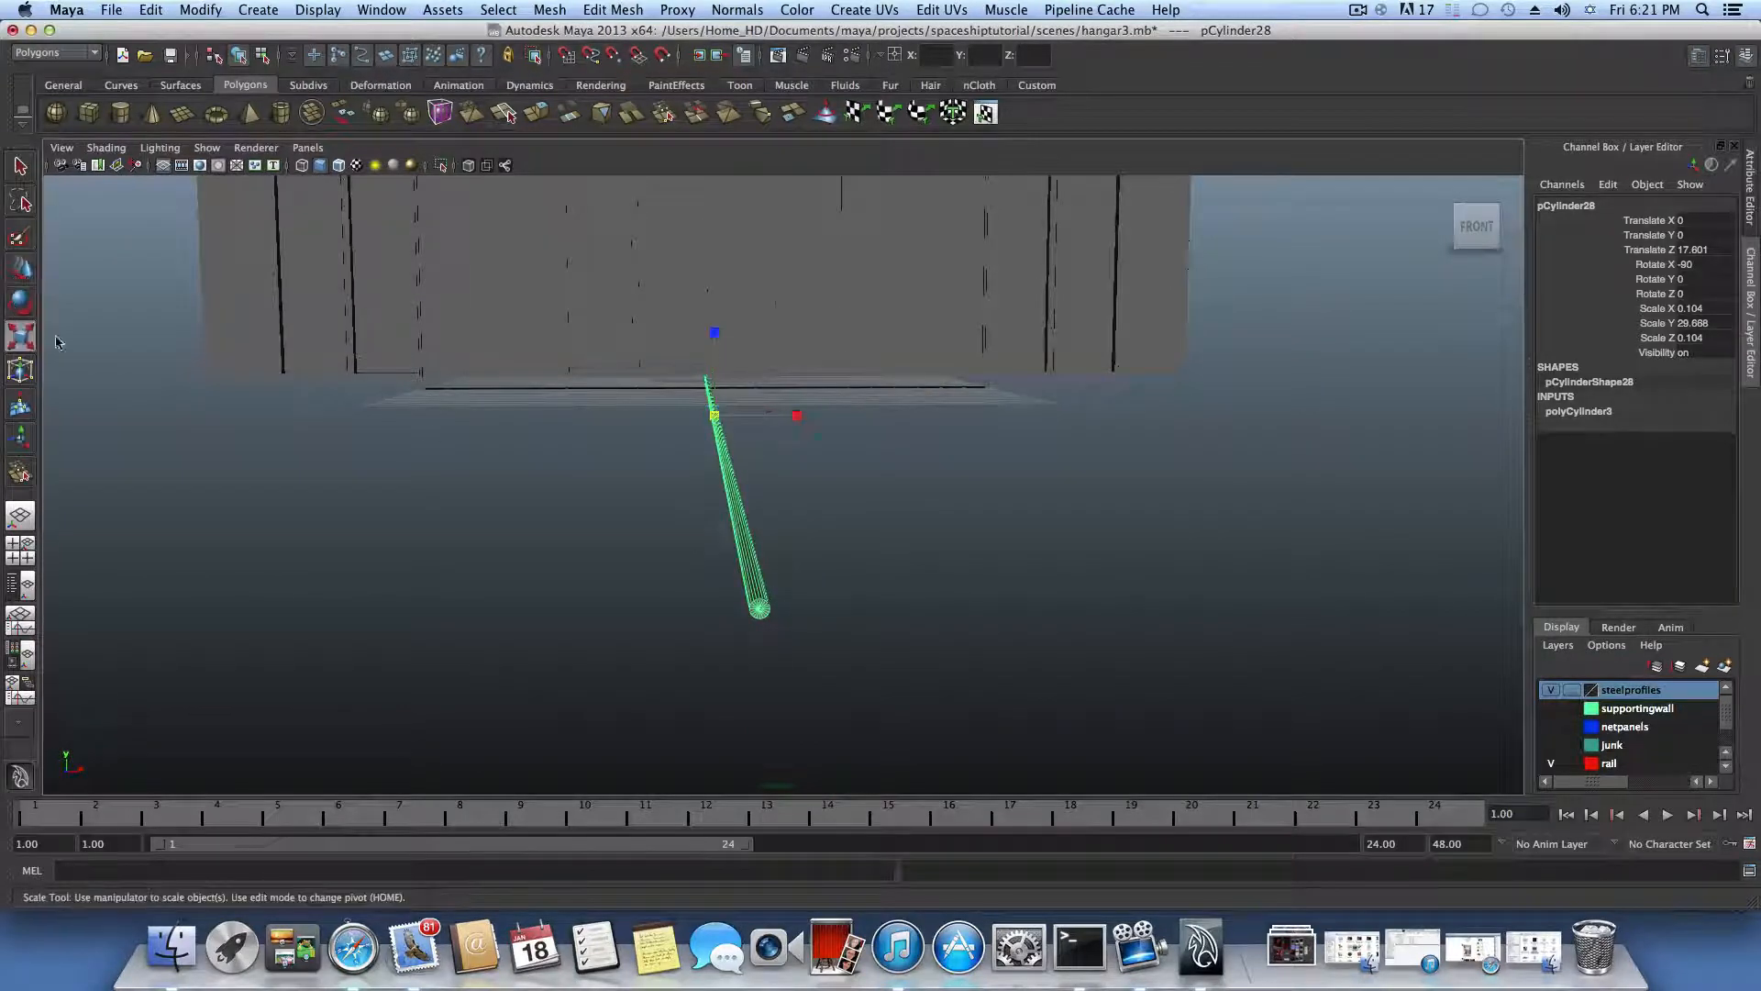
drag(716, 418, 838, 438)
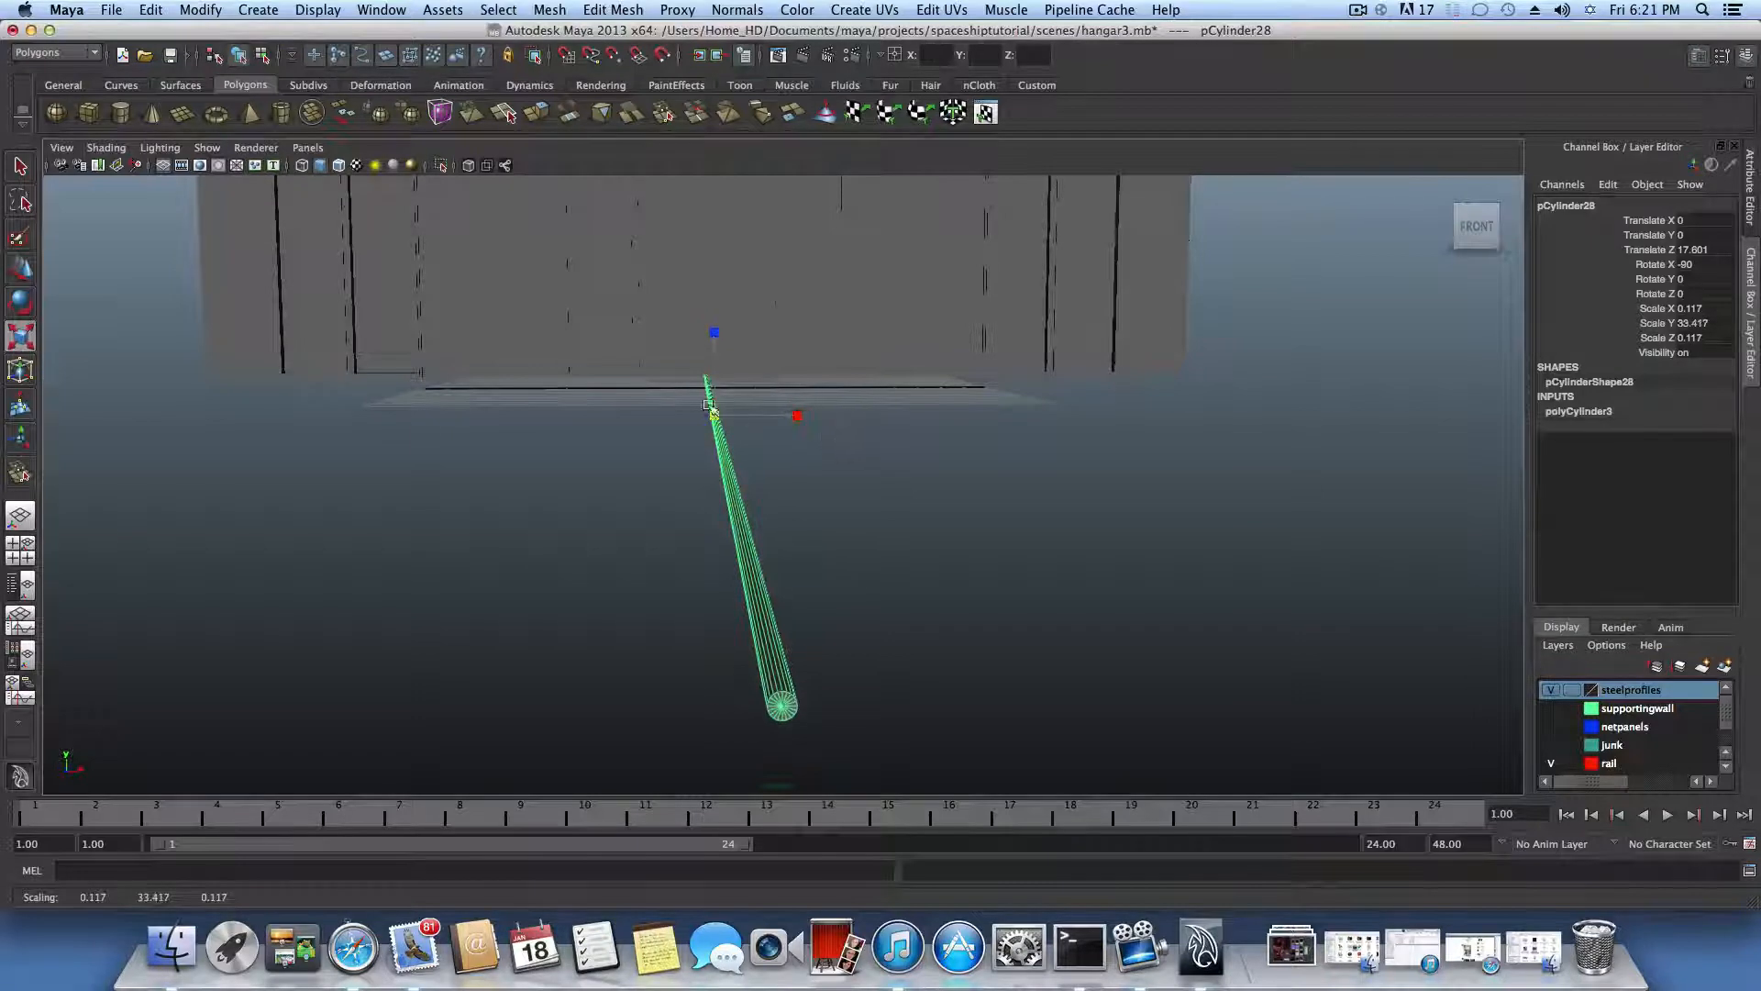
alt+drag(980, 521, 655, 521)
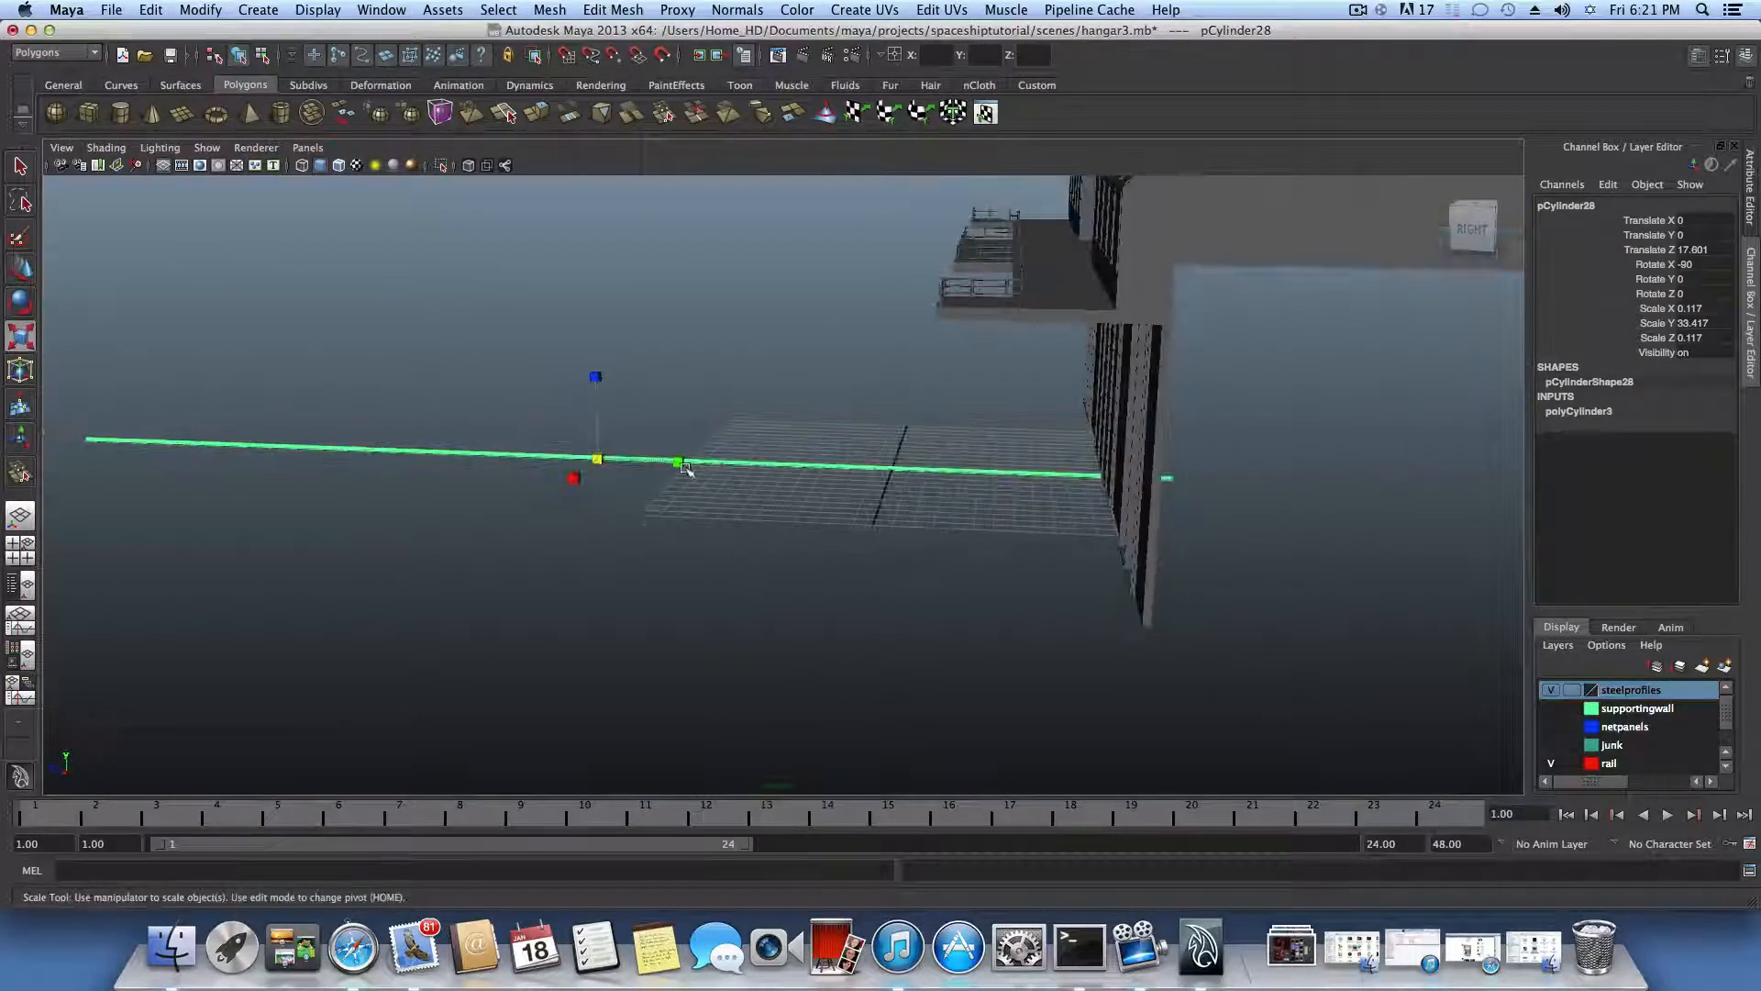
drag(678, 461, 941, 546)
Step: Duplicate the long cylinder and raise the copy to about Y 1.737, directly above the original
key(w)
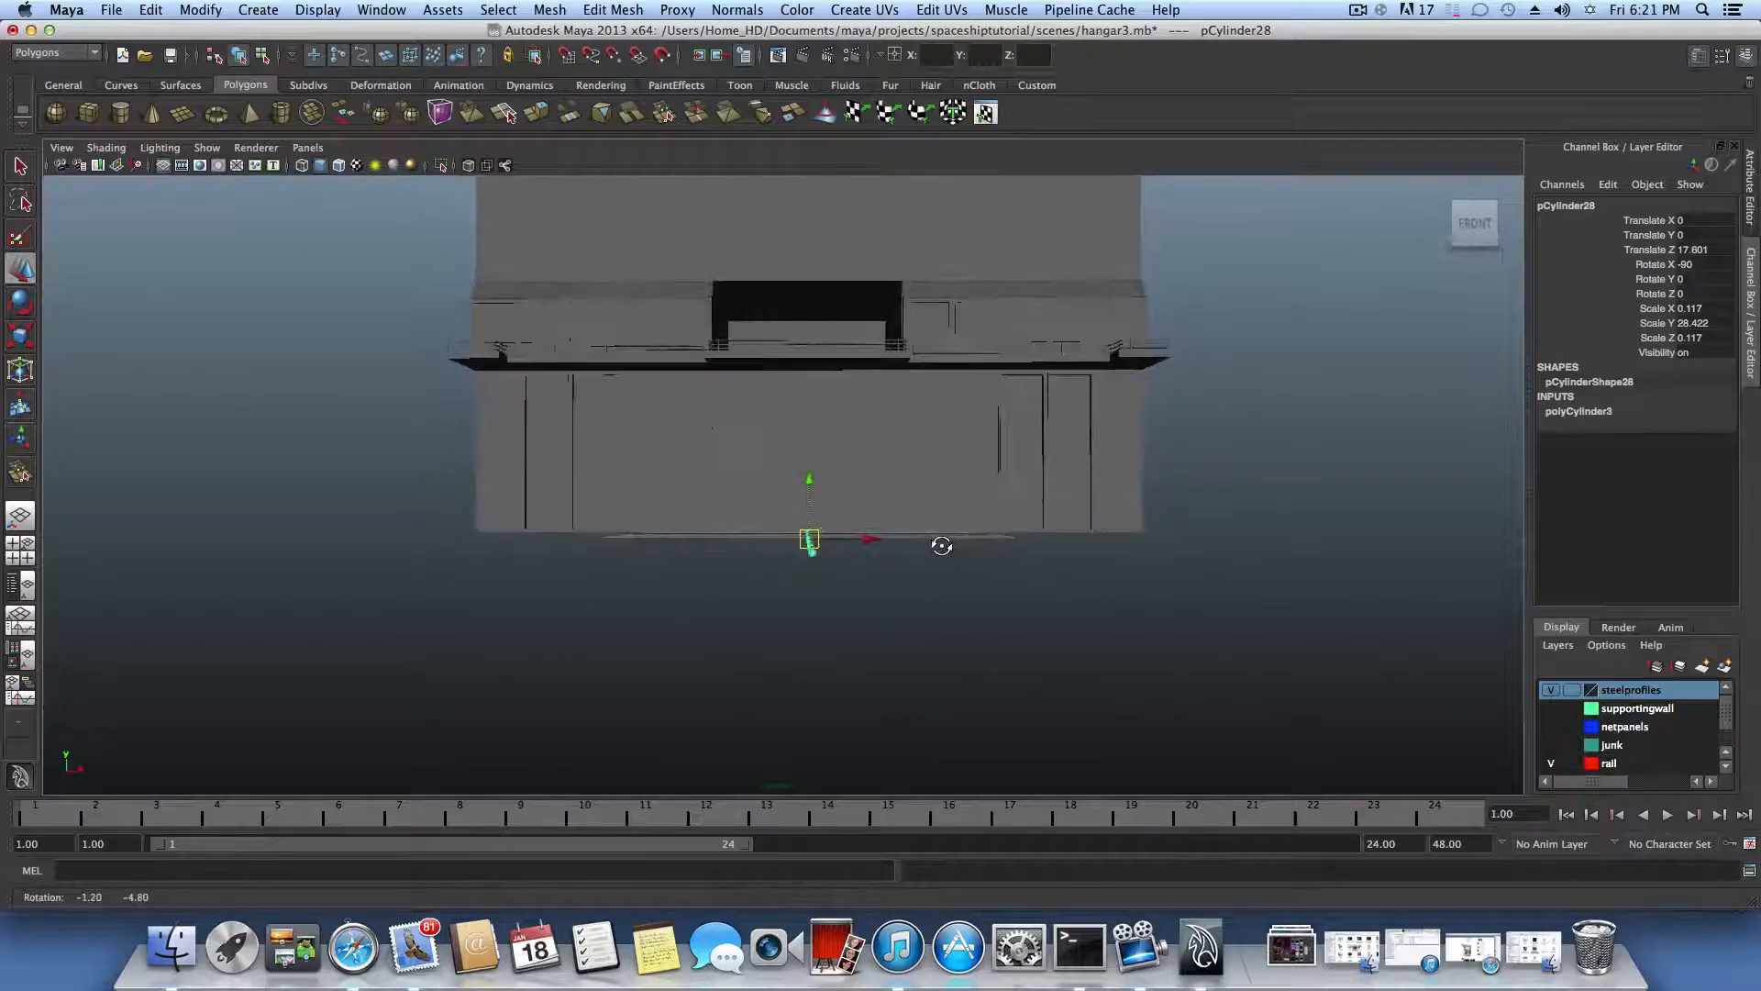
scroll(928, 559, up, 3)
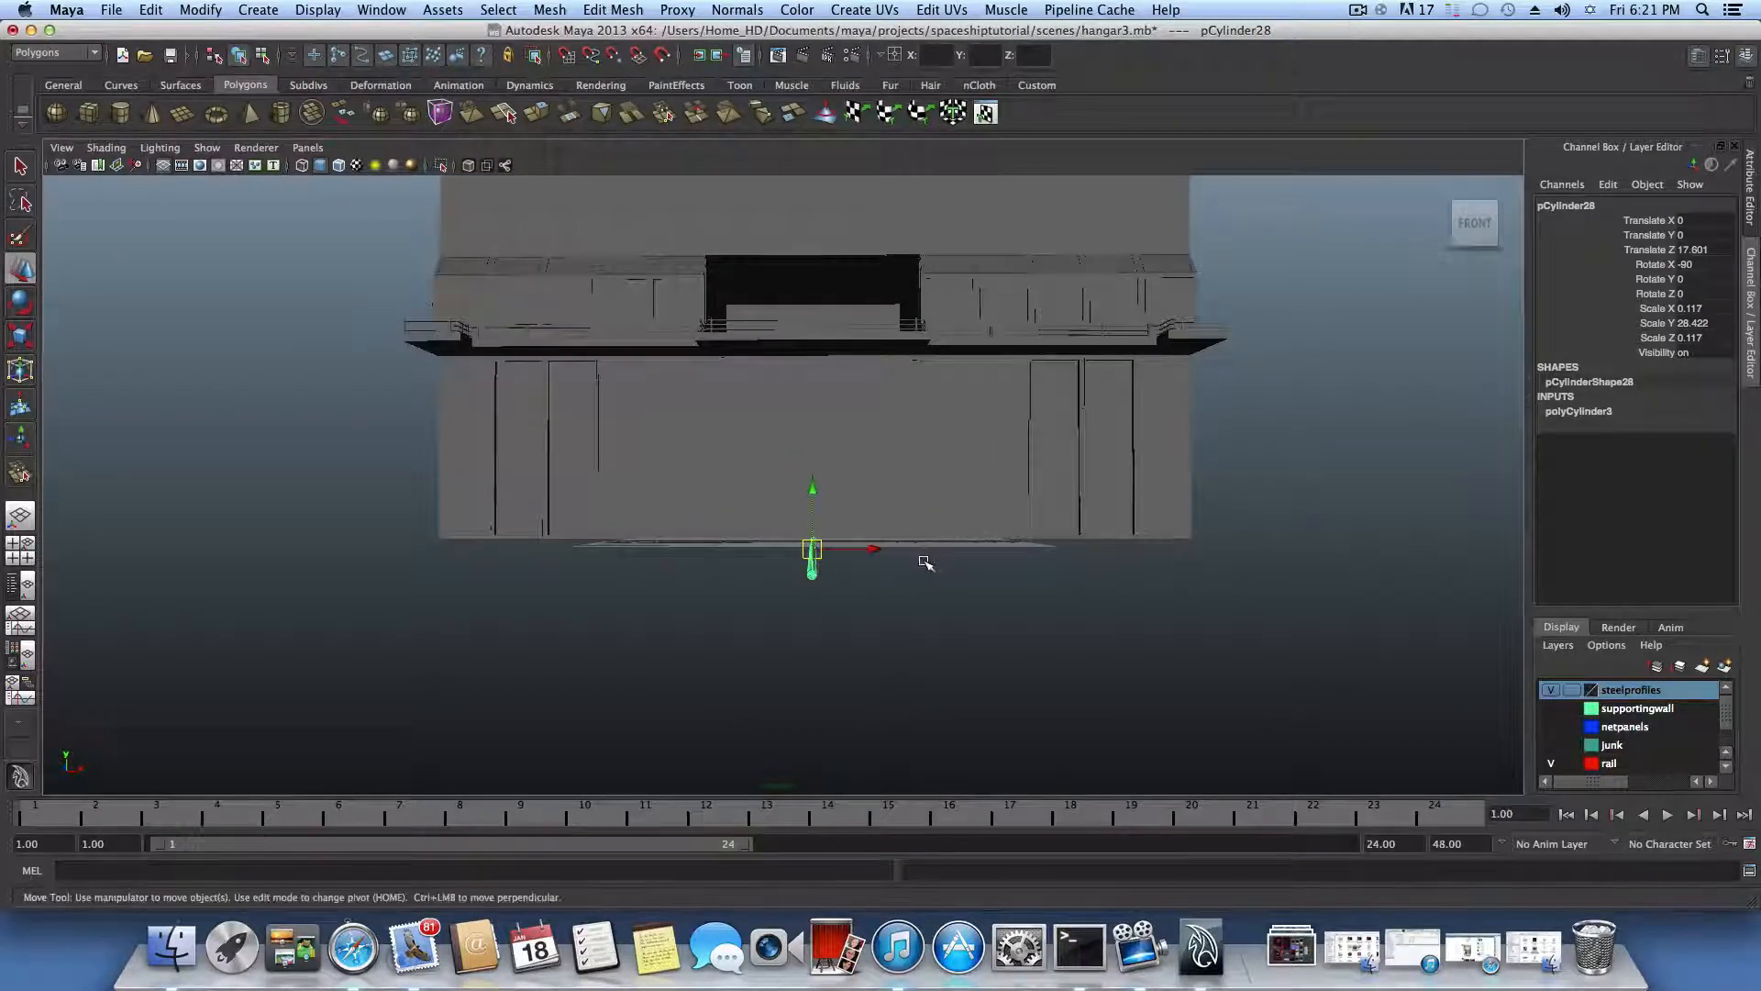
scroll(936, 570, up, 3)
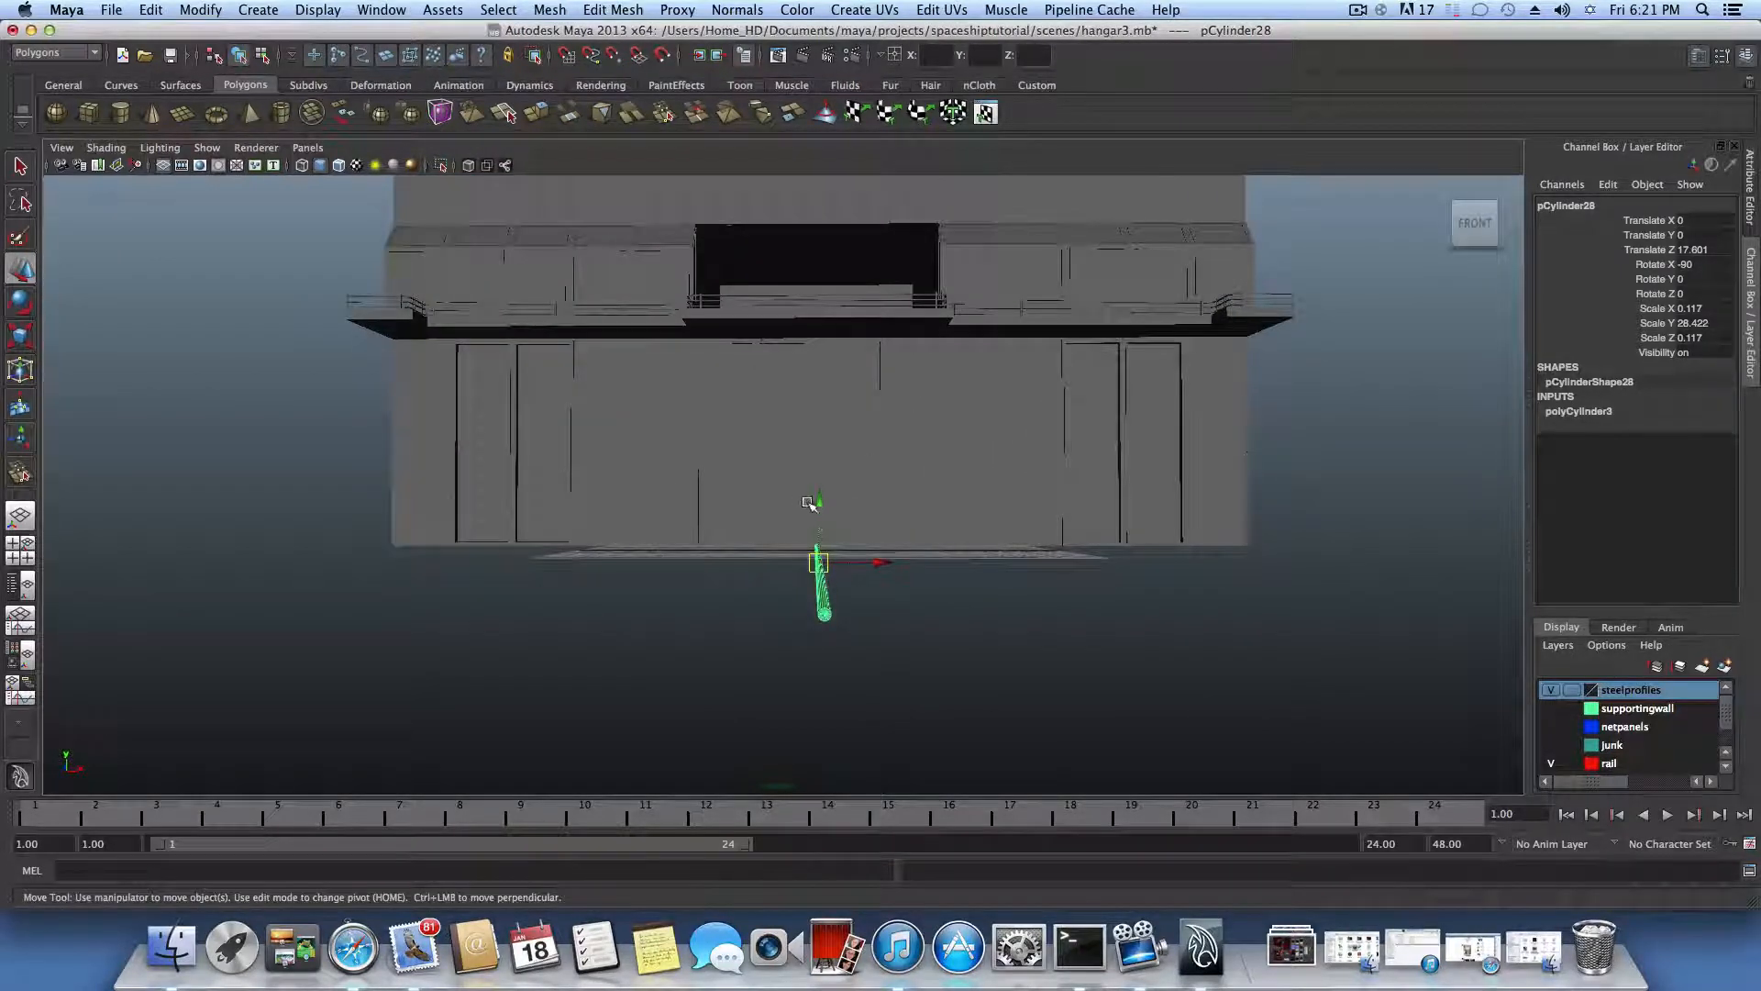
key(ctrl+d)
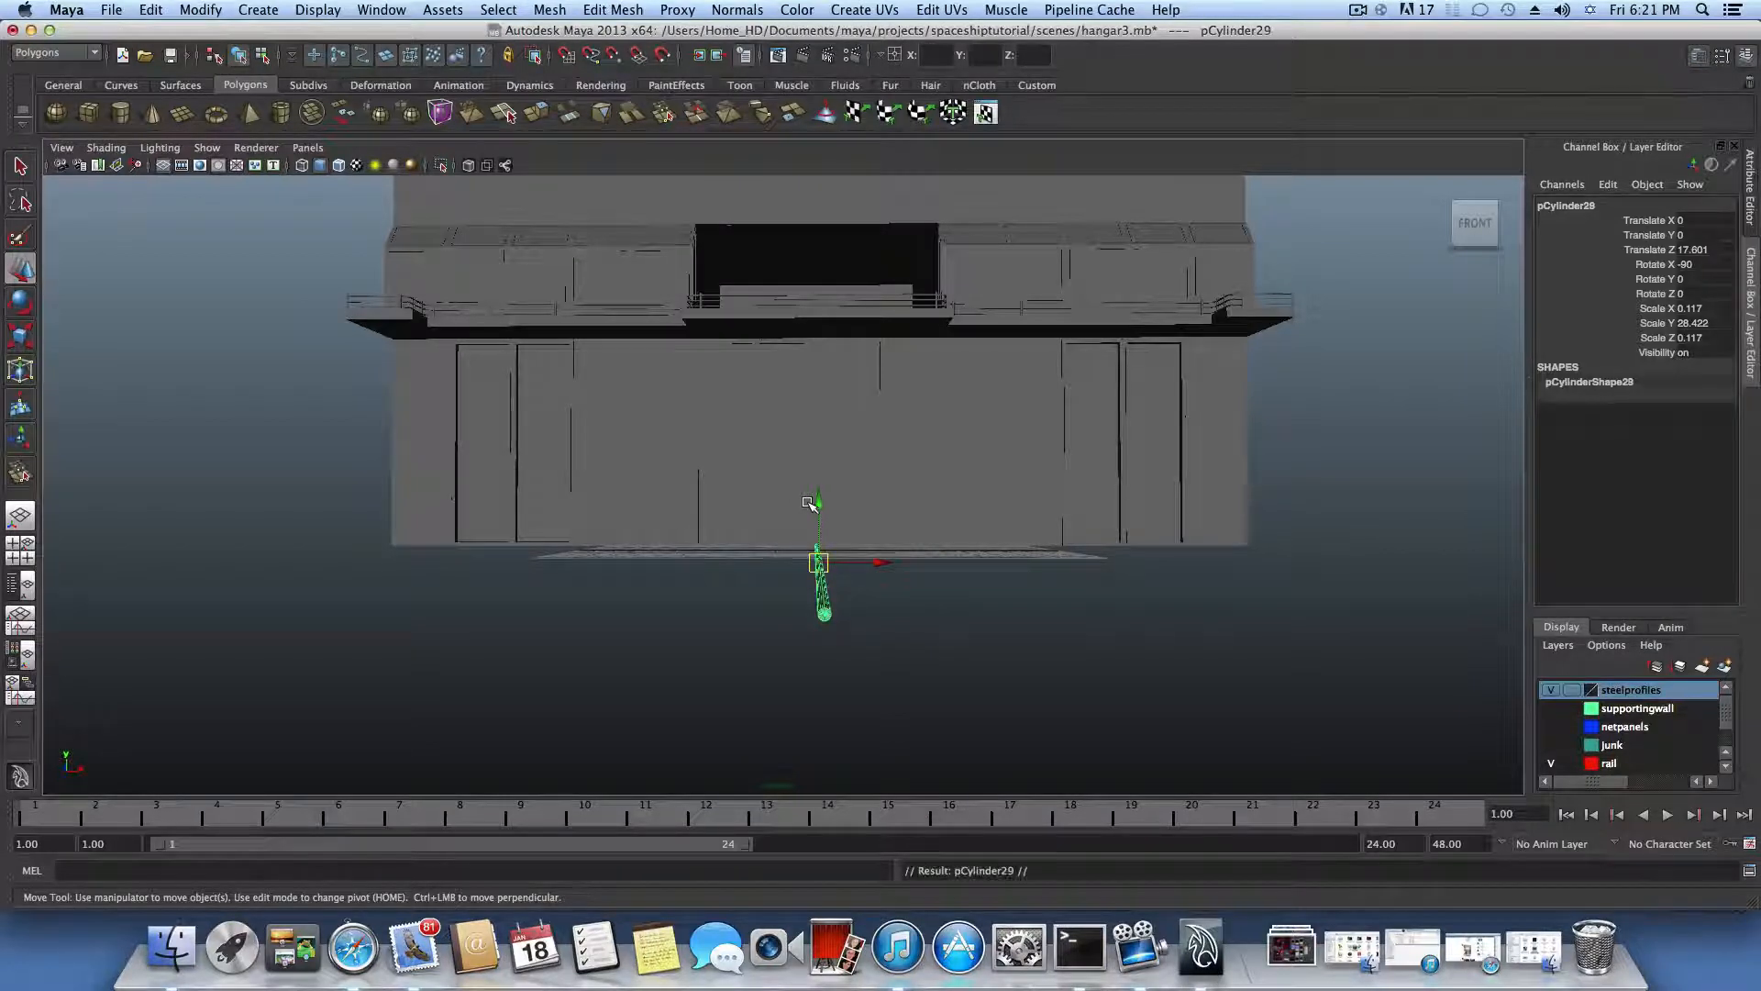
drag(818, 498, 815, 454)
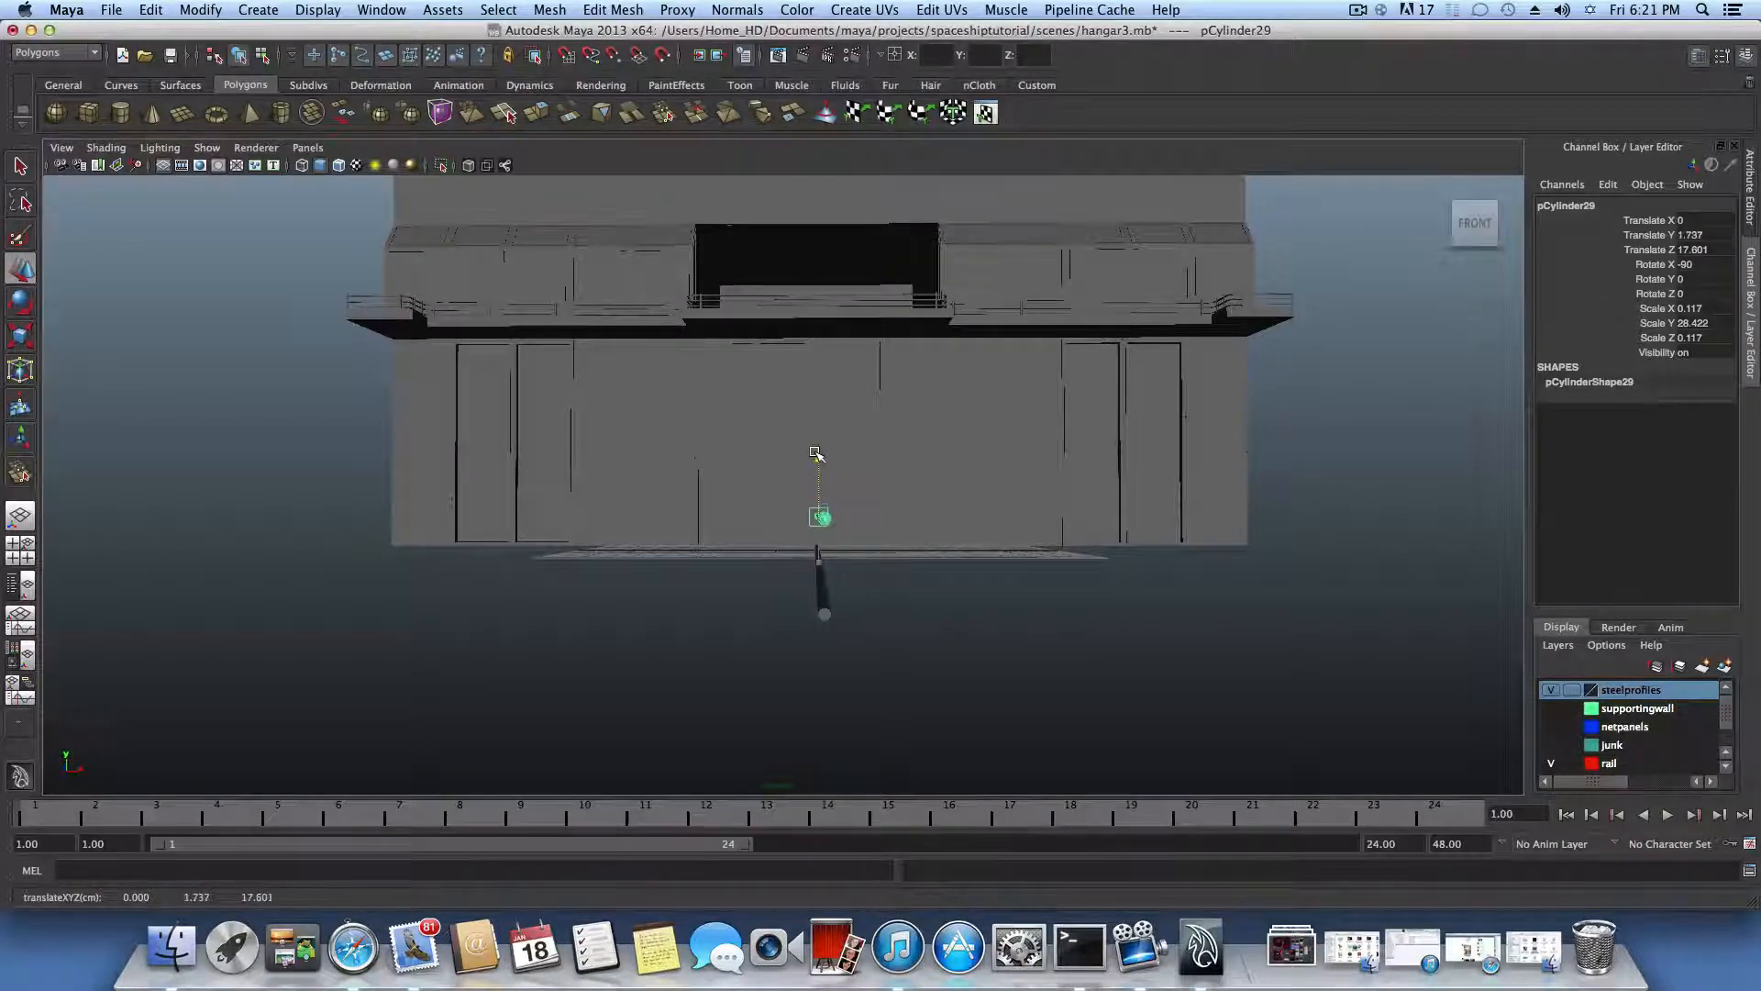
alt+drag(850, 582, 782, 595)
alt+drag(712, 593, 628, 508)
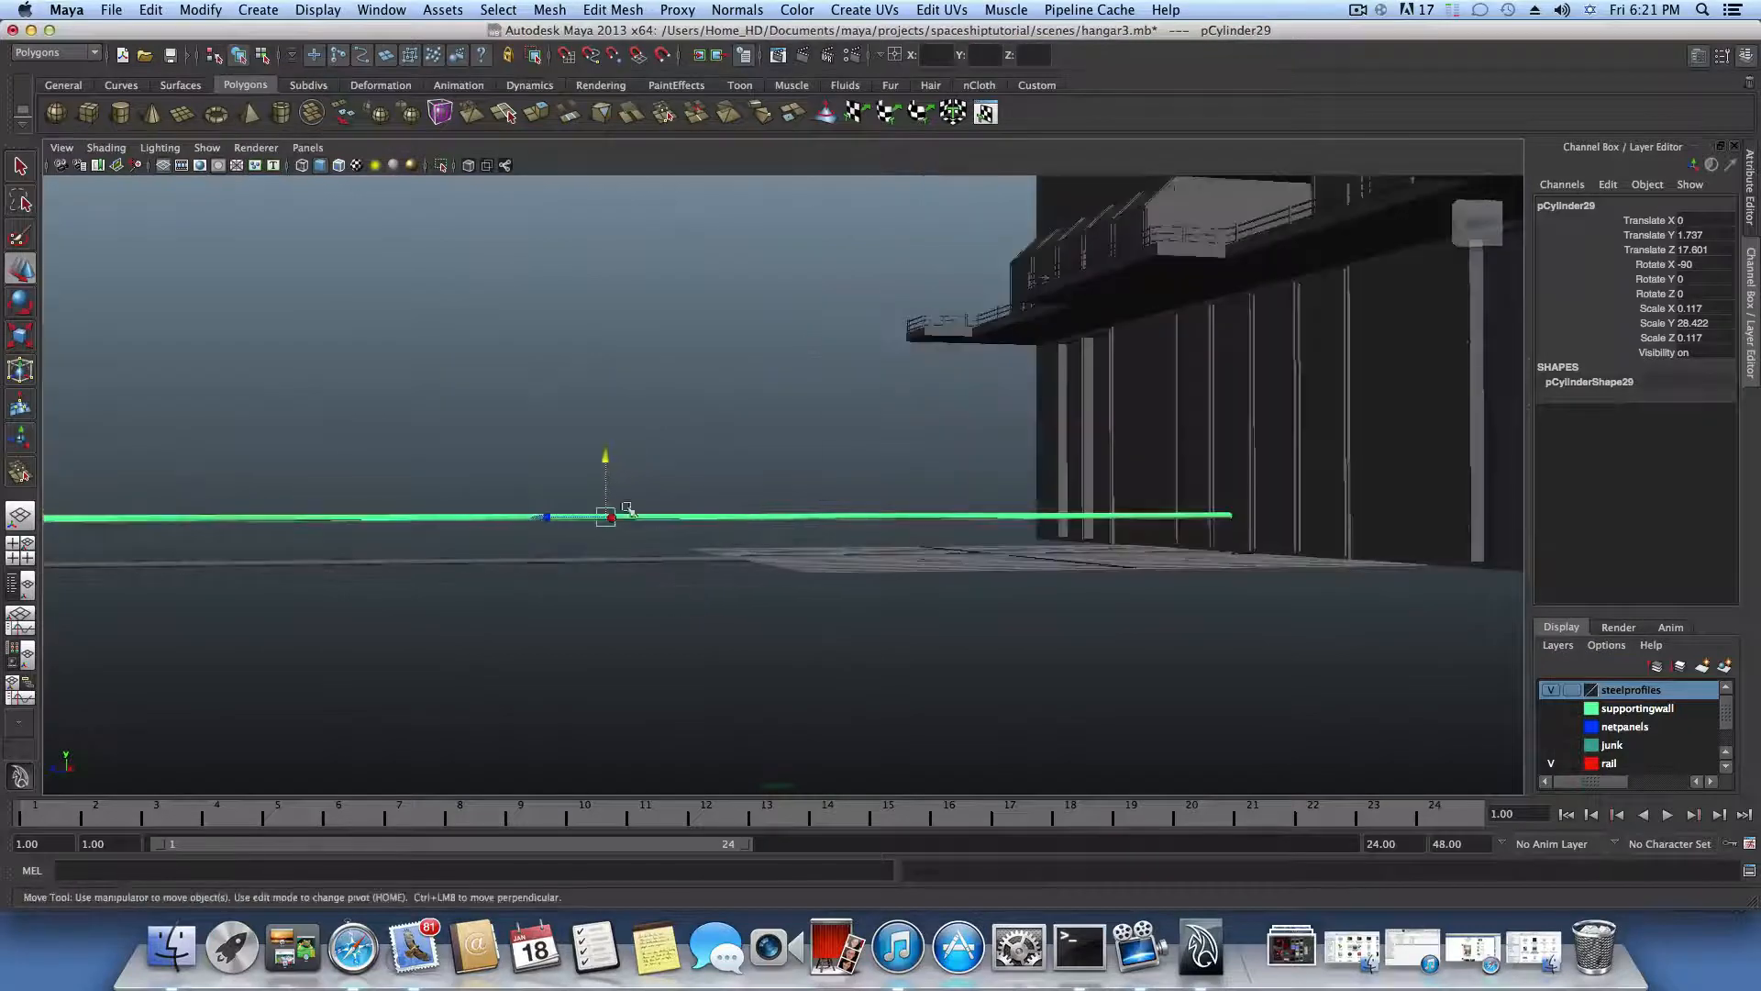
Step: Lower the upper long cylinder to about Y 1.7, keeping it directly above the lower one
drag(606, 449, 605, 452)
alt+drag(593, 548, 935, 581)
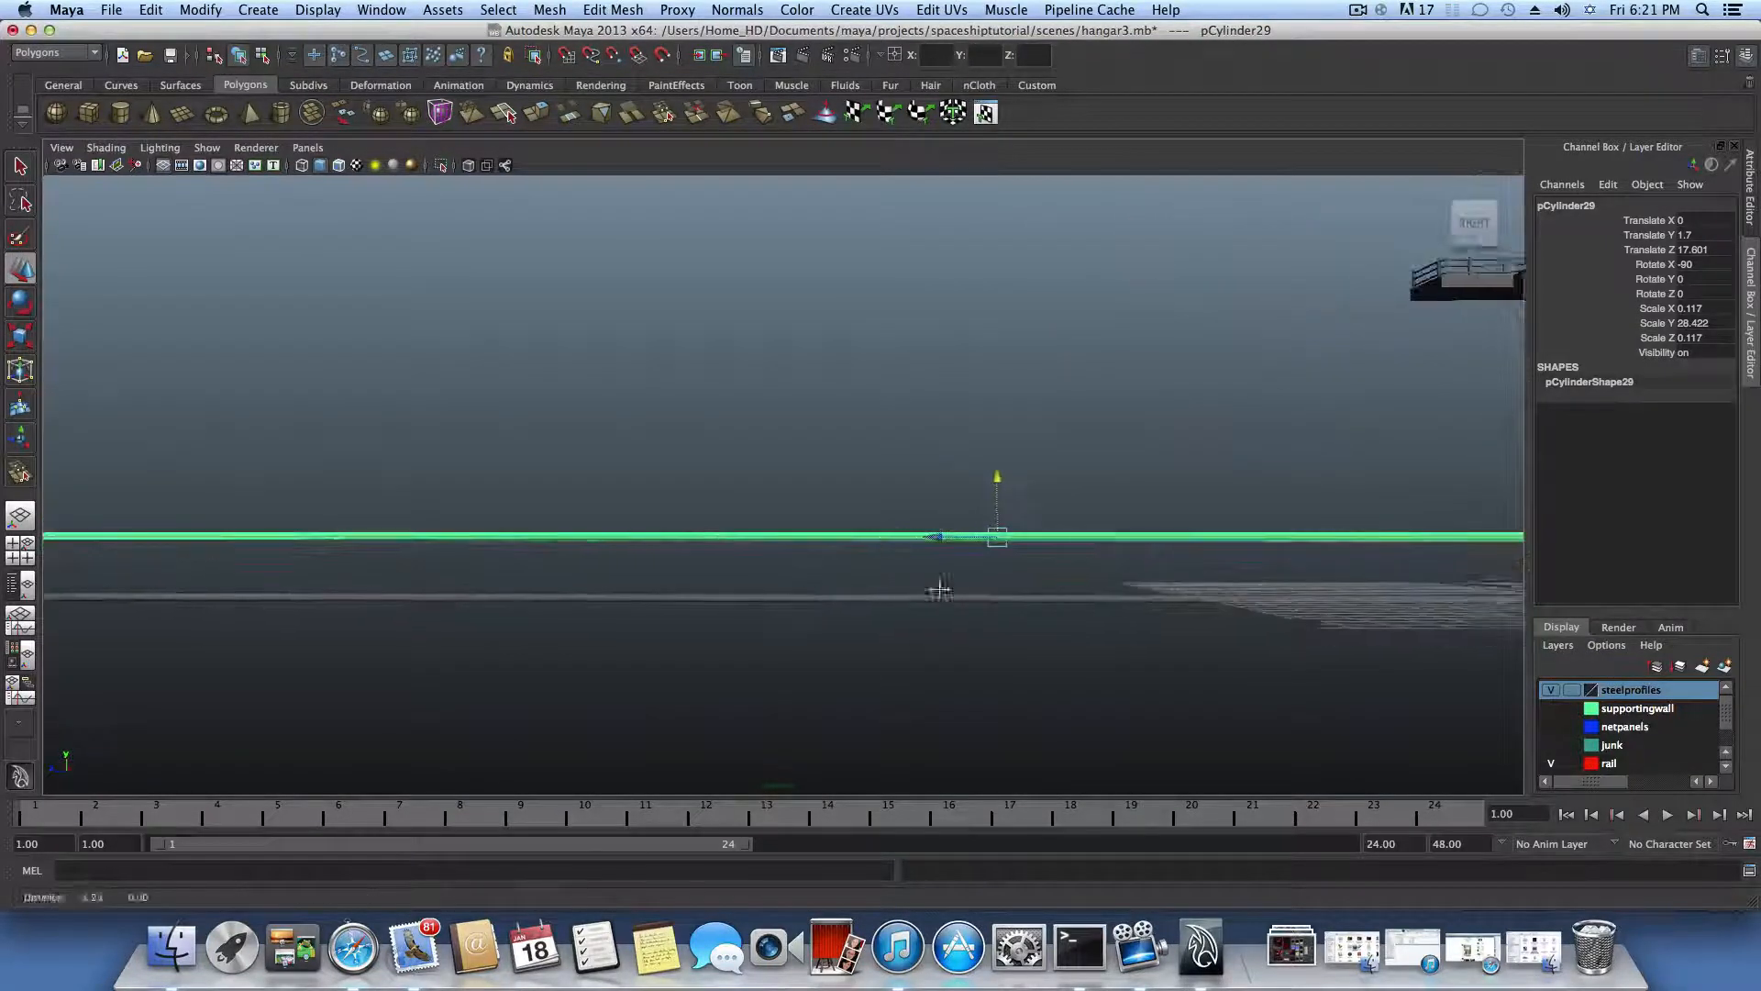
Step: Create a polygon cylinder at the origin and scale it uniformly to about 0.084
click(122, 116)
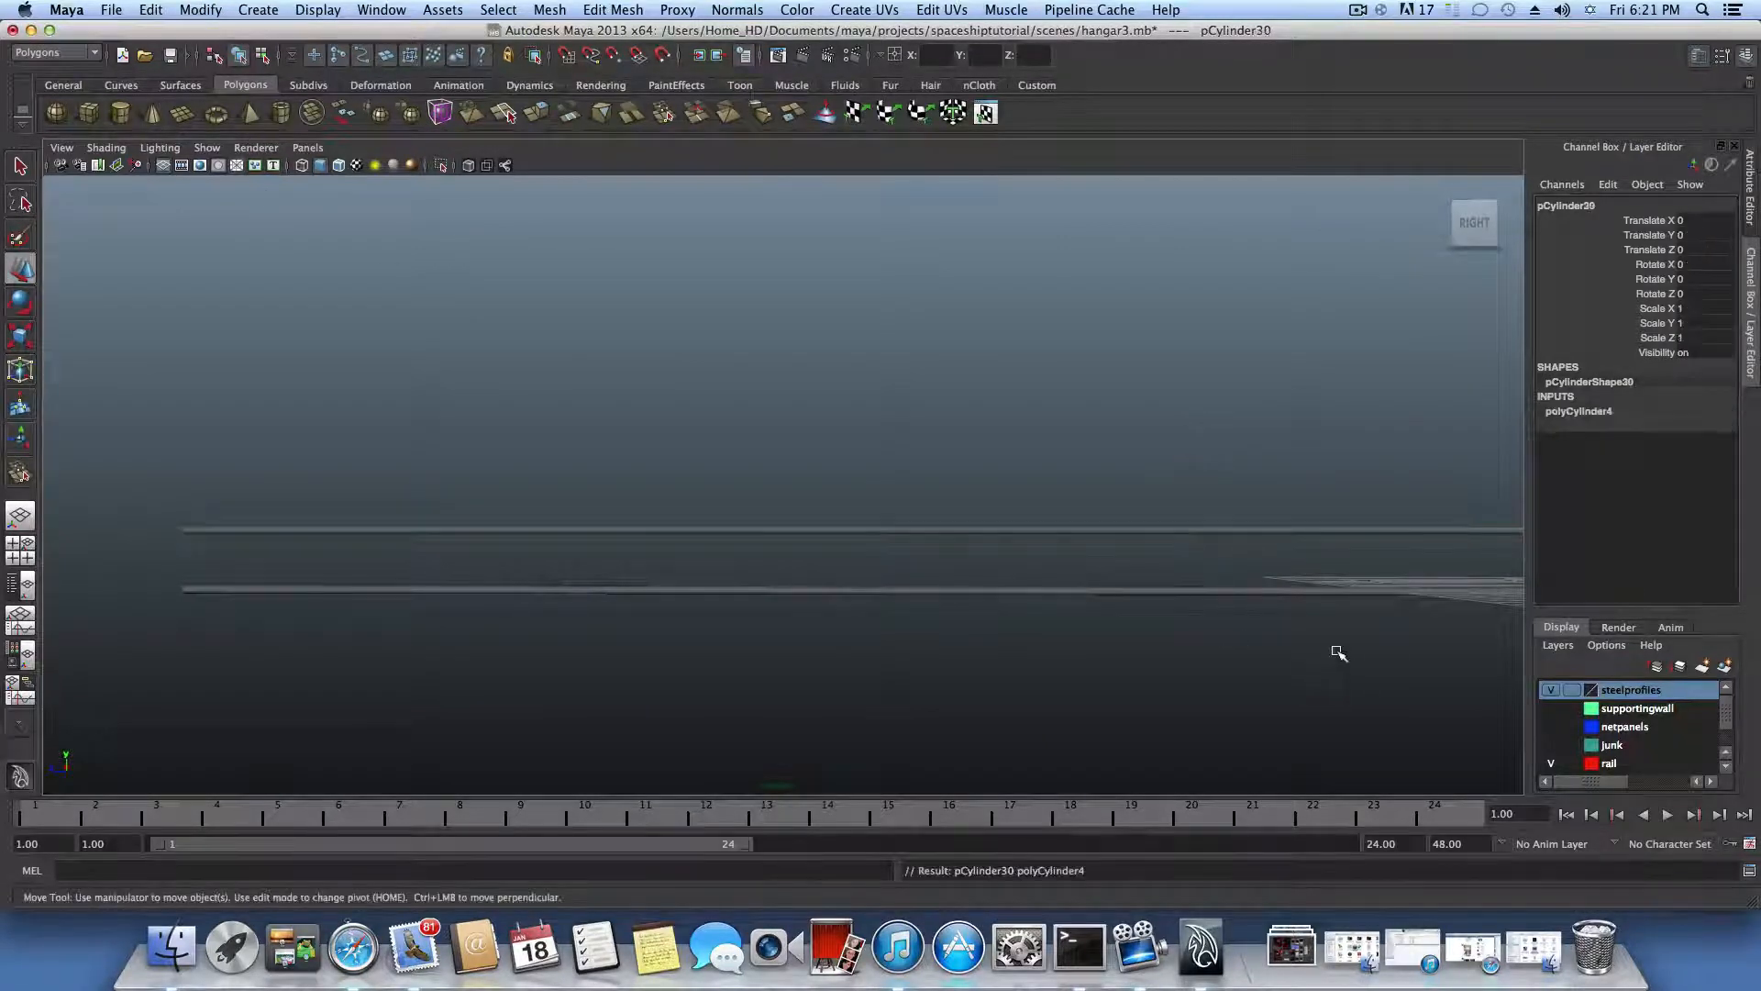
alt+drag(1234, 633, 916, 633)
alt+drag(1288, 660, 1387, 704)
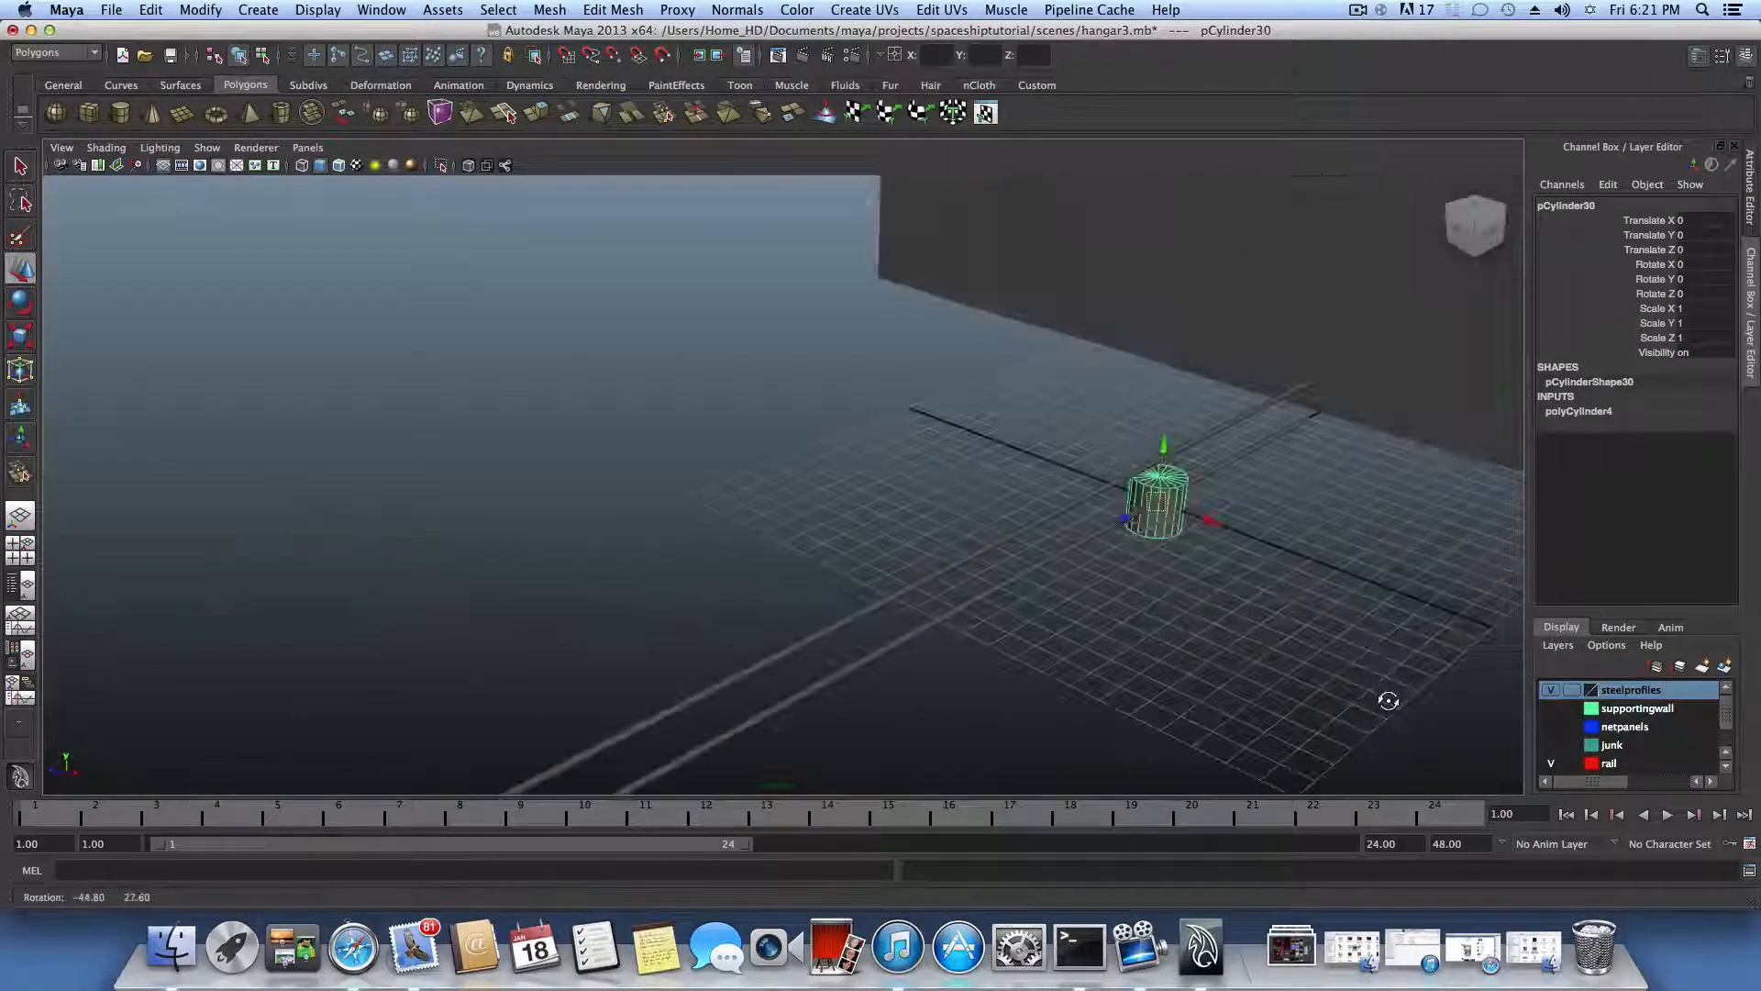
click(21, 336)
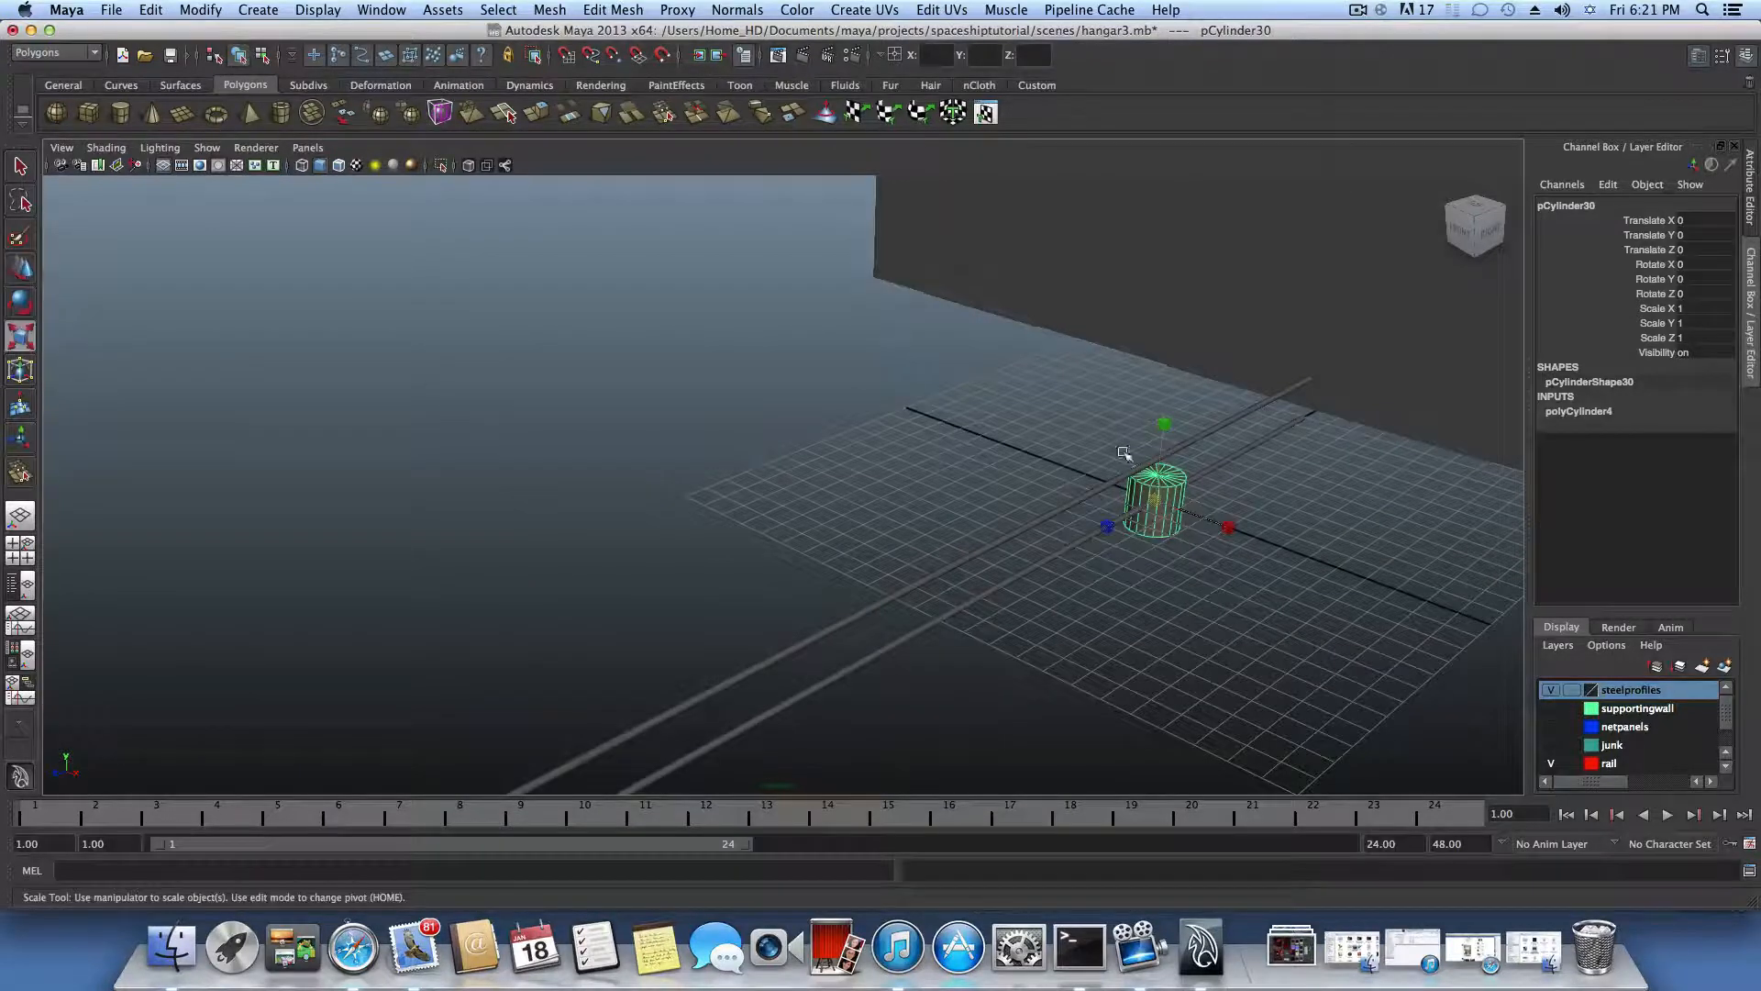
drag(1163, 500, 1124, 500)
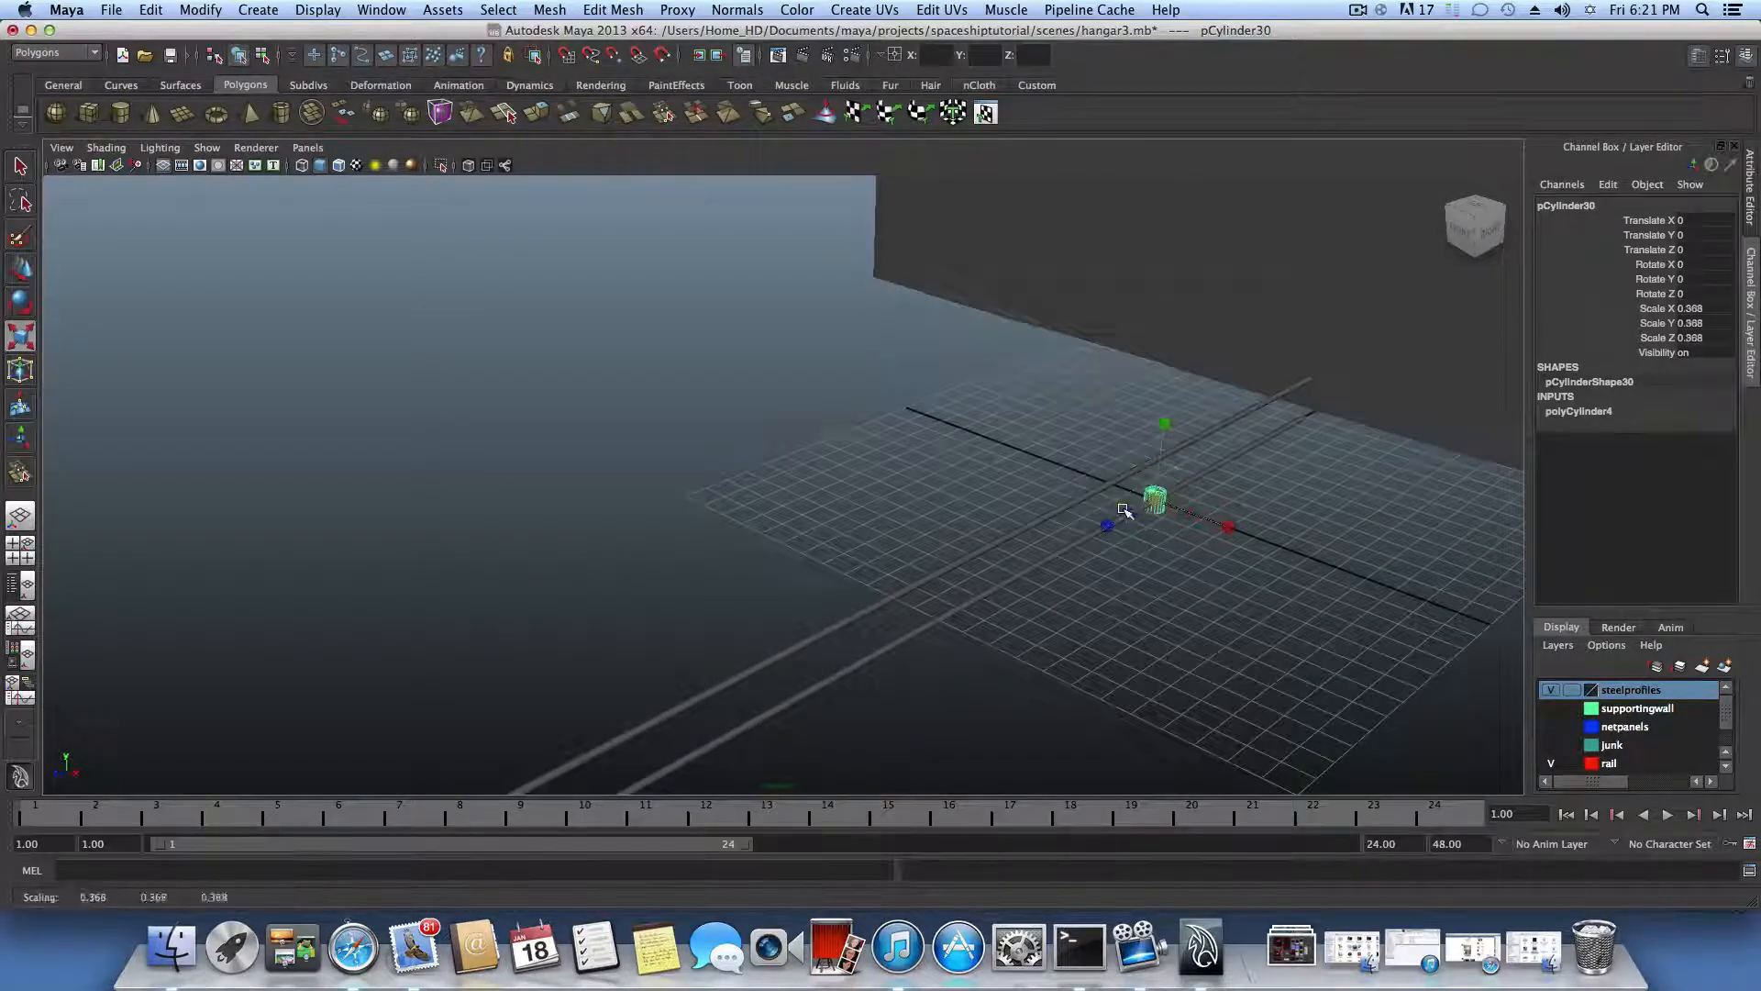
alt+right_drag(1124, 501, 1048, 515)
alt+drag(1048, 516, 954, 582)
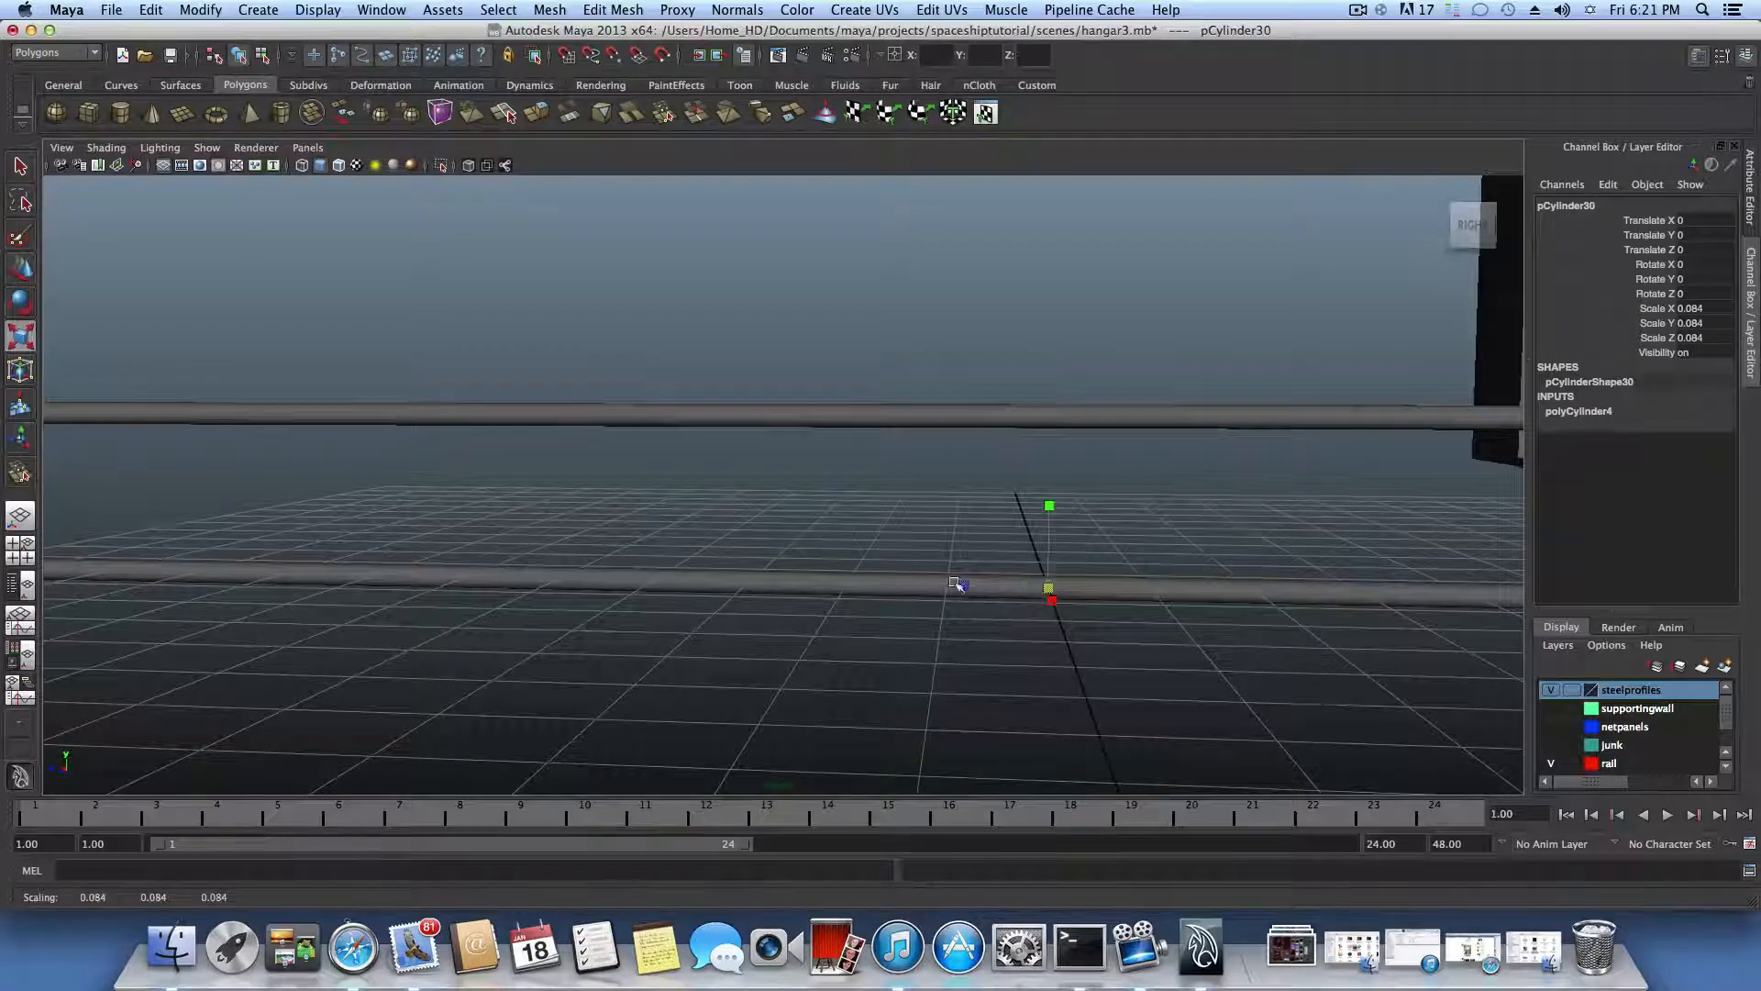
Step: Raise the small cylinder to about Y 0.89 and stretch its height to about 1.008 so it spans both long cylinders
click(20, 268)
drag(1037, 524, 1052, 369)
click(20, 336)
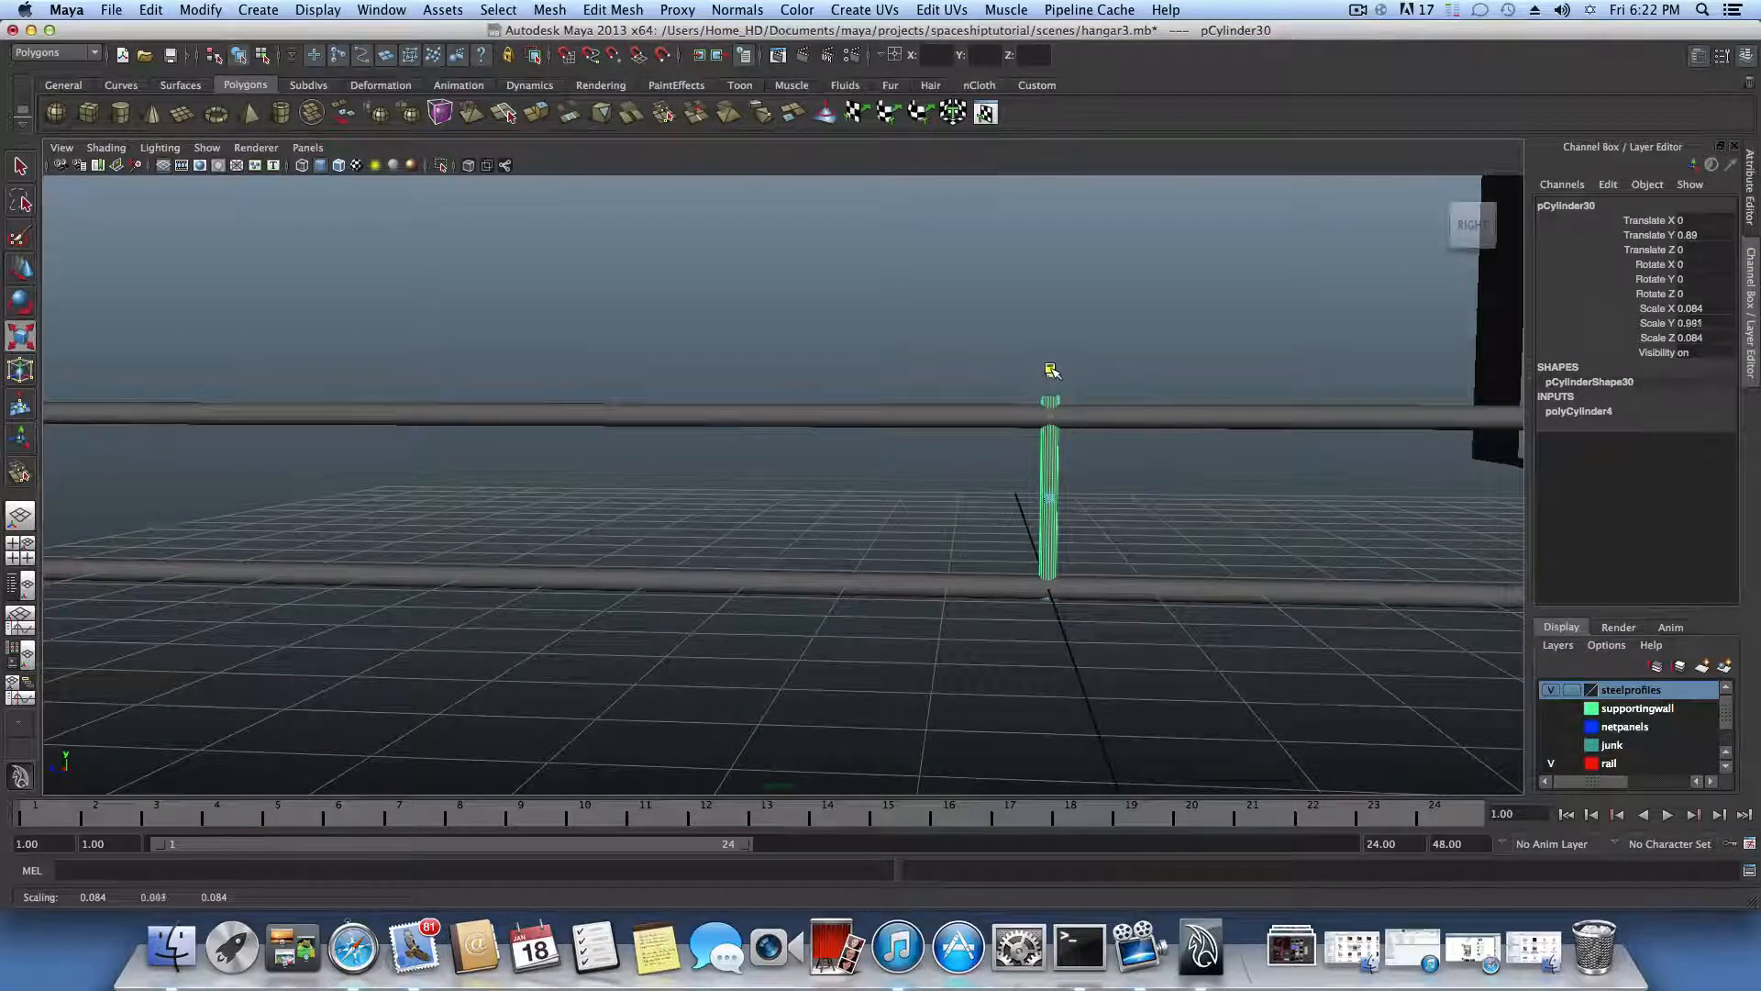
Step: Rotate the short cylinder -45 degrees about X and lengthen it to about 1.137 in Y as a diagonal brace
click(19, 299)
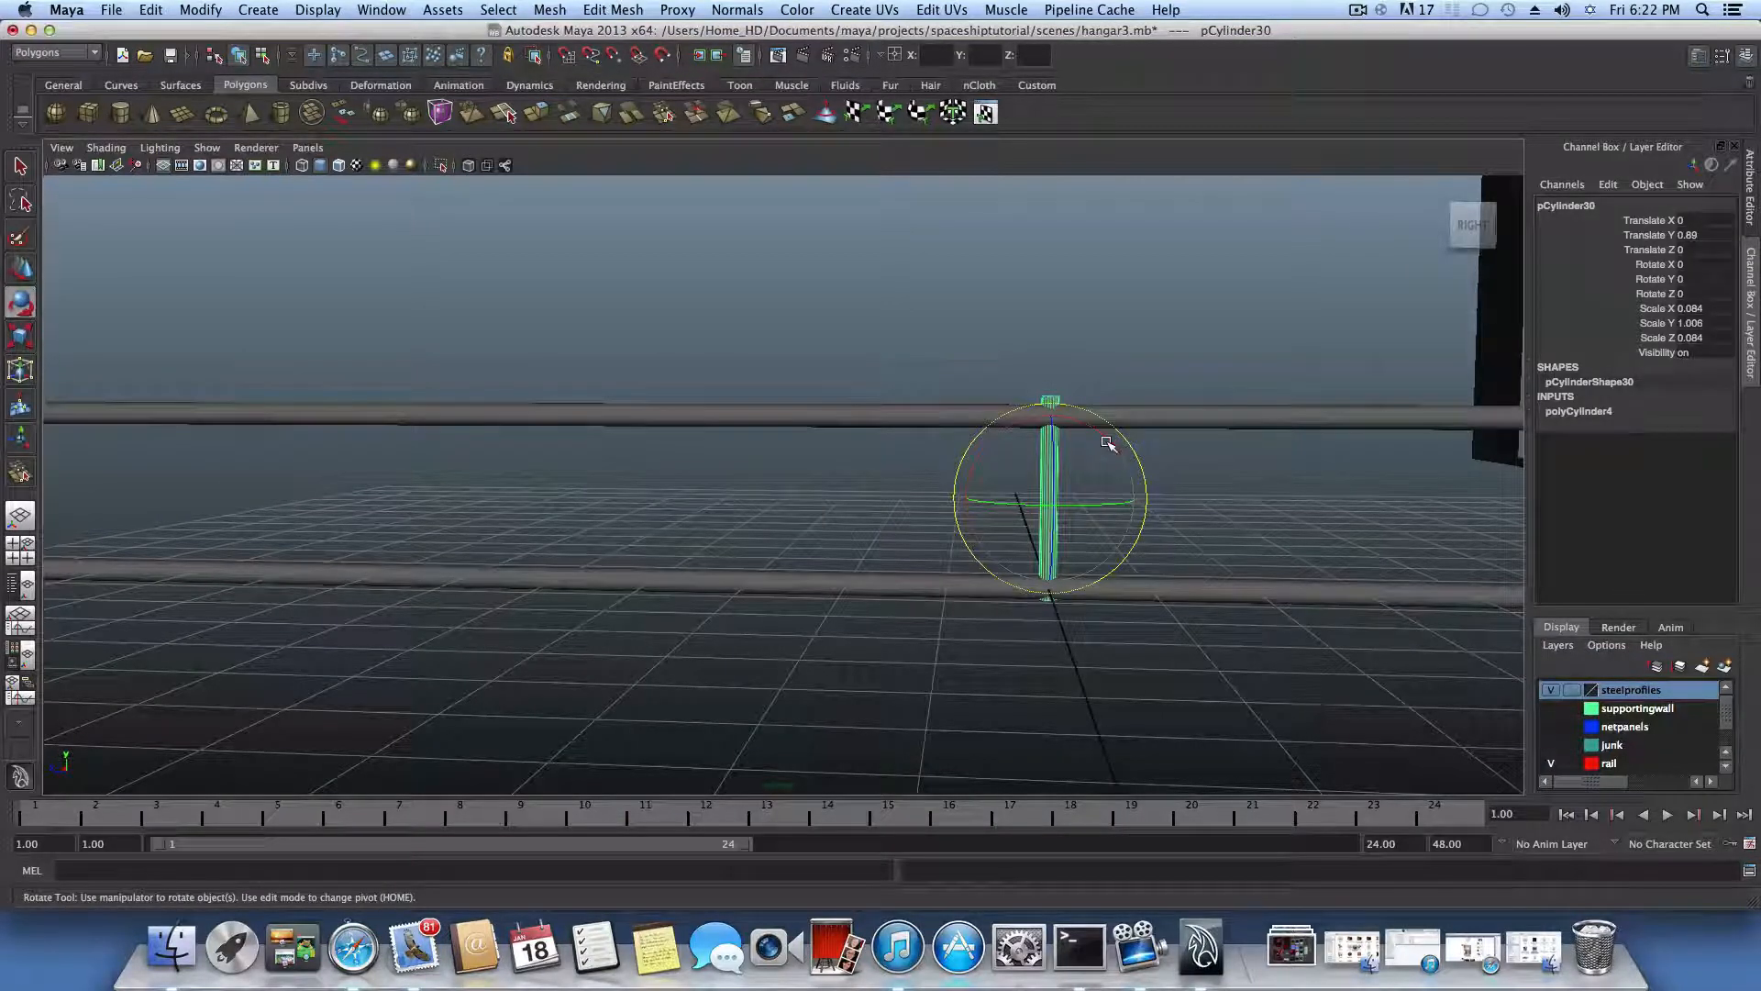
drag(1116, 448, 1137, 490)
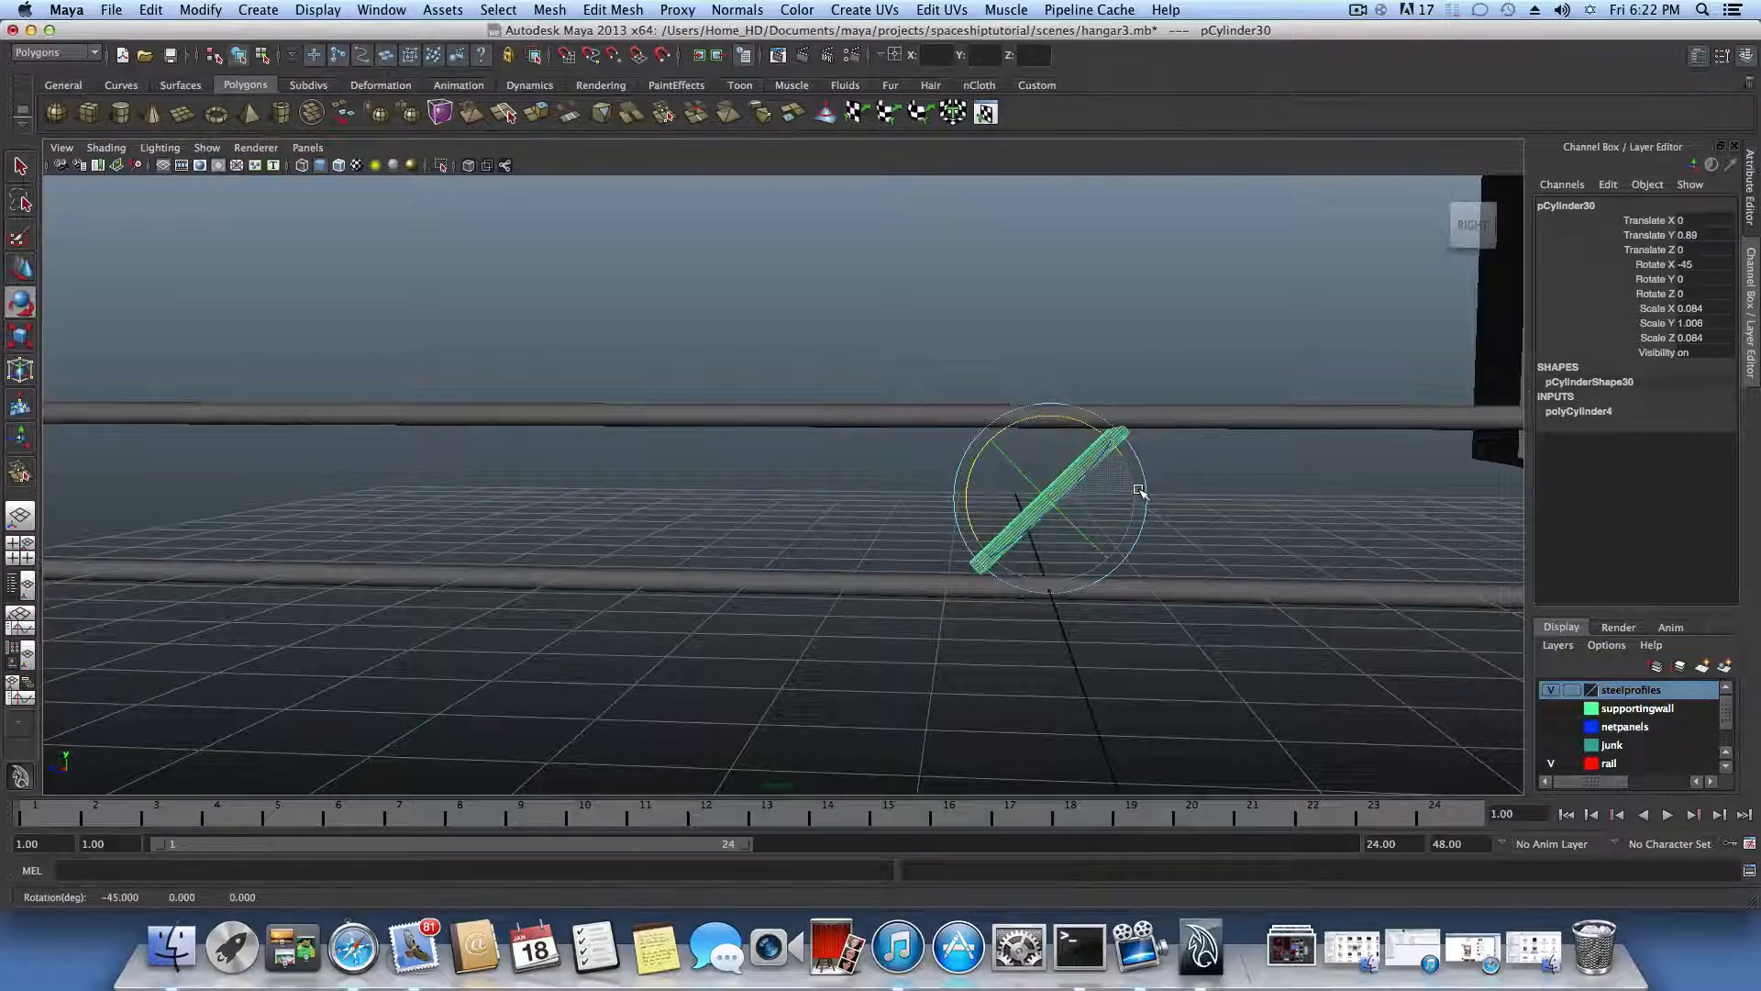
alt+drag(1141, 565, 949, 556)
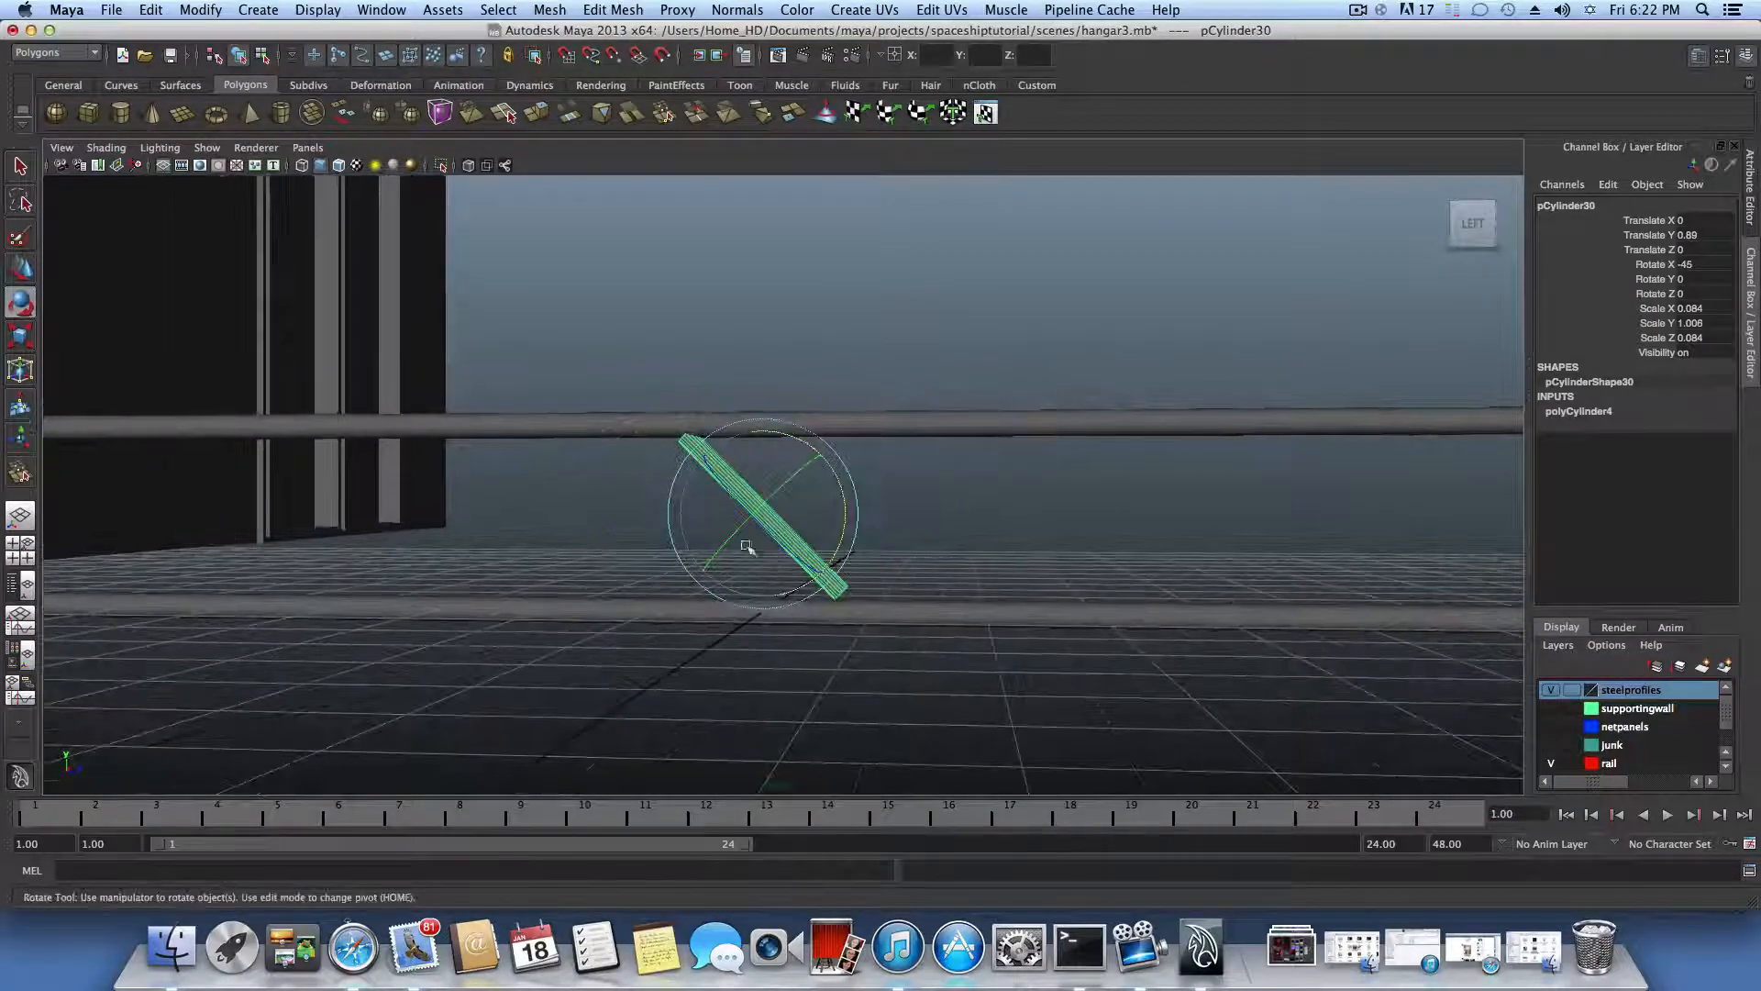
click(21, 344)
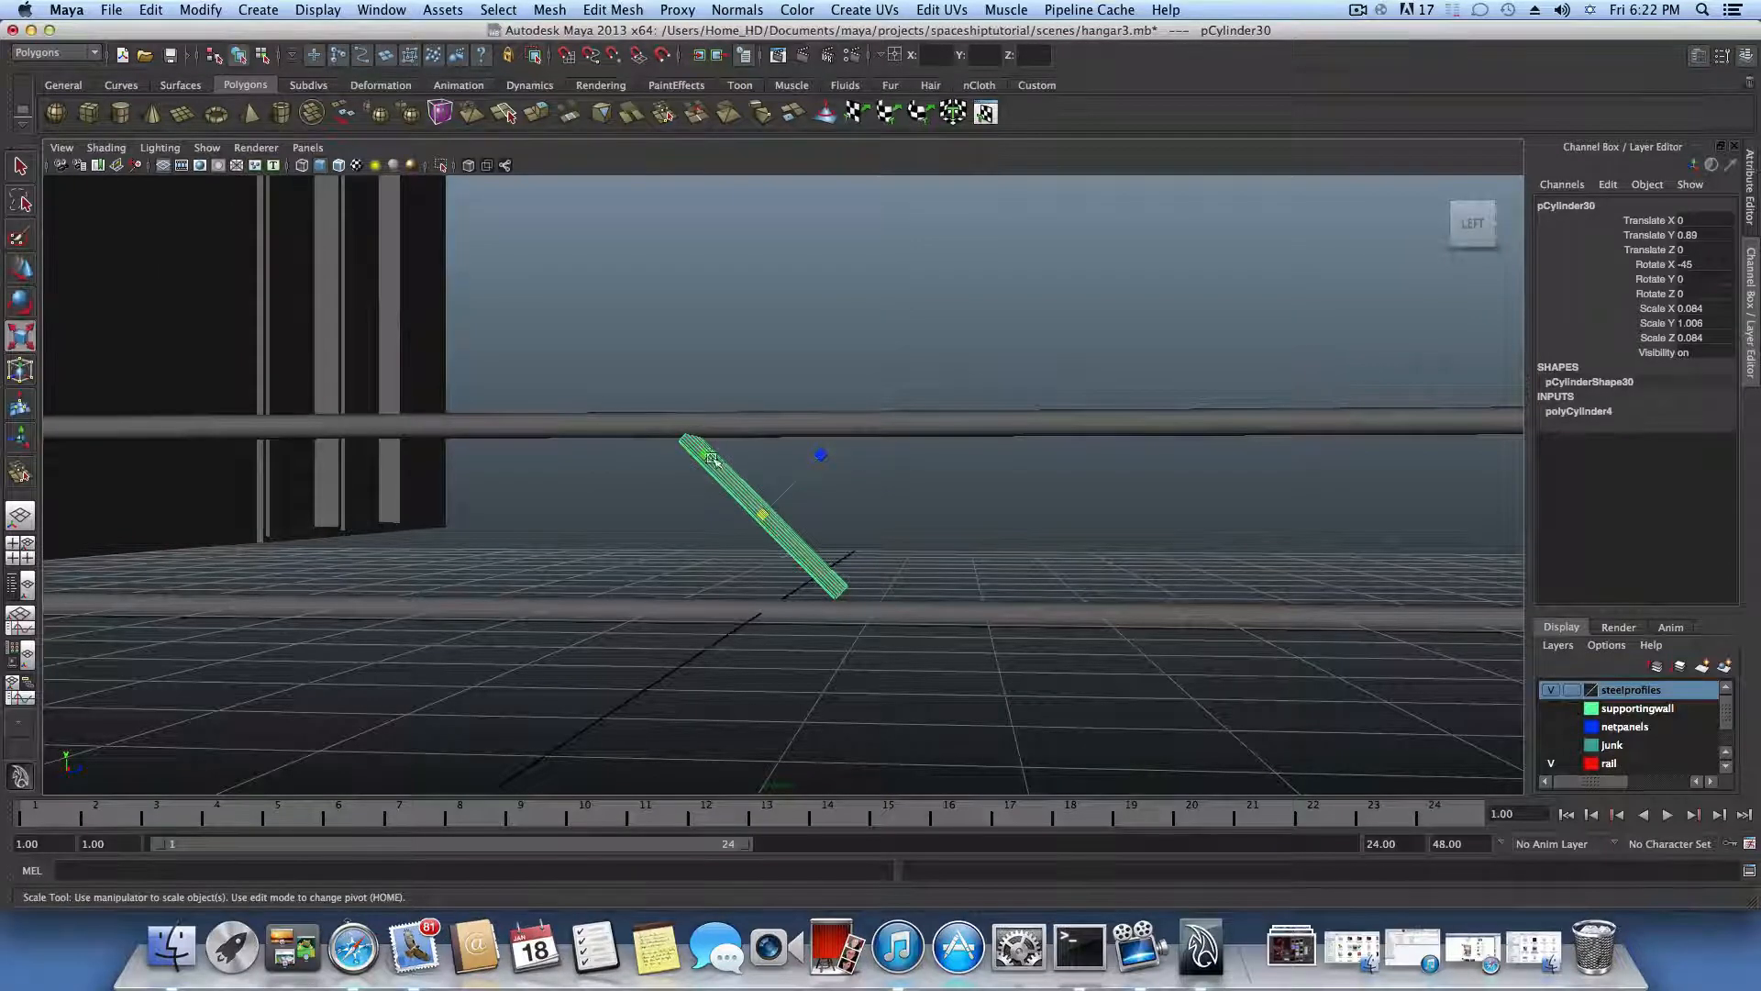
drag(711, 459, 680, 444)
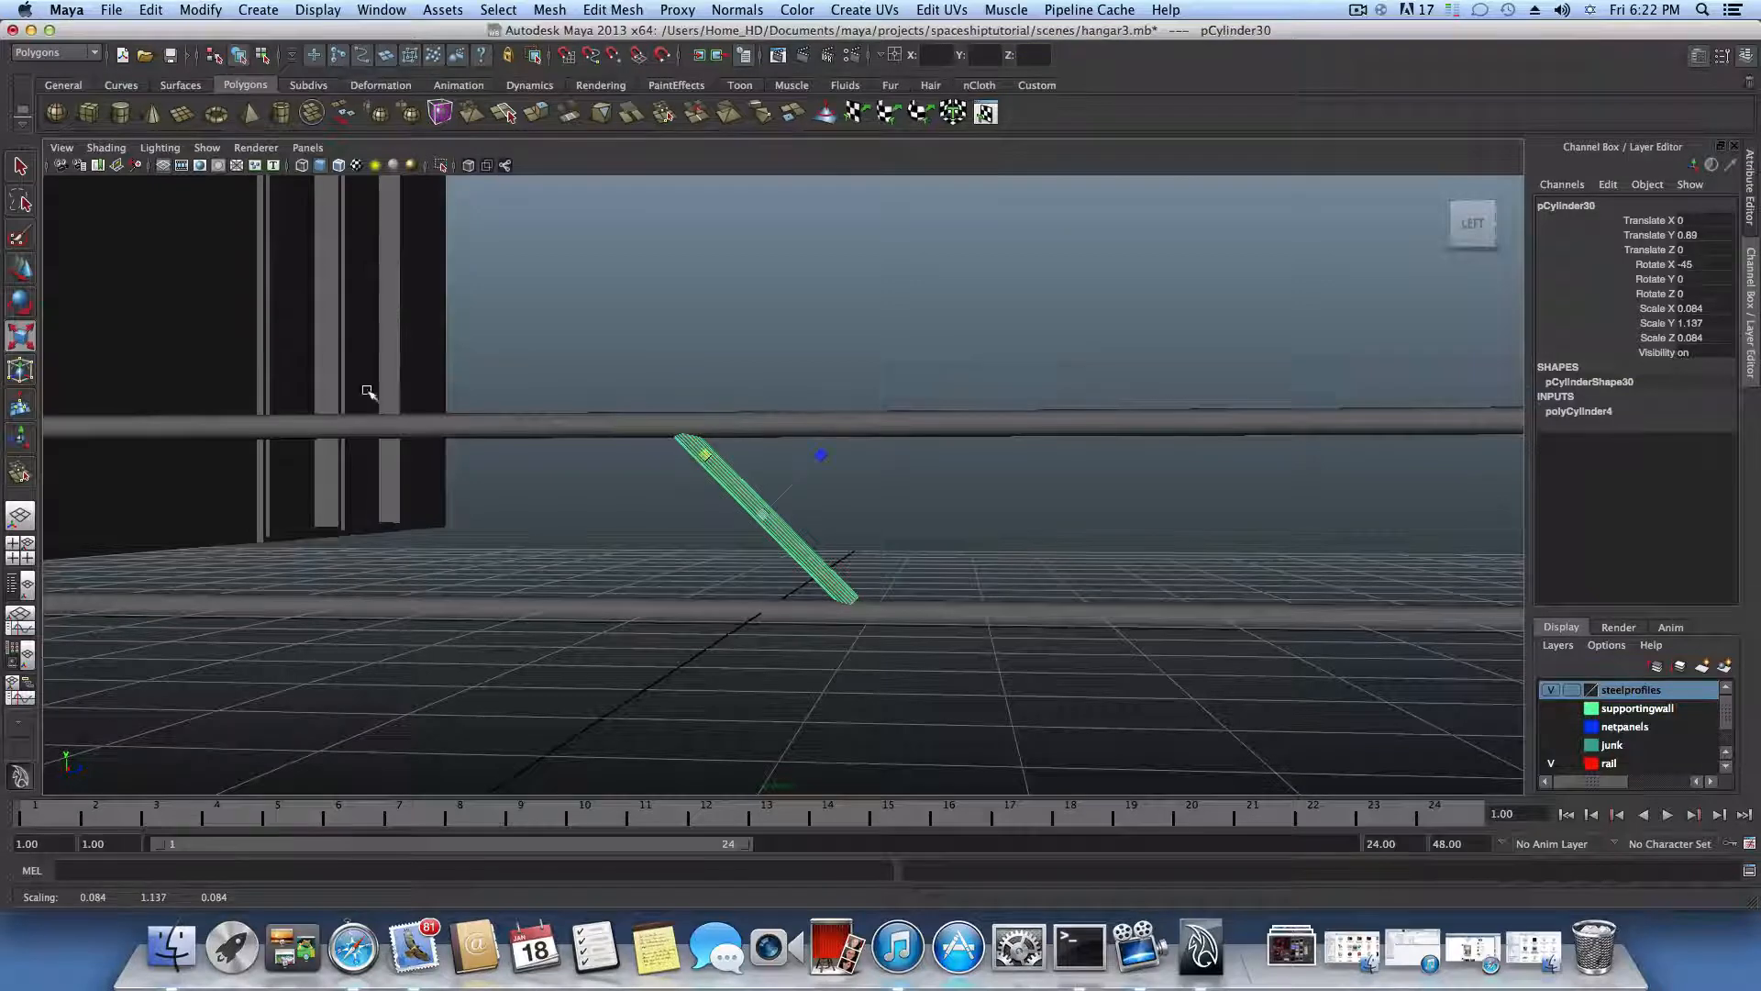
Step: Lower the diagonal brace to about Y 0.849 to fit it between the two long cylinders
click(20, 268)
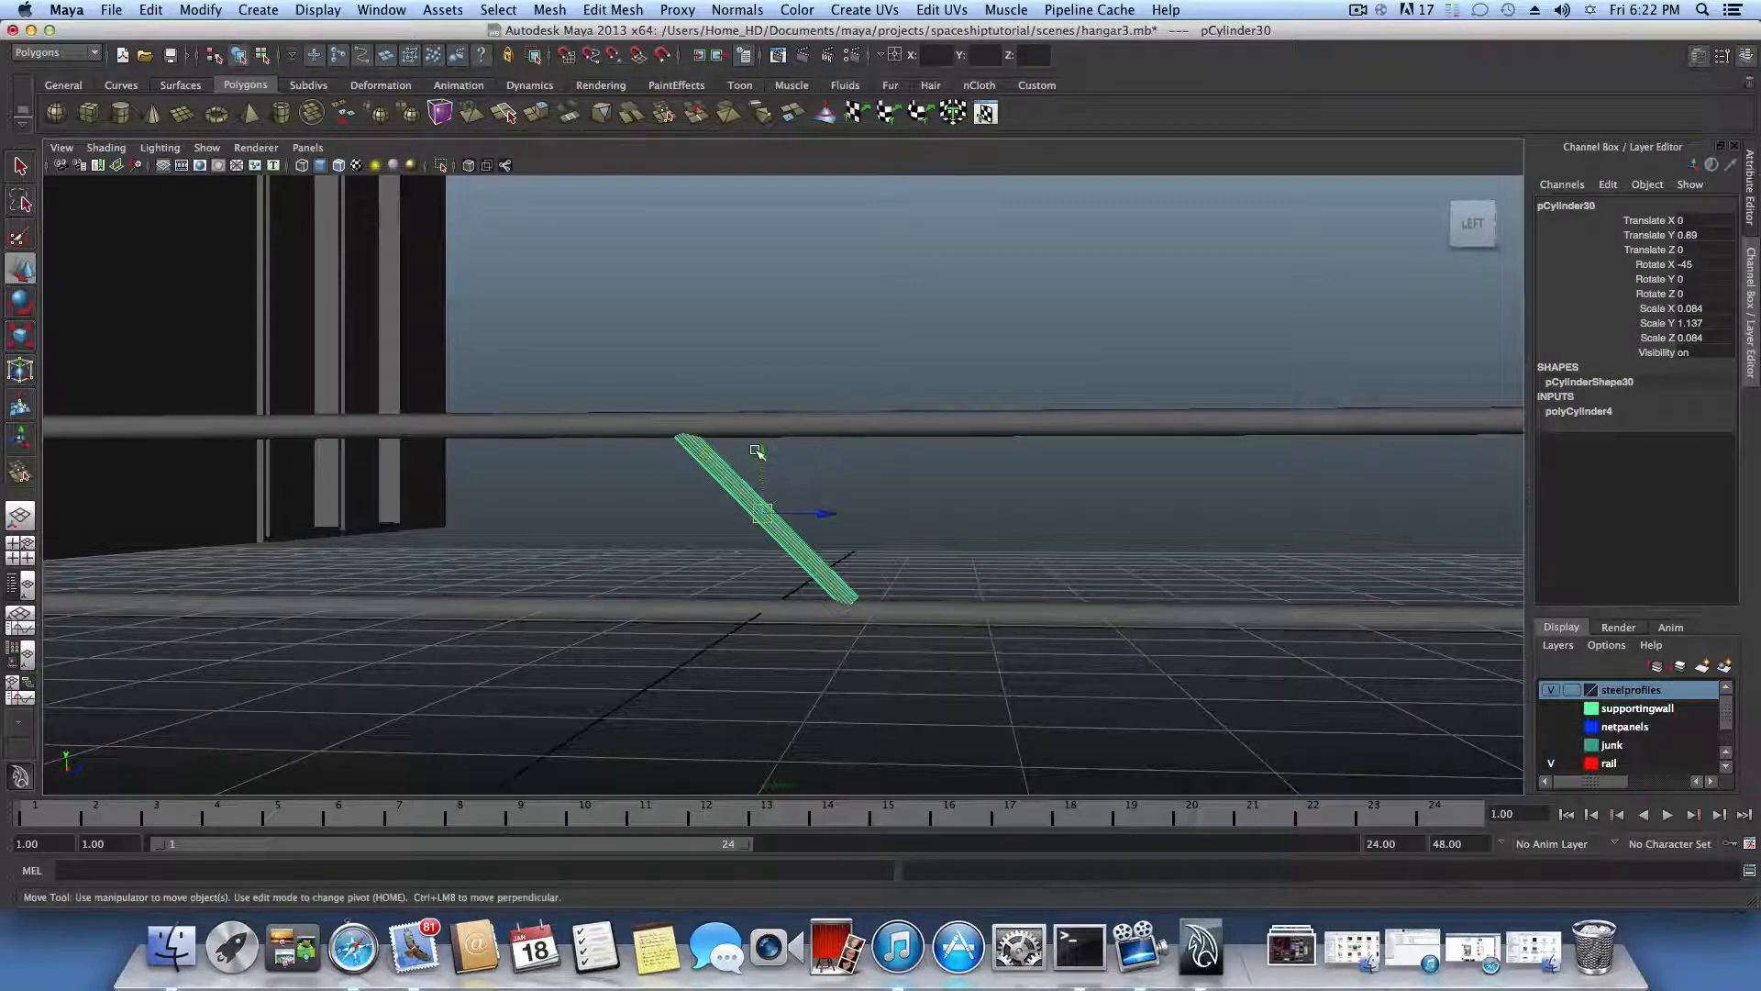
drag(756, 450, 761, 458)
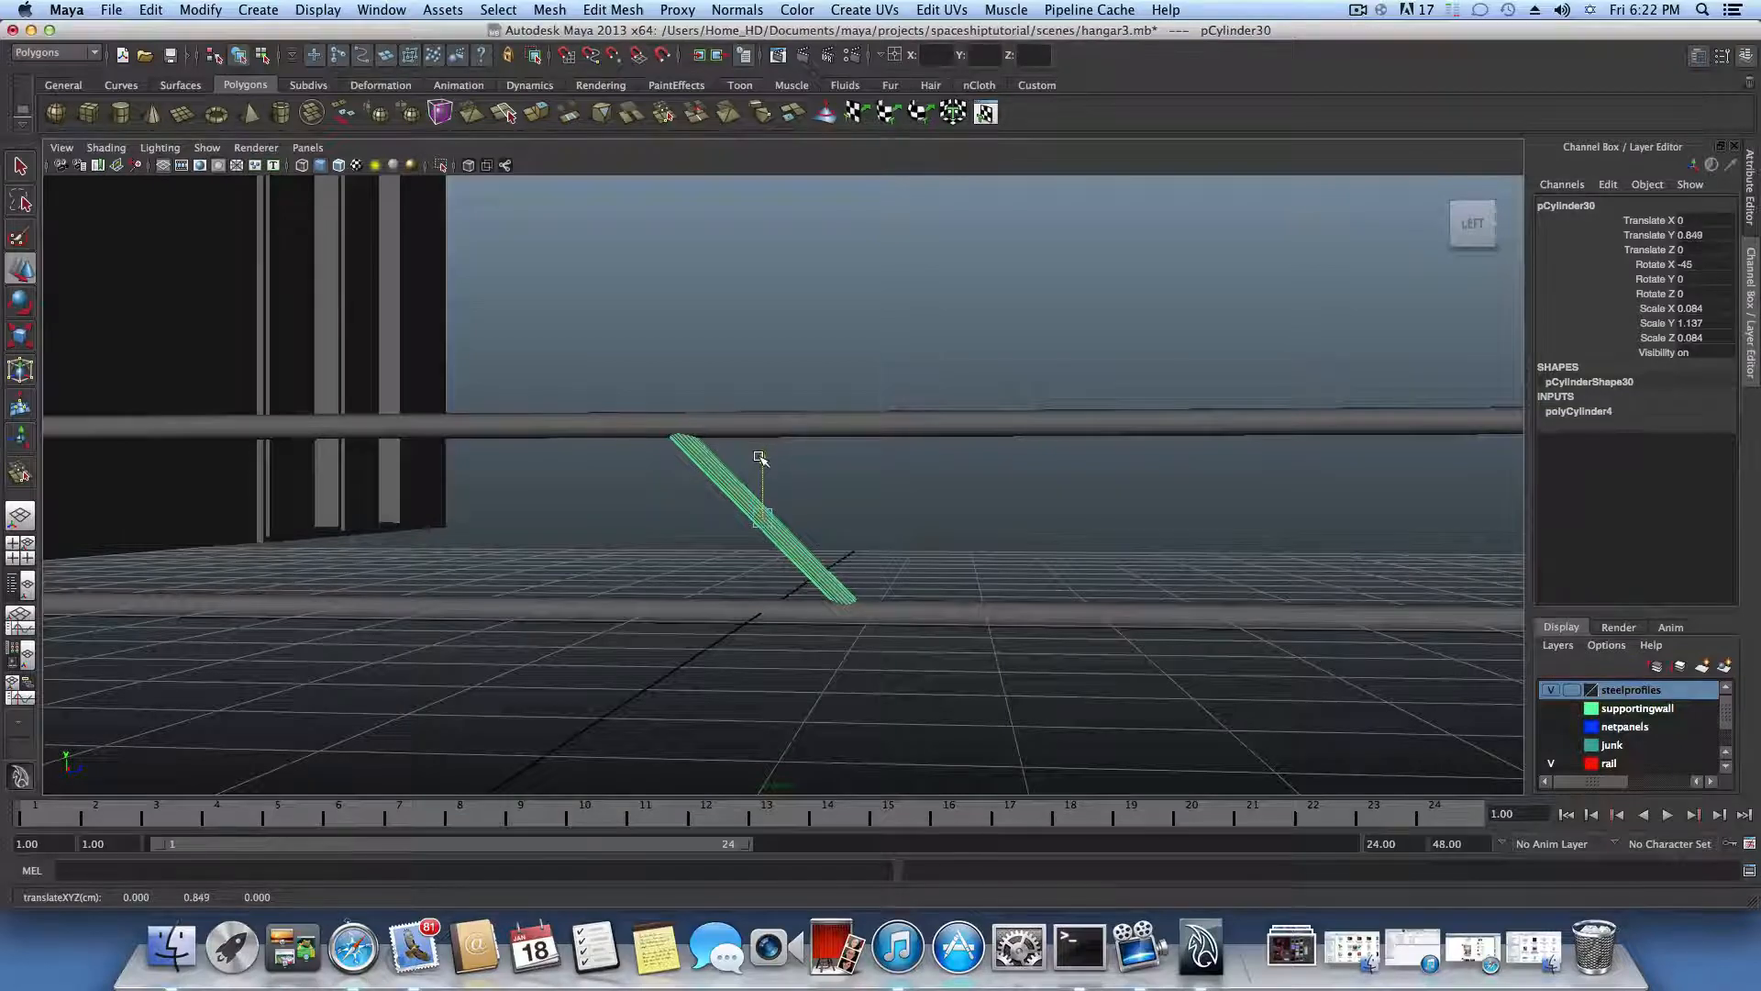
alt+drag(759, 460, 880, 542)
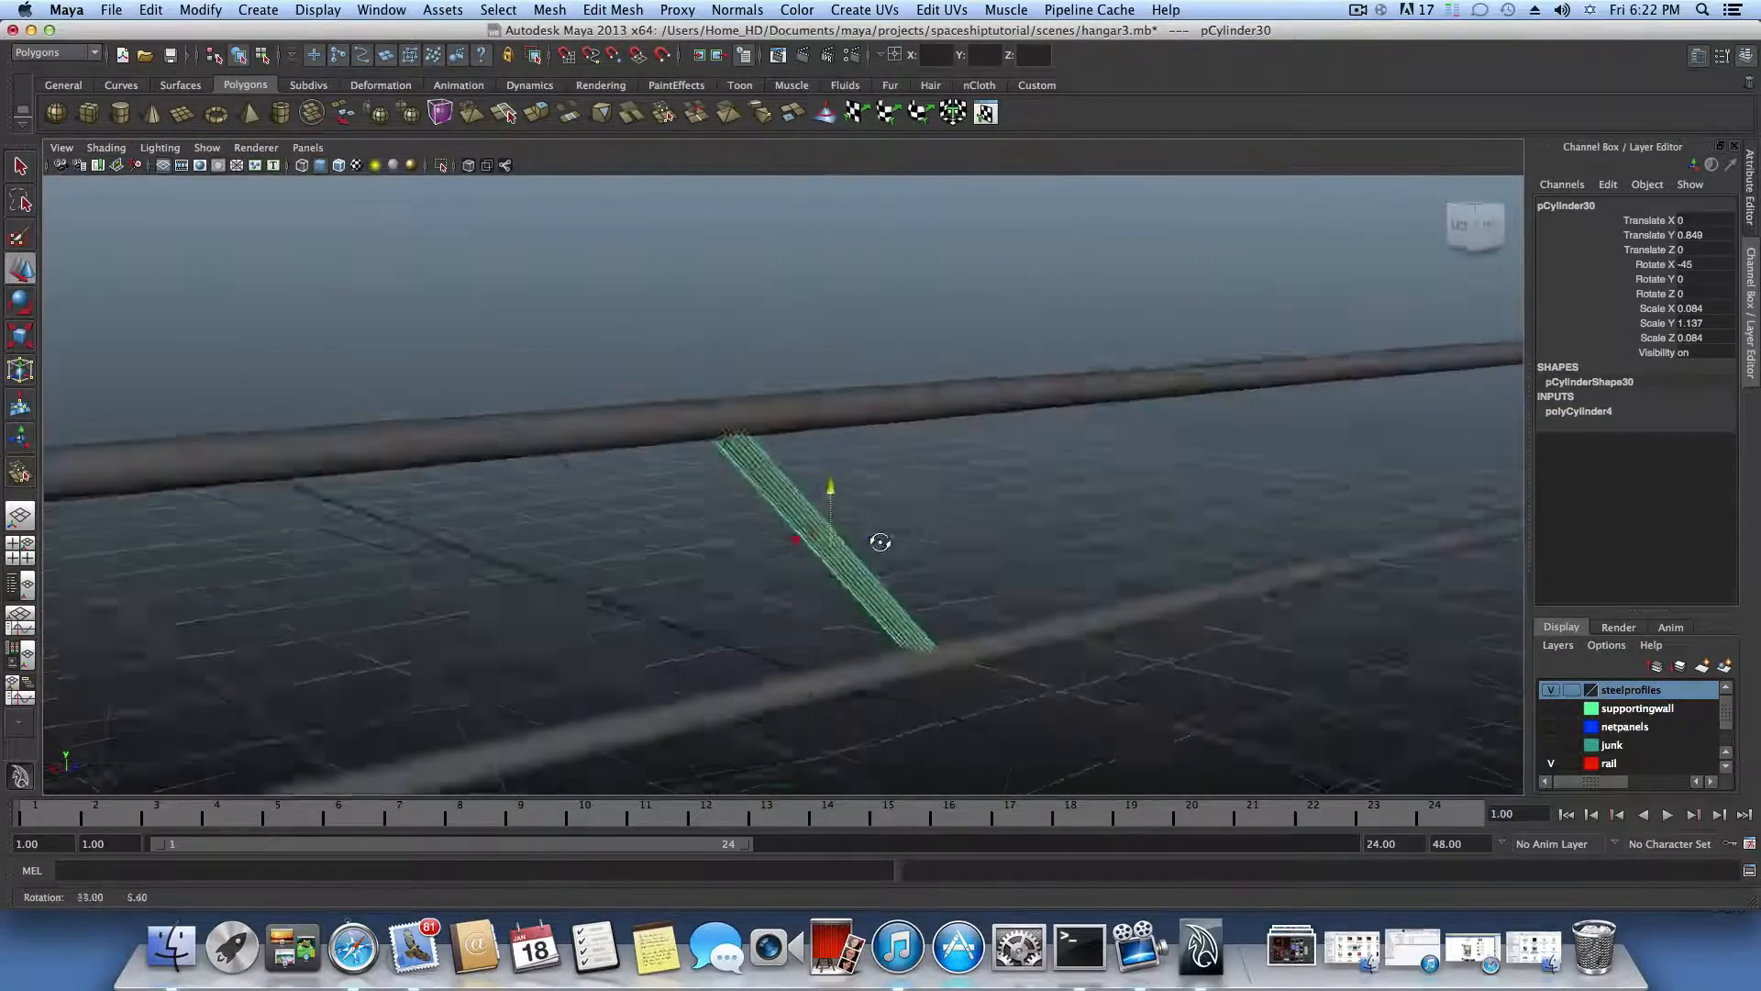
alt+right_drag(879, 542, 601, 560)
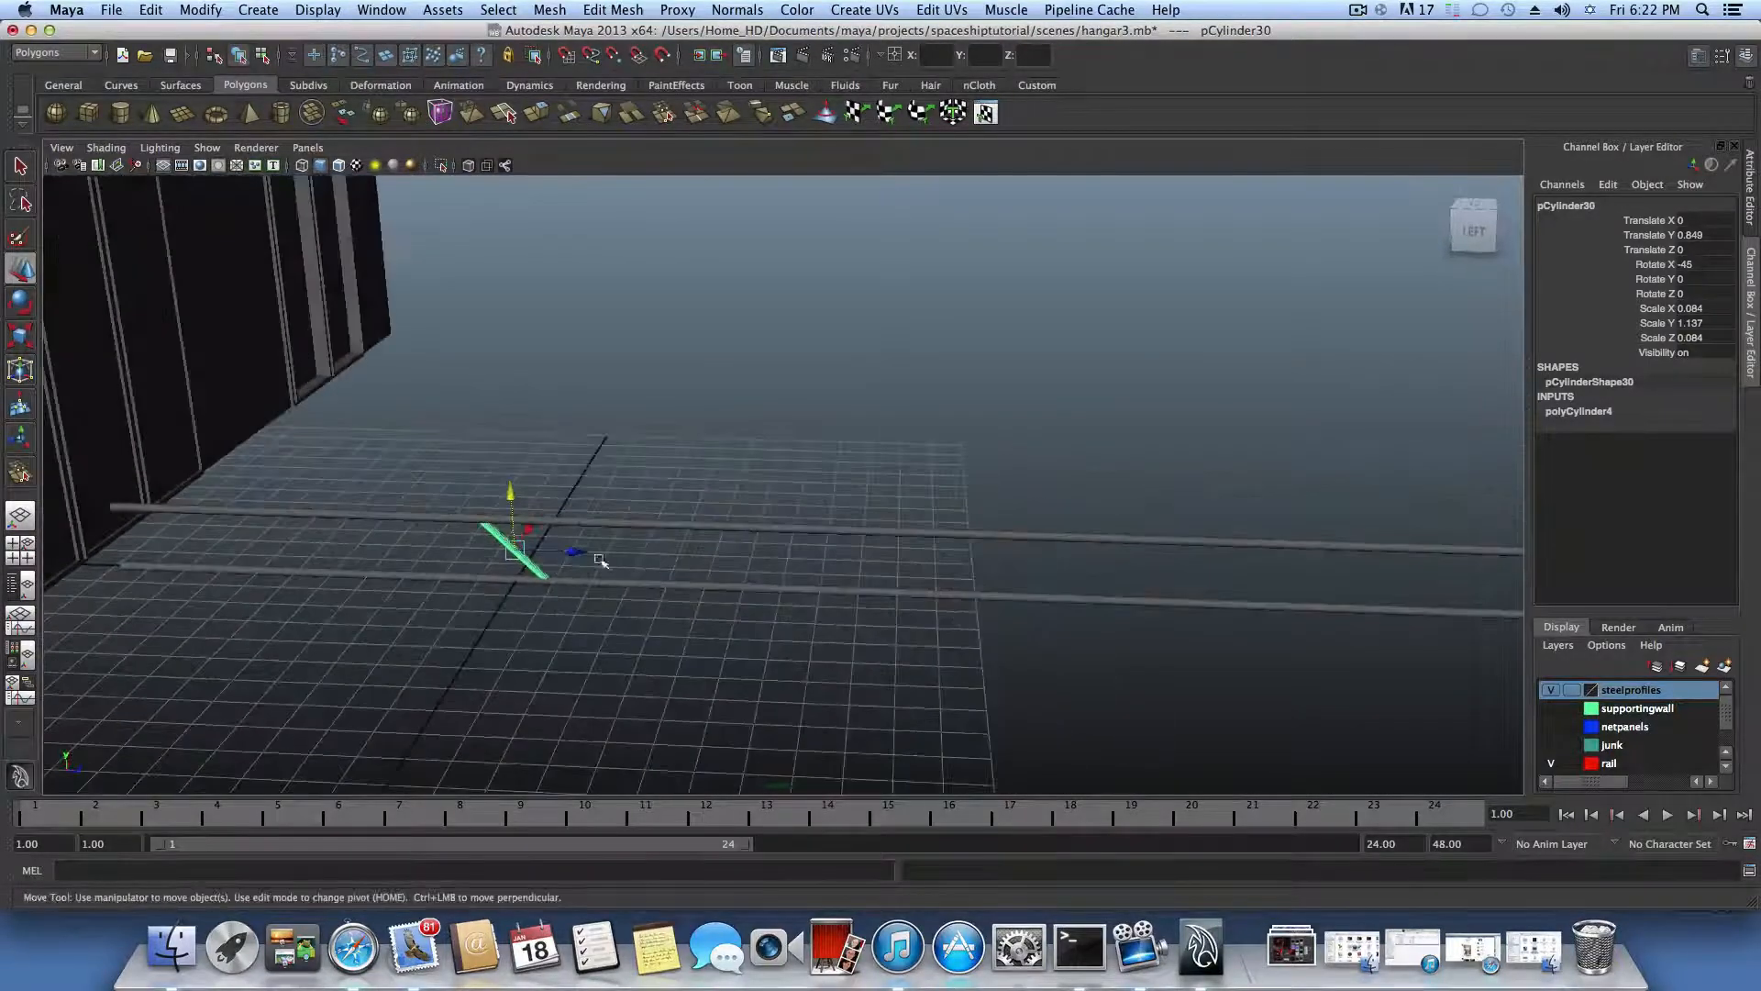
drag(578, 546, 806, 563)
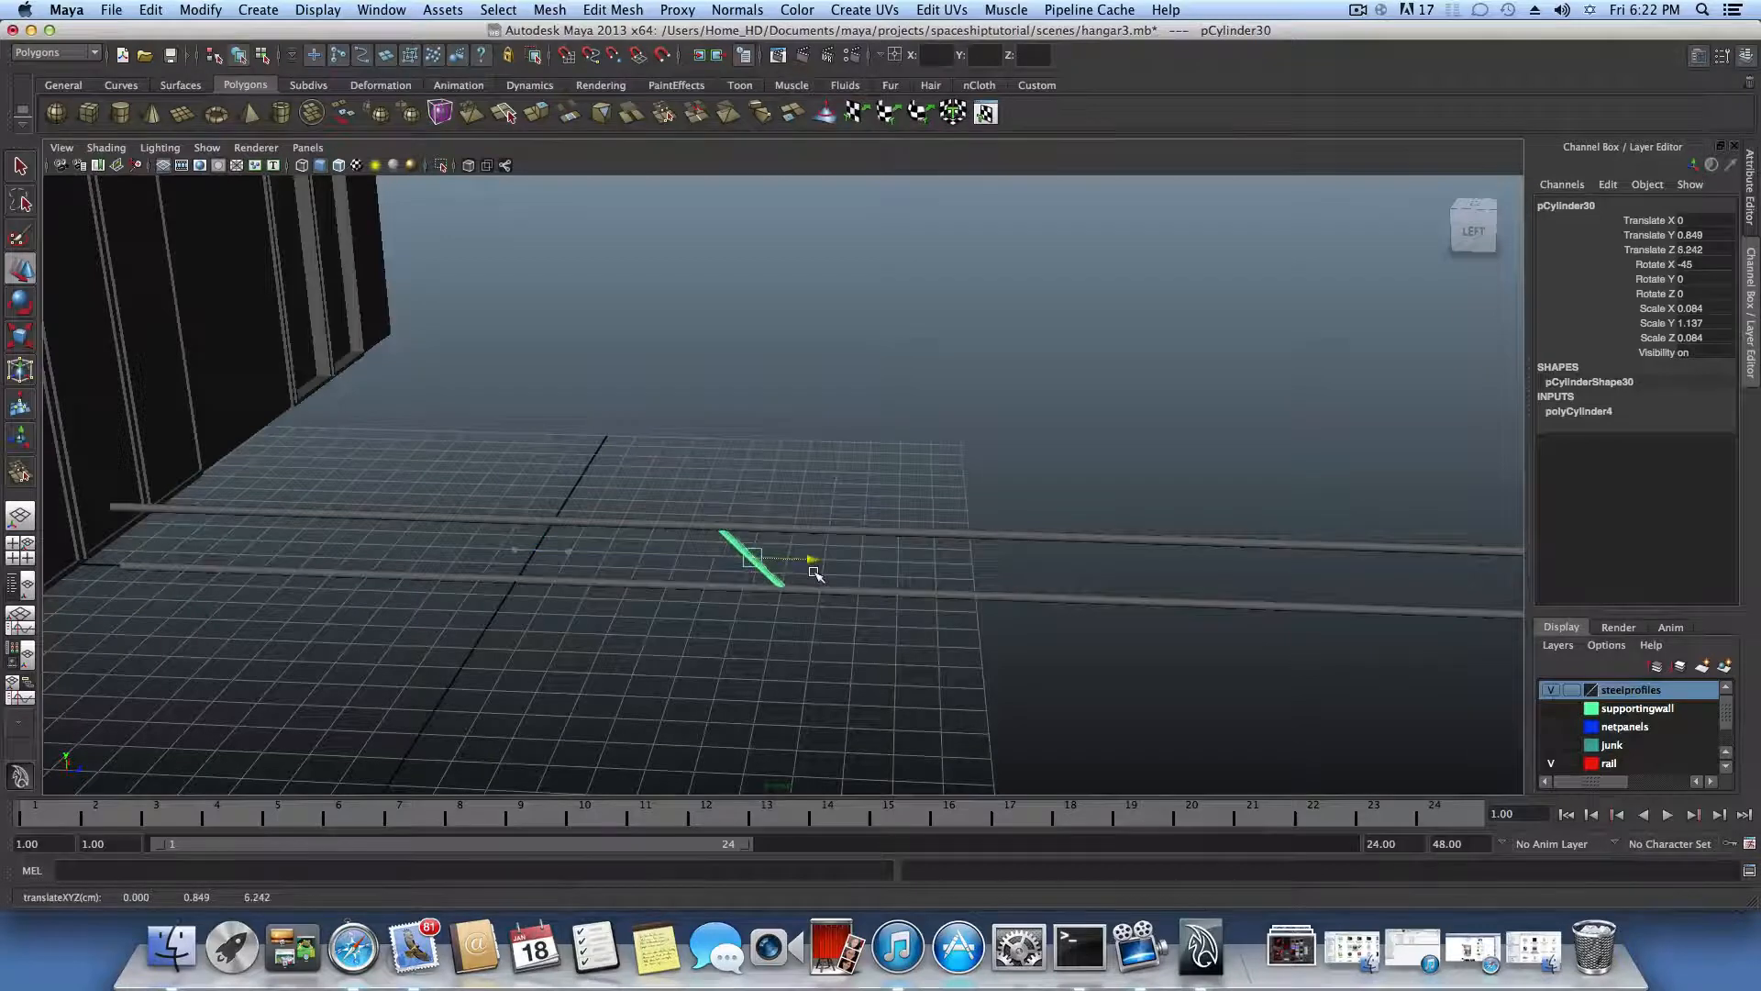
key(ctrl+z)
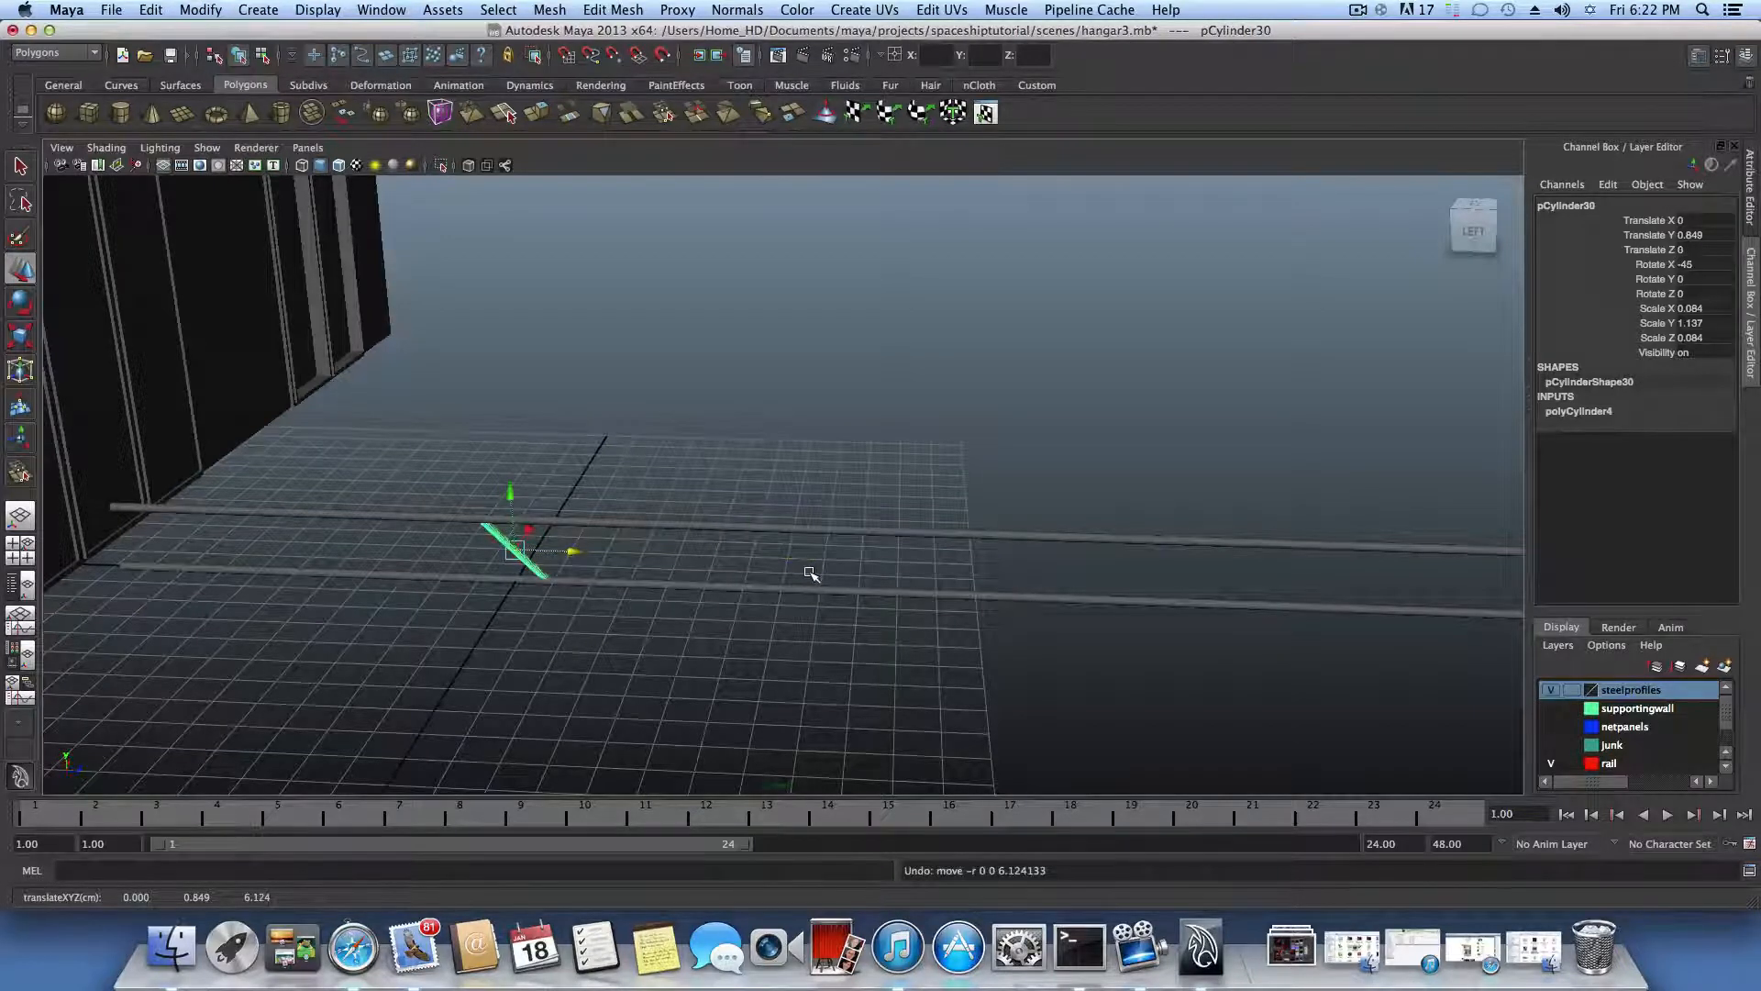
alt+right_drag(598, 585, 622, 517)
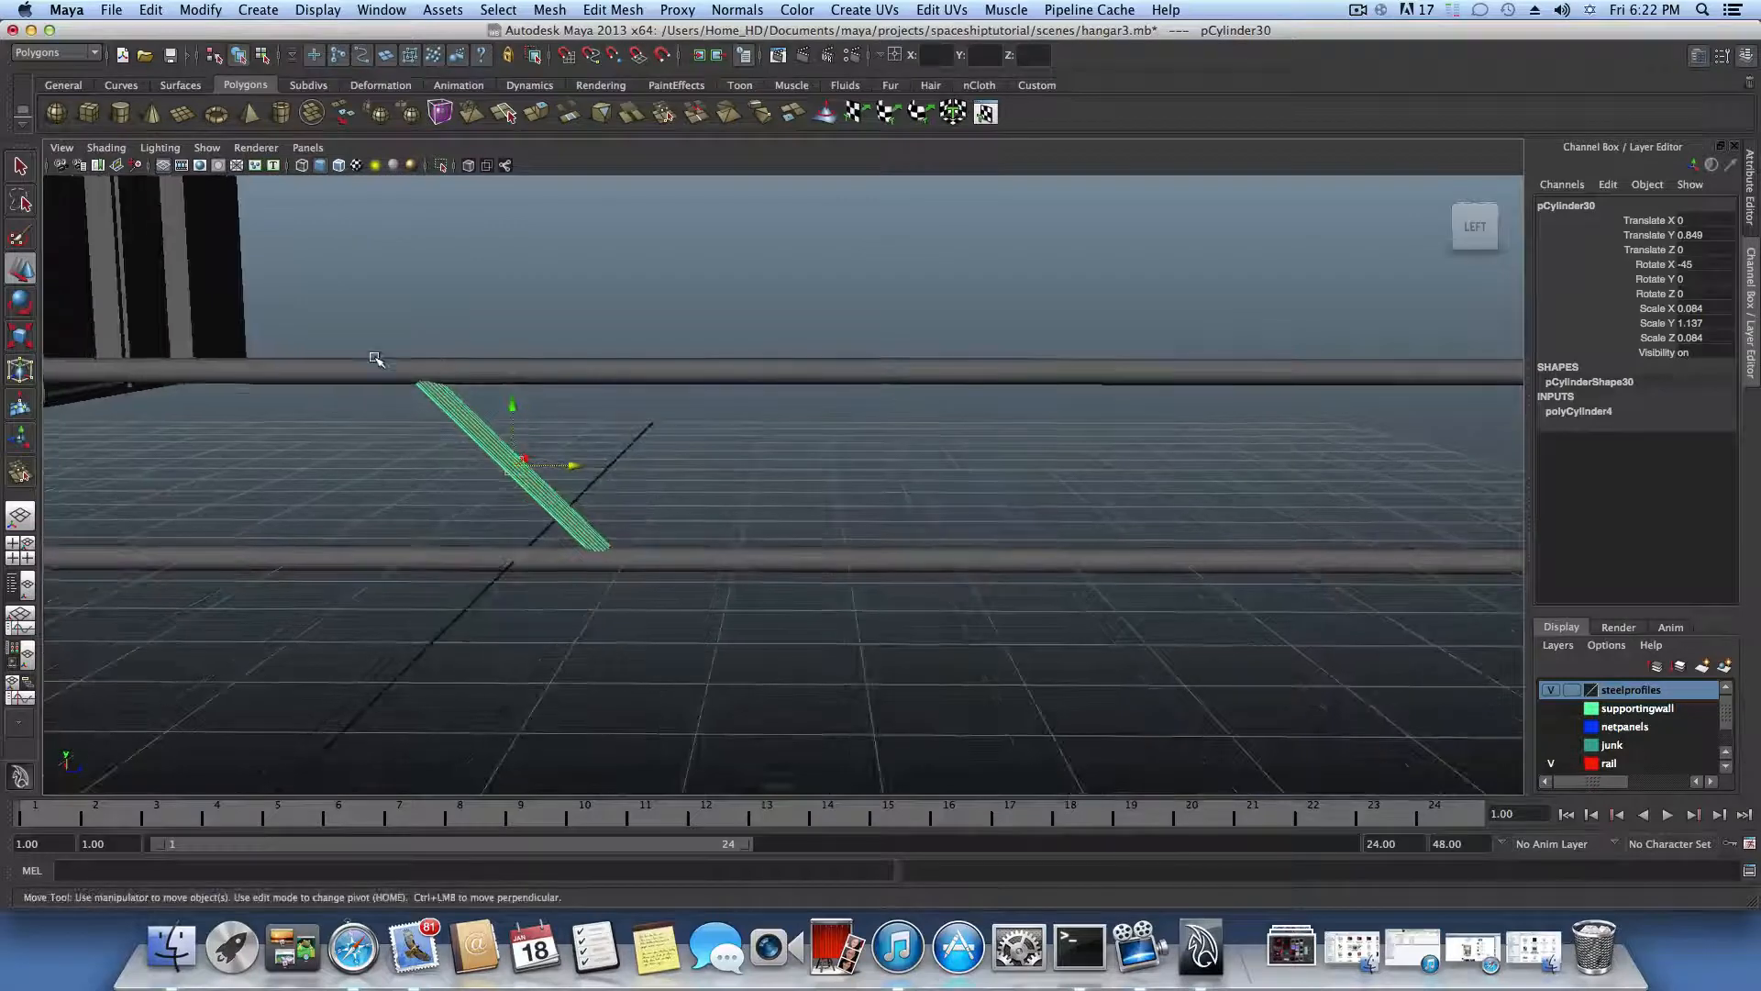
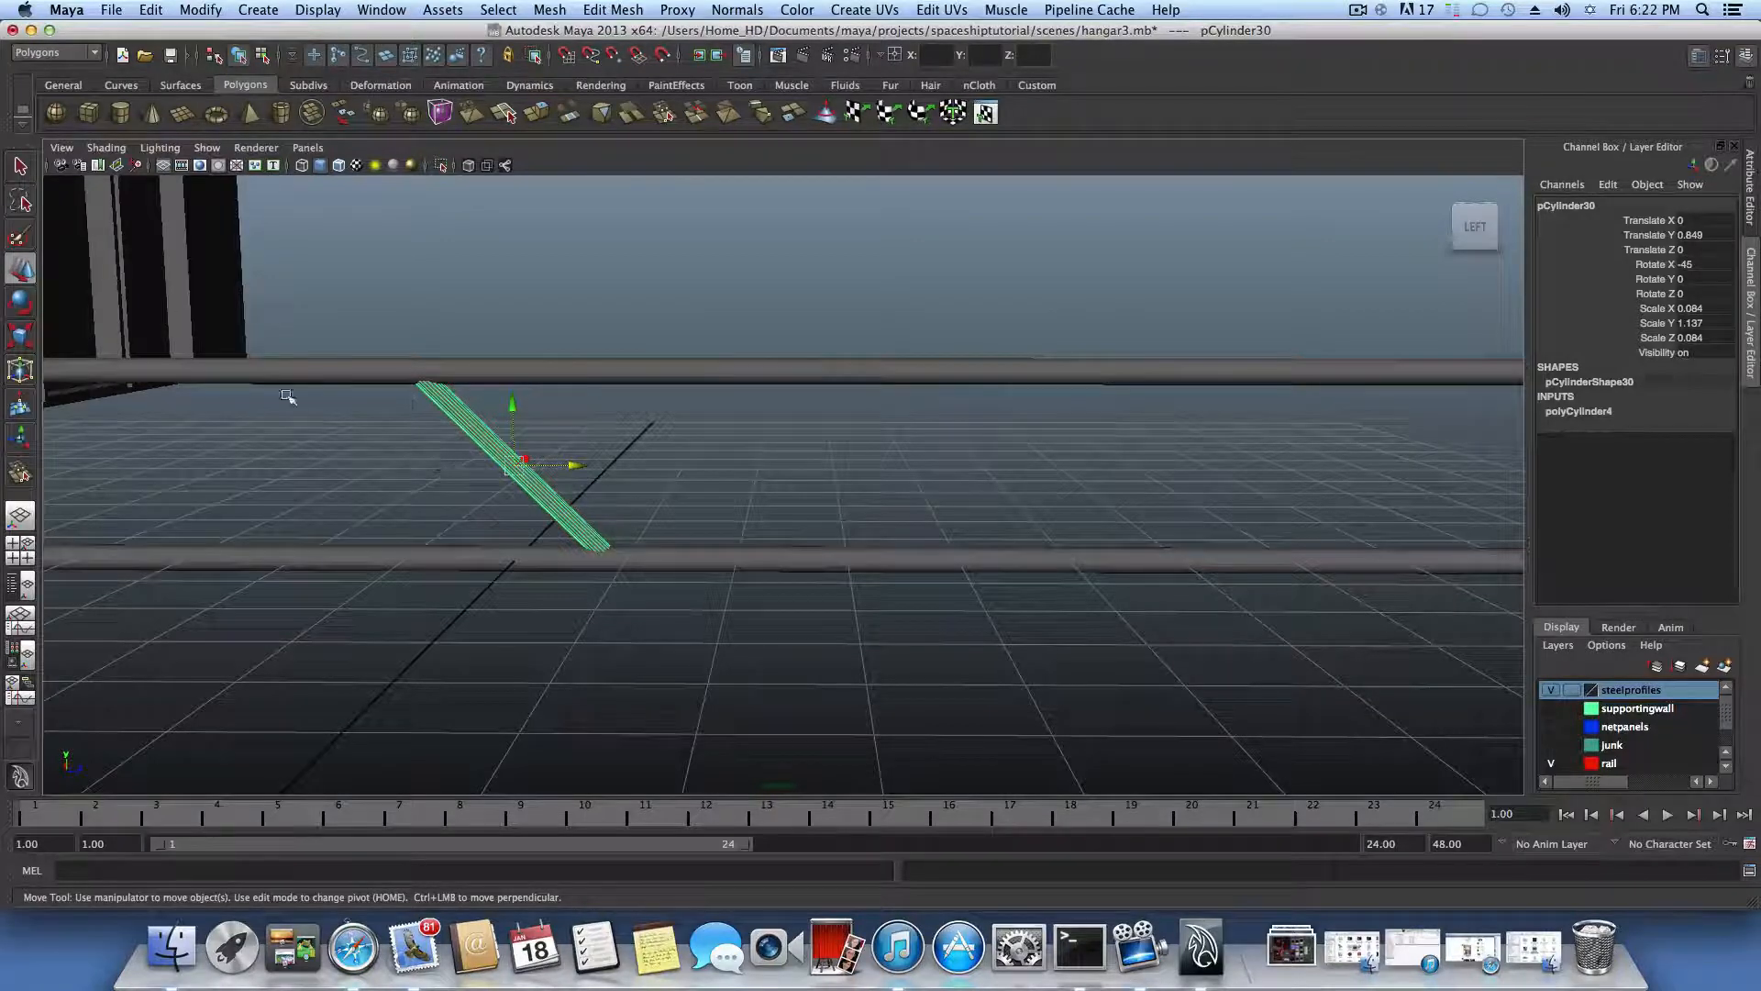
Step: Examine the diagonal brace's angle and how its ends meet the upper and lower long cylinders
click(20, 302)
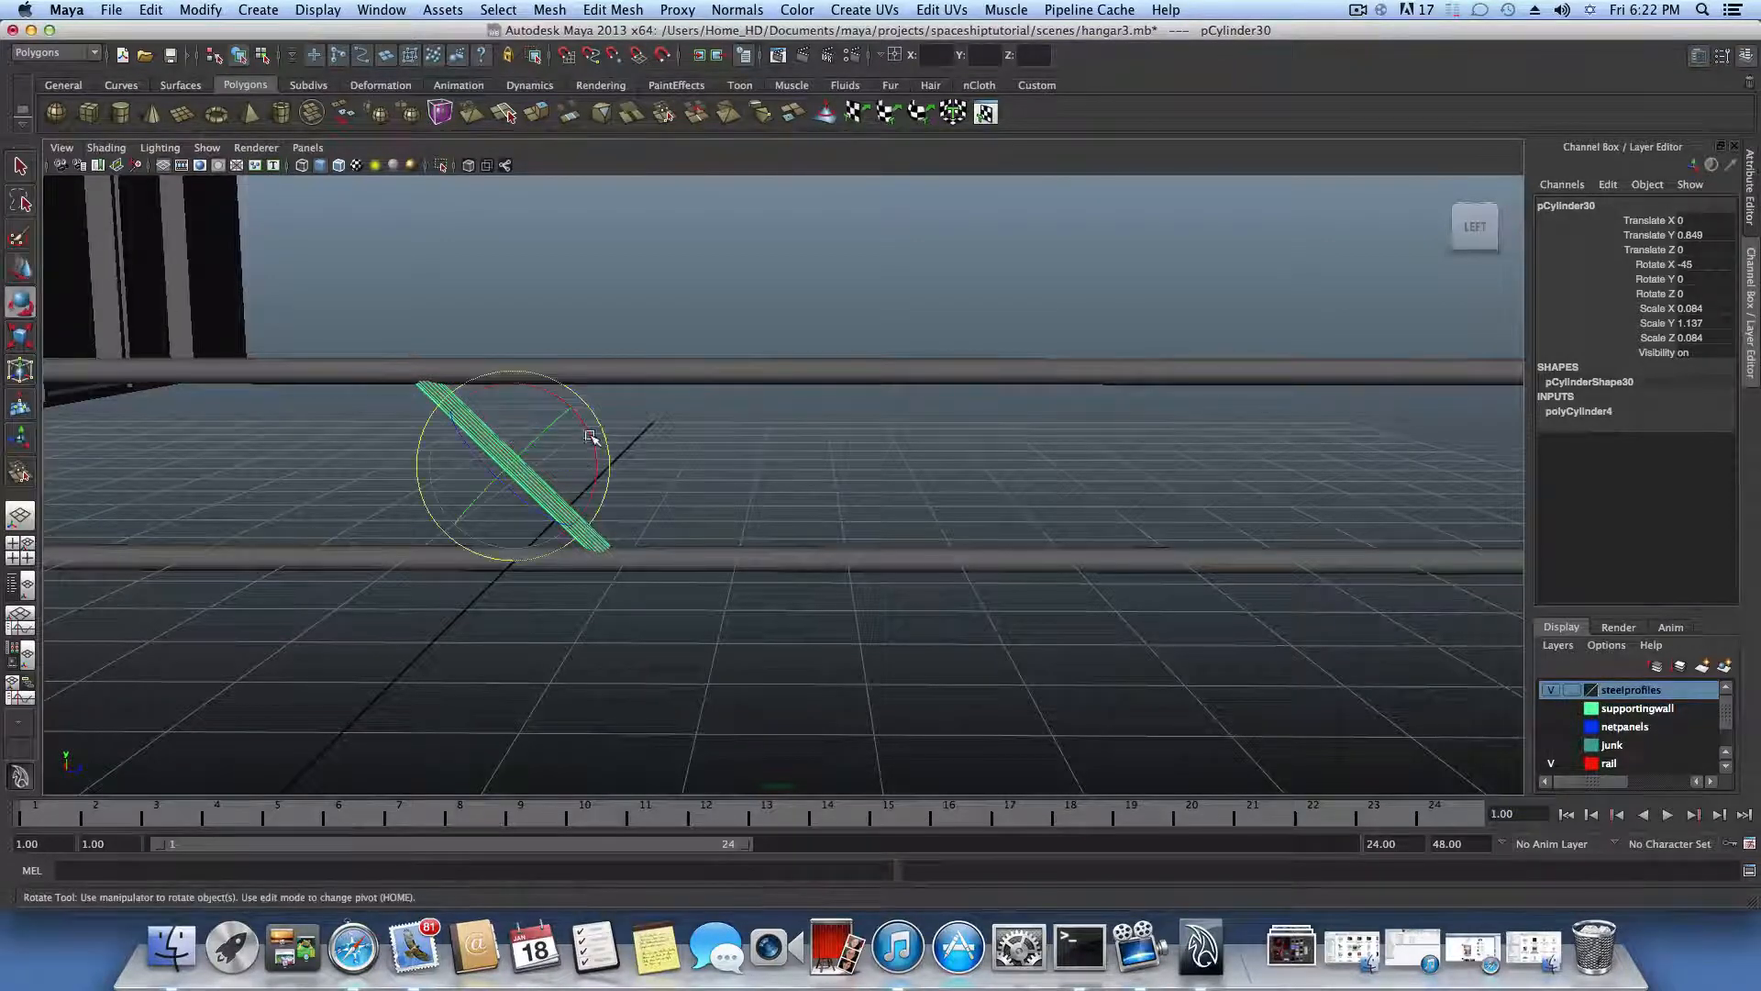
mouse_move(590, 433)
mouse_down()
mouse_move(594, 504)
mouse_move(589, 423)
mouse_move(530, 389)
mouse_move(570, 471)
mouse_move(563, 451)
mouse_up()
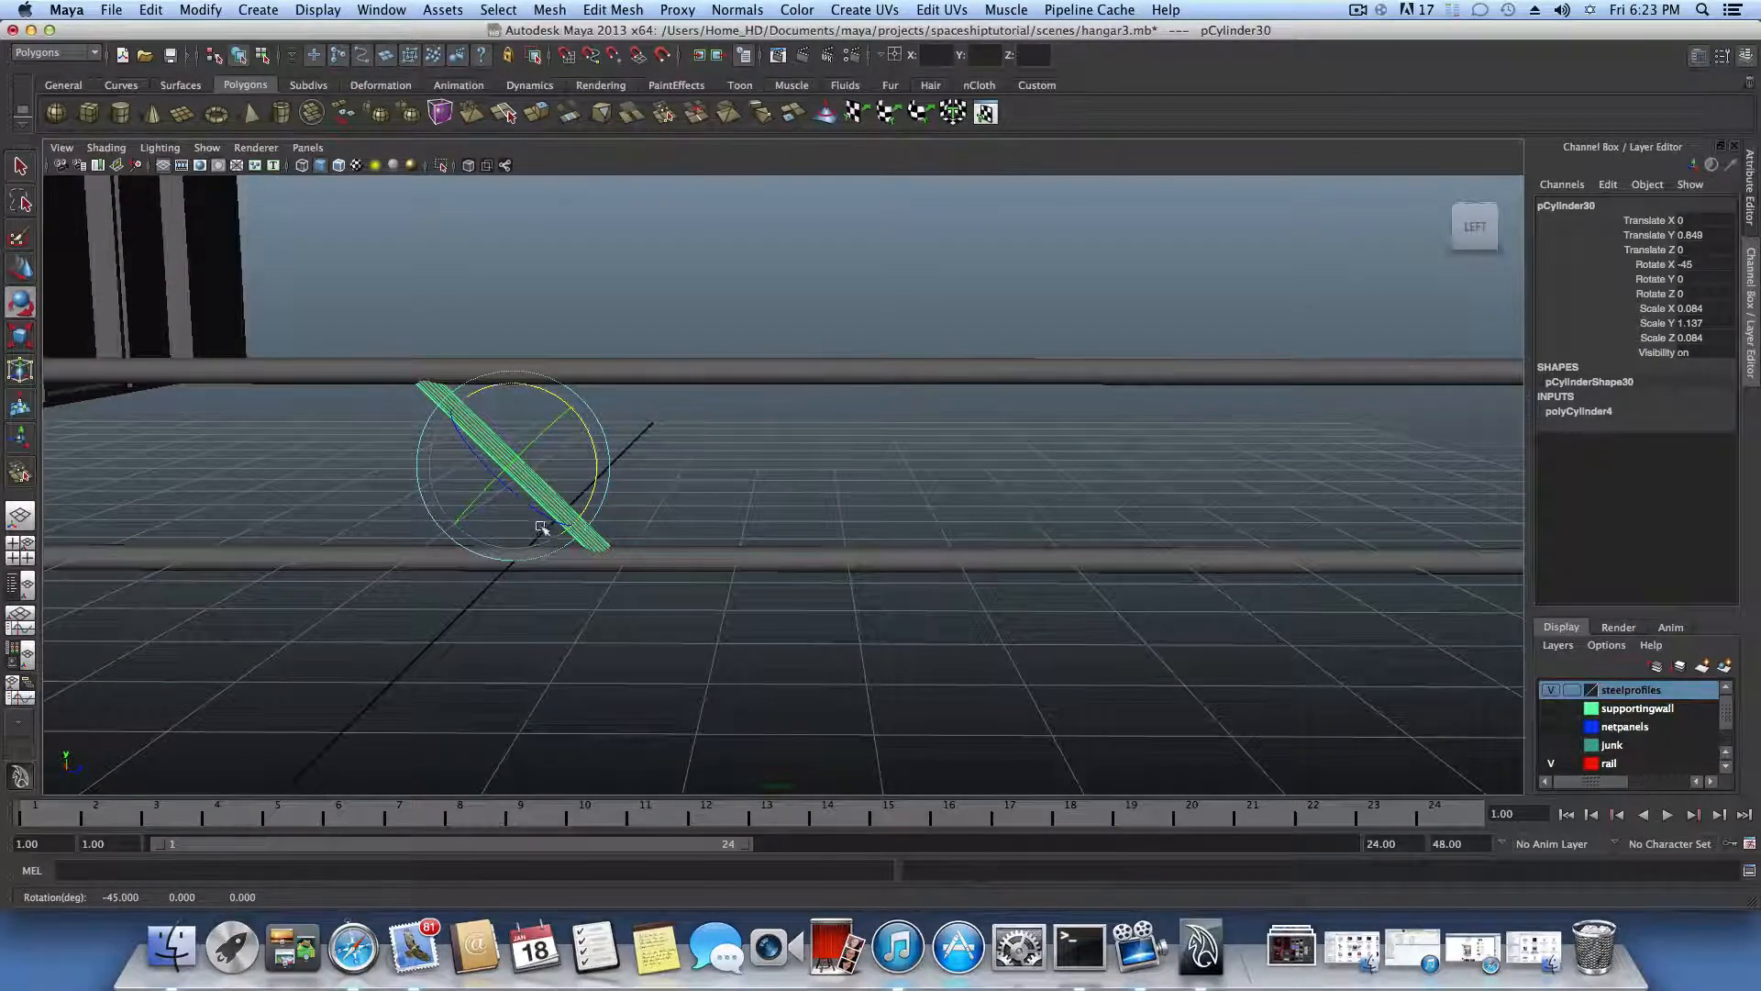
alt+right_drag(542, 528, 829, 601)
alt+middle_drag(829, 602, 845, 597)
alt+drag(845, 597, 821, 578)
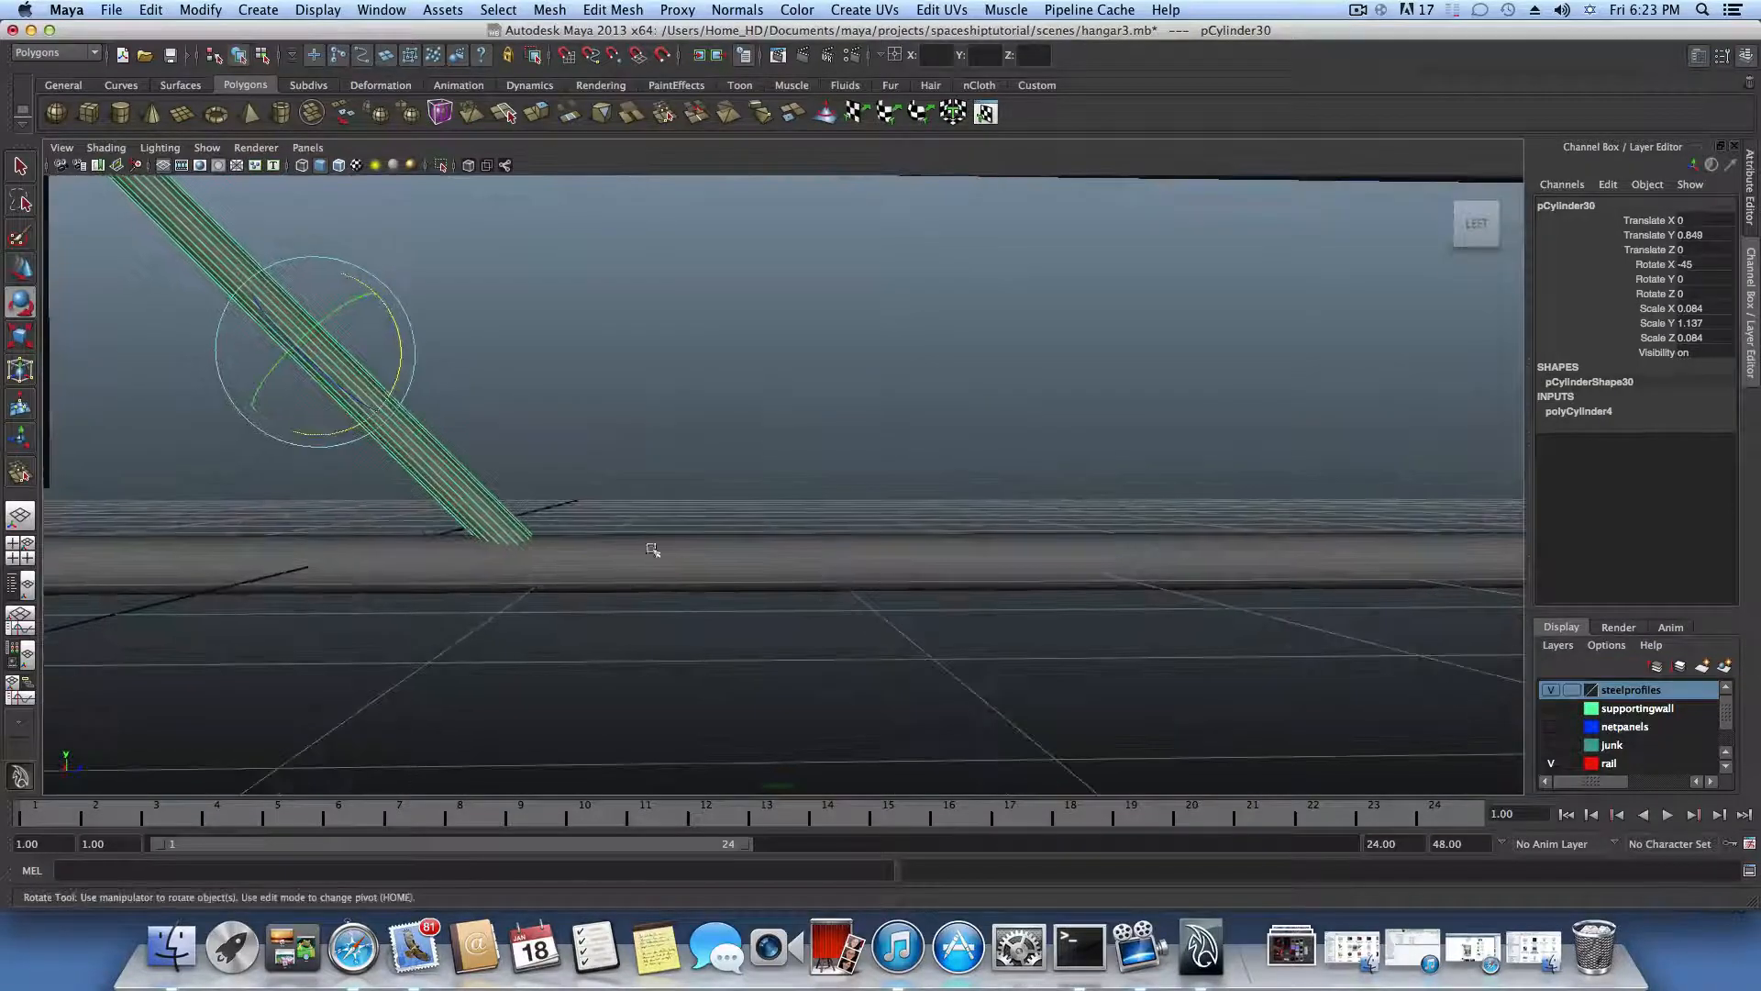
alt+drag(519, 529, 570, 531)
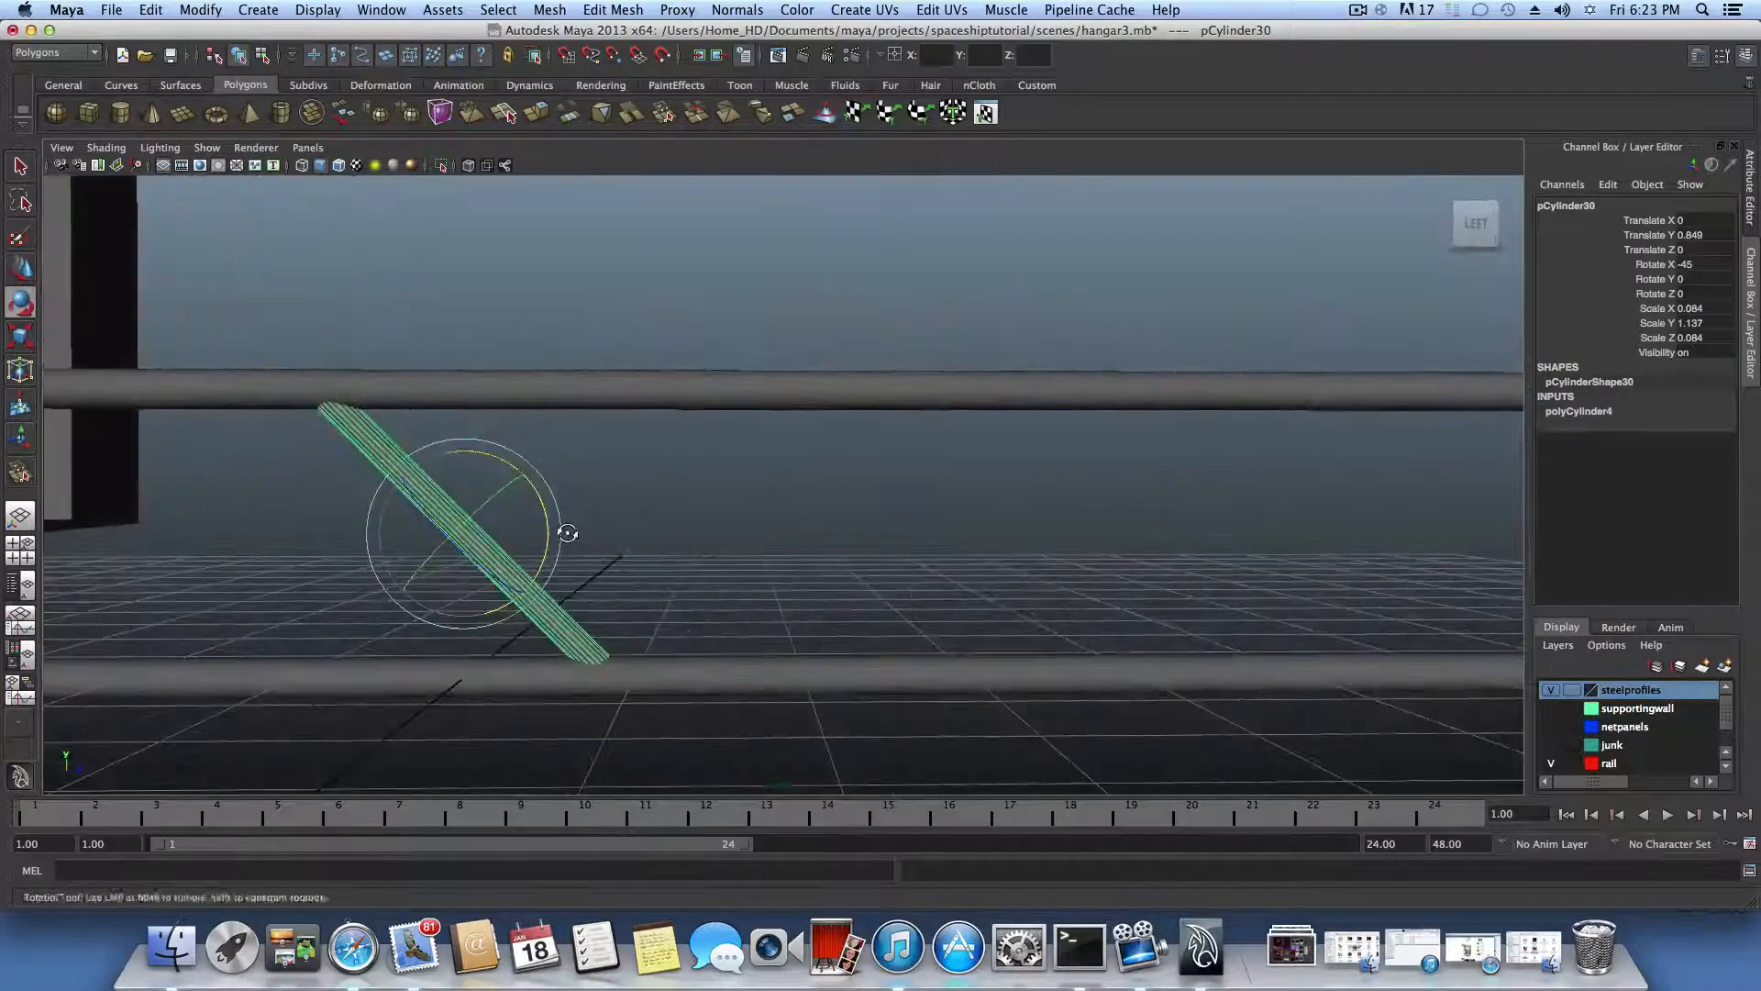
alt+right_drag(569, 531, 503, 515)
alt+drag(502, 516, 521, 523)
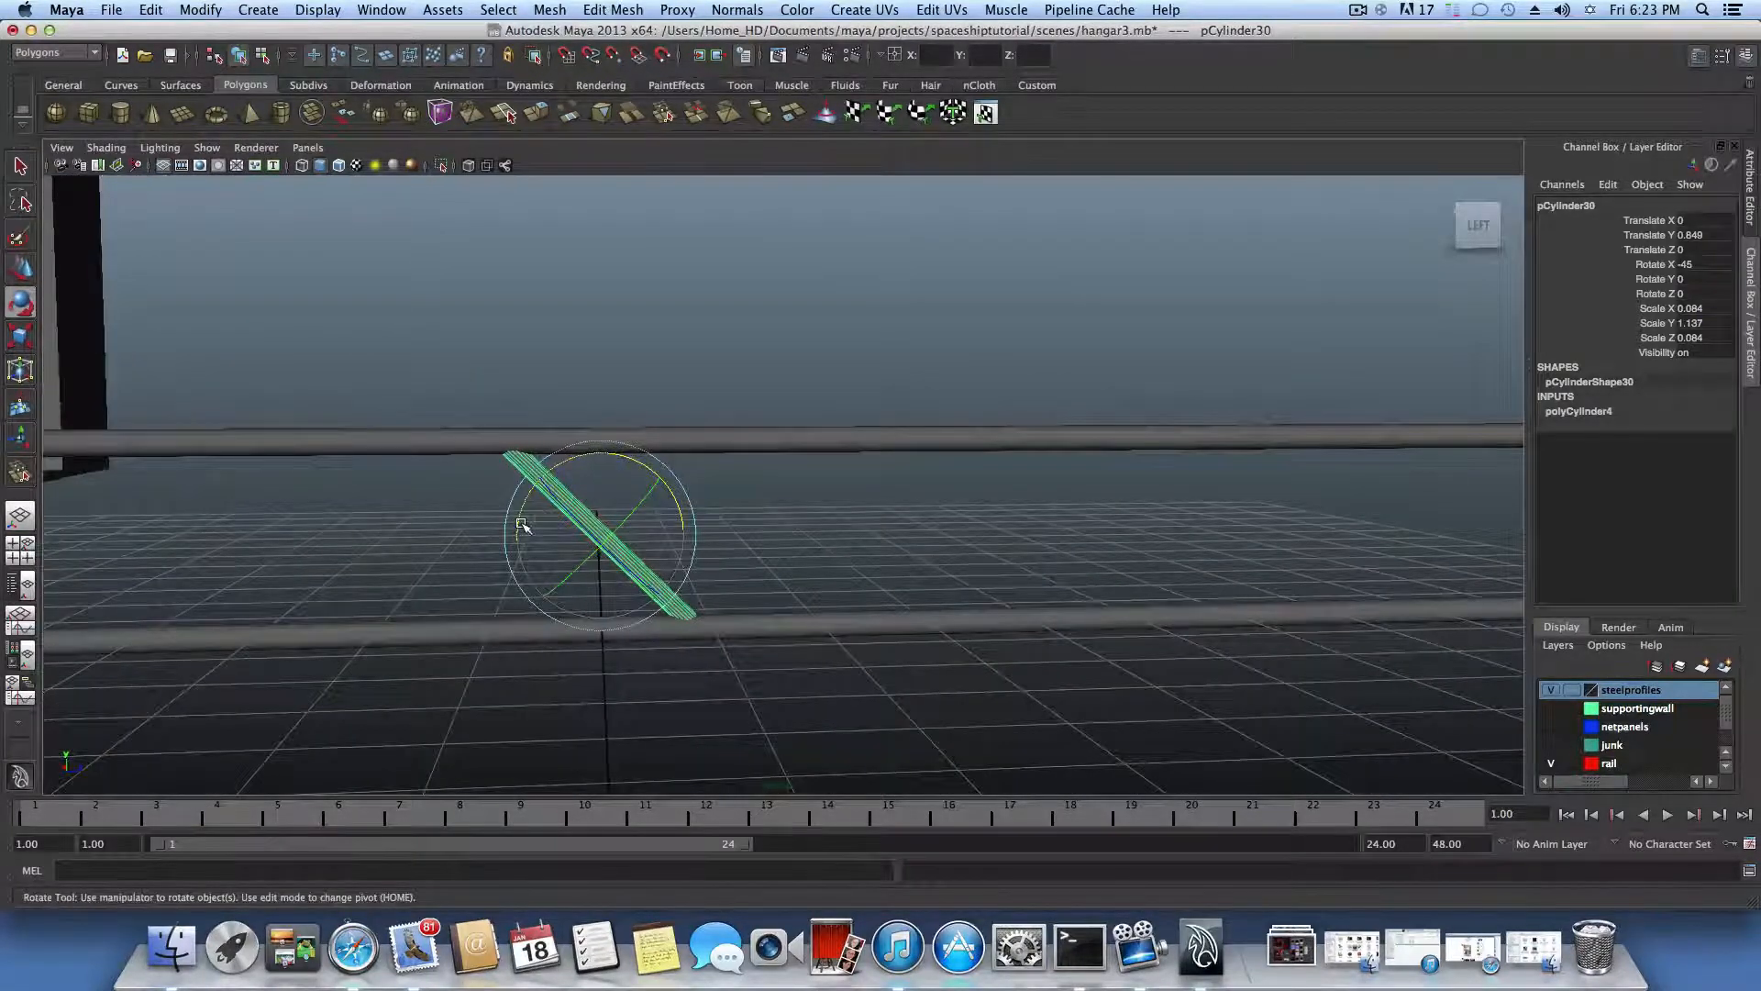
Step: Duplicate the diagonal brace, rotate the copy to 45 degrees about X and move it to about Z 1.643, forming a V
key(ctrl+d)
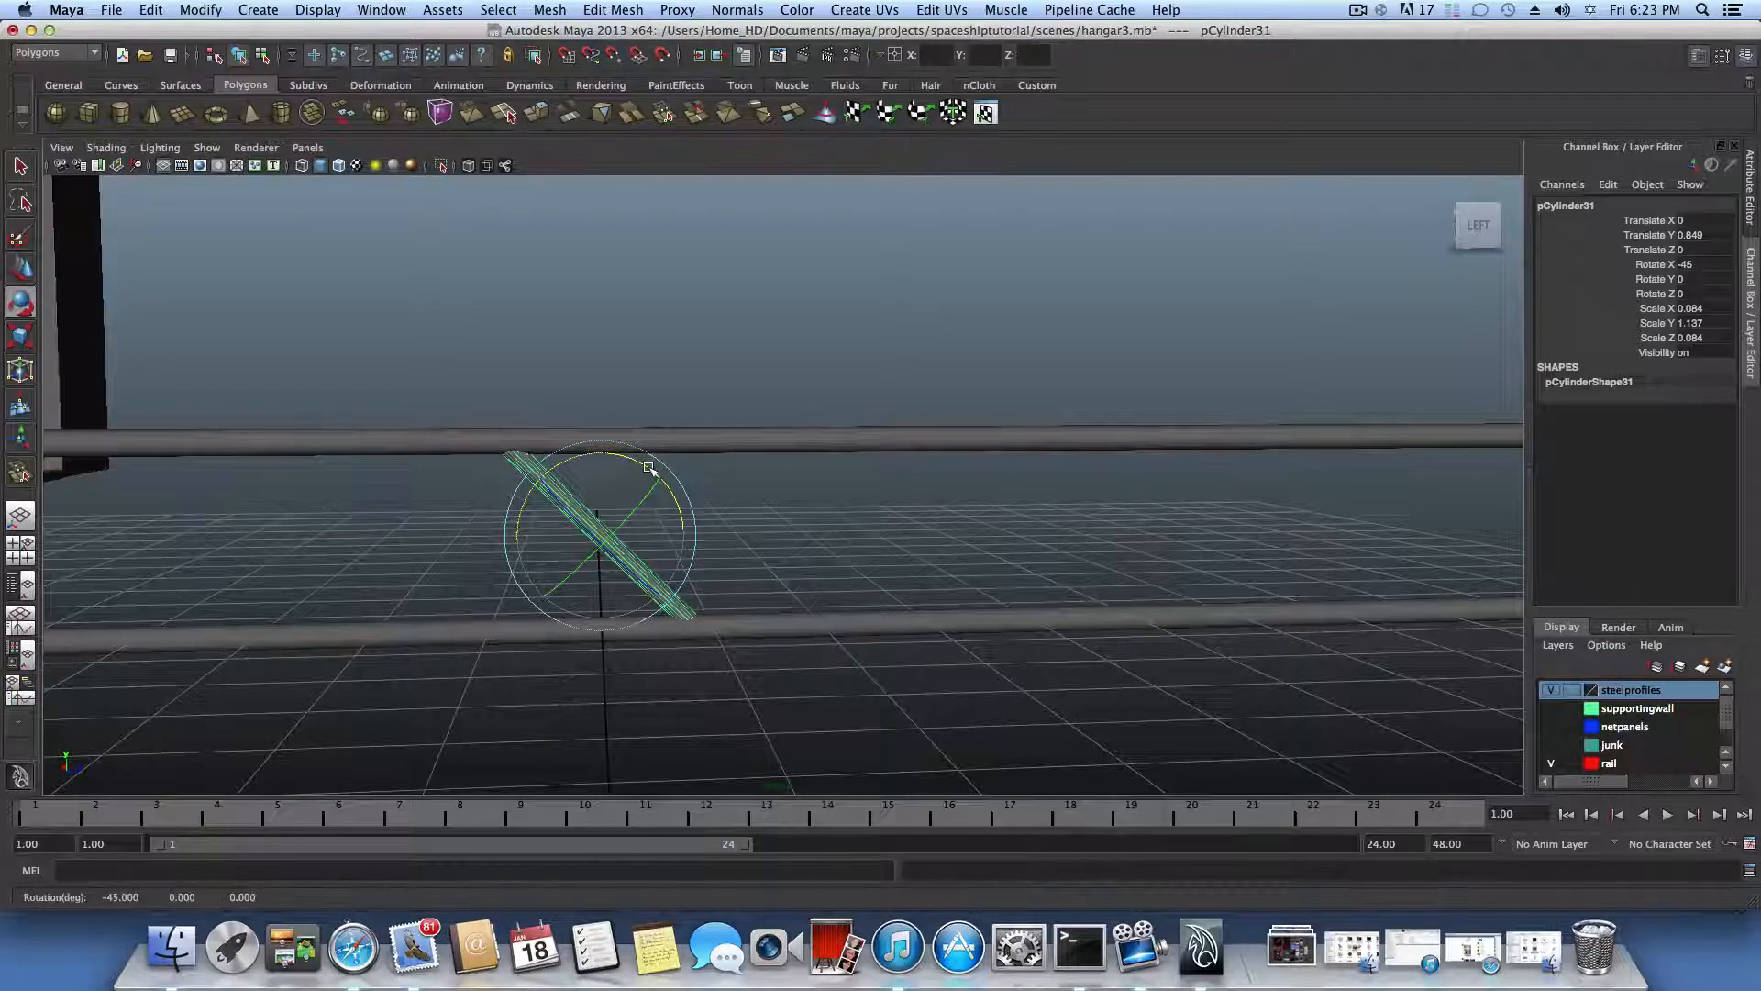
drag(648, 469, 690, 589)
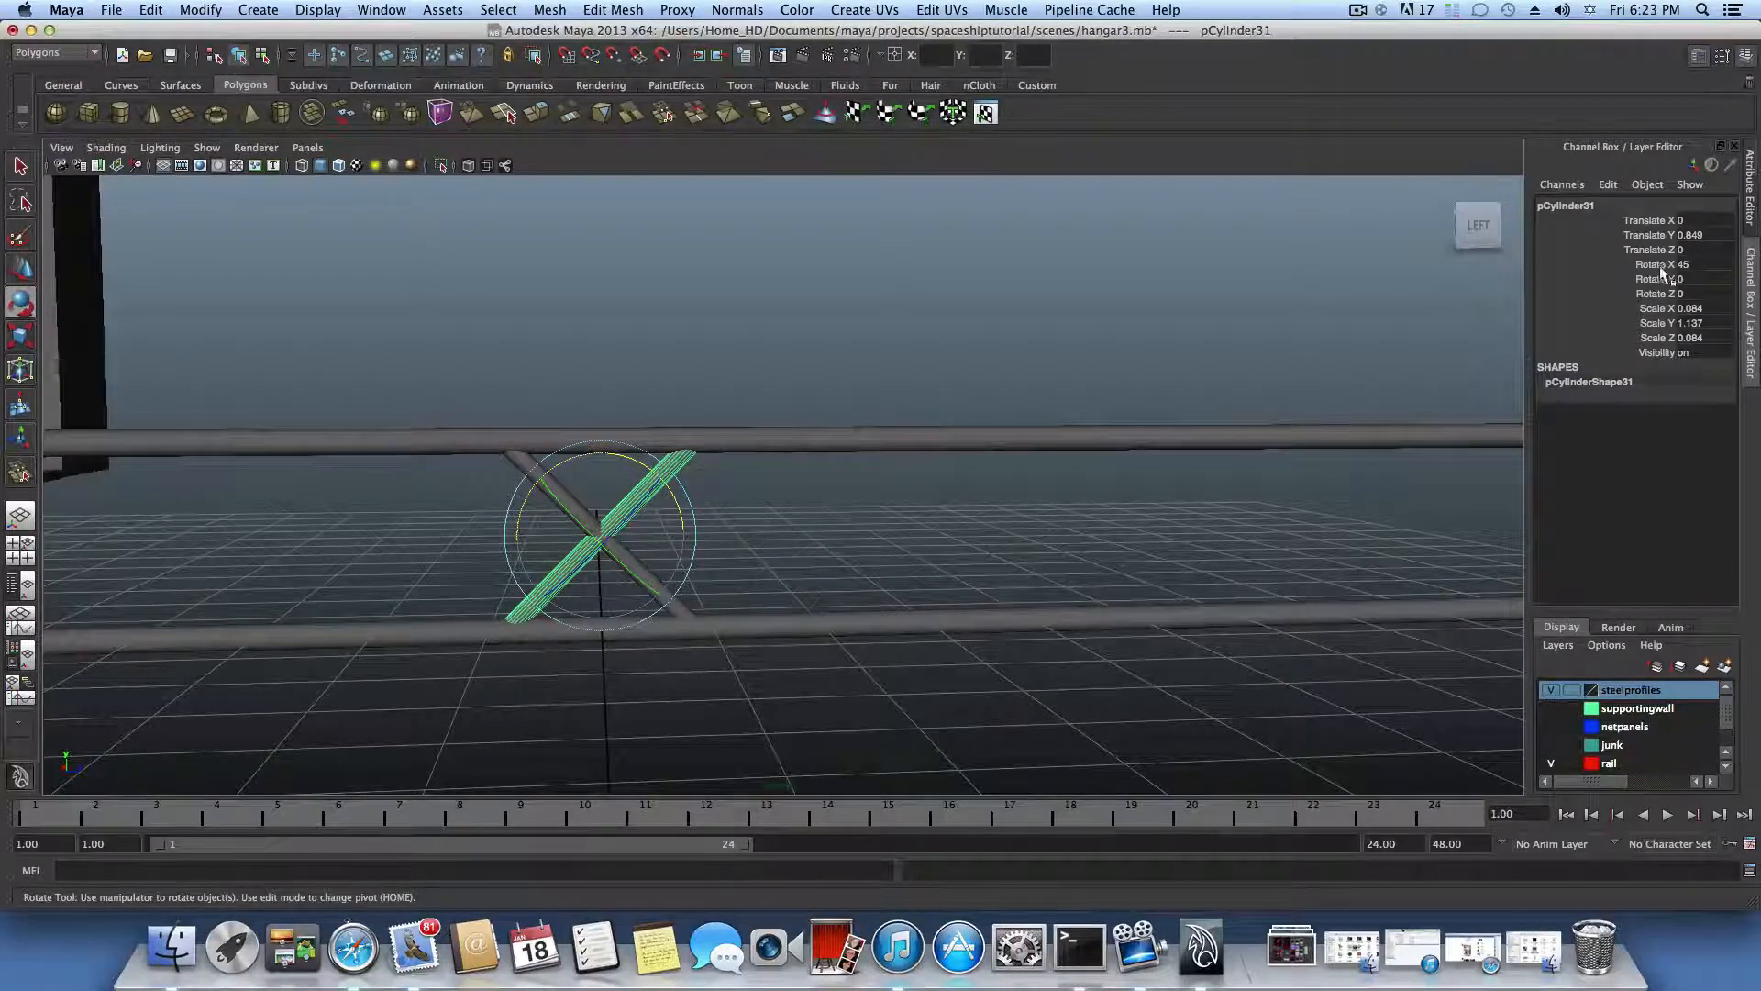
click(27, 269)
drag(659, 541, 843, 540)
Step: Move both braces of the V together along the long cylinders to about Z 45, near their far end
alt+right_drag(911, 545, 569, 492)
alt+drag(570, 492, 644, 505)
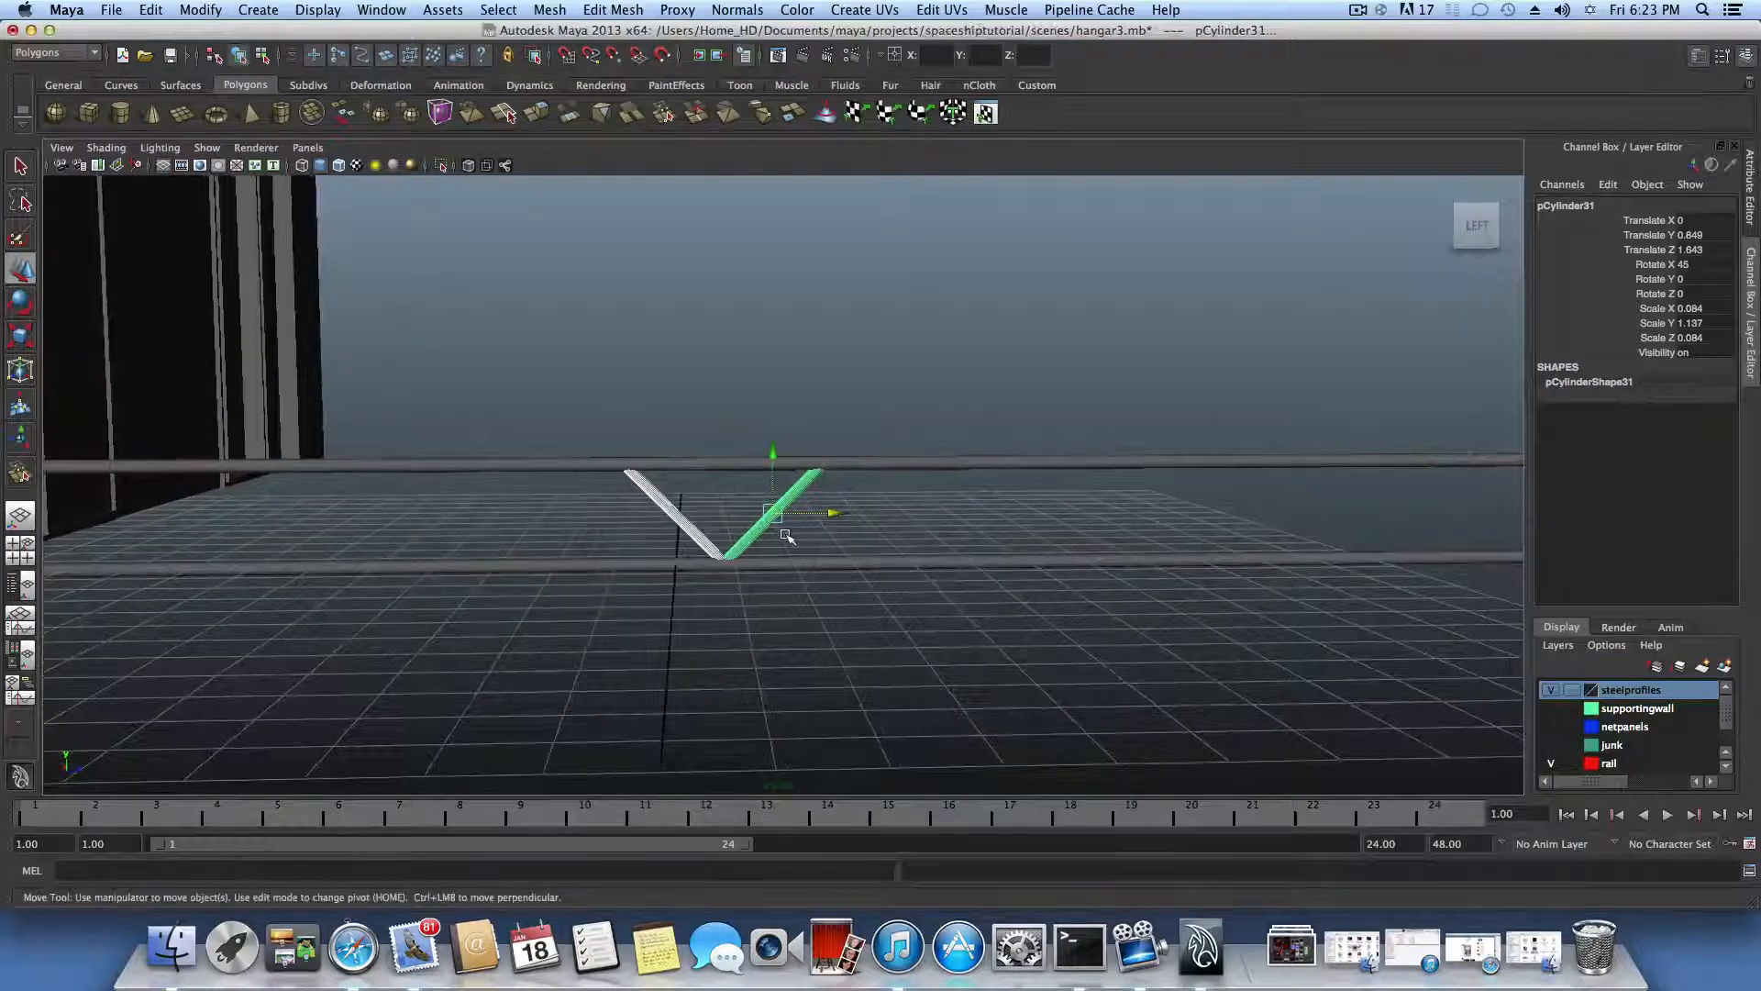
drag(831, 512, 1112, 514)
alt+right_drag(1109, 511, 758, 476)
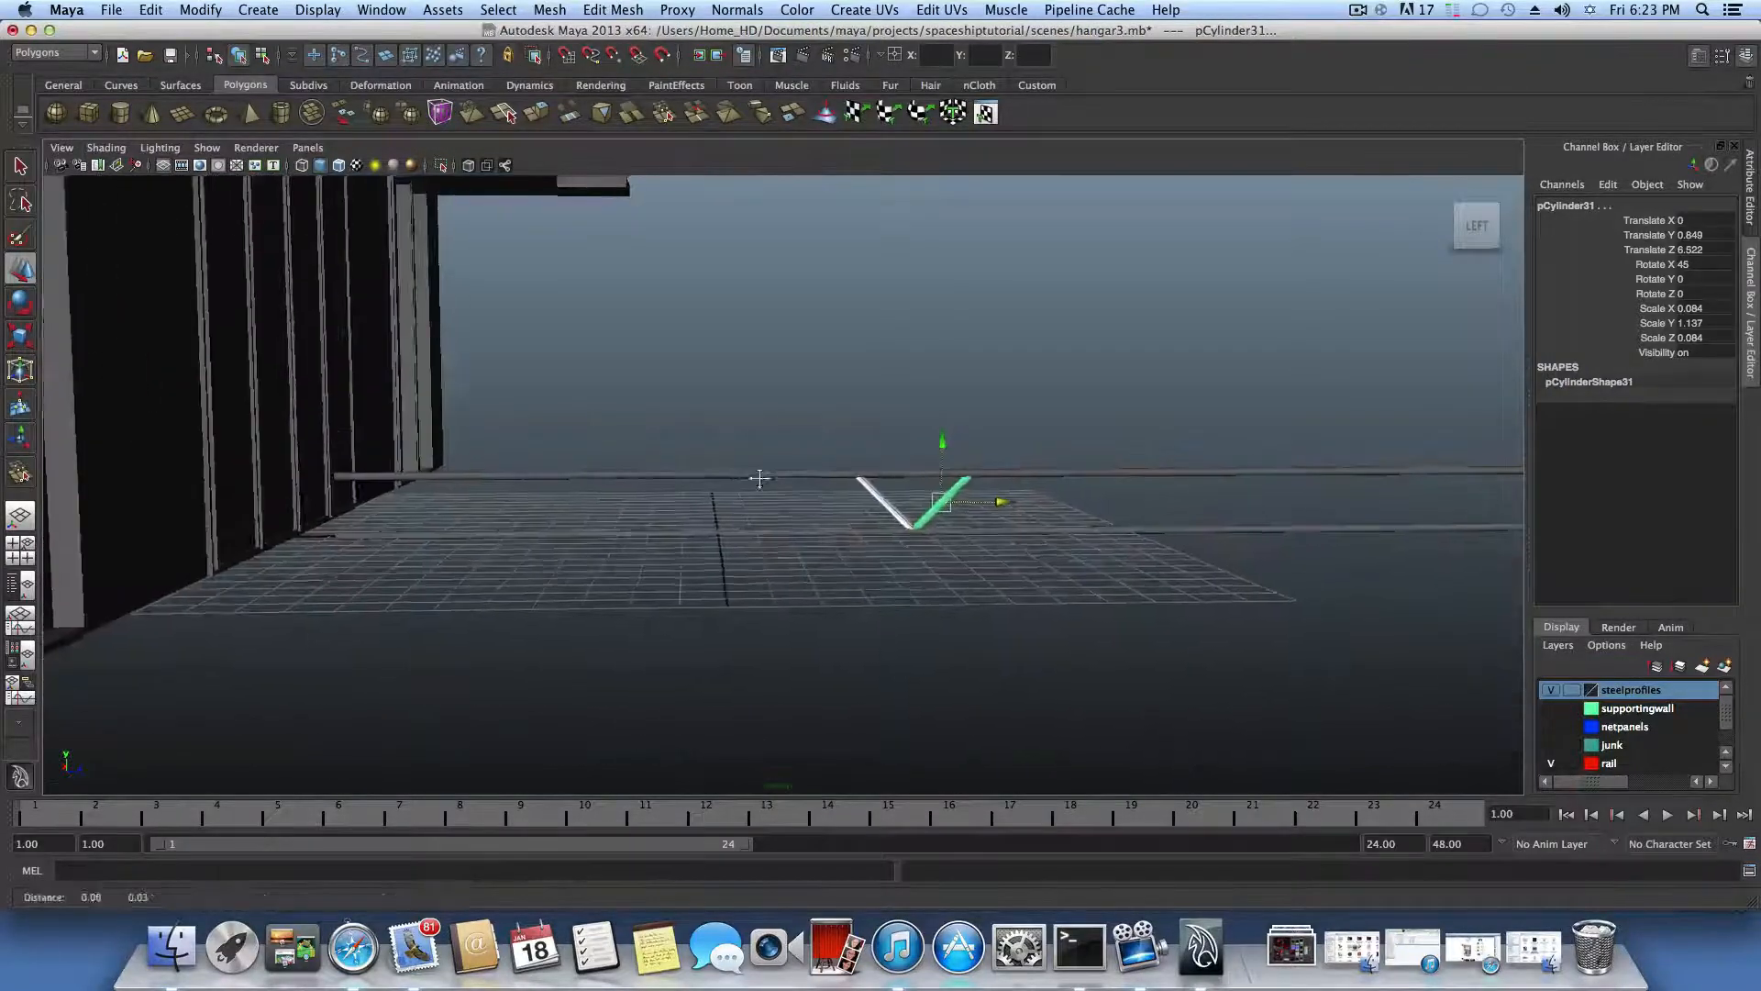
alt+middle_drag(758, 476, 313, 485)
alt+right_drag(724, 562, 556, 524)
drag(568, 521, 1518, 549)
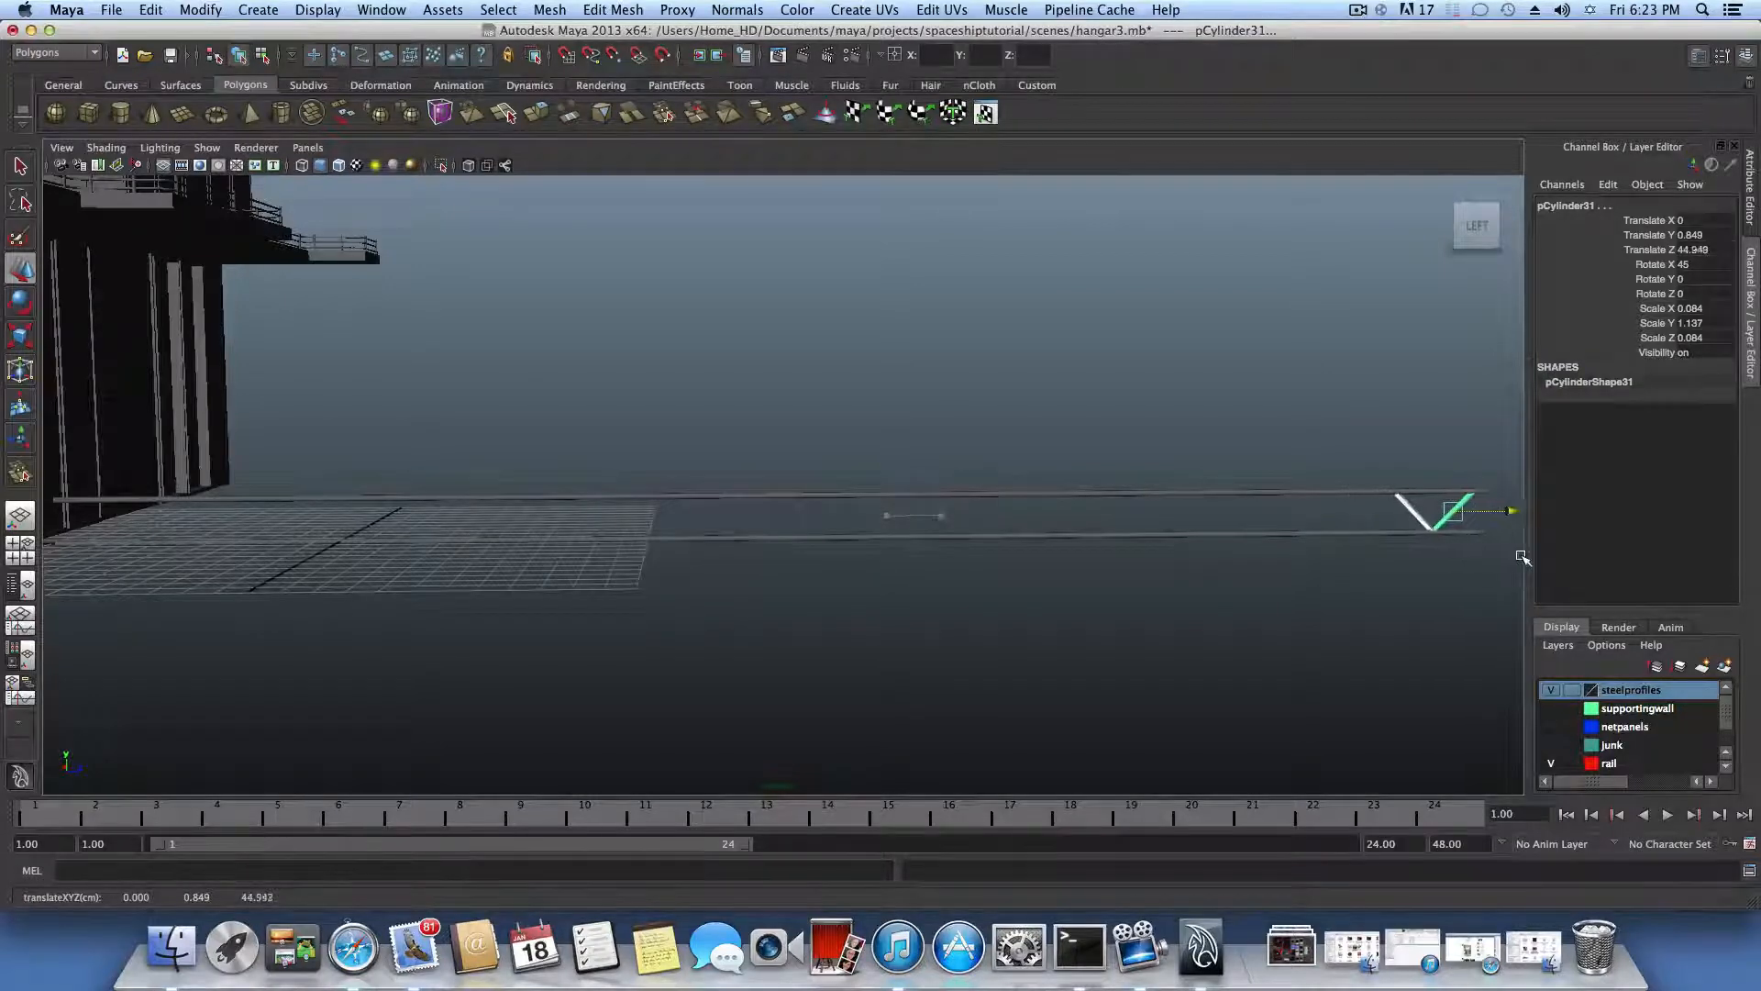
Step: Fine-tune the V-shaped brace pair to about Z 44.781, just inside the end of the long cylinders
alt+middle_drag(1522, 557, 1049, 511)
alt+right_drag(1049, 511, 1309, 575)
alt+middle_drag(1309, 575, 1038, 523)
alt+right_drag(1037, 523, 1119, 562)
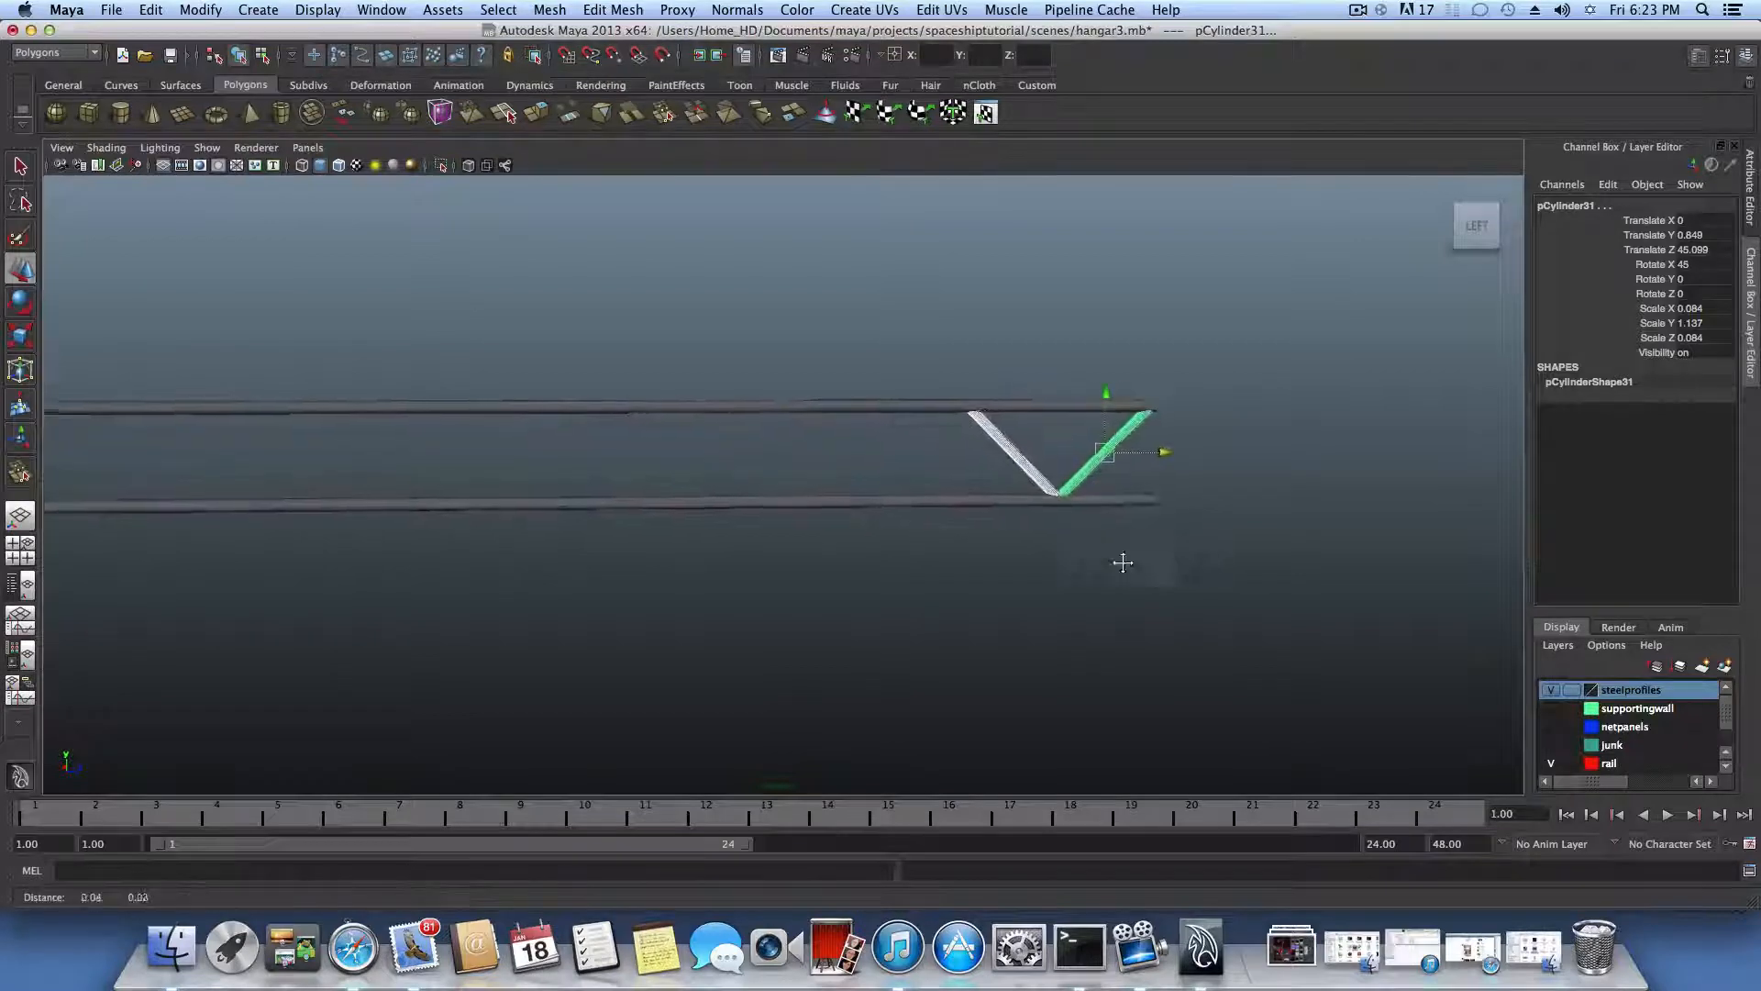
alt+middle_drag(1120, 562, 1030, 602)
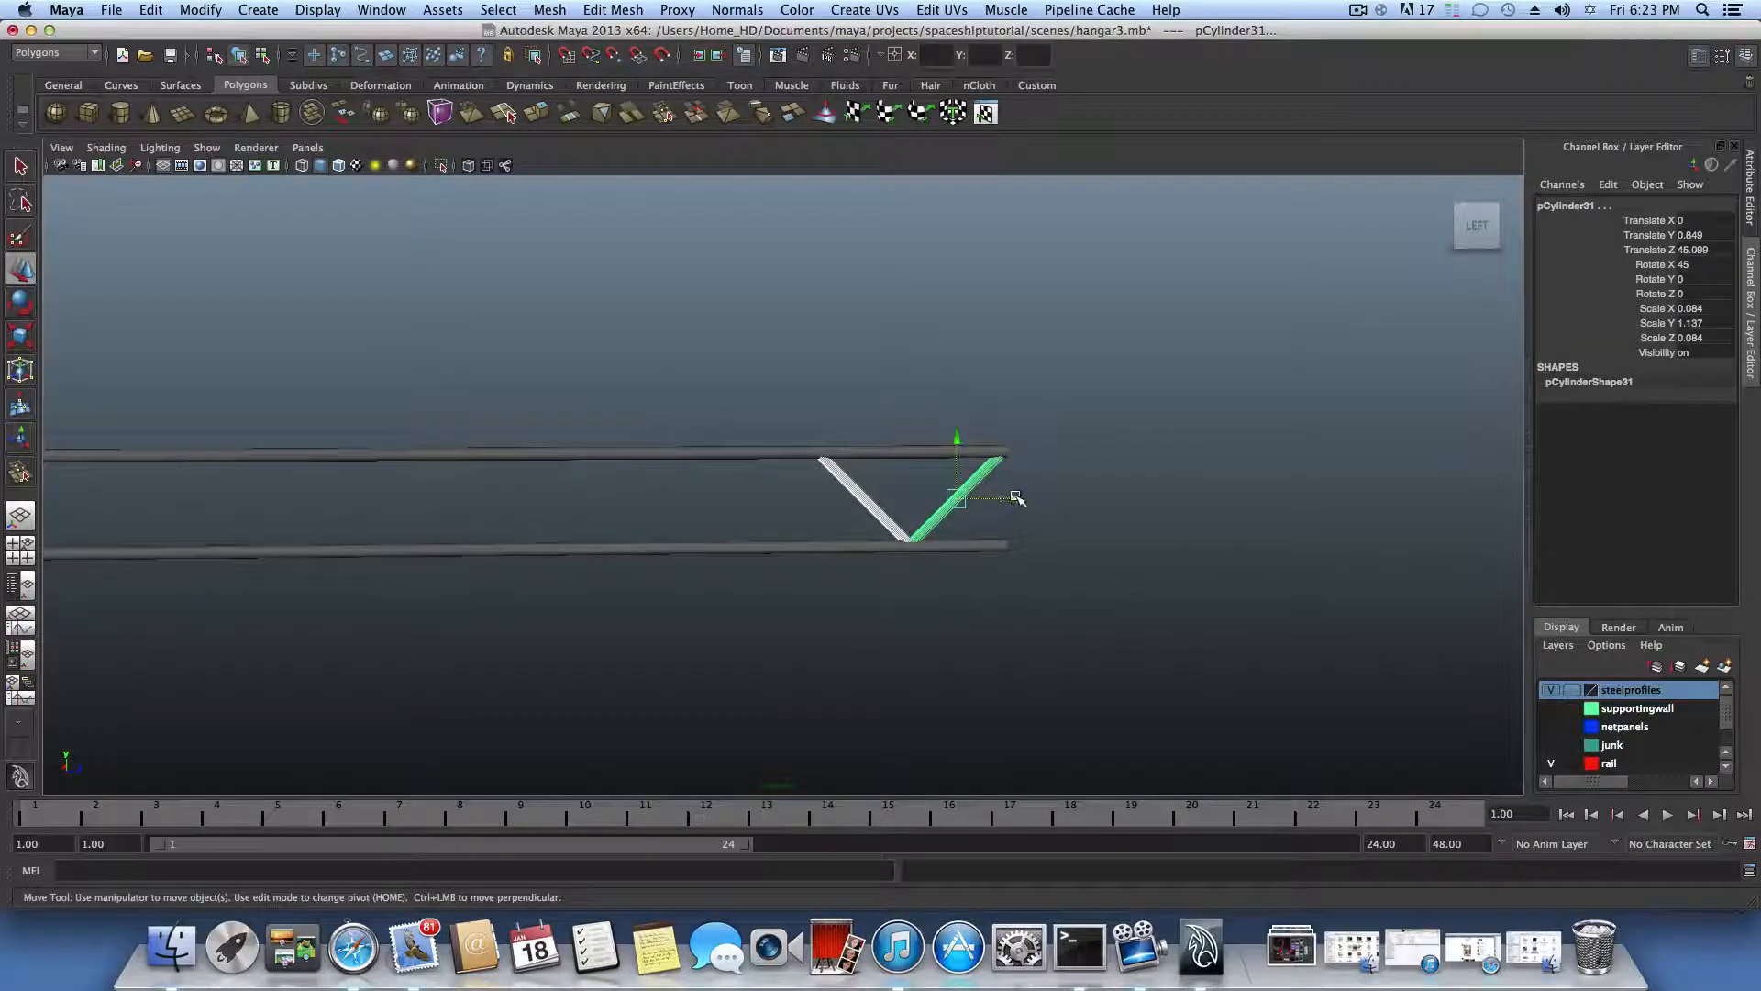
drag(1016, 498, 998, 491)
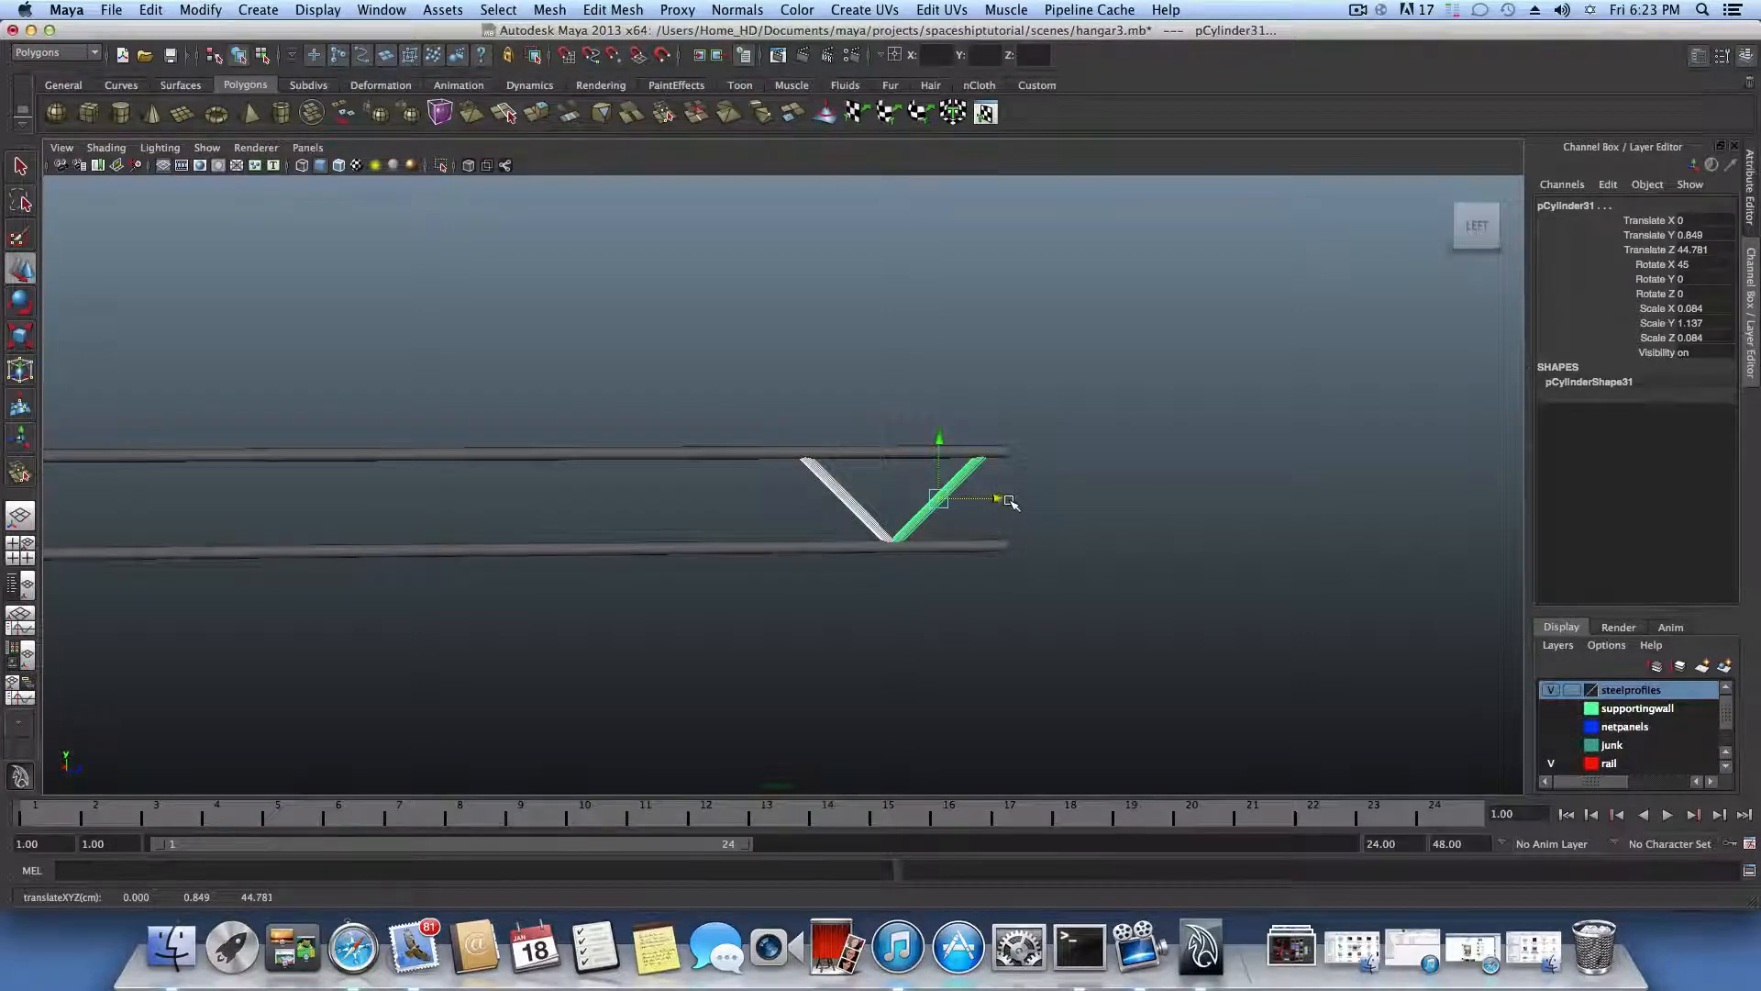
Step: Duplicate the V-shaped brace pair, move the copy to about Z 41.558, and repeat the offset copies to about Z 22.215
key(ctrl+d)
drag(1009, 501, 830, 498)
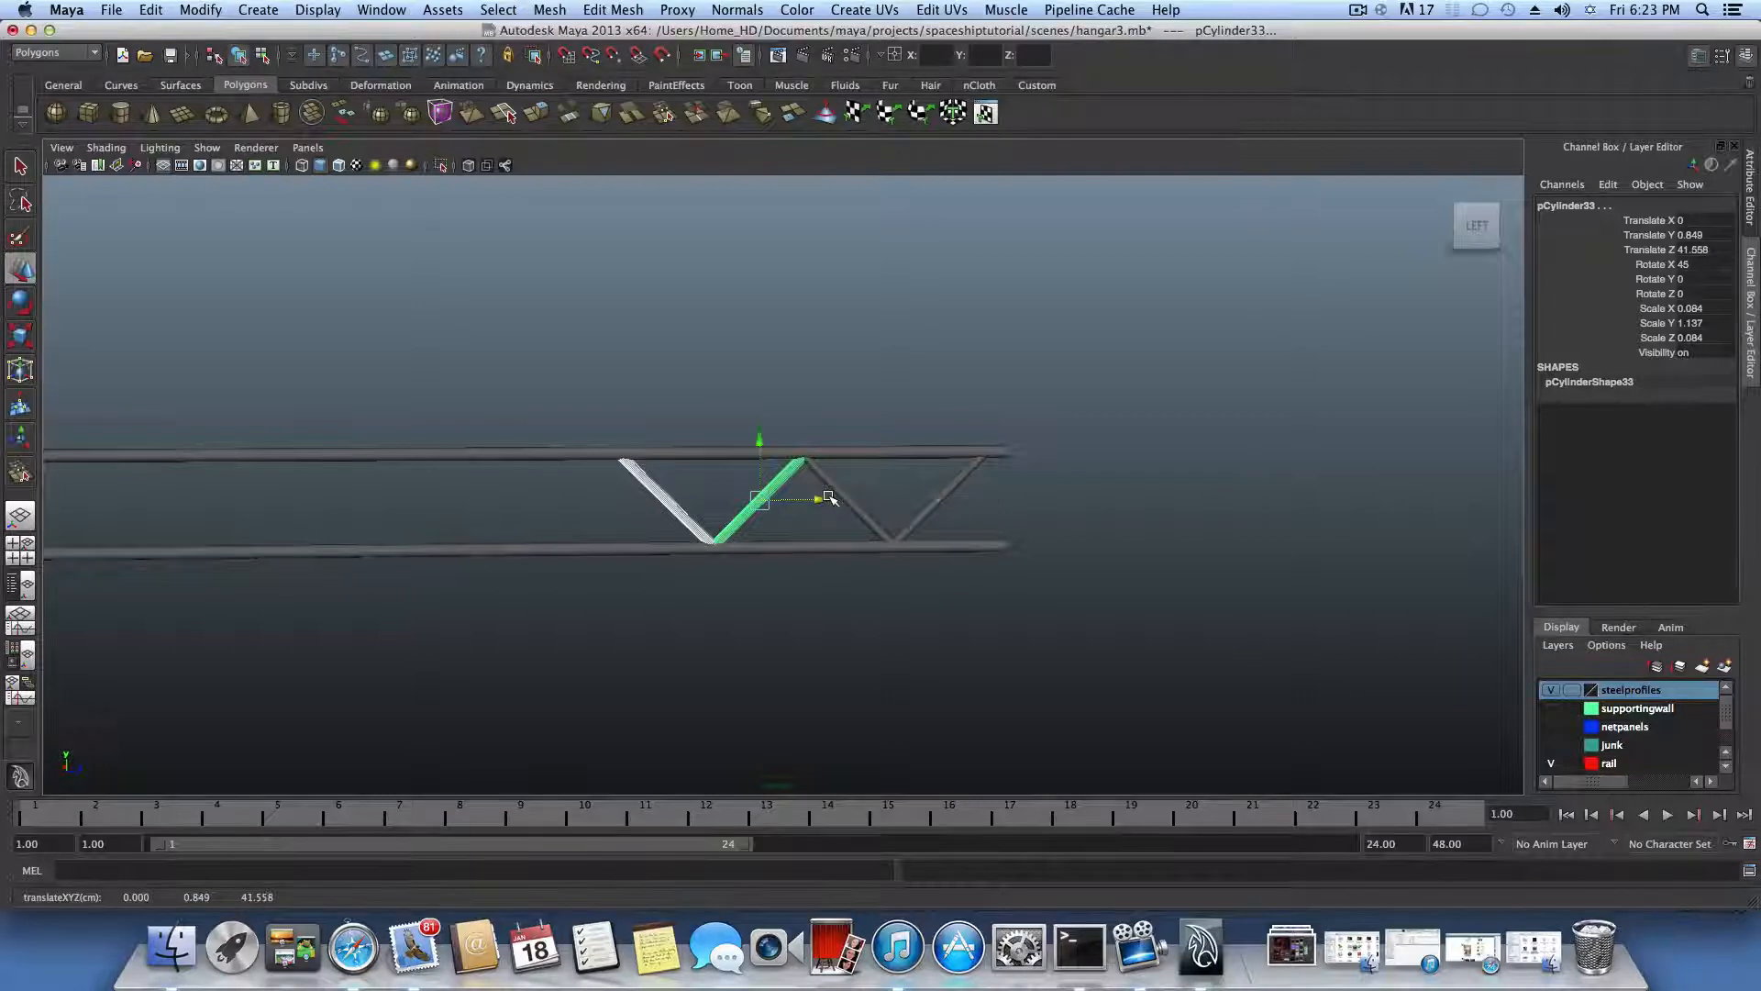
key(shift+d)
key(shift+d)
scroll(732, 503, down, 5)
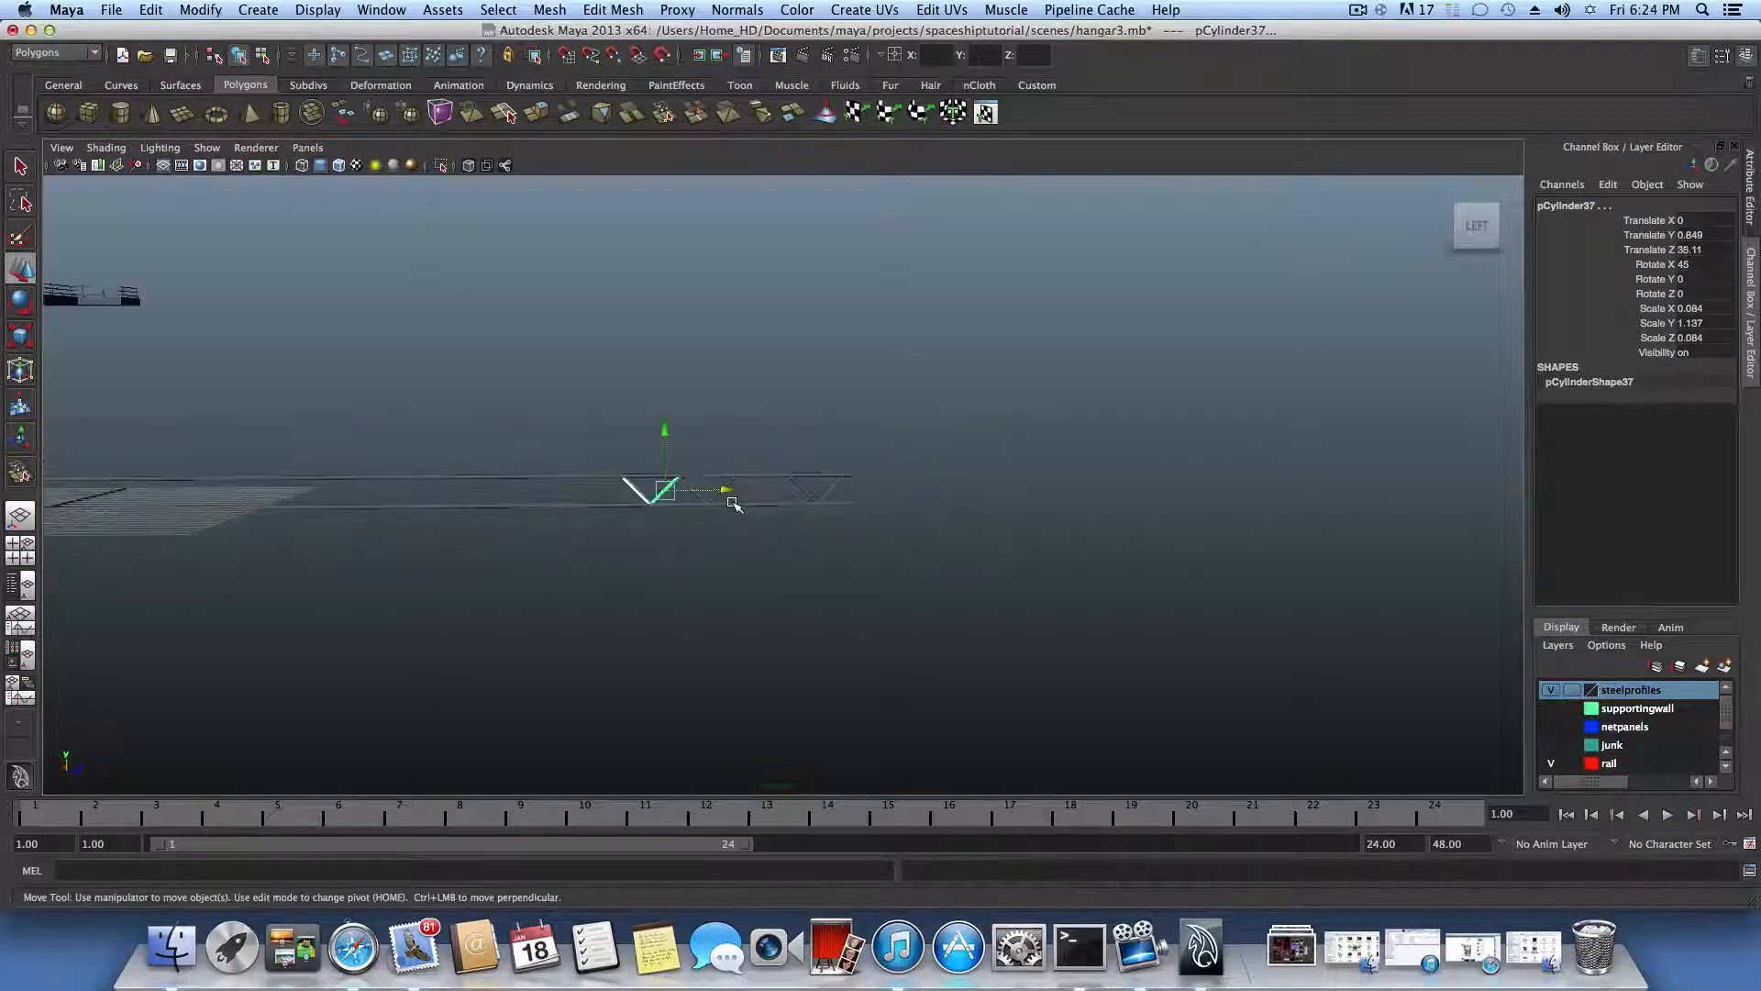
scroll(733, 503, up, 4)
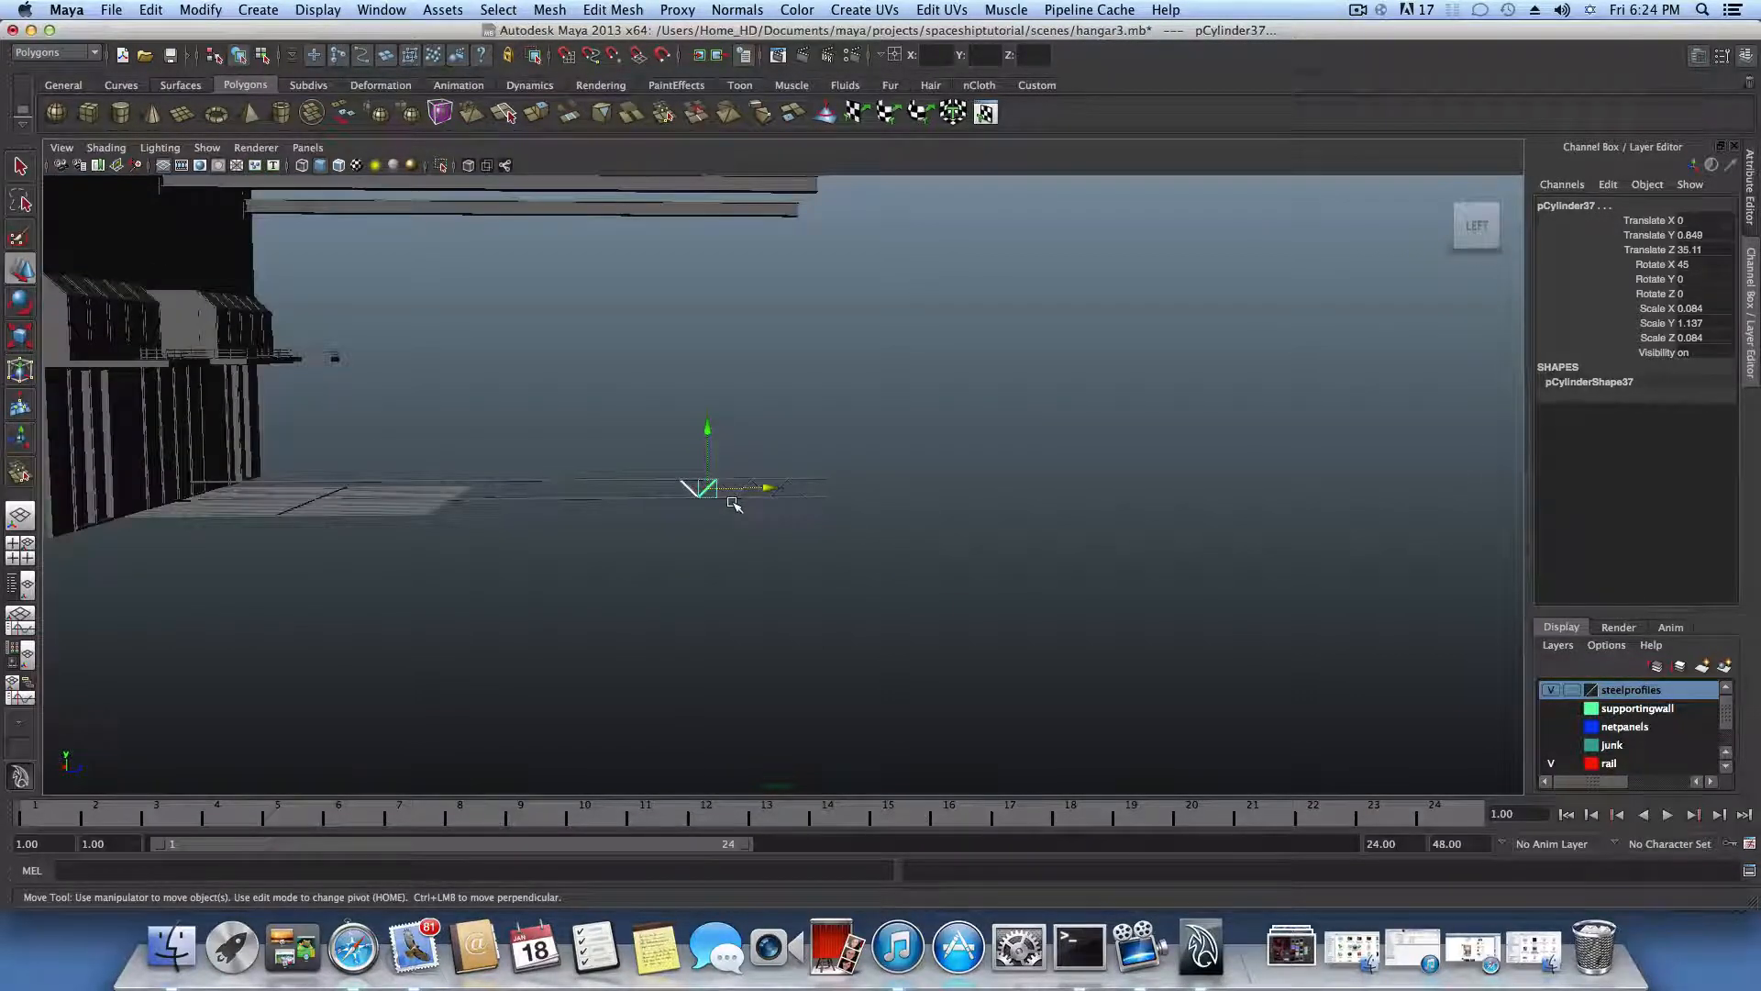
key(shift+d)
key(shift+d)
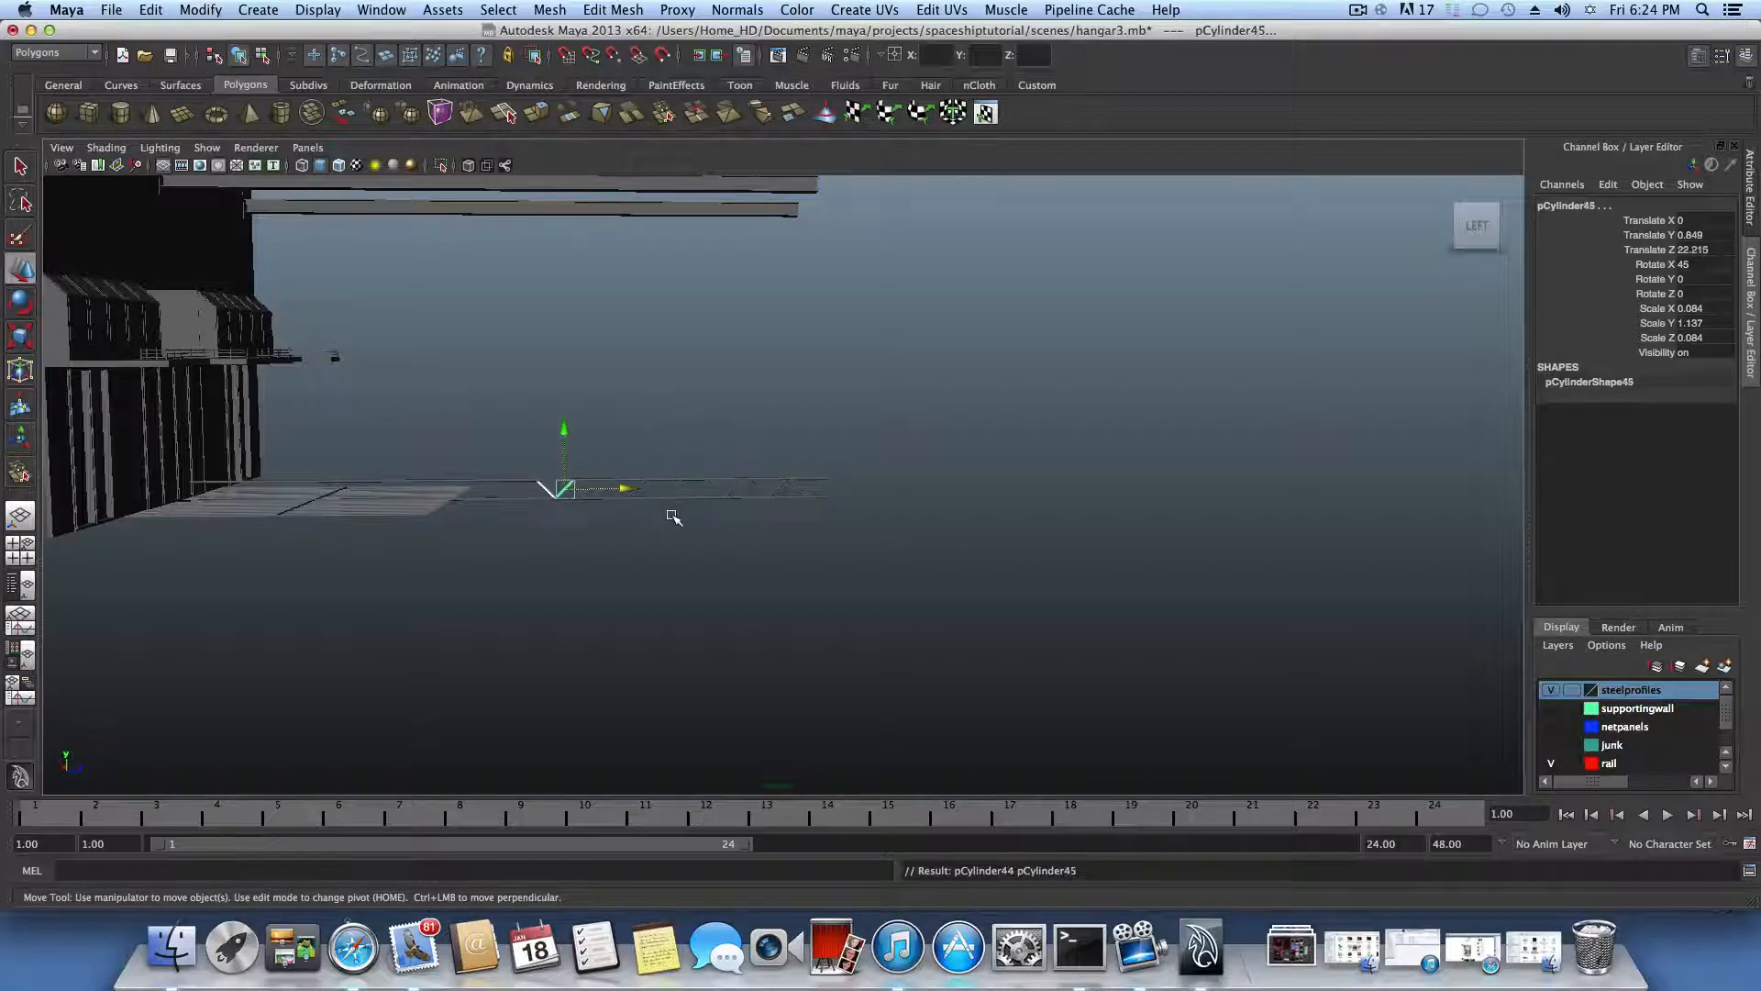
Step: Continue the repeated brace-pair copies along the long cylinders toward the hangar wall, to about Z -8.8
alt+middle_drag(672, 517, 982, 522)
alt+right_drag(982, 523, 1198, 590)
alt+middle_drag(1199, 590, 1037, 584)
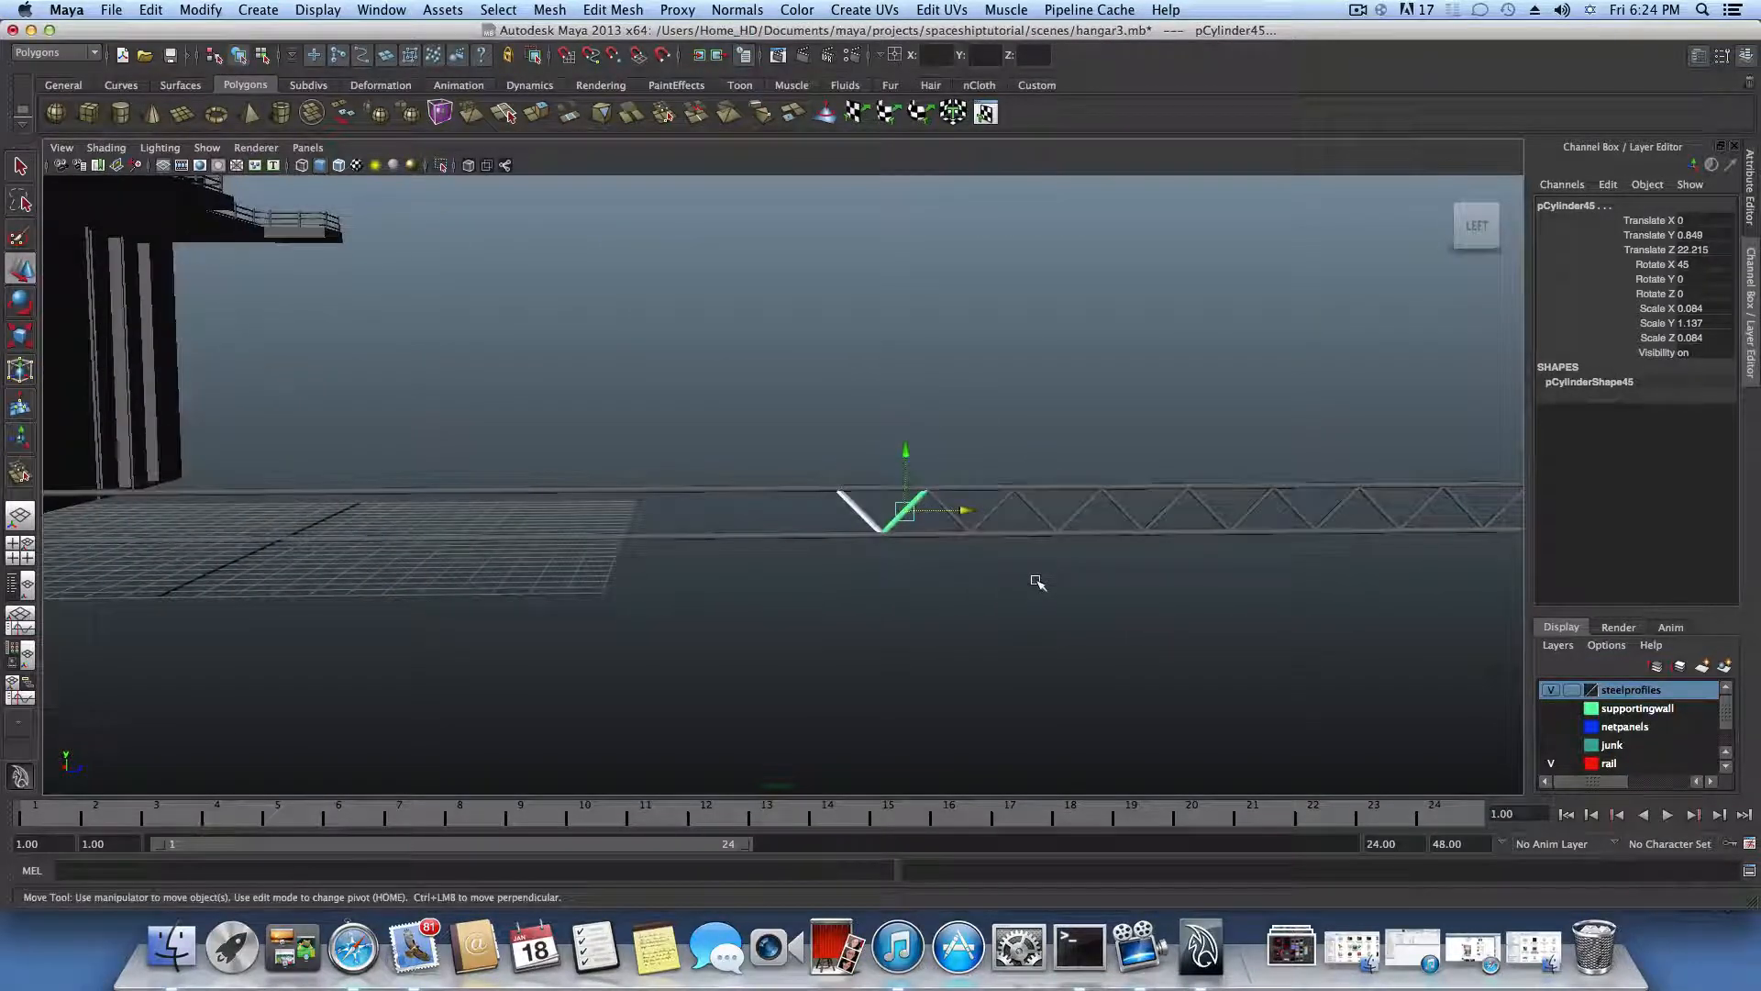
key(shift+d)
key(shift+d)
key(shift+d)
key(shift+d)
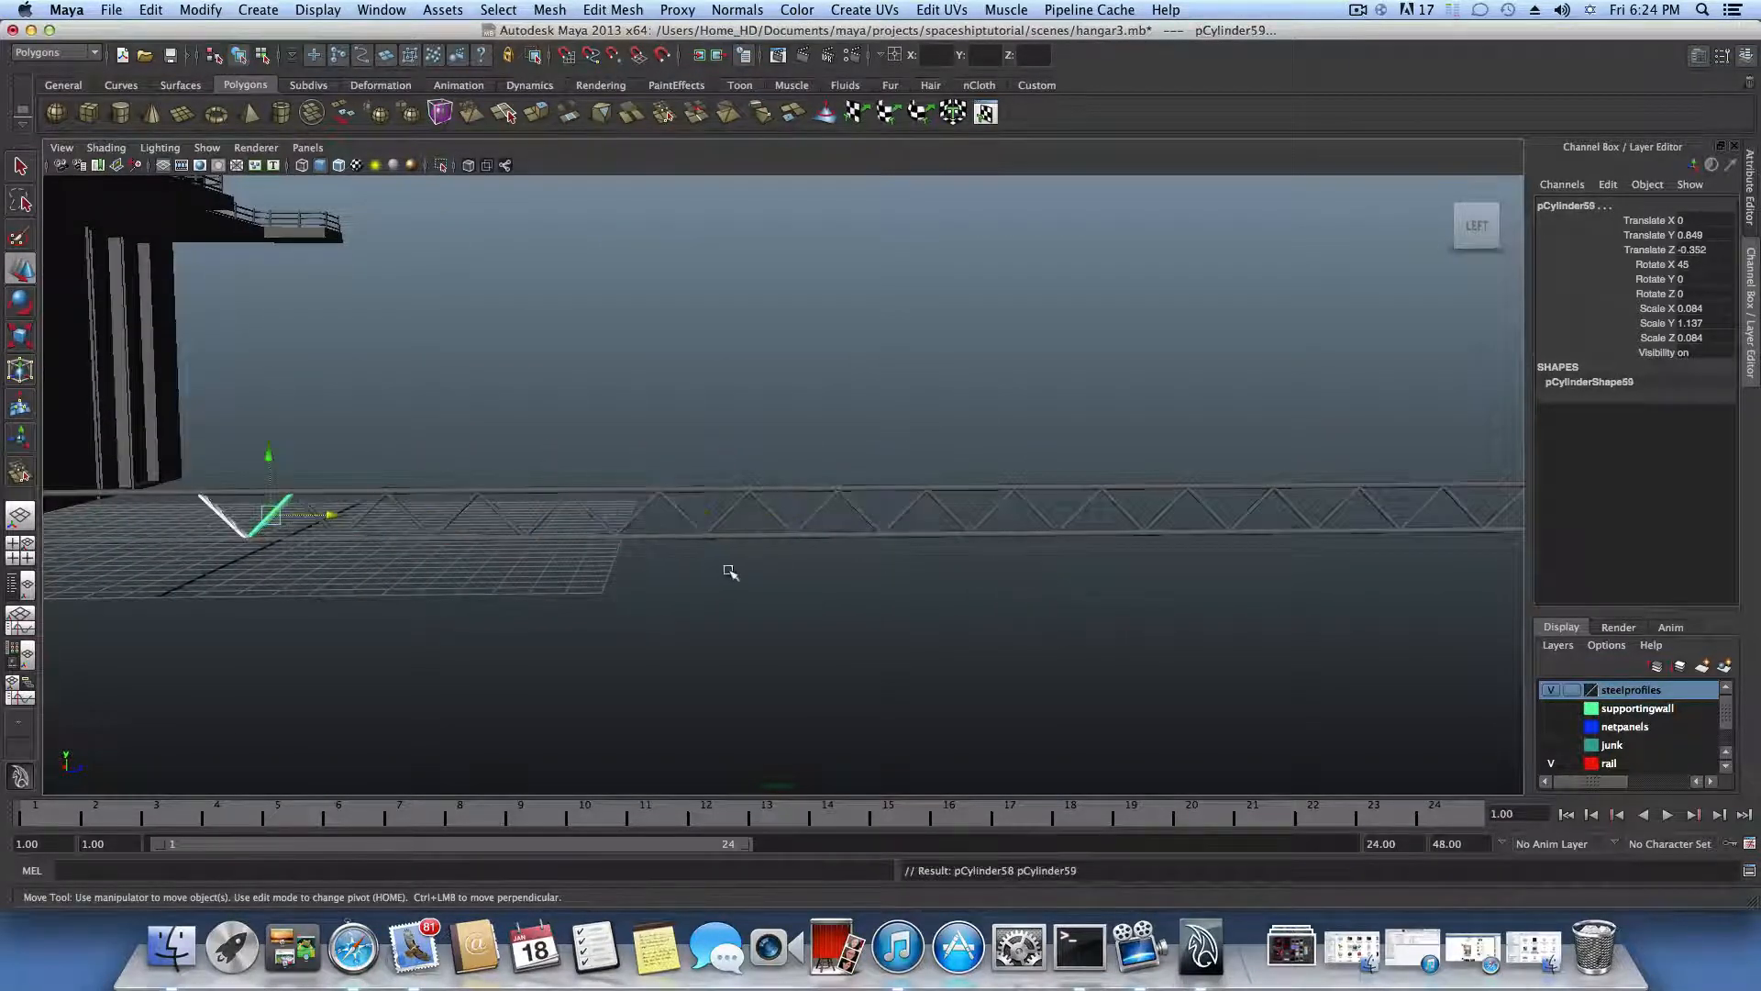
alt+right_drag(728, 574, 1122, 614)
alt+drag(1121, 614, 708, 576)
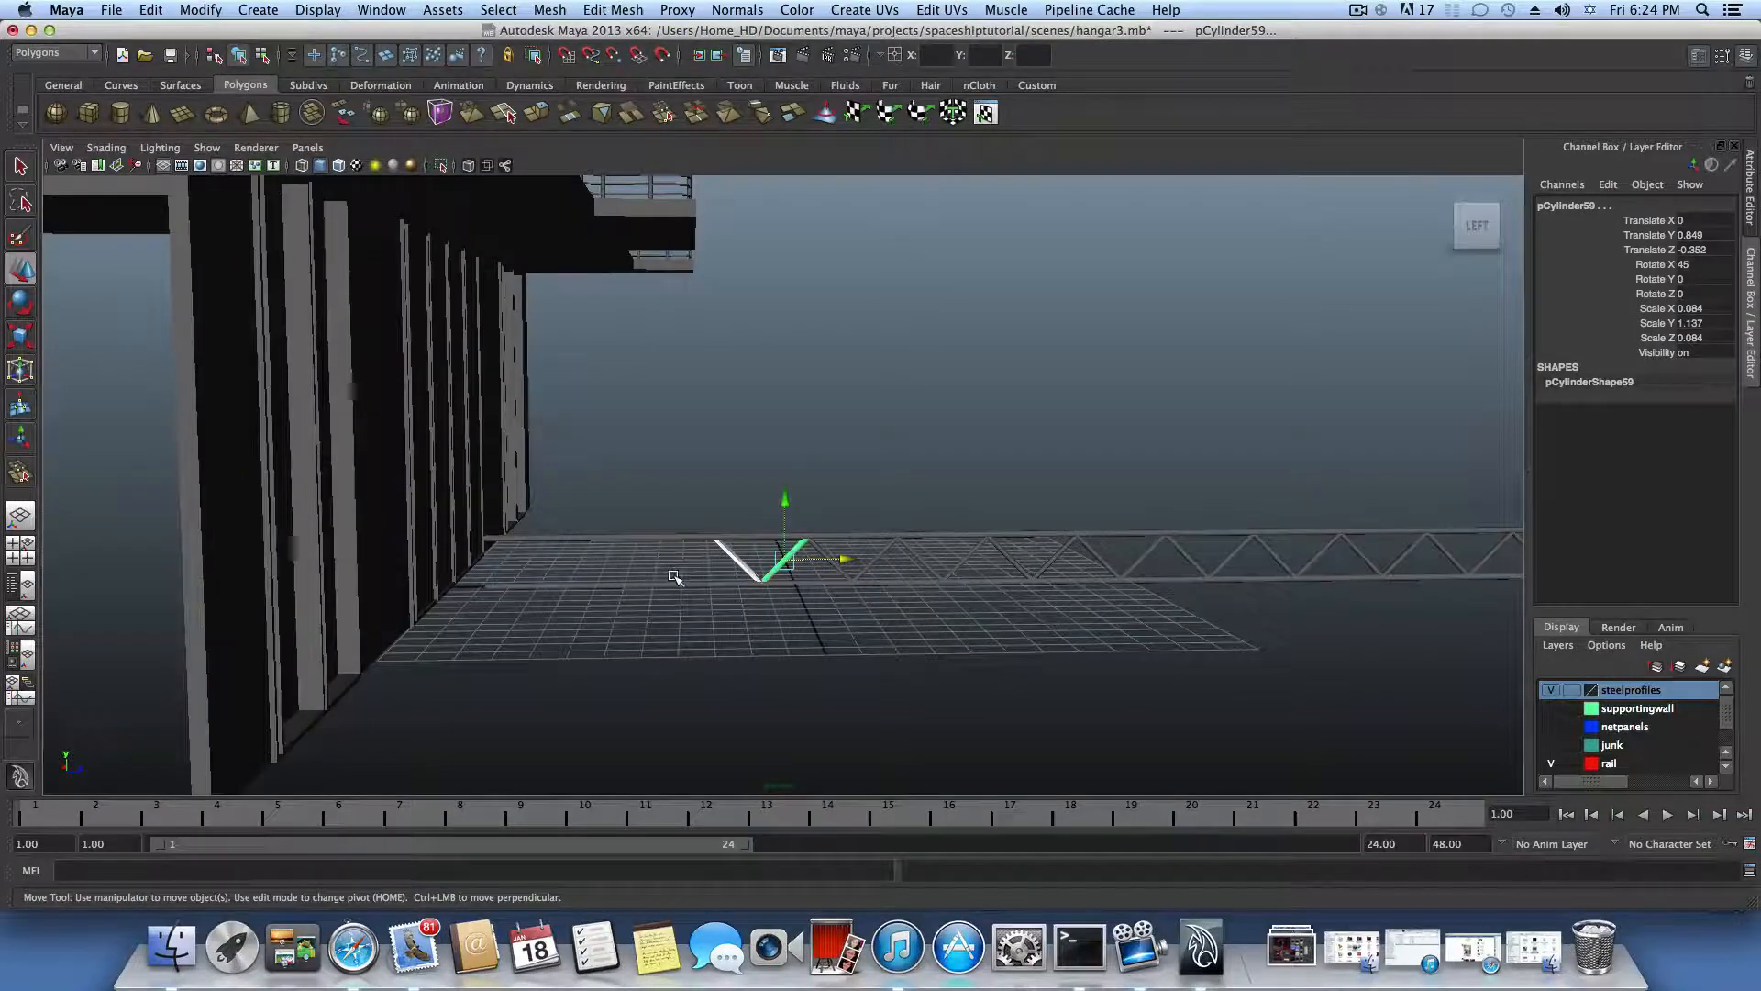
key(shift+d)
key(shift+d)
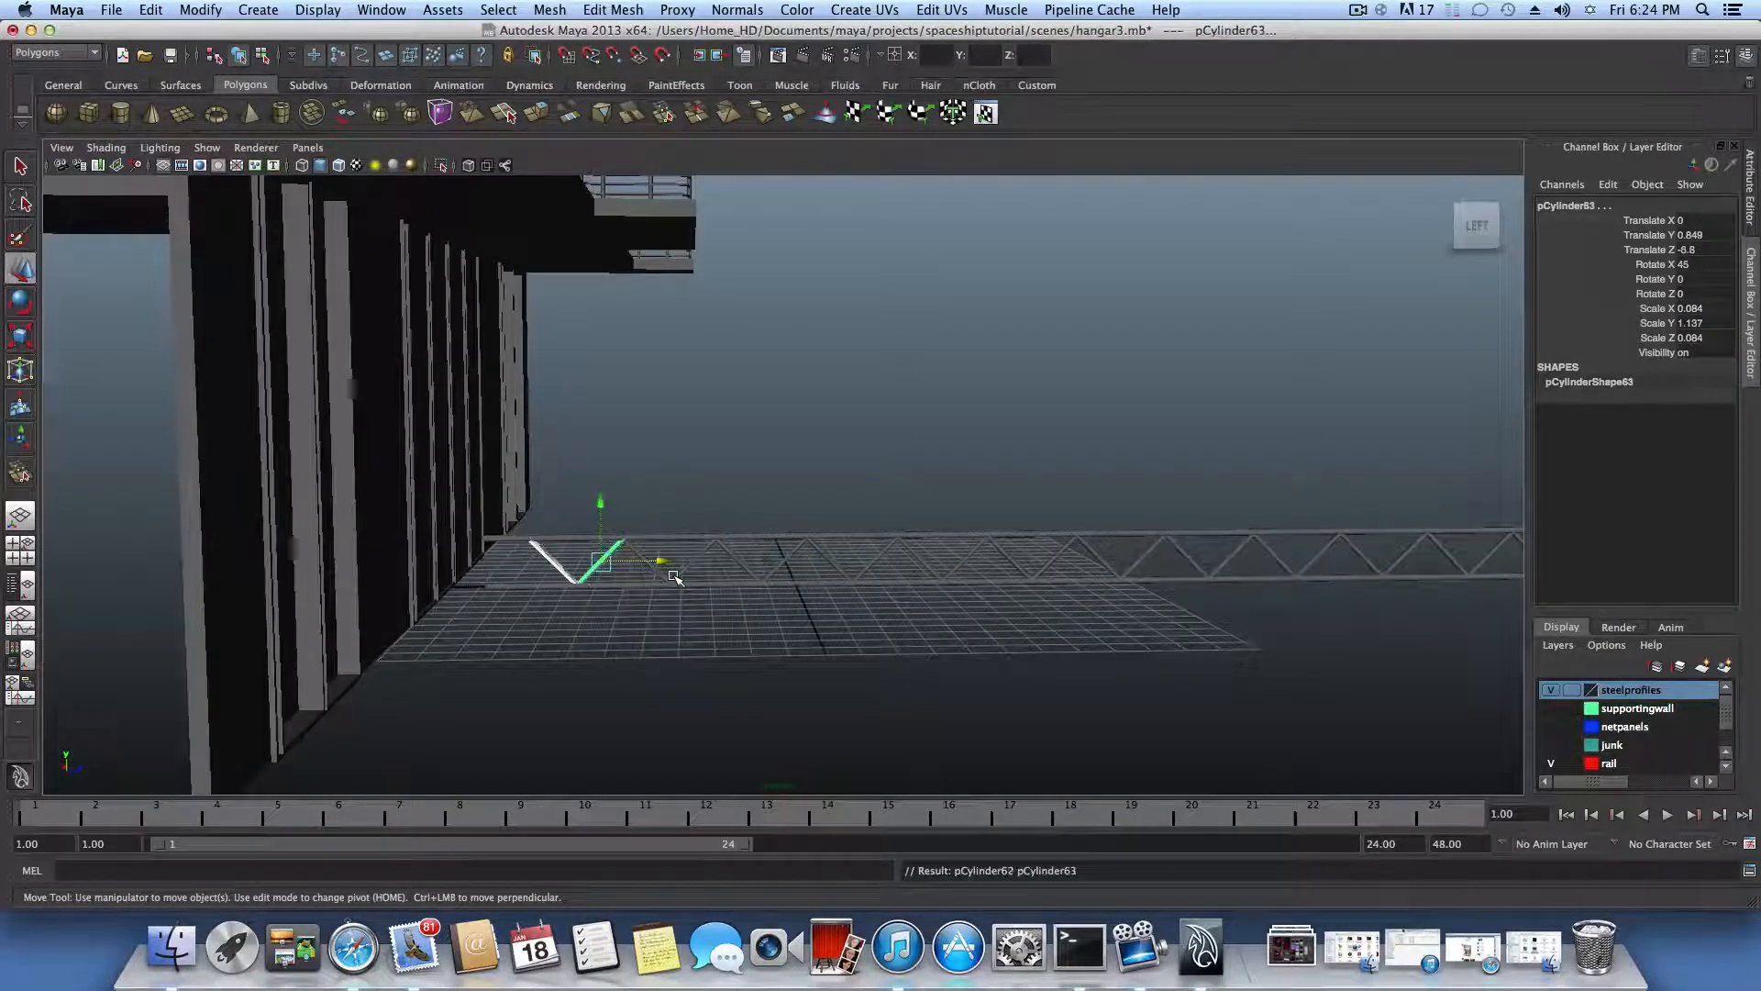
Step: Shorten both long cylinders by moving their wall-side end vertices to about Z -10.082, just beyond the last brace
alt+middle_drag(675, 576, 864, 545)
click(713, 503)
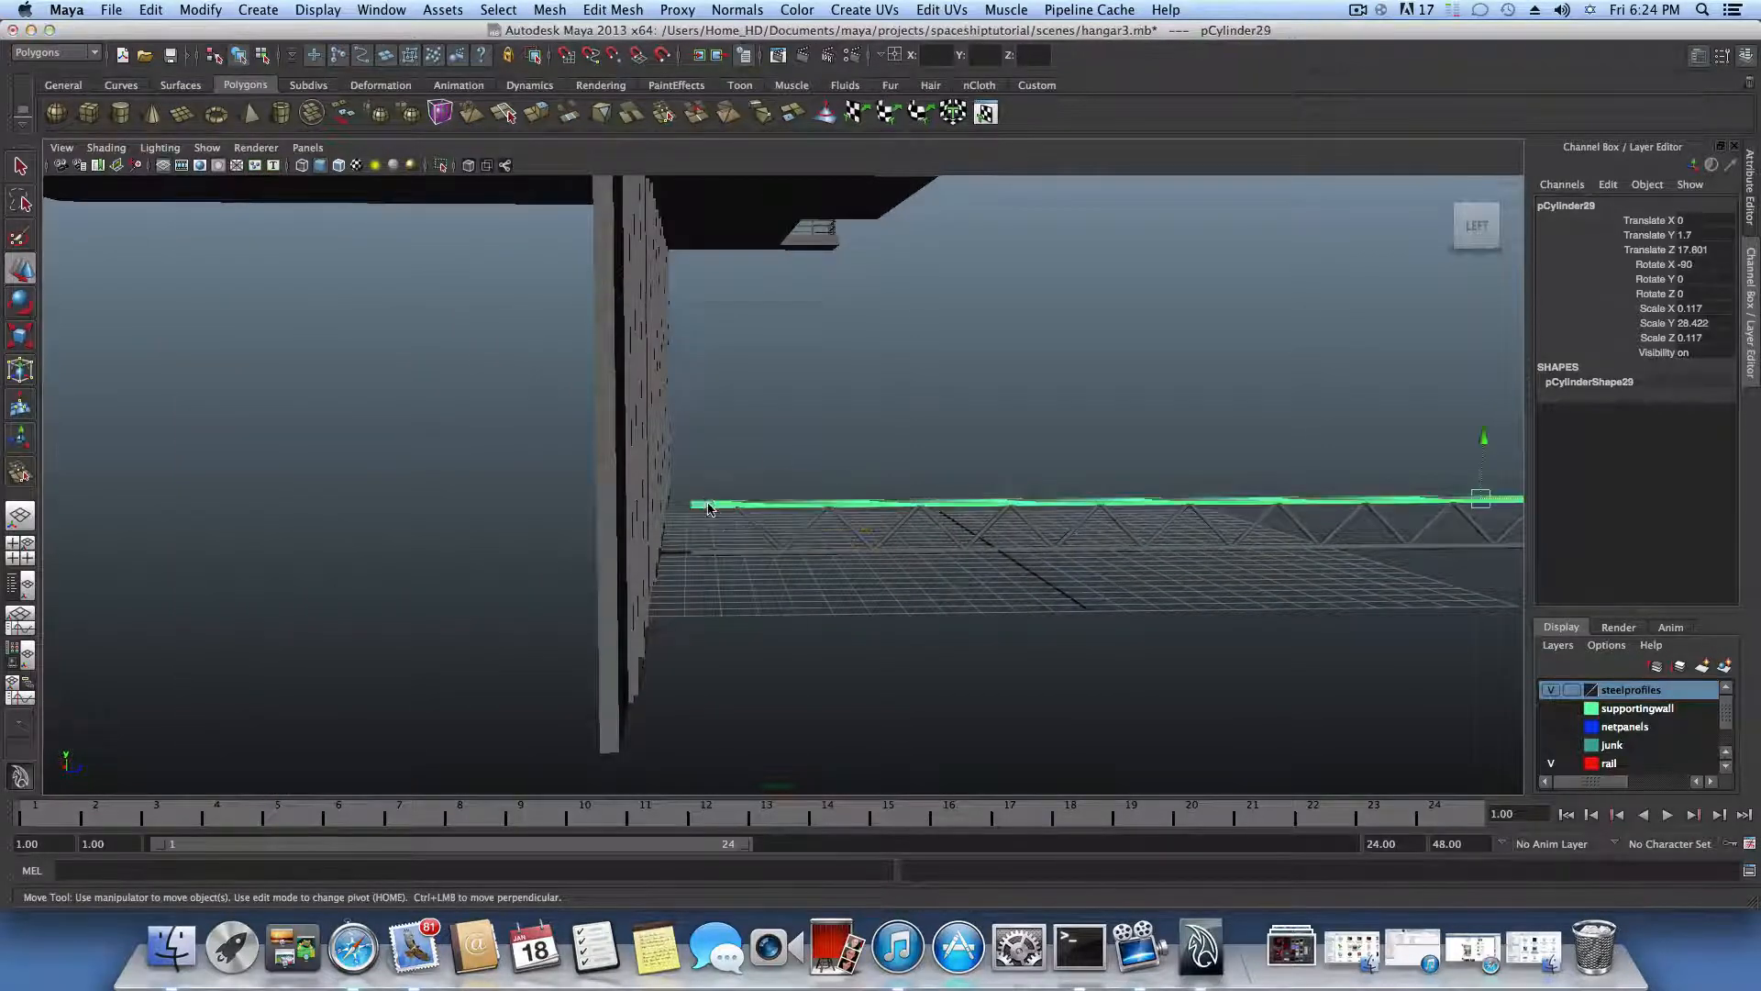
right_drag(712, 504, 677, 498)
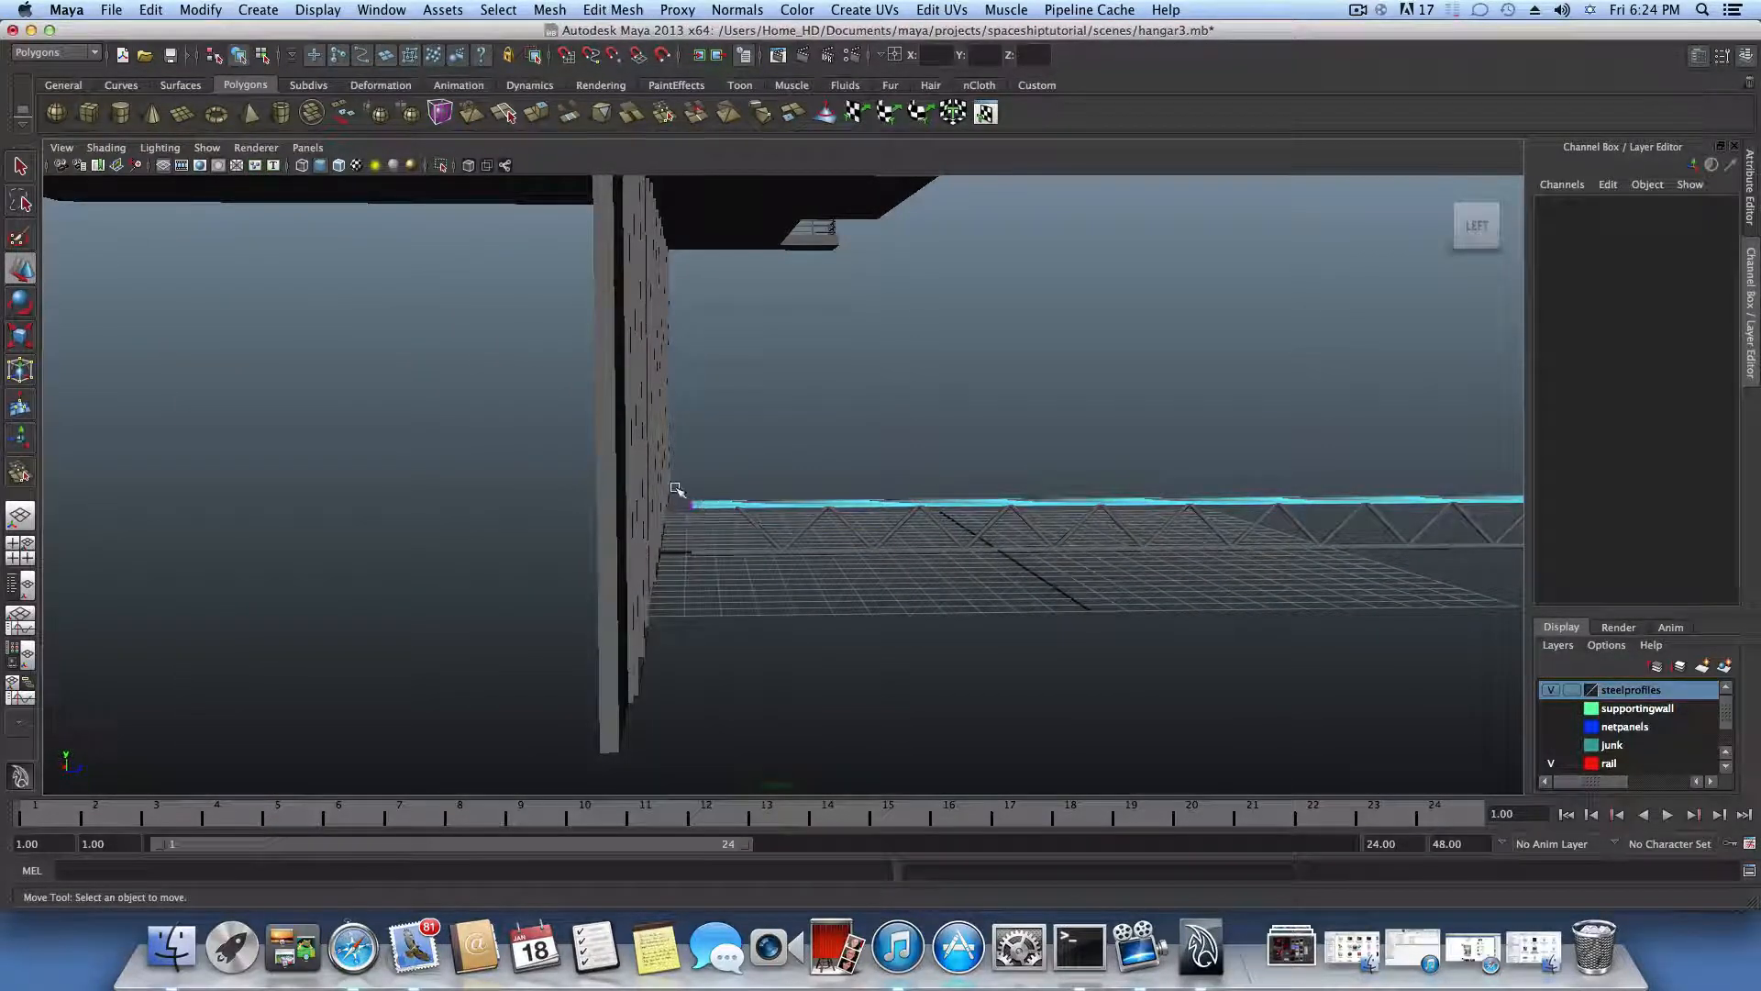
right_drag(706, 506, 642, 508)
right_drag(717, 553, 671, 553)
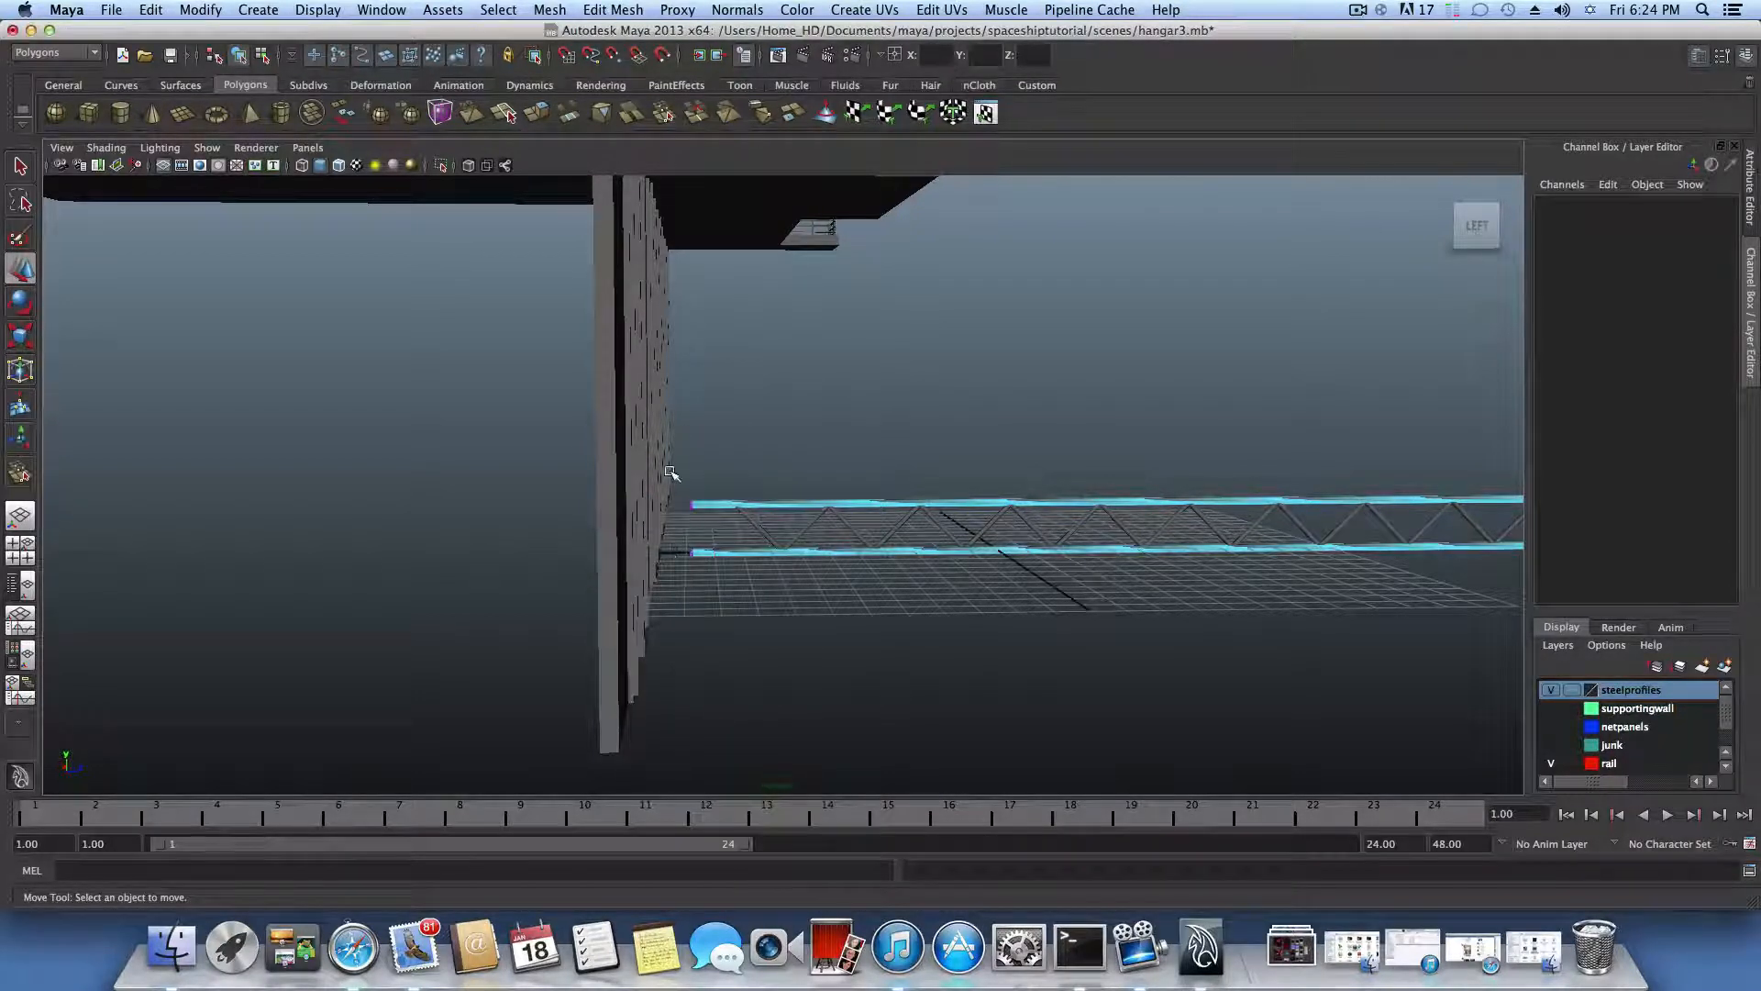
drag(684, 485, 731, 578)
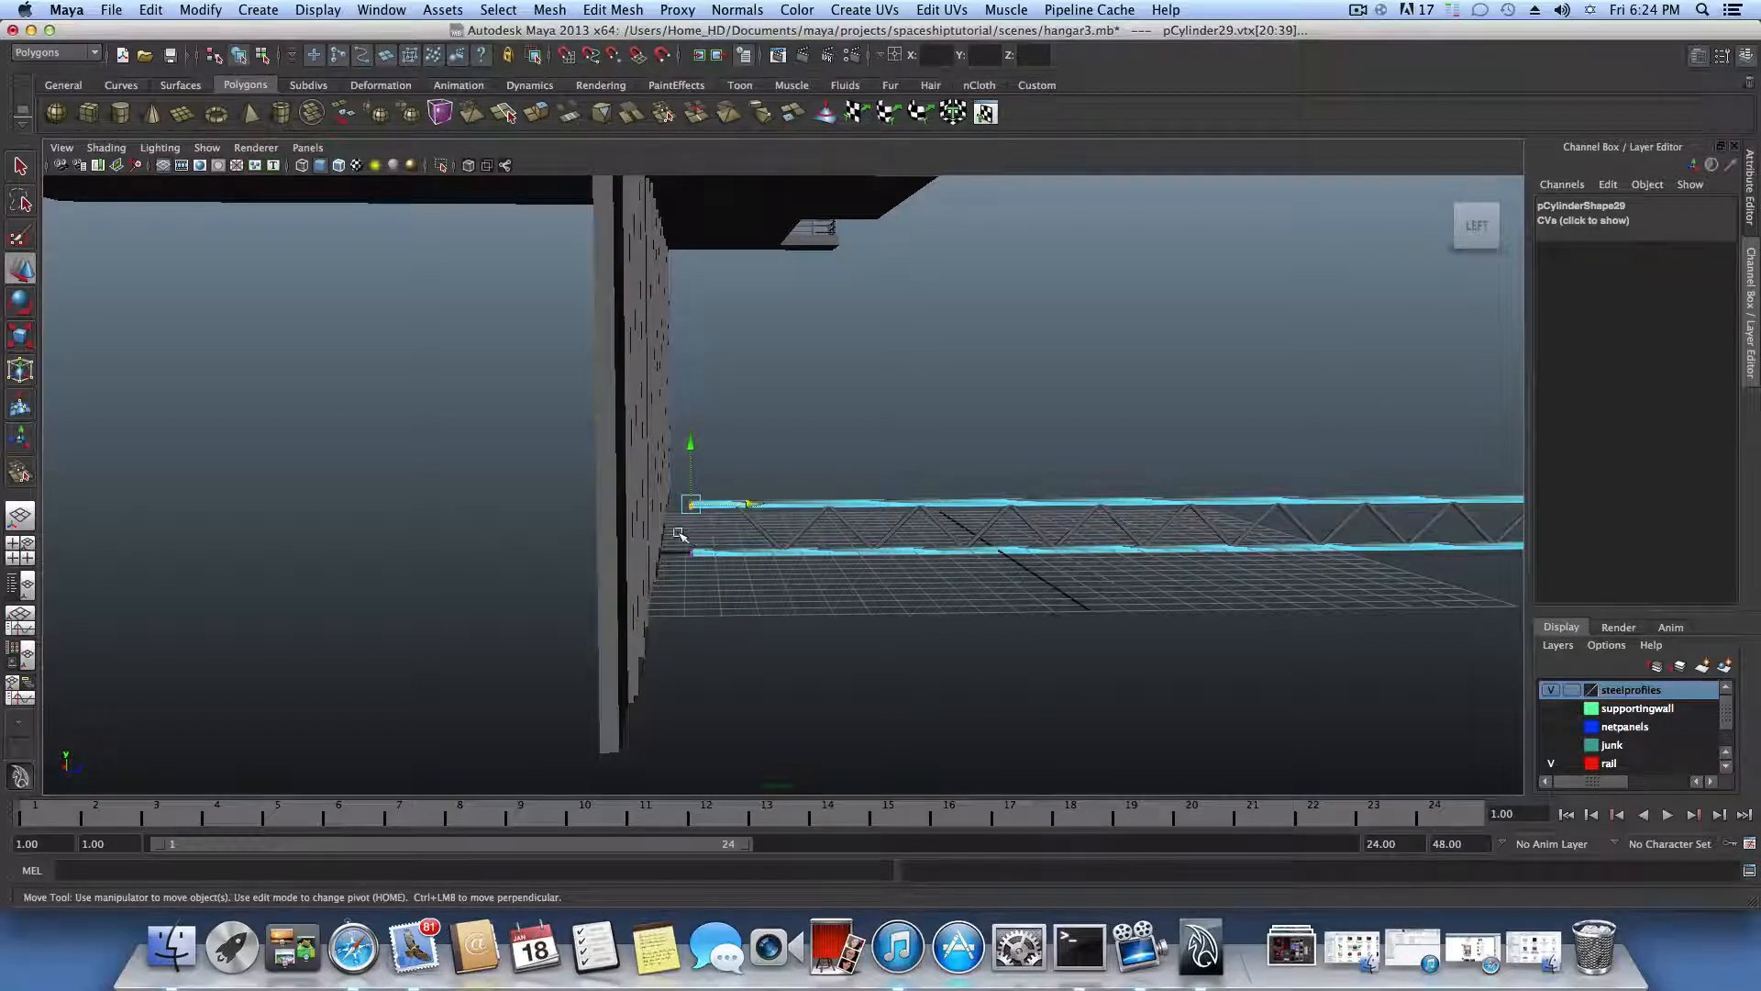
drag(677, 519, 772, 531)
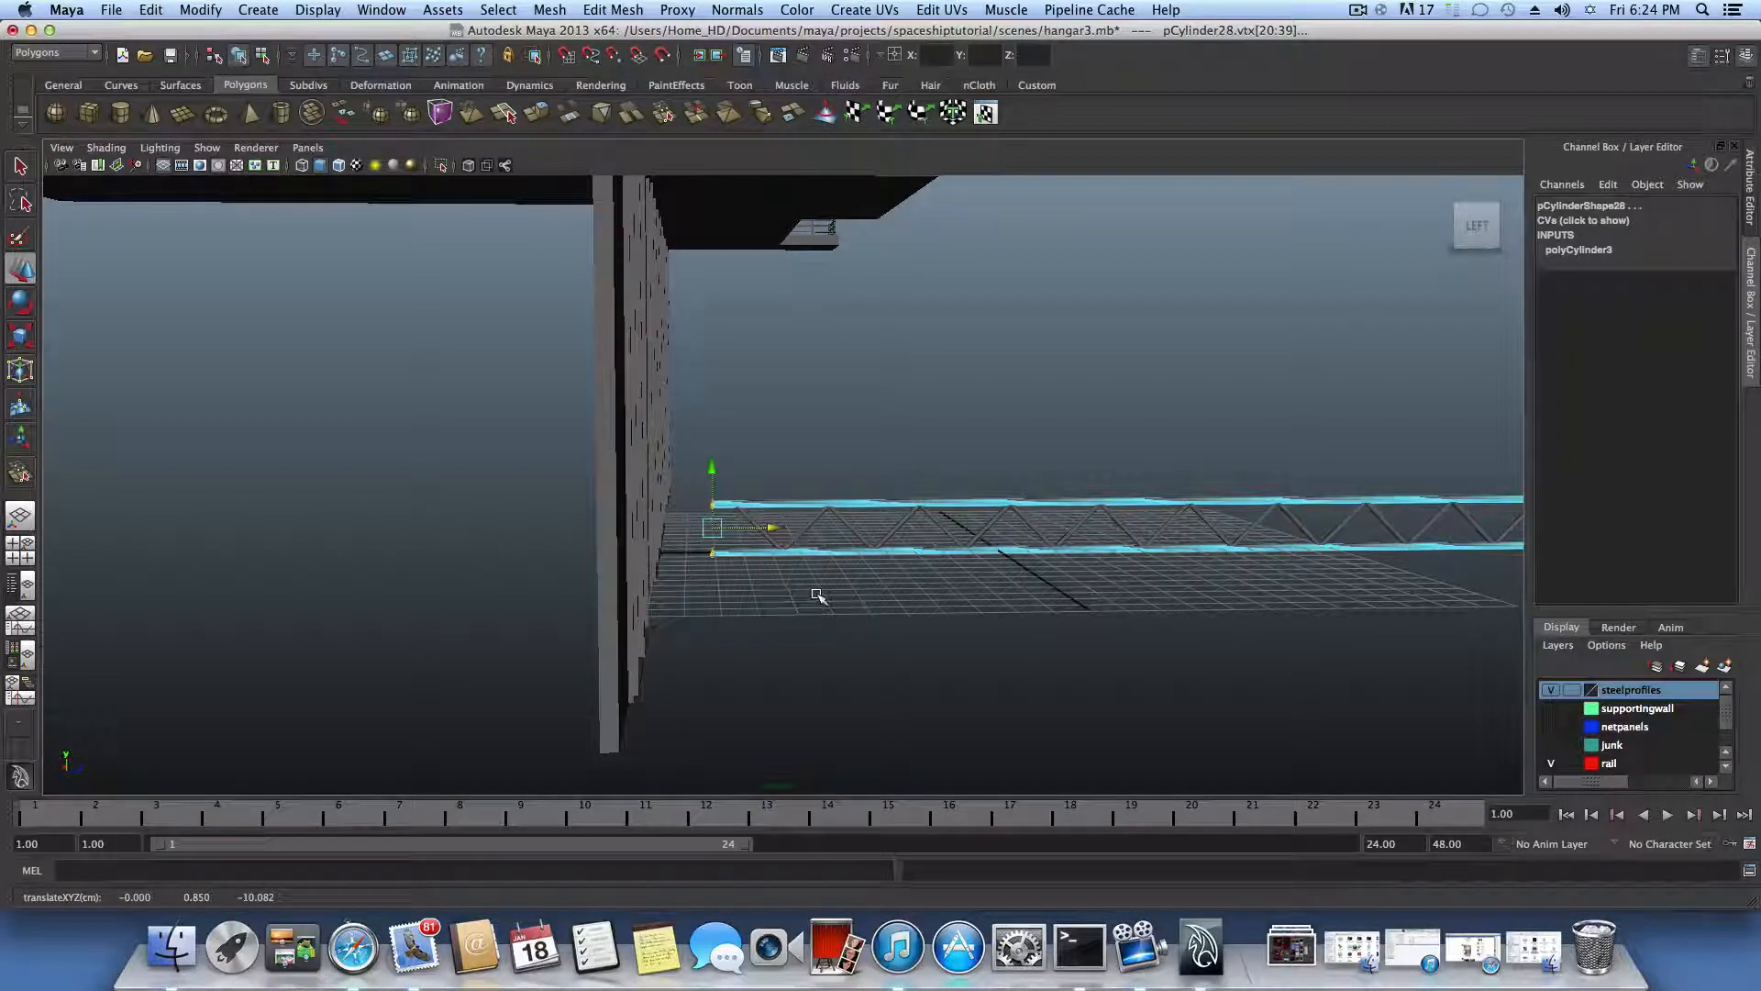
key(F8)
Step: Duplicate the outermost diagonal brace at the truss's far end and rotate the copy upright to 0 degrees about X
alt+drag(818, 597, 938, 619)
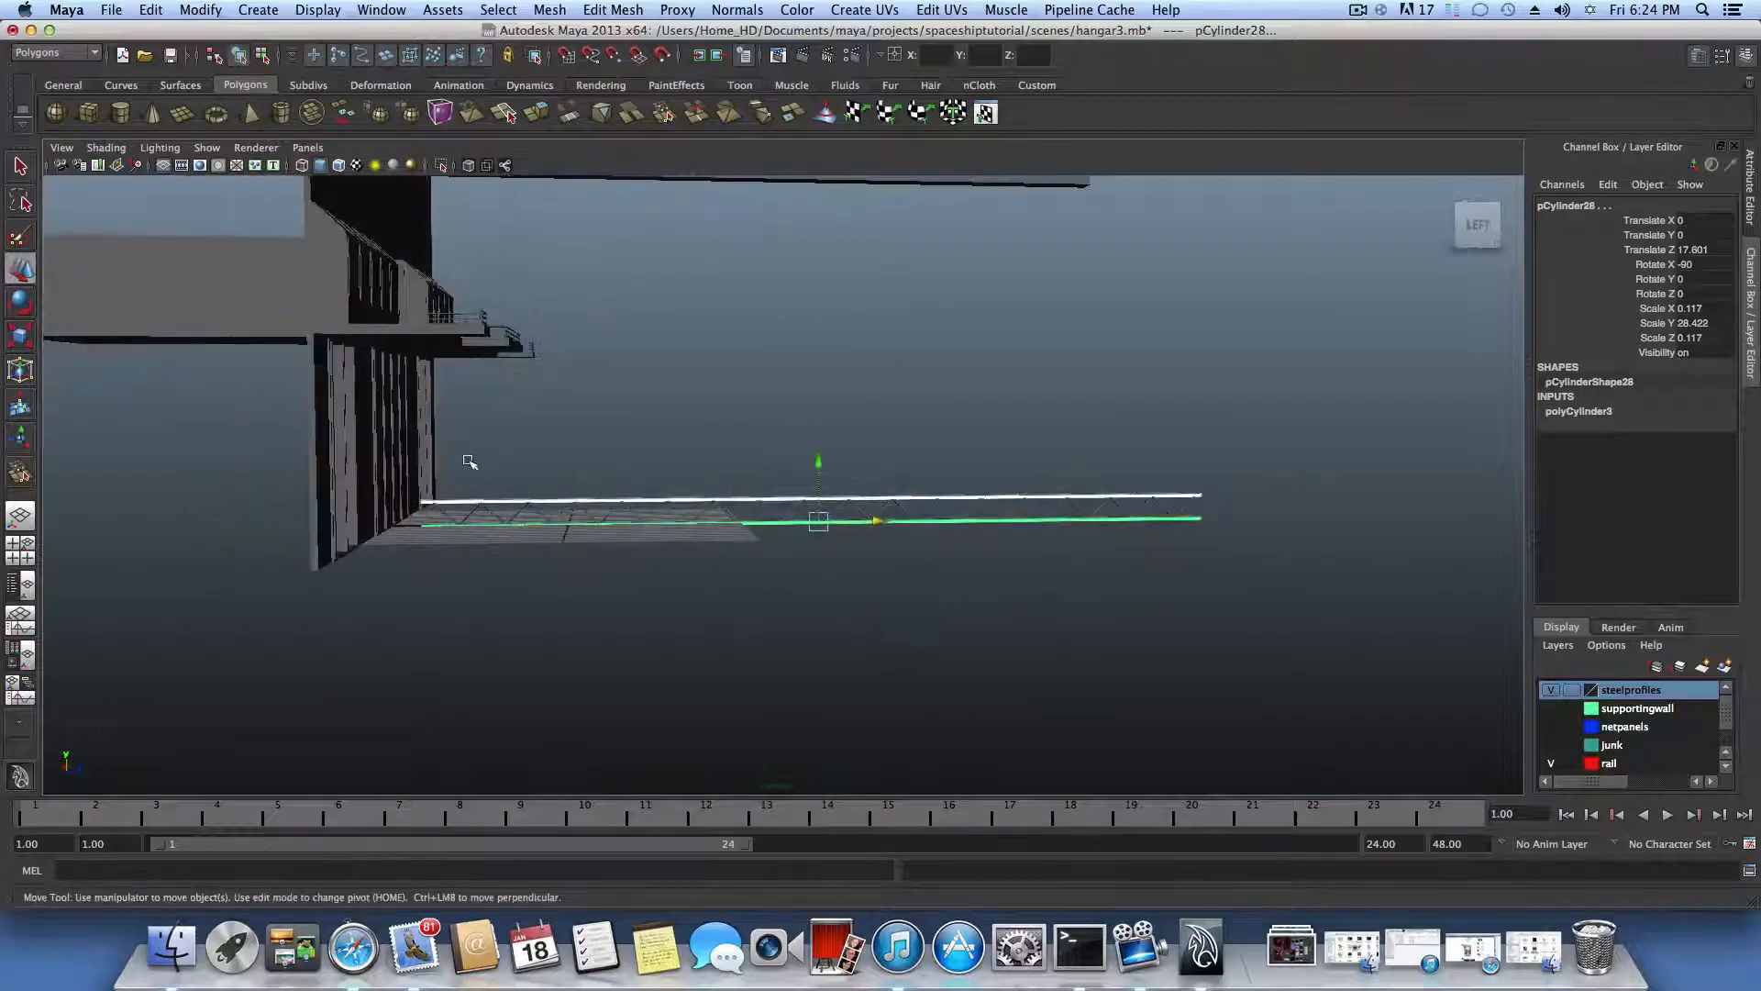
alt+drag(469, 461, 824, 667)
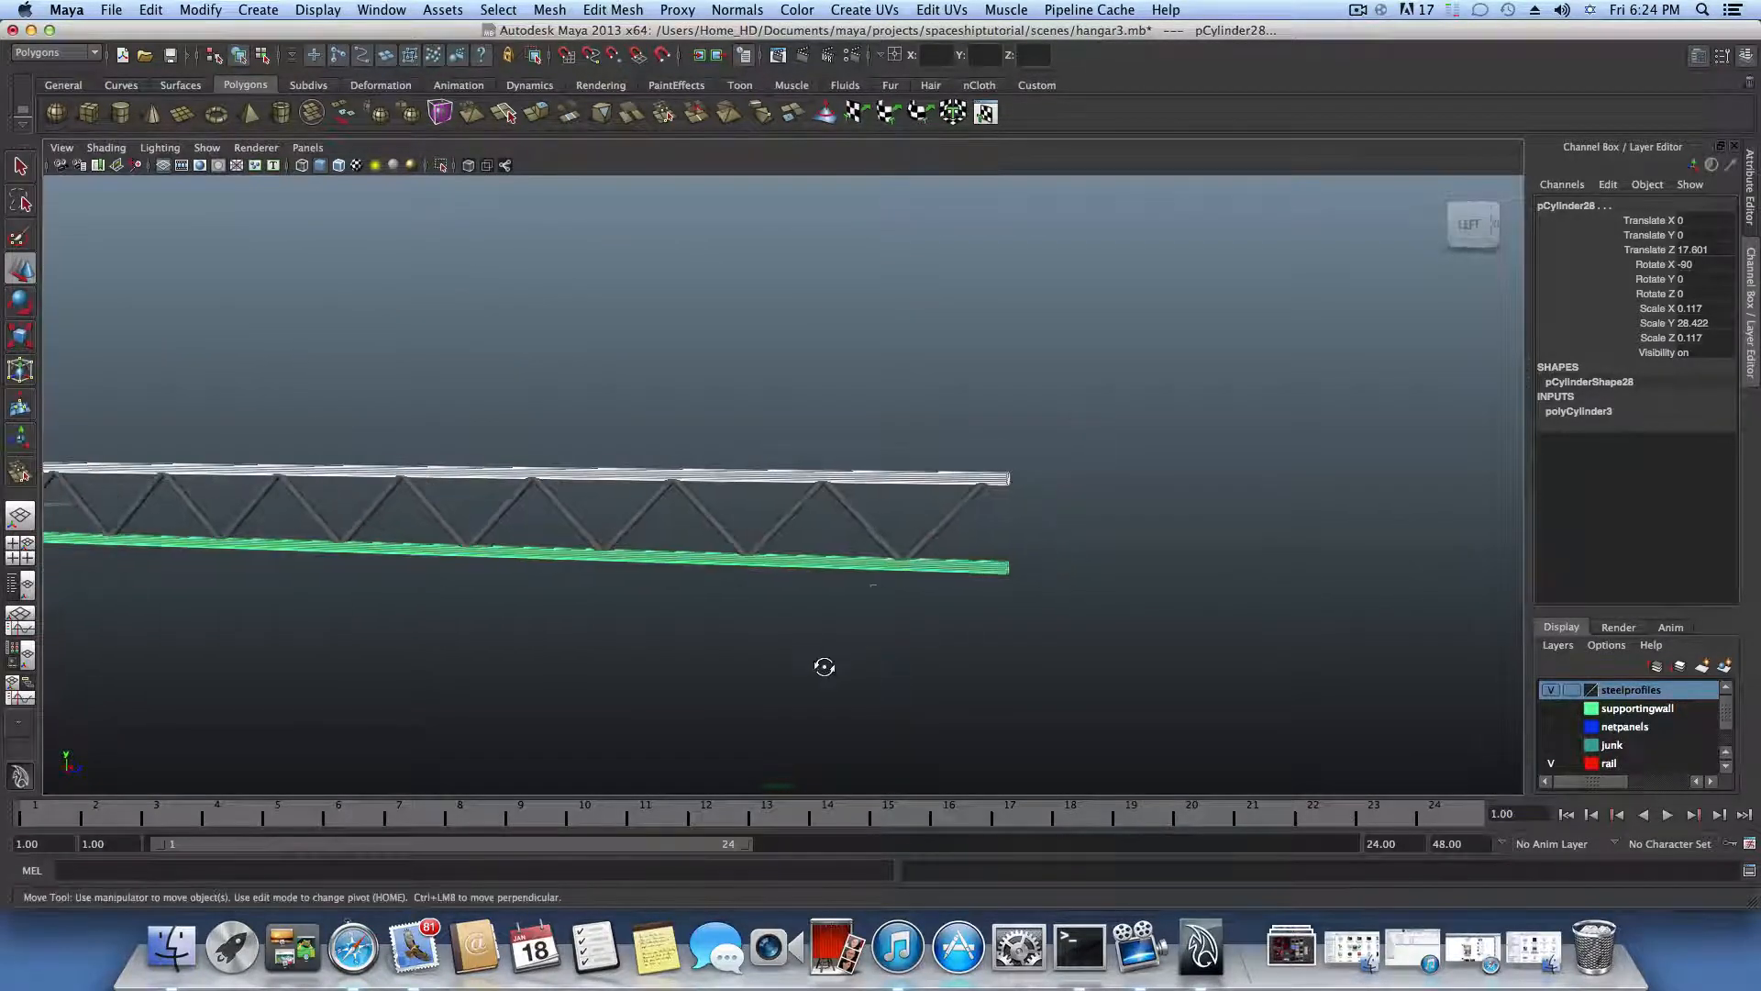
click(935, 531)
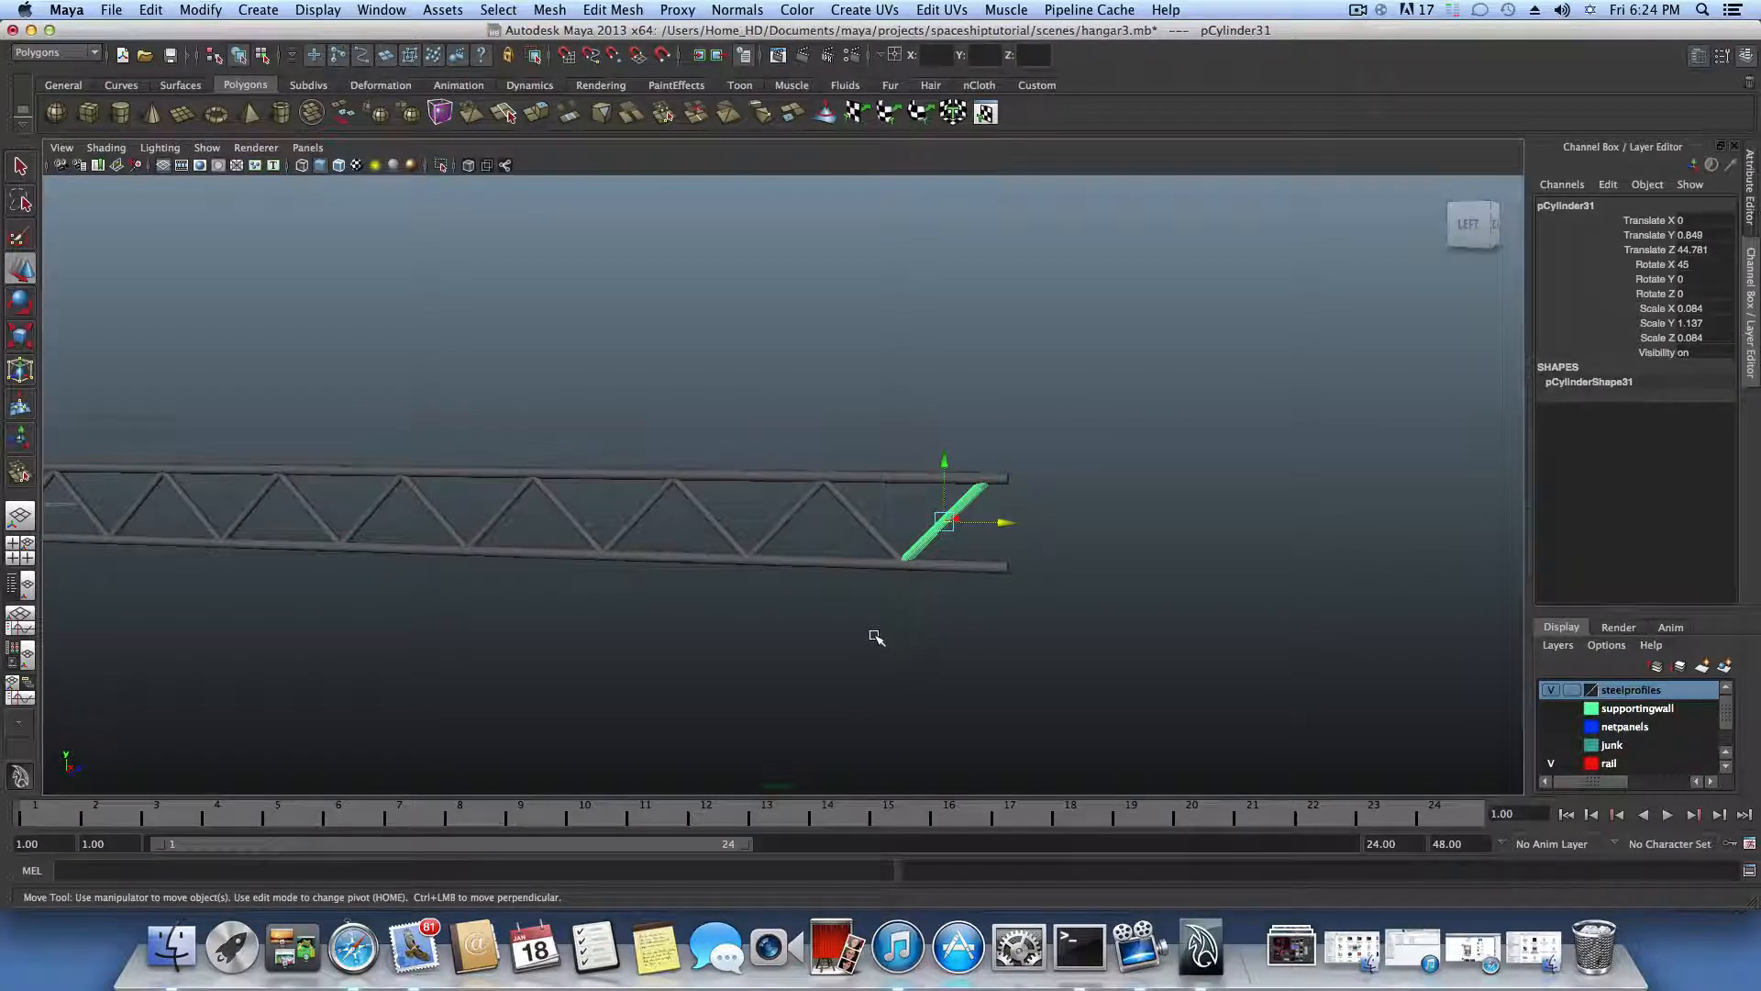
key(ctrl+d)
key(e)
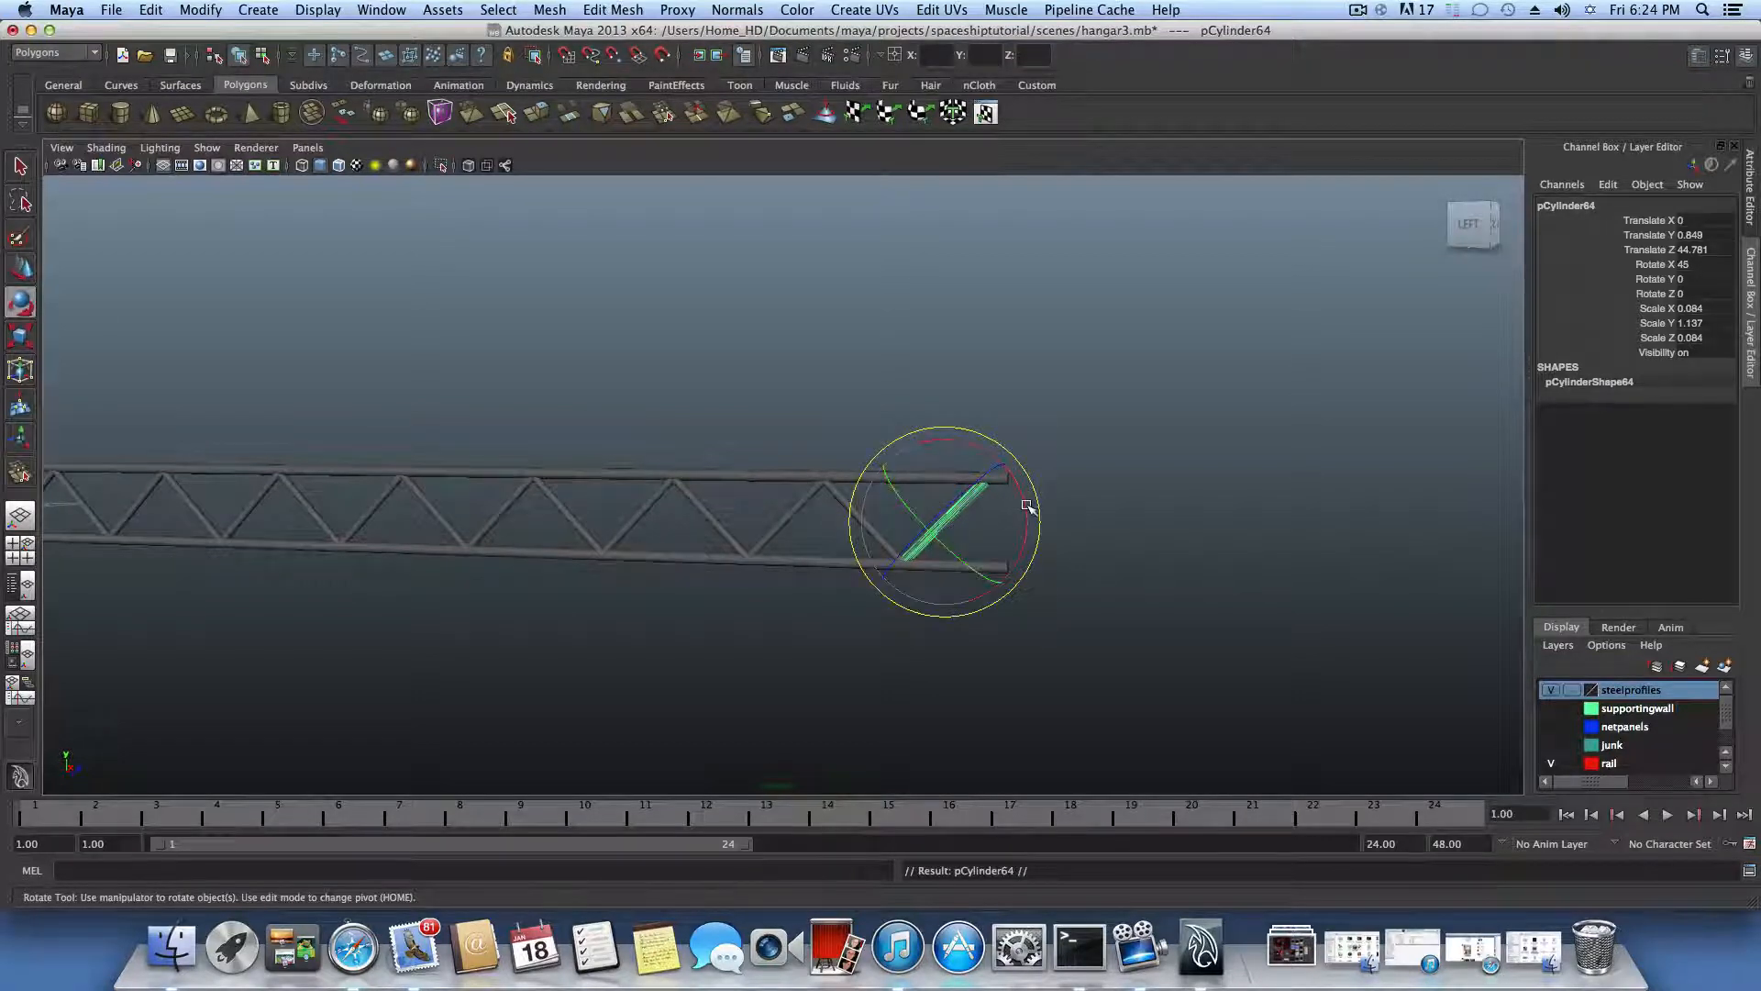
drag(1024, 507, 865, 545)
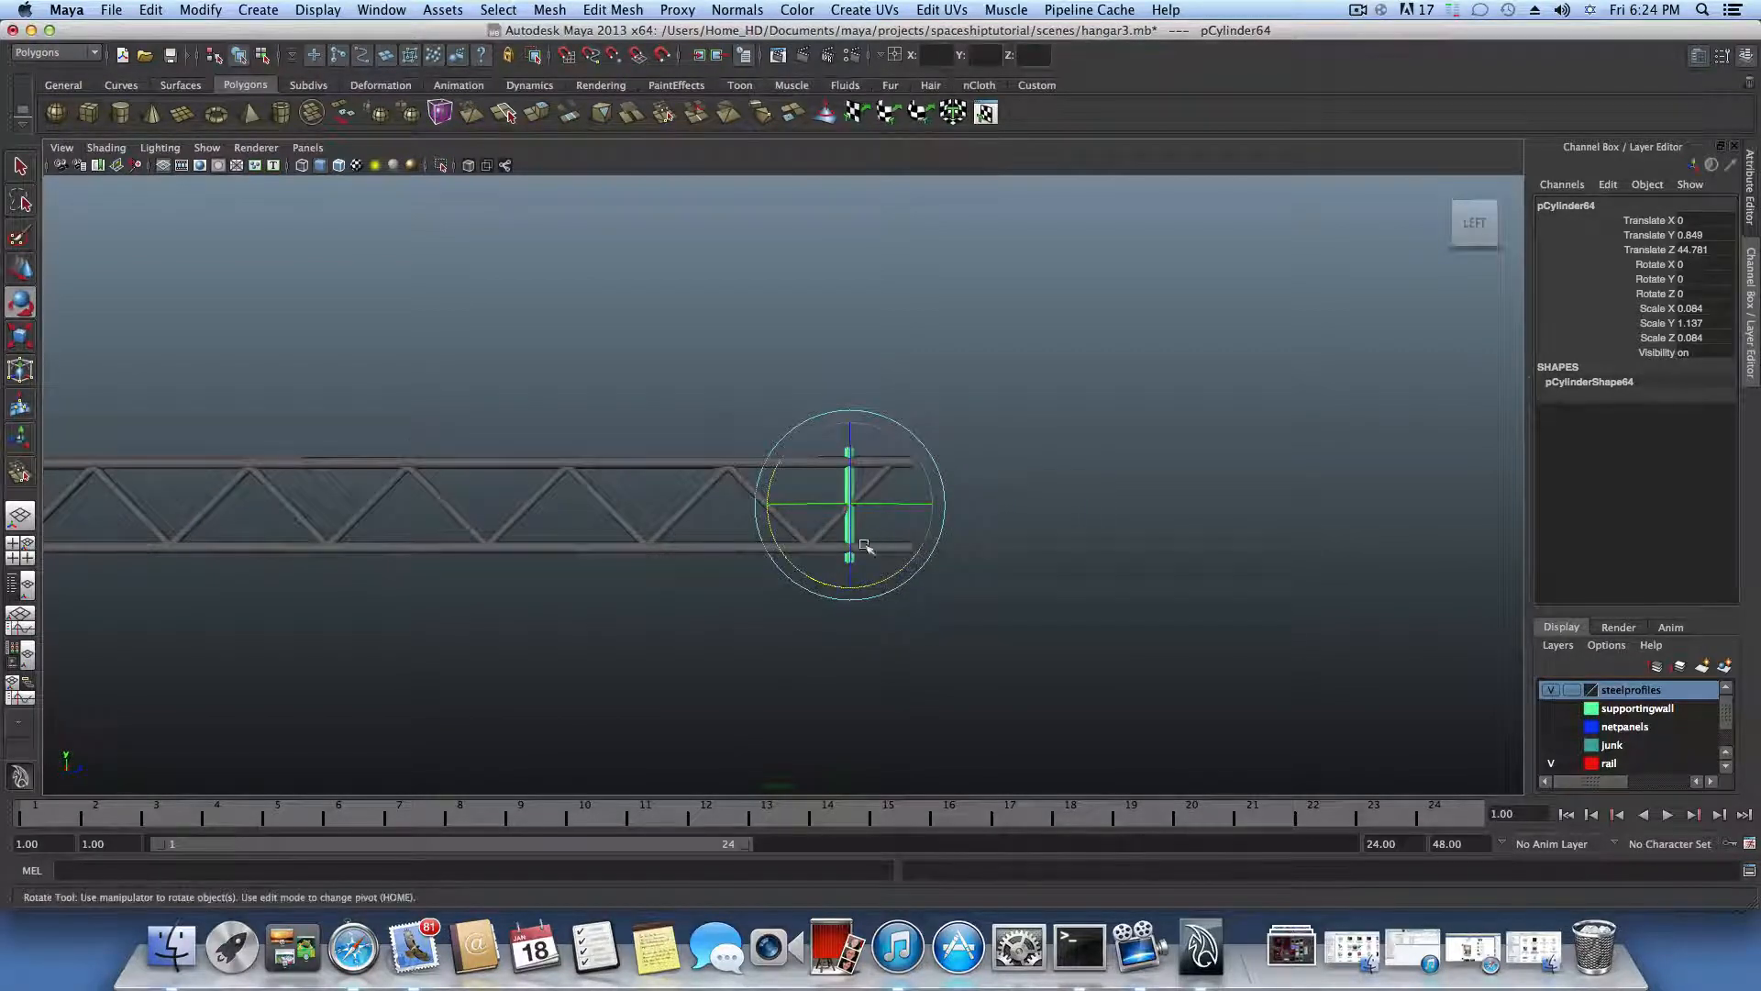
Step: Scale the upright brace to about 0.878 in Y to fit between the cylinders and move it to about Z 45.69
key(r)
drag(850, 421, 851, 438)
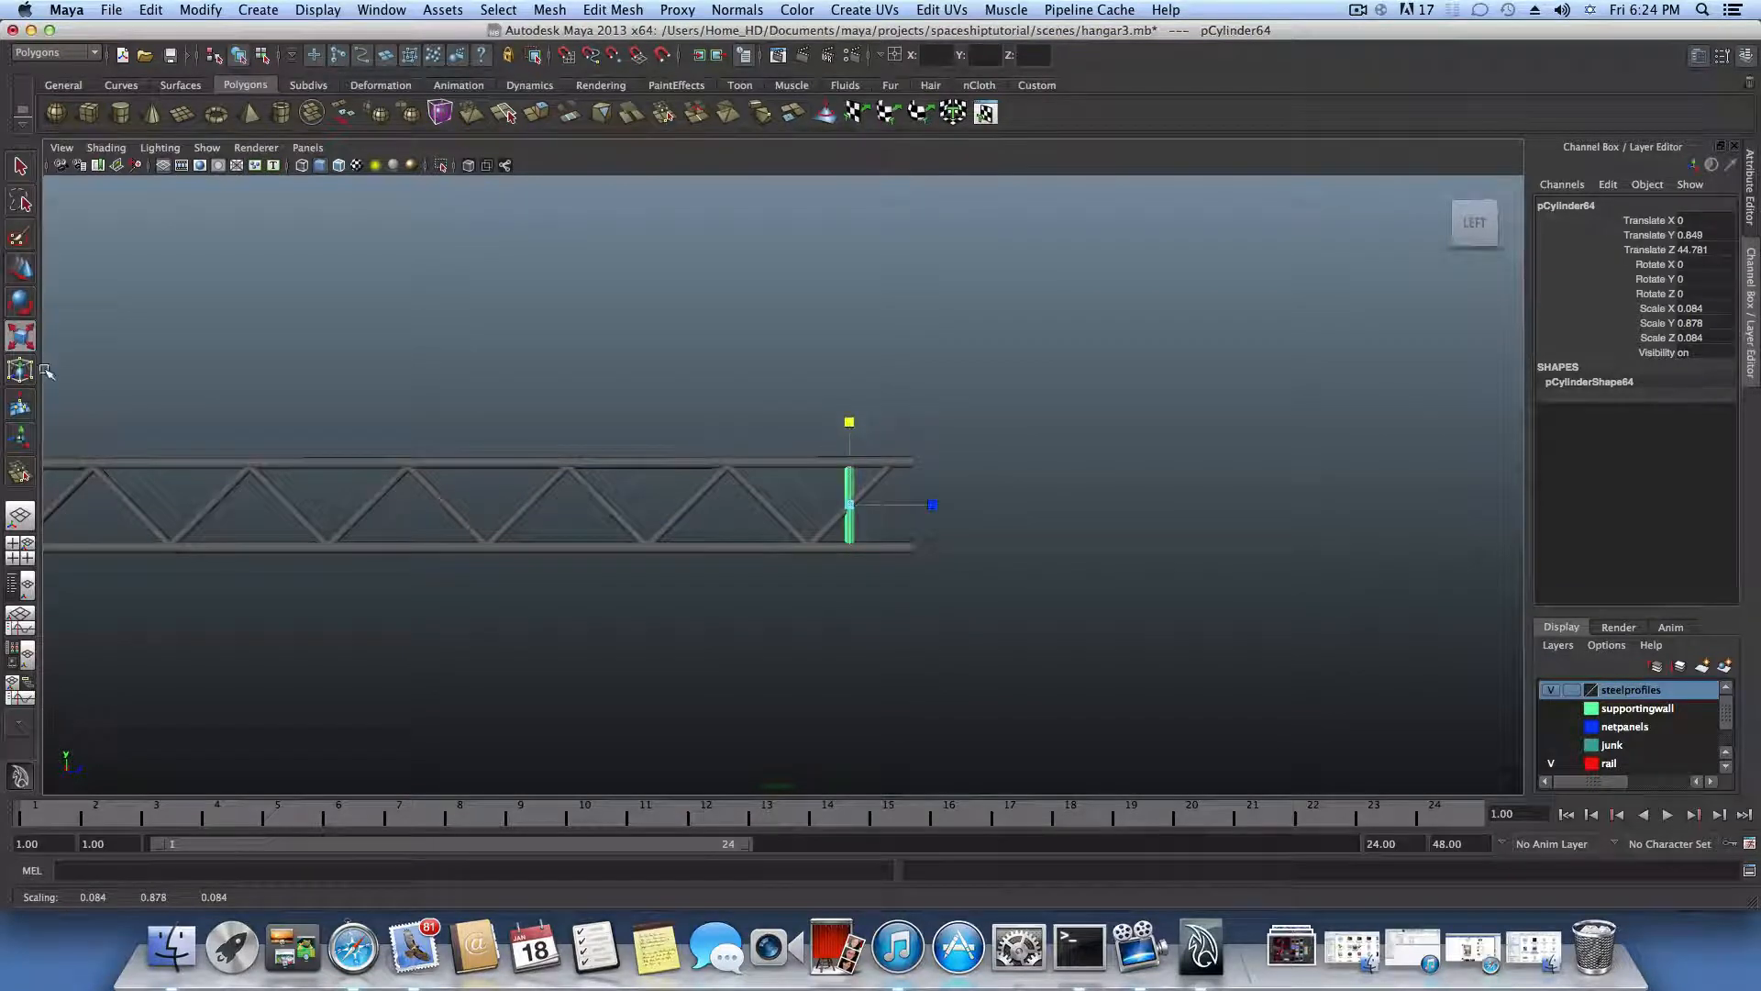
key(w)
drag(913, 504, 959, 506)
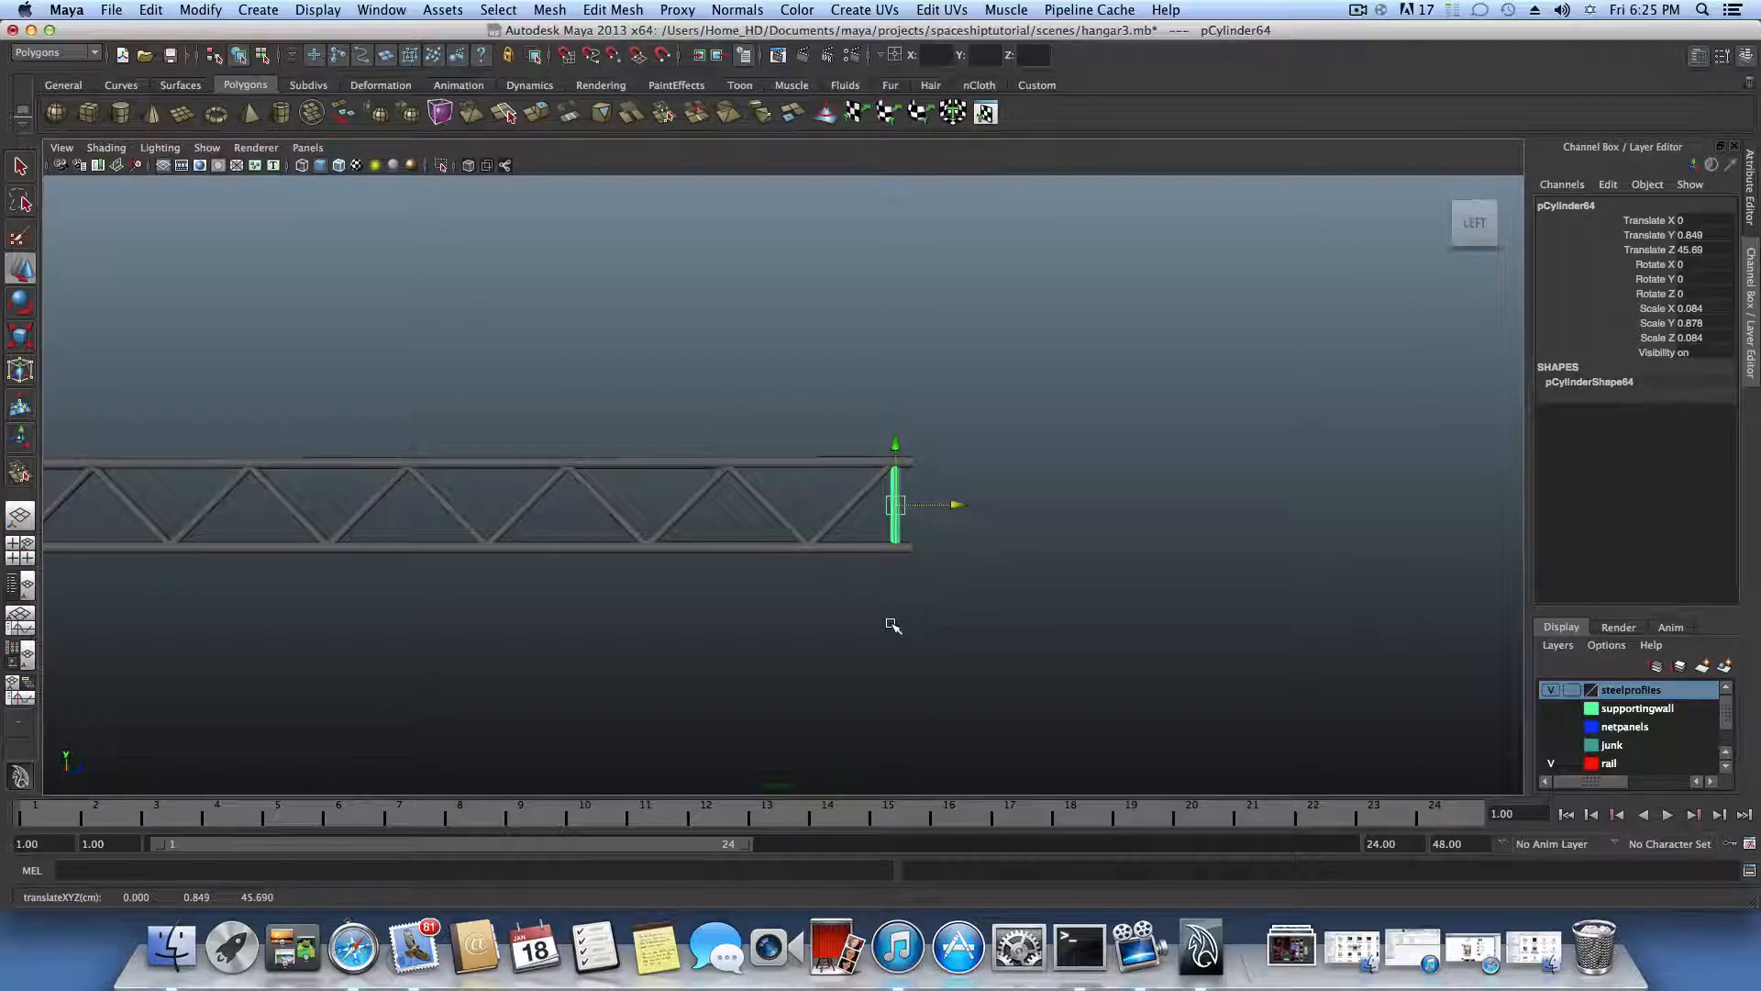
Step: Duplicate the upright end brace and move the copy to about Z -9.393 at the truss's wall-side end
key(ctrl+d)
drag(961, 512, 302, 510)
scroll(899, 606, down, 3)
drag(994, 570, 399, 567)
alt+middle_drag(399, 567, 921, 607)
drag(922, 607, 552, 605)
scroll(954, 635, up, 5)
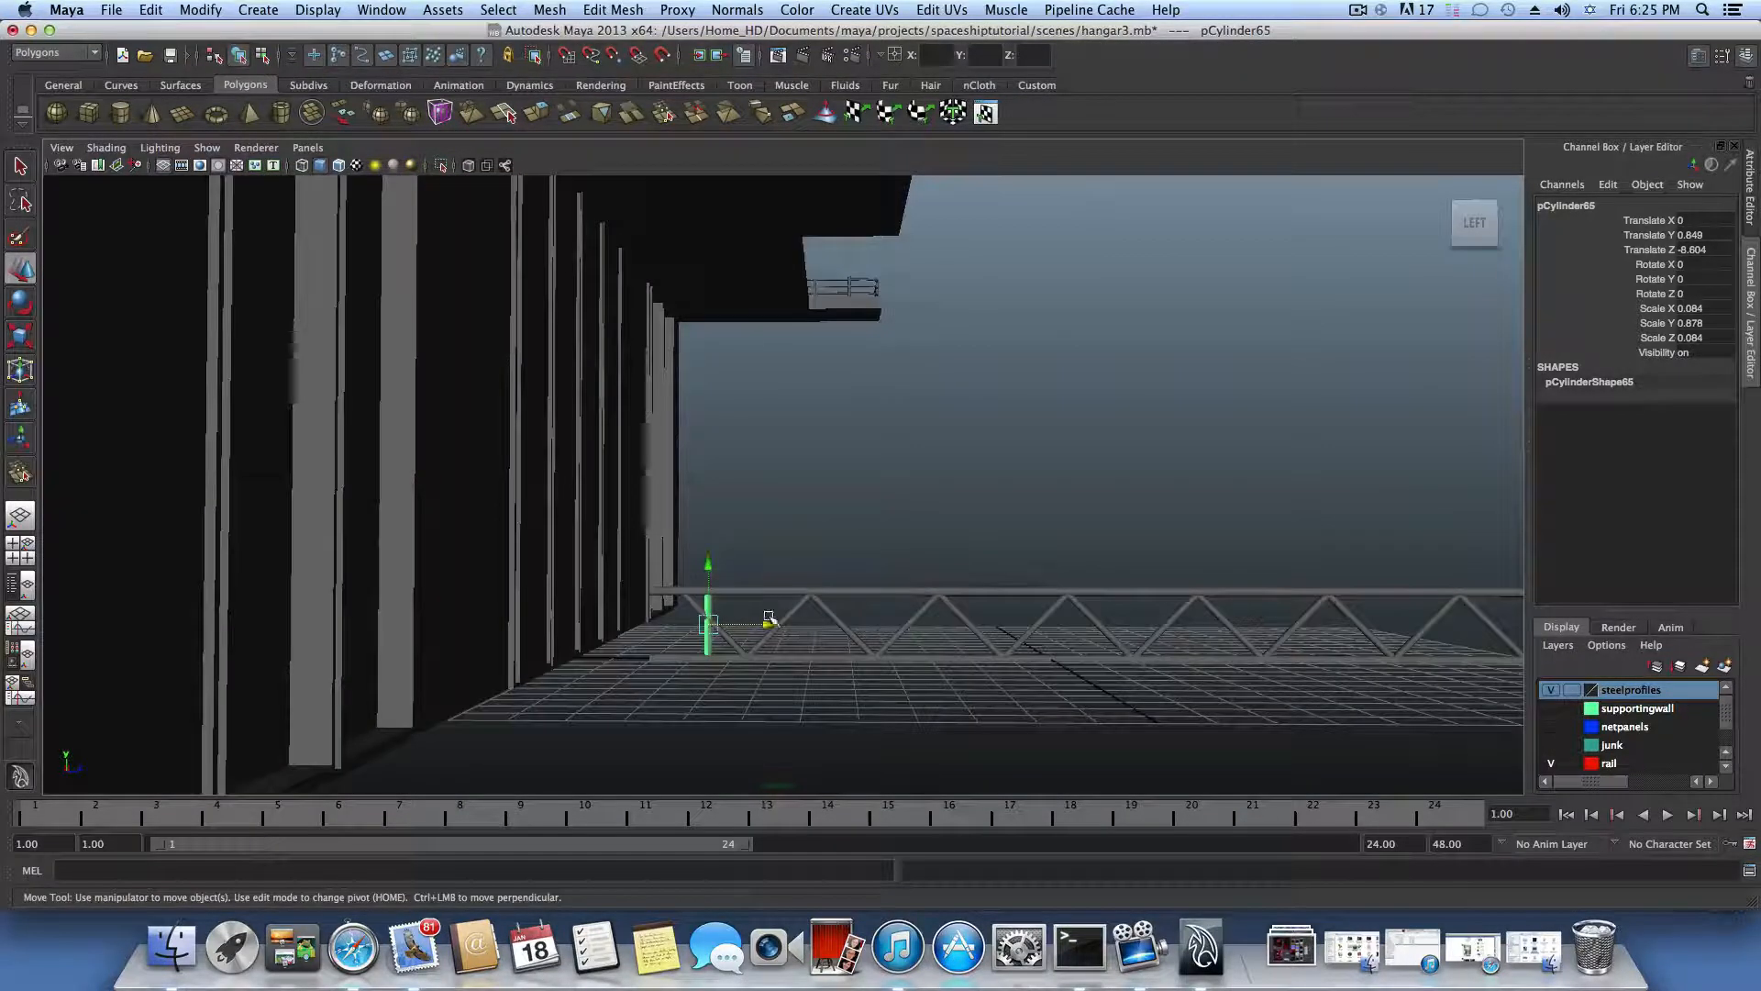
drag(767, 622, 1239, 673)
Step: Select all the truss's cylinders and braces, group them, and center the group's pivot
alt+drag(1447, 657, 1108, 673)
key(f)
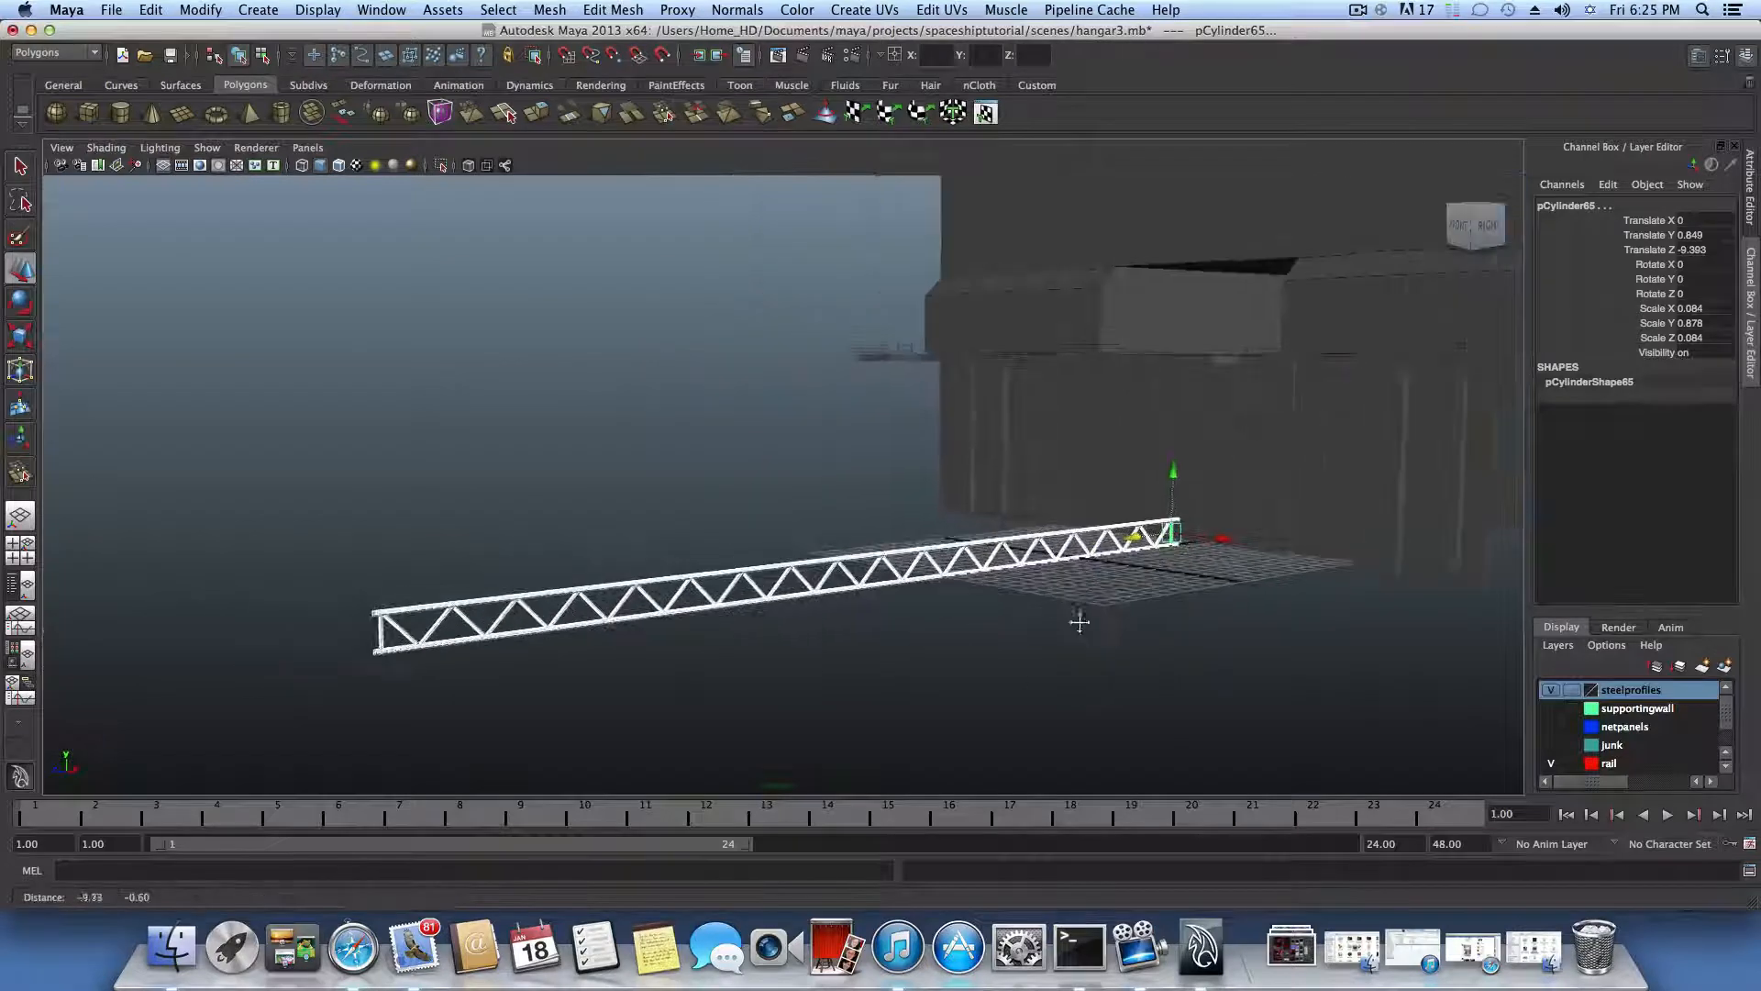
click(55, 85)
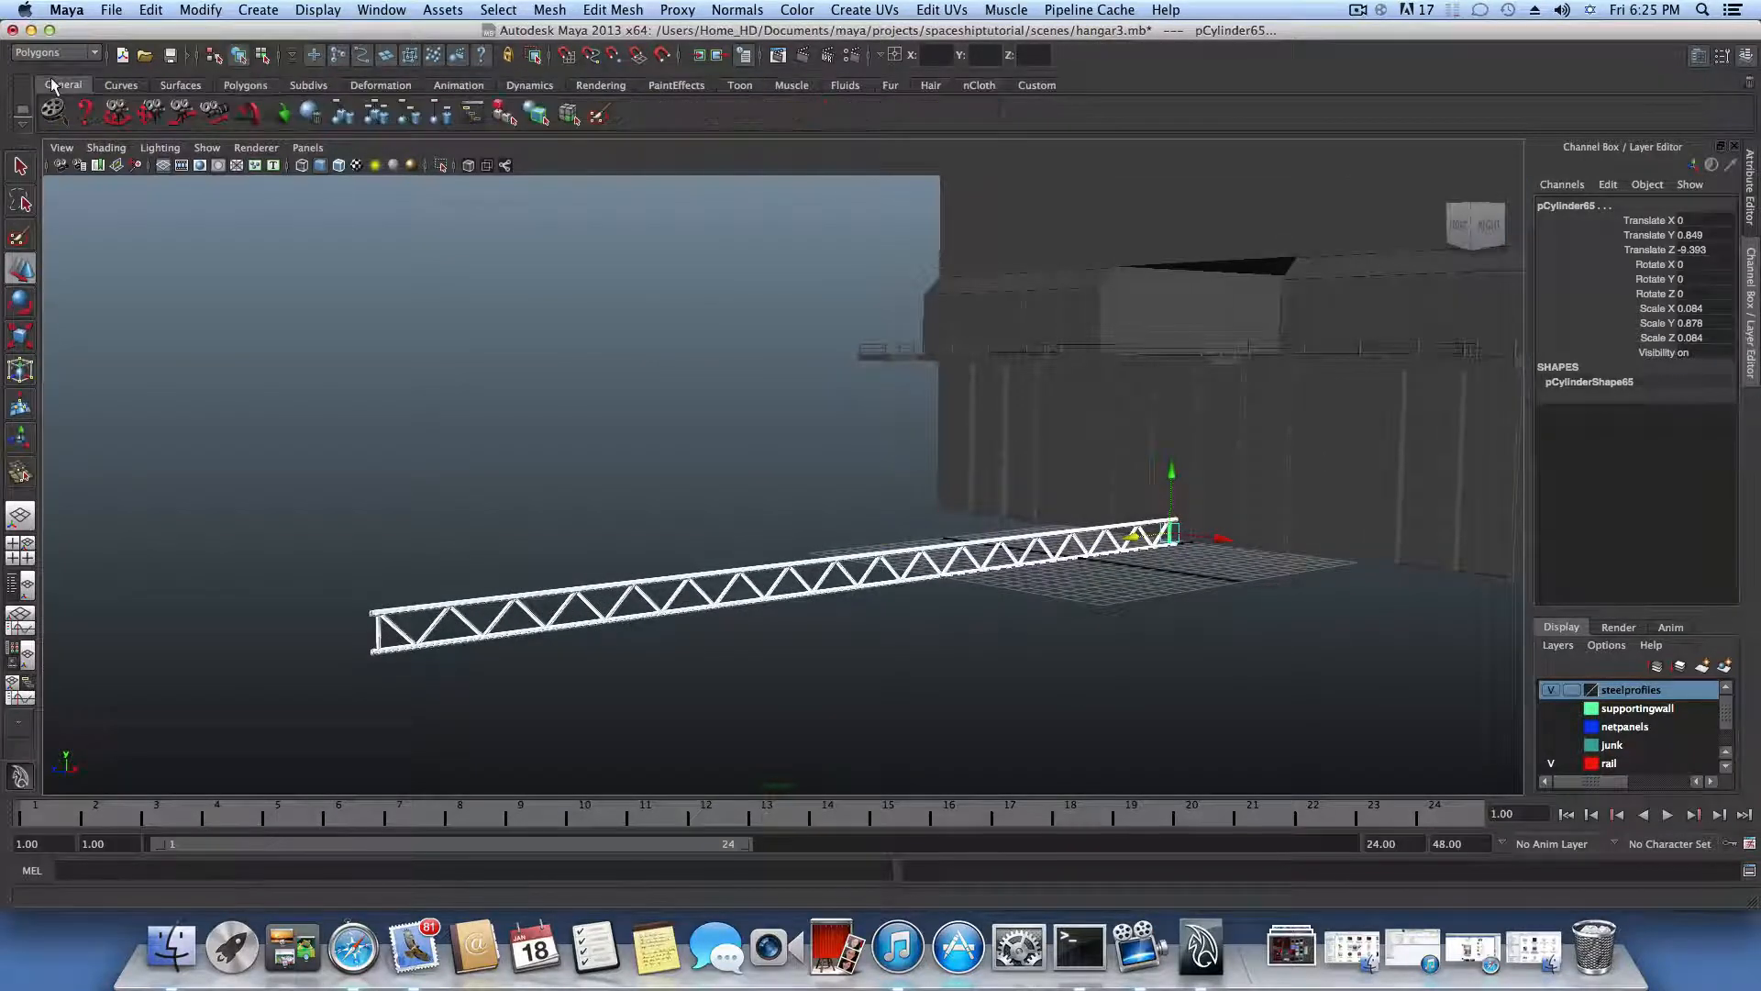
click(341, 117)
alt+drag(654, 667, 514, 674)
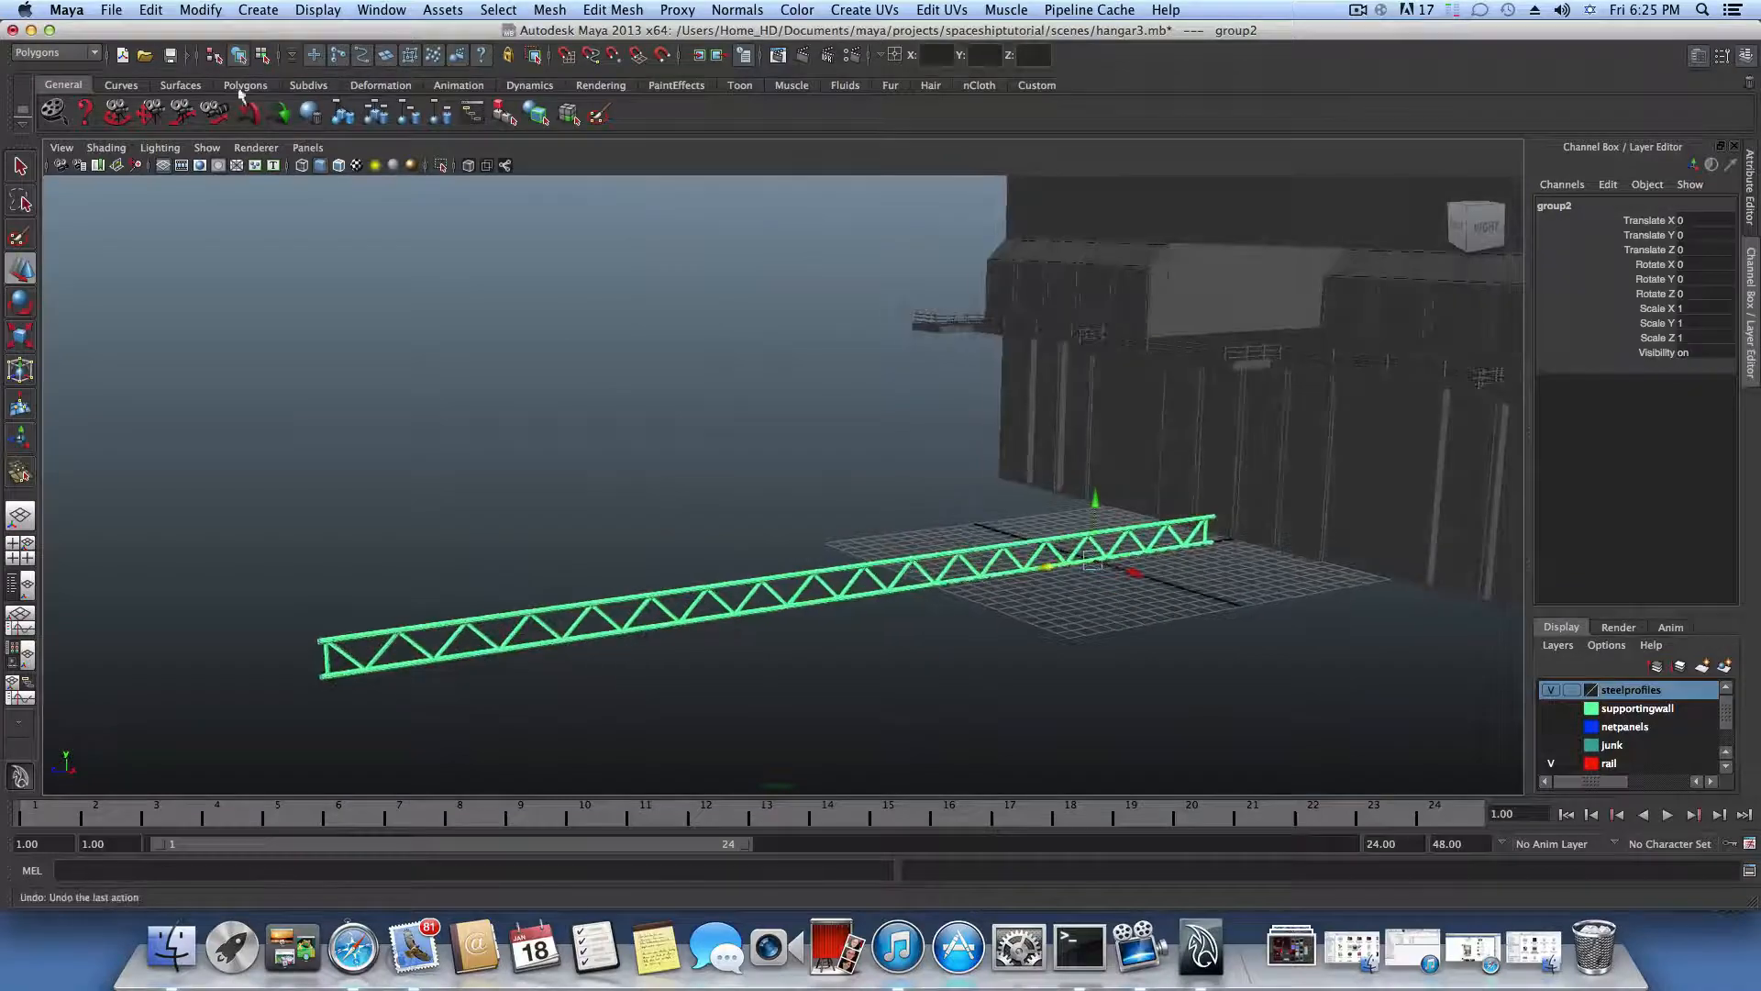
click(200, 10)
click(227, 209)
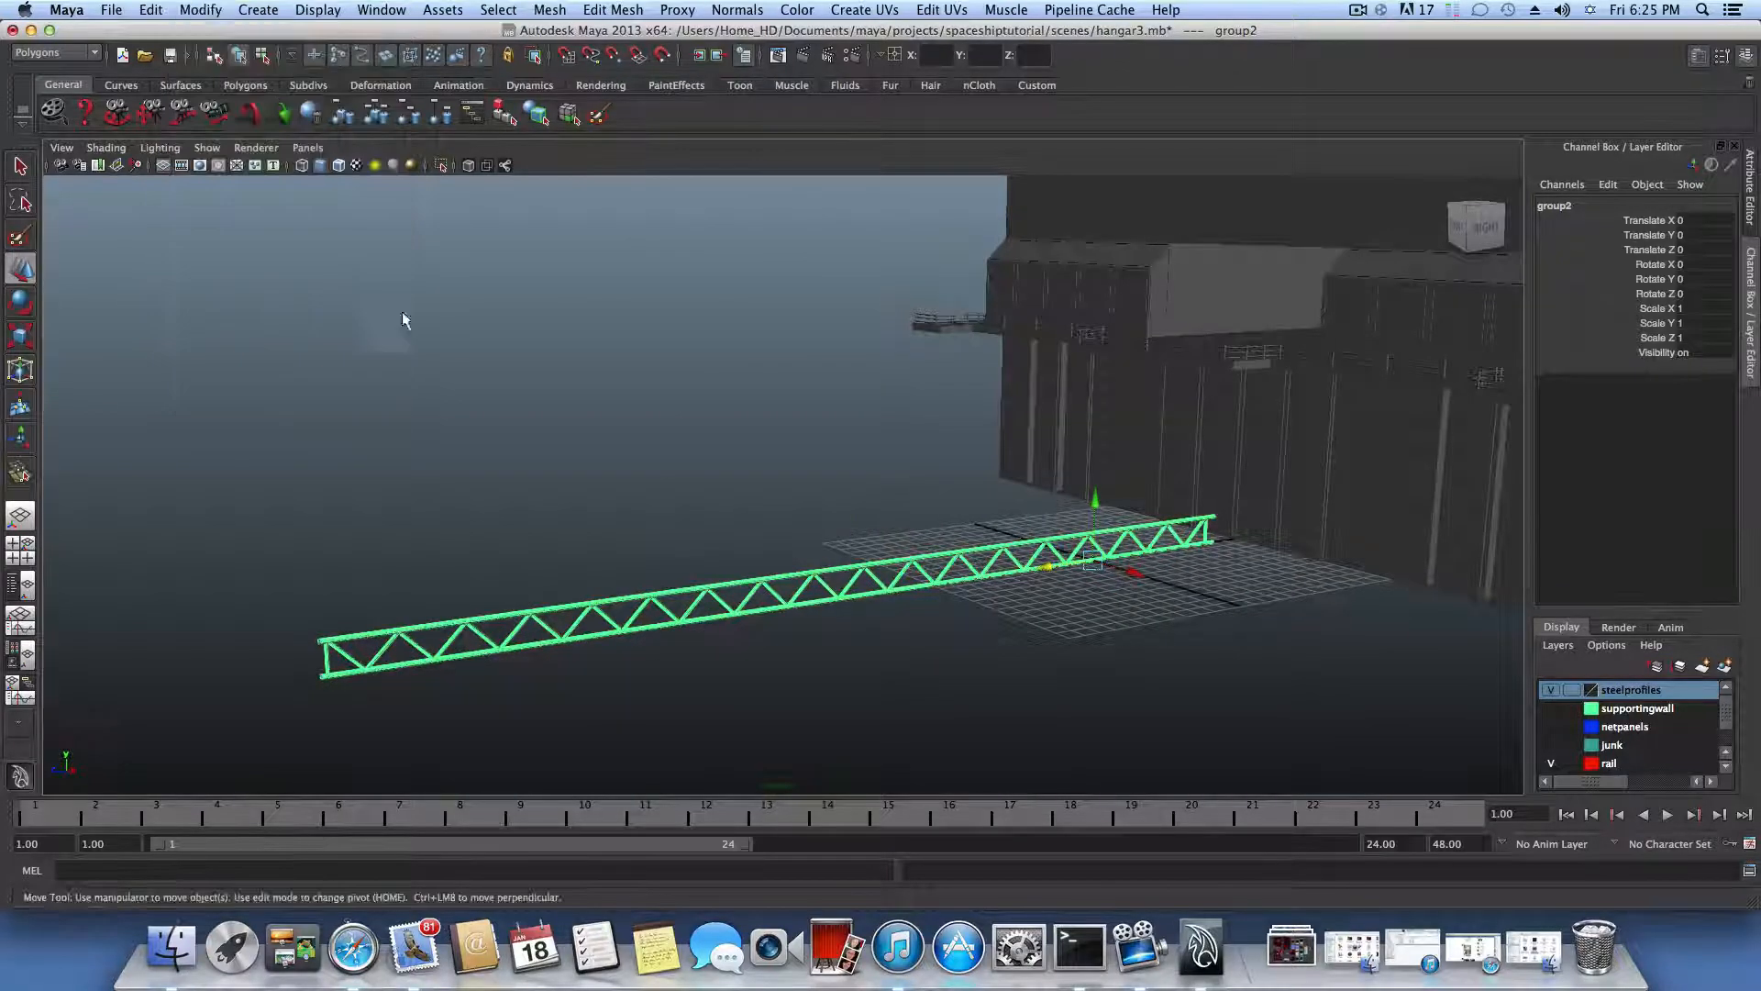
Step: Rotate the truss group to 45 degrees about Z
alt+drag(920, 593, 1091, 608)
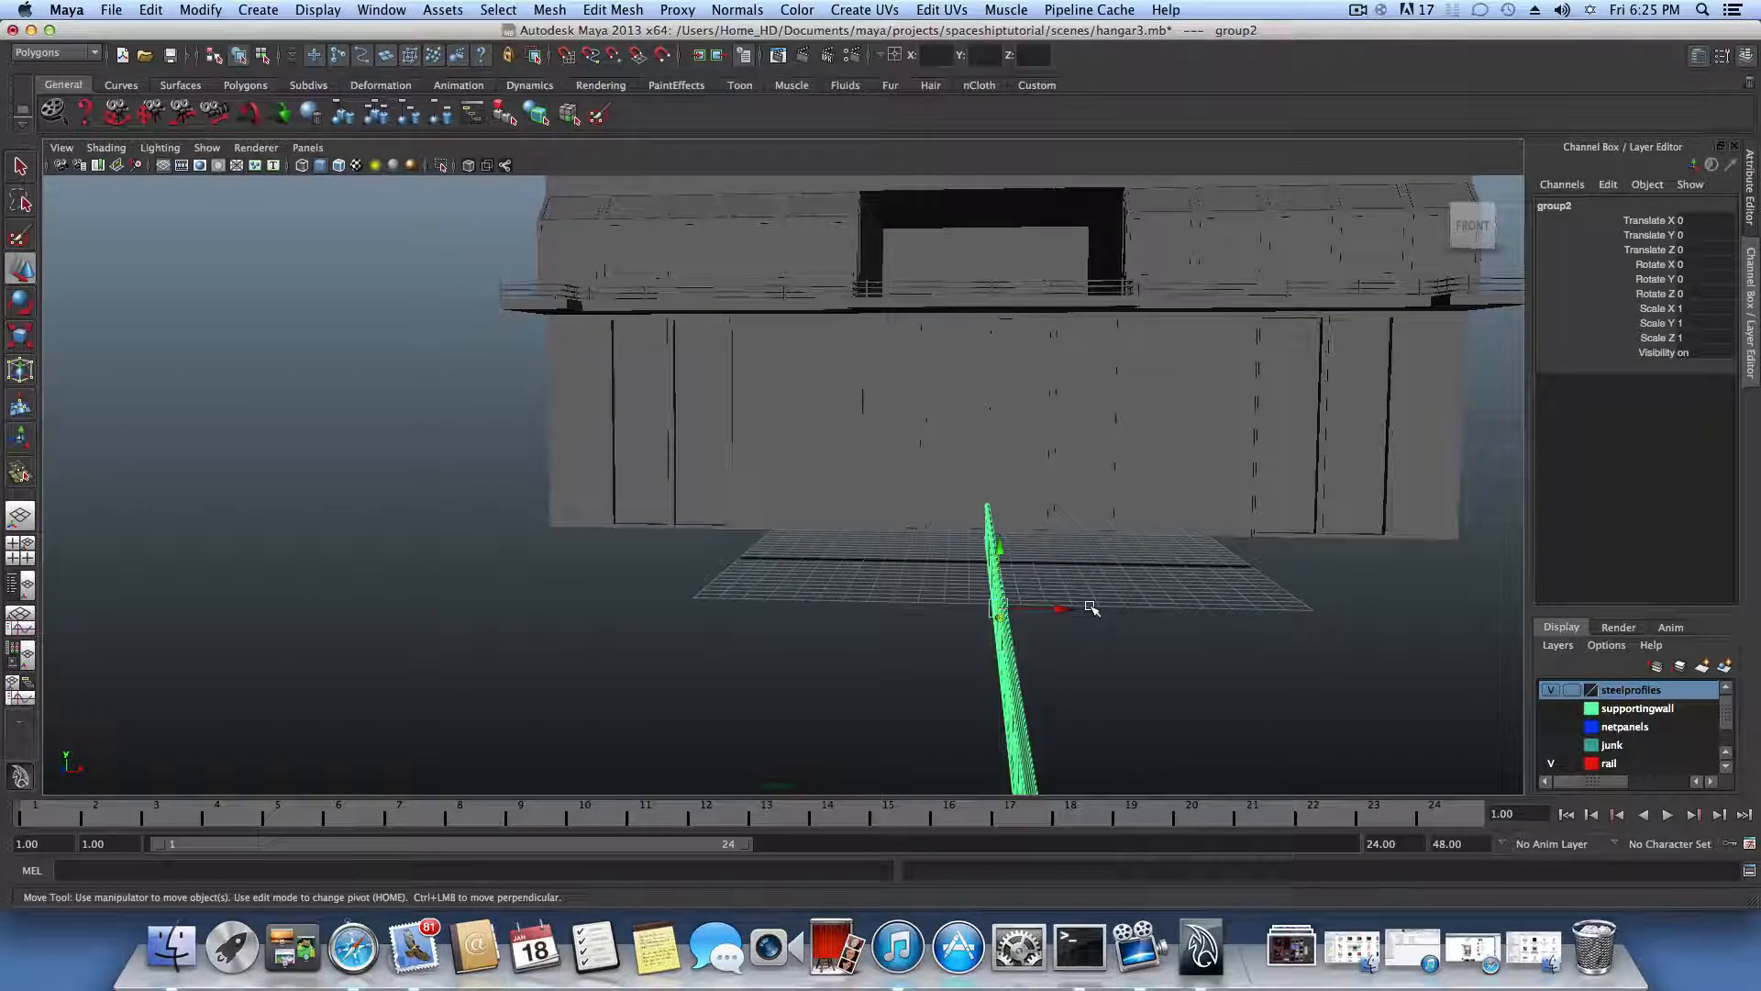
click(19, 303)
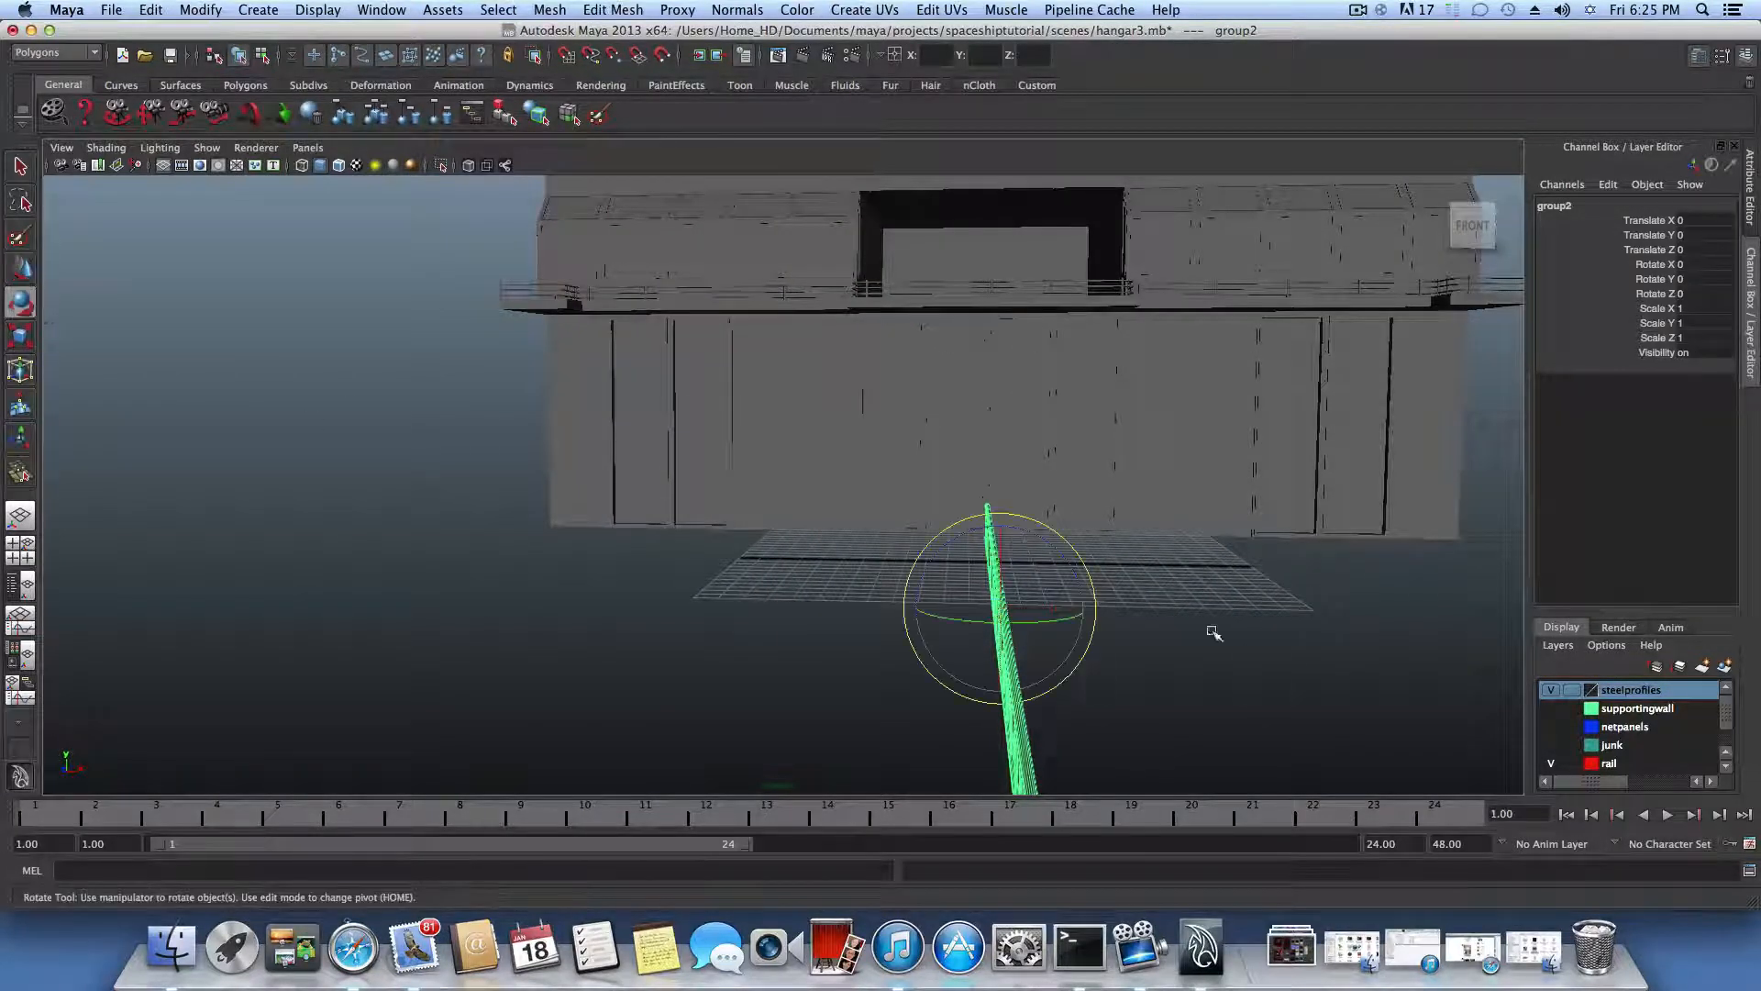
click(1047, 540)
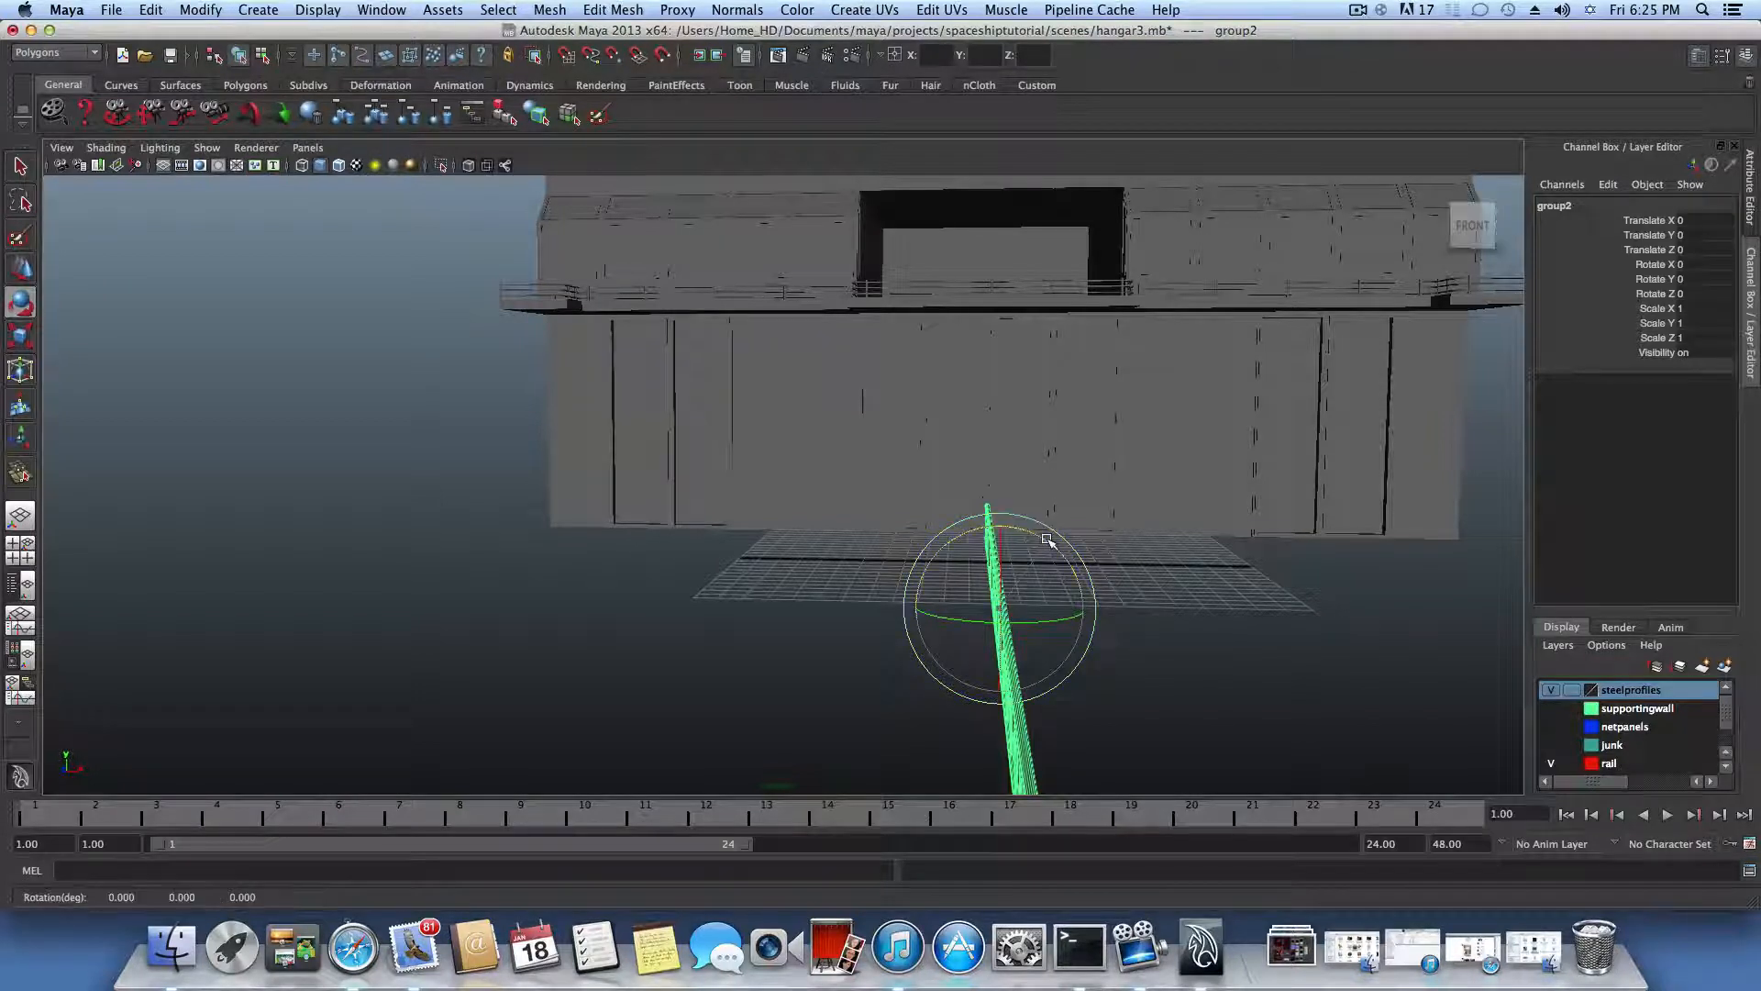
drag(1047, 539, 990, 541)
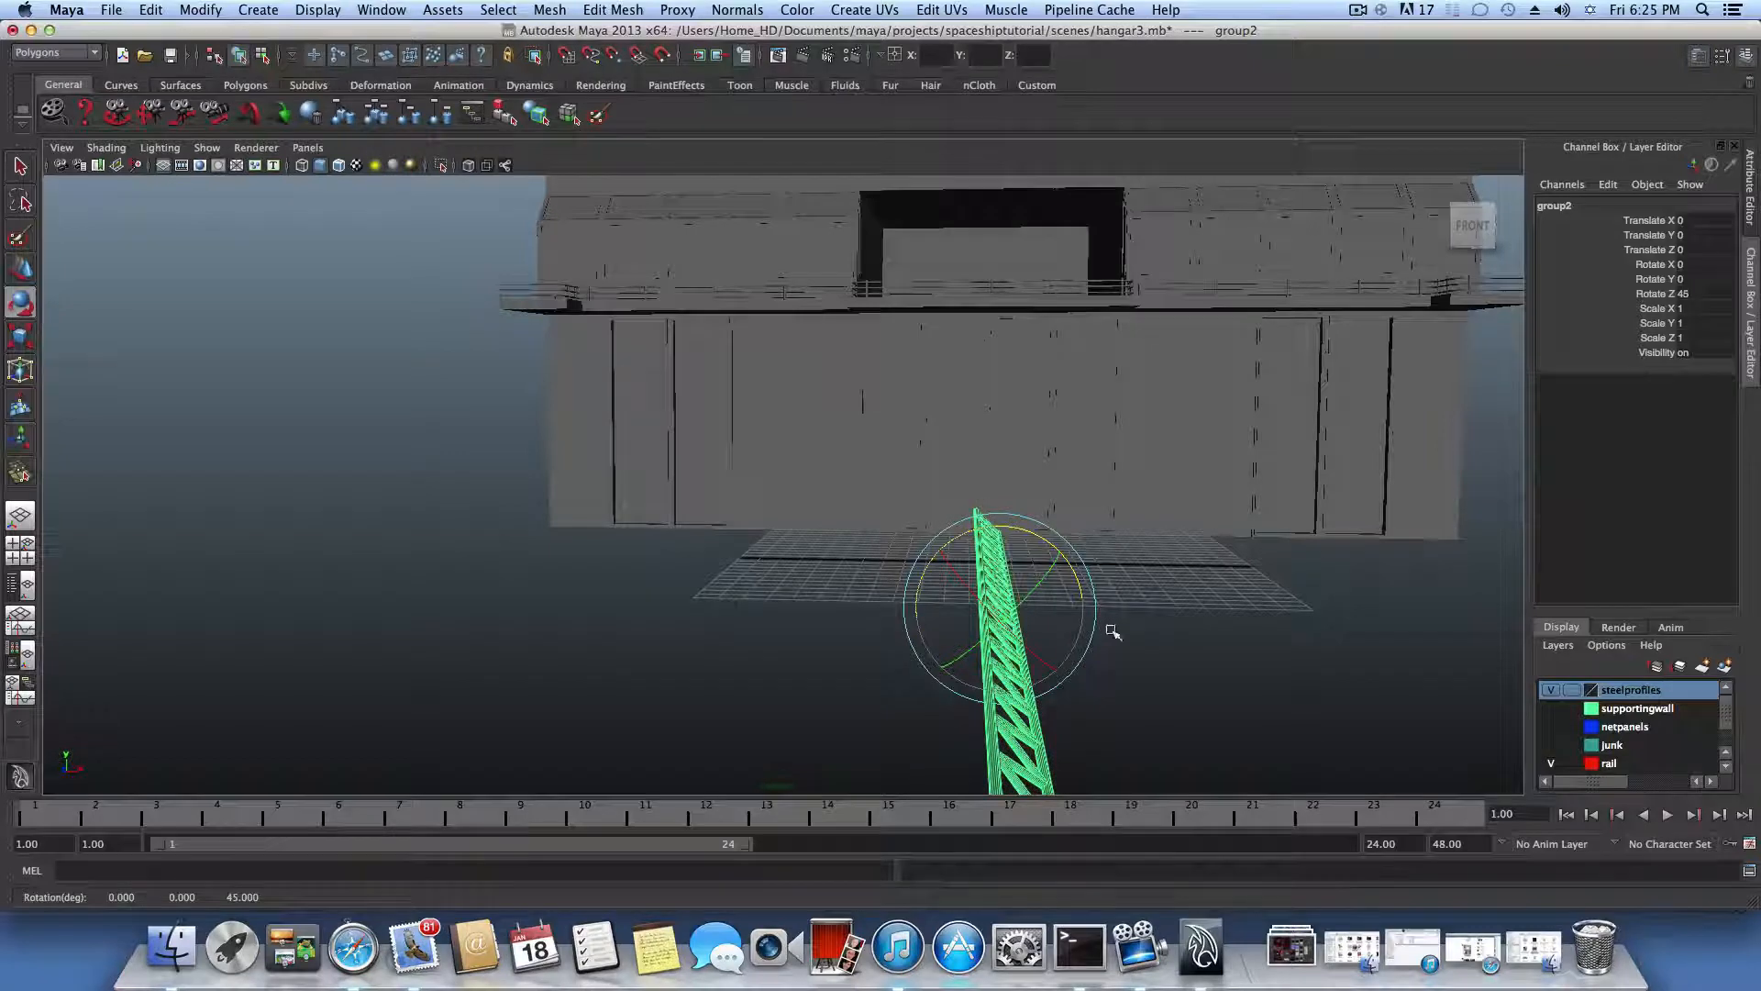
alt+drag(1112, 632, 1033, 554)
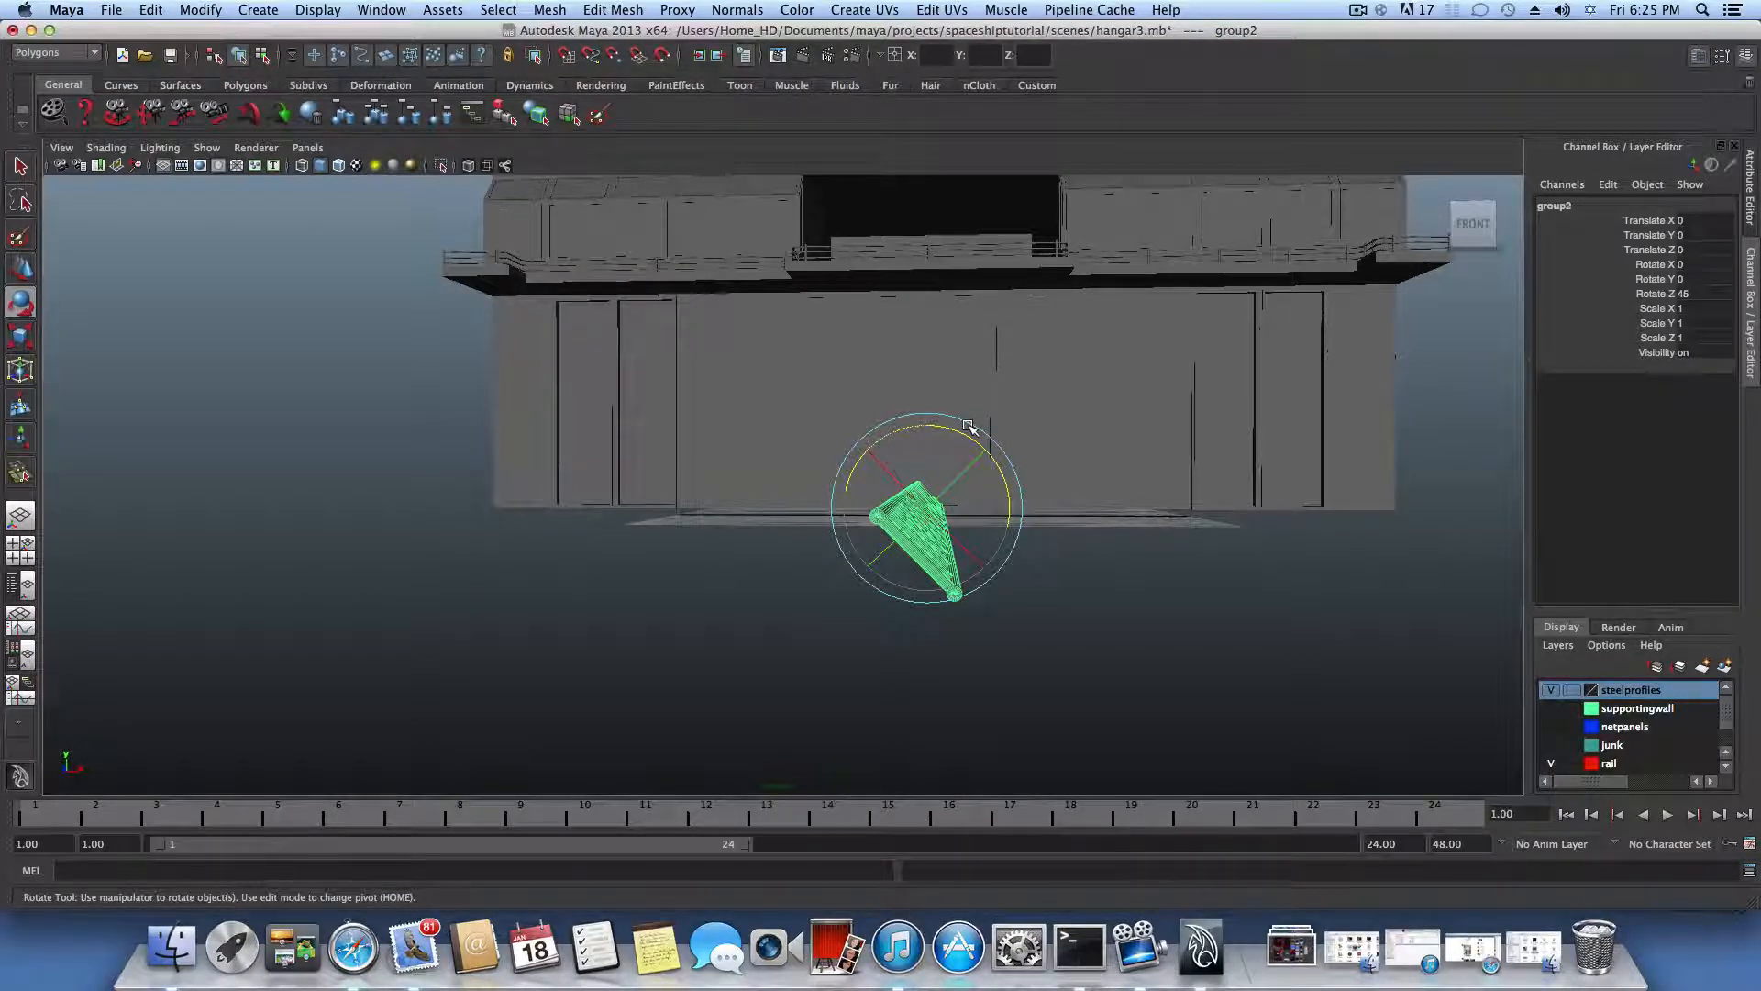
Step: Duplicate the tilted truss, rotate the copy to -45 degrees about Z and move it to about X 1.201, forming a V
key(ctrl+d)
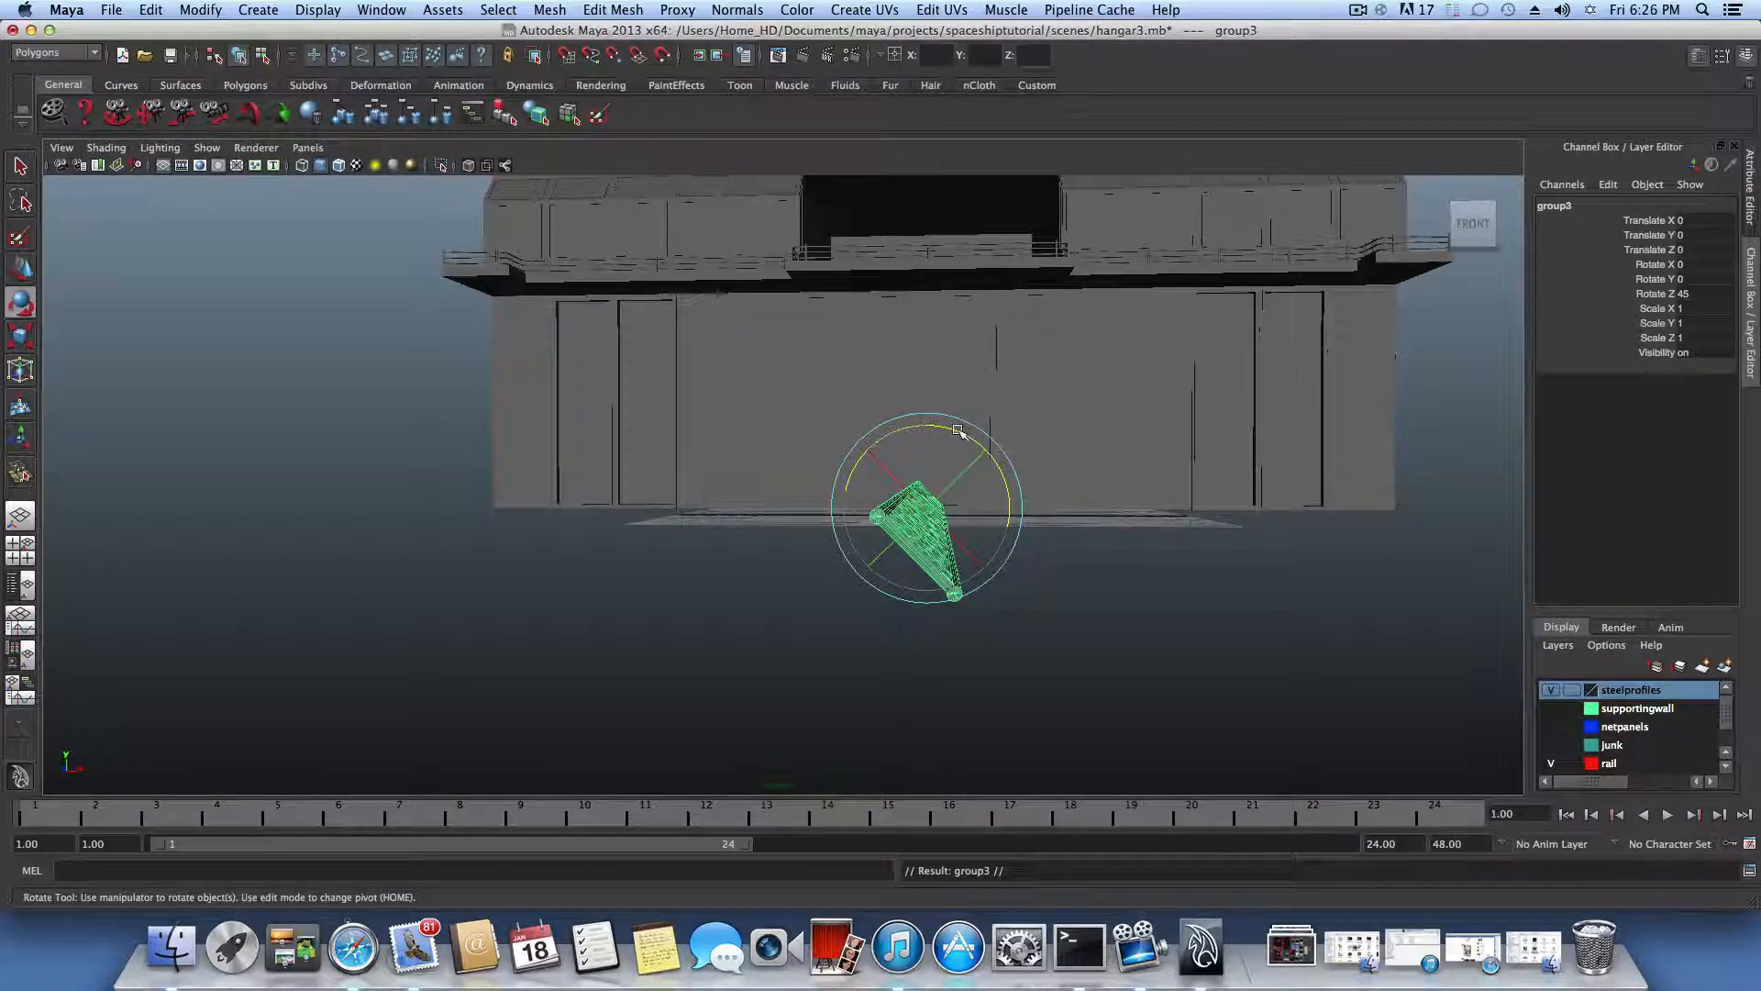
drag(960, 433, 865, 498)
click(22, 270)
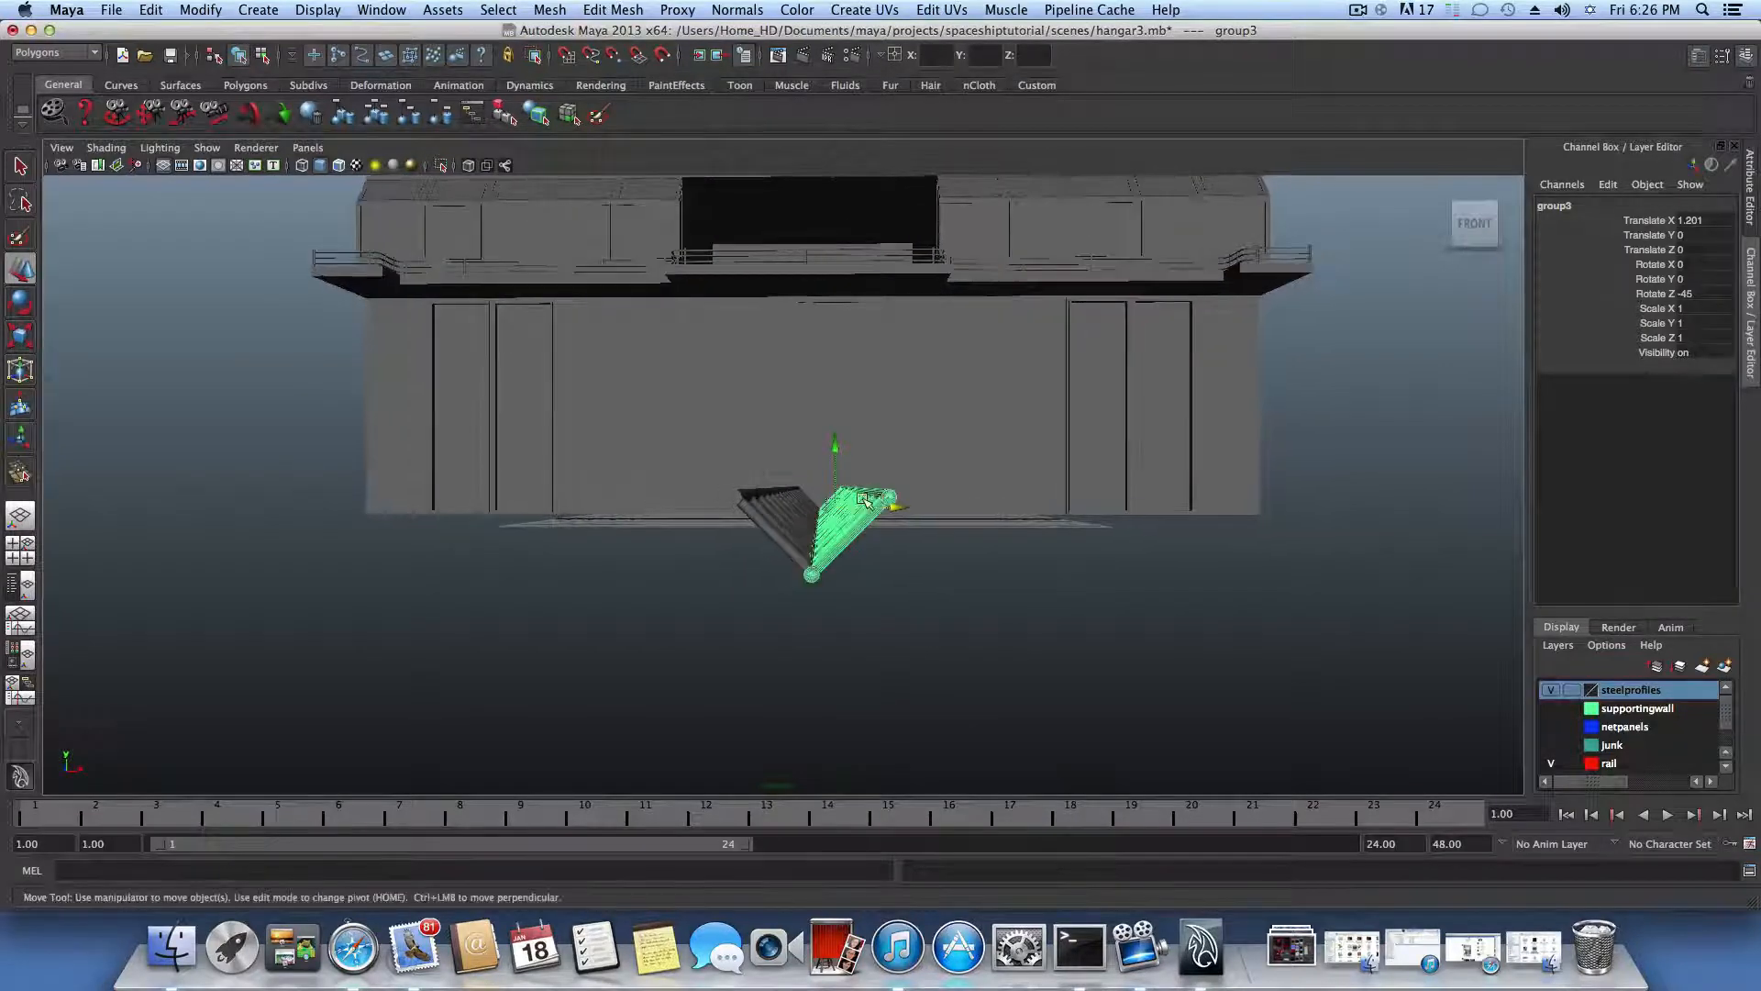
Step: Duplicate the -45-degree truss group, raise the copy to about Y 0.774 and rotate it to -90 degrees about Z
alt+right_drag(863, 498, 982, 522)
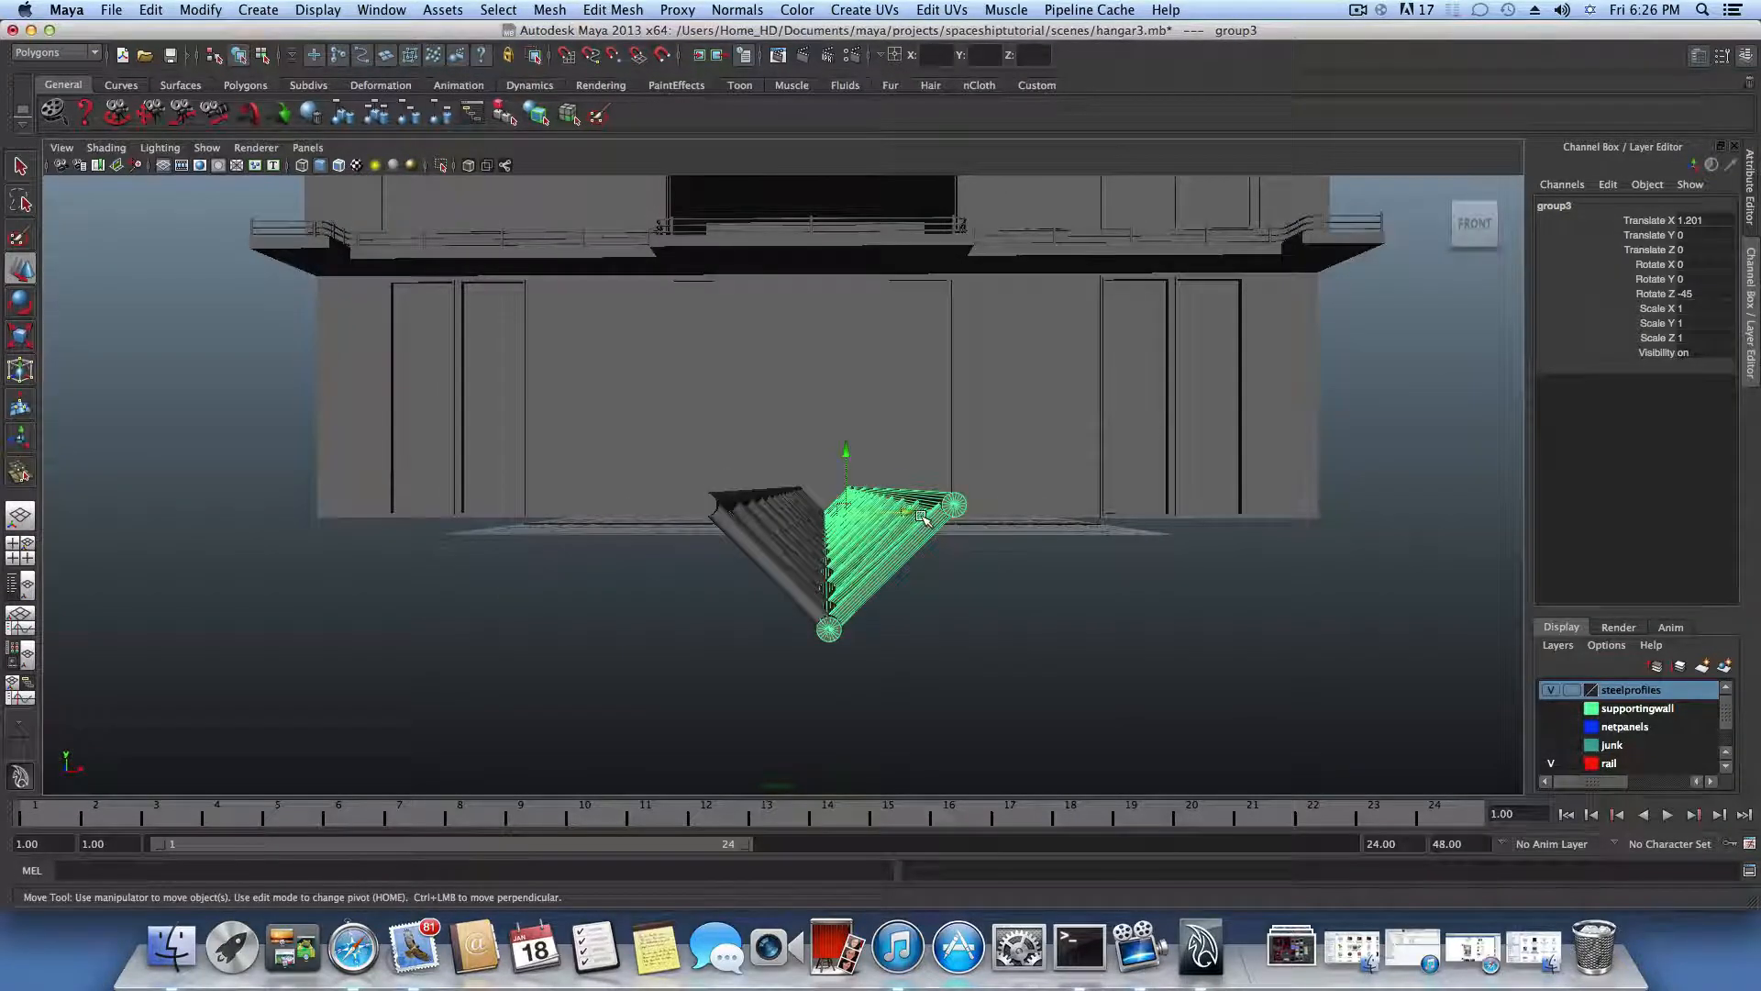
key(ctrl+d)
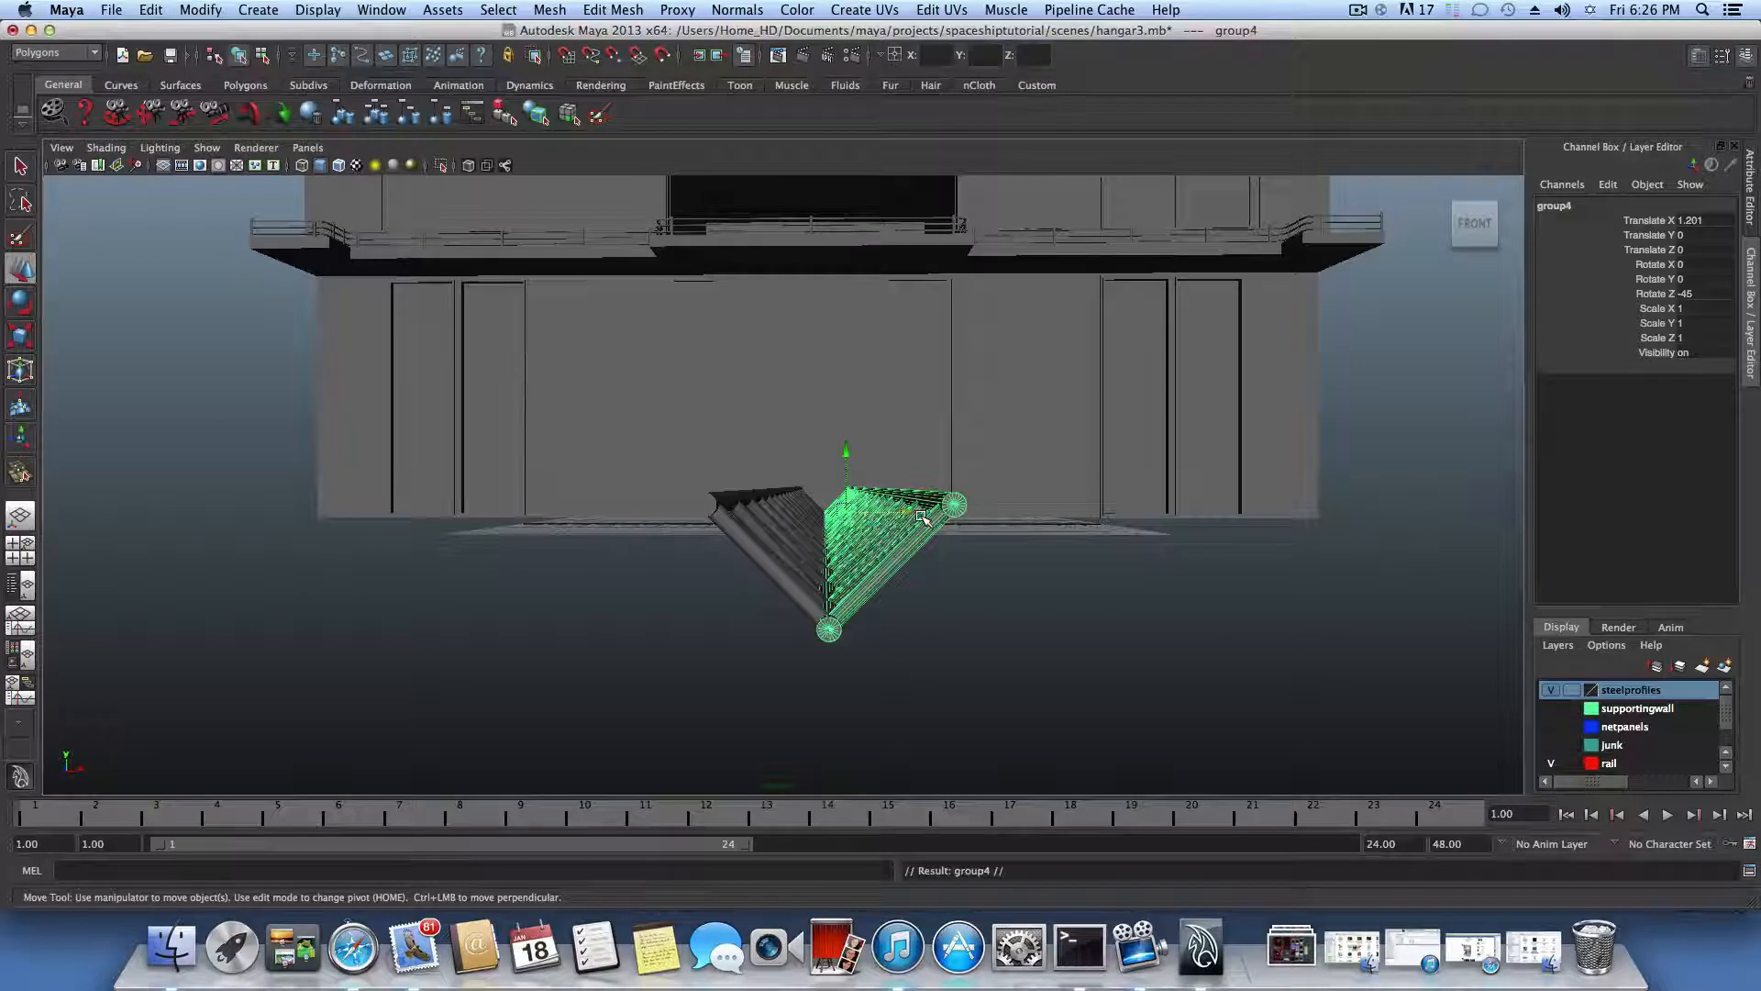
drag(847, 451, 844, 425)
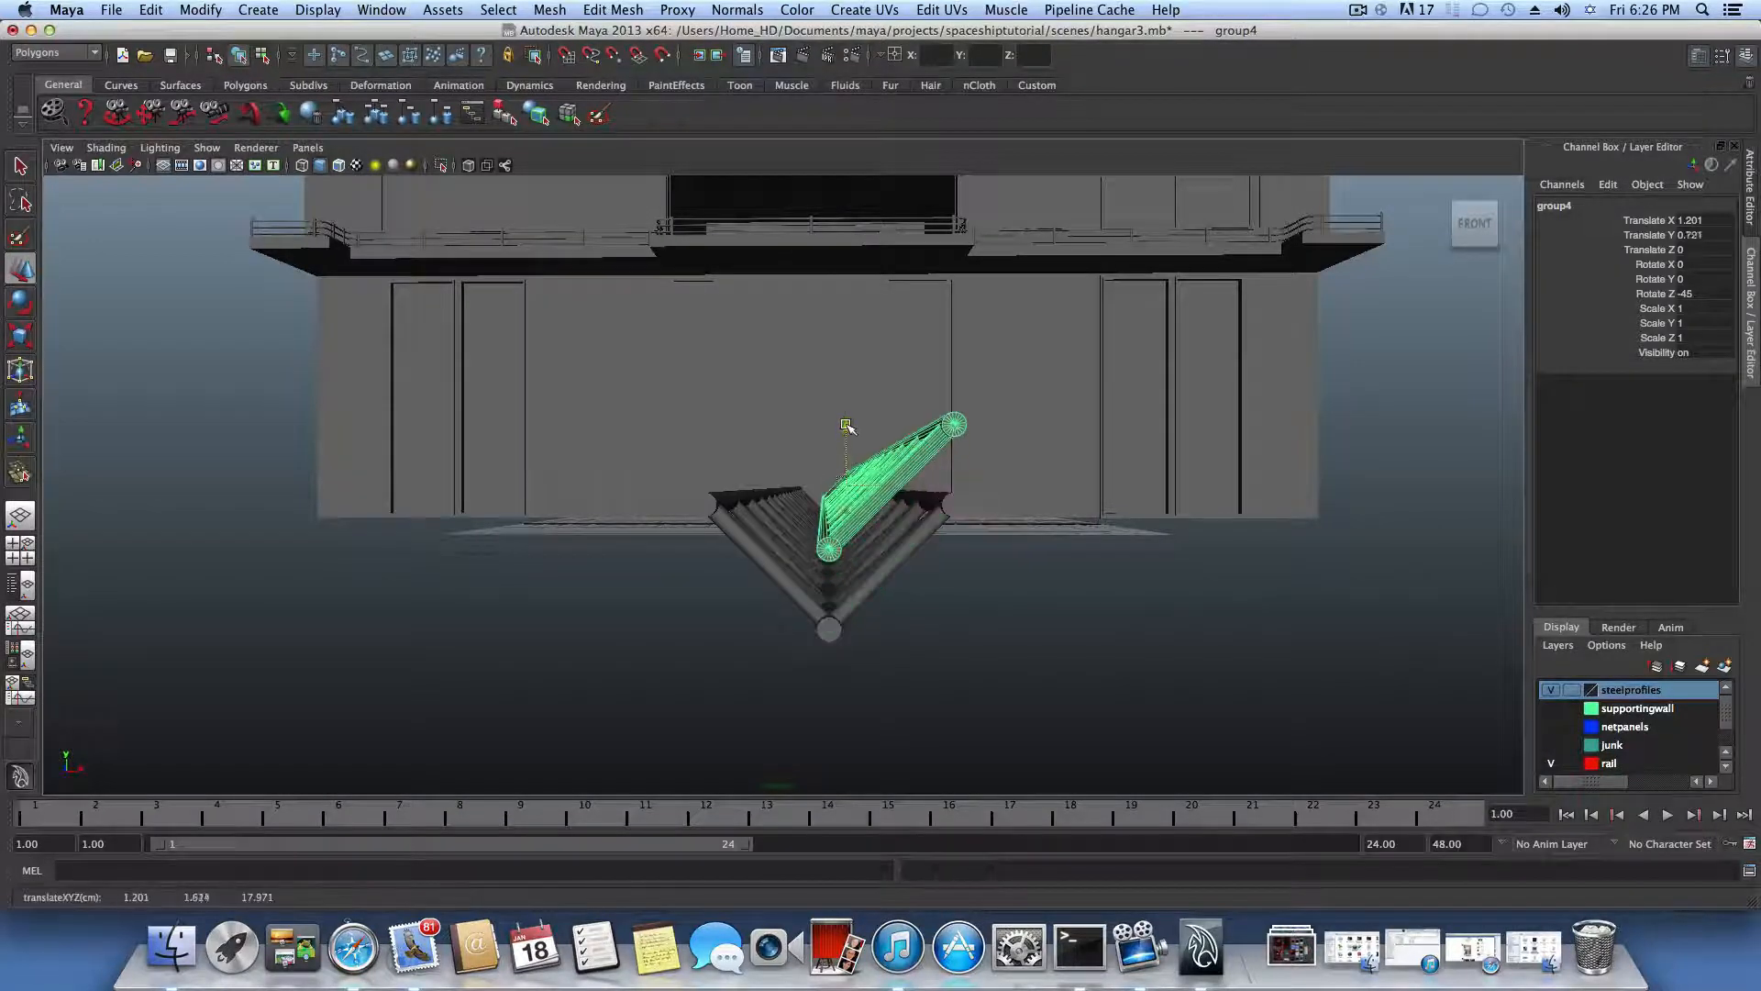
click(20, 302)
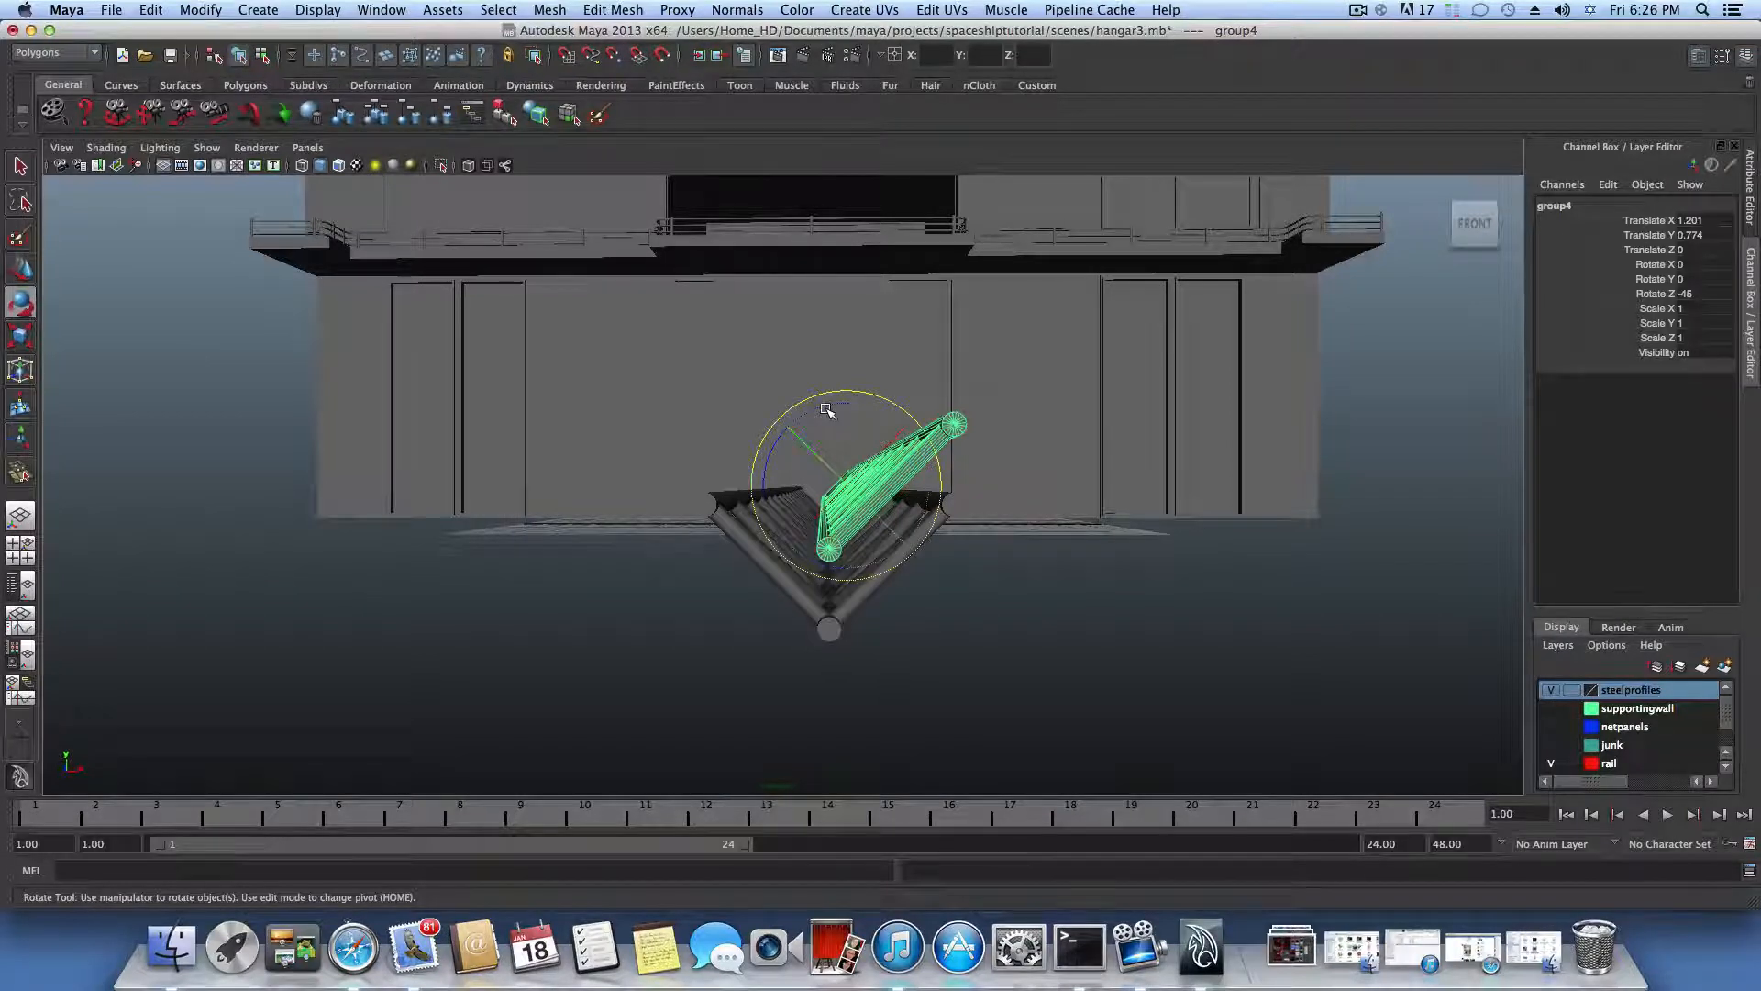
drag(827, 409, 845, 416)
key(z)
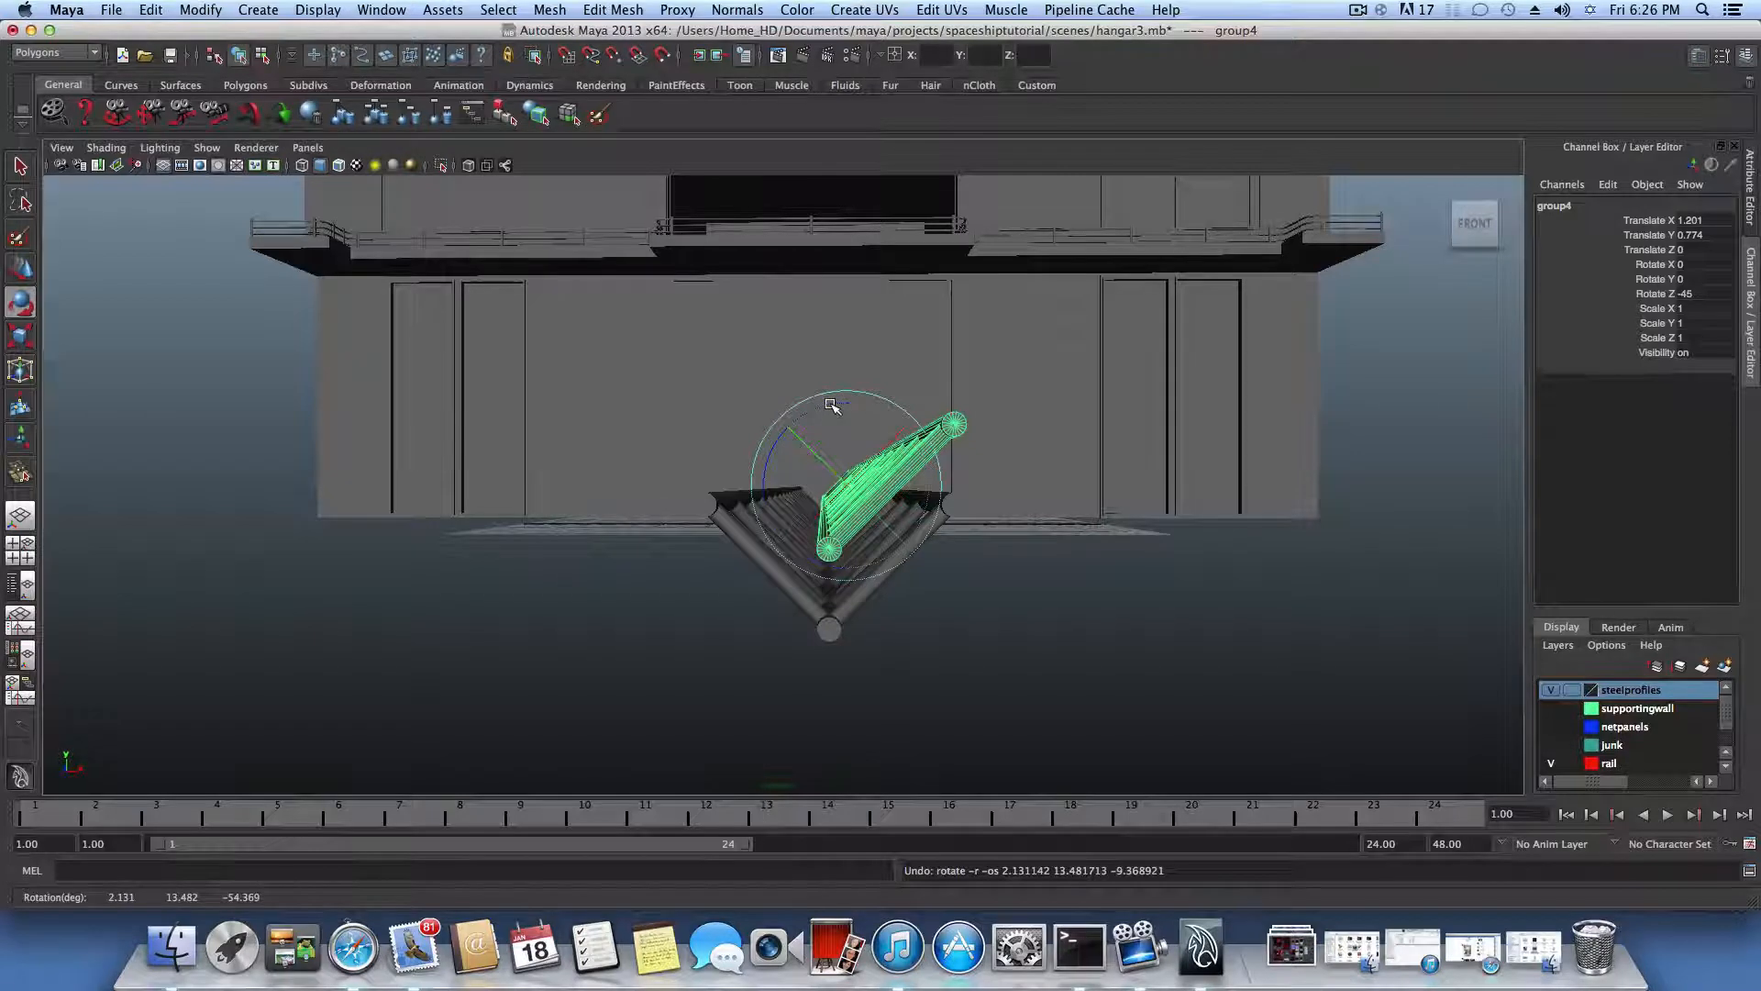
drag(831, 405, 889, 421)
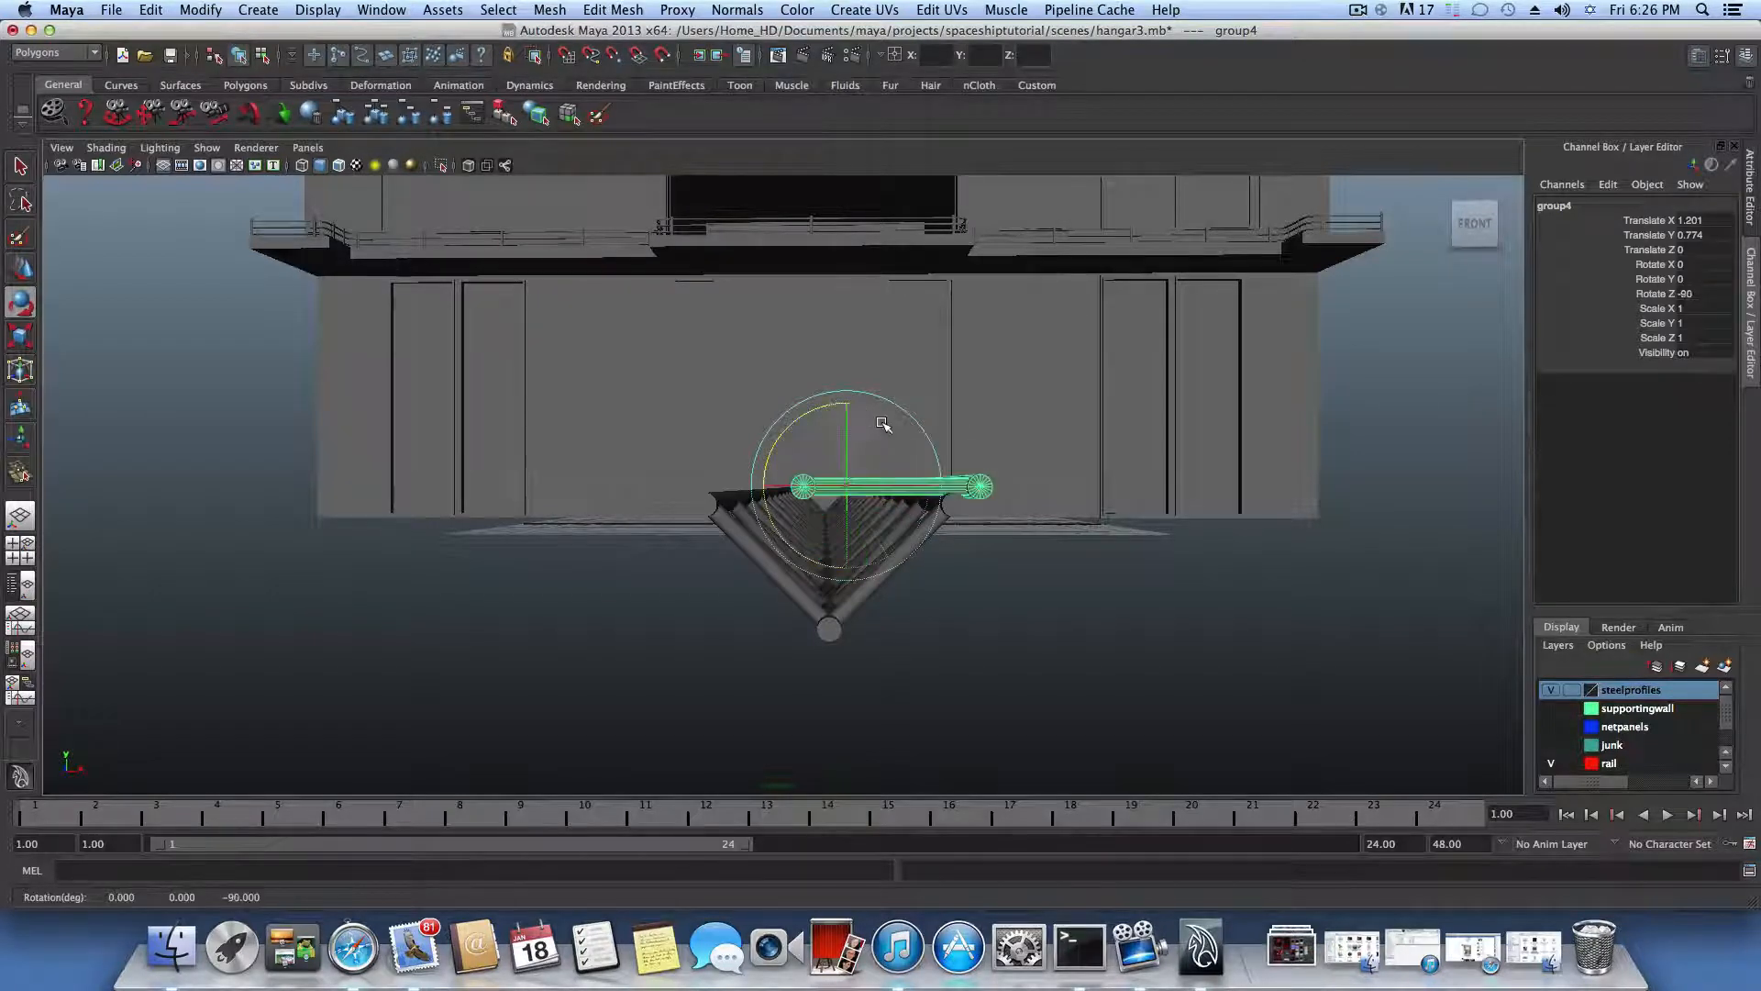
Step: Move the horizontal truss copy to about X 0.589, Y 0.641 so it spans the open top of the V
click(30, 272)
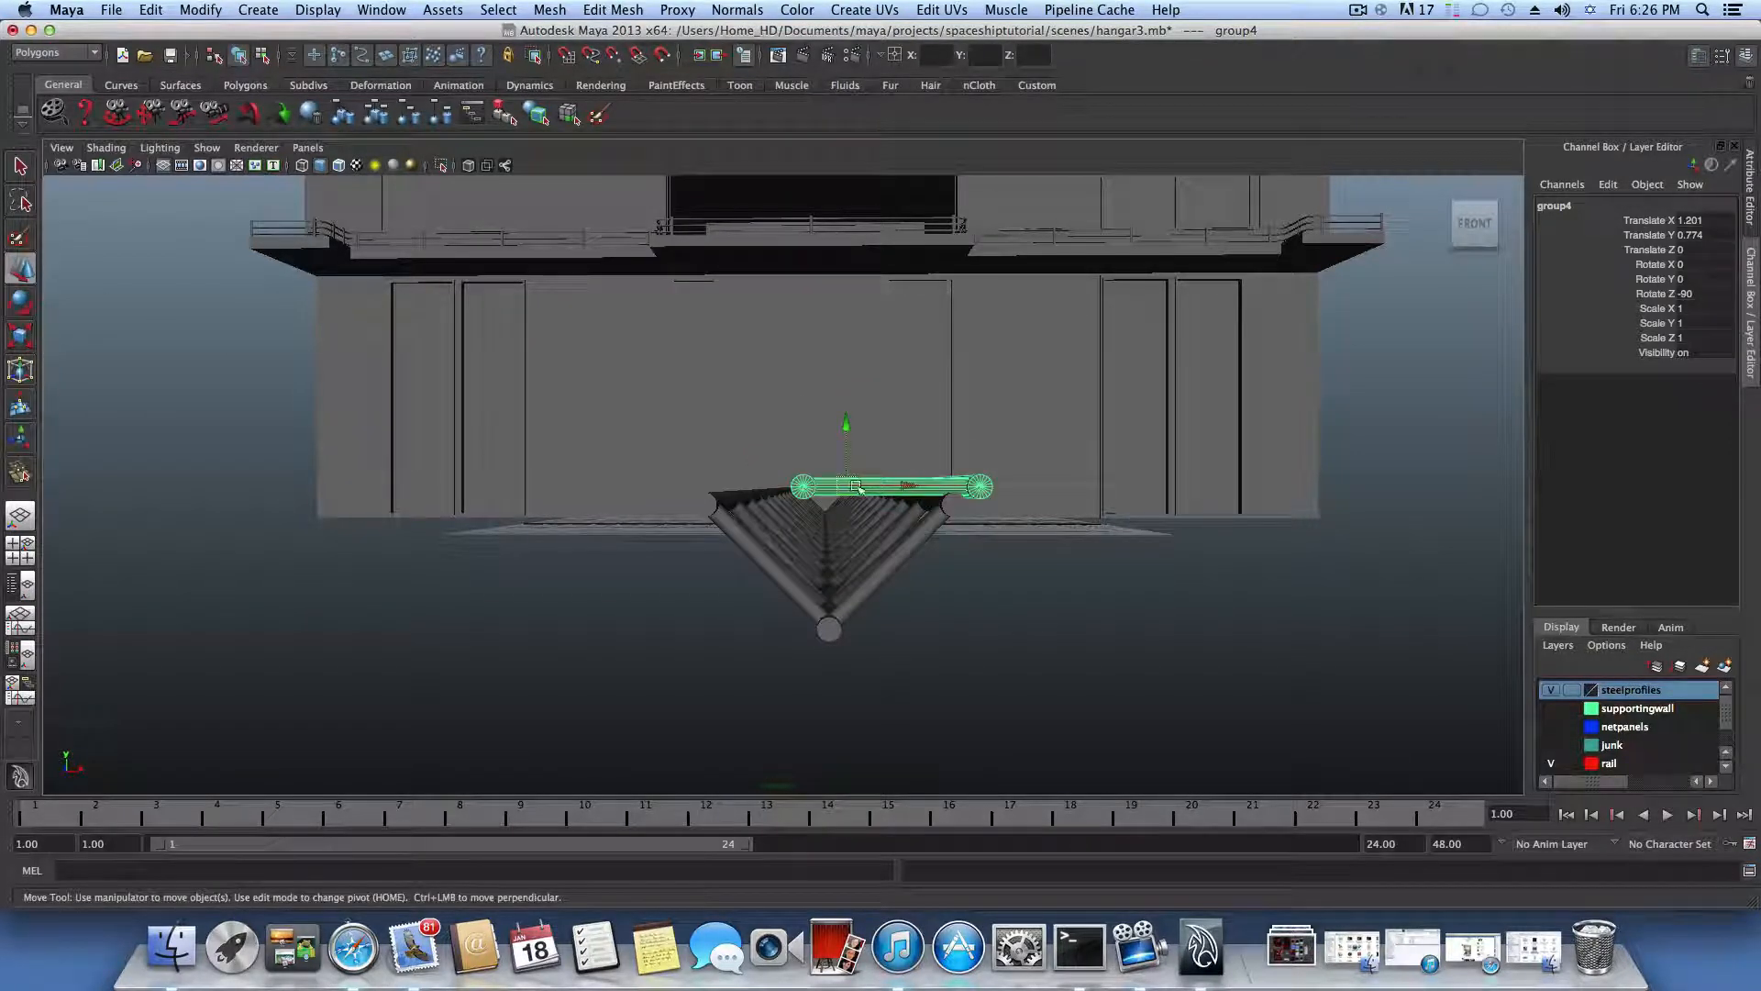
drag(909, 486, 890, 486)
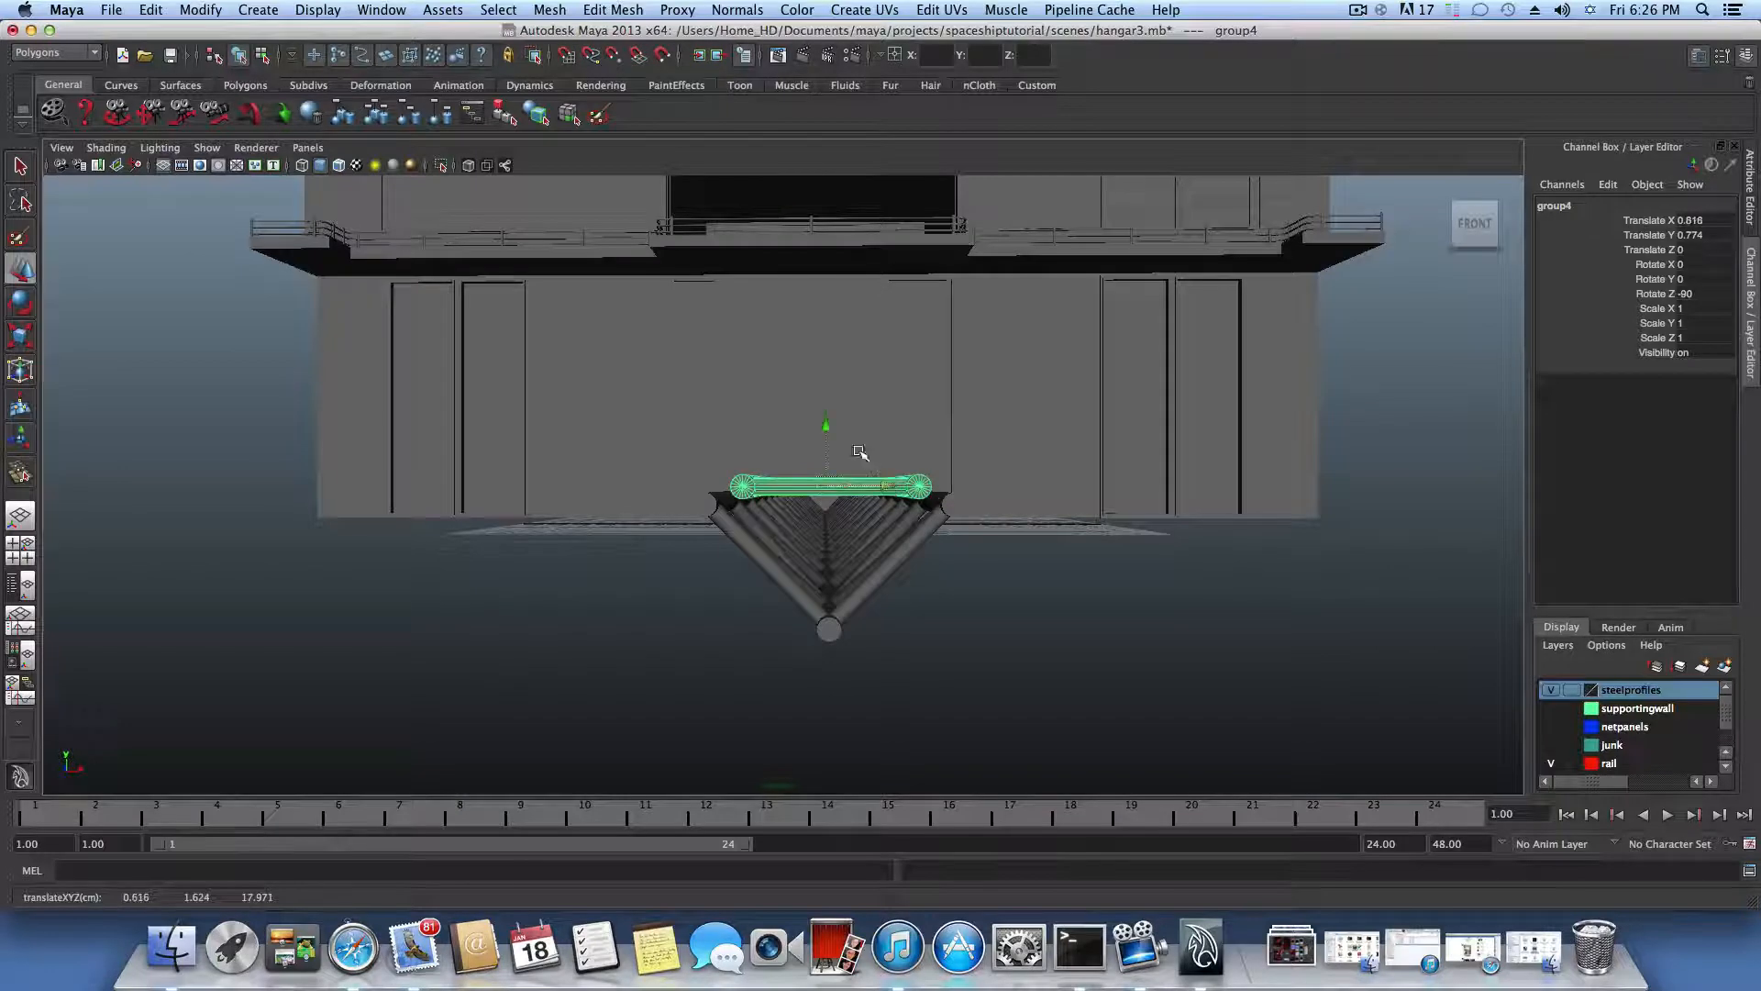
drag(827, 423, 828, 426)
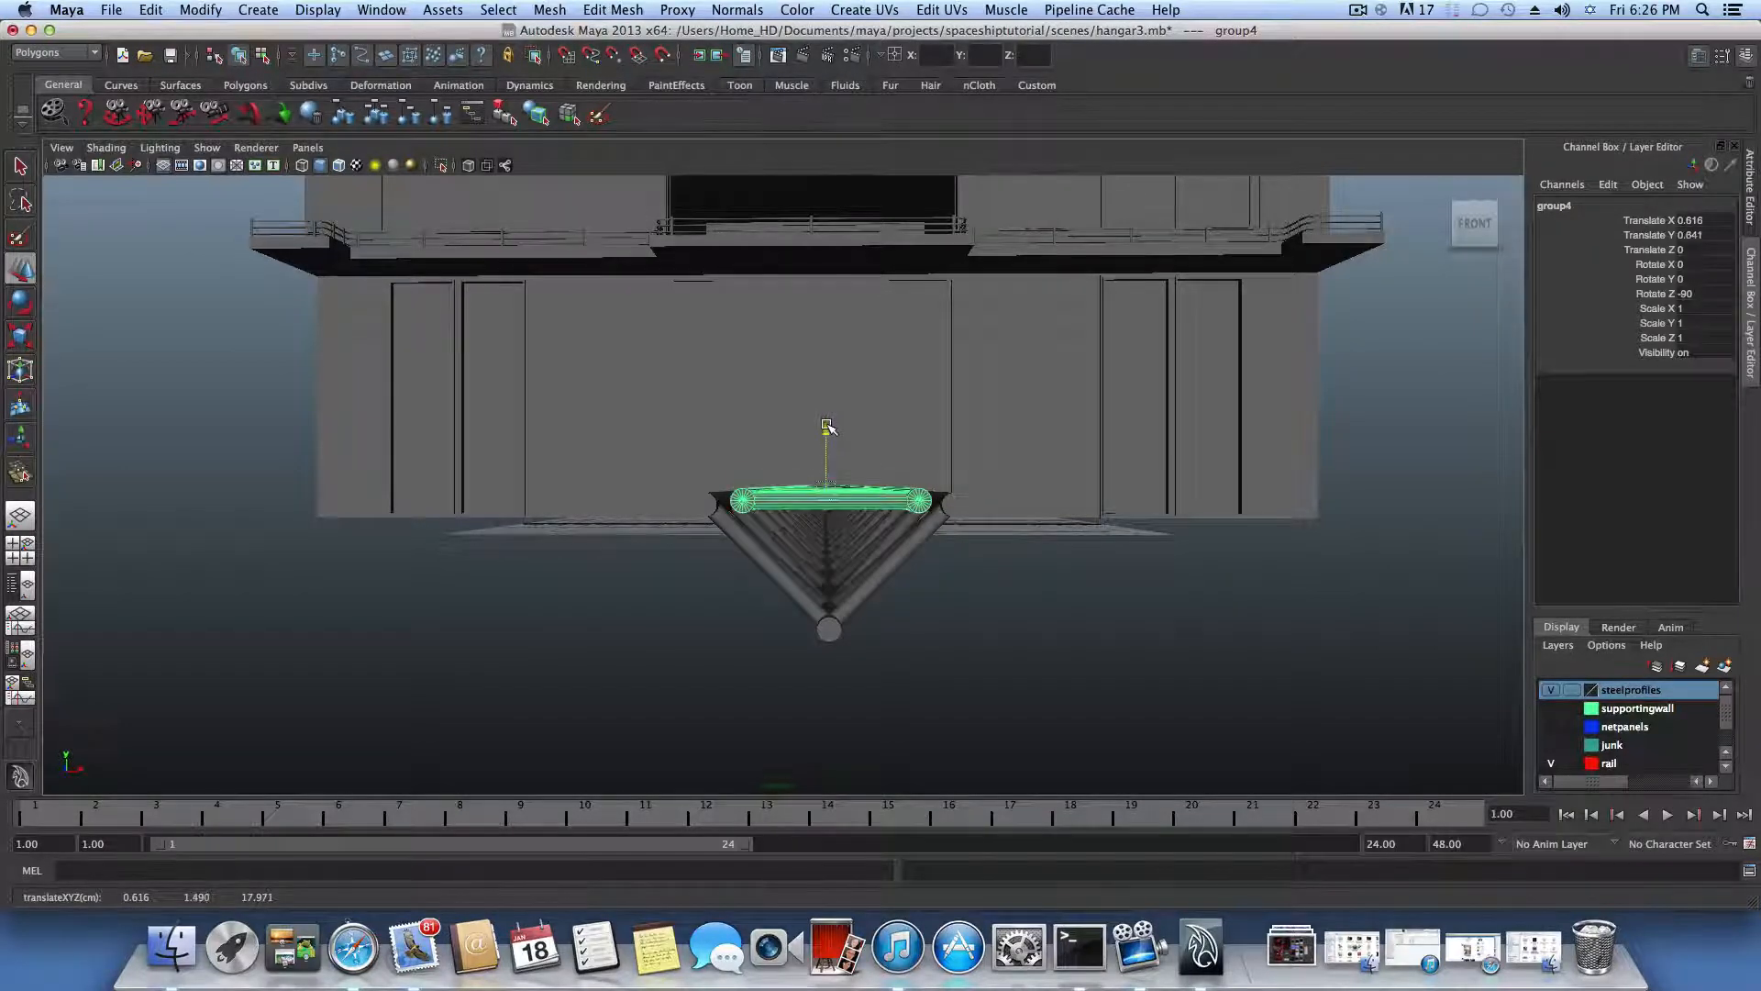
drag(882, 488, 791, 509)
alt+drag(880, 449, 902, 459)
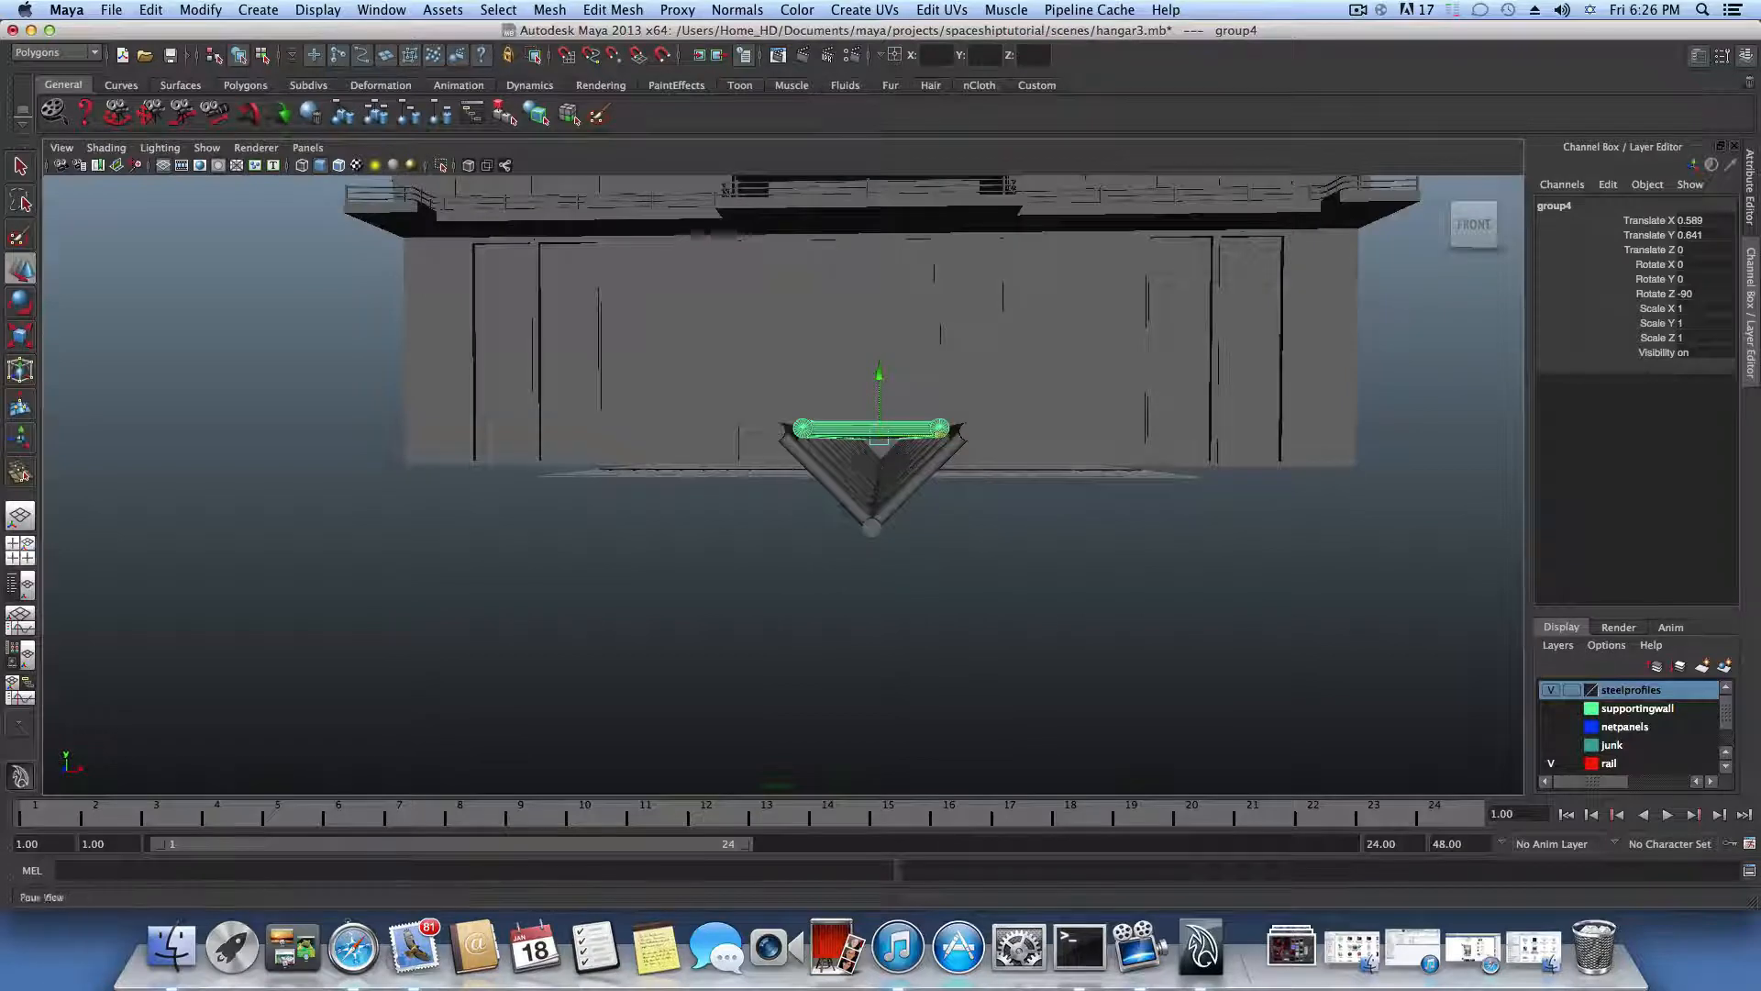
Step: Select group3, the truss on the V's right side, and rotate it to -30 degrees about Z
click(23, 588)
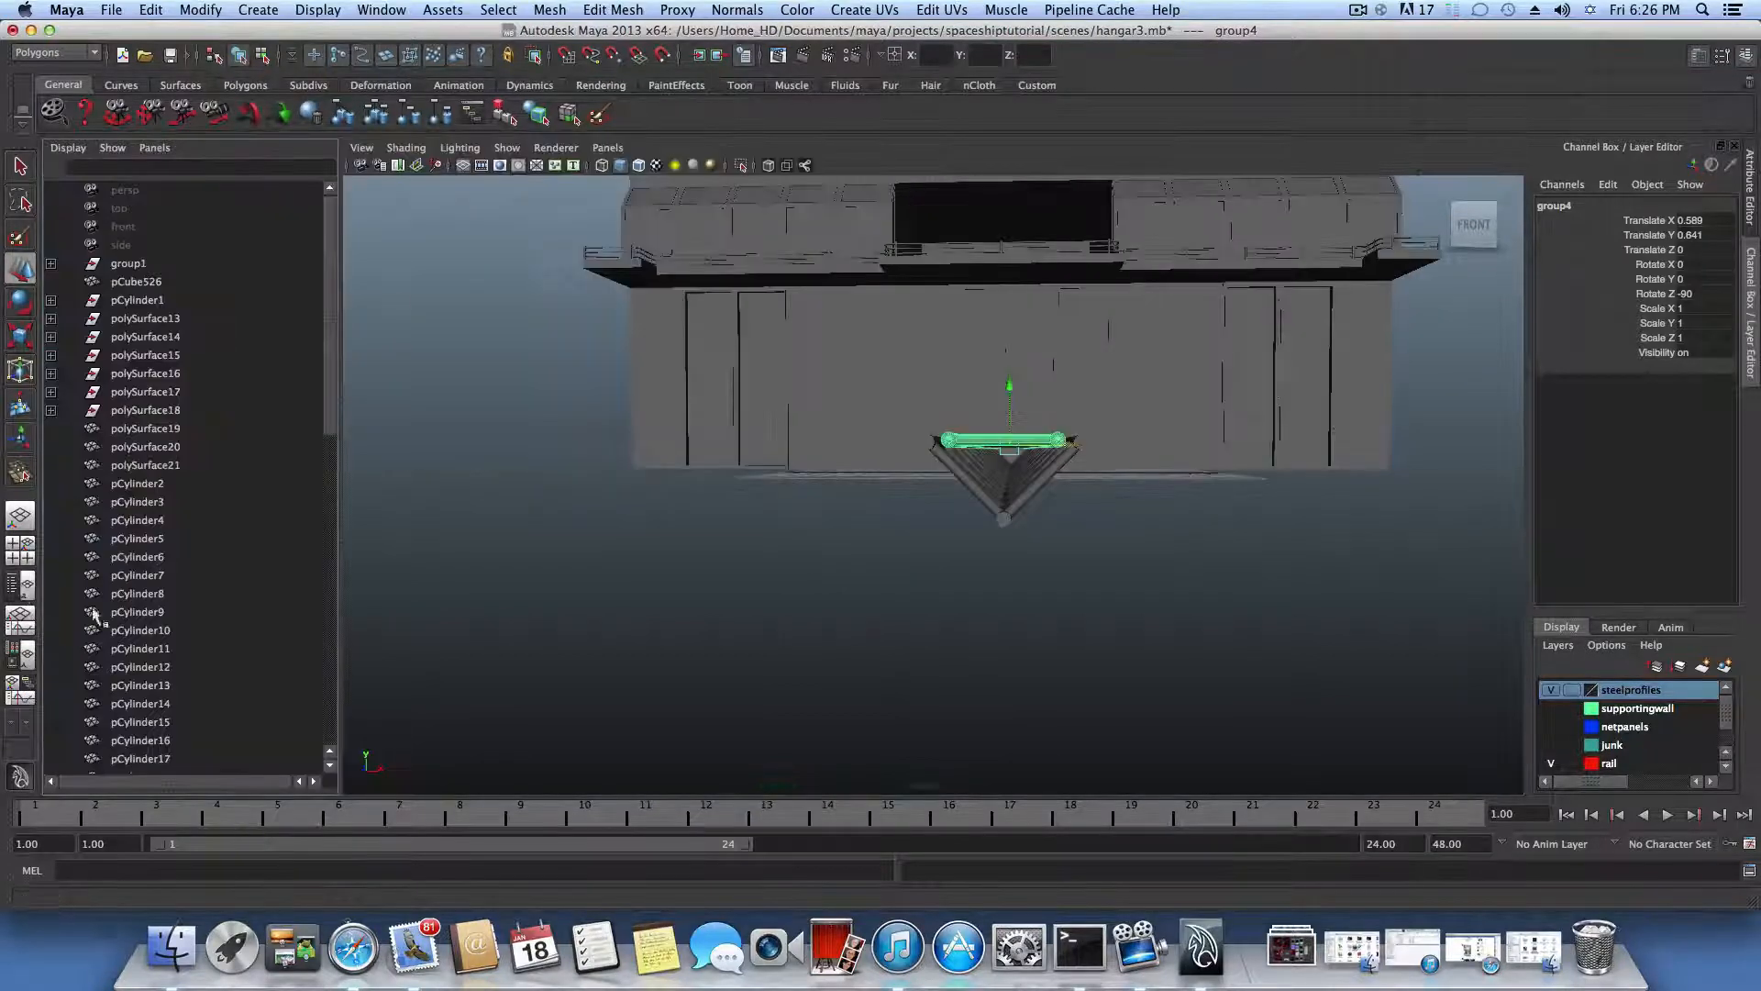
scroll(183, 624, down, 10)
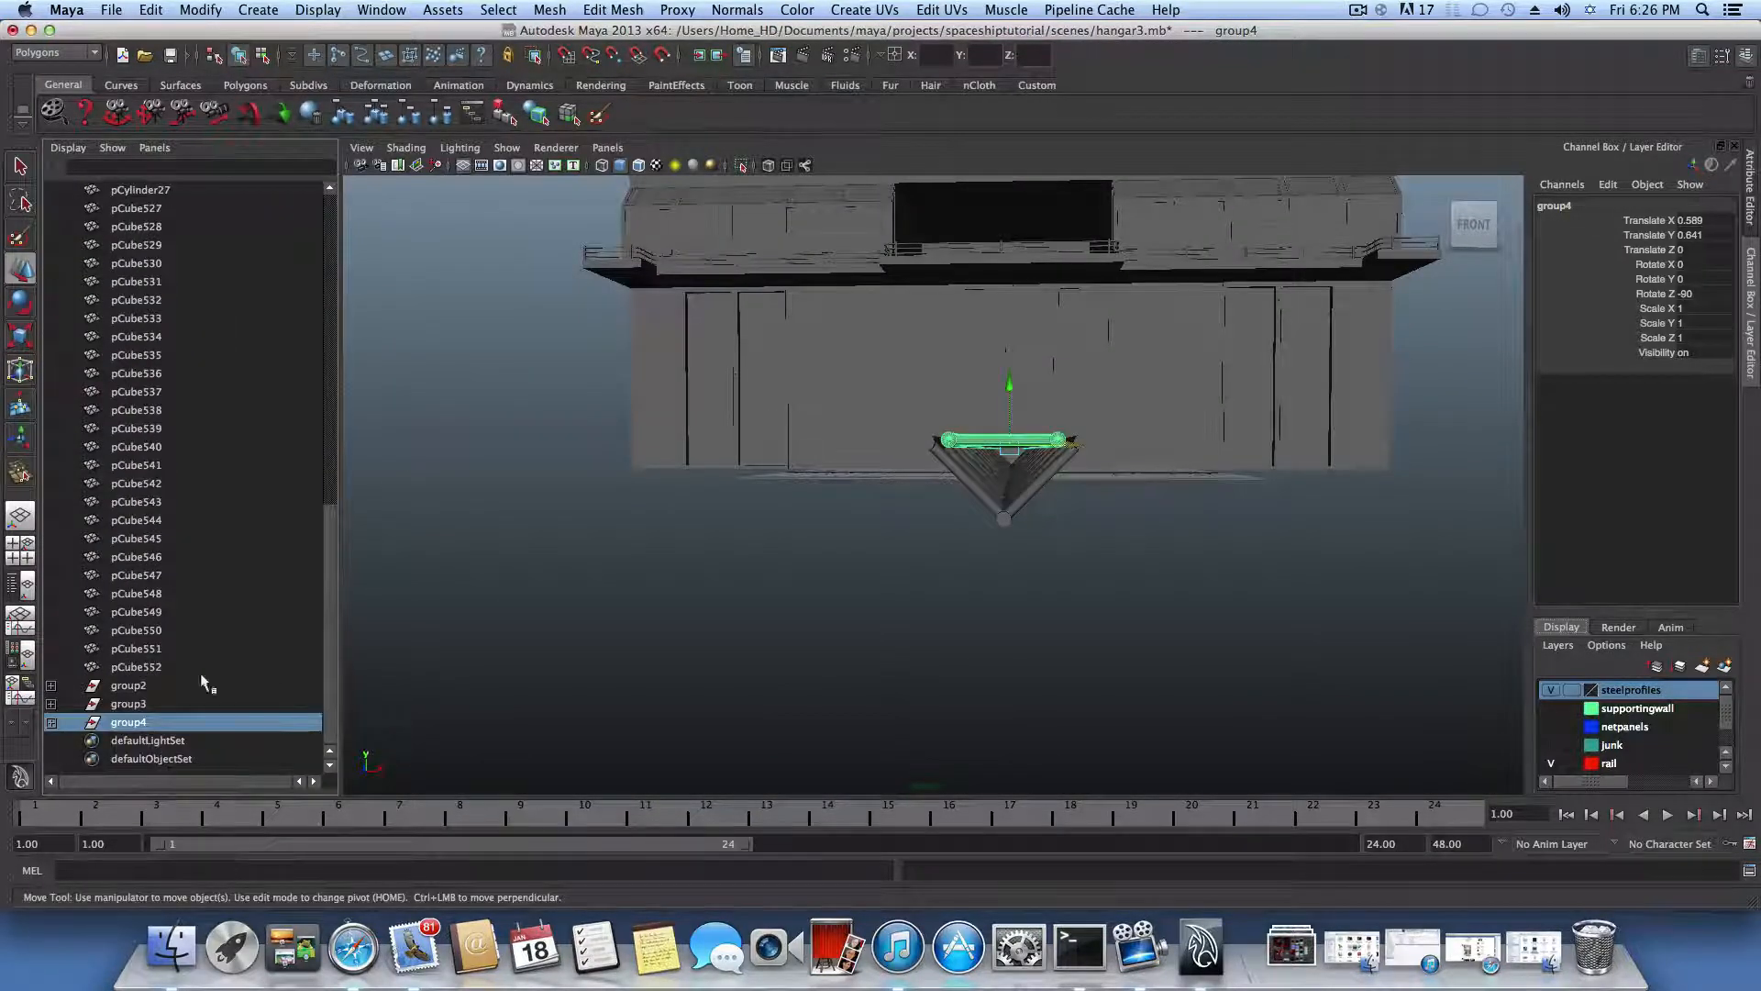
click(129, 706)
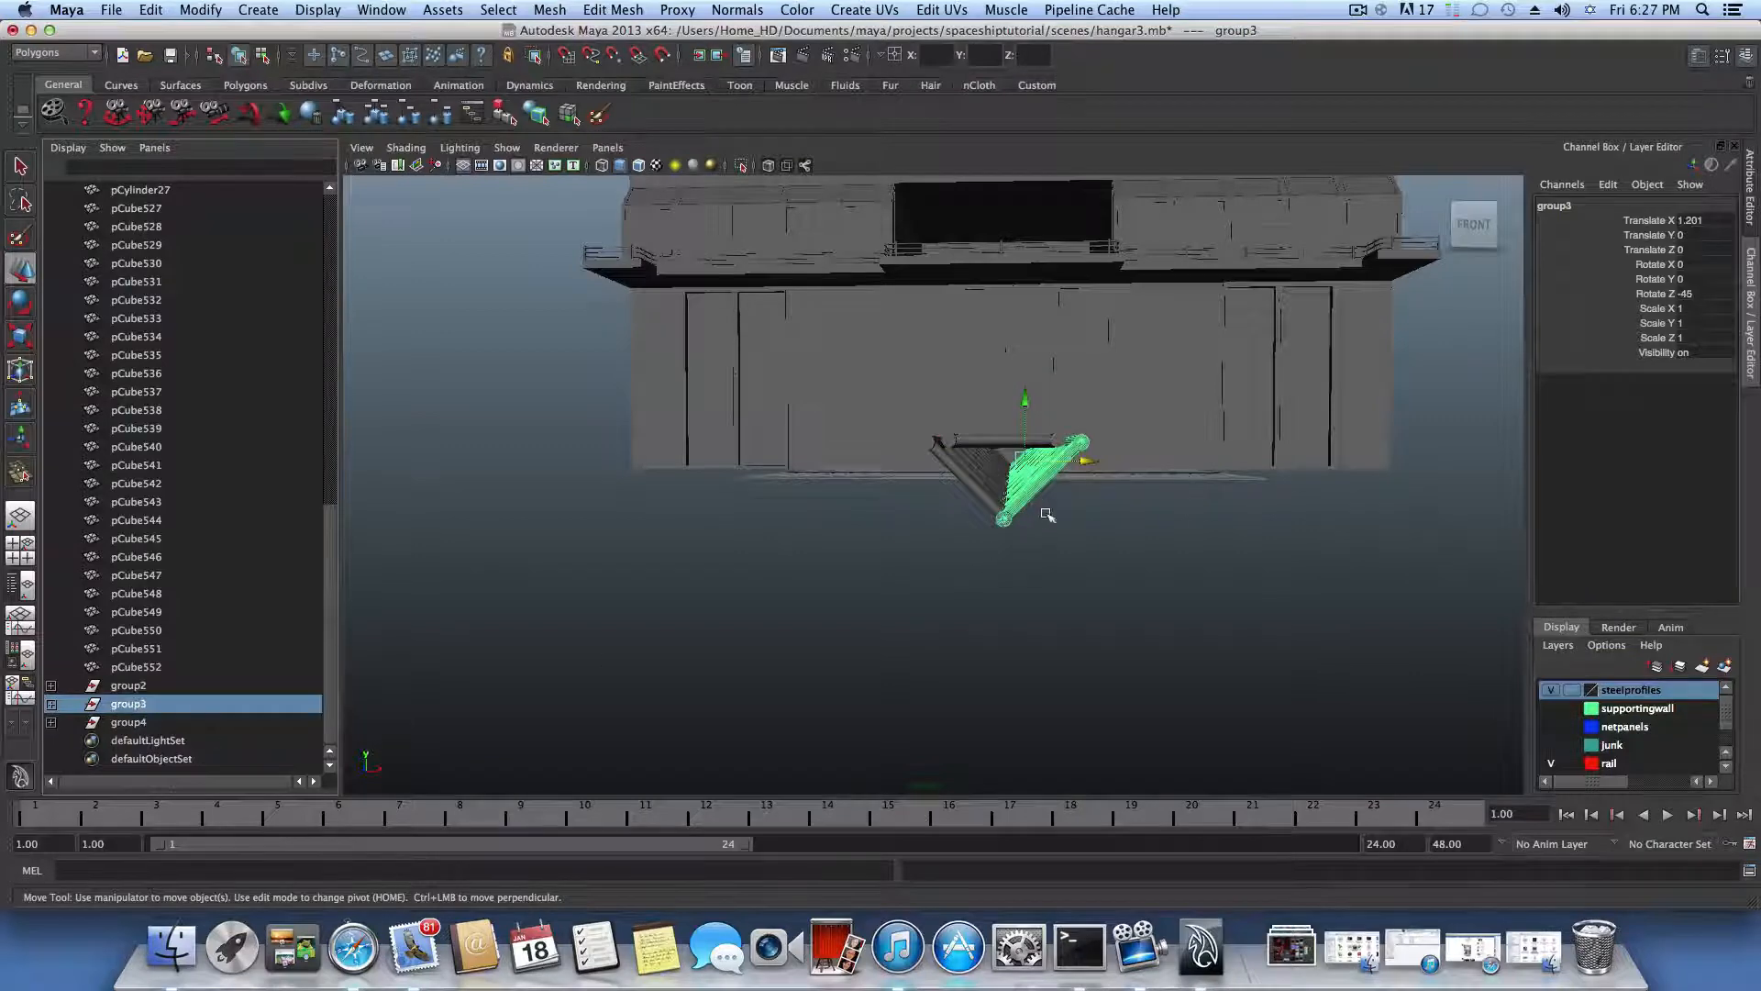
click(20, 301)
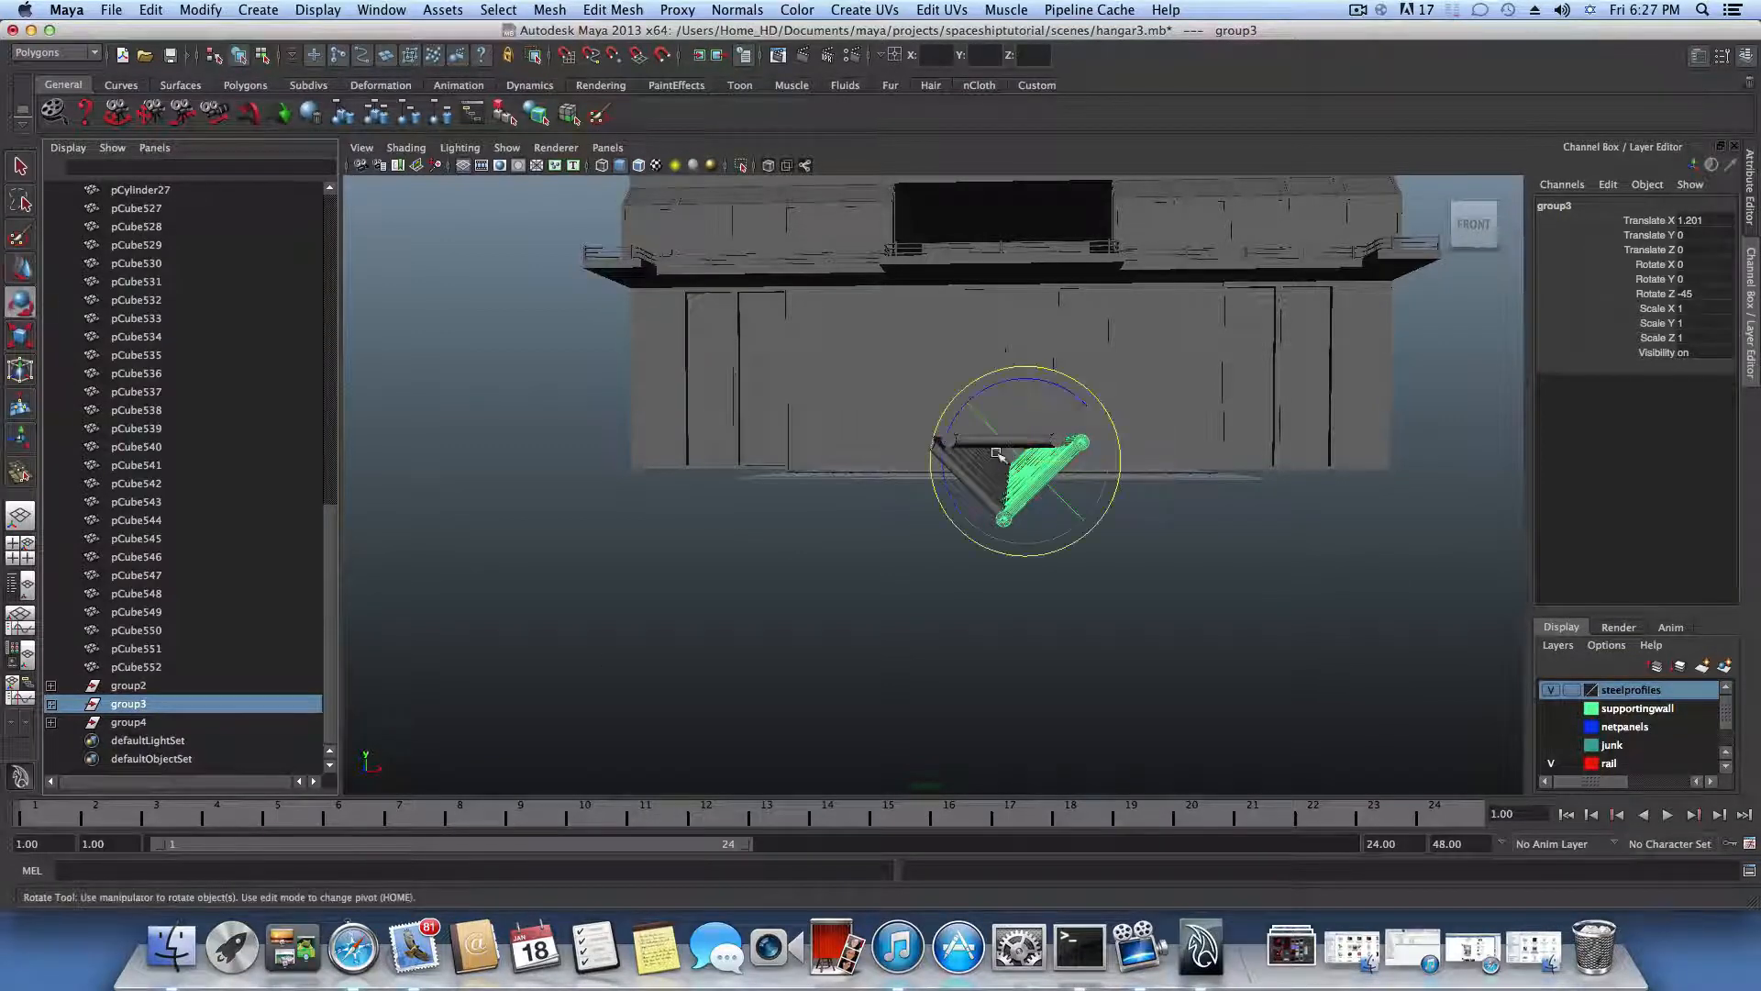
click(1043, 378)
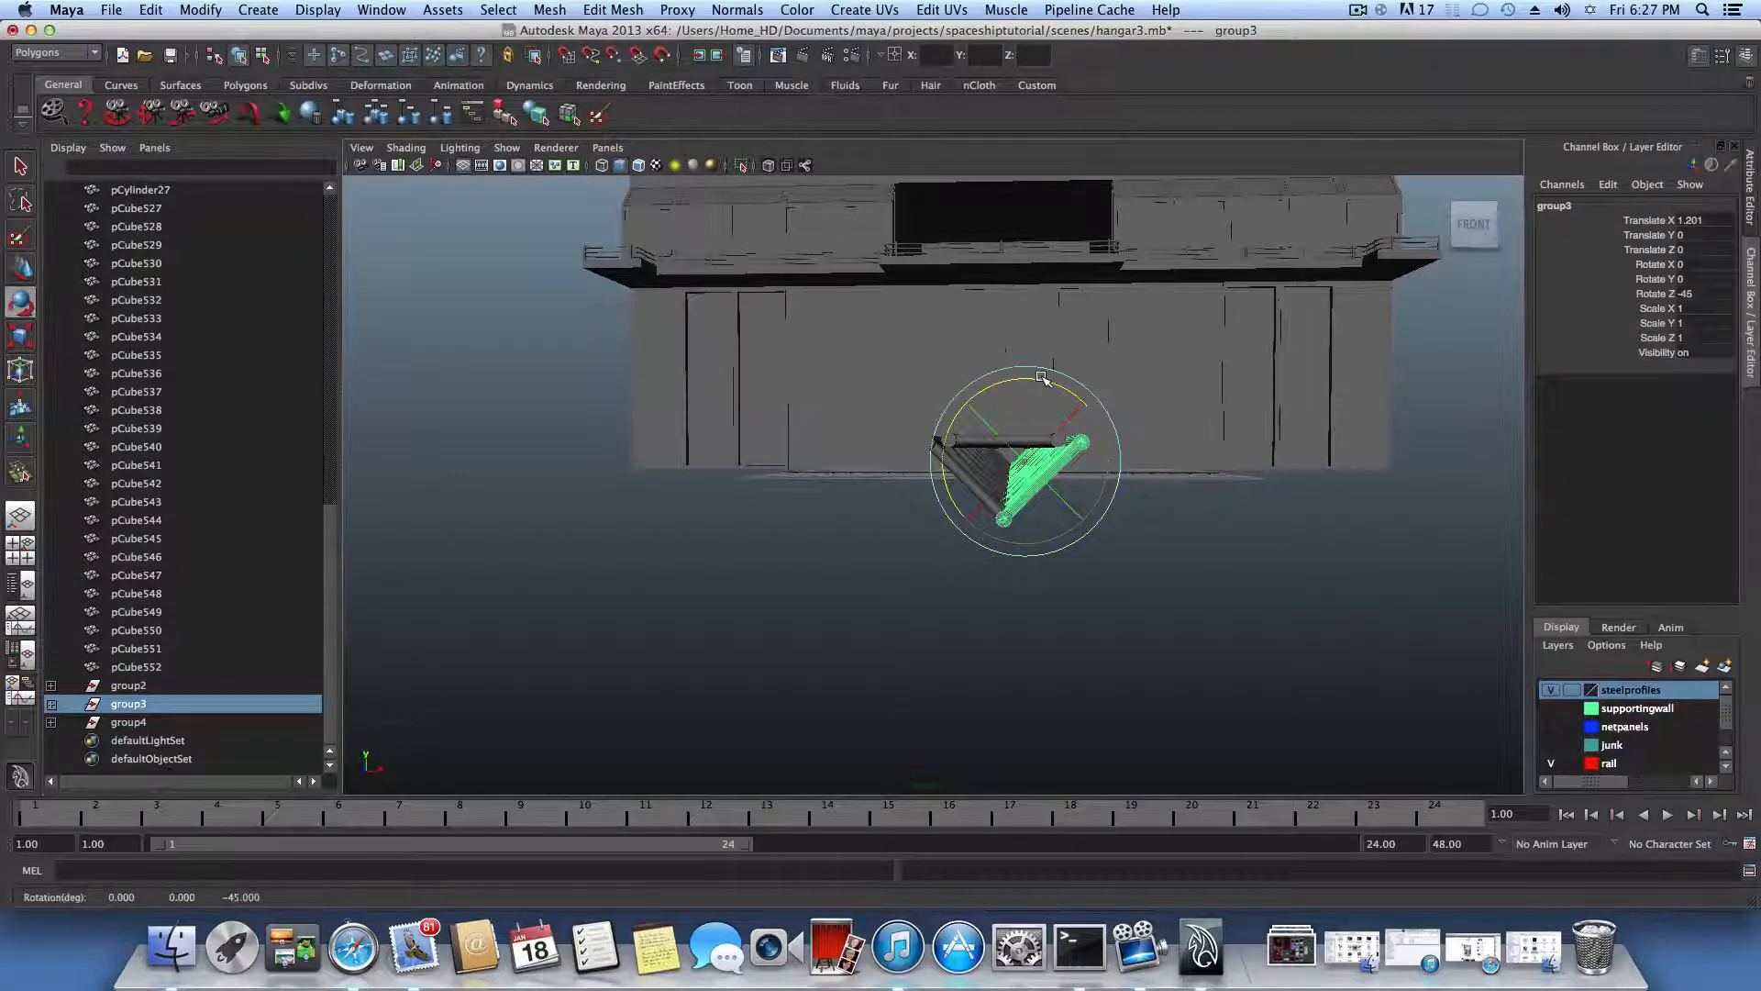
drag(1039, 377, 1030, 378)
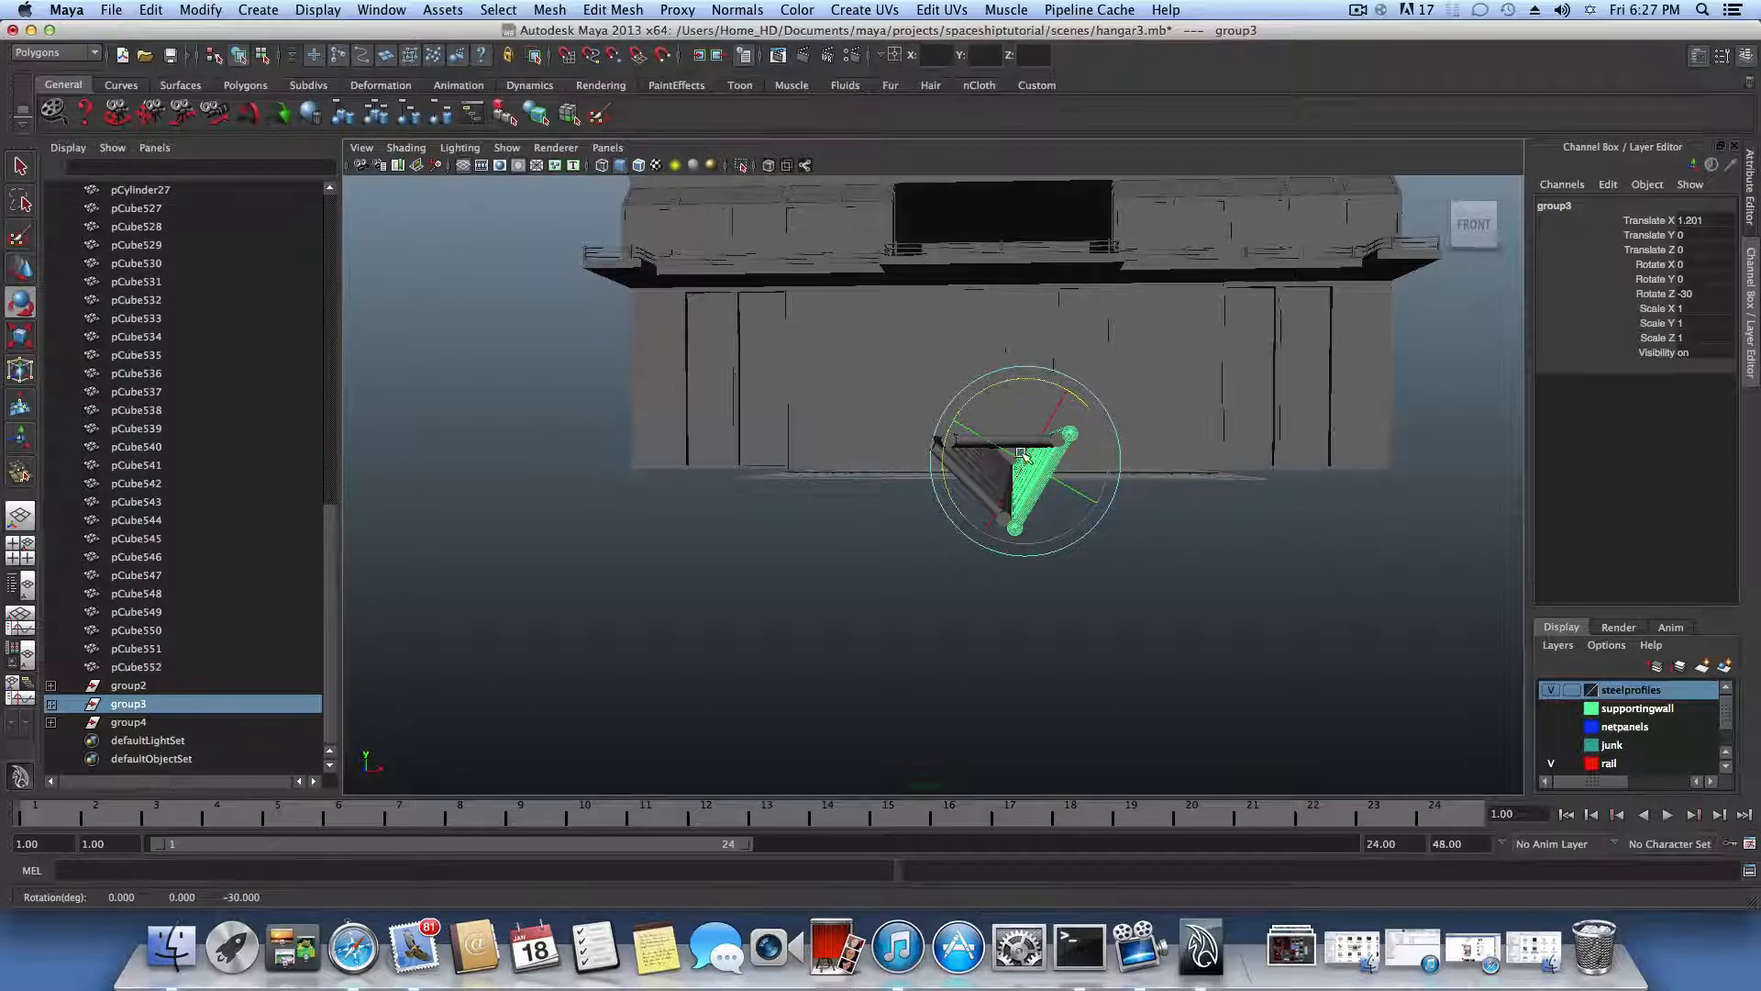
Step: Rotate group2, the V's left side, to 30 degrees about Z and move it to about X 0.218, Y -0.11
click(128, 685)
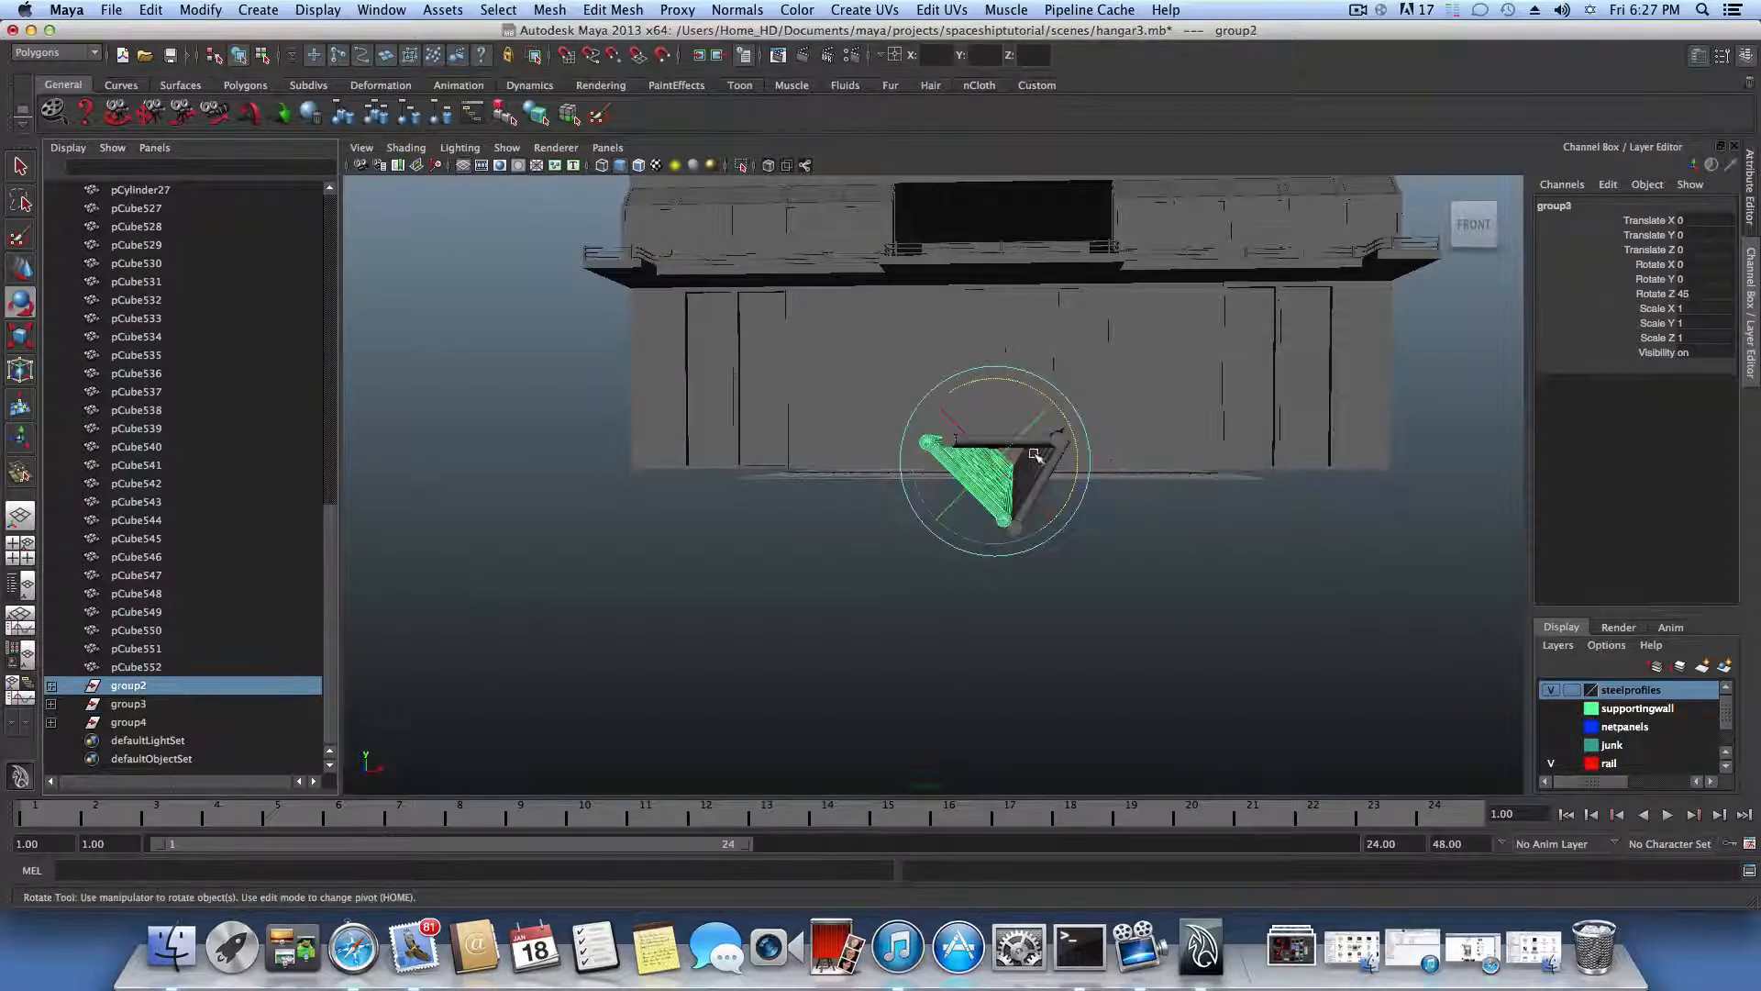
click(976, 384)
drag(976, 383, 987, 382)
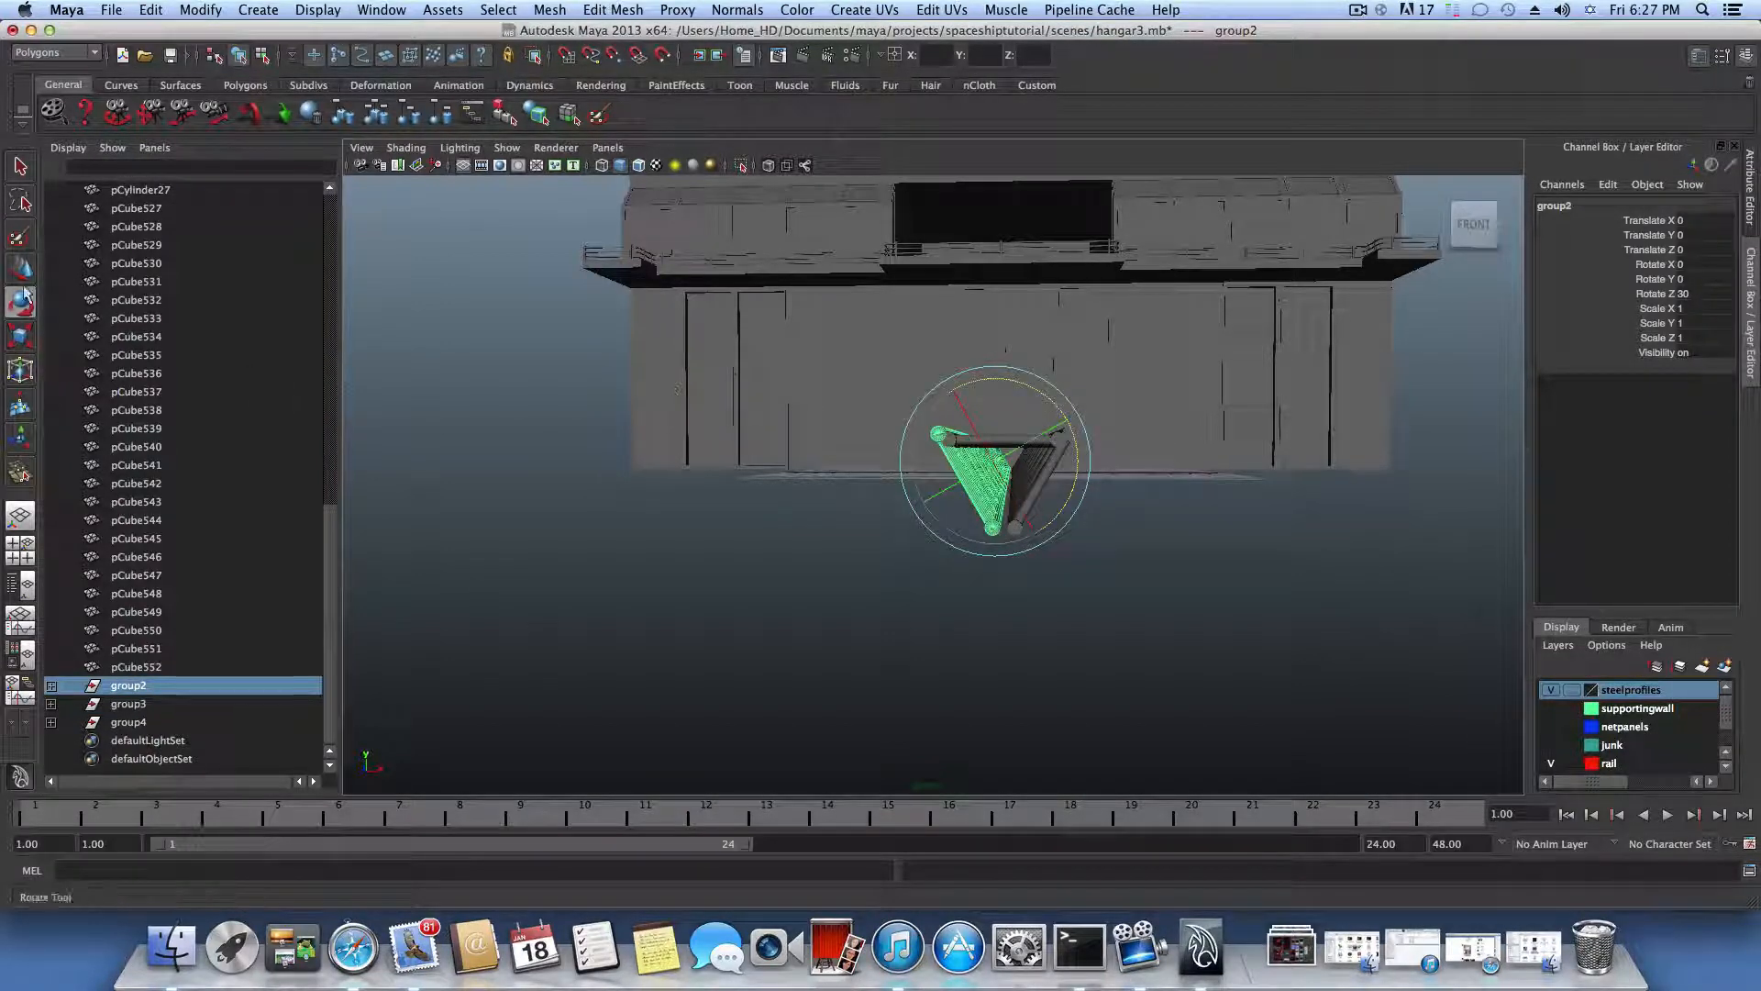
key(w)
drag(987, 401, 993, 403)
drag(1052, 465, 1059, 463)
drag(995, 401, 996, 401)
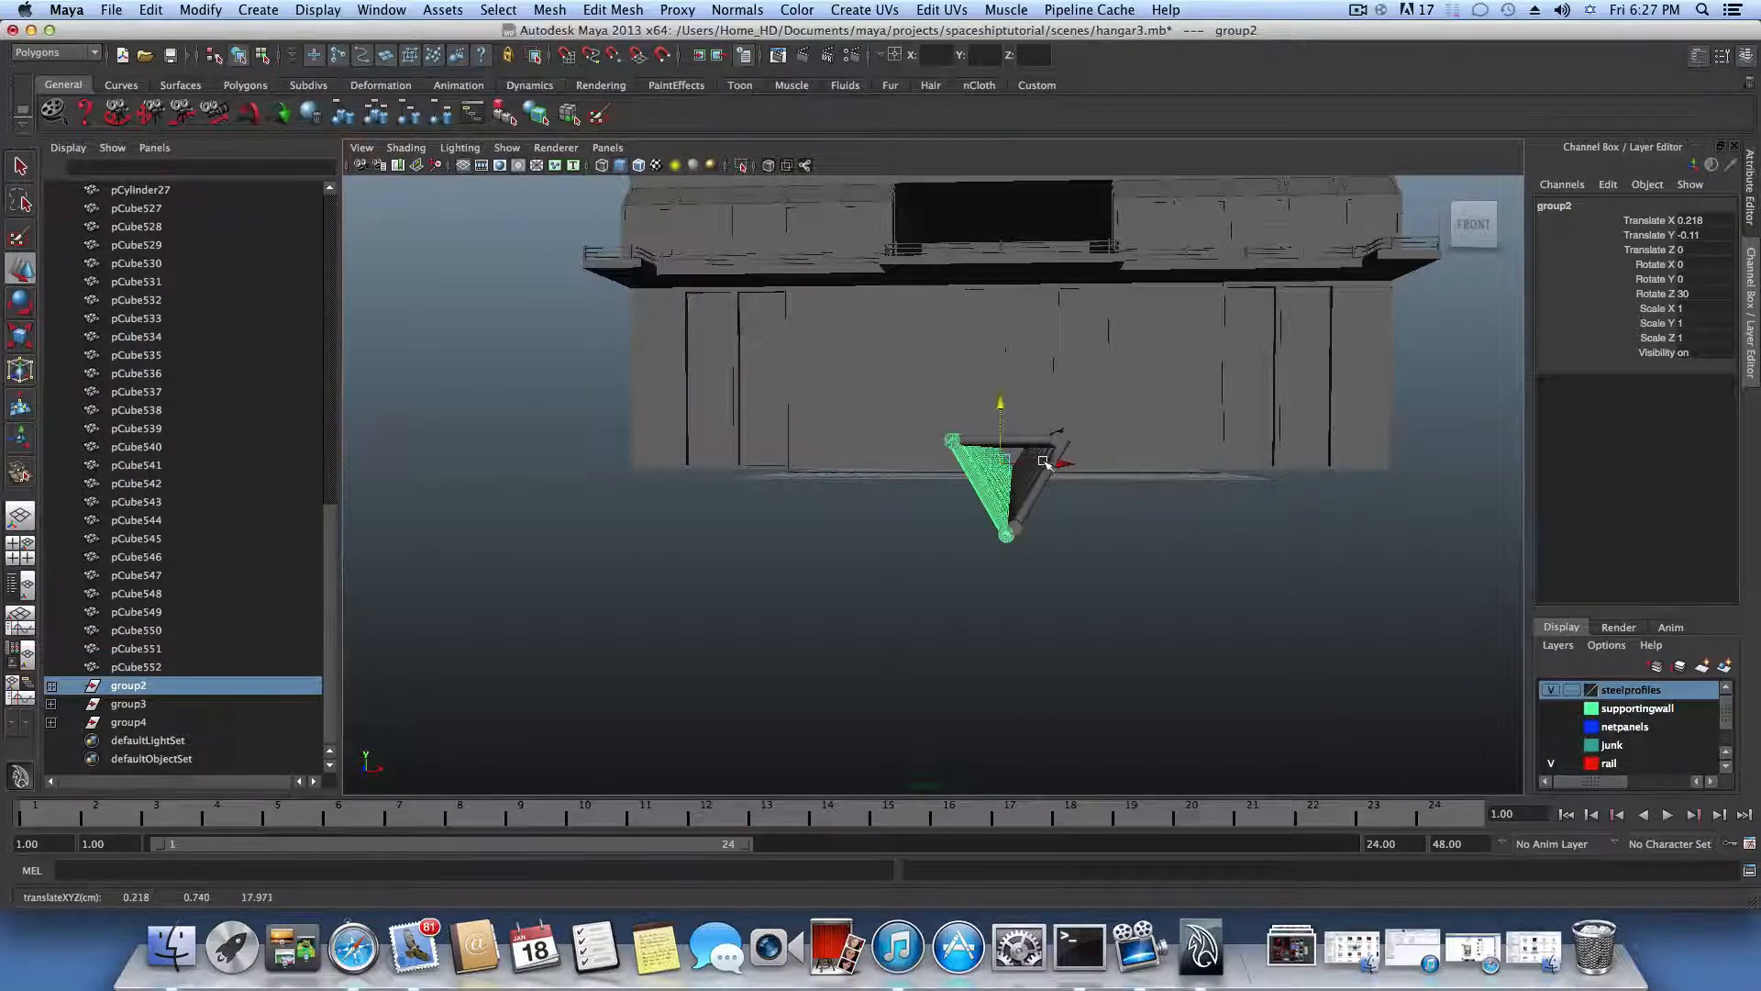
Step: Move group3 to about X 1.009, Y -0.11 so its ends meet the other two truss sides
click(126, 704)
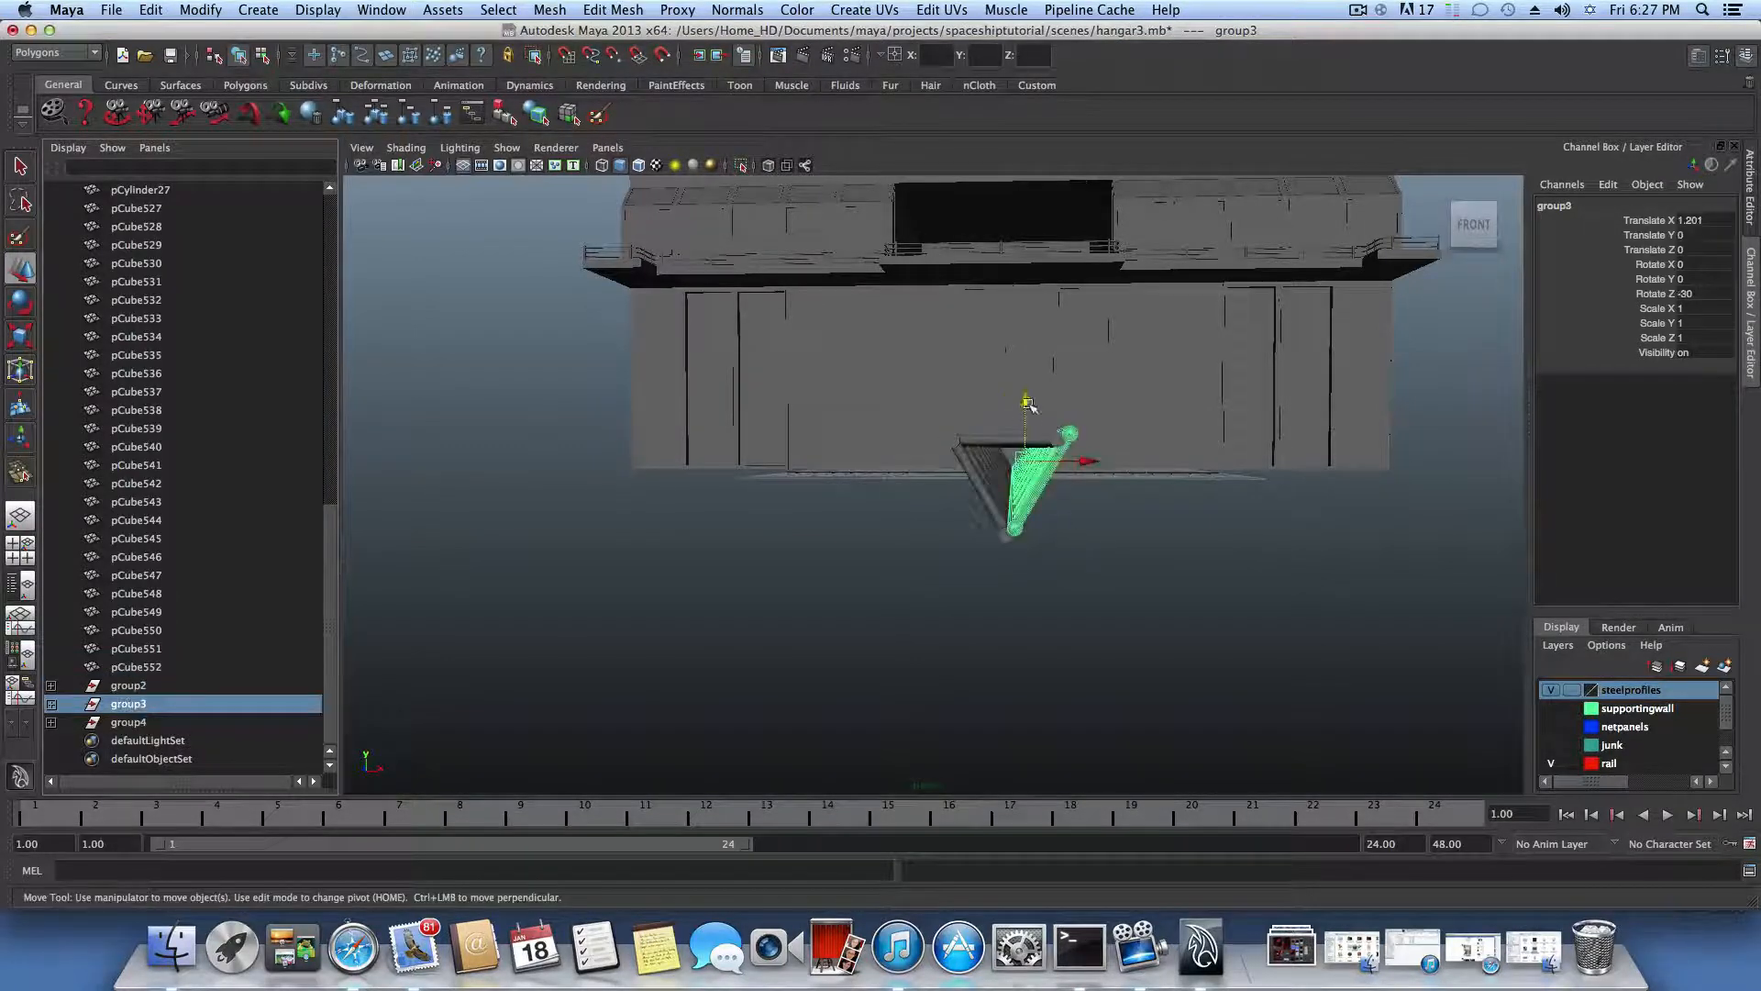
drag(1028, 403, 1029, 409)
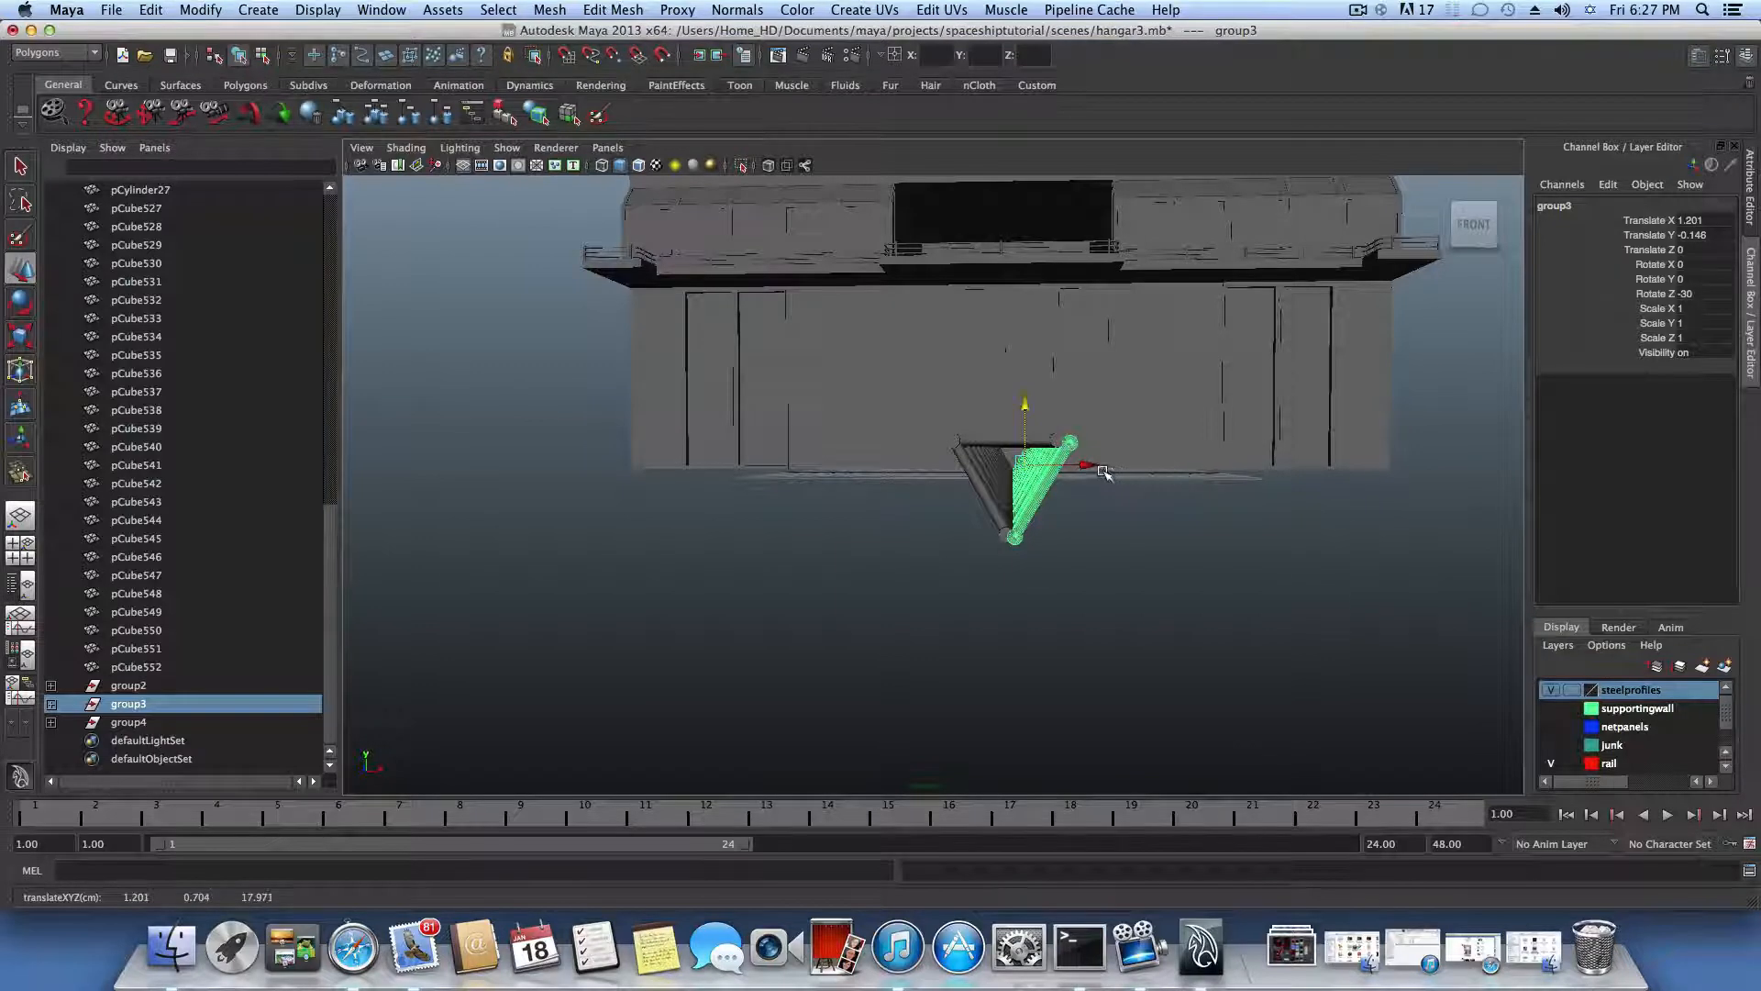
drag(1102, 466, 1087, 465)
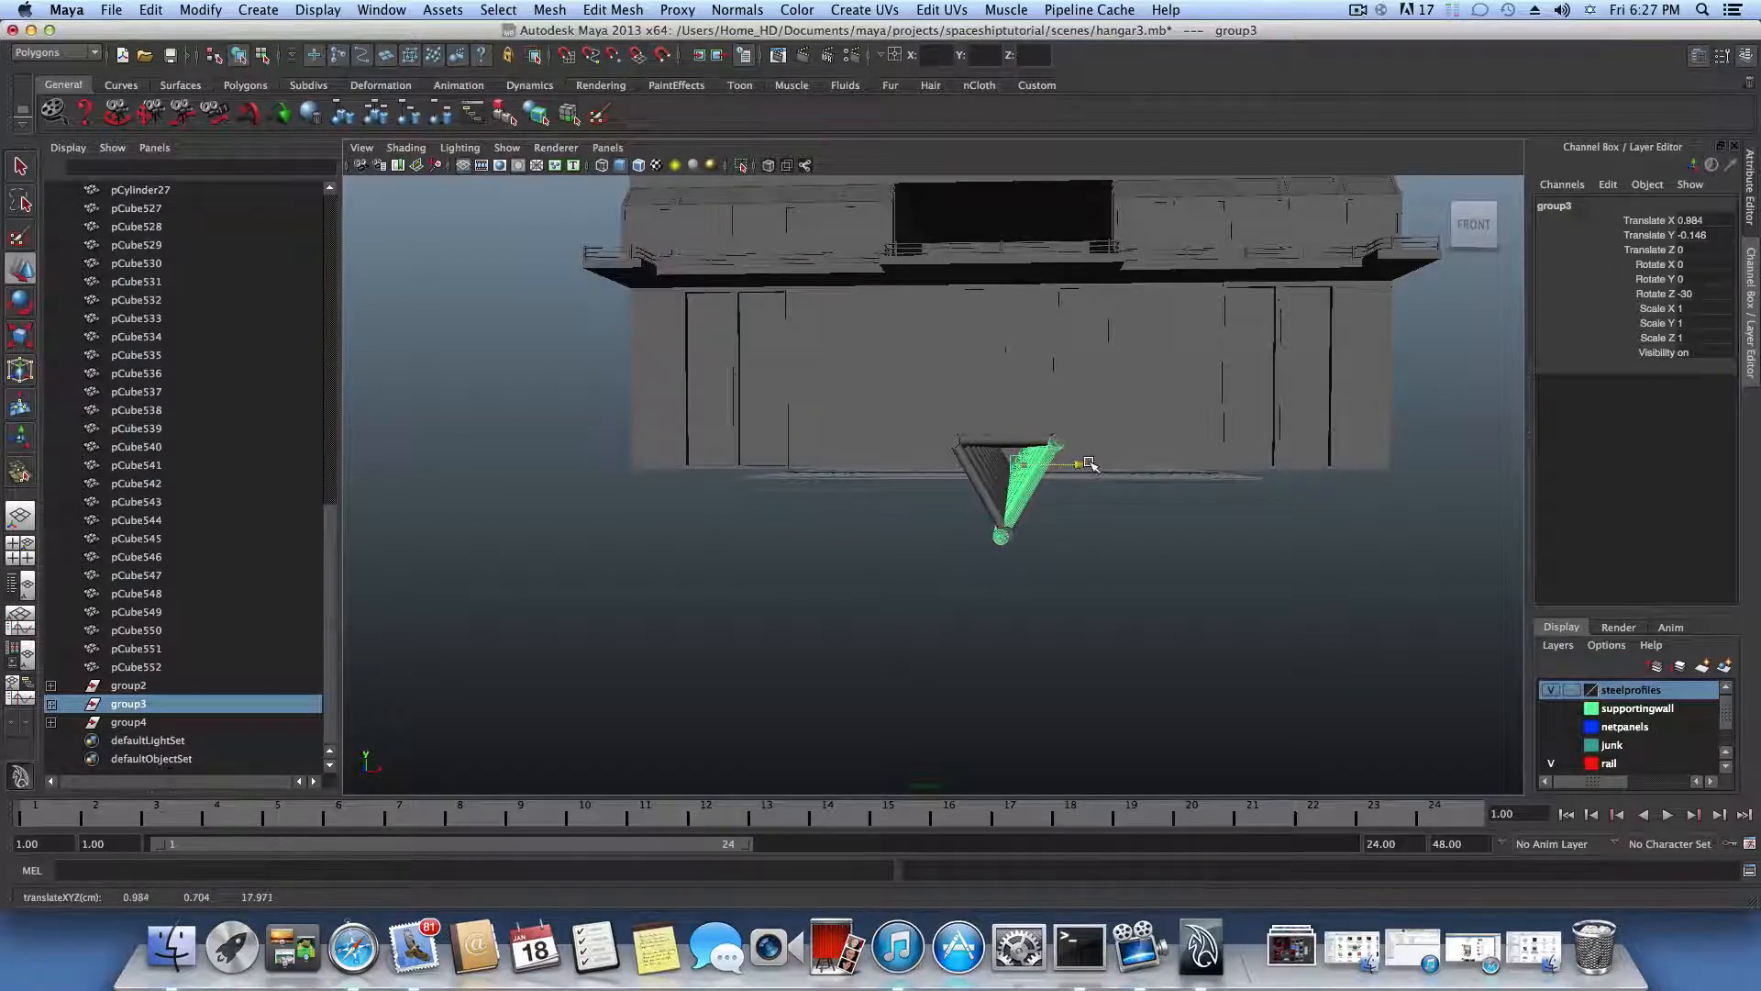
drag(1022, 404, 1022, 403)
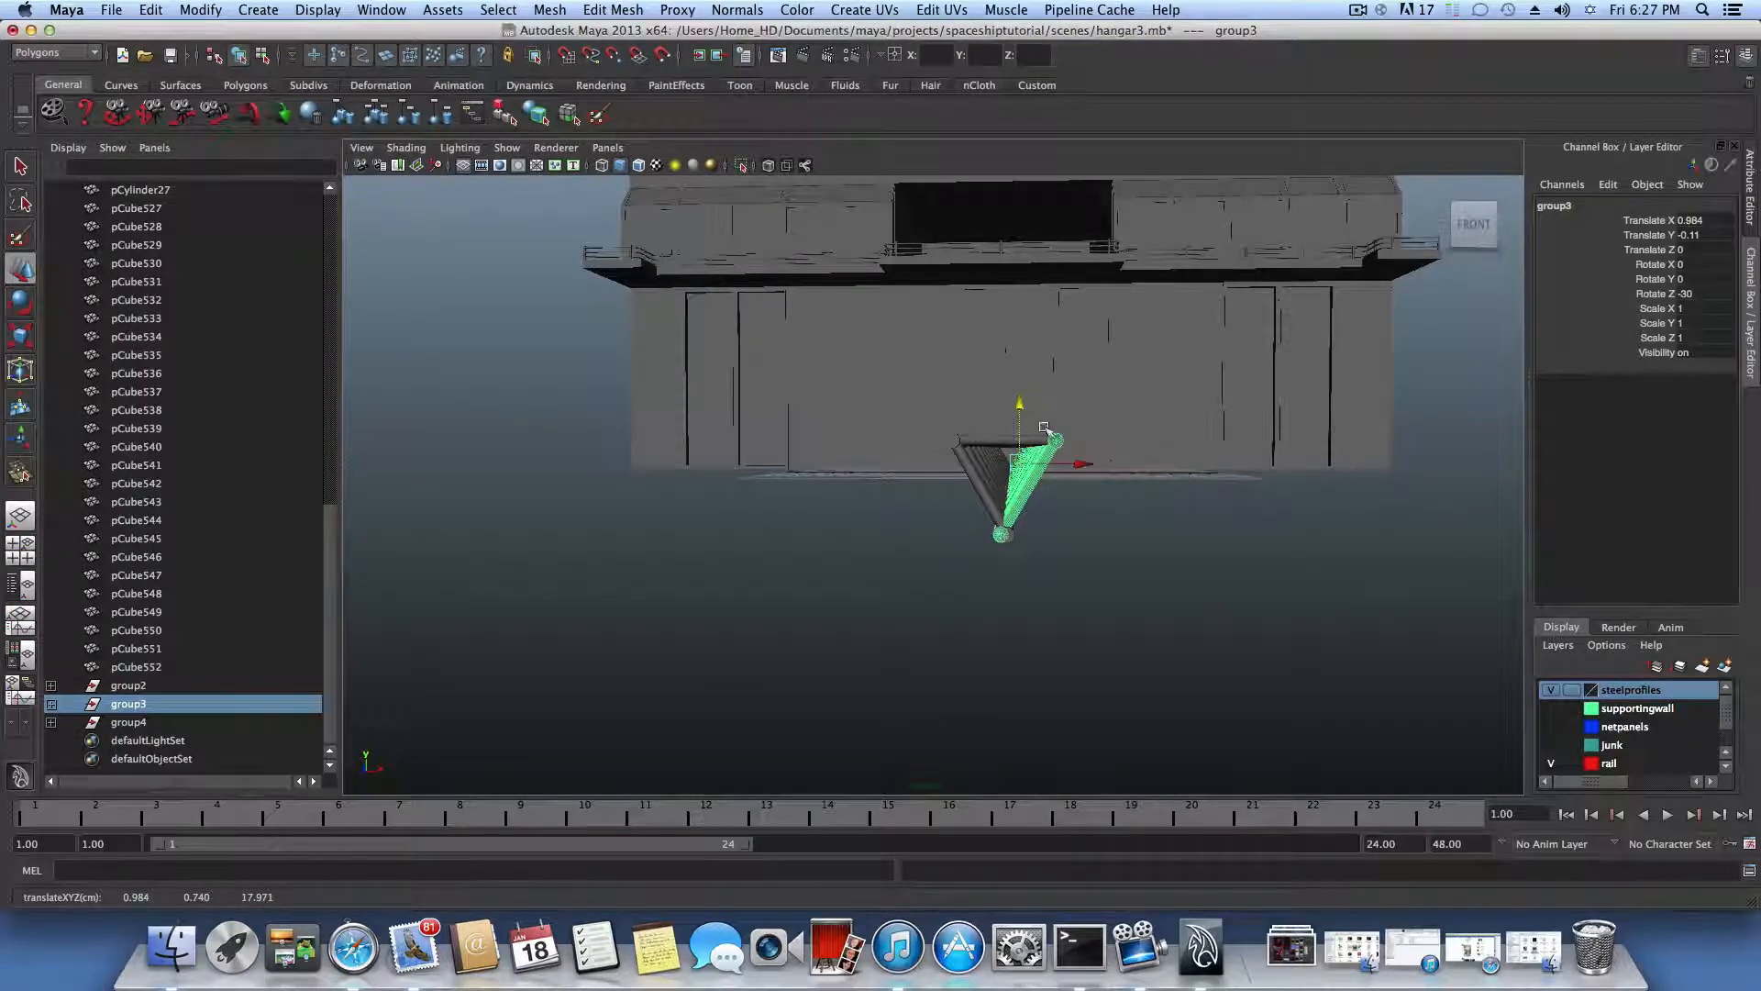
alt+right_drag(952, 466, 1159, 511)
alt+middle_drag(1159, 511, 1108, 510)
alt+right_drag(1108, 510, 872, 632)
drag(1051, 456, 1051, 457)
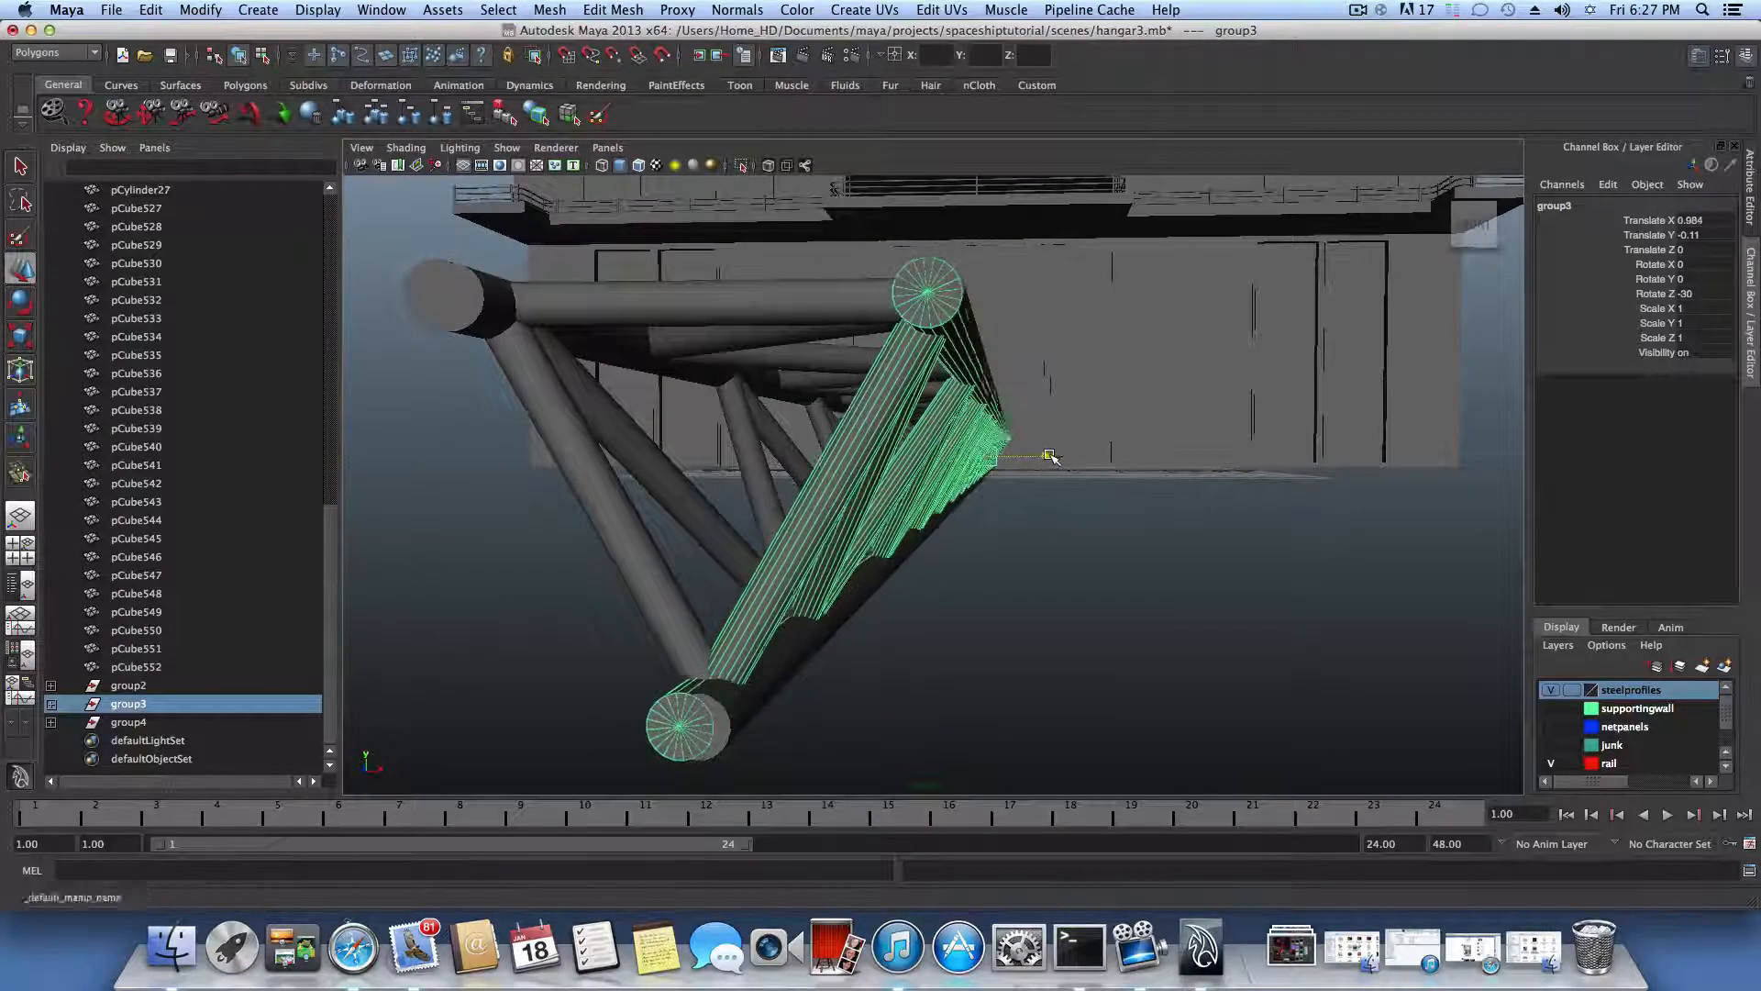
drag(1050, 456, 1046, 456)
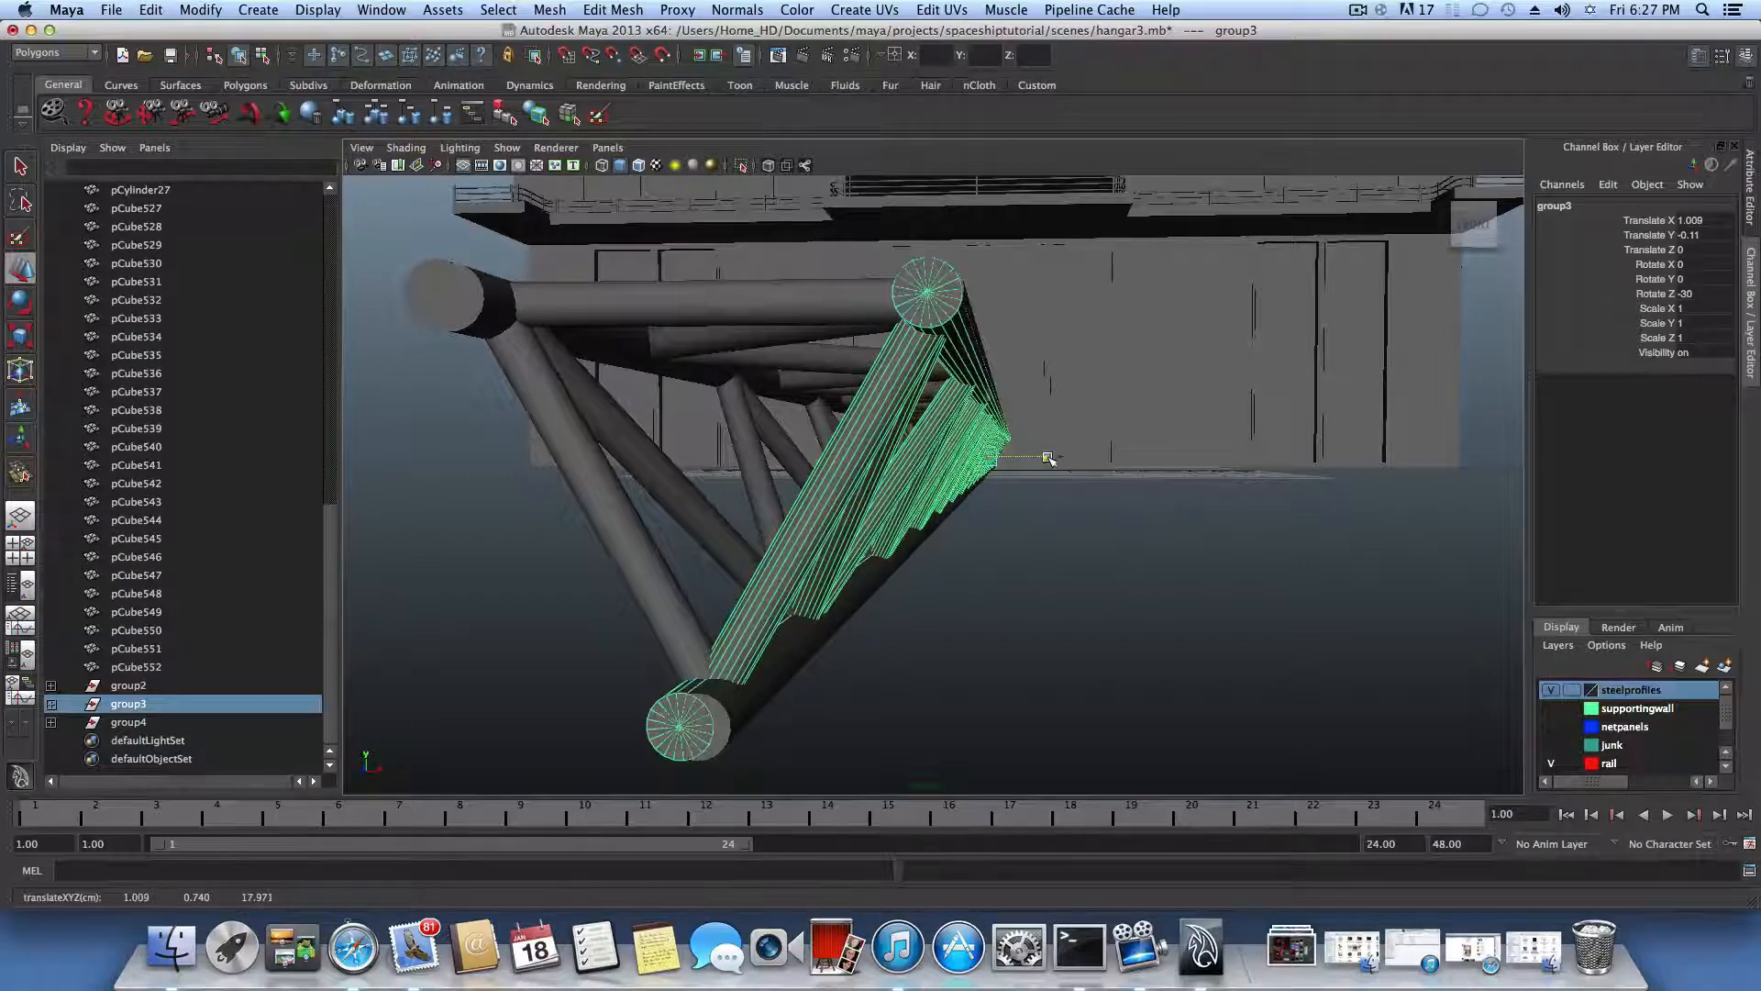
Step: Pull group2's overlapping cylinder out of the truss's bottom corner to about X 1.079, Y -0.623
alt+drag(978, 524, 1030, 522)
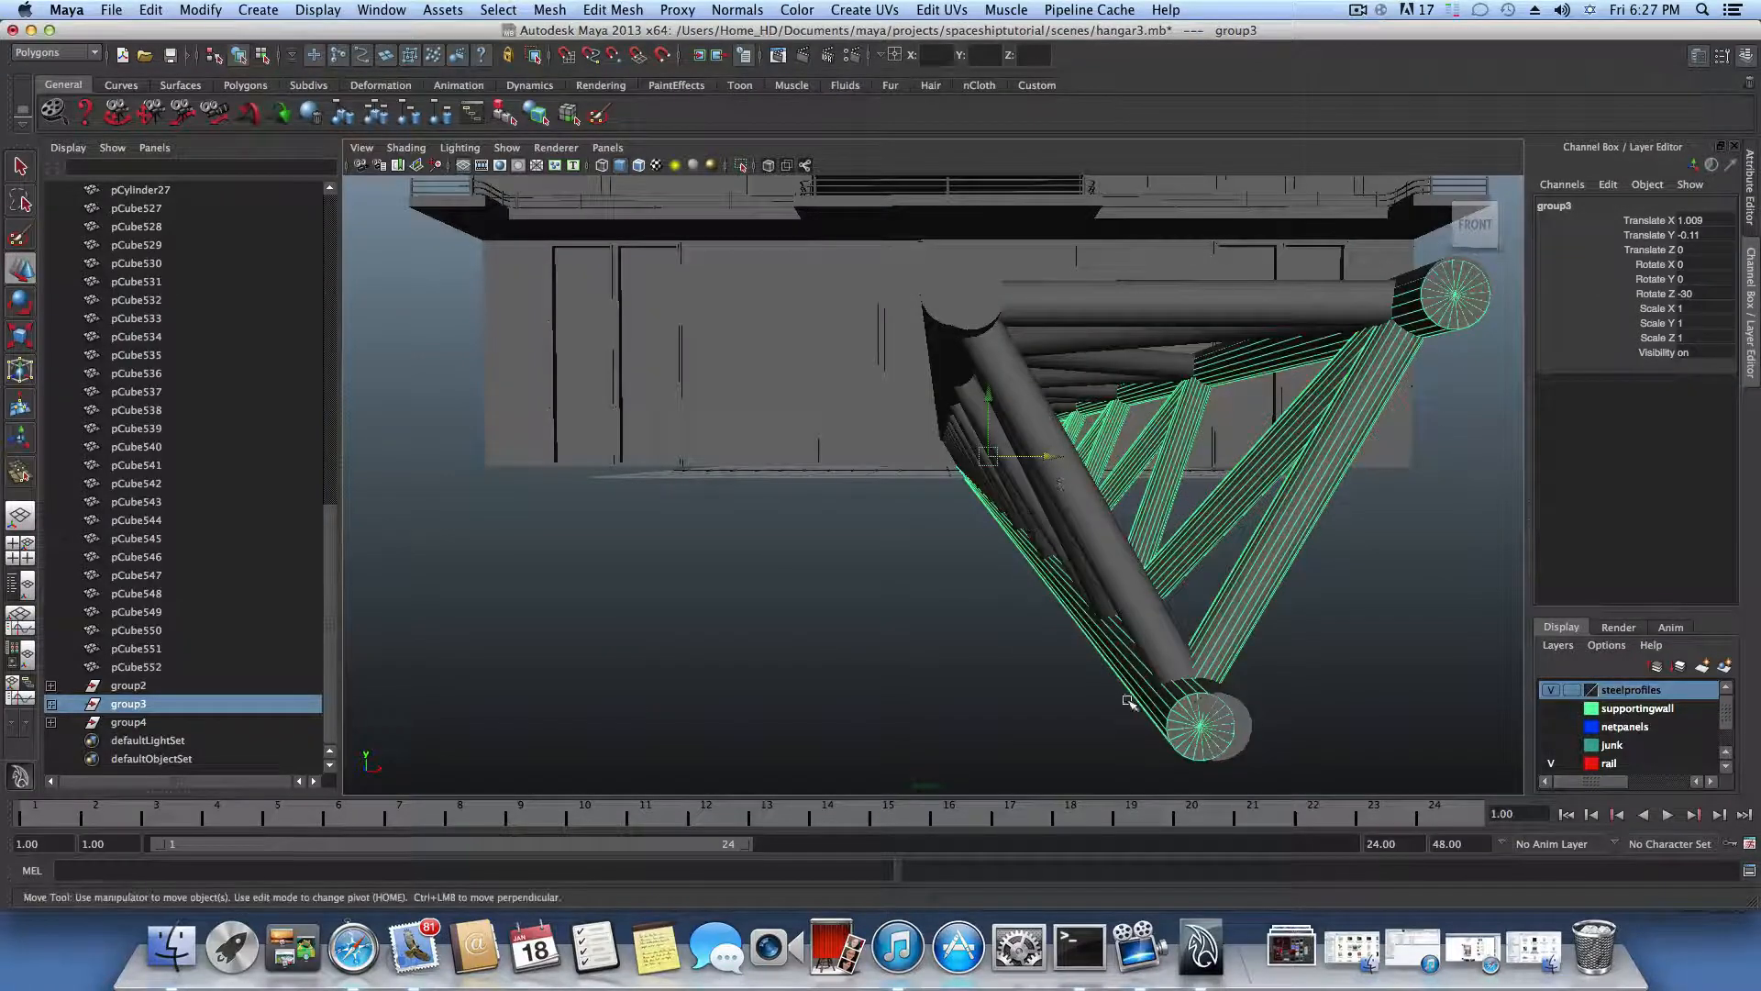
alt+drag(1128, 701, 975, 669)
click(920, 711)
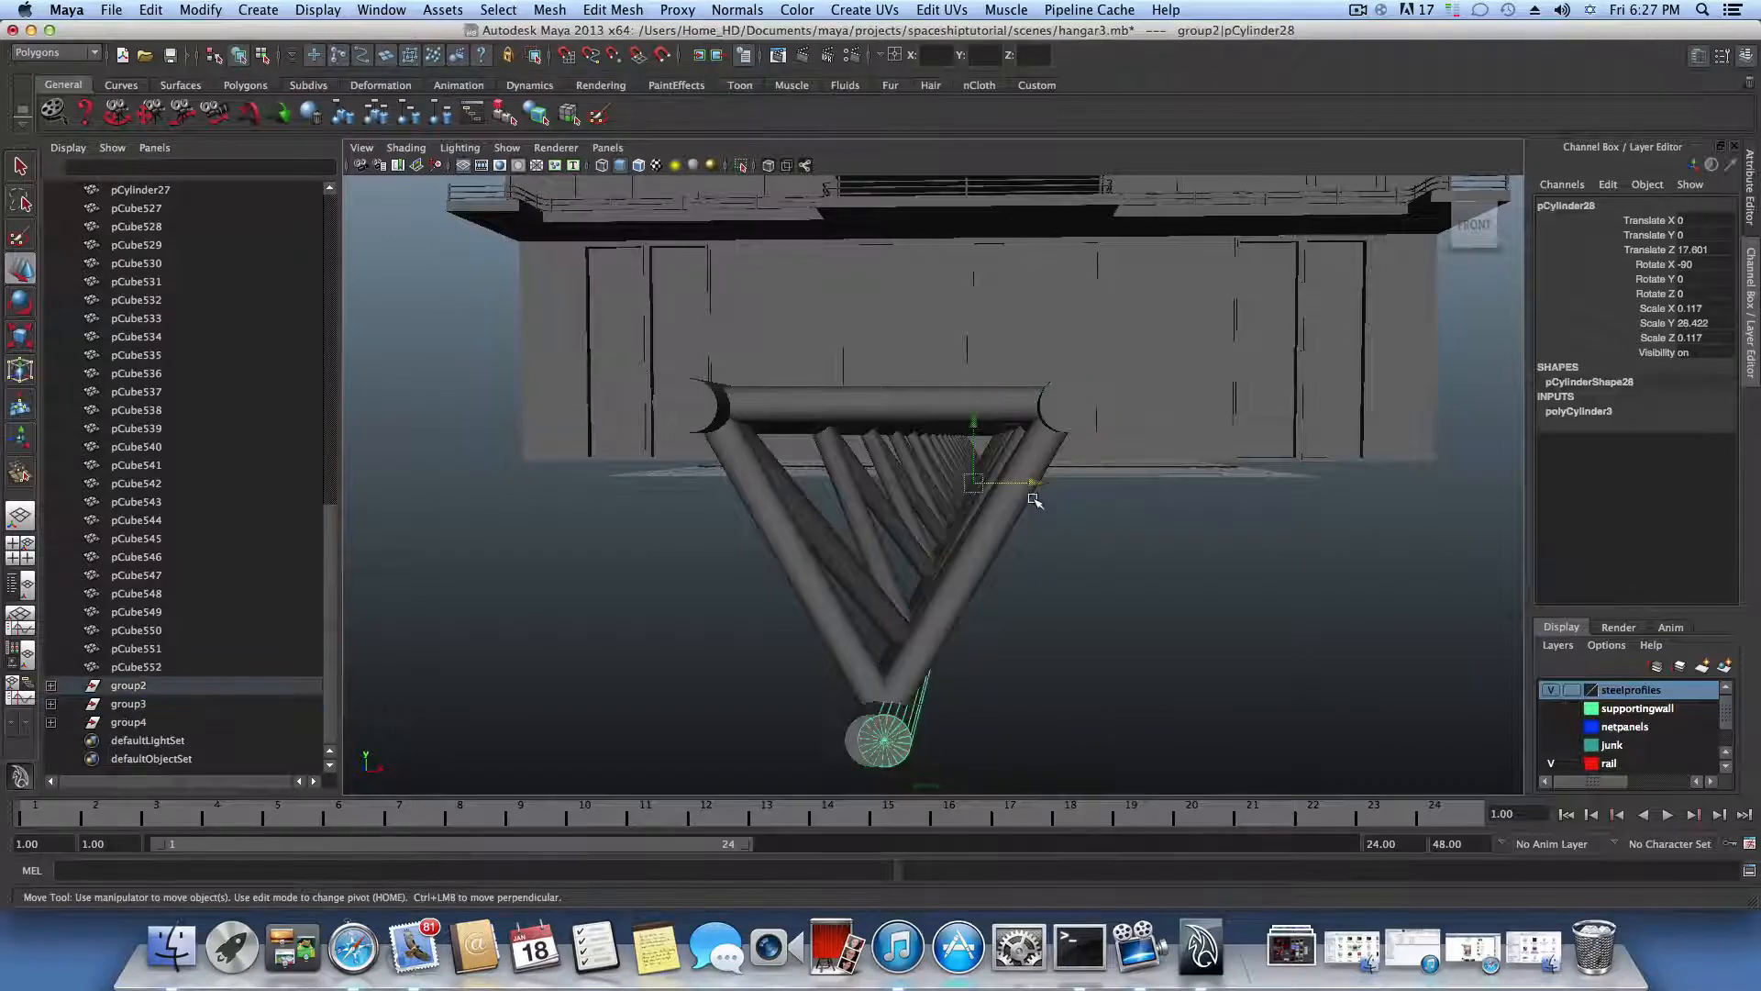
drag(1036, 485, 1079, 484)
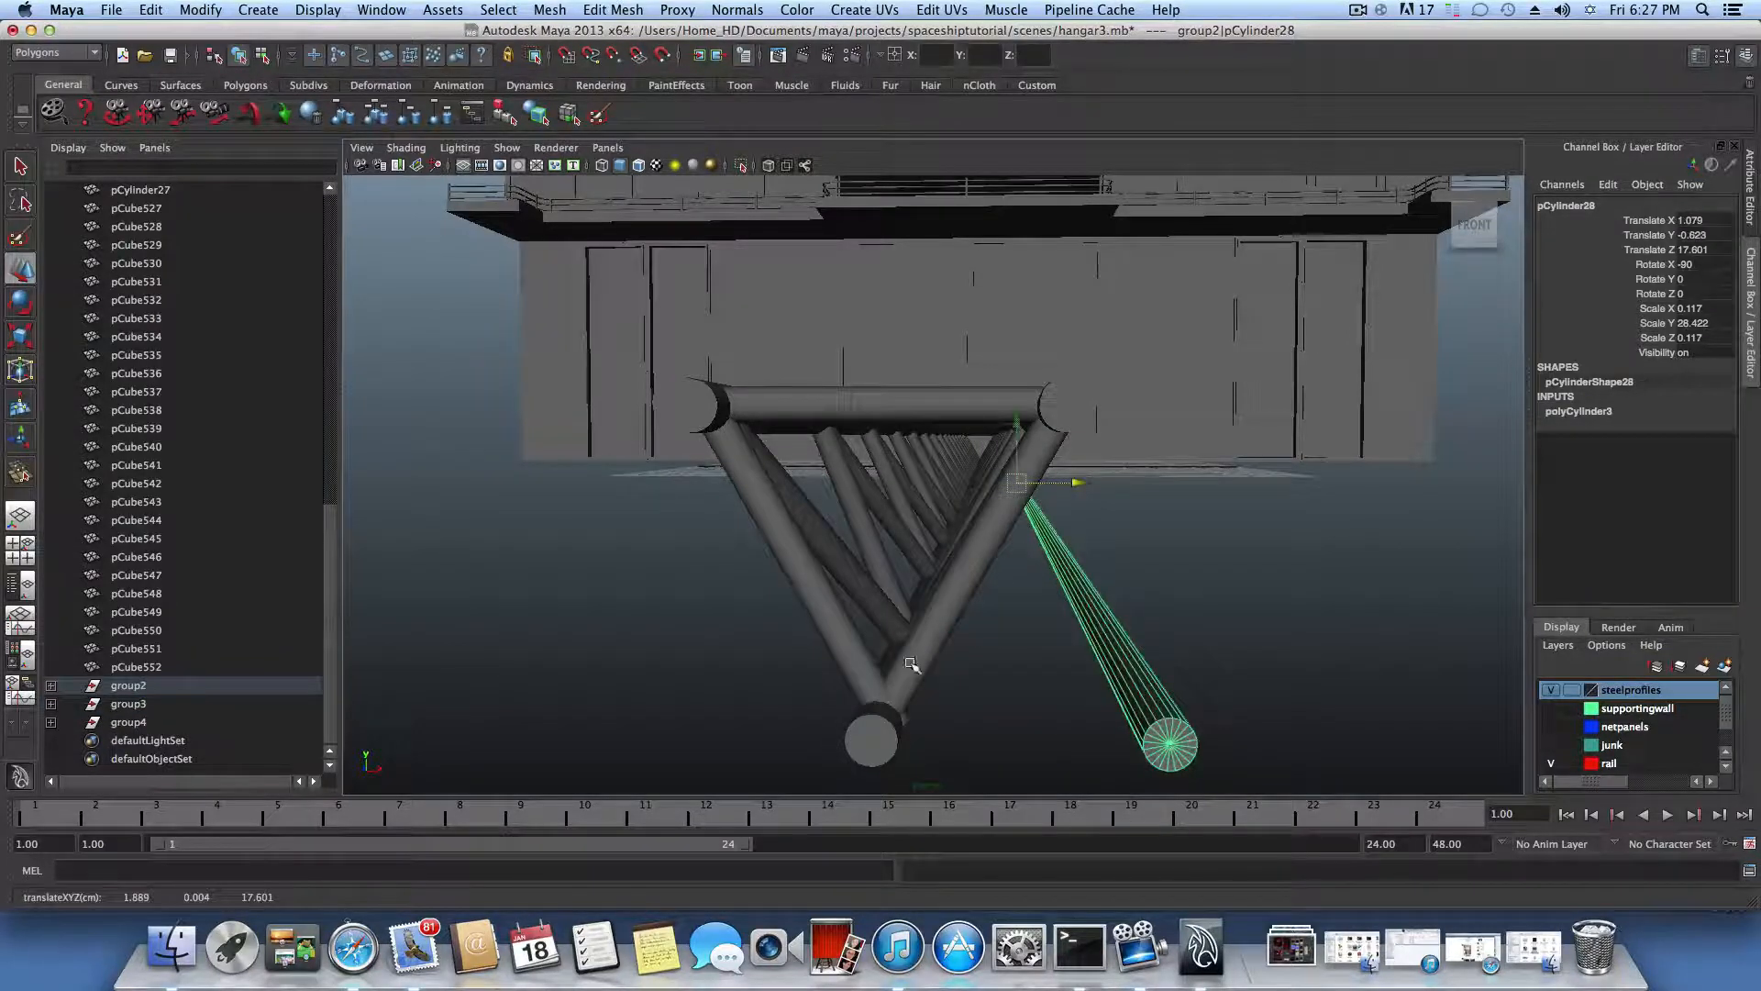
Step: Pull the overlapping cylinders out of both upper truss corners, moving group4's left one to about Y -3.553
alt+drag(771, 466, 798, 486)
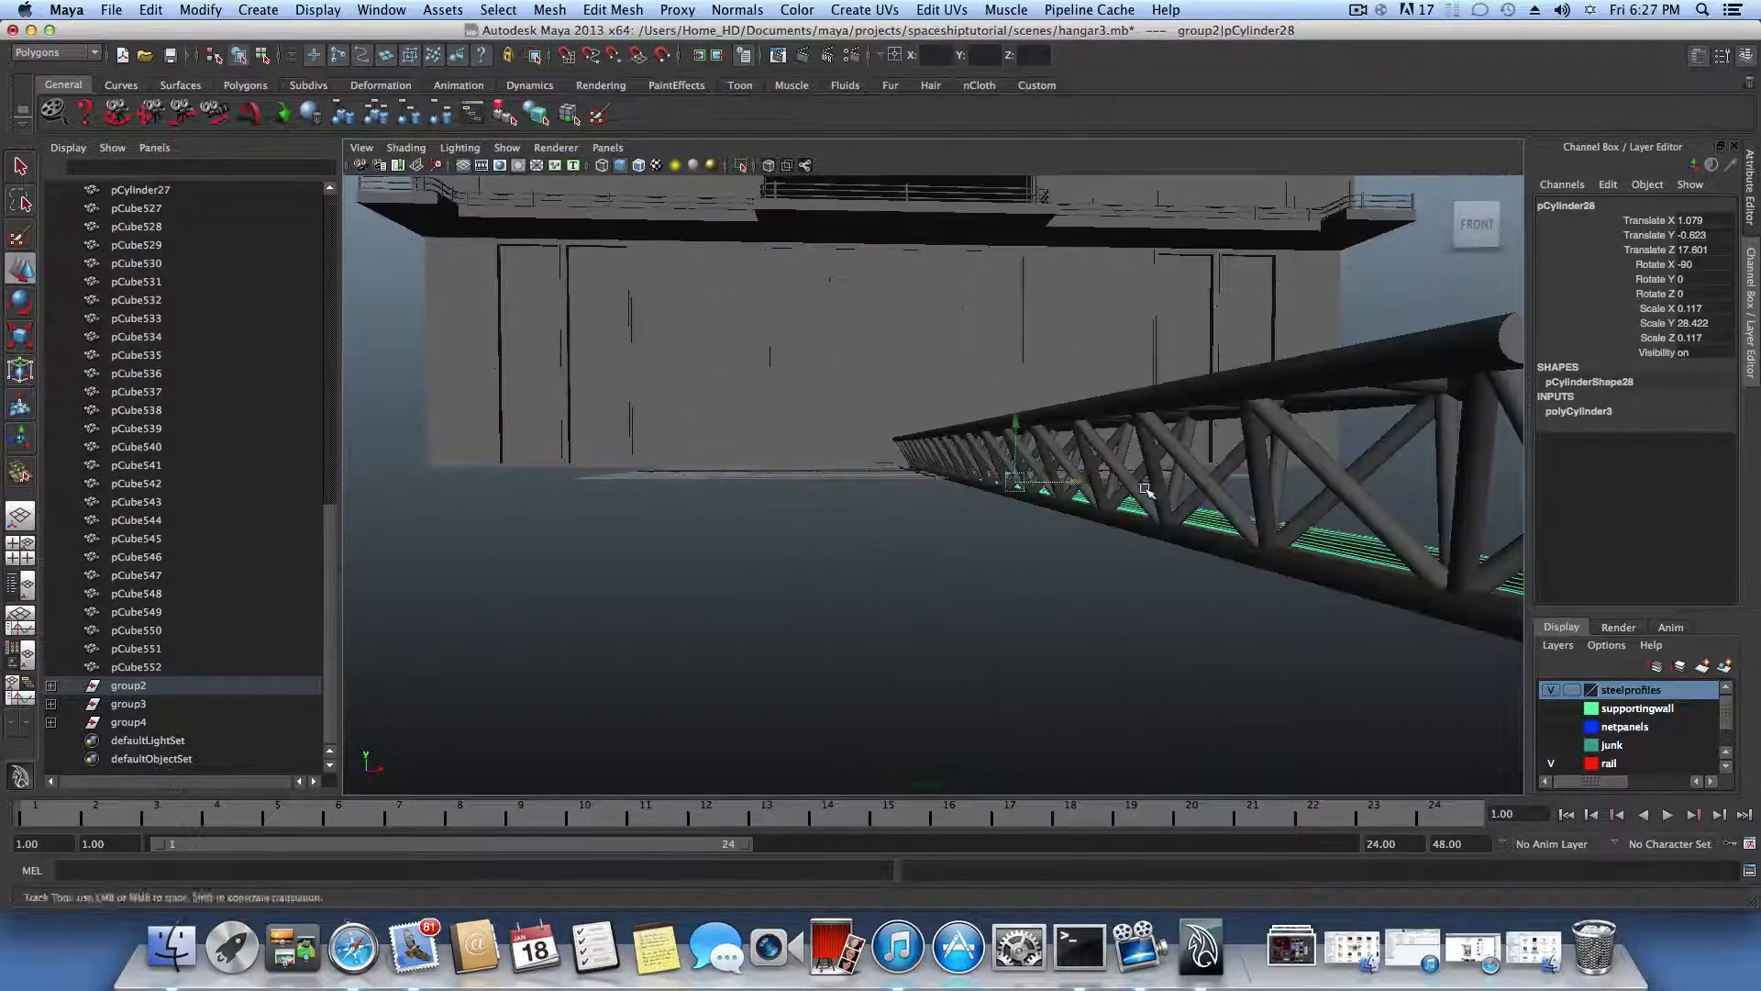
alt+middle_drag(1256, 427, 1100, 423)
click(1068, 386)
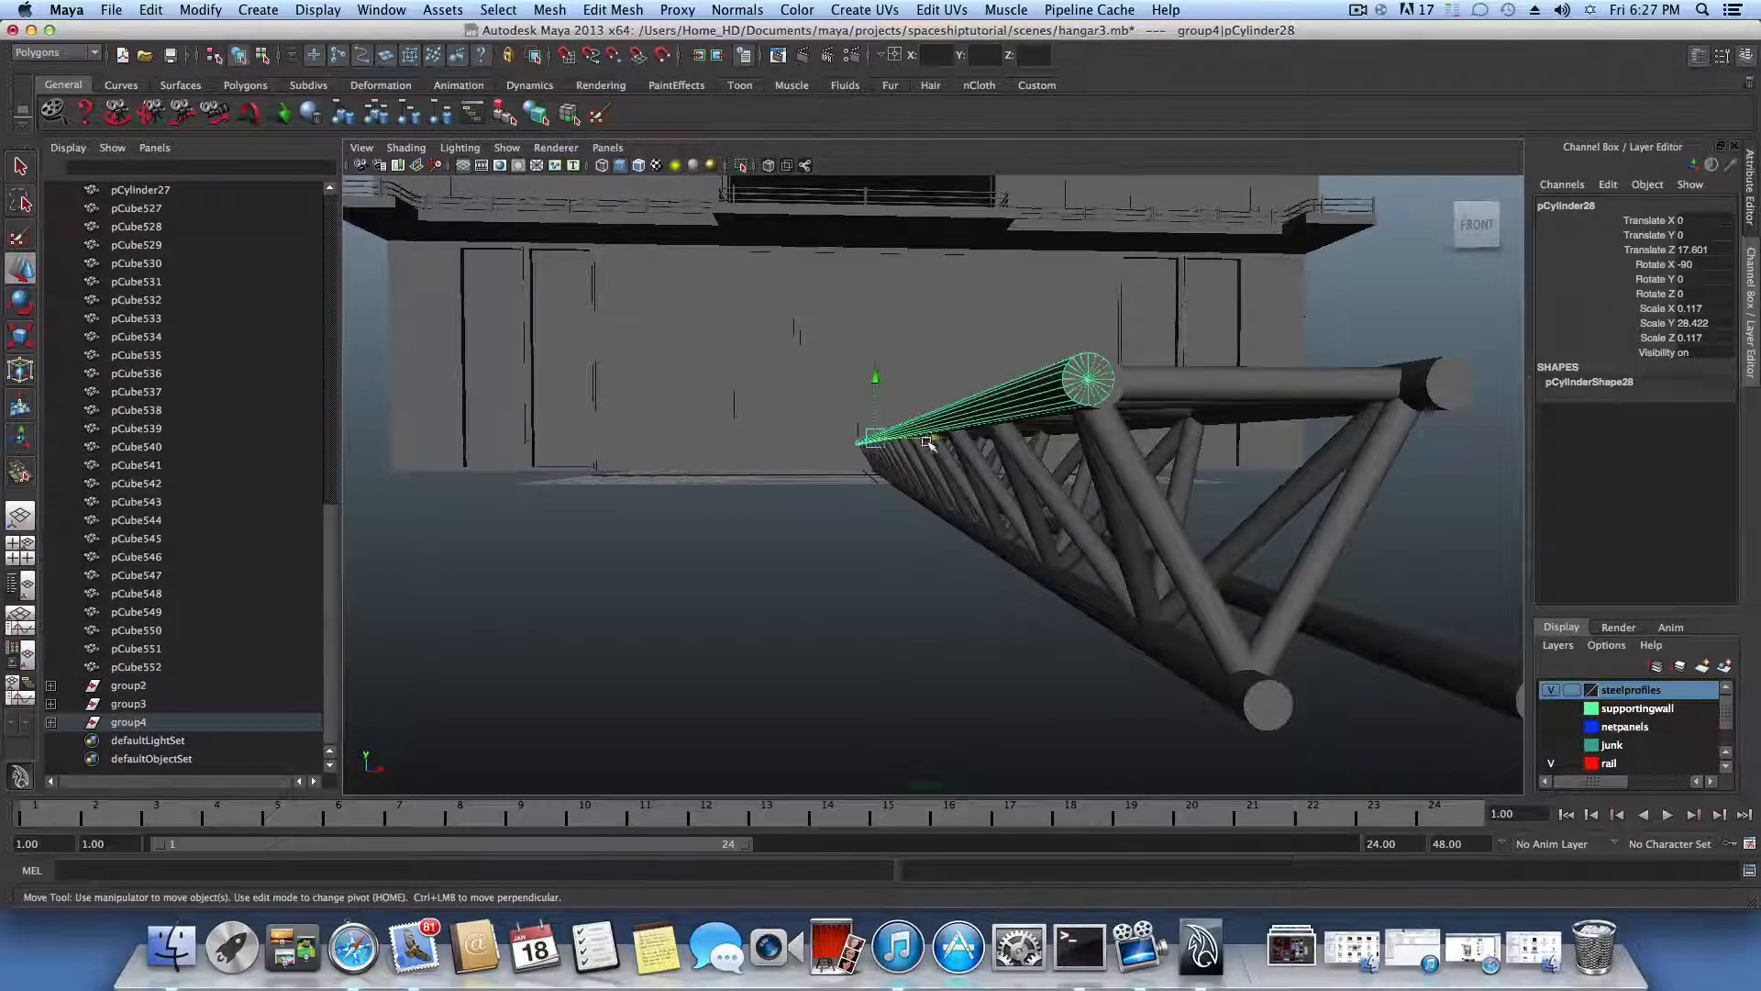
drag(925, 442, 812, 443)
alt+drag(1117, 509, 1105, 508)
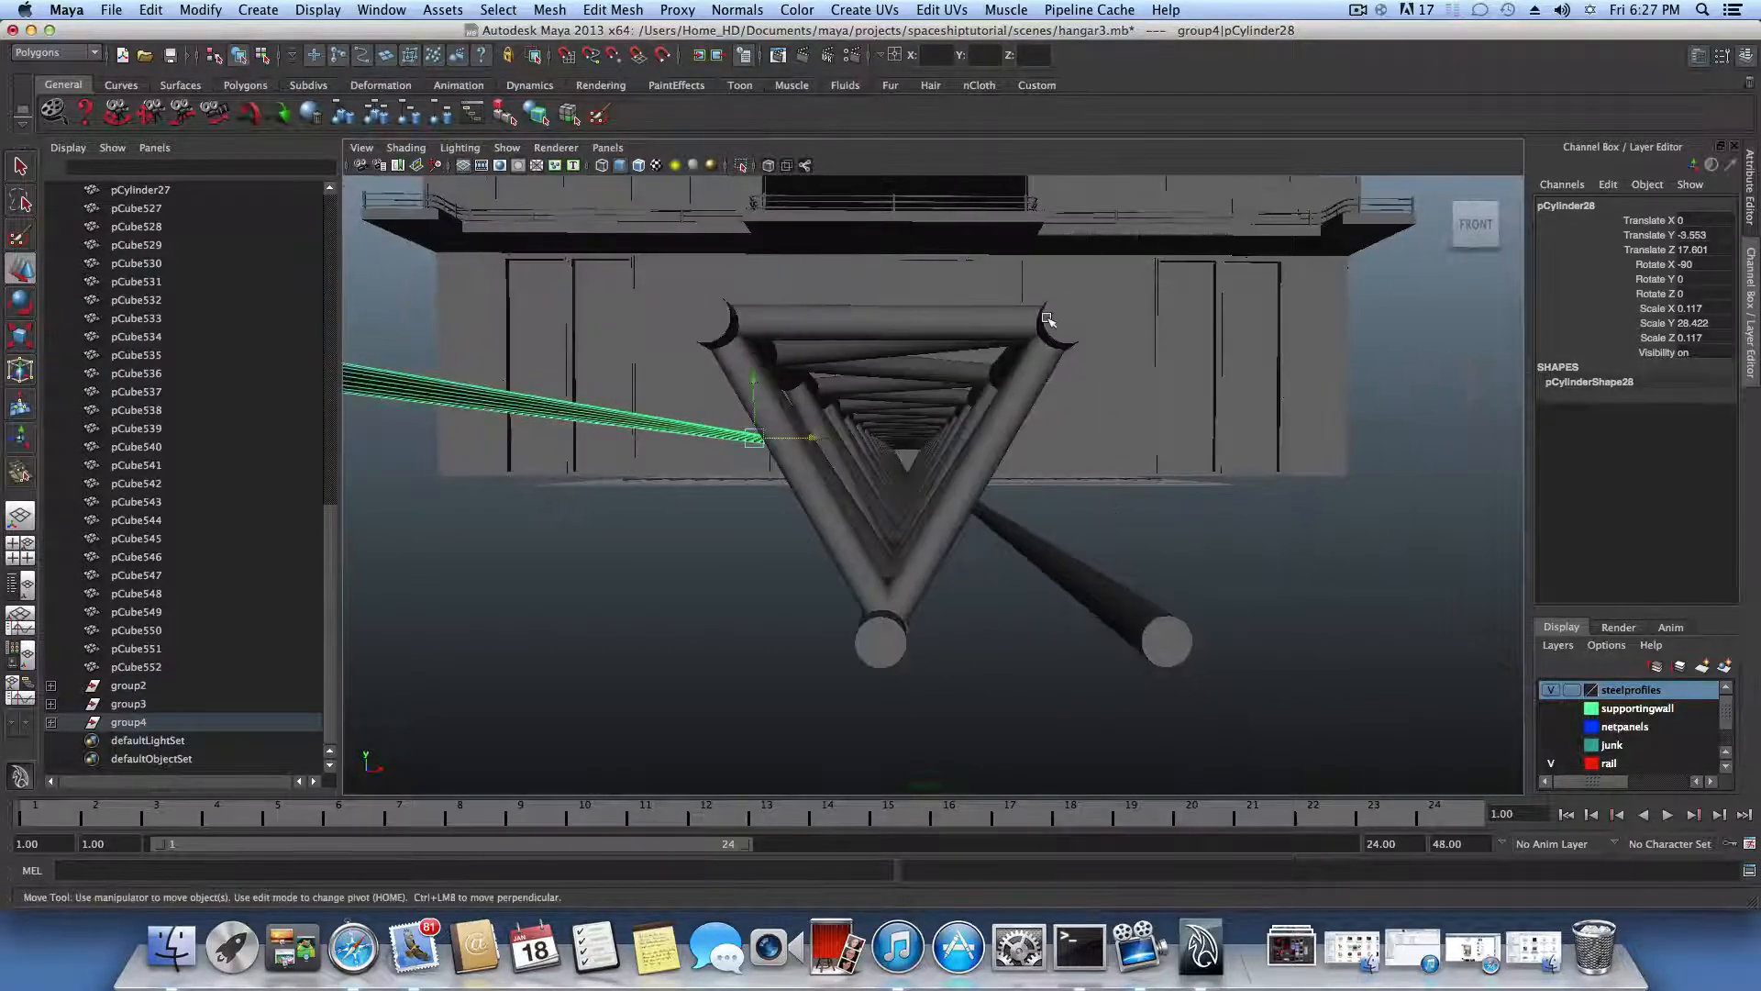
click(1069, 321)
alt+drag(1022, 420, 1031, 489)
alt+right_drag(944, 543, 1037, 559)
Step: Shift the remaining bottom-corner cylinder to about X 0.023, Y 0.013 to center it under the braces, and check its fit along the truss
click(820, 649)
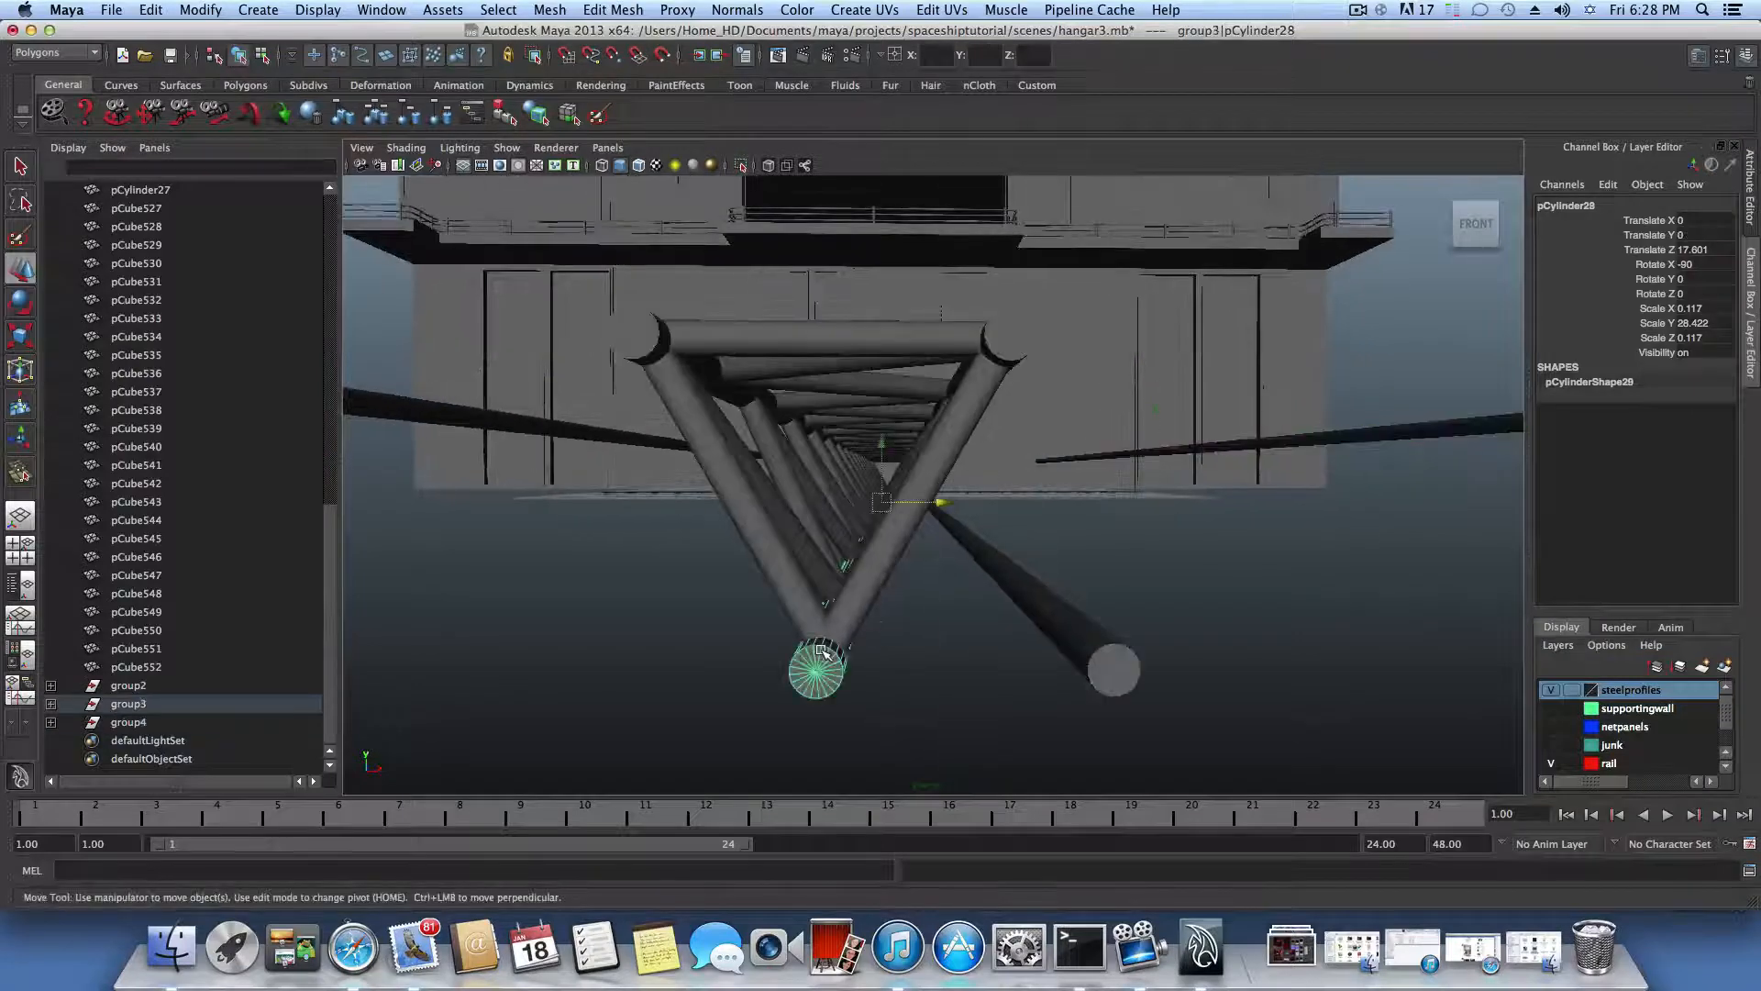
drag(939, 502, 936, 514)
alt+right_drag(935, 515, 955, 540)
alt+drag(955, 540, 886, 635)
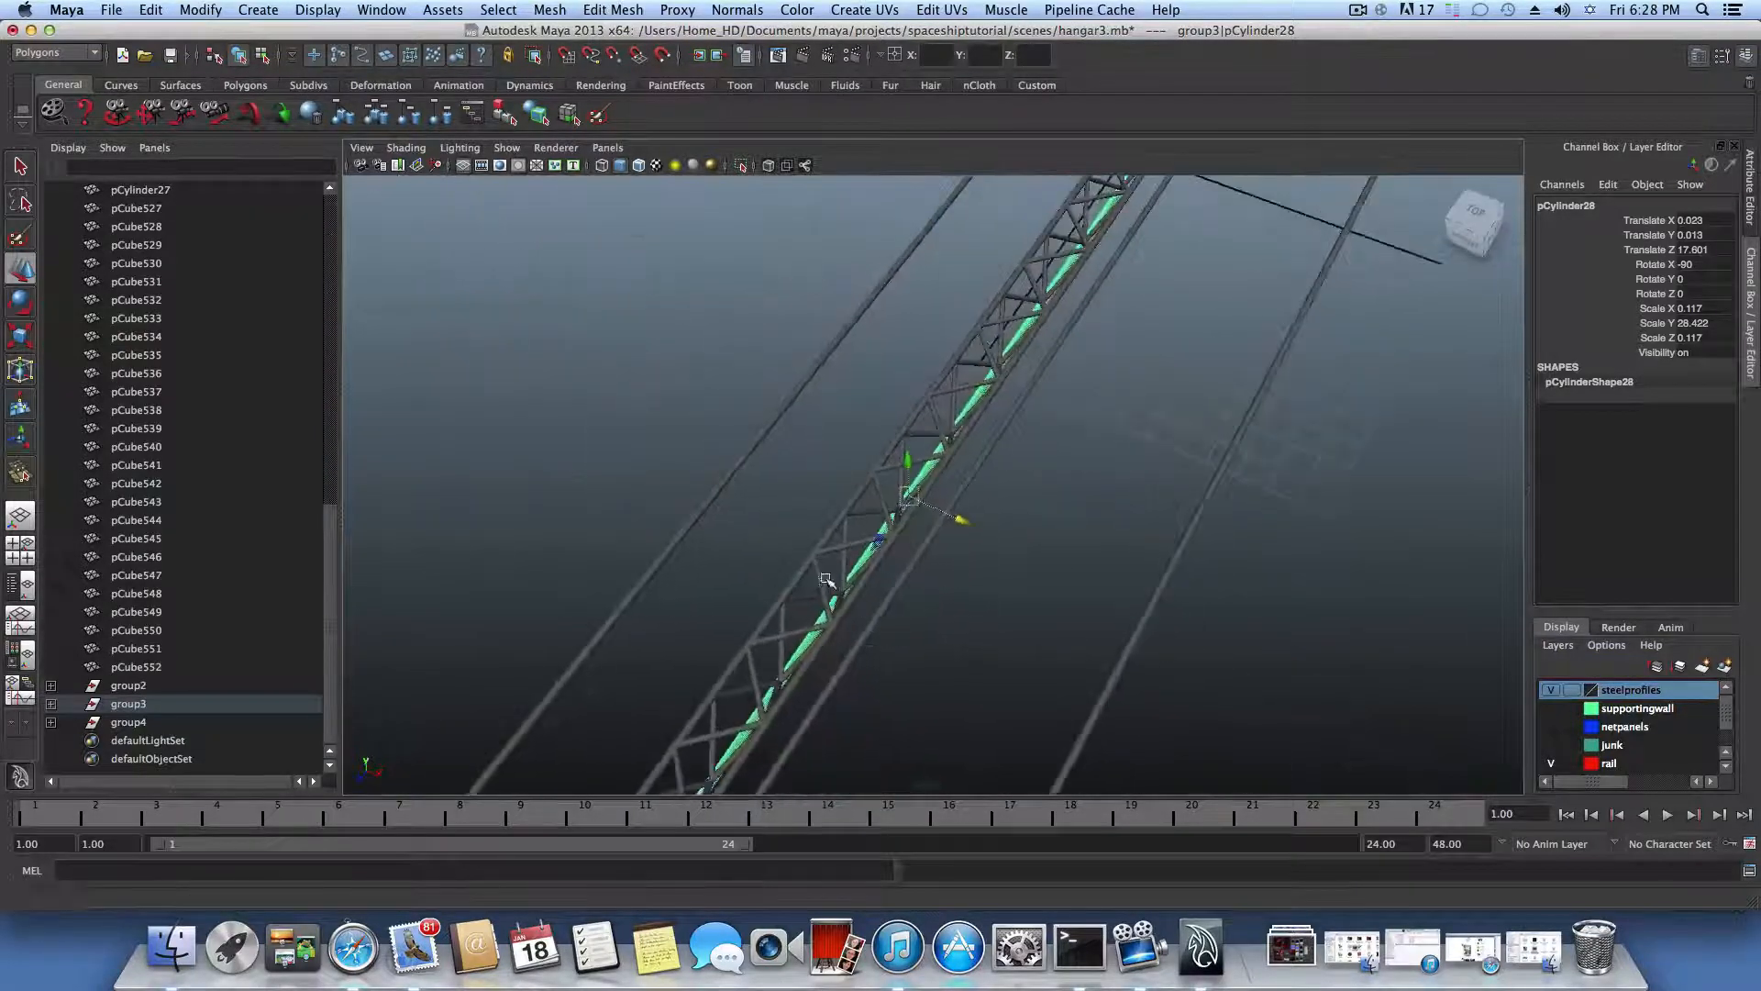
alt+right_drag(826, 582, 1396, 580)
alt+right_drag(834, 471, 1040, 507)
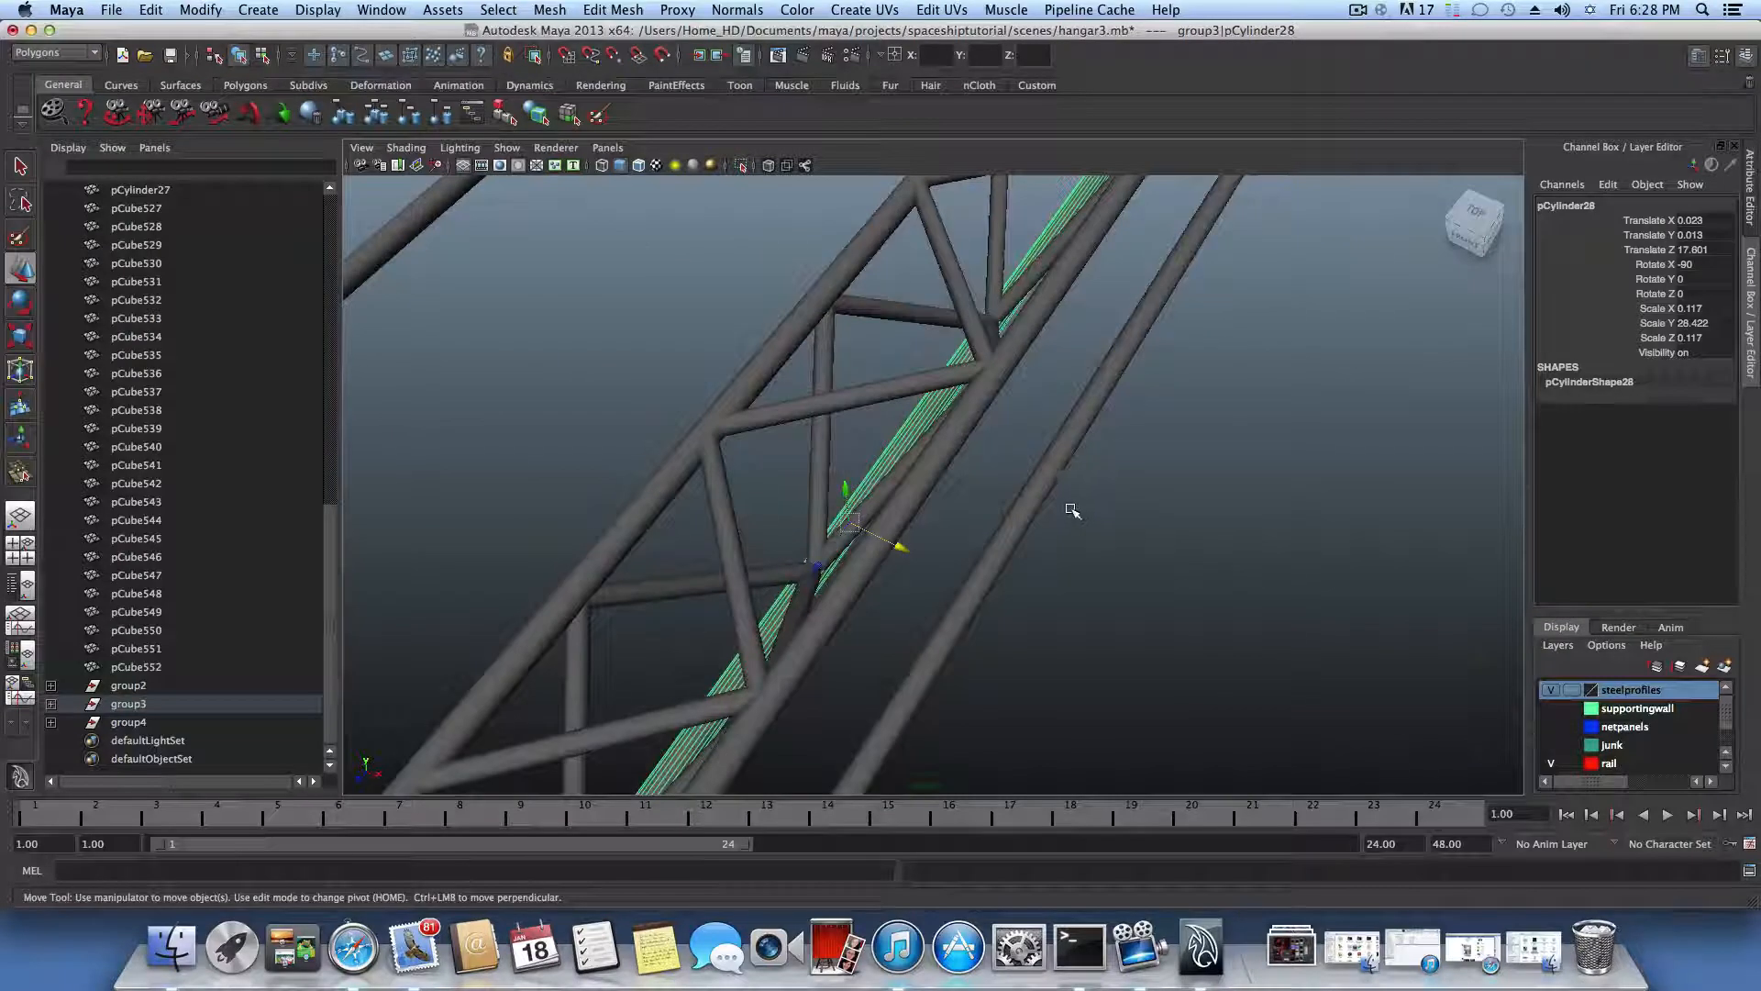
alt+right_drag(1108, 512, 806, 504)
alt+drag(806, 503, 881, 459)
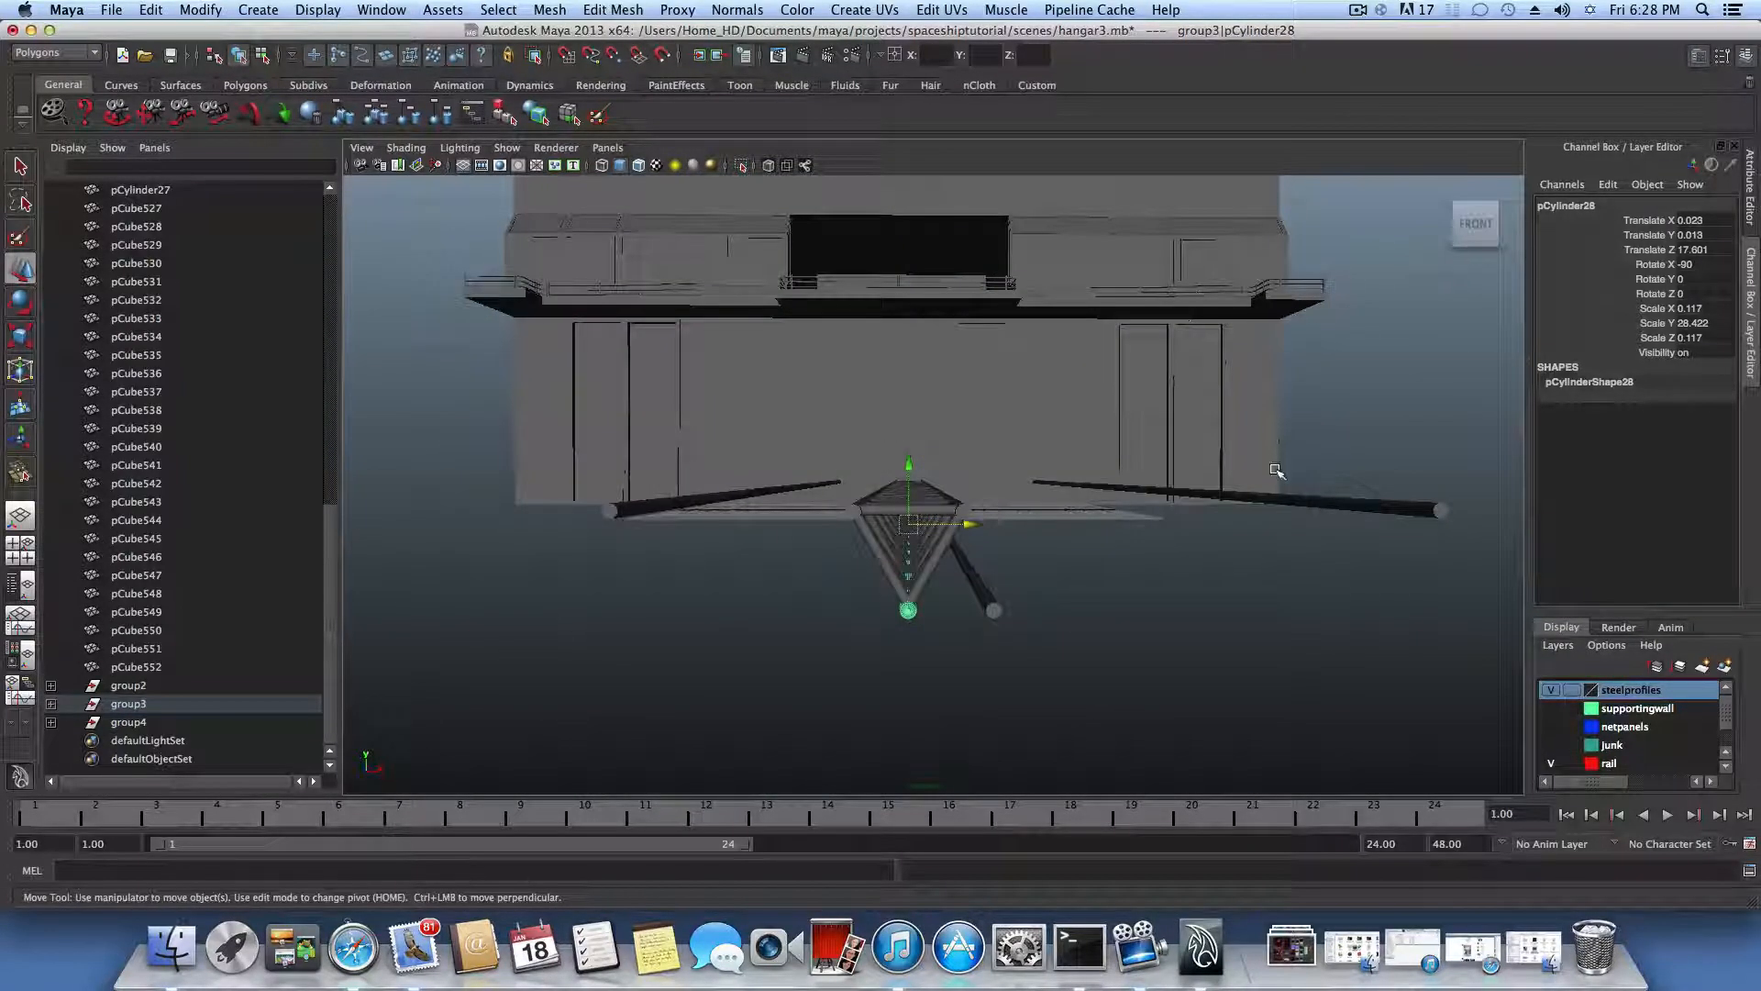
Step: Delete the three overlapping cylinders that were pulled out of the truss's corners
click(1311, 480)
click(1314, 500)
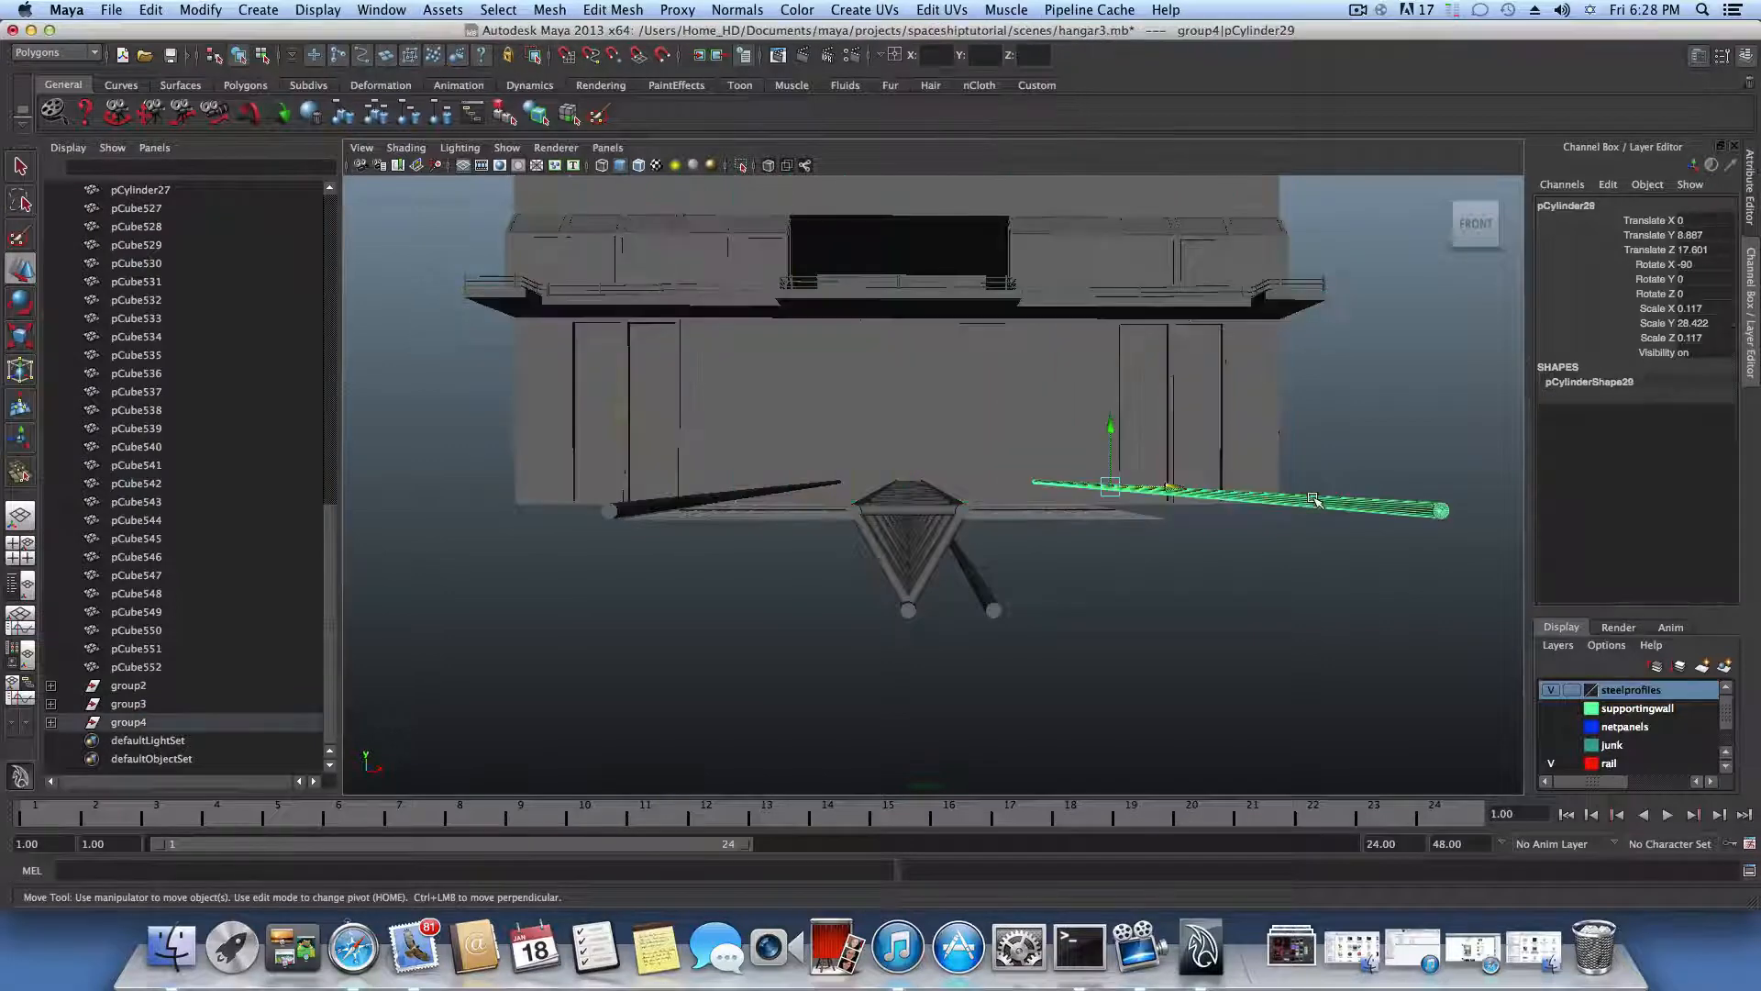
click(1162, 587)
click(982, 594)
key(Delete)
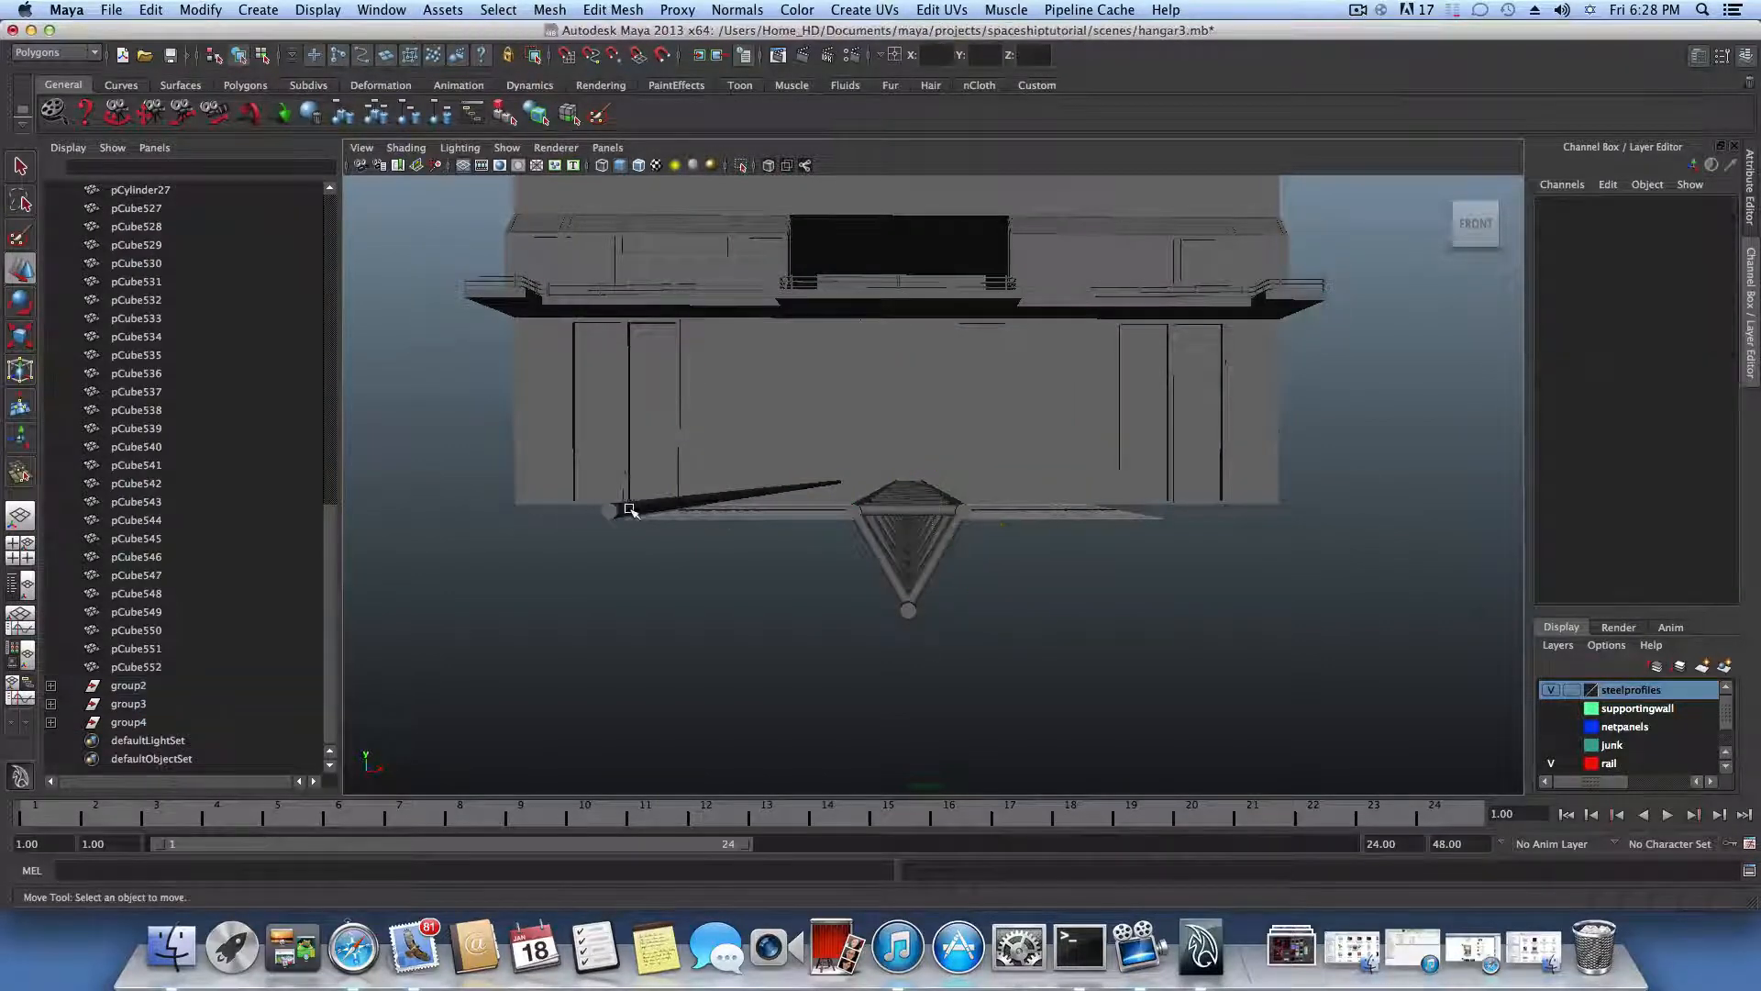
click(733, 496)
key(Delete)
Step: Create a polygon cube at the origin beside the truss
alt+drag(775, 555, 794, 585)
alt+right_drag(794, 585, 766, 586)
alt+drag(766, 585, 688, 562)
alt+middle_drag(688, 562, 845, 549)
alt+drag(845, 548, 769, 563)
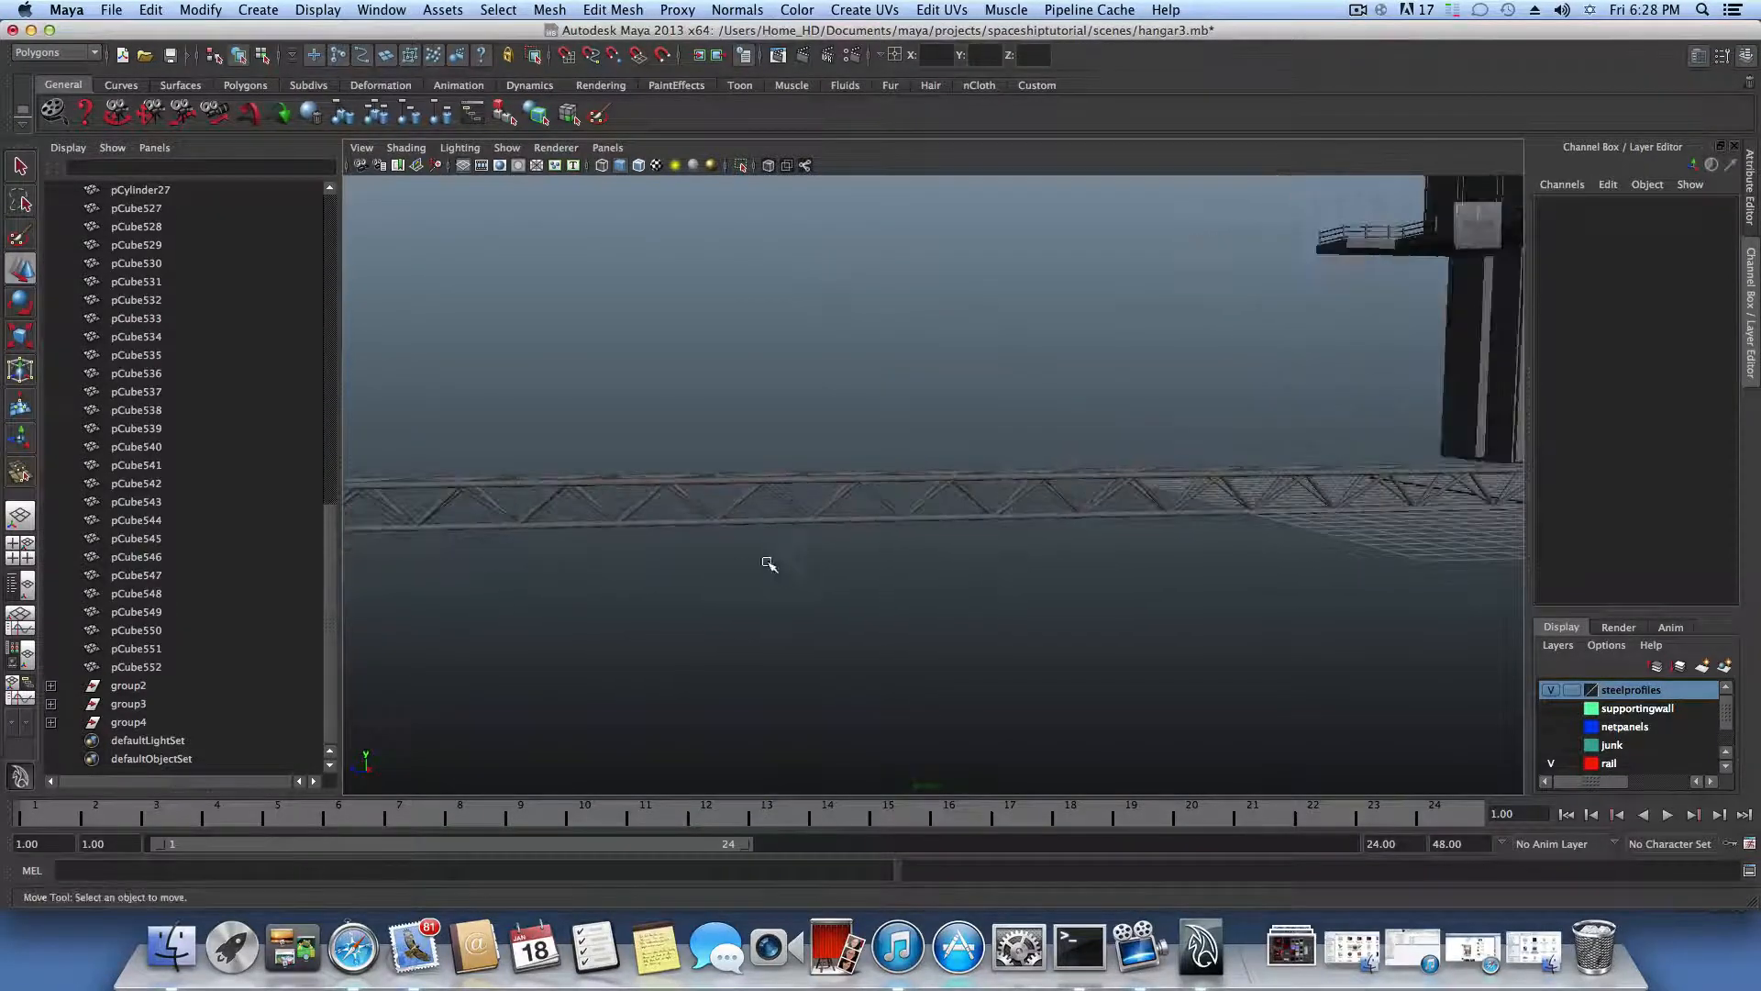
click(244, 86)
alt+drag(371, 229, 795, 576)
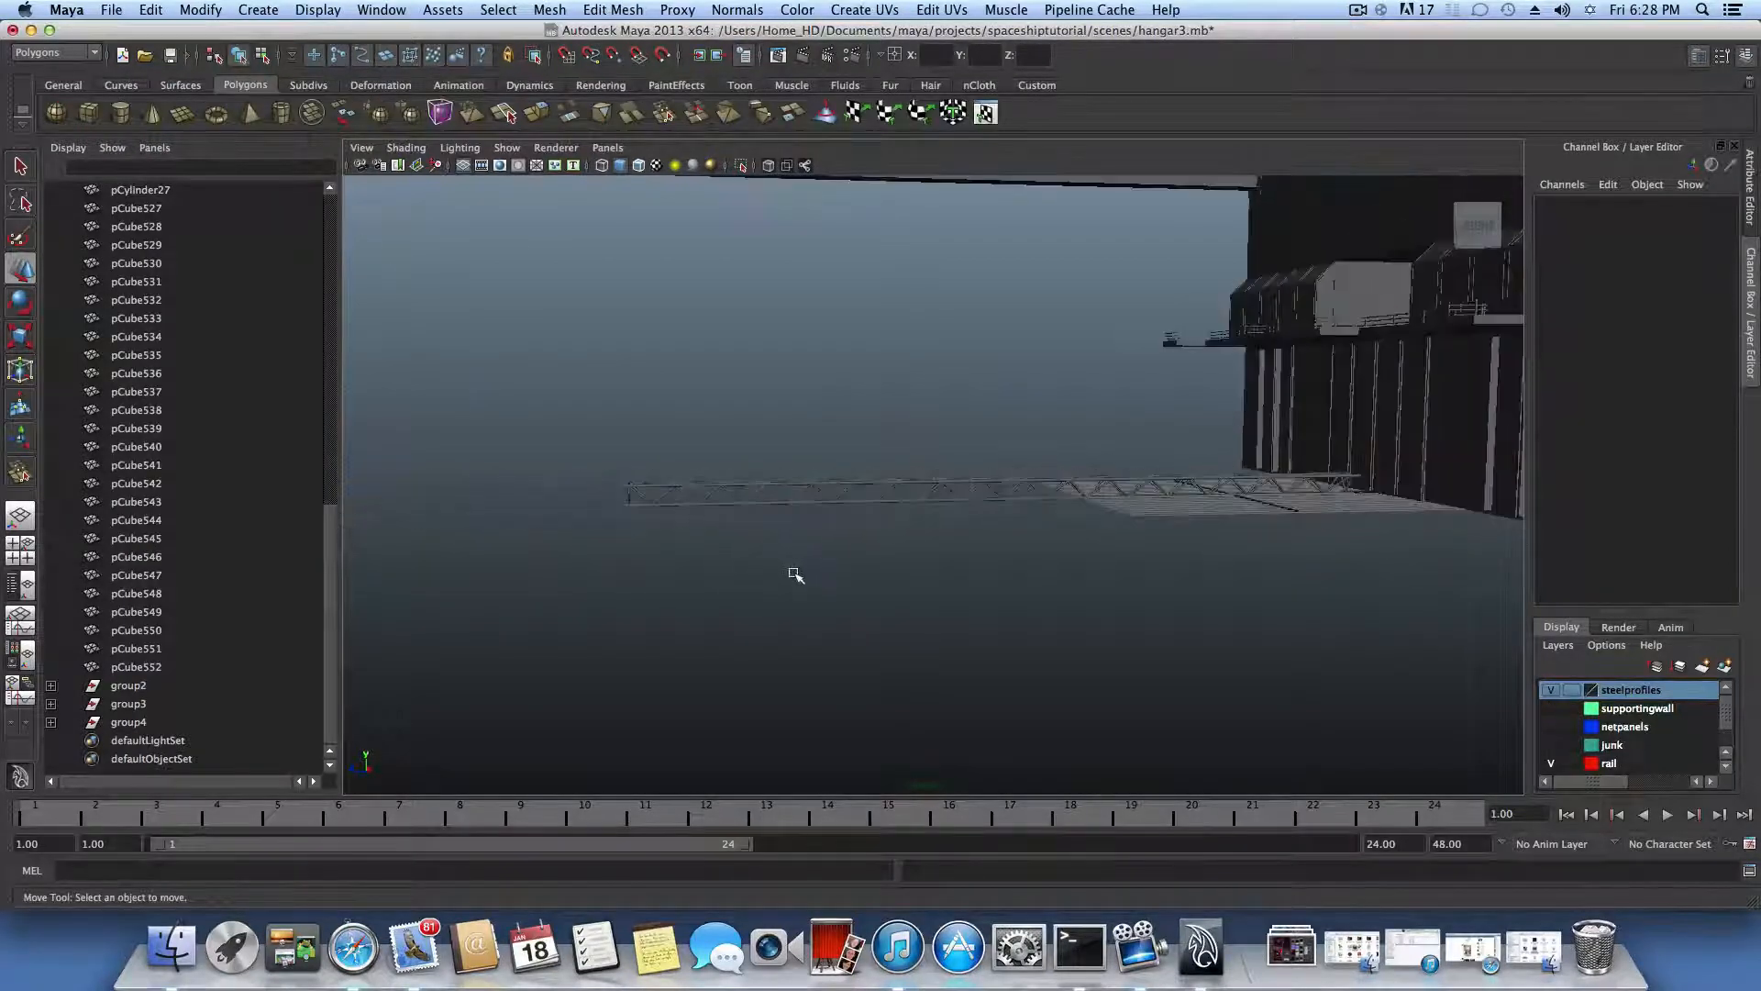
alt+right_drag(946, 529, 1279, 527)
alt+middle_drag(1280, 527, 696, 539)
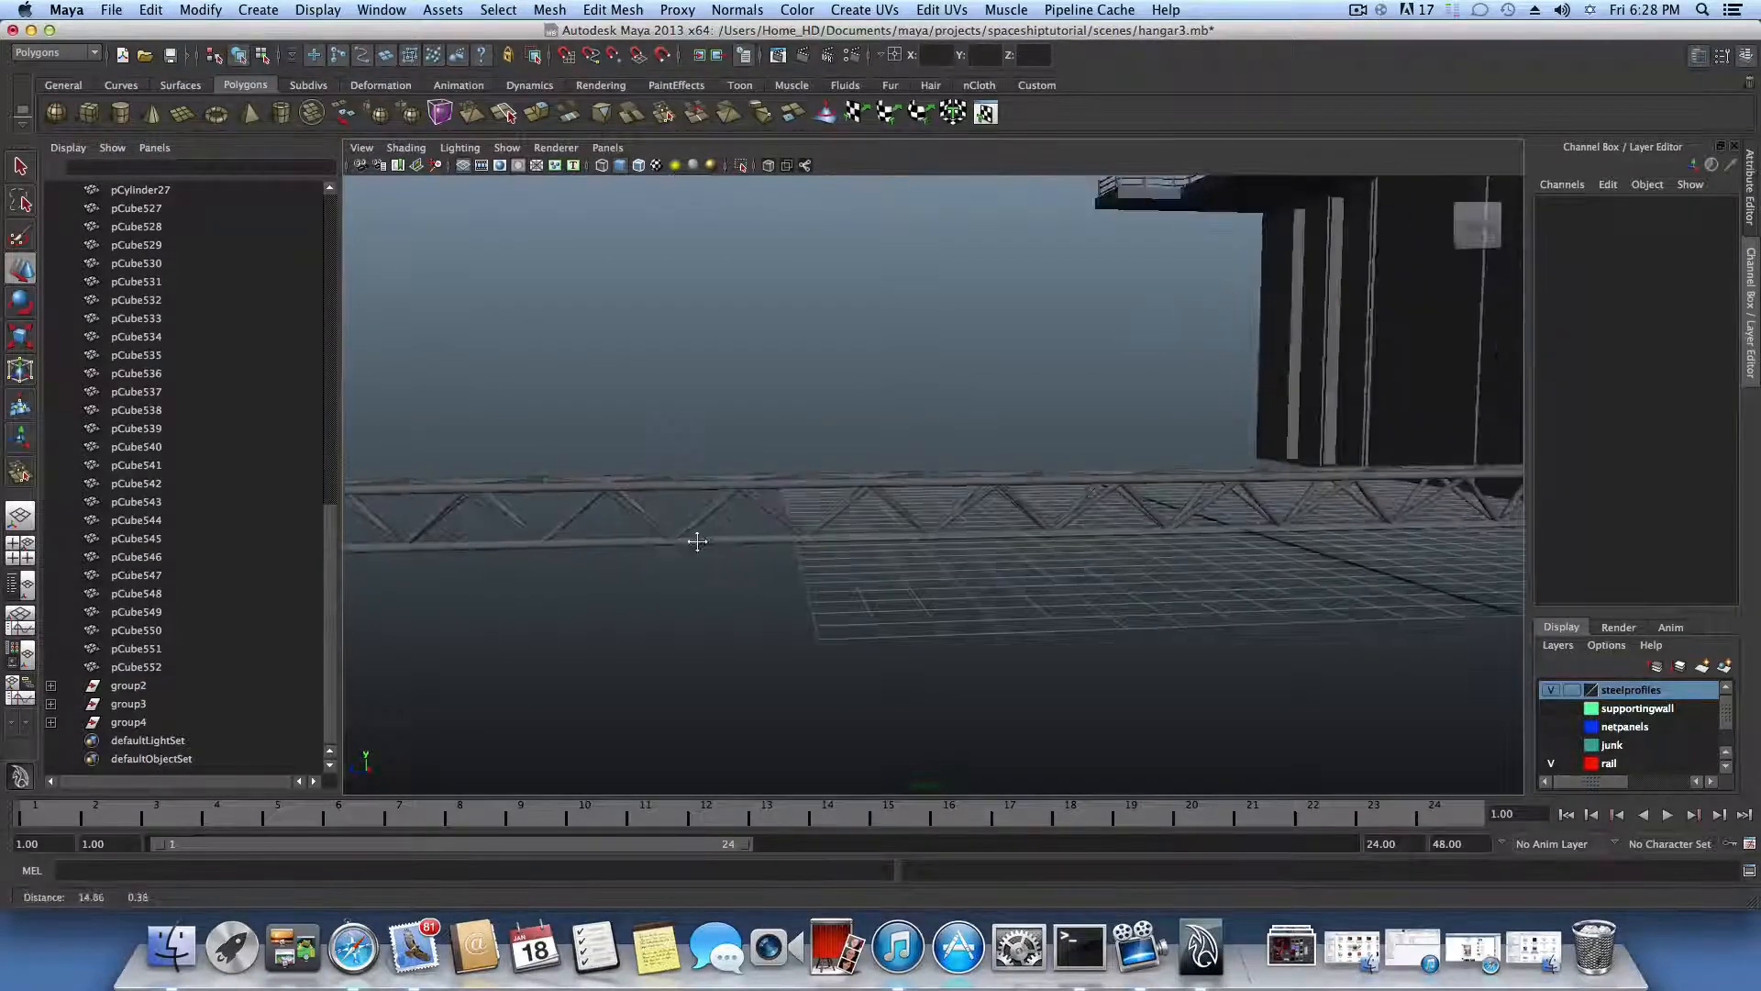
alt+middle_drag(1055, 569, 601, 573)
click(89, 114)
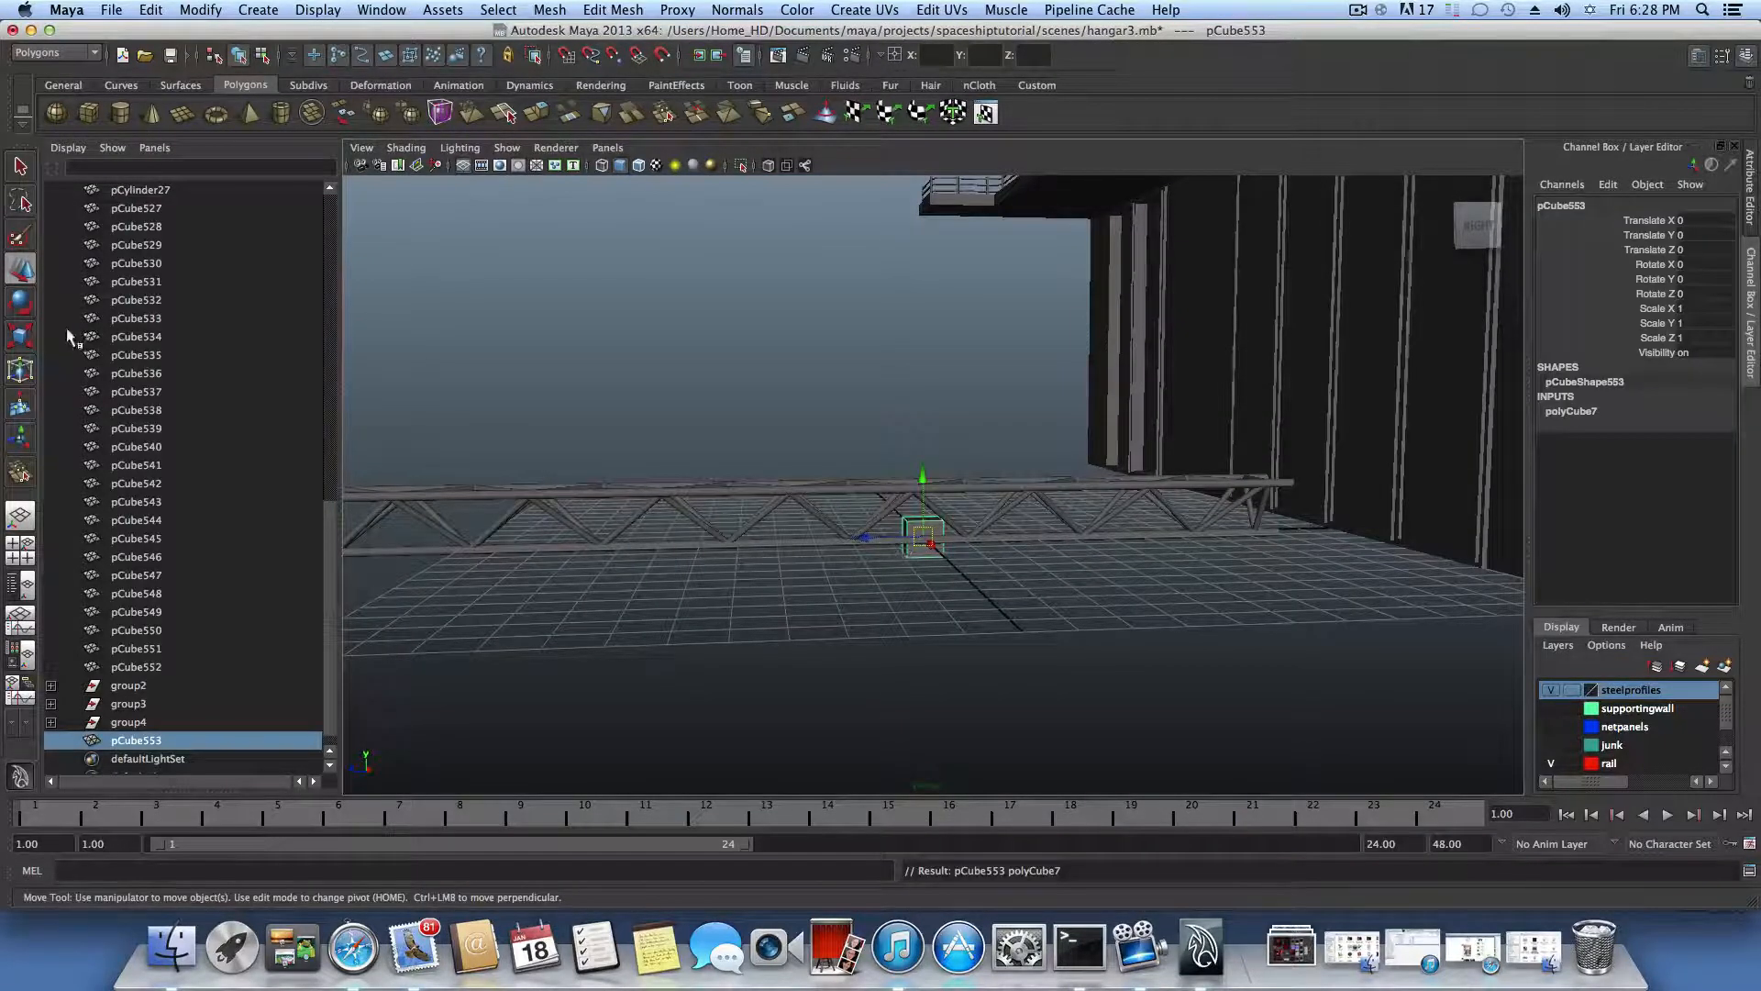
Step: Scale the cube uniformly to about 4.0 and raise it to about Y 0.645 so it encloses the truss profile
alt+right_drag(919, 504, 1171, 590)
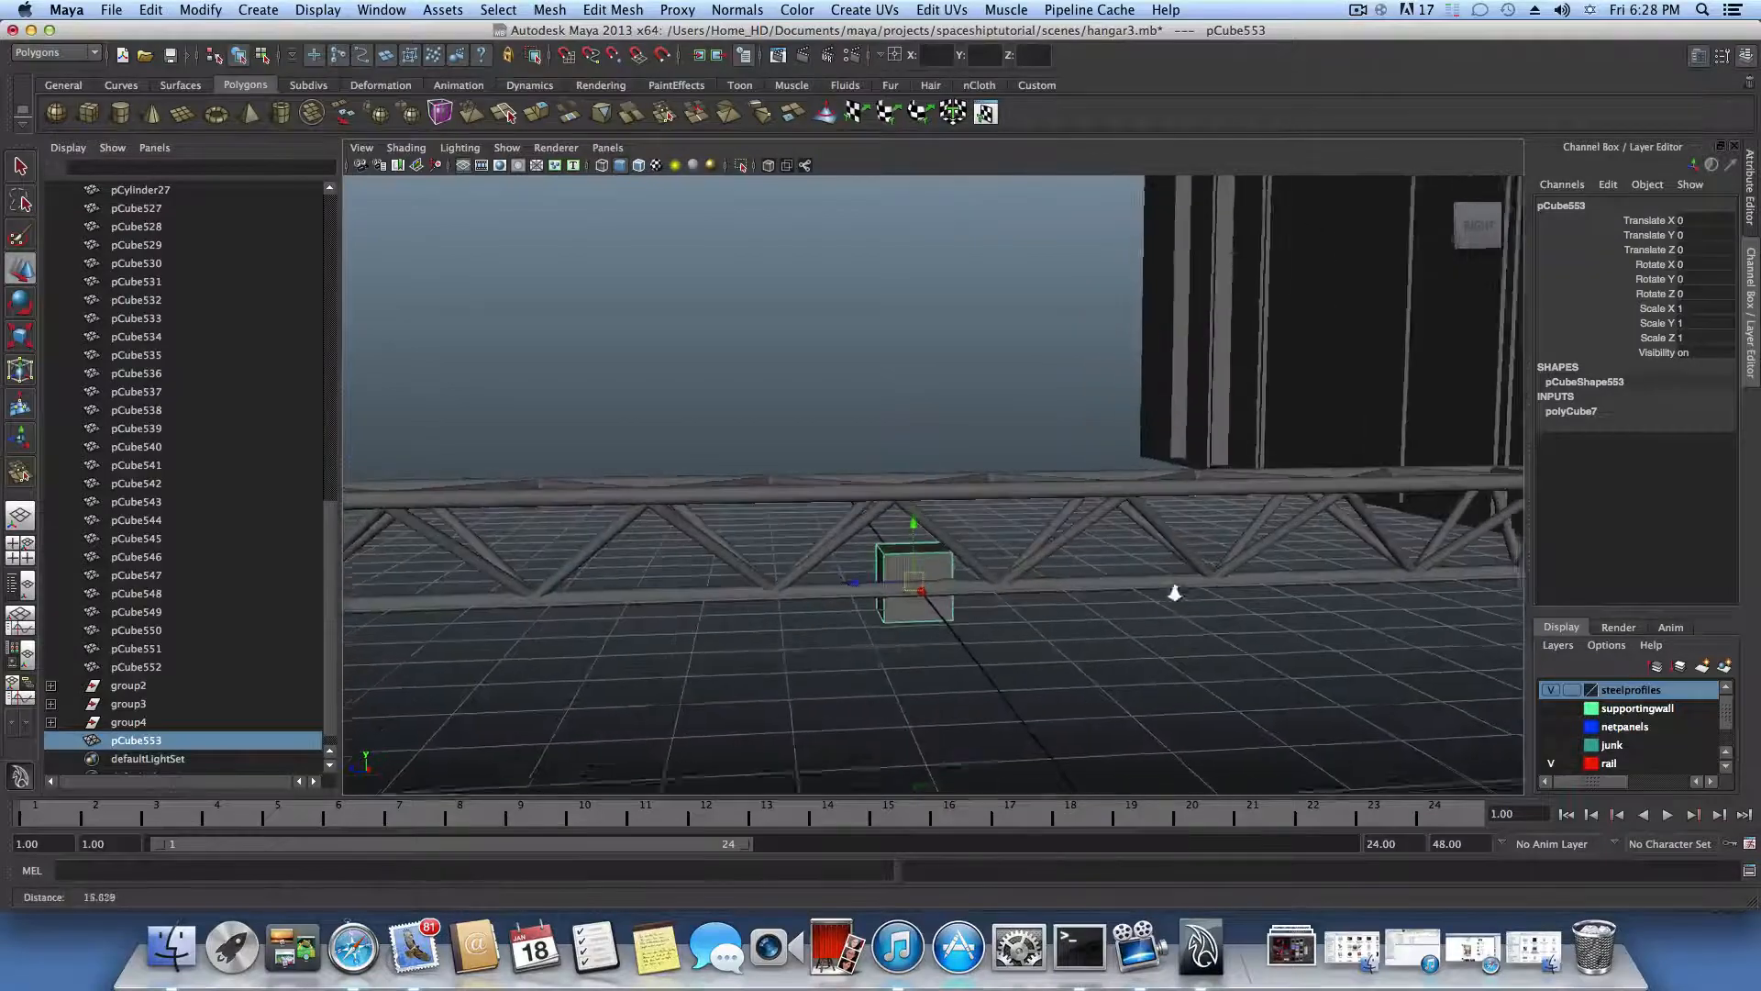
alt+drag(922, 569, 1073, 558)
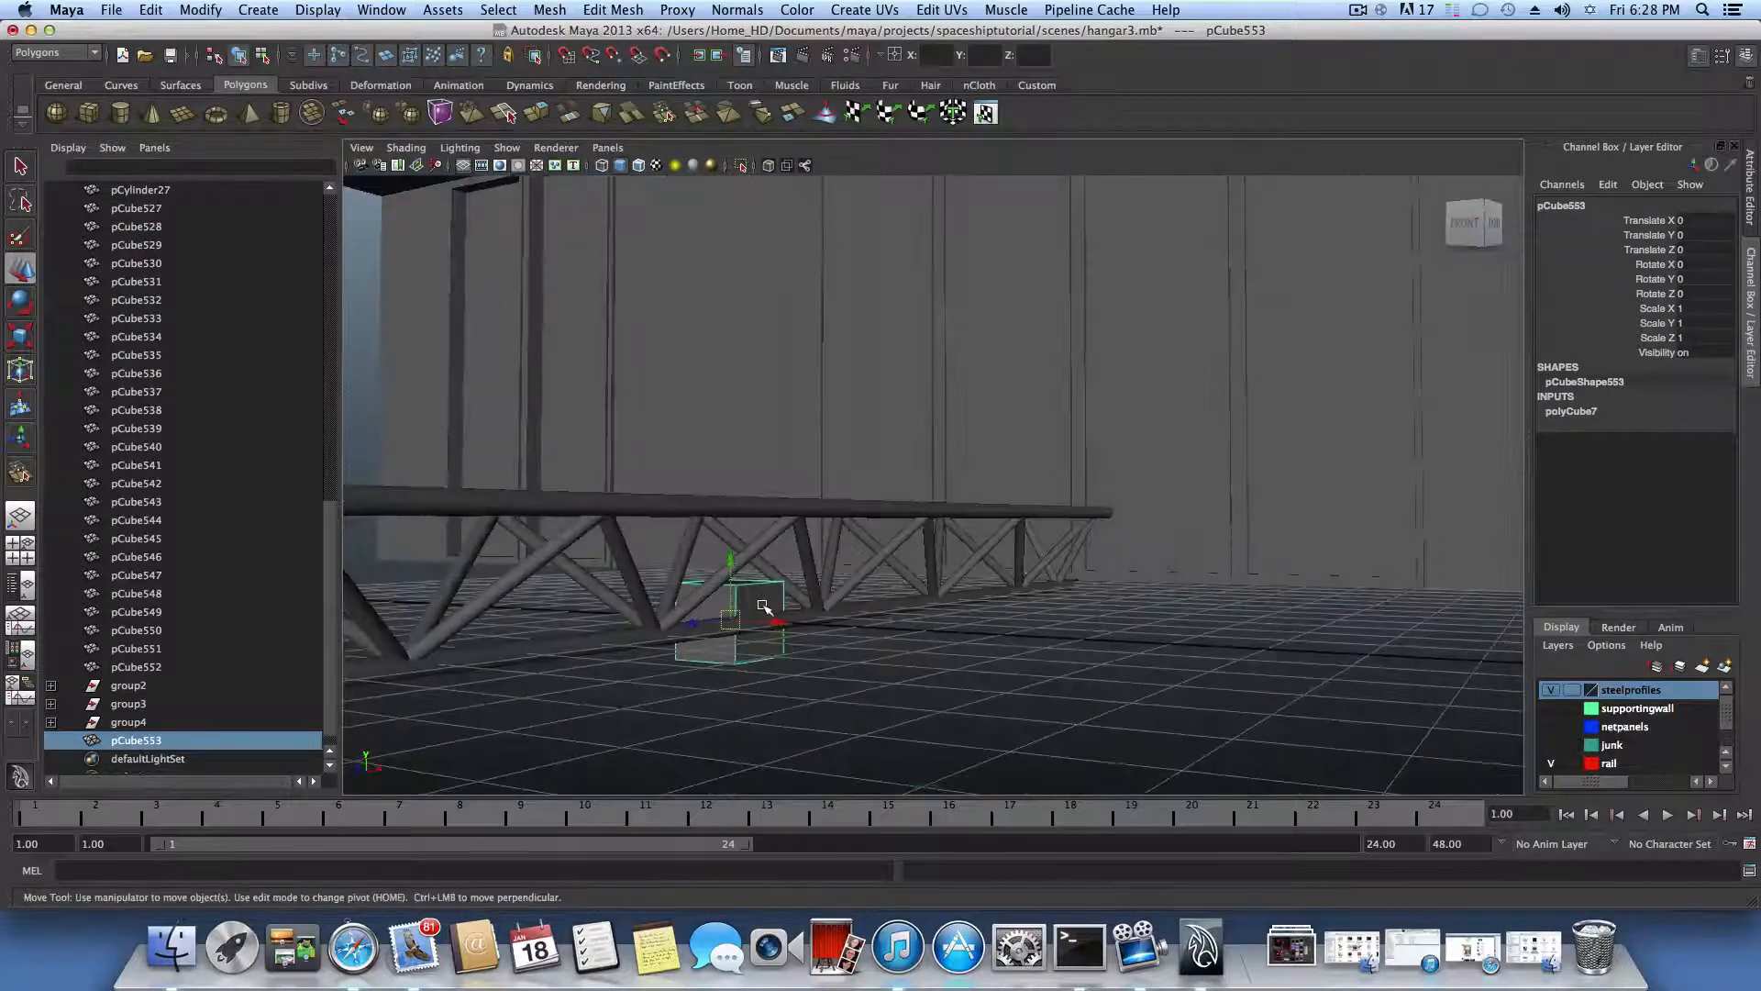
key(r)
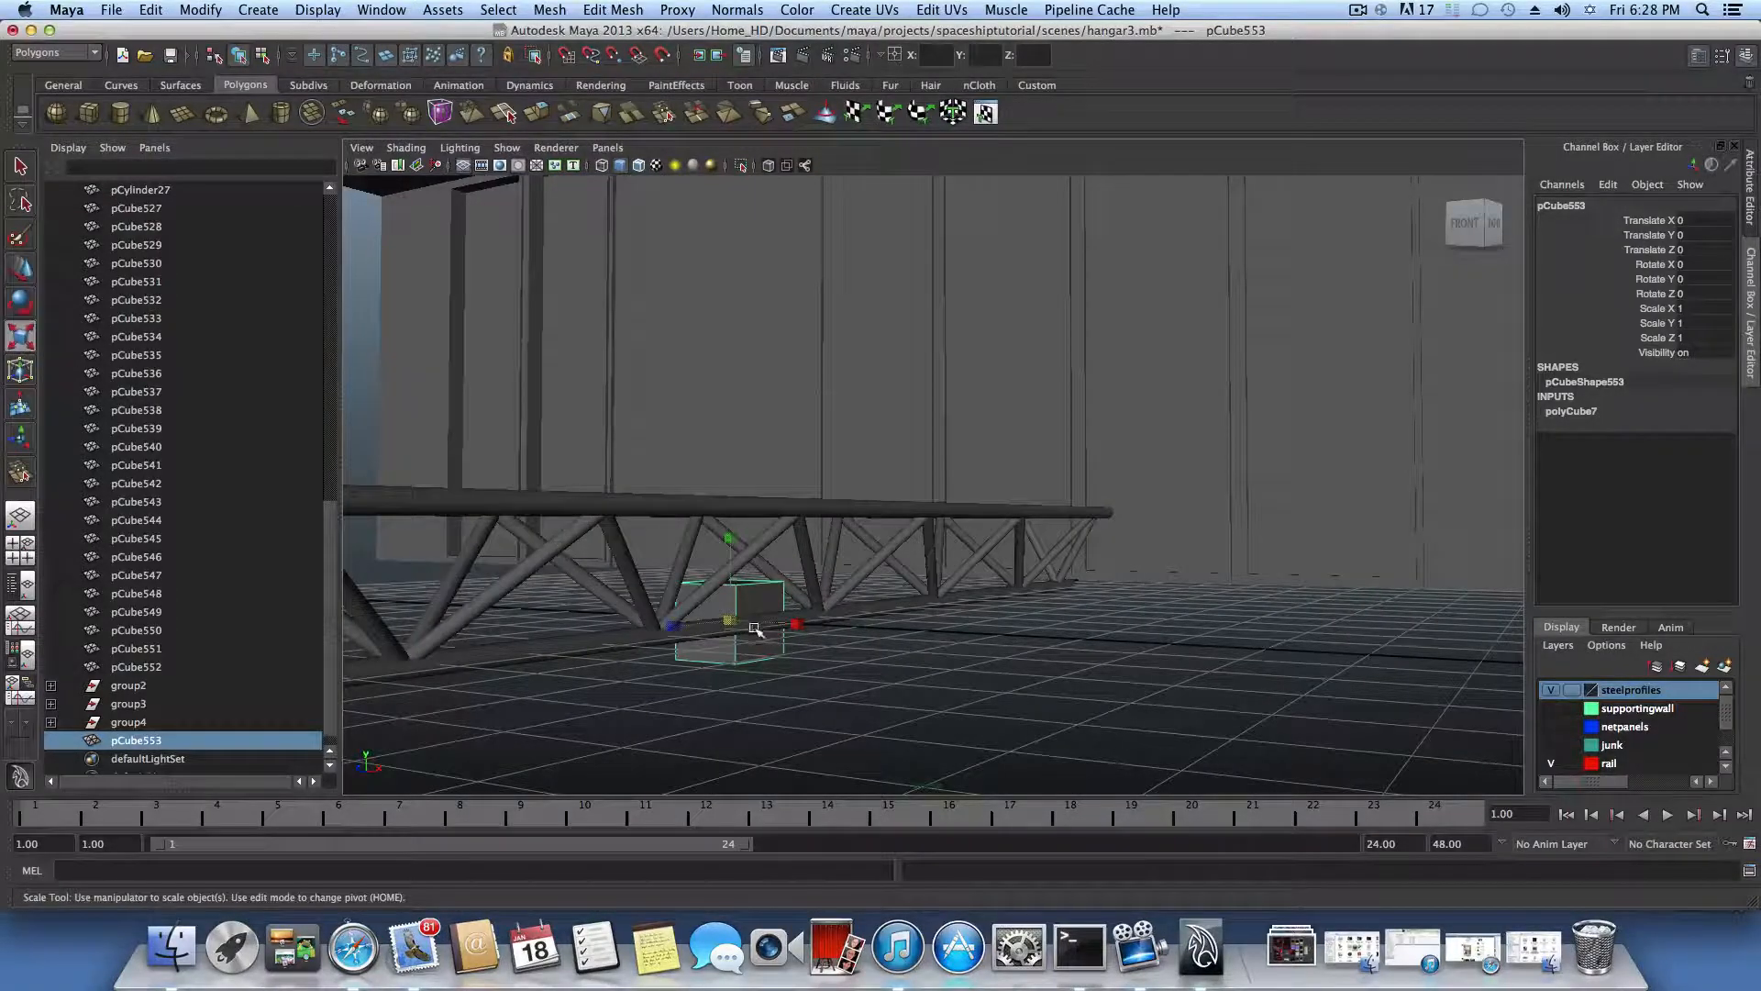
drag(721, 616, 931, 649)
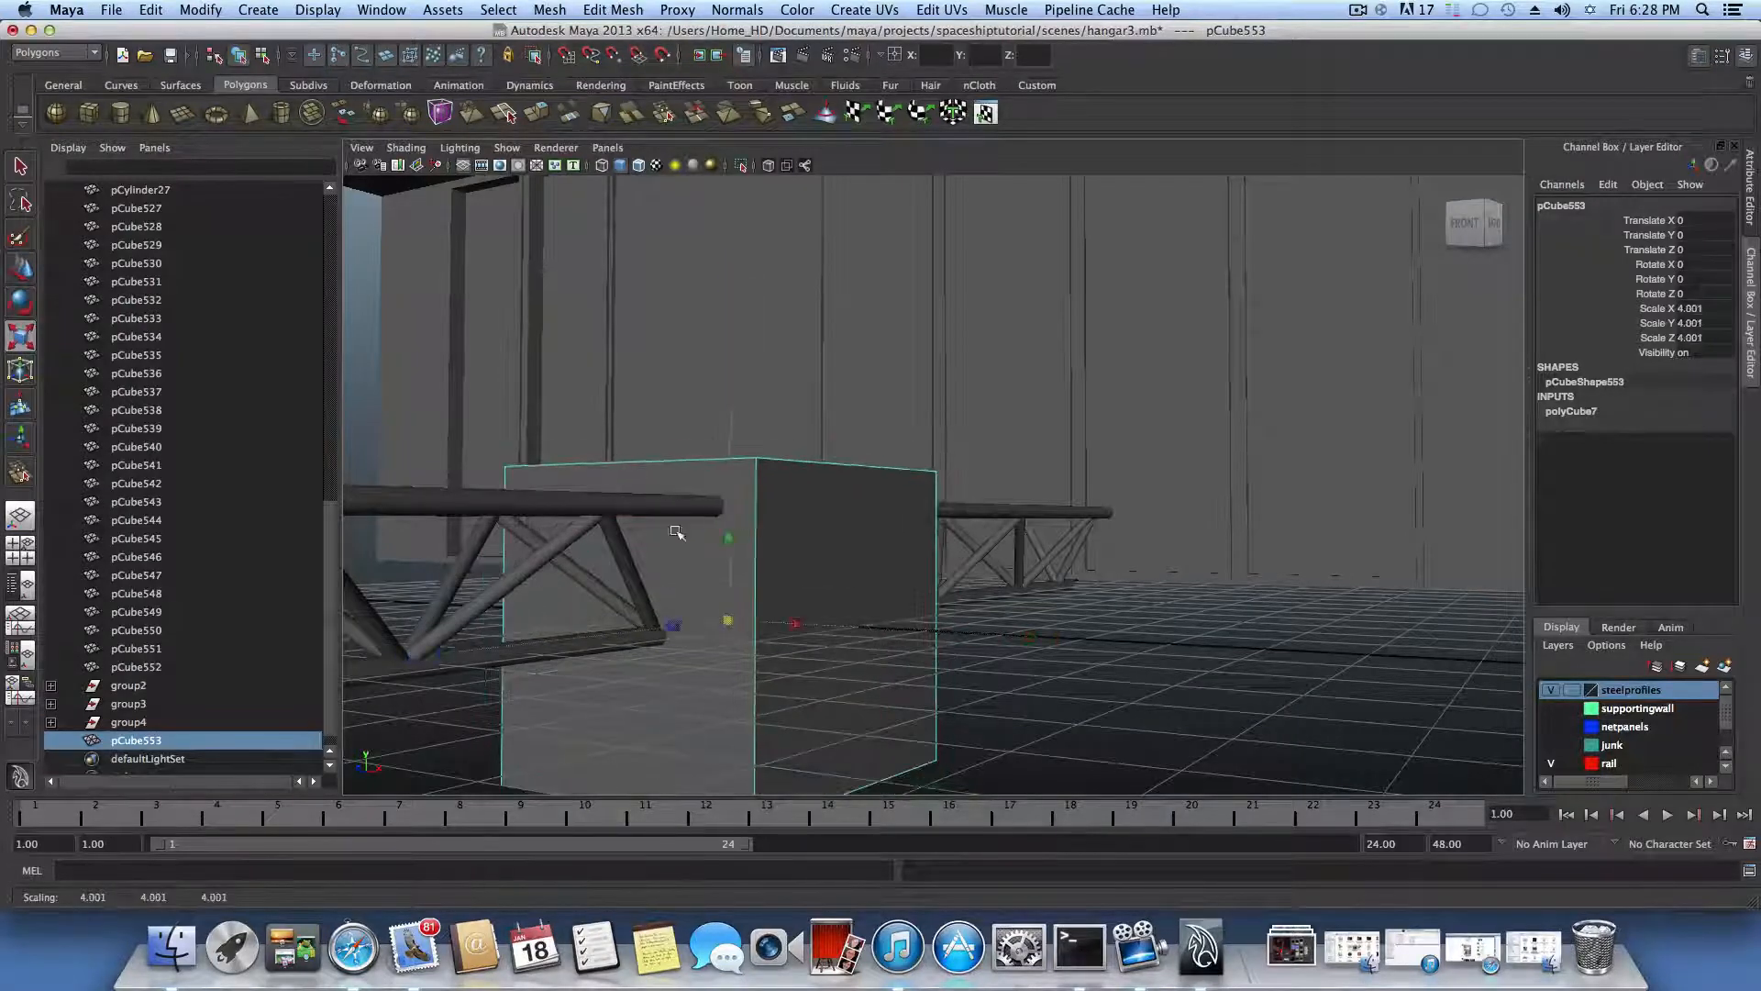
click(21, 266)
drag(726, 549, 732, 507)
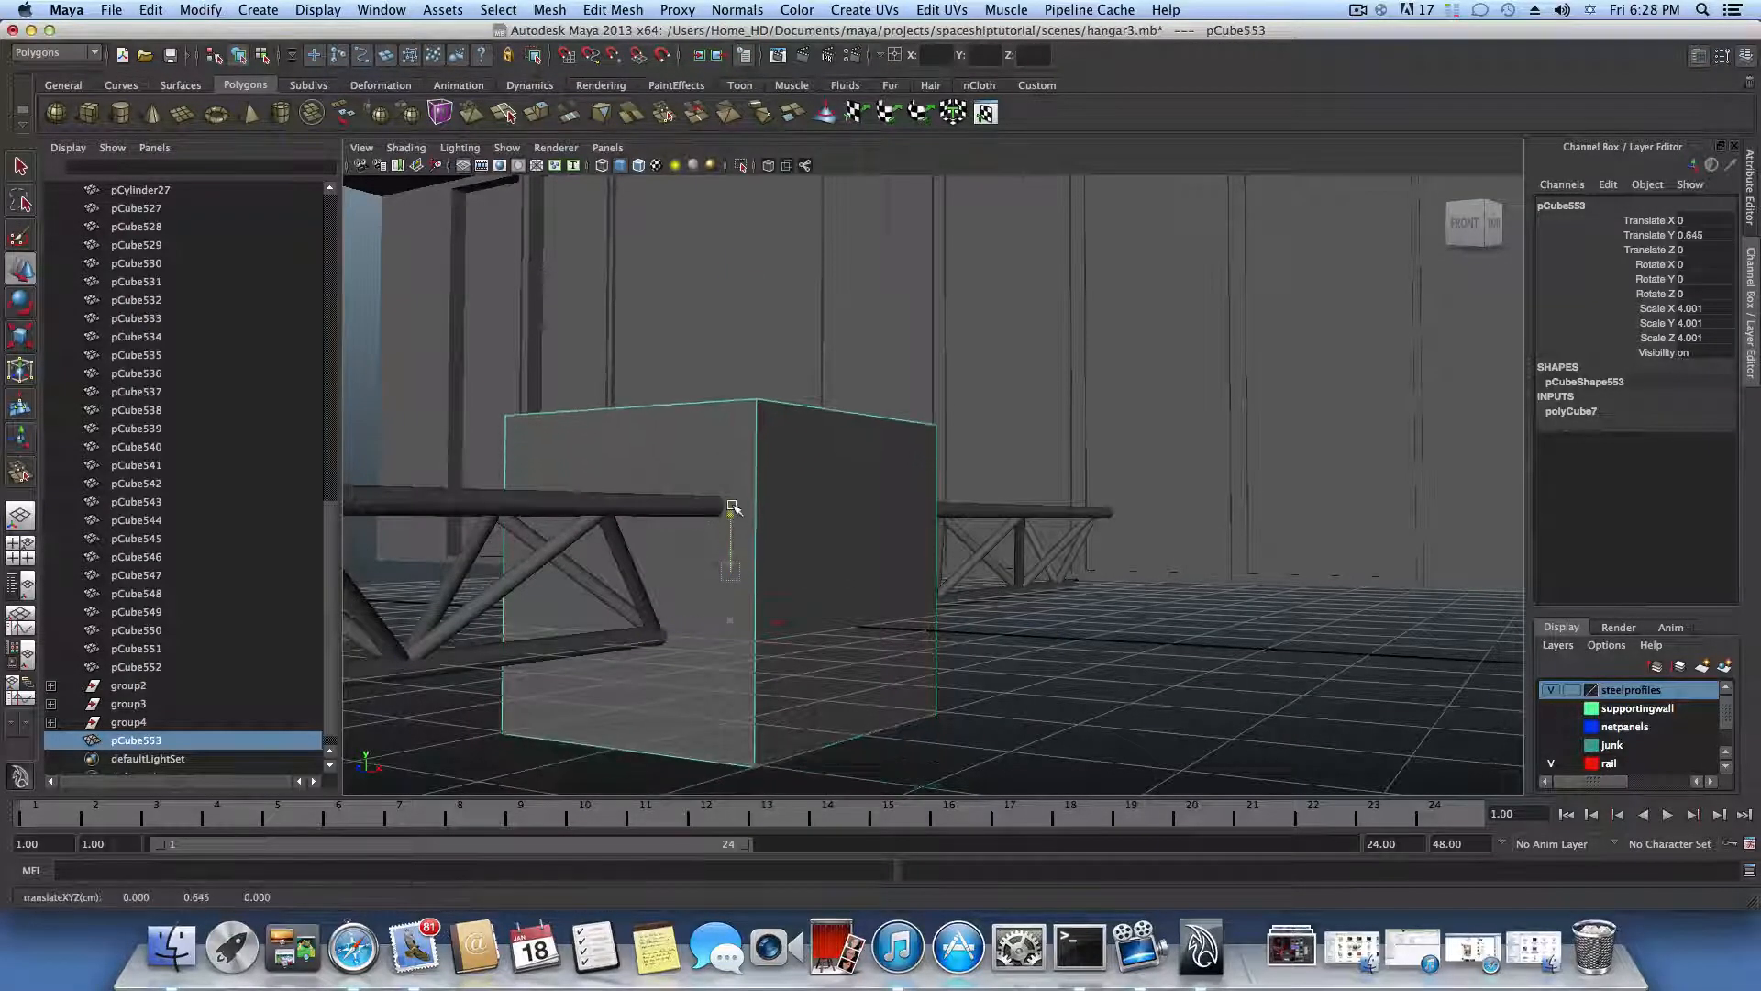
Step: Select group2, group3 and group4 together and center their pivots
scroll(700, 527, up, 10)
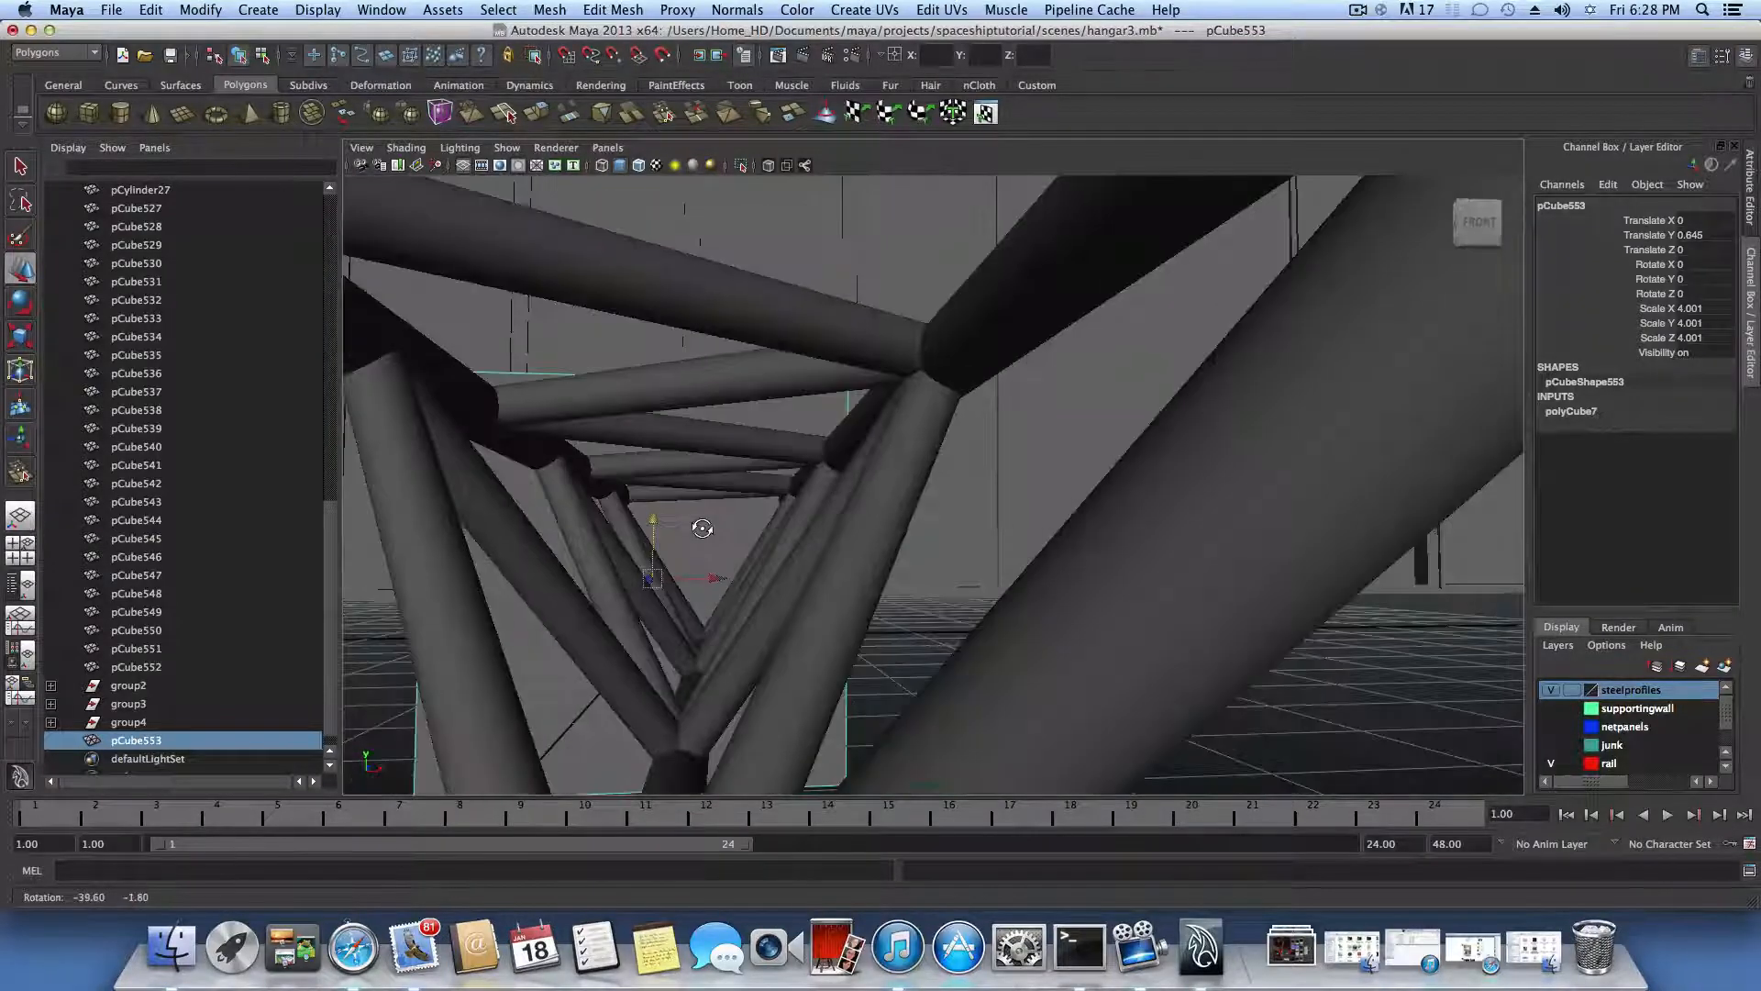
scroll(703, 528, down, 10)
alt+drag(702, 528, 629, 630)
scroll(594, 531, down, 3)
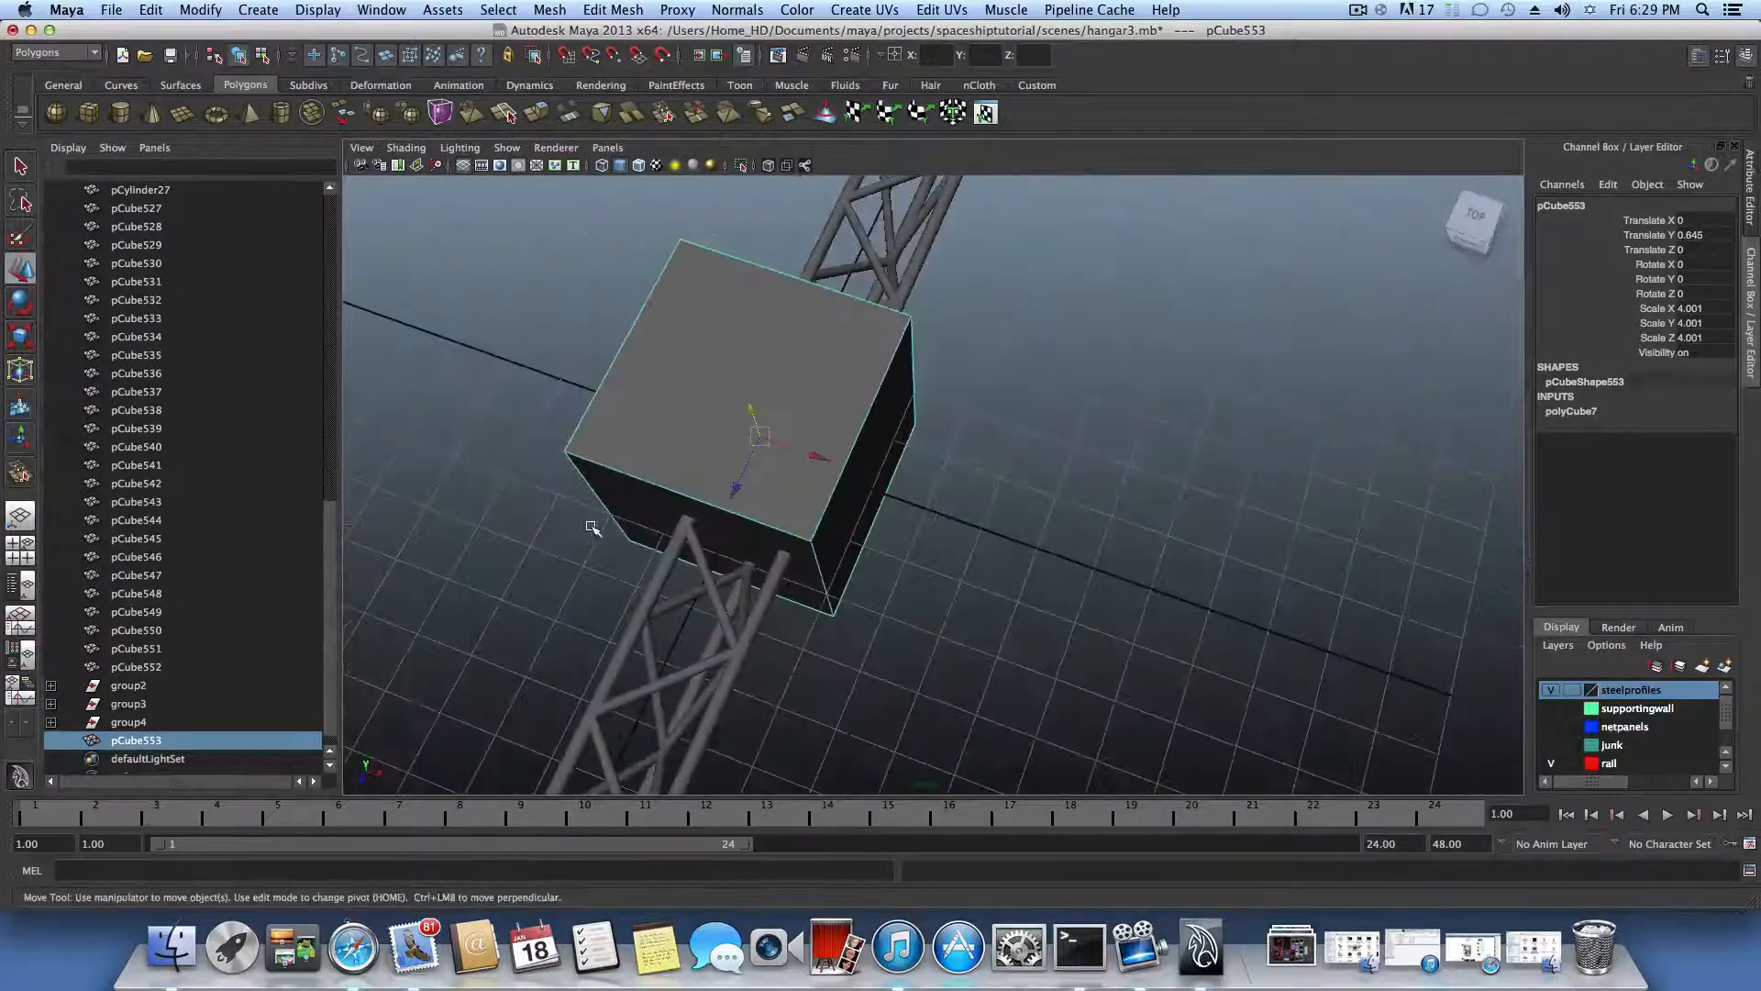
alt+drag(617, 501, 699, 417)
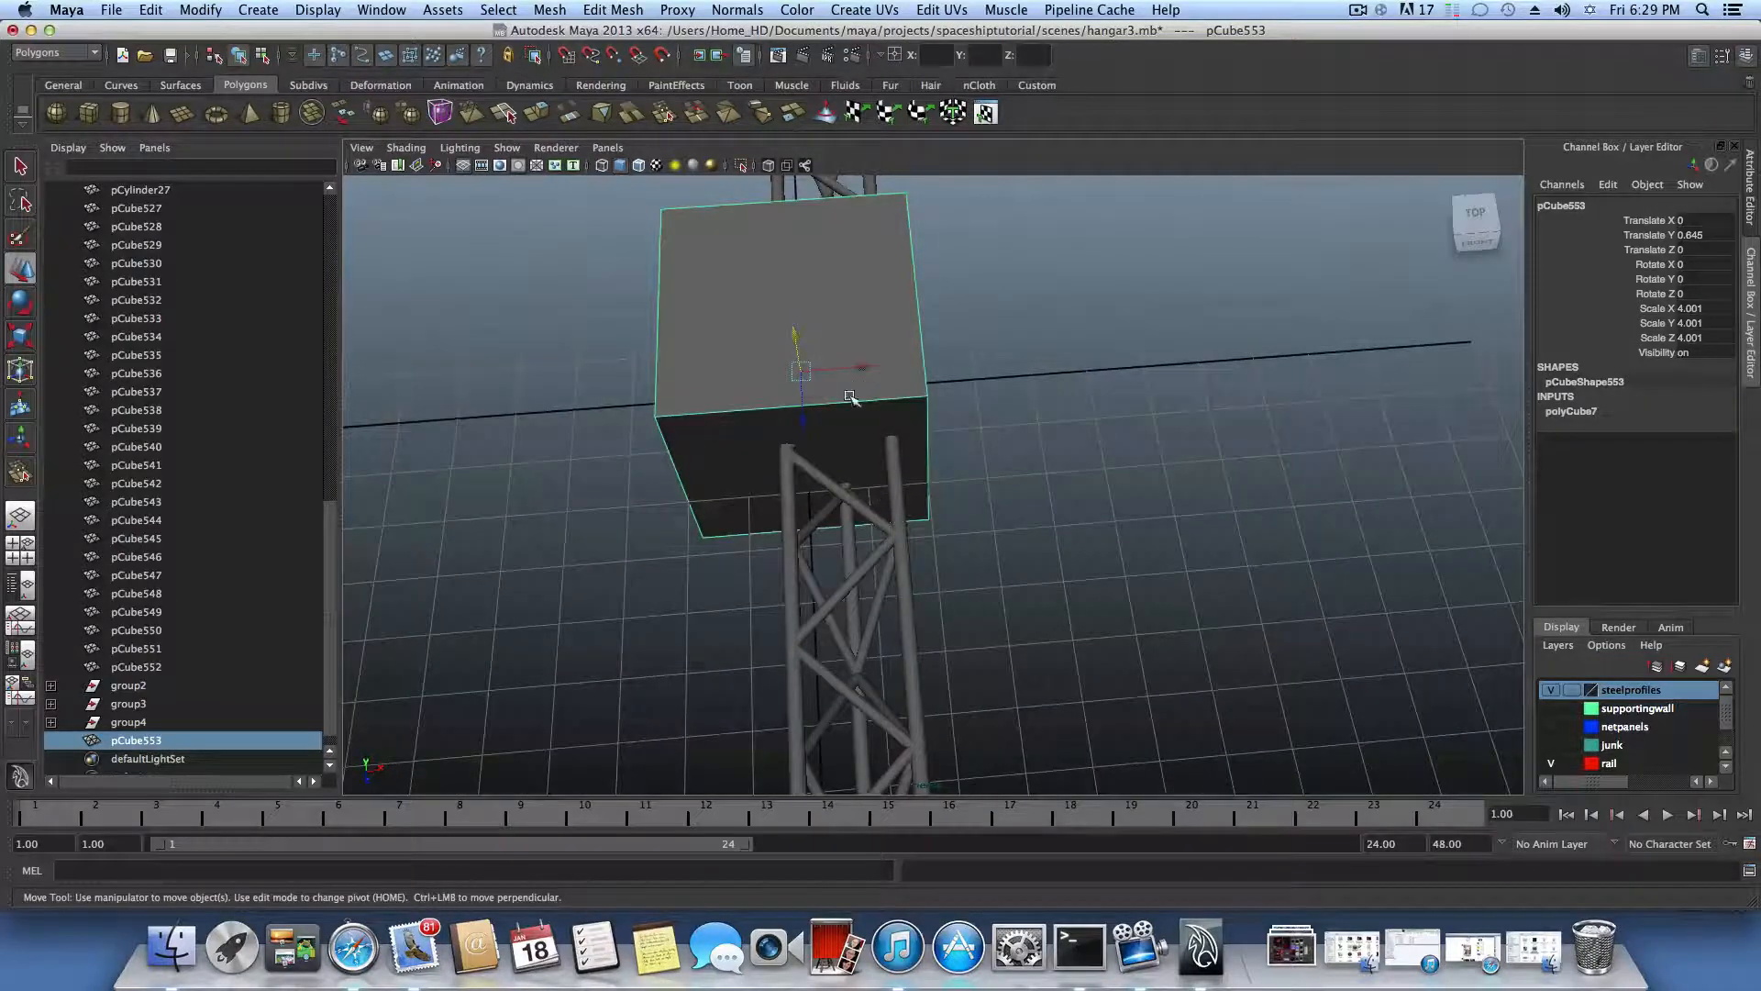
click(128, 721)
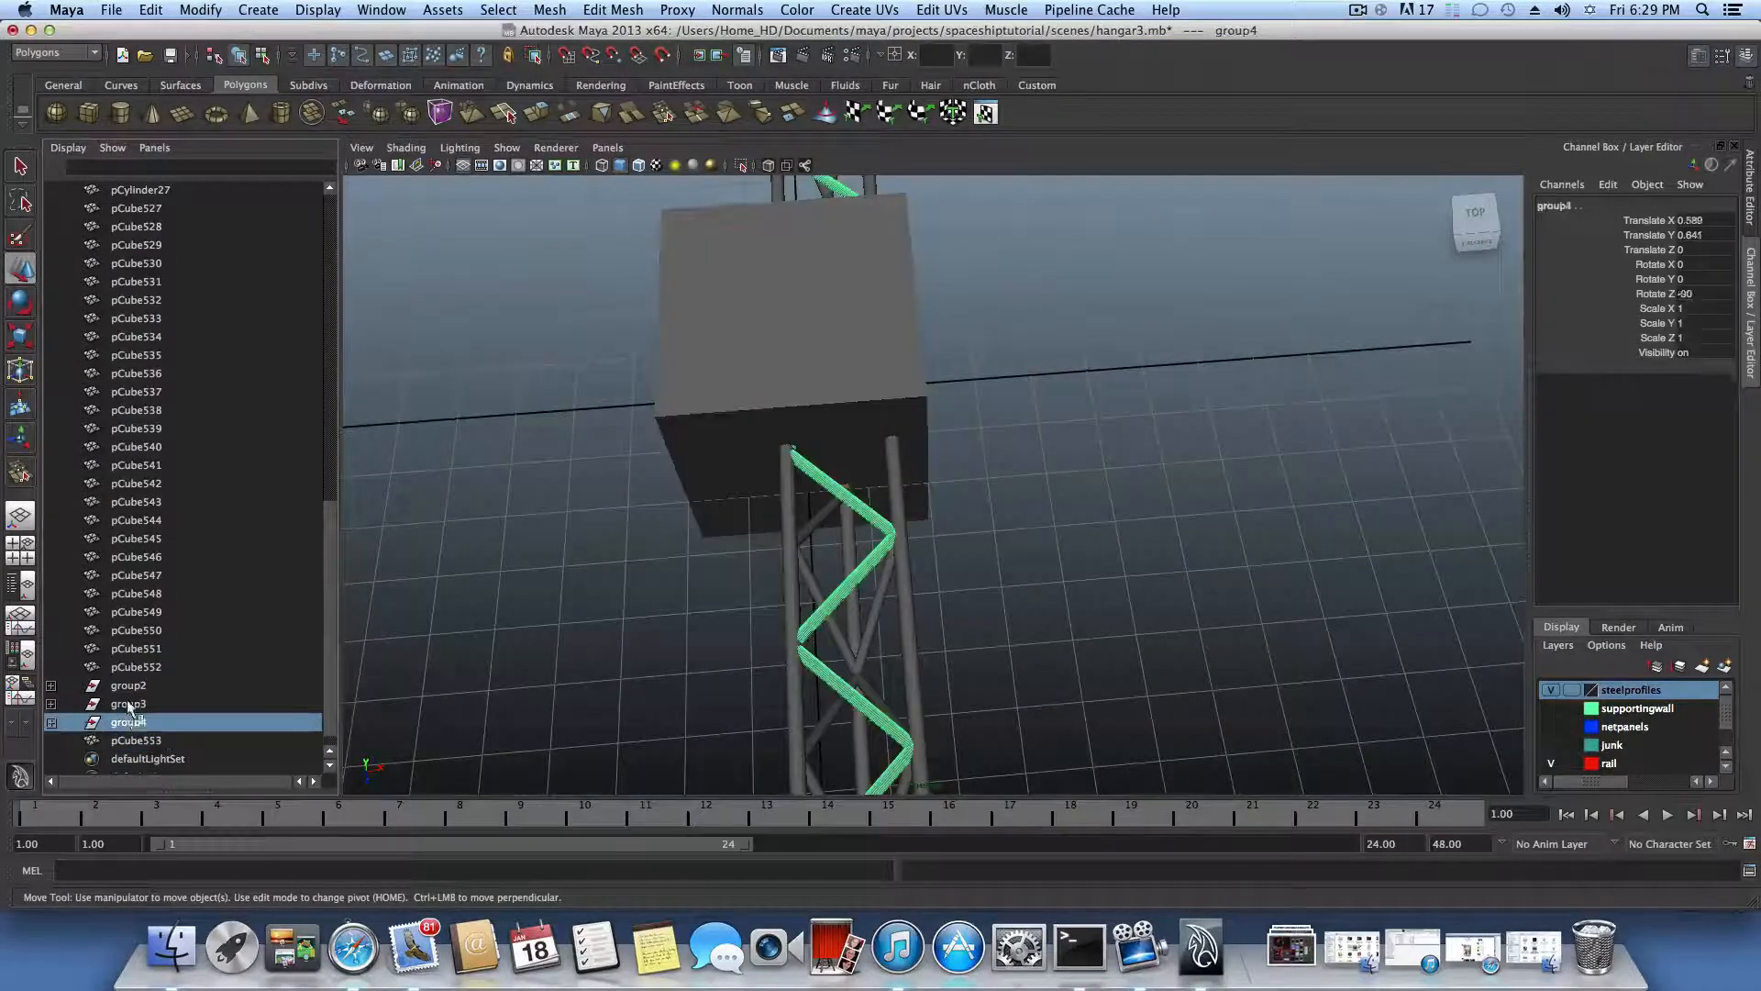
shift+click(128, 703)
shift+click(135, 690)
scroll(926, 522, down, 4)
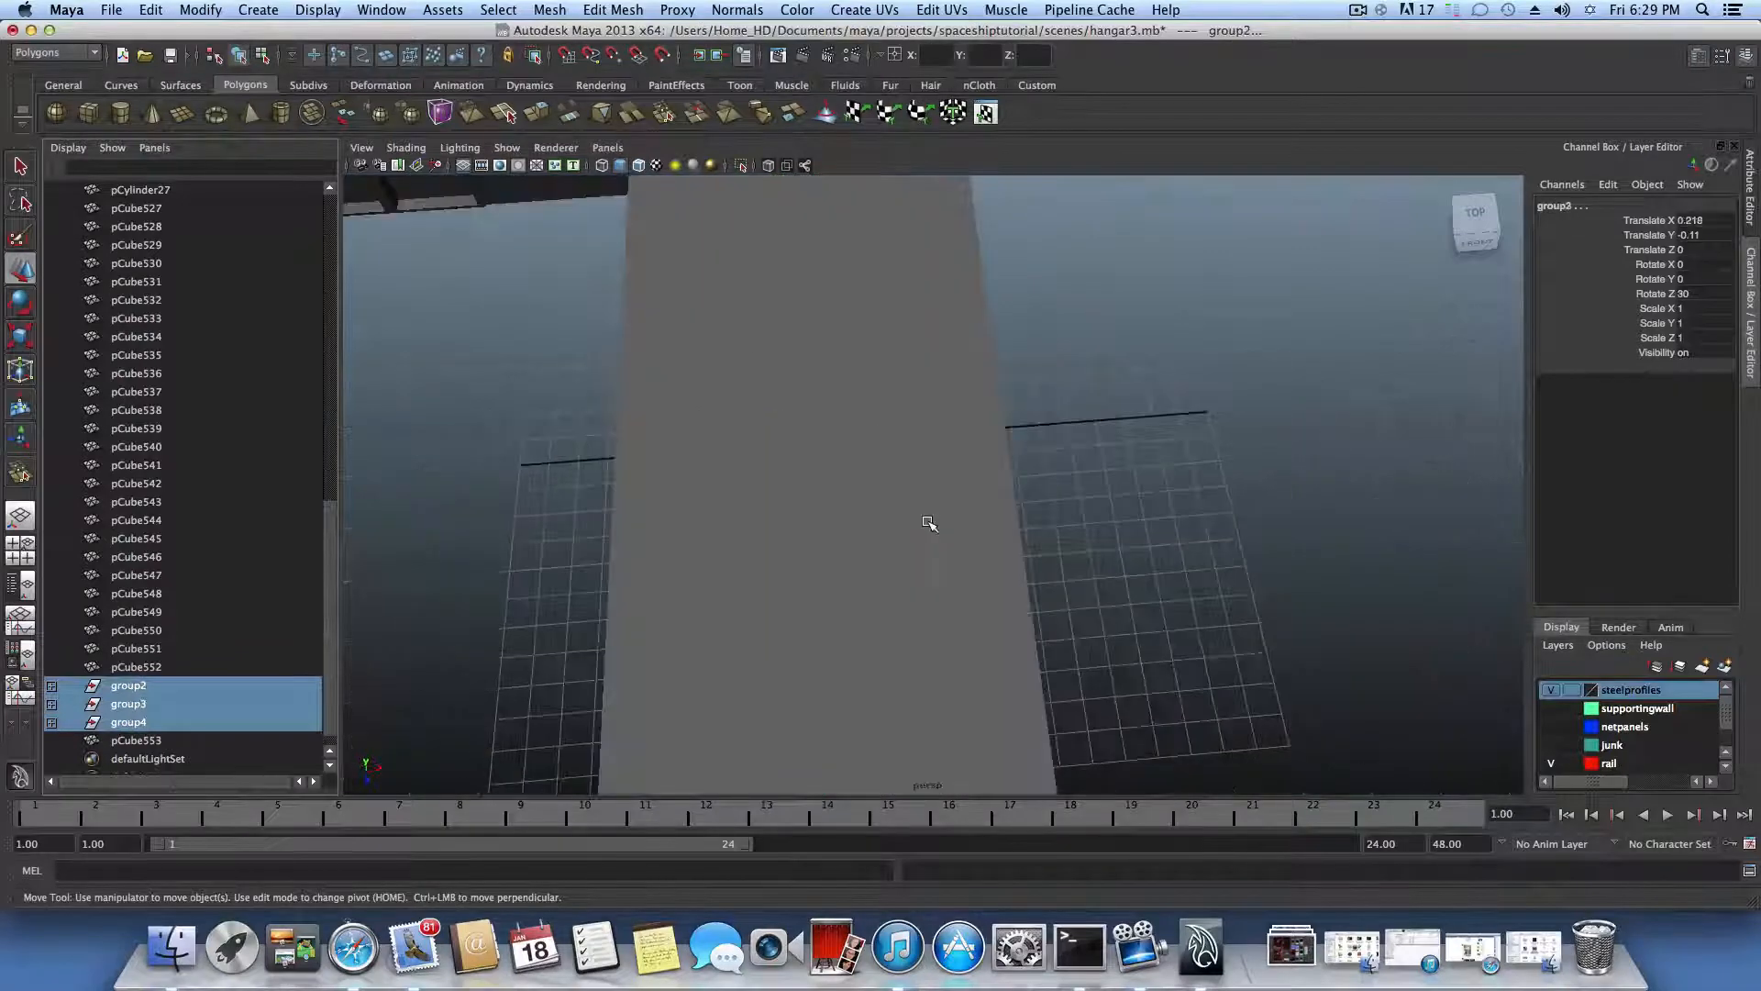
scroll(927, 522, up, 4)
alt+drag(925, 524, 904, 477)
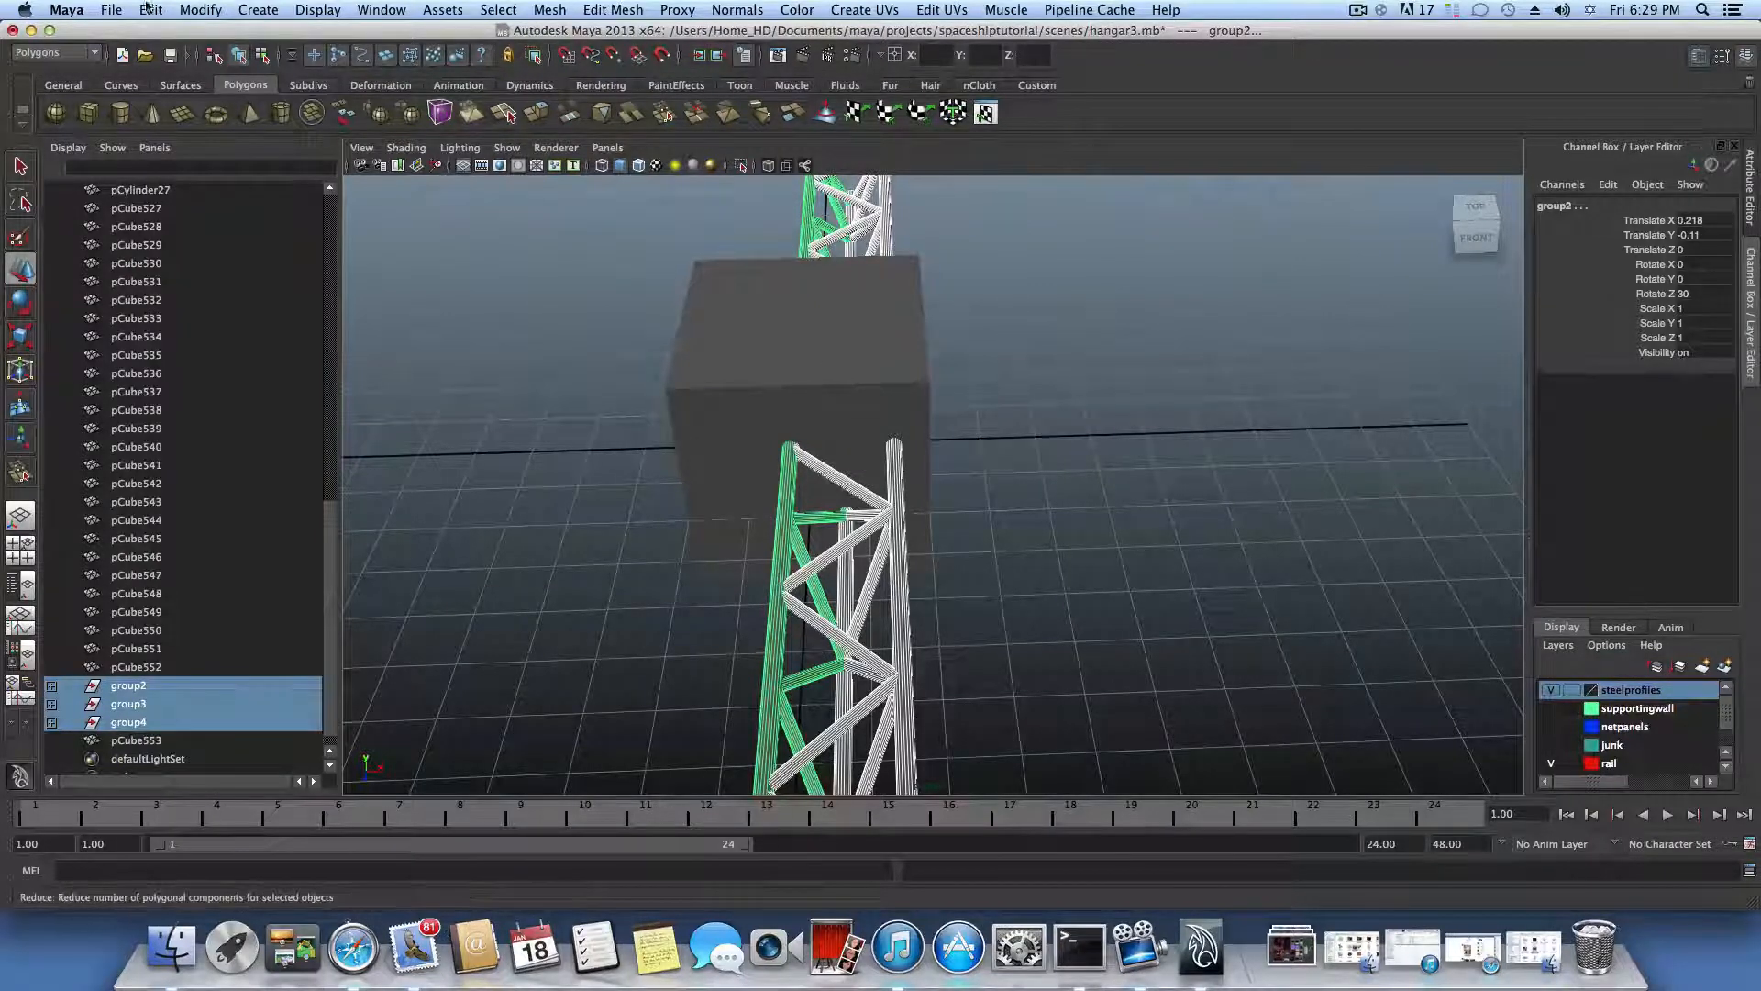
click(200, 9)
click(211, 212)
Step: Scale the cube's bottom vertices inward along X to taper the block toward the truss's V-shaped profile
alt+drag(912, 537, 833, 421)
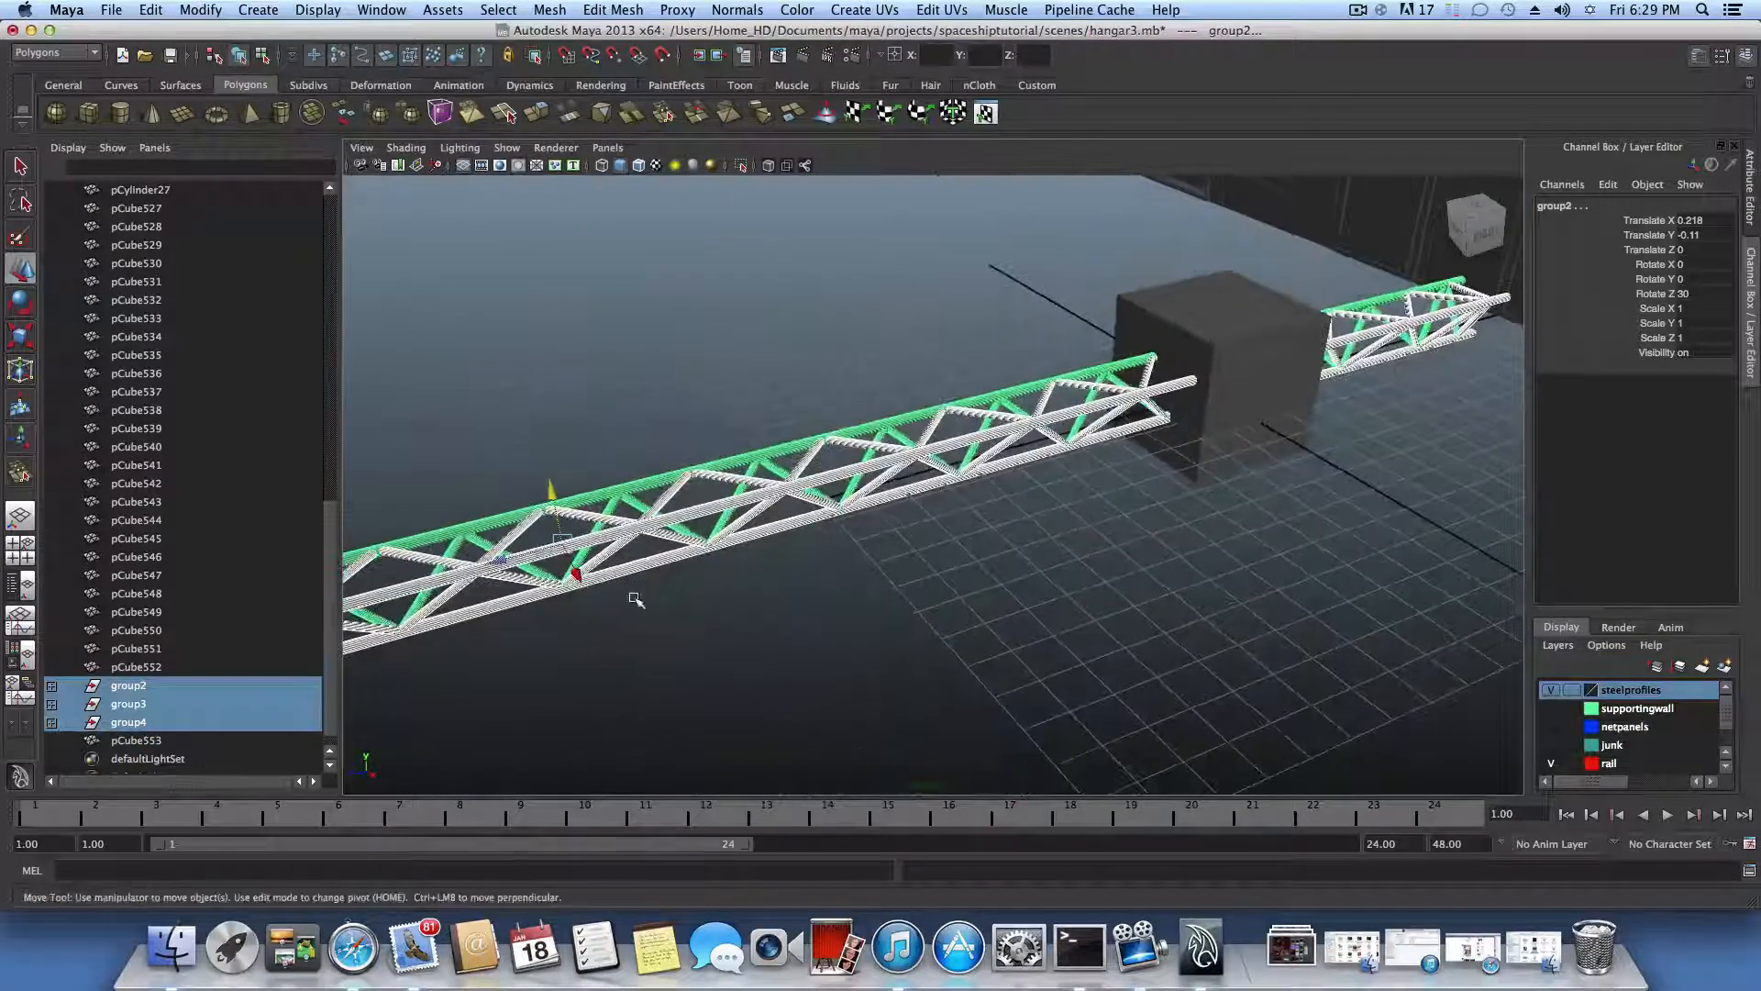
alt+drag(630, 602, 1023, 591)
click(1083, 405)
alt+drag(1083, 405, 1081, 499)
right_click(1089, 506)
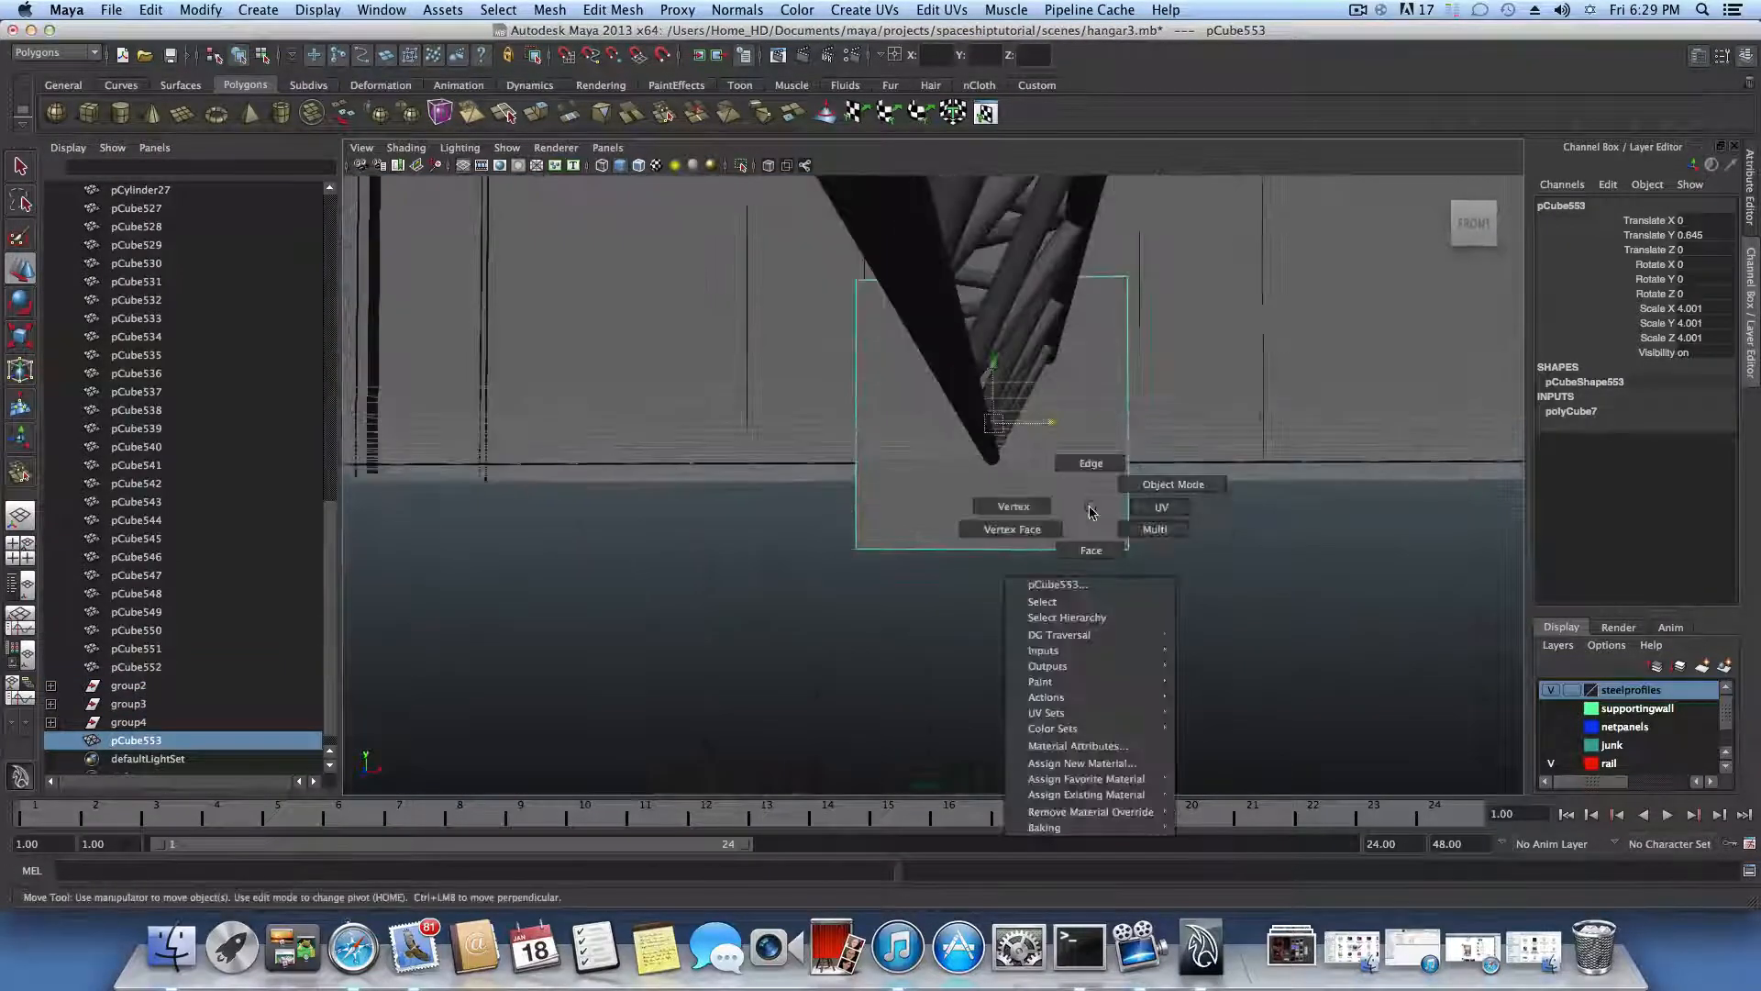
click(1040, 509)
drag(1215, 629, 1220, 631)
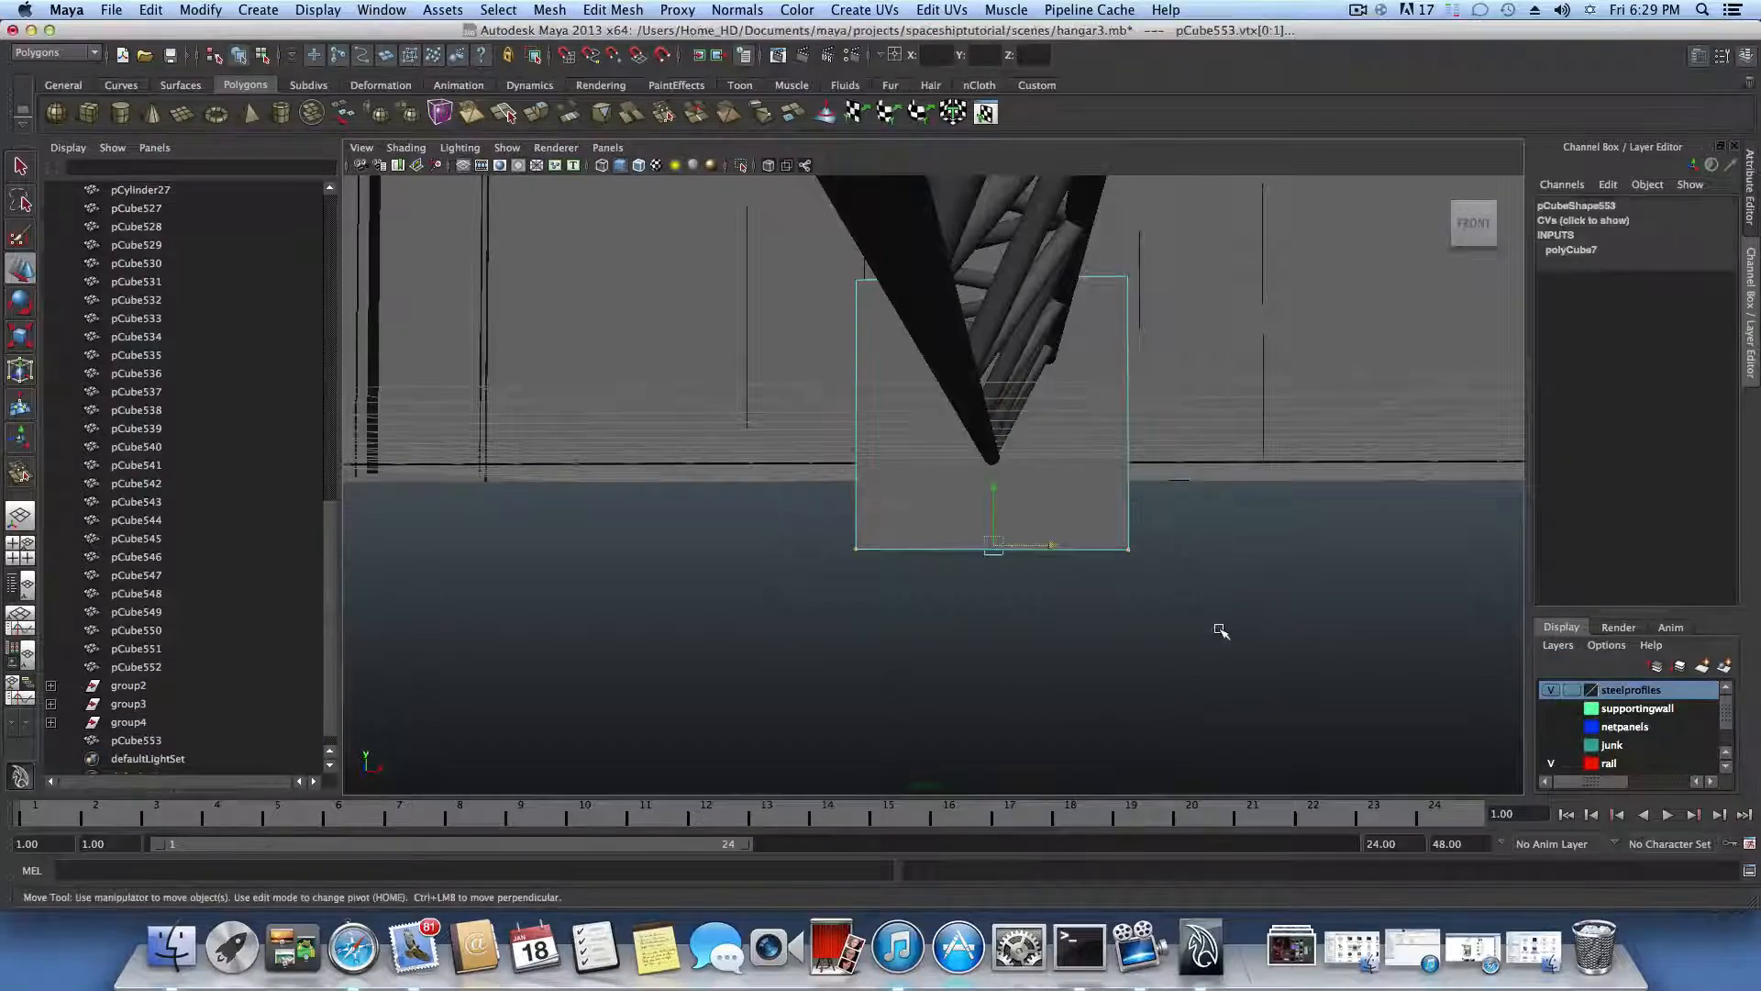
key(r)
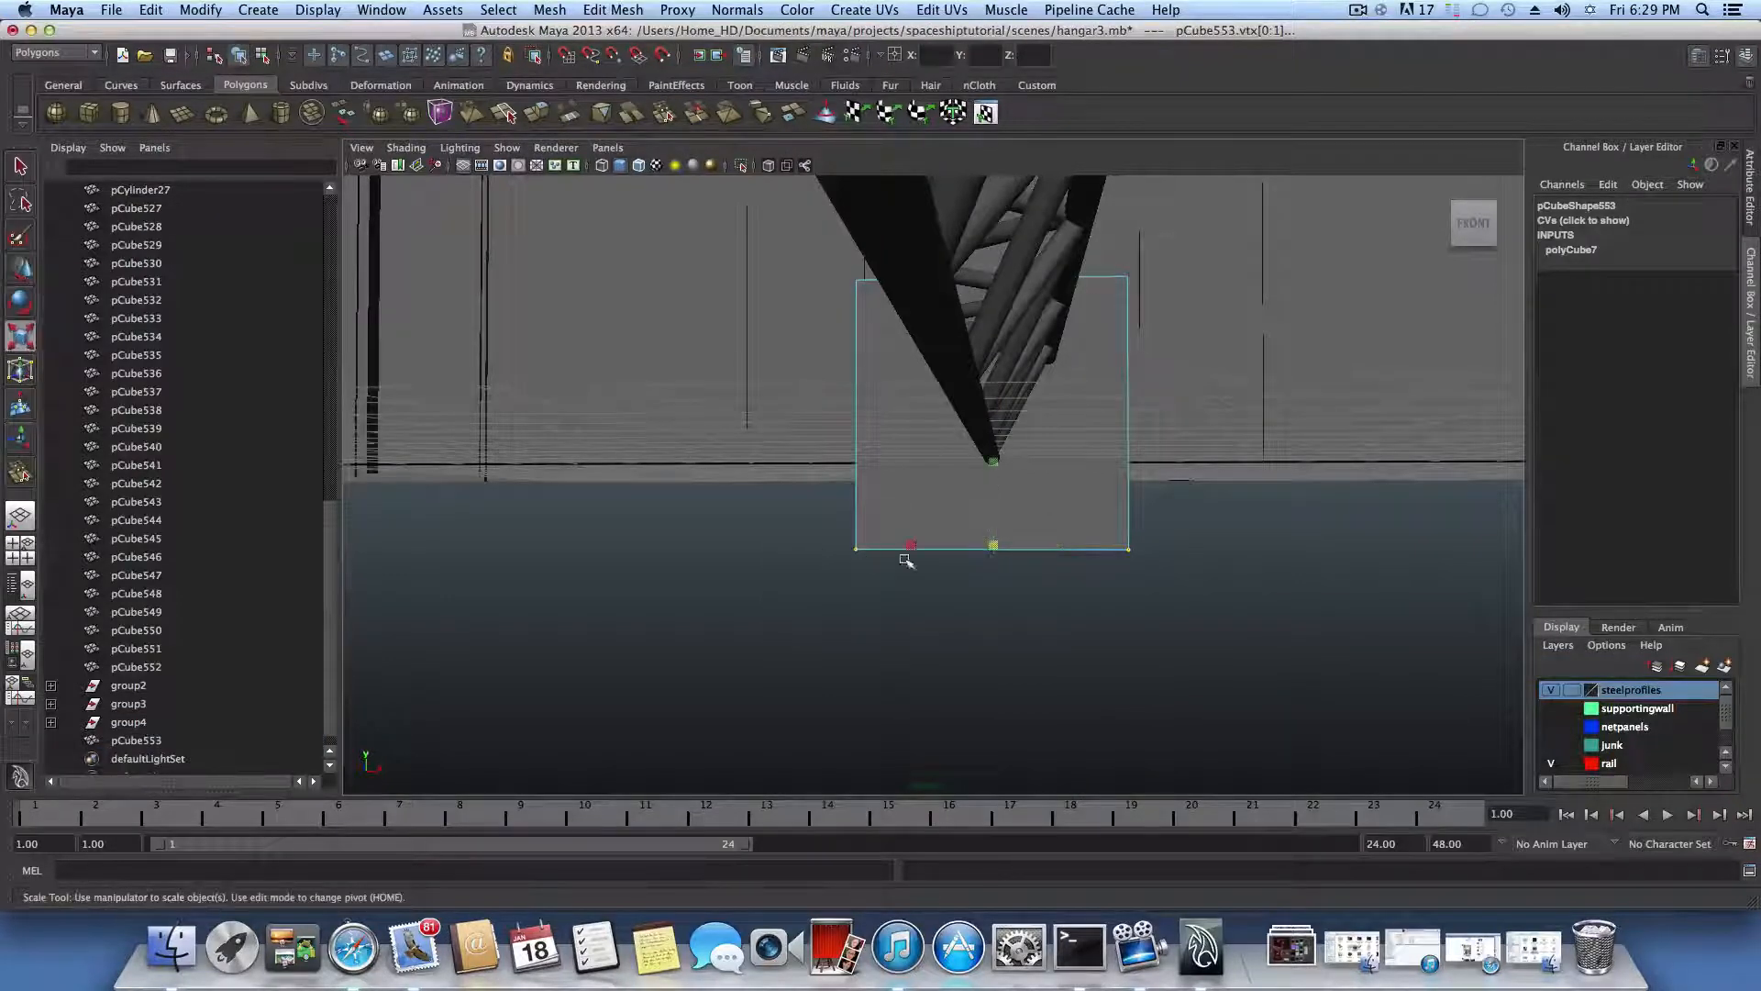
drag(909, 546, 983, 543)
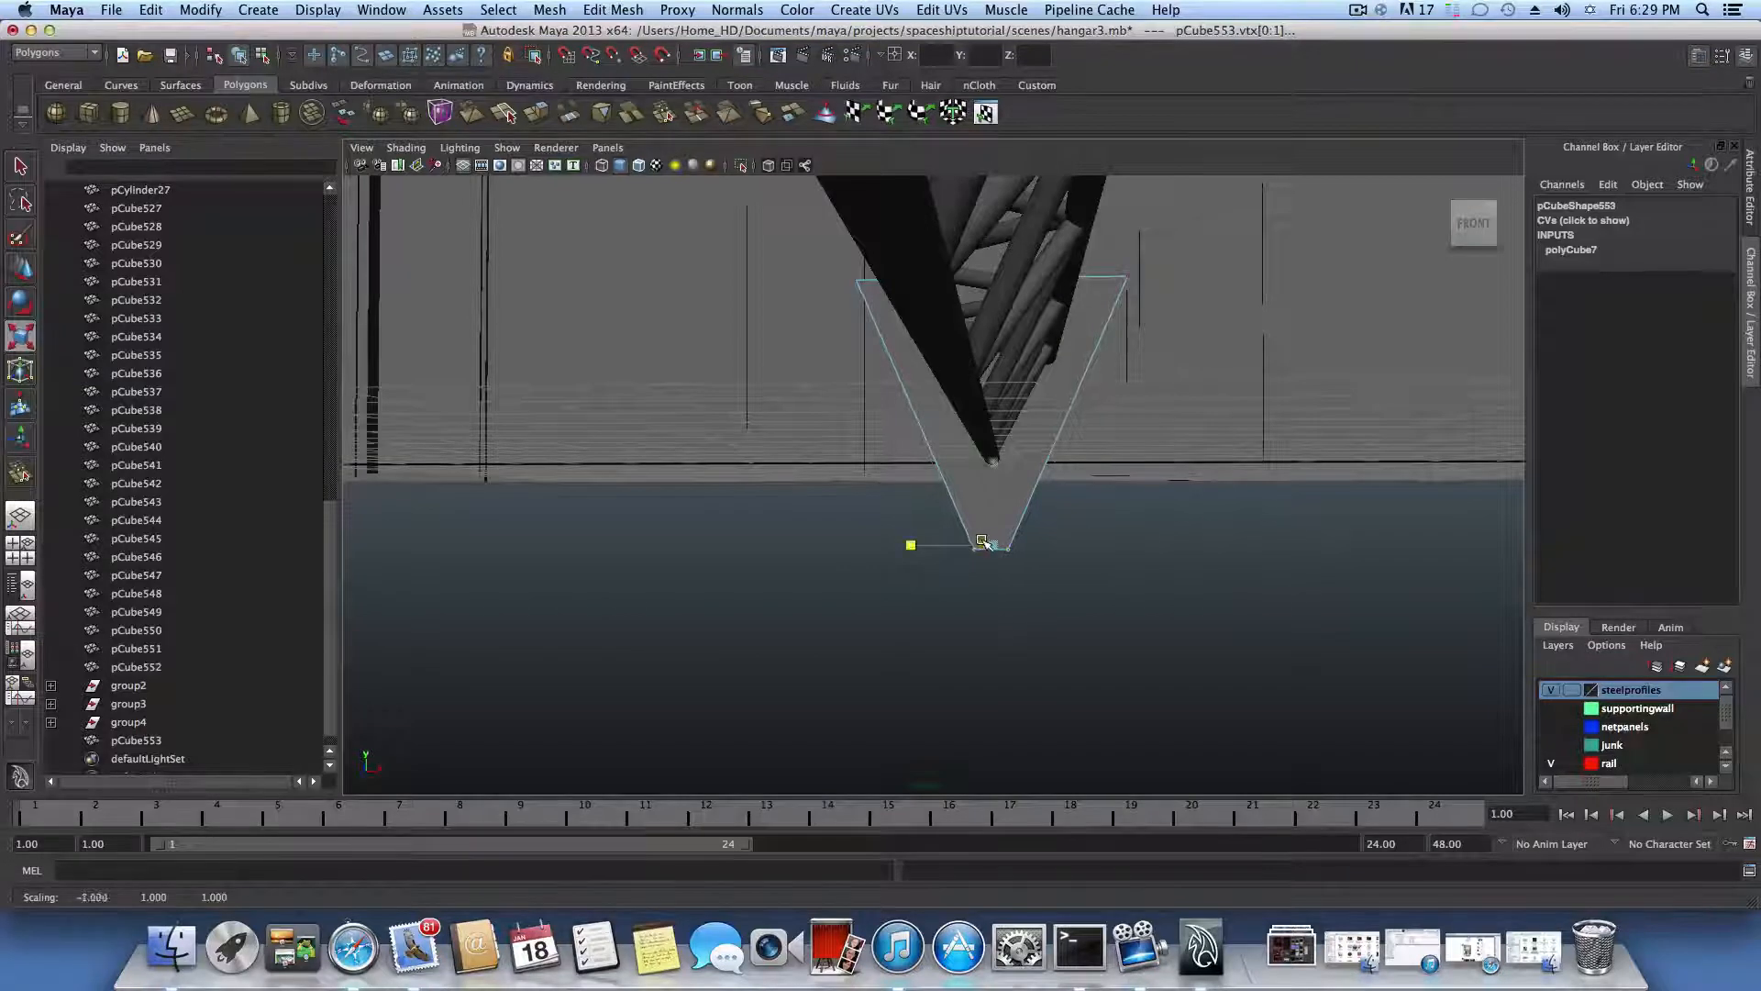
Step: Bevel the block's two upper side edges using the reset bevel settings, with width 0.5 and 1 segment
click(22, 268)
drag(984, 487, 1117, 447)
right_click(1117, 448)
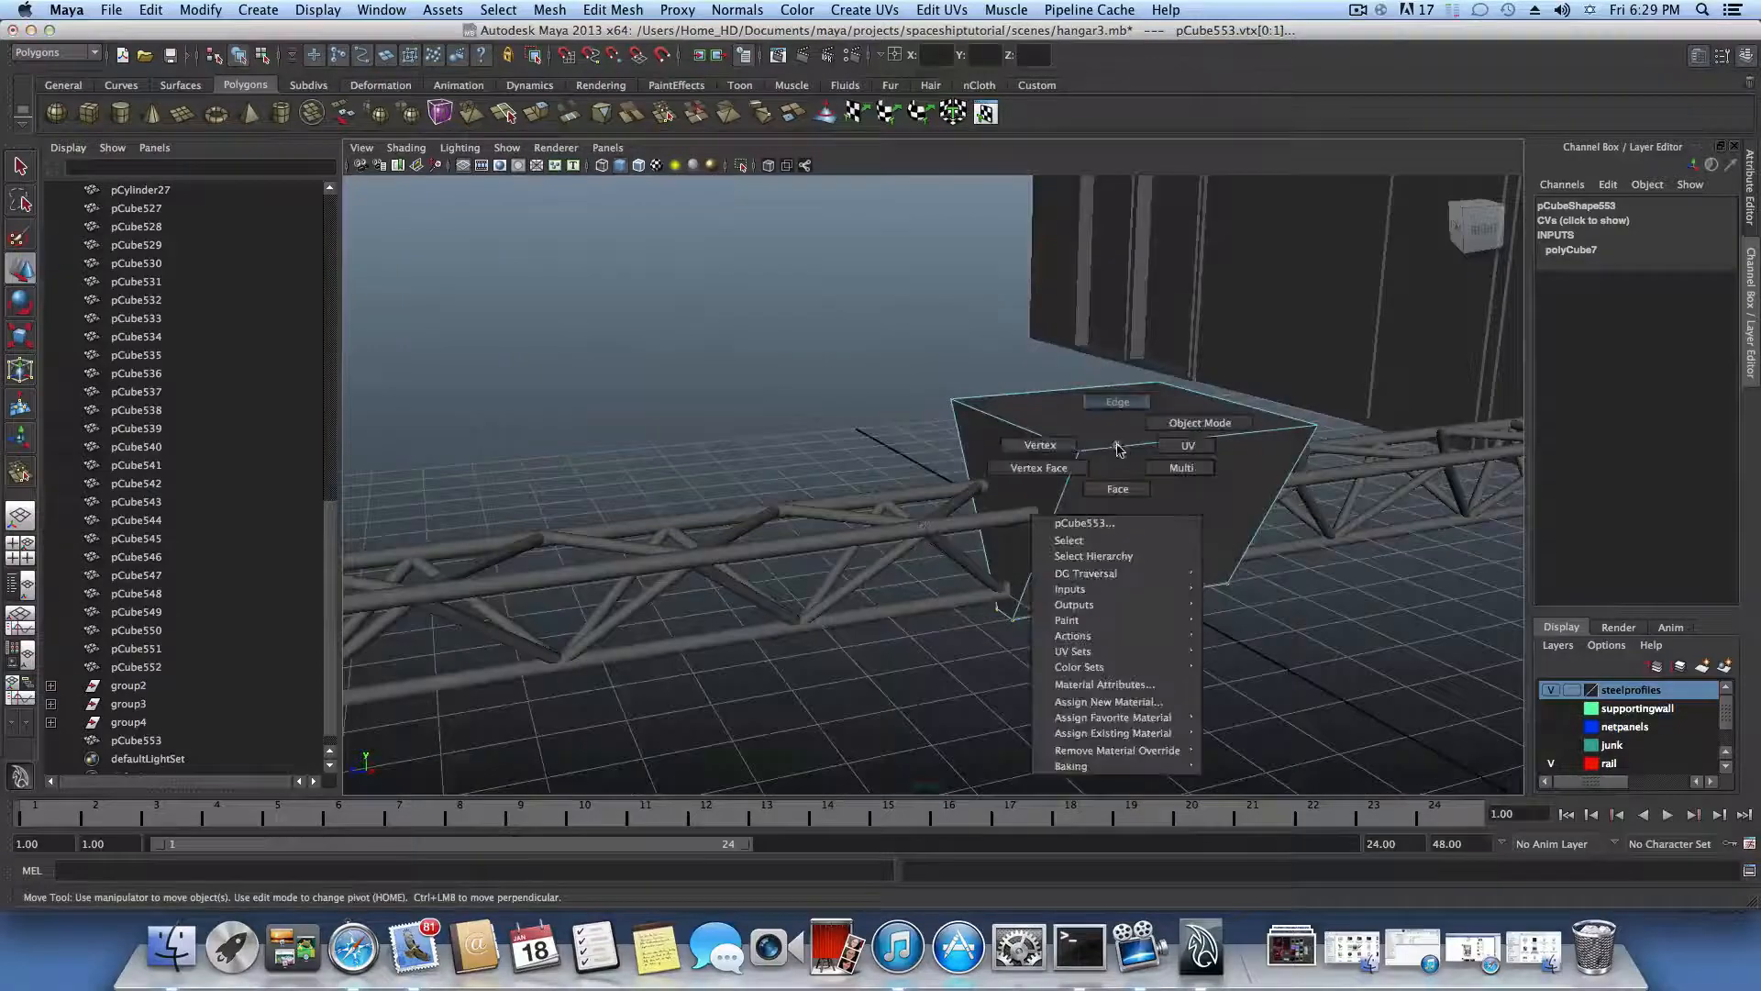
right_drag(1121, 409, 1119, 403)
click(1121, 449)
alt+drag(1021, 503, 1258, 518)
shift+click(609, 464)
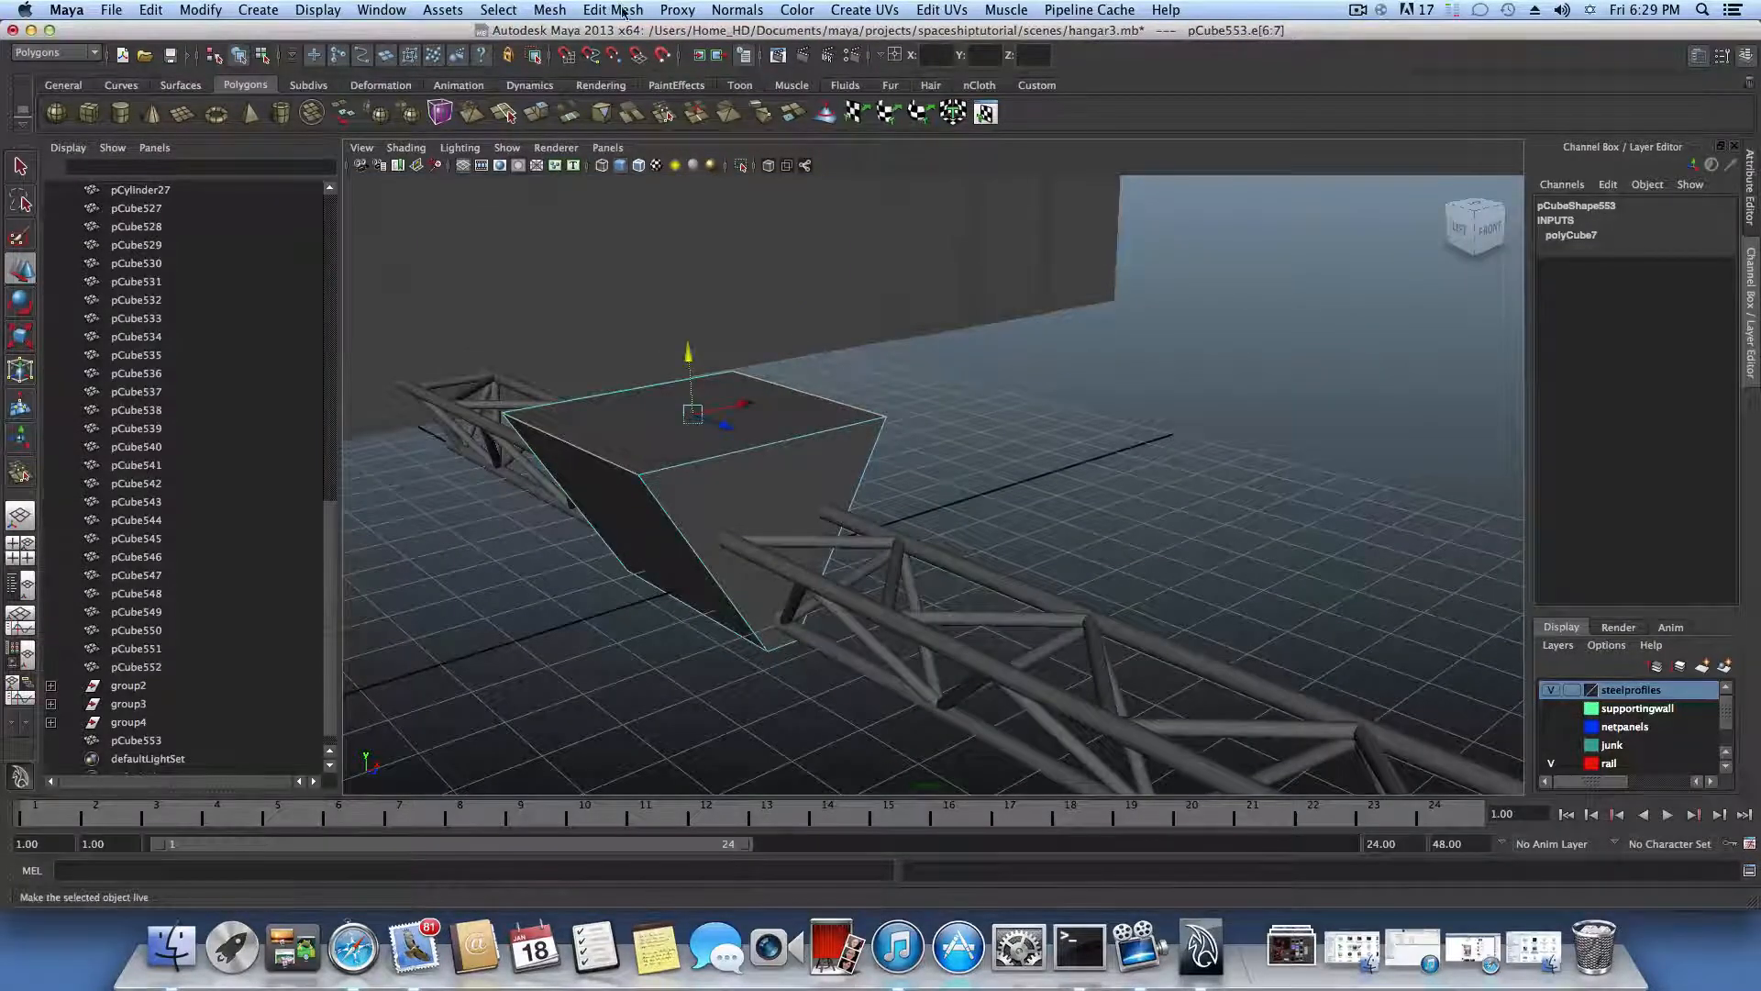
click(620, 10)
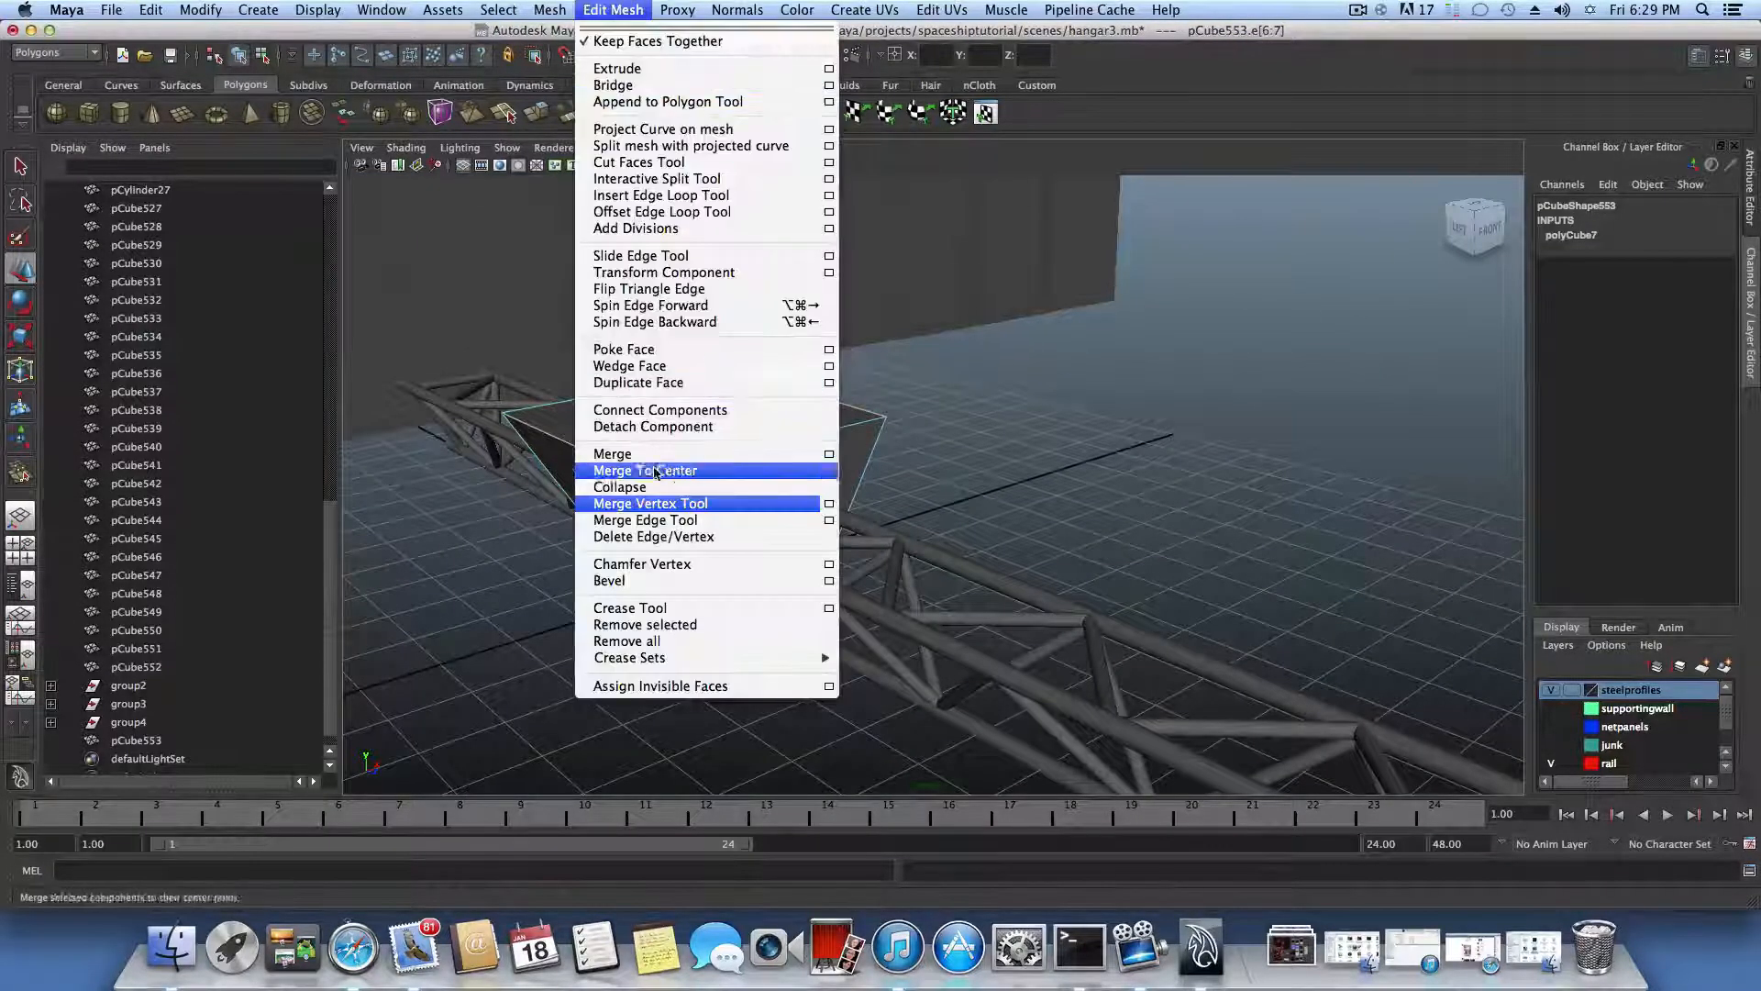
click(830, 580)
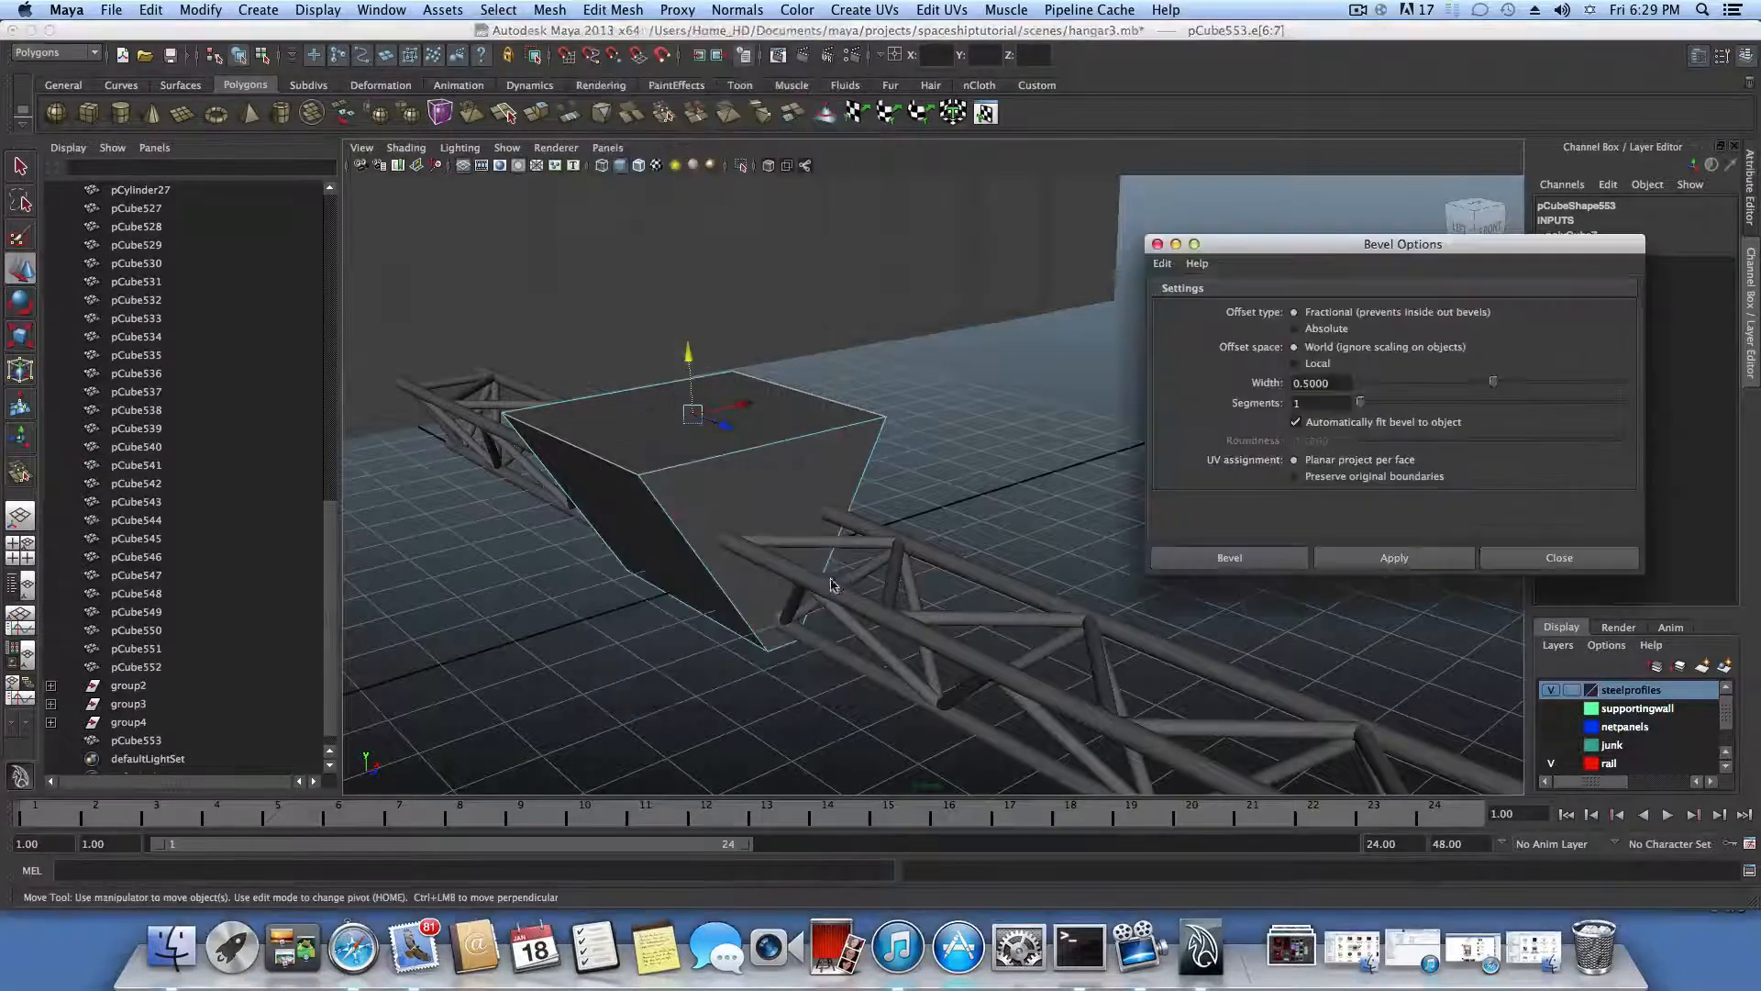
click(1162, 263)
click(1187, 310)
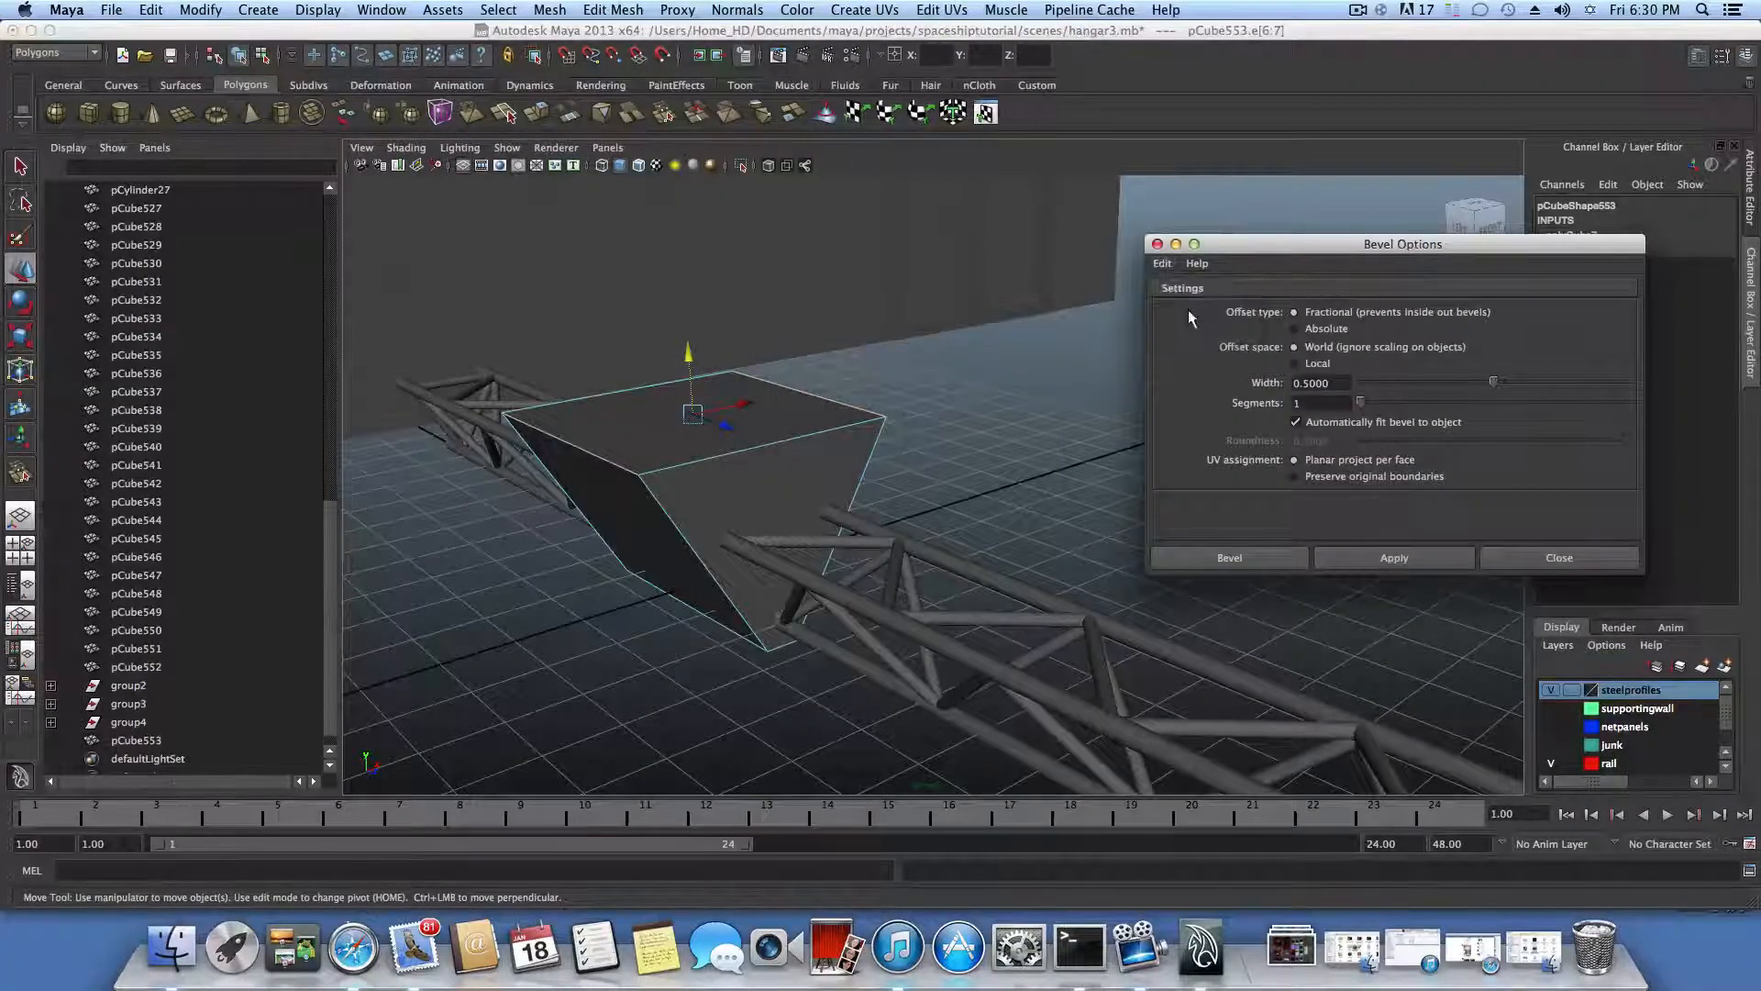
click(1277, 559)
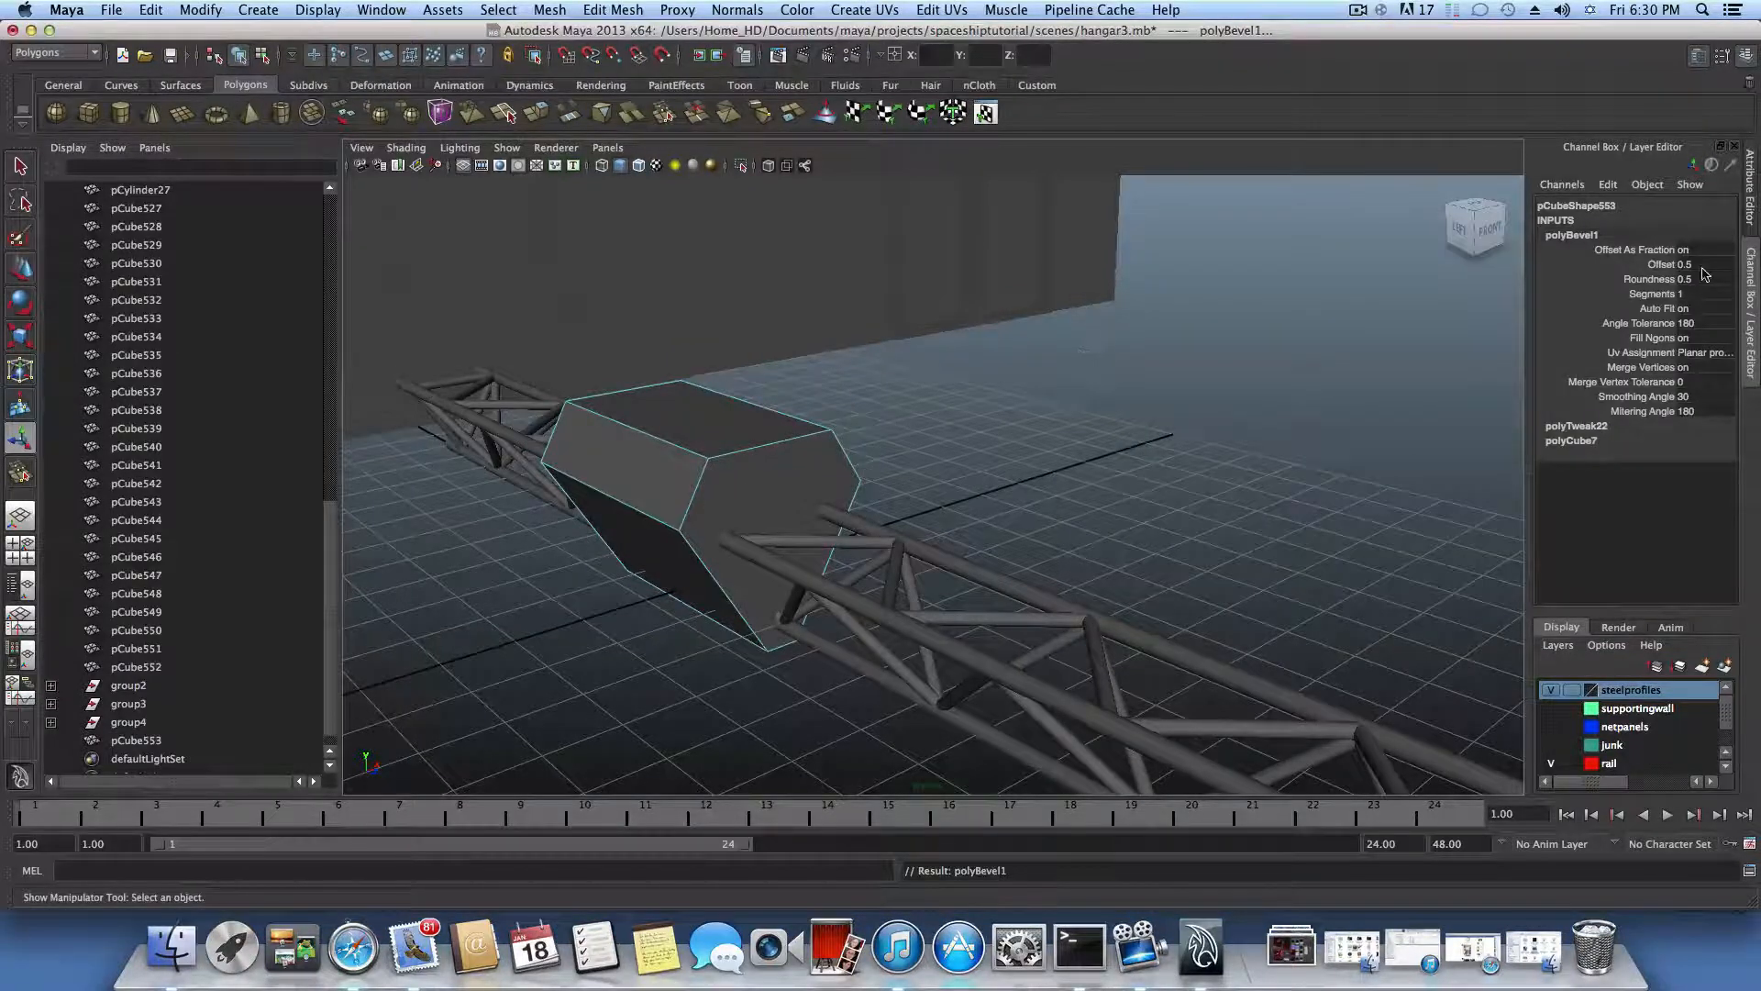
Step: Reduce the bevel offset to 0.35 and compare the block's profile with the truss's end
click(1697, 56)
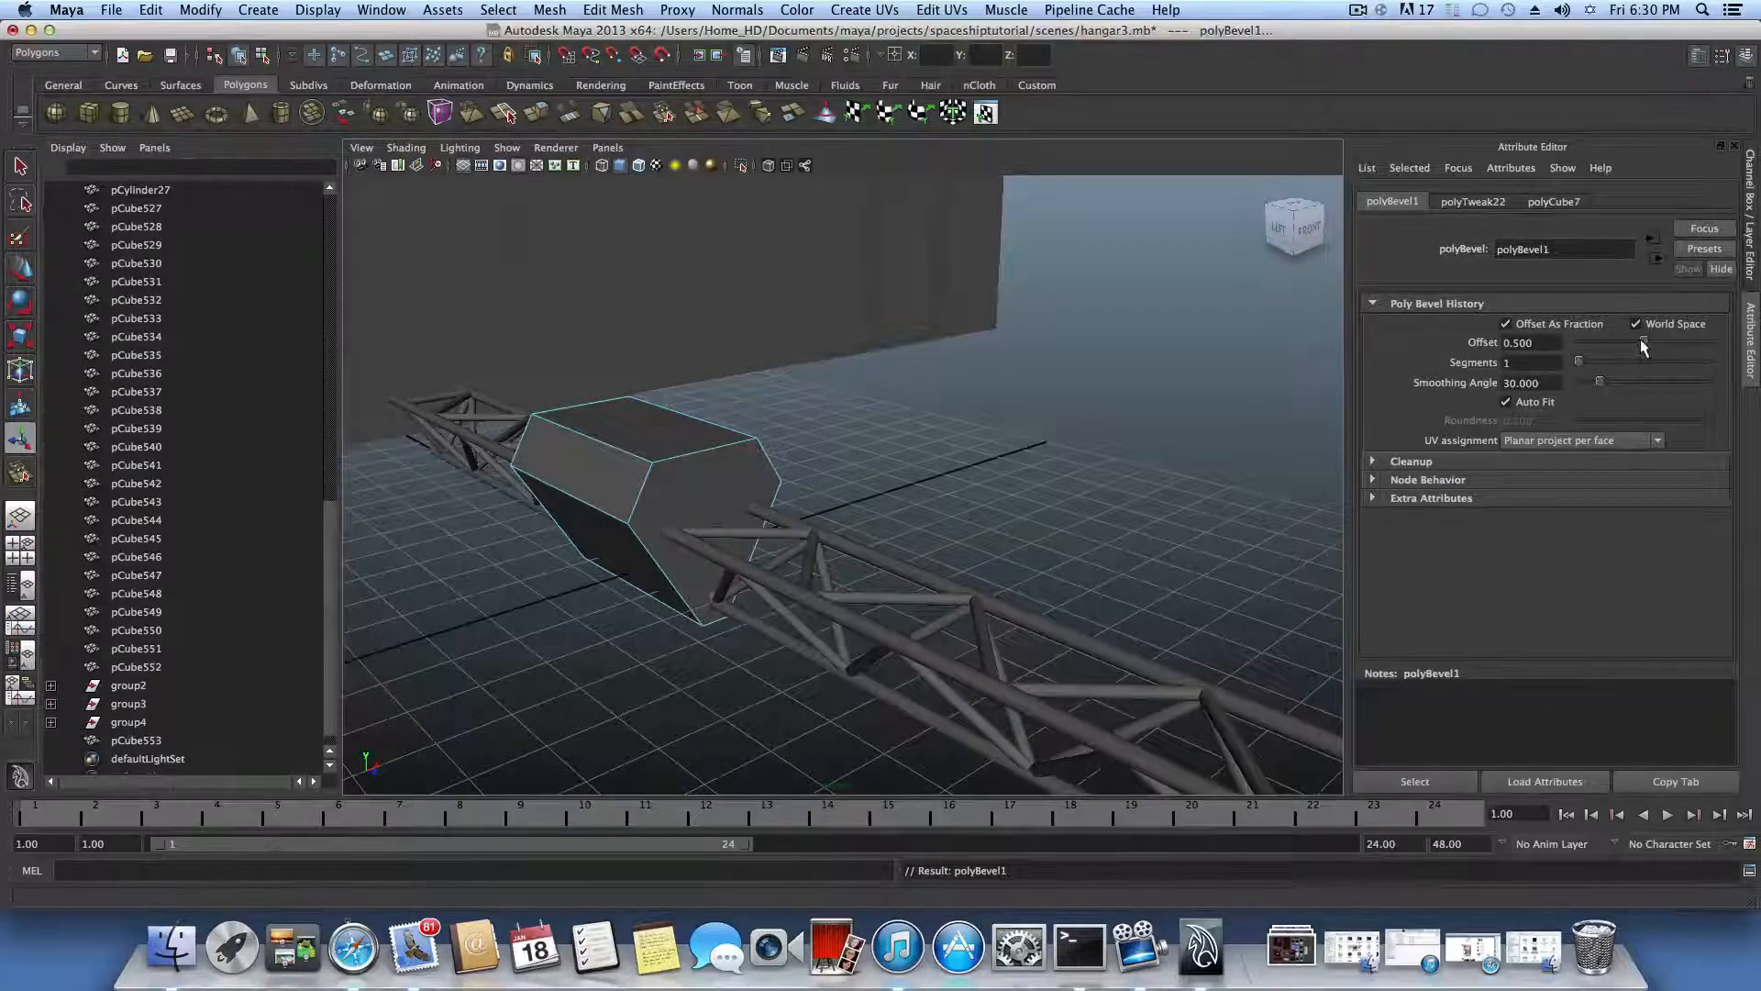
mouse_move(1641, 340)
mouse_down()
mouse_move(1663, 339)
mouse_move(1629, 348)
mouse_up()
mouse_move(827, 442)
alt+mouse_down()
mouse_move(735, 421)
mouse_move(746, 409)
mouse_move(727, 401)
mouse_move(814, 438)
alt+mouse_up()
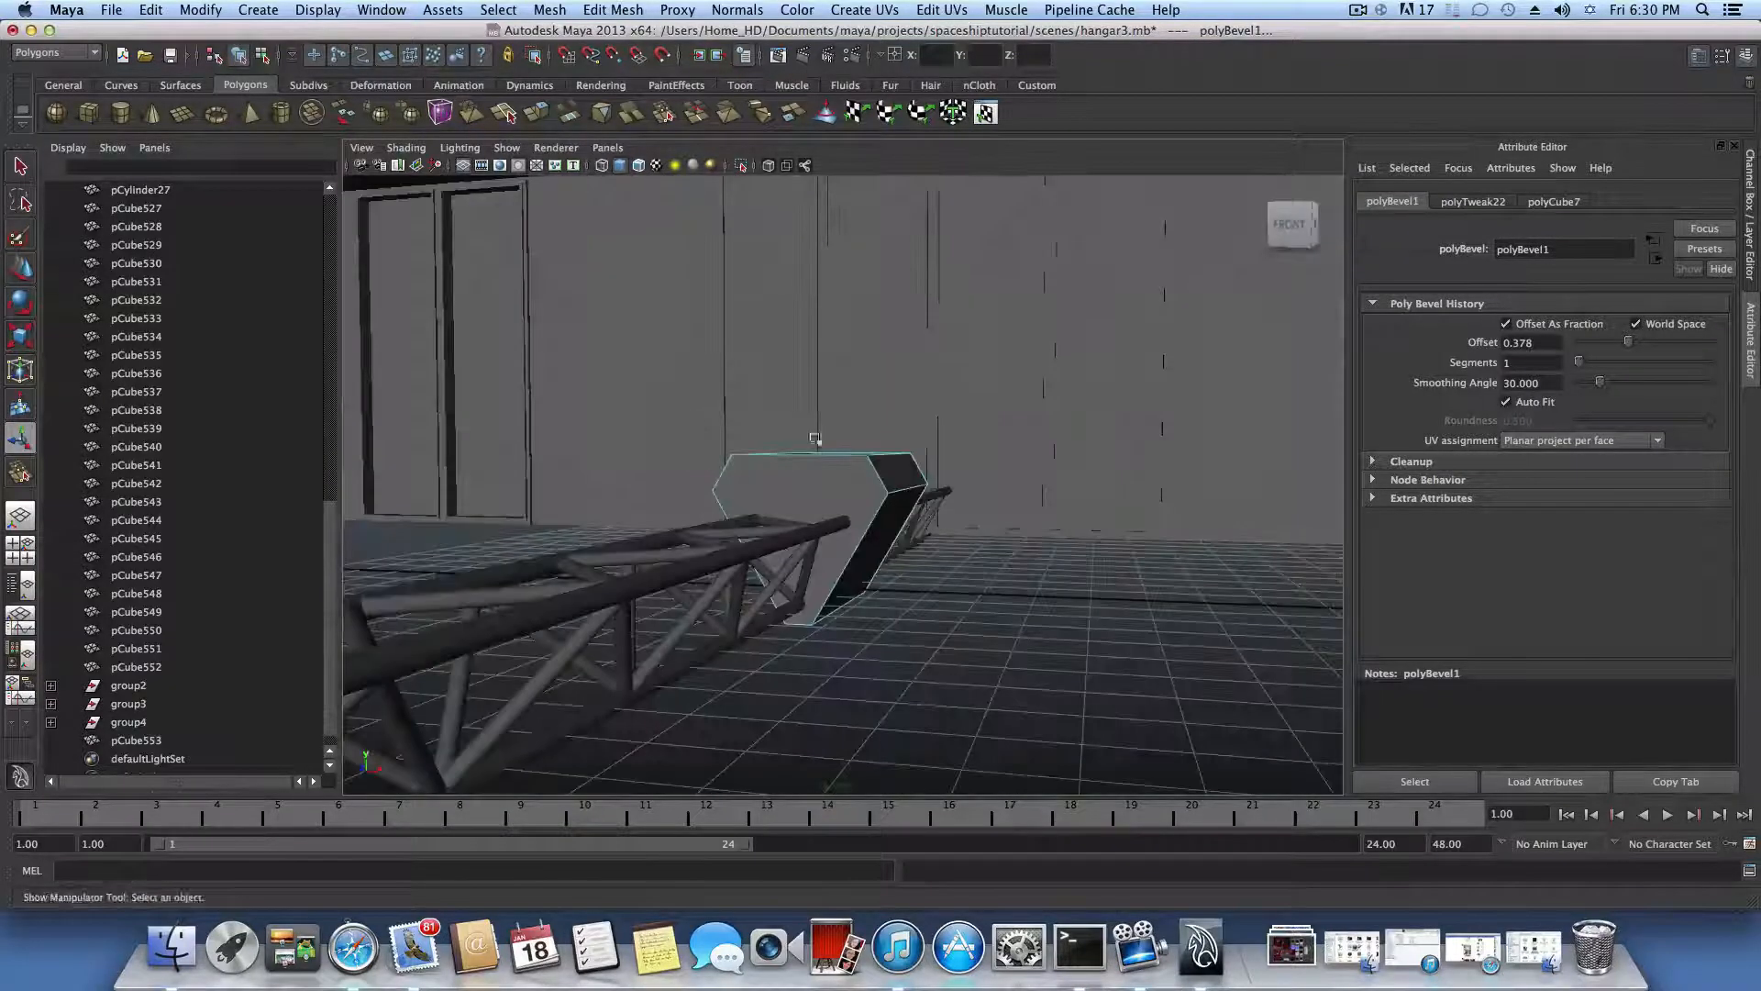
mouse_move(896, 477)
alt+mouse_down()
mouse_move(944, 464)
mouse_move(894, 472)
alt+mouse_up()
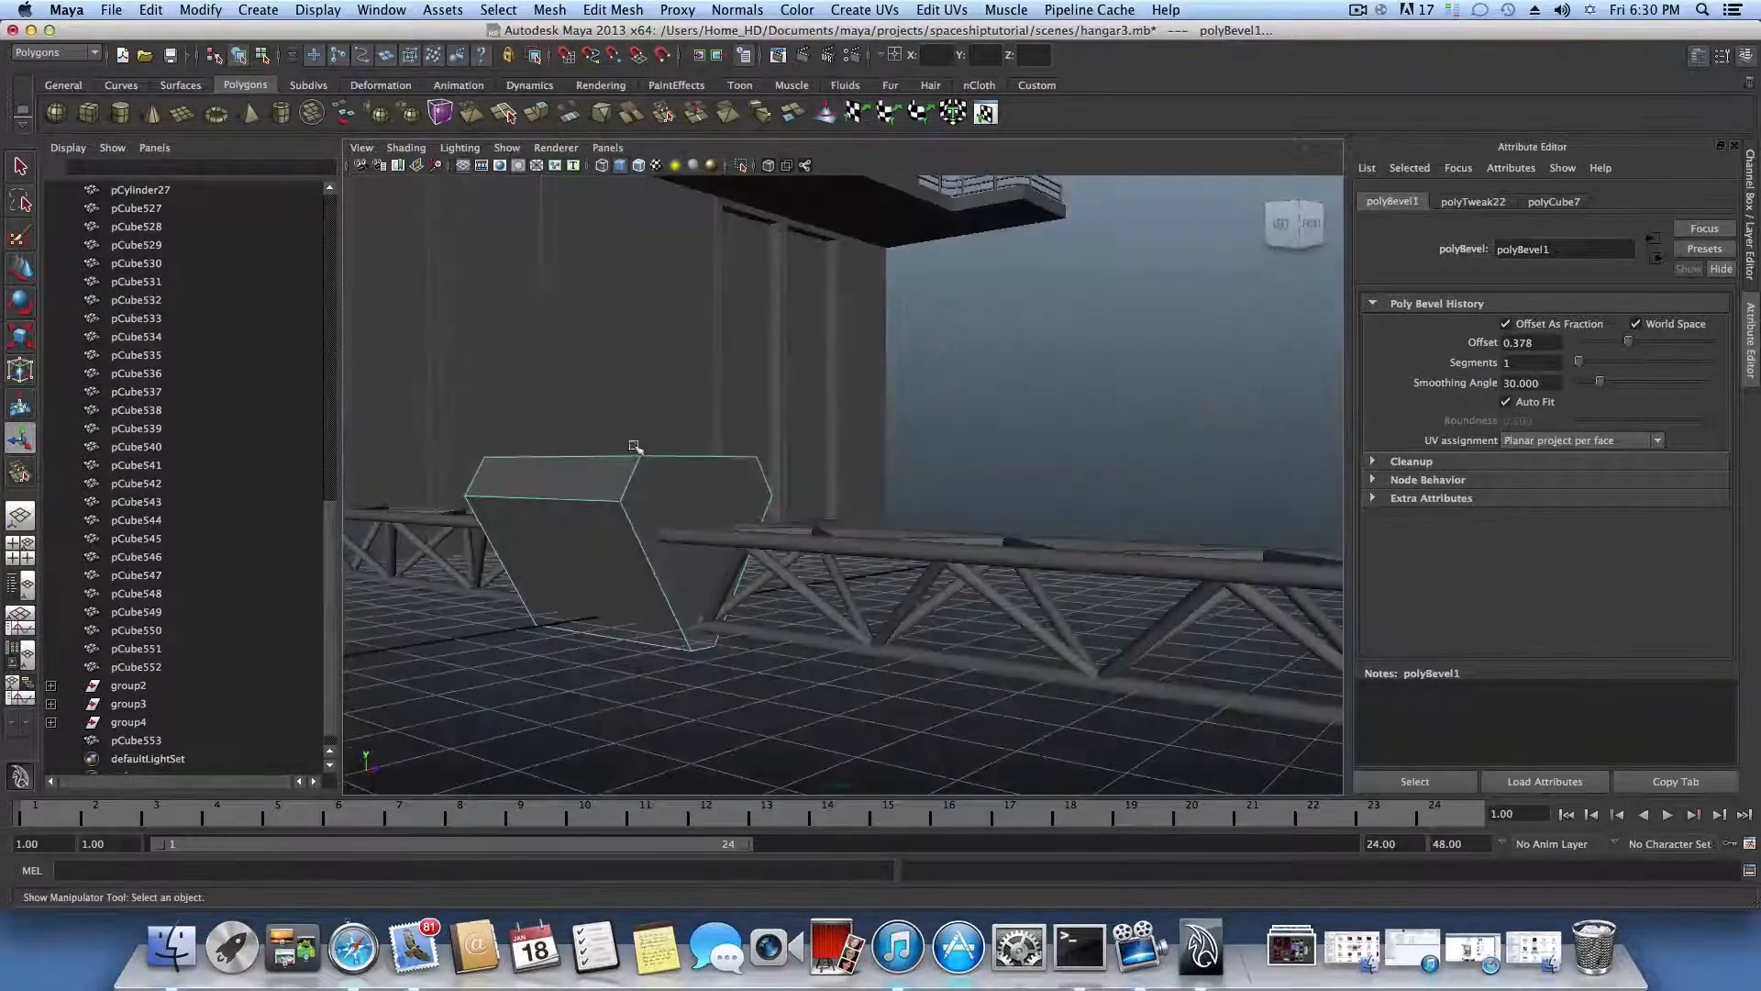
alt+drag(614, 545, 553, 539)
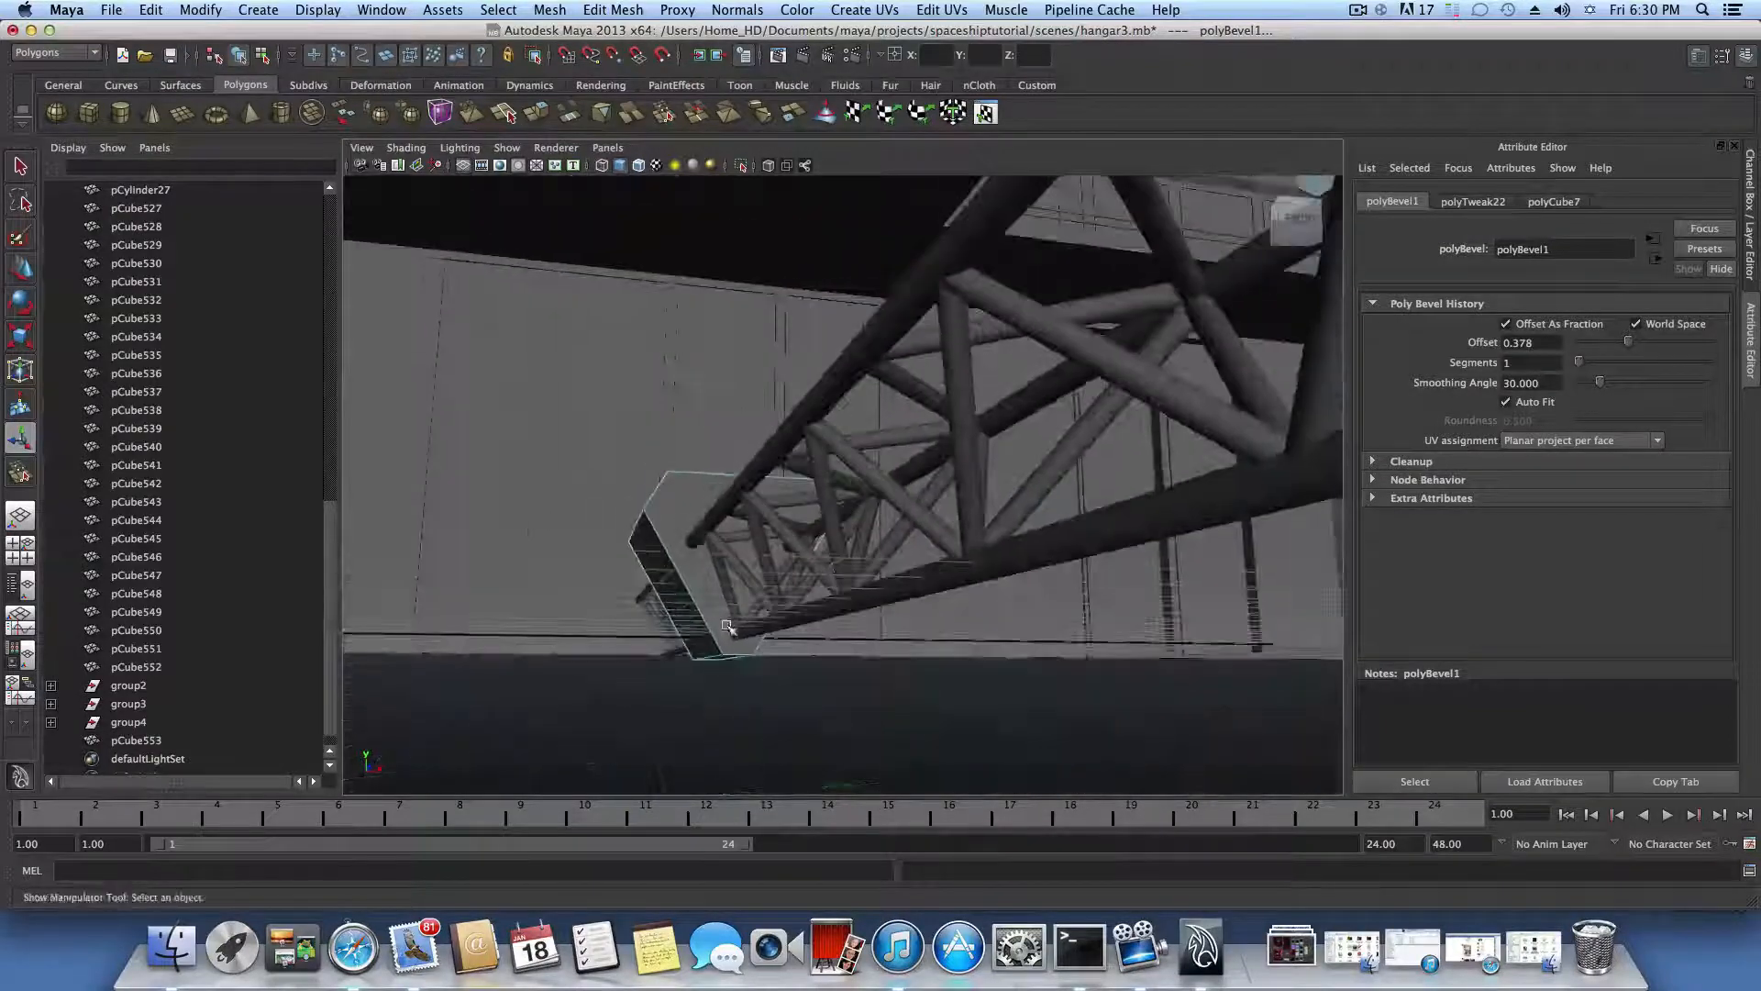
alt+drag(736, 657, 775, 637)
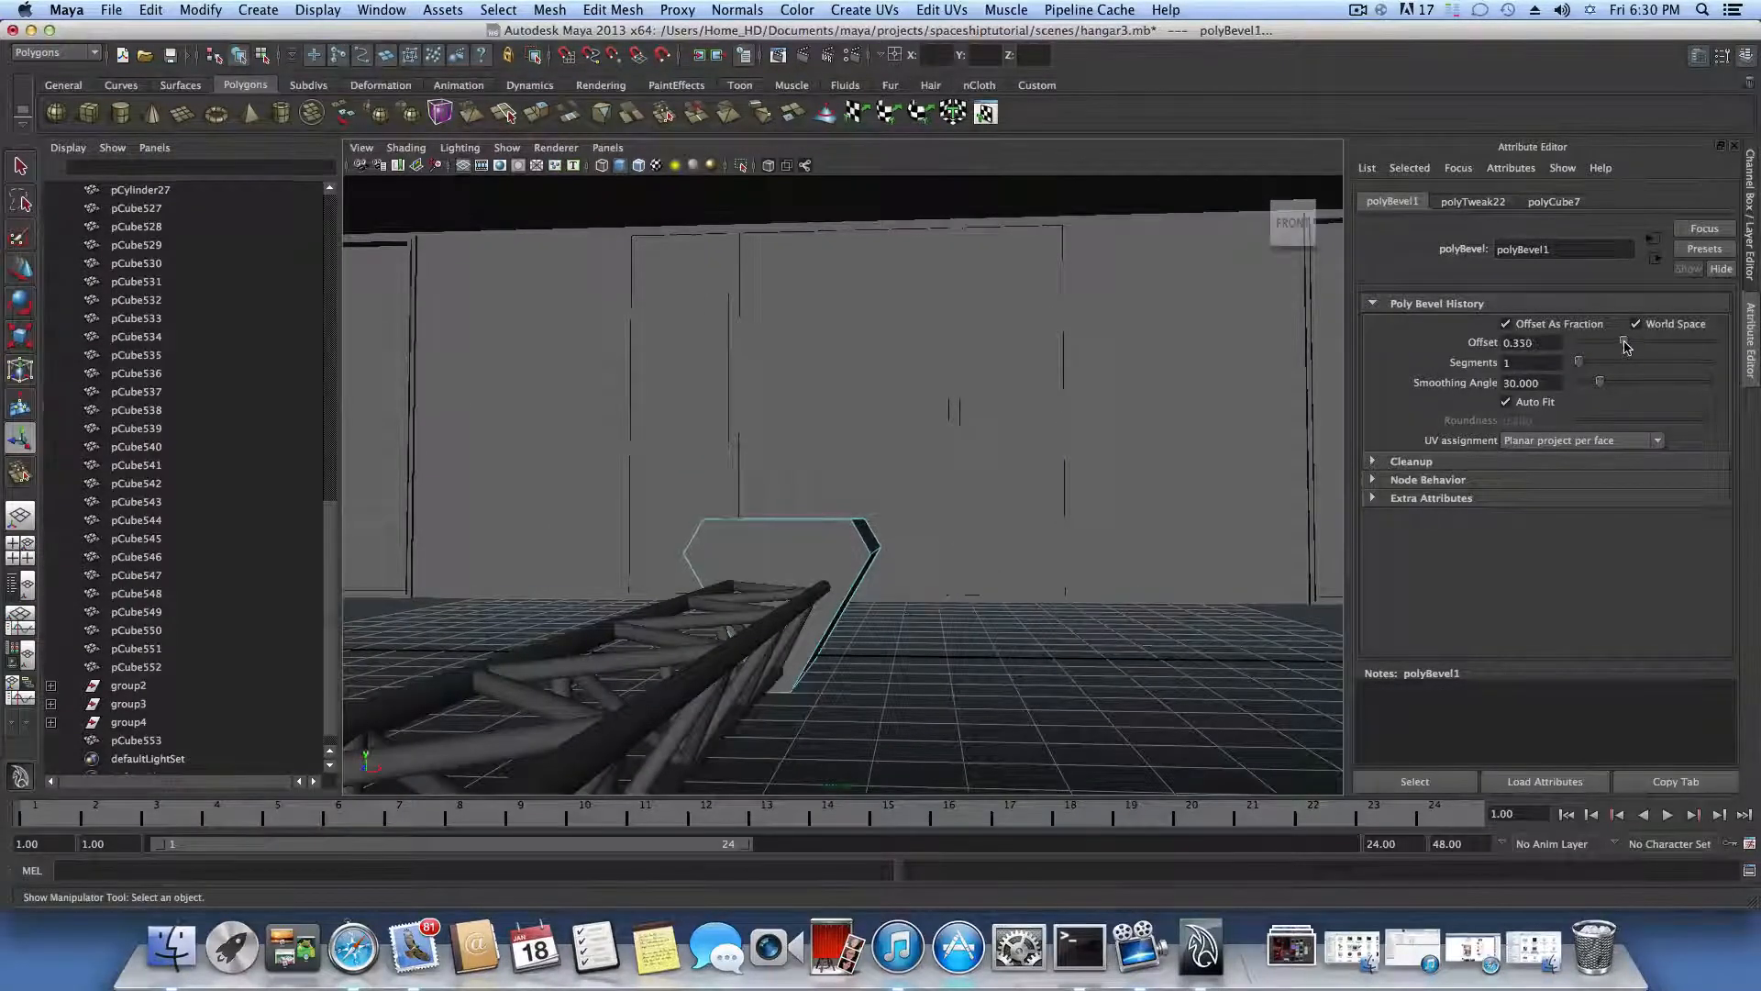
mouse_move(1077, 529)
alt+mouse_down()
mouse_move(1061, 499)
mouse_move(1112, 521)
mouse_move(1101, 507)
mouse_move(1091, 529)
alt+mouse_up()
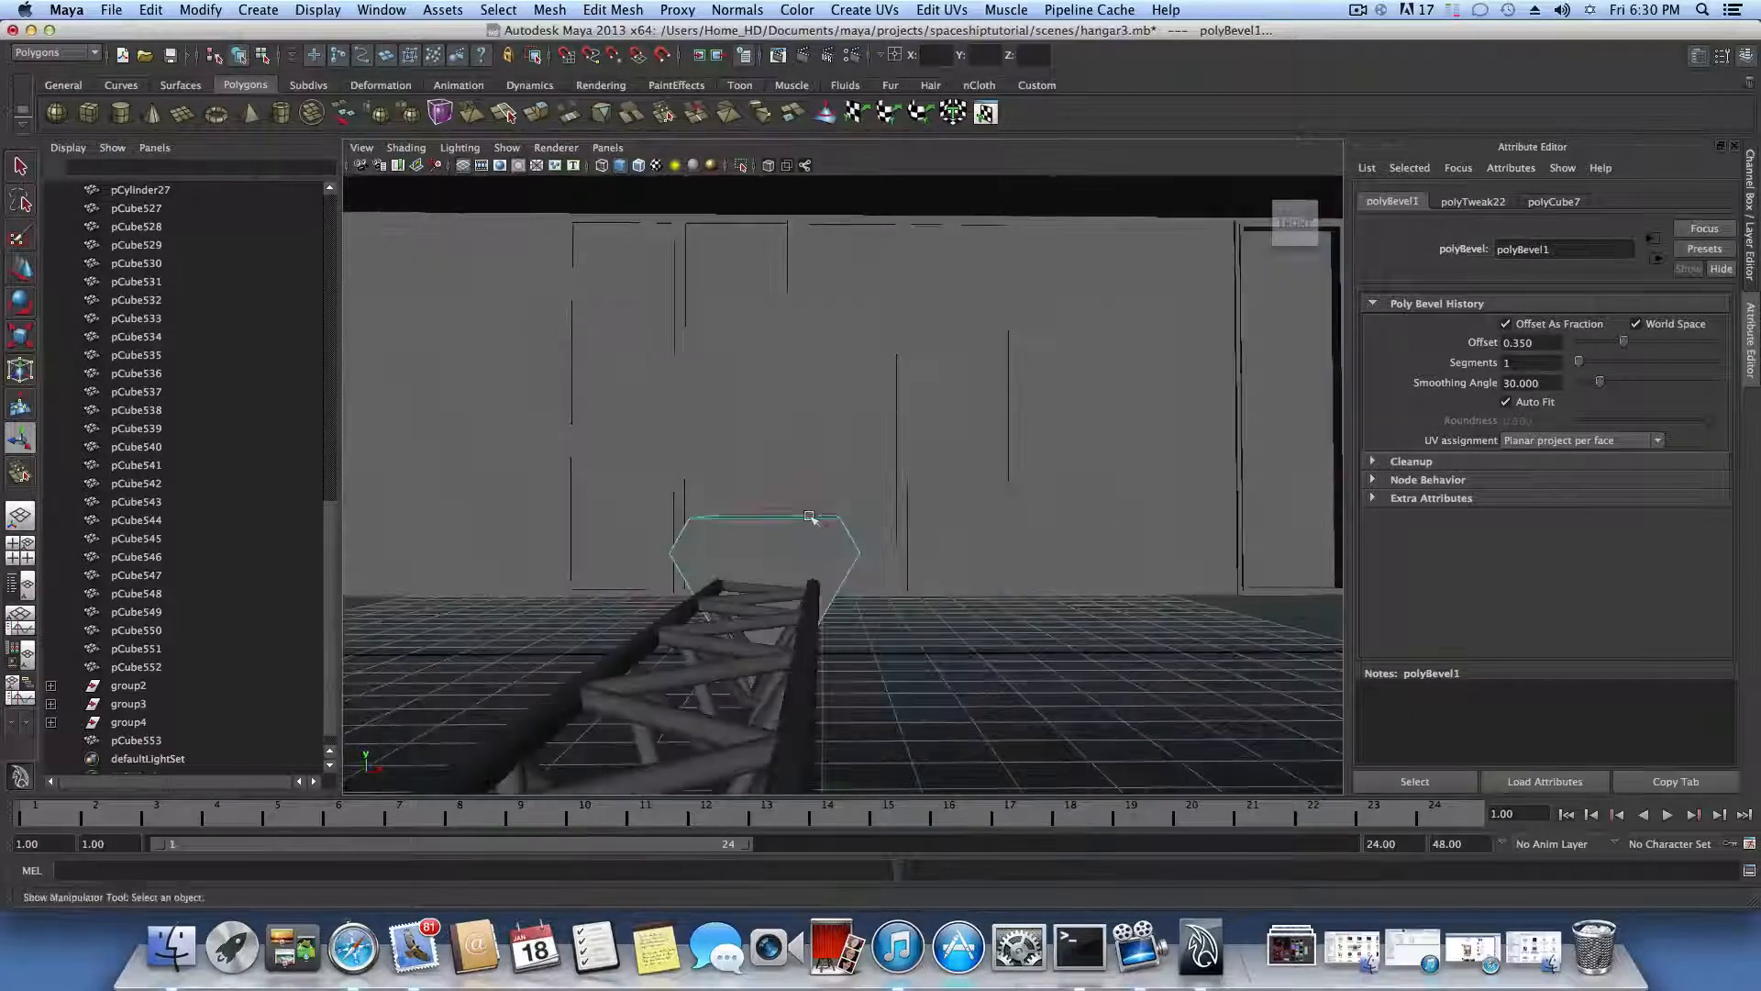
right_drag(809, 517, 731, 514)
alt+drag(731, 515, 551, 498)
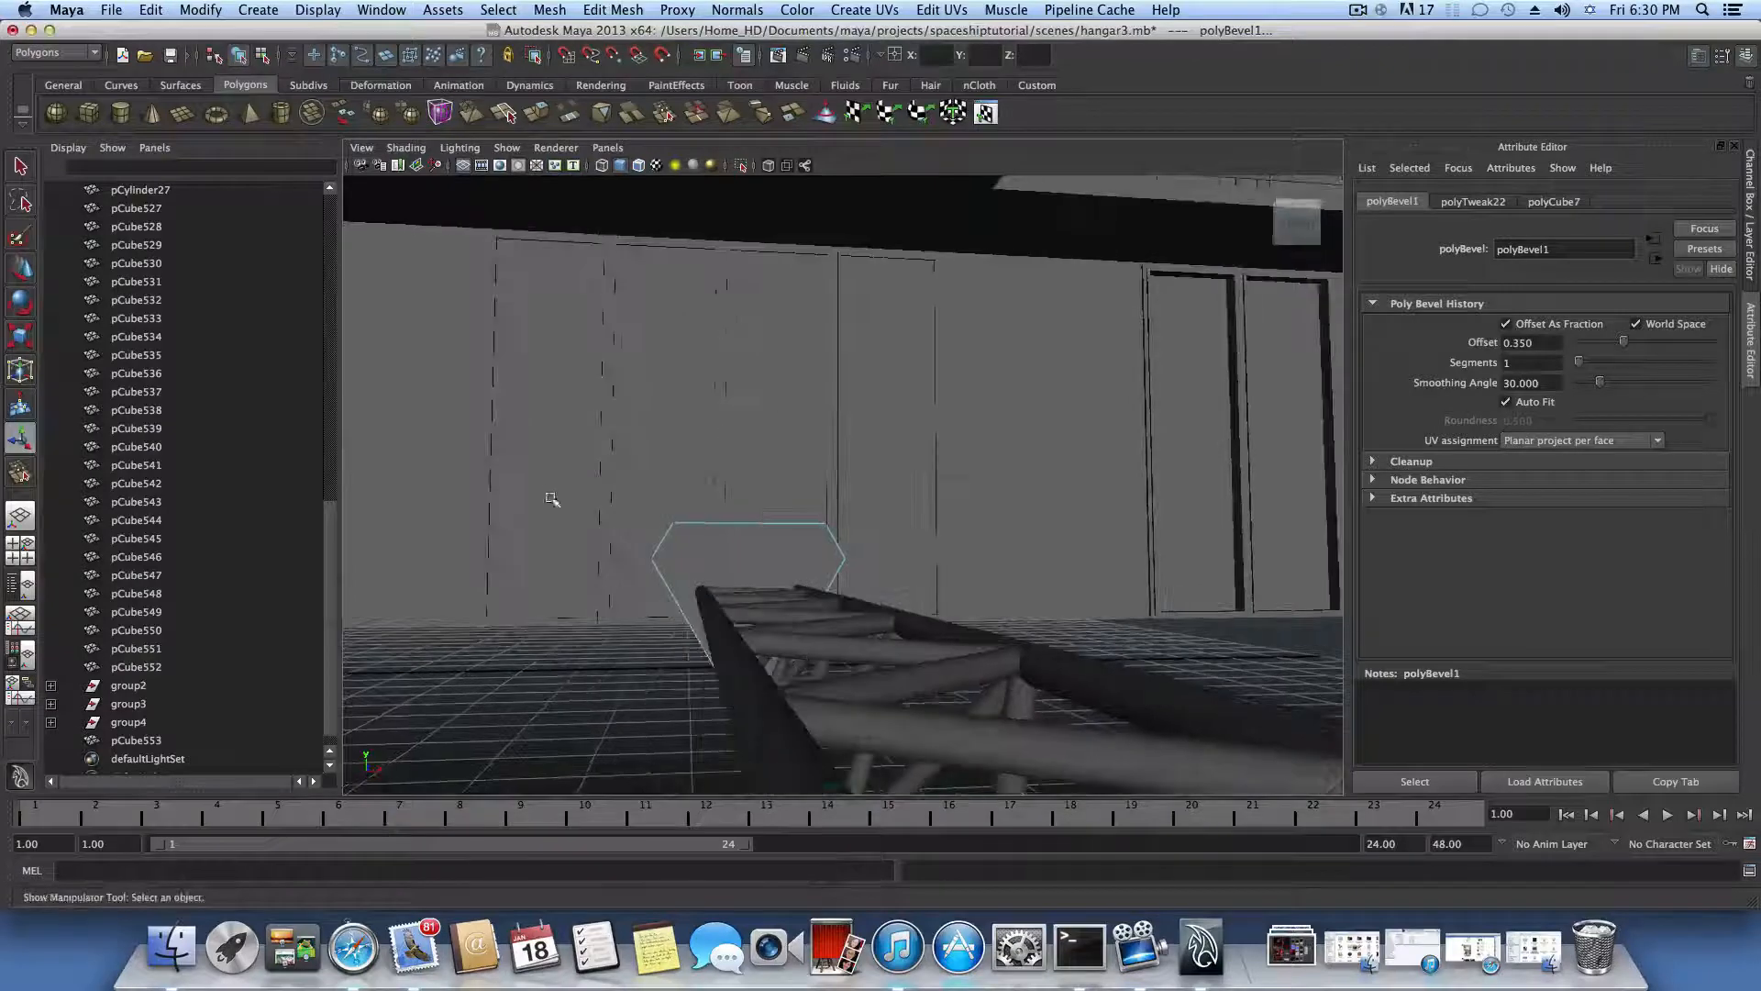
Step: Select the block's upper vertices and lower them vertically so the beveled top sits closer to the truss's upper tubes
drag(901, 606, 794, 562)
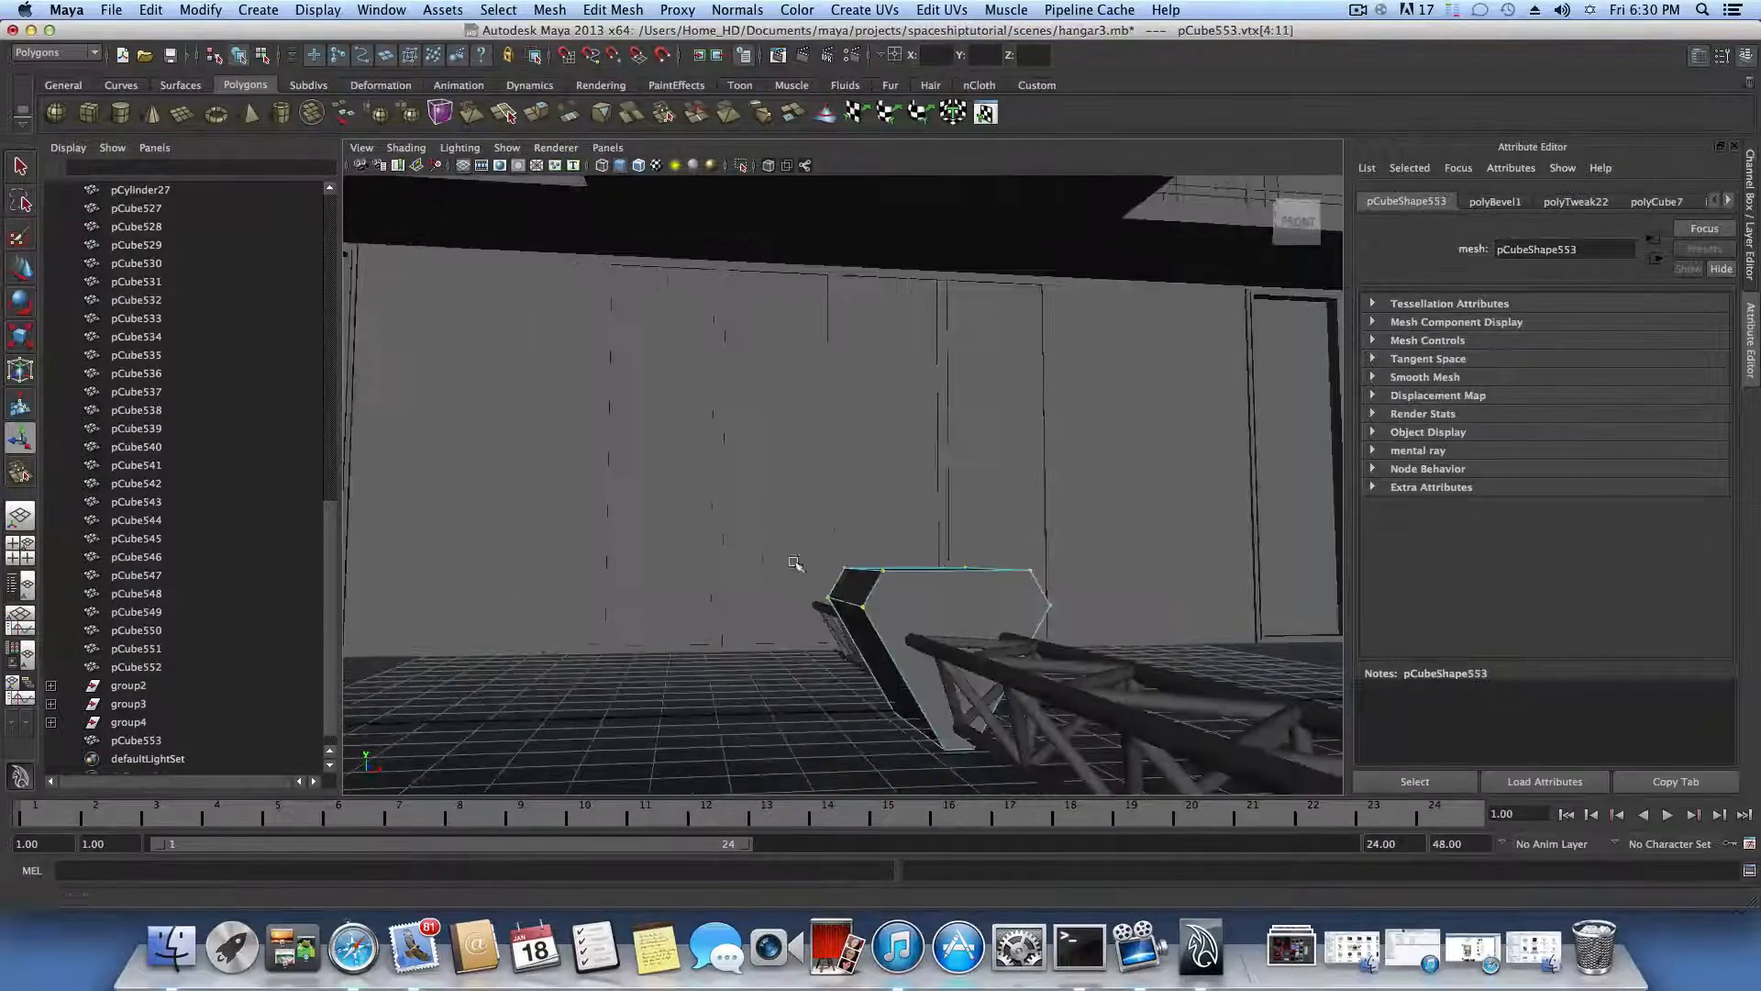
alt+right_drag(794, 562, 1188, 636)
alt+drag(1159, 633, 605, 523)
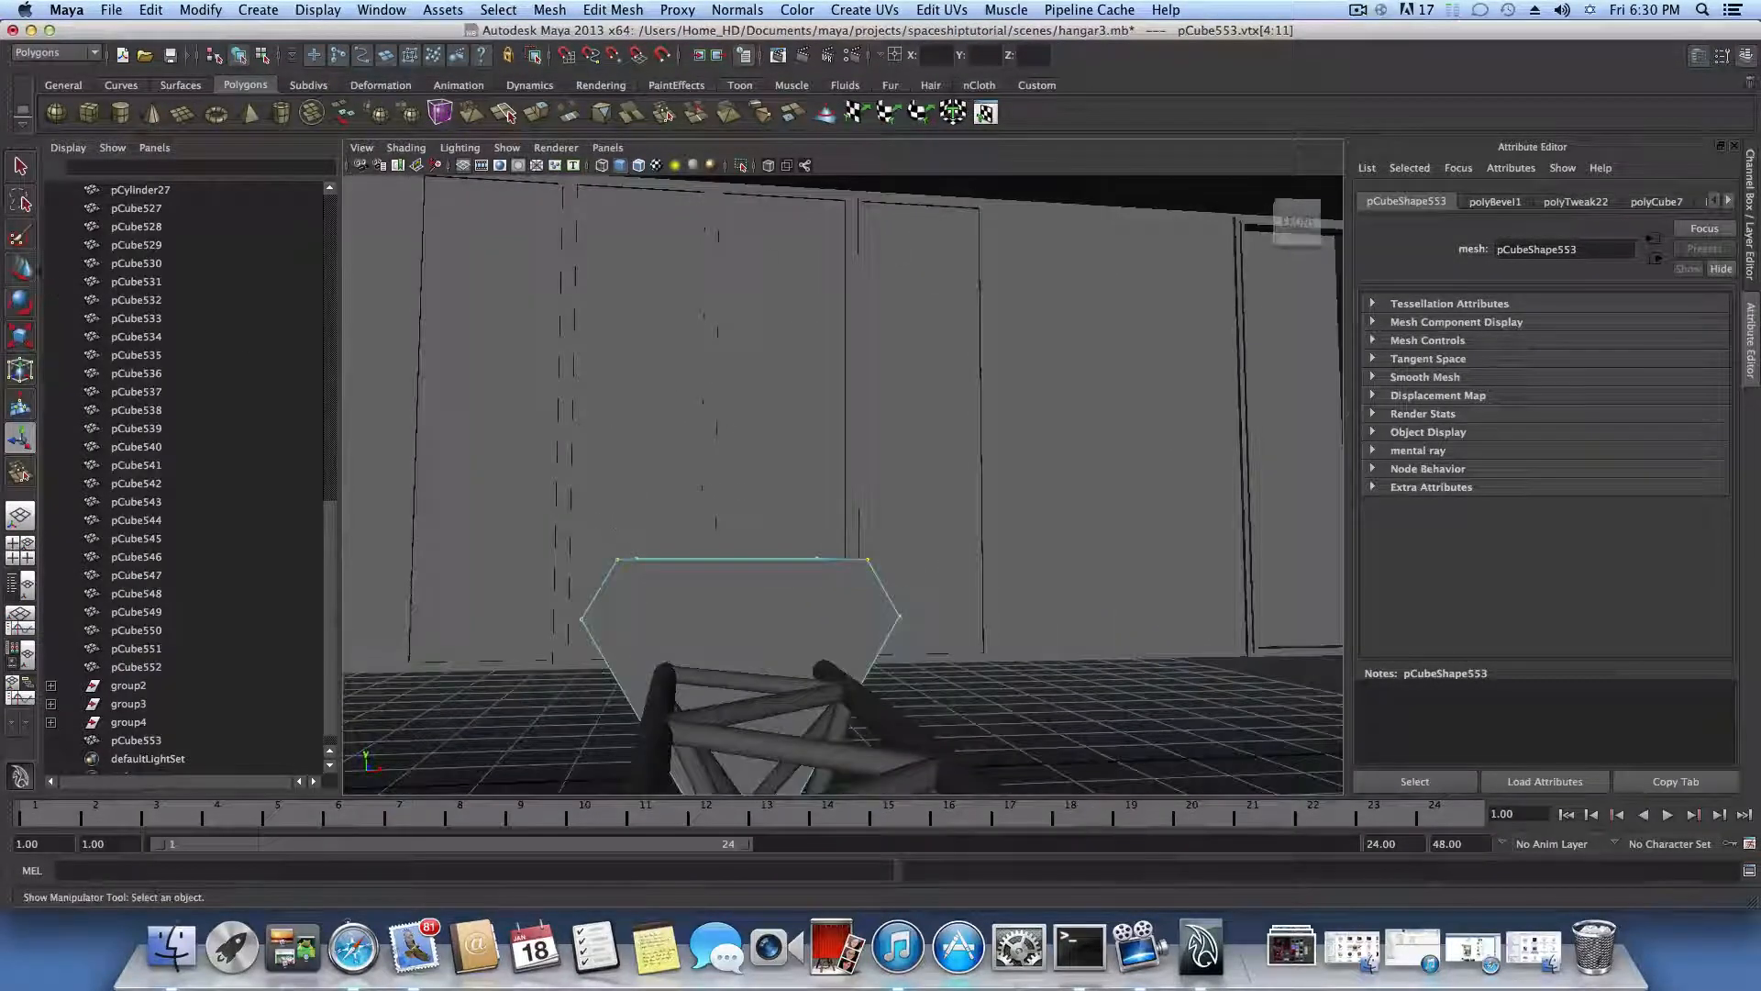
click(13, 273)
drag(732, 525, 736, 572)
alt+drag(803, 631, 716, 652)
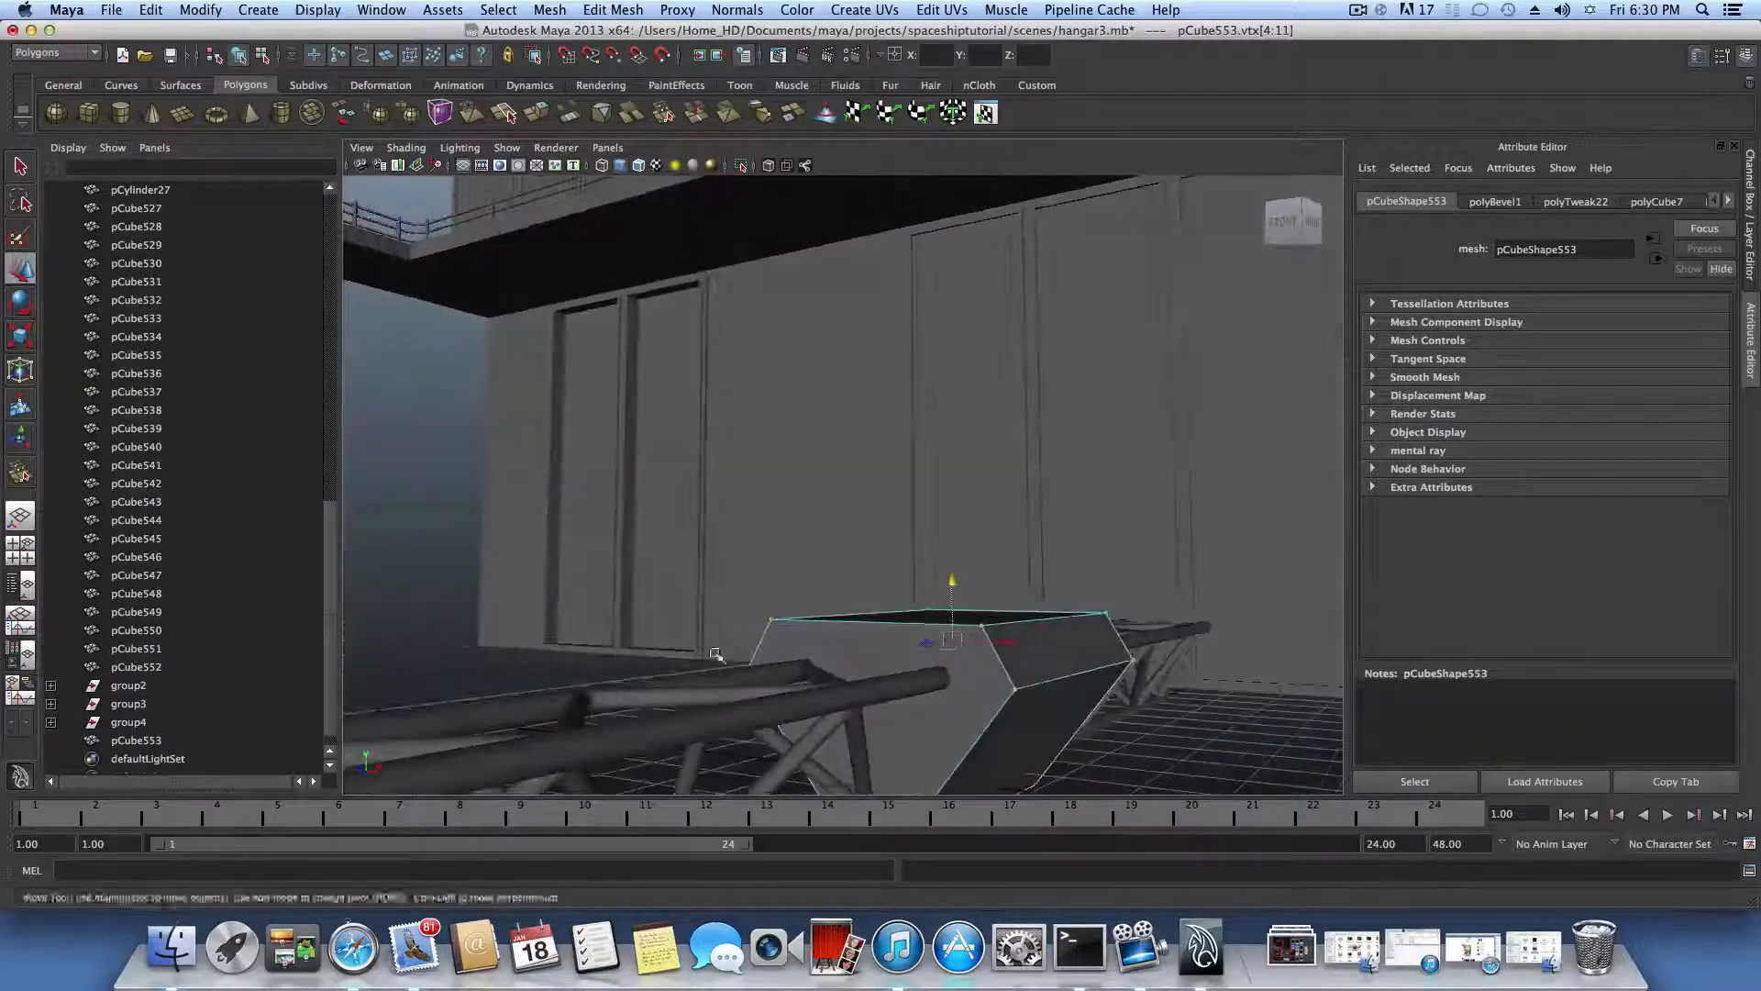
alt+middle_drag(959, 607, 961, 448)
alt+drag(956, 459, 967, 481)
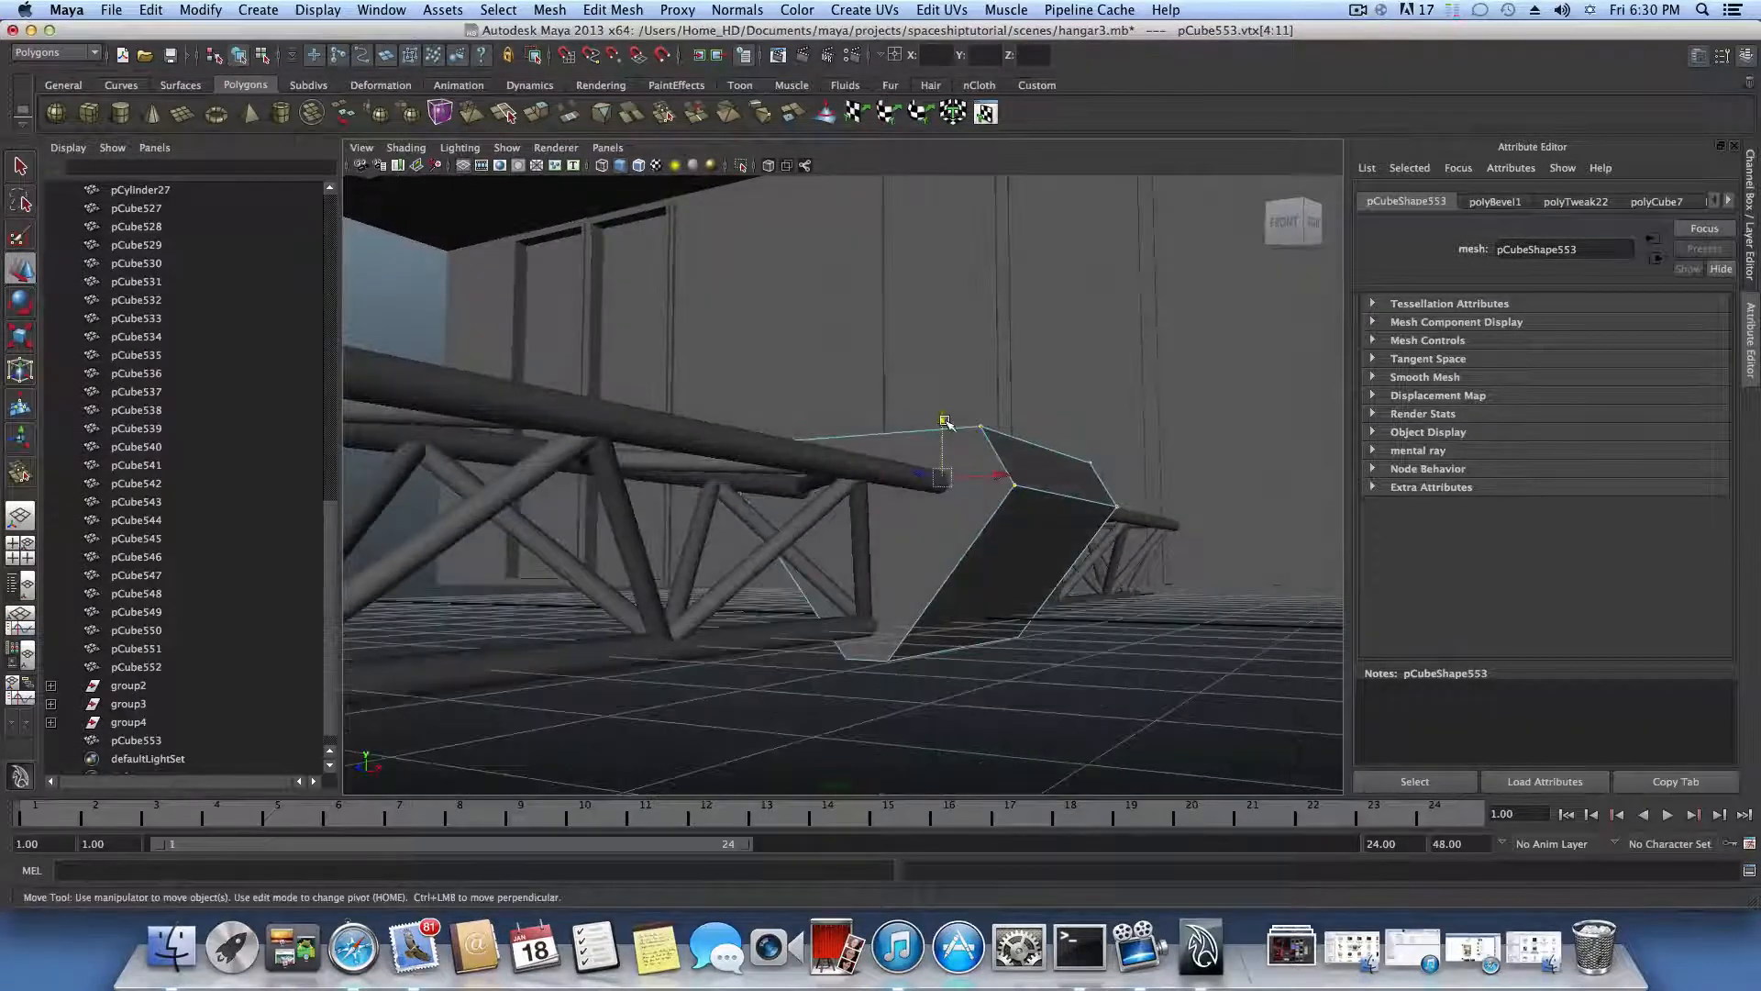
drag(944, 421, 1013, 463)
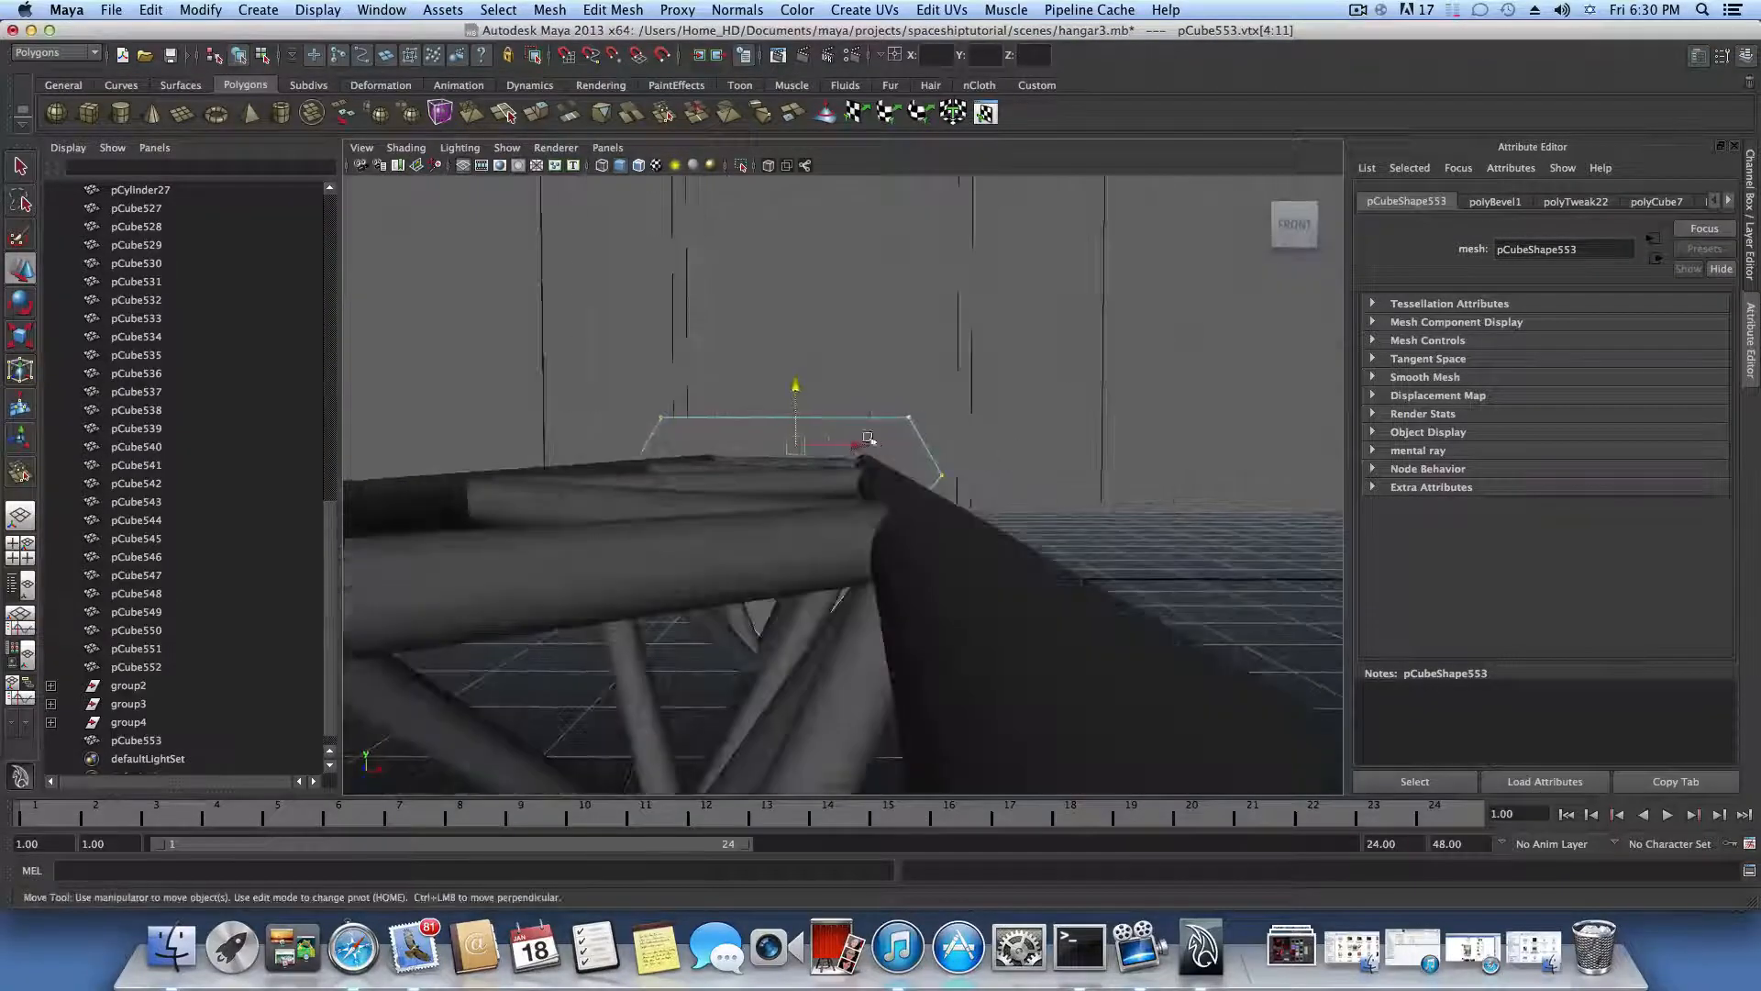
Step: Return the block to object mode and scale it along its Z depth to about 0.179, making it a thin plate
key(r)
alt+drag(867, 439, 831, 368)
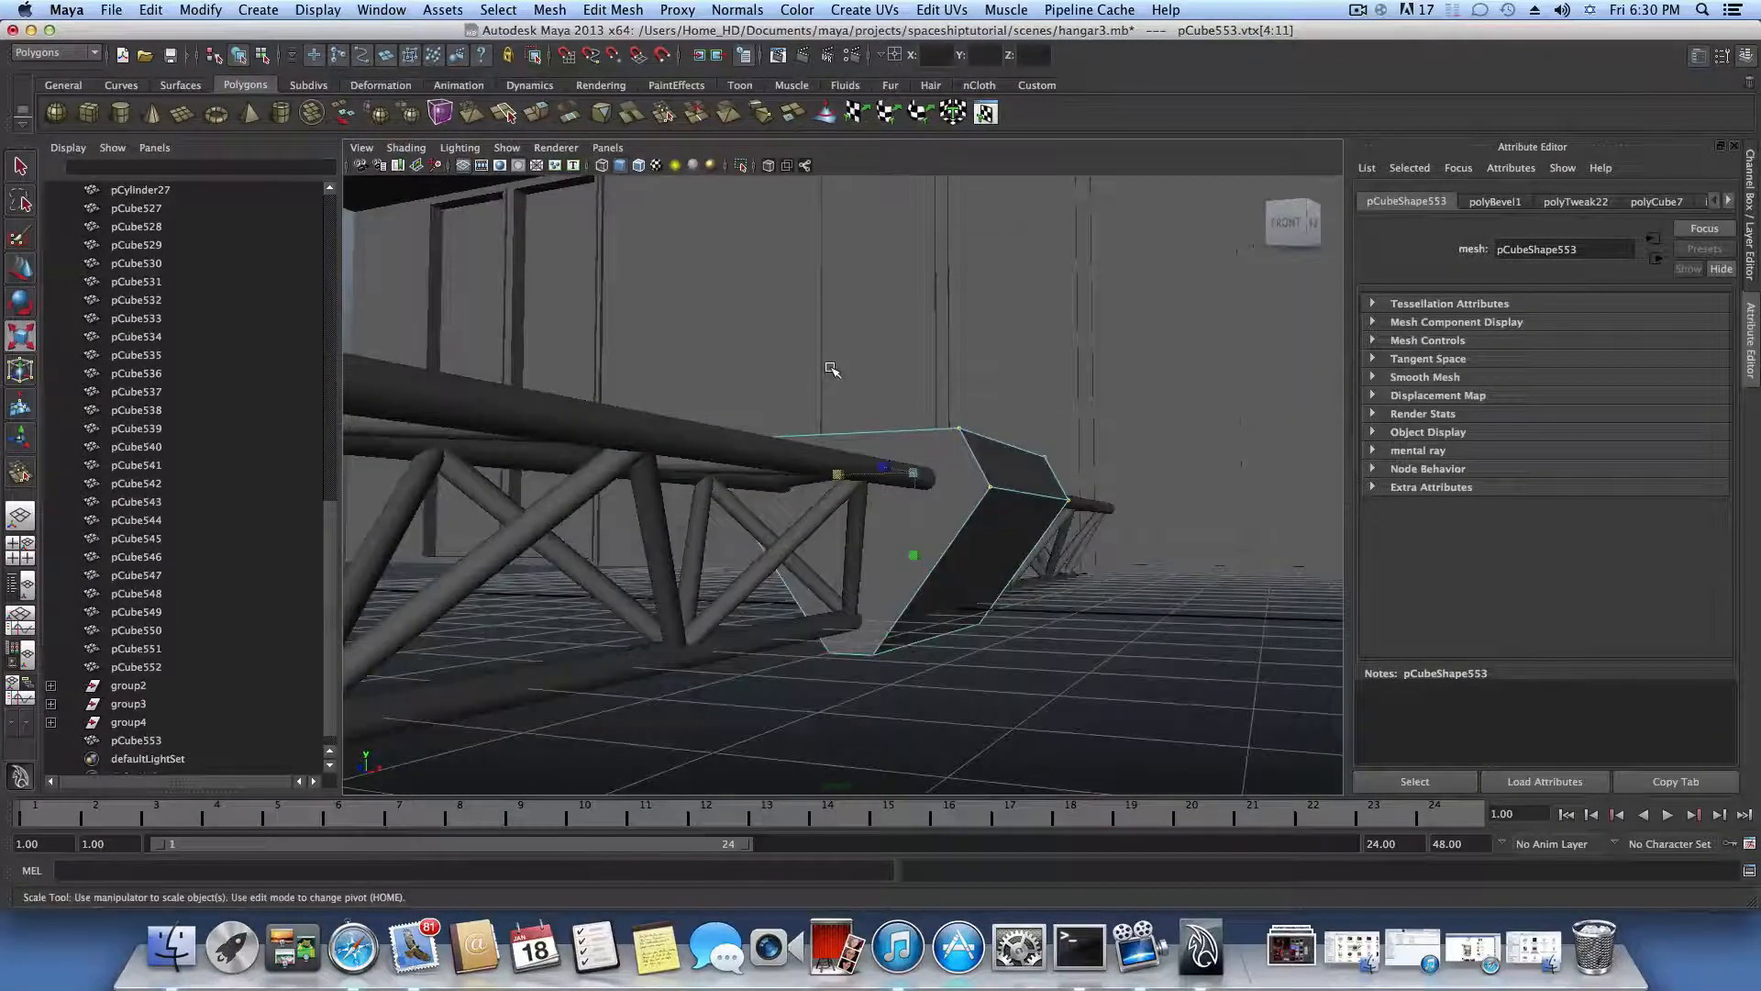
key(F8)
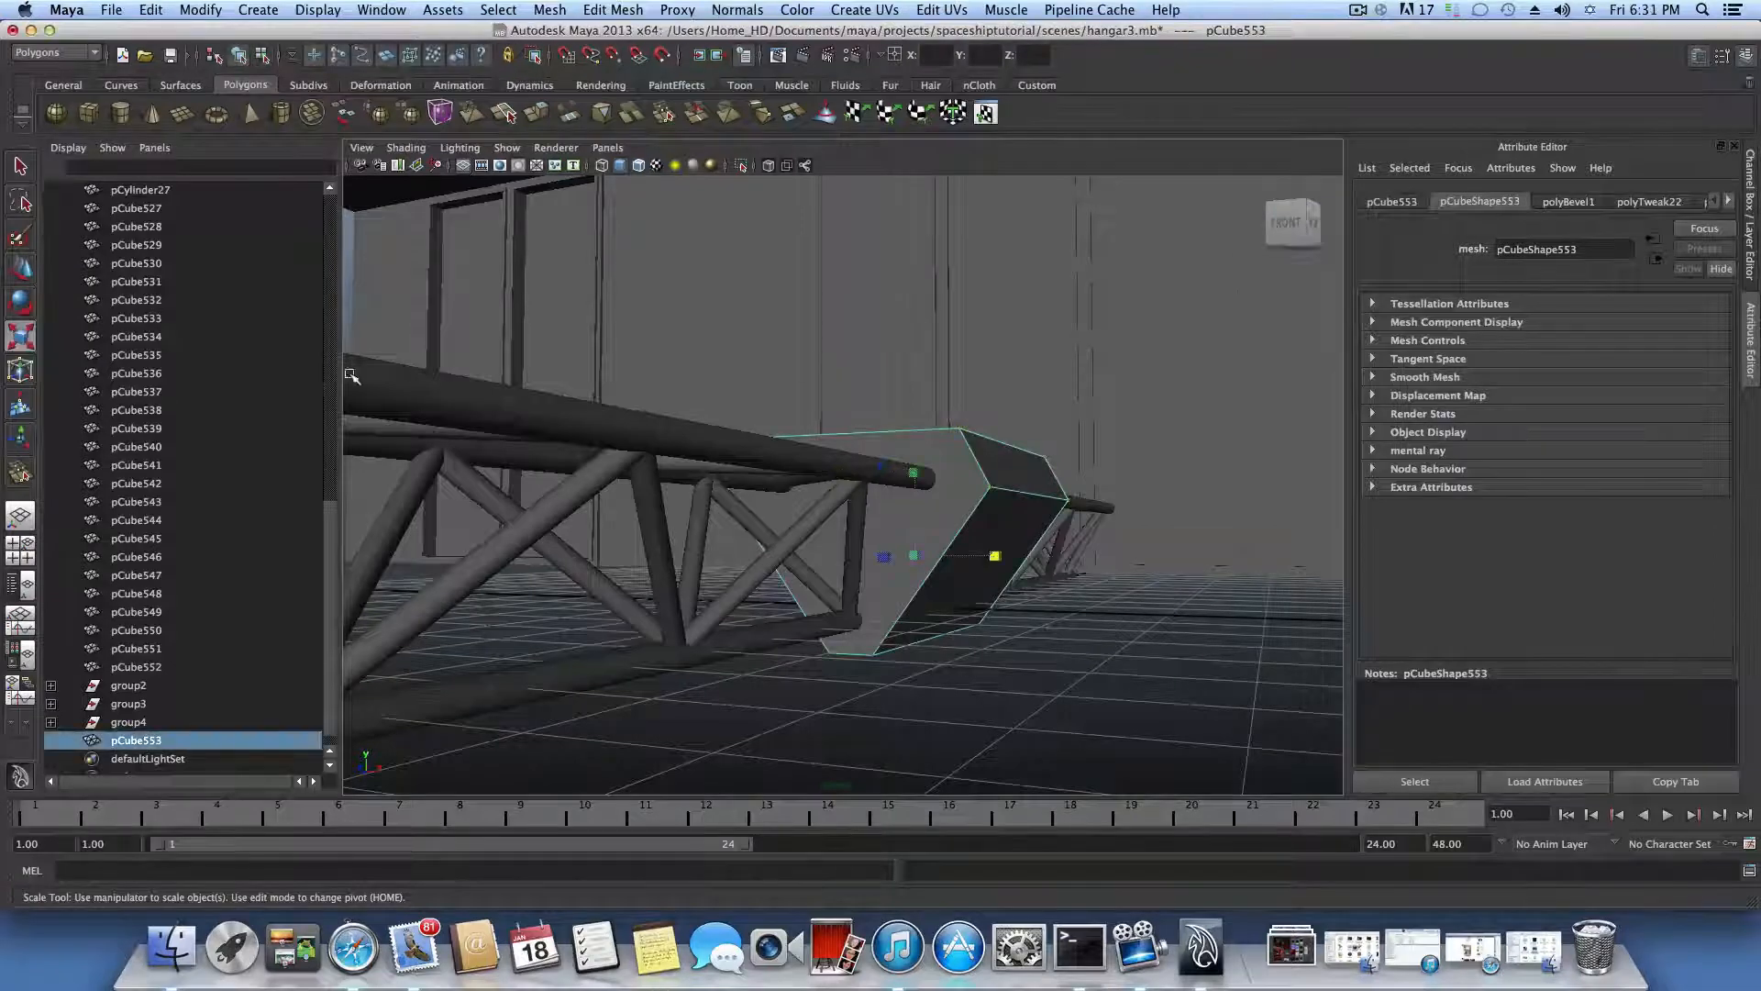
alt+drag(1105, 543, 1048, 539)
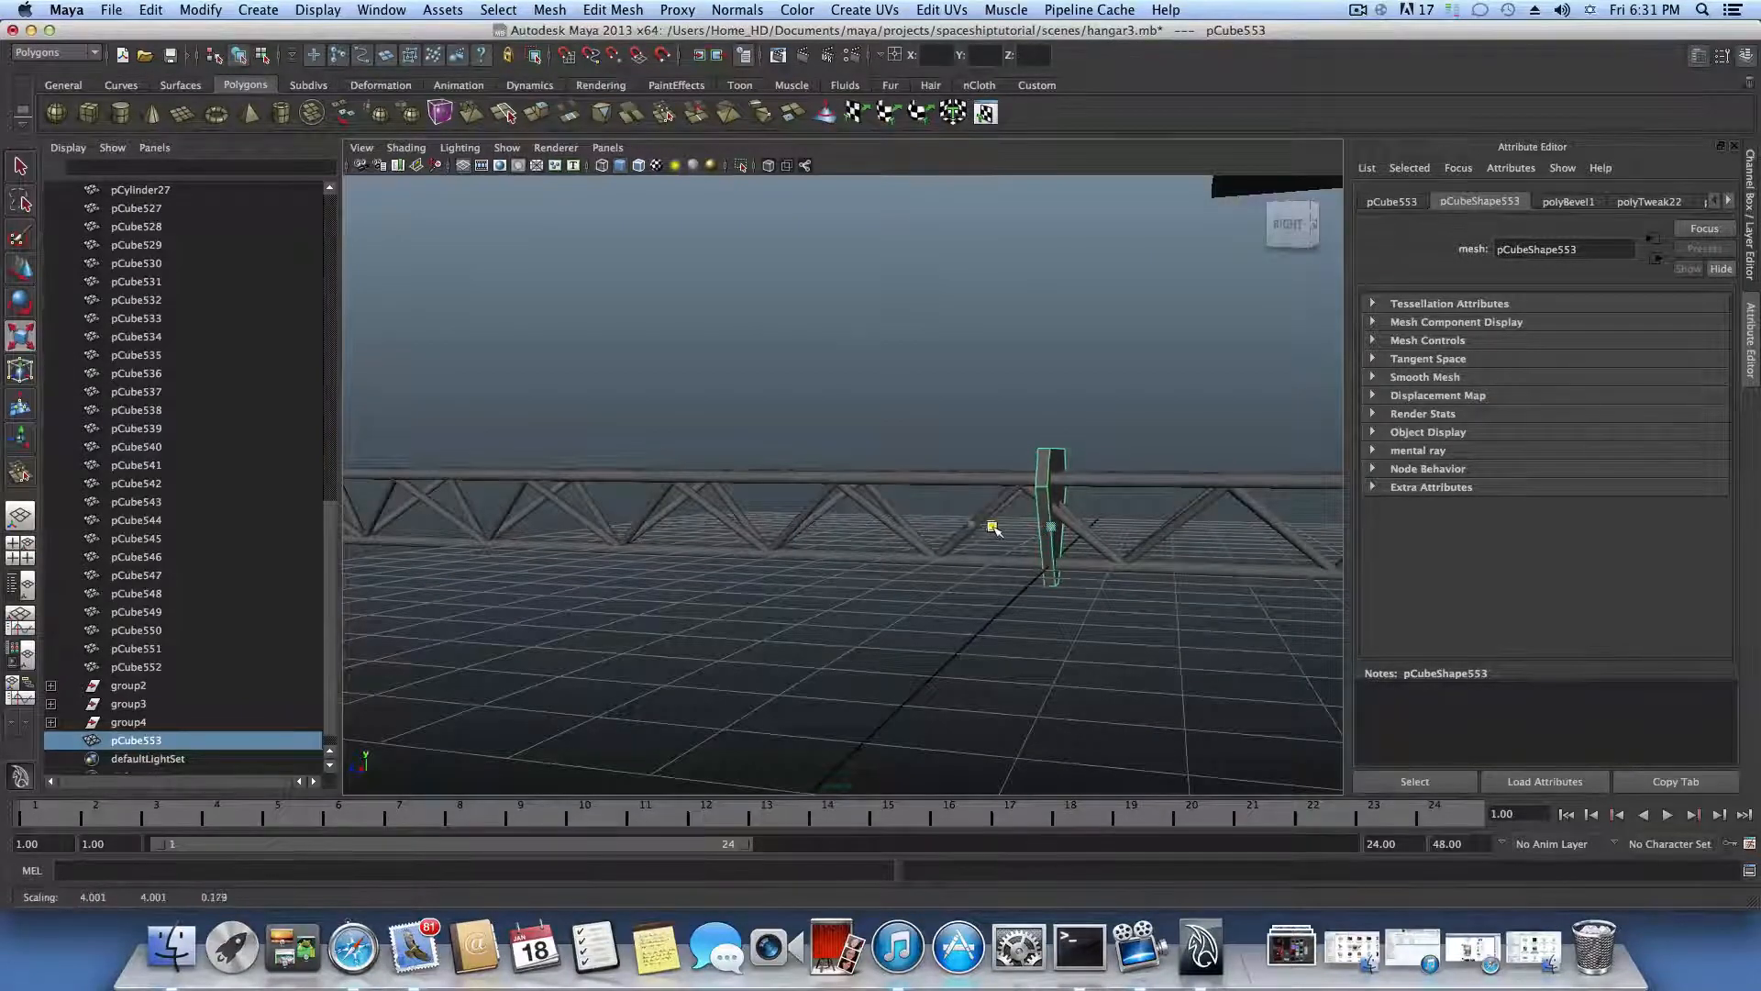
alt+drag(993, 528, 1130, 496)
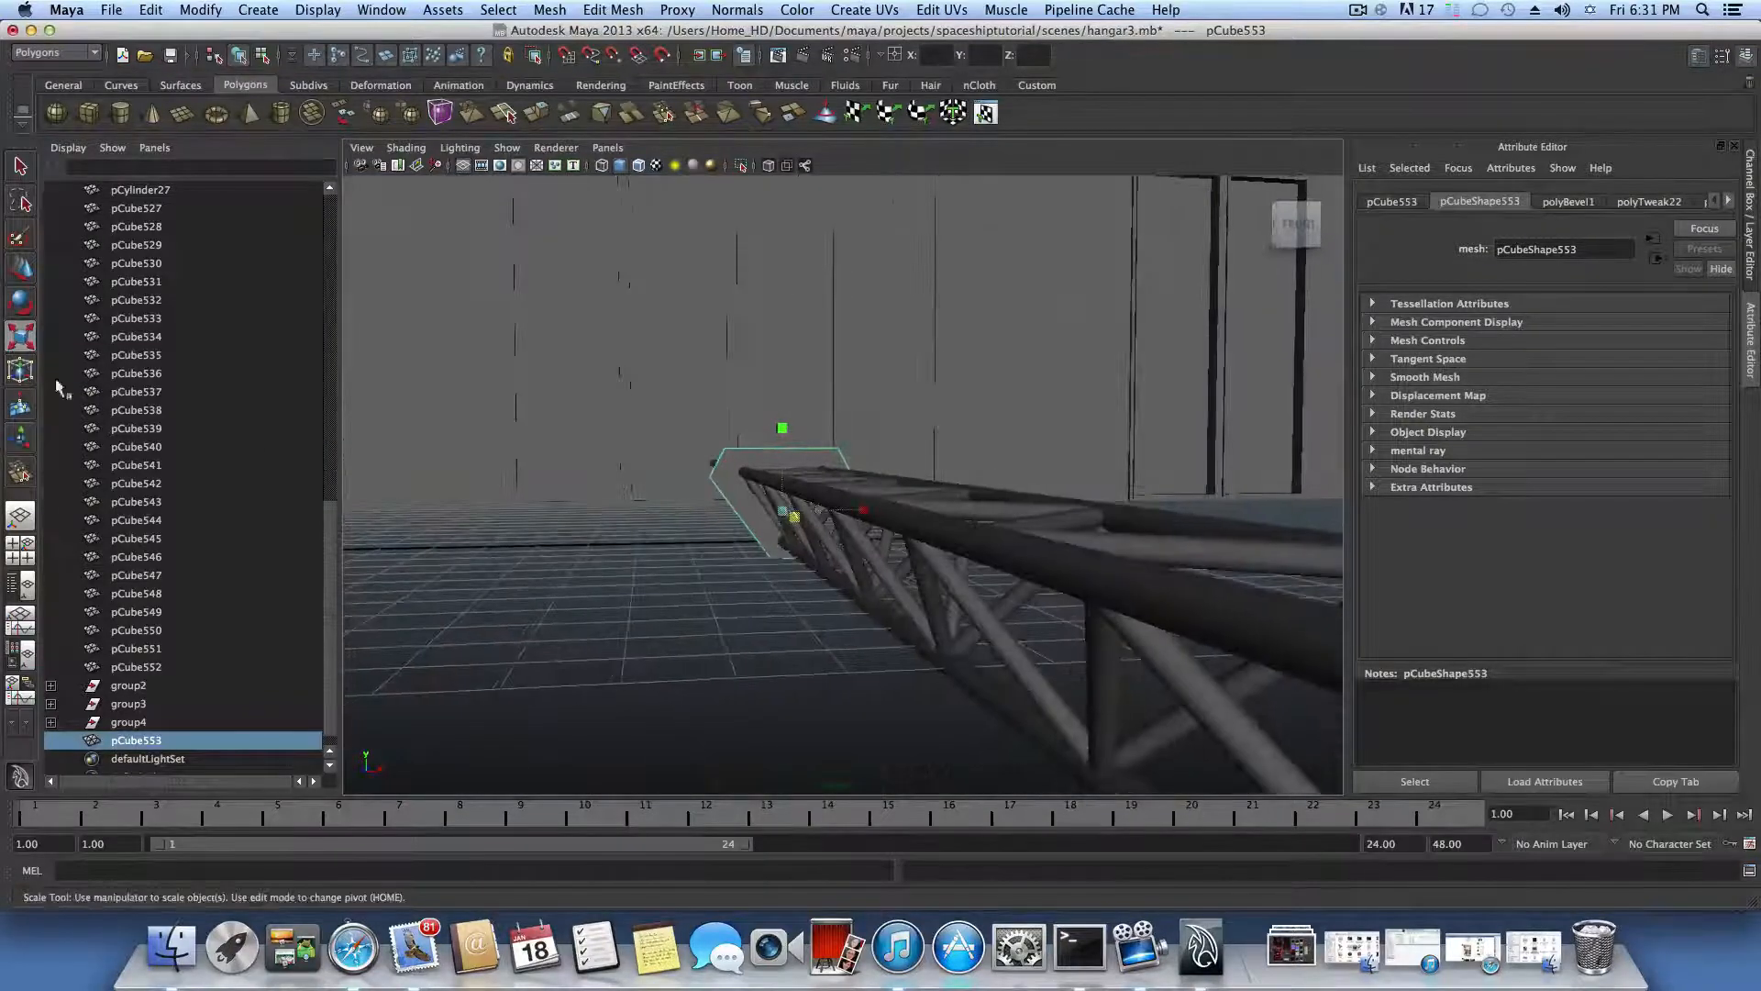
Step: Adjust the plate's height to about 0.625 on Y around the truss profile and set its bevel offset to 0.322
key(w)
drag(774, 448, 700, 565)
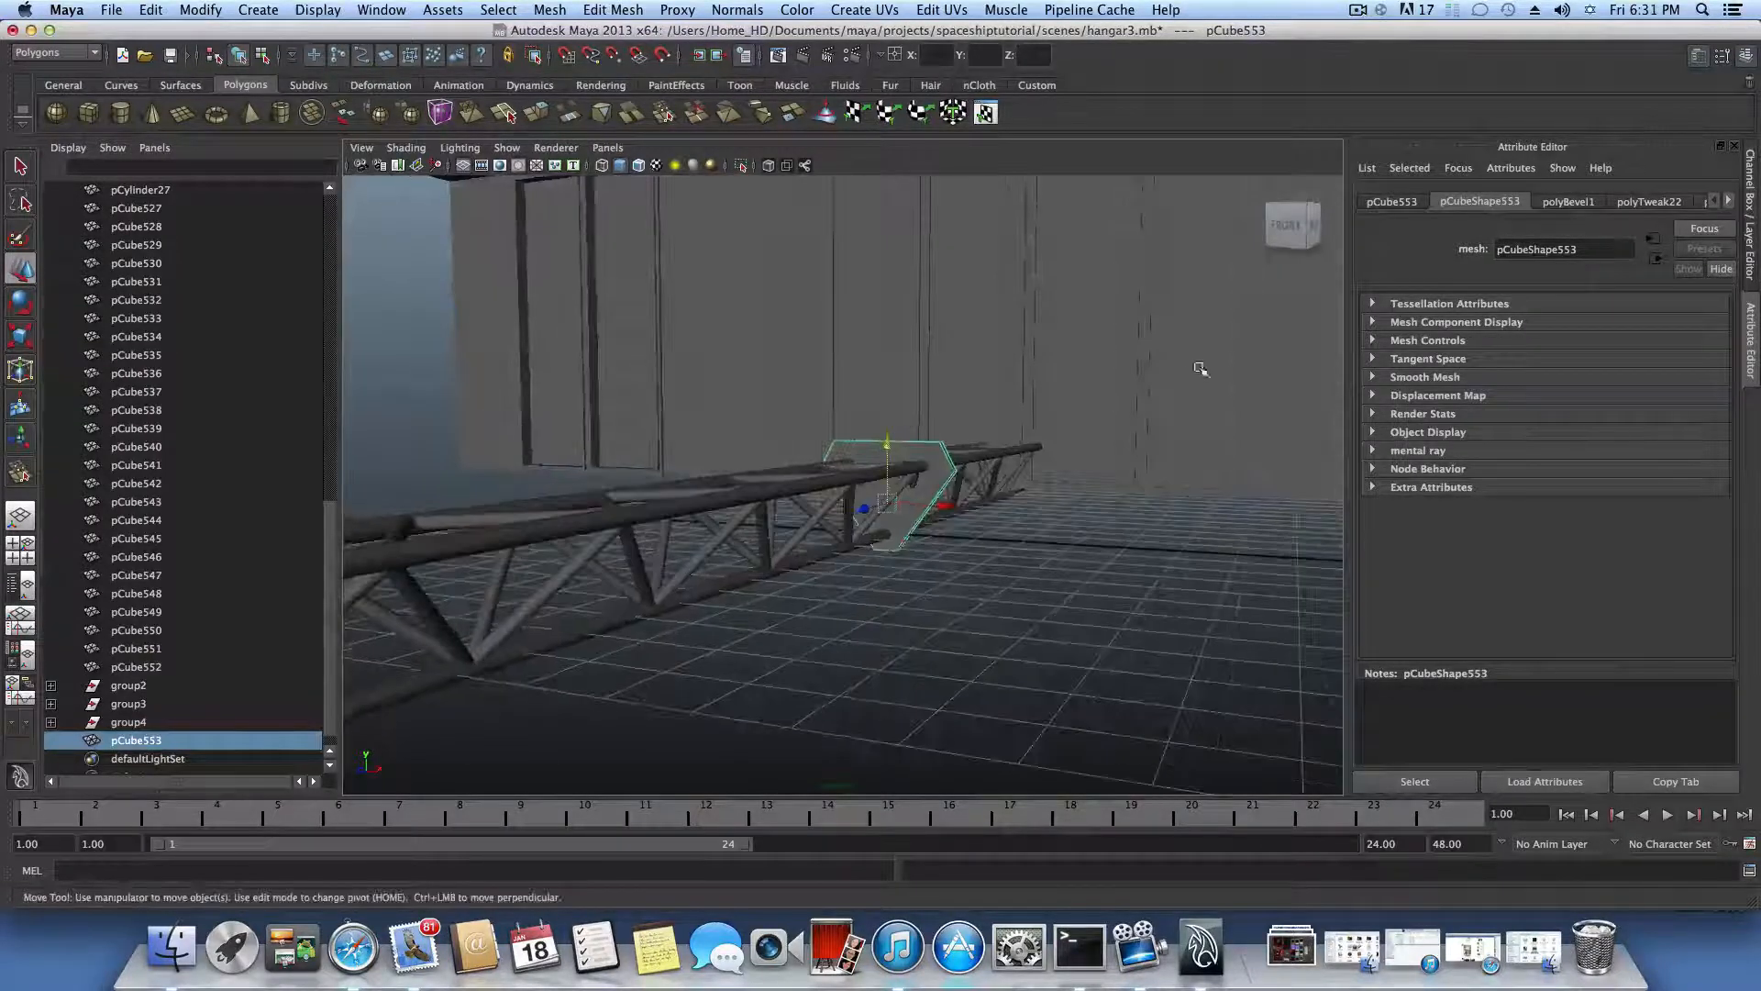
click(1570, 202)
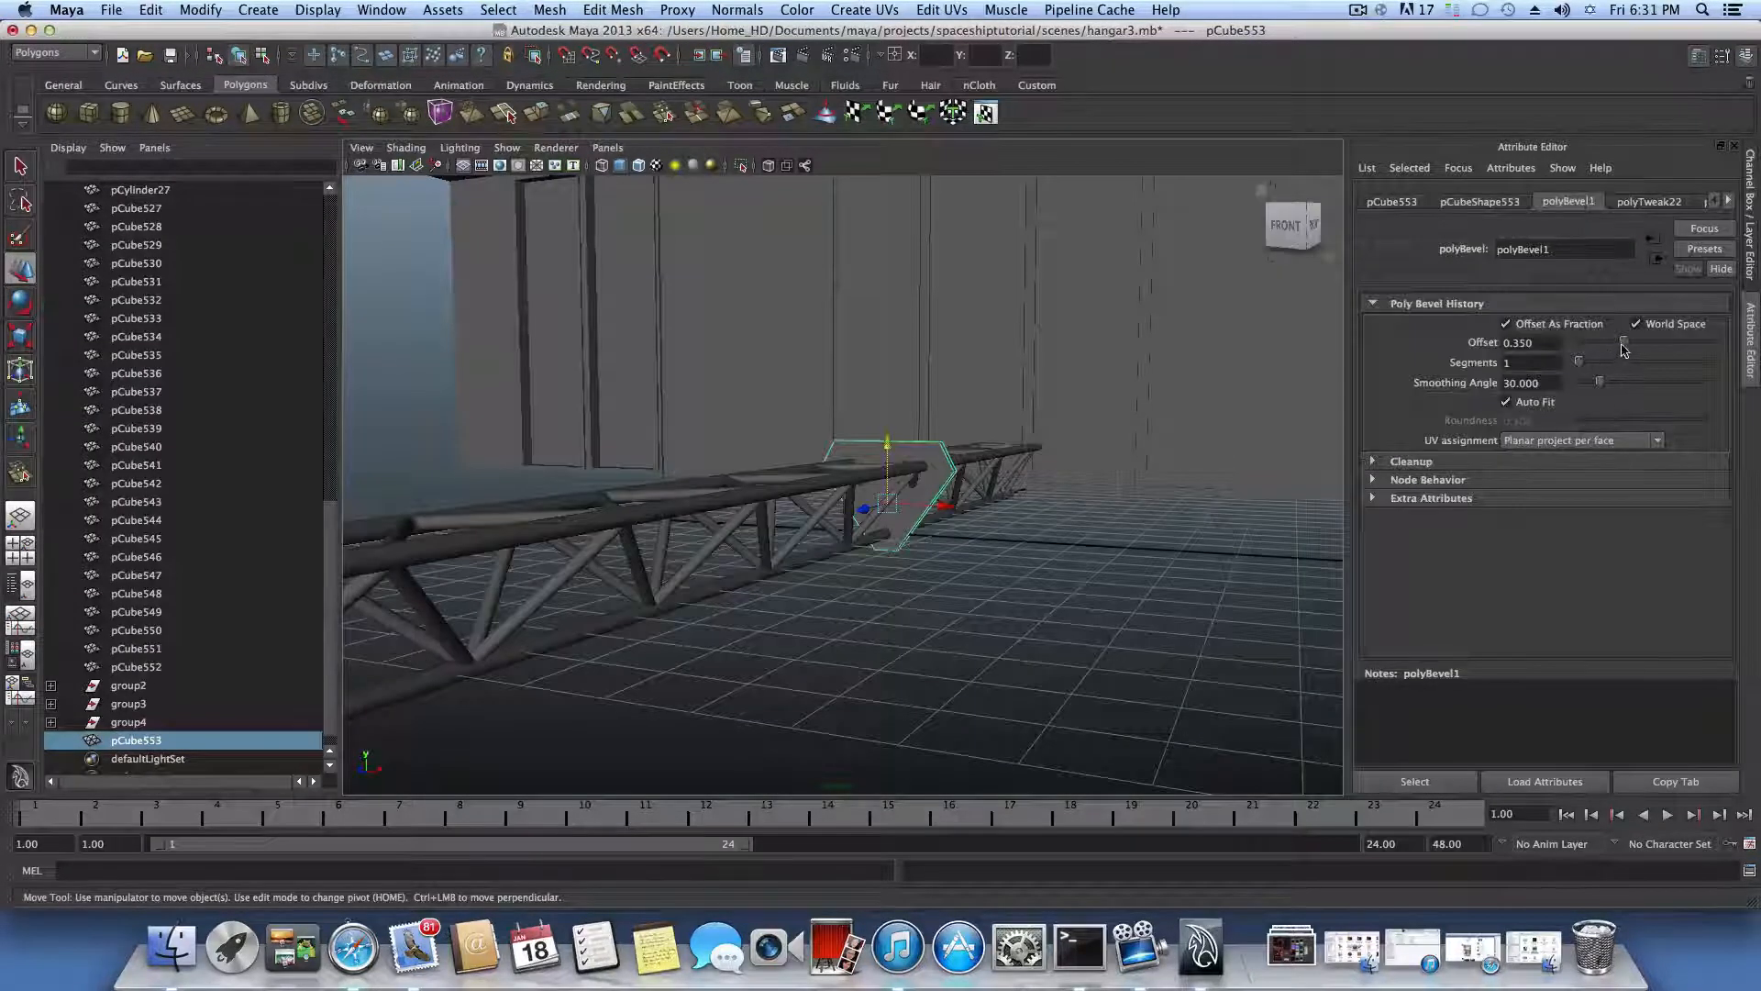
drag(1615, 347, 1617, 348)
mouse_move(1105, 474)
alt+mouse_down()
mouse_move(1167, 484)
mouse_move(1082, 491)
alt+mouse_up()
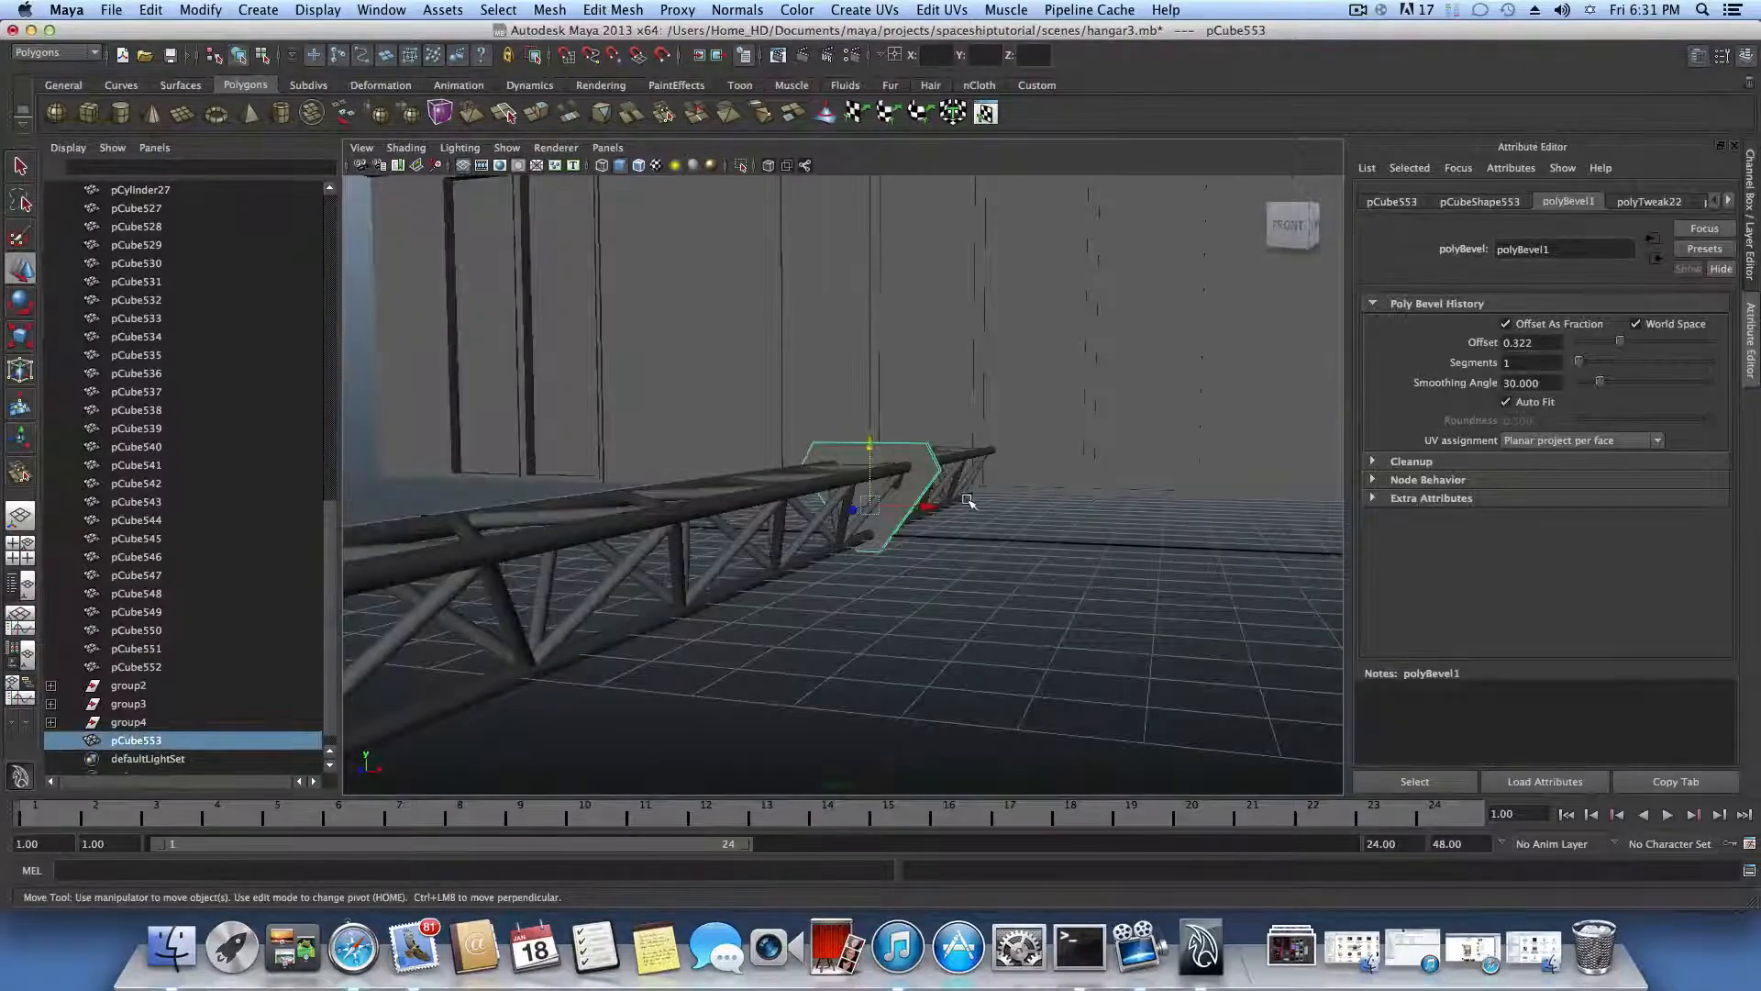
click(871, 441)
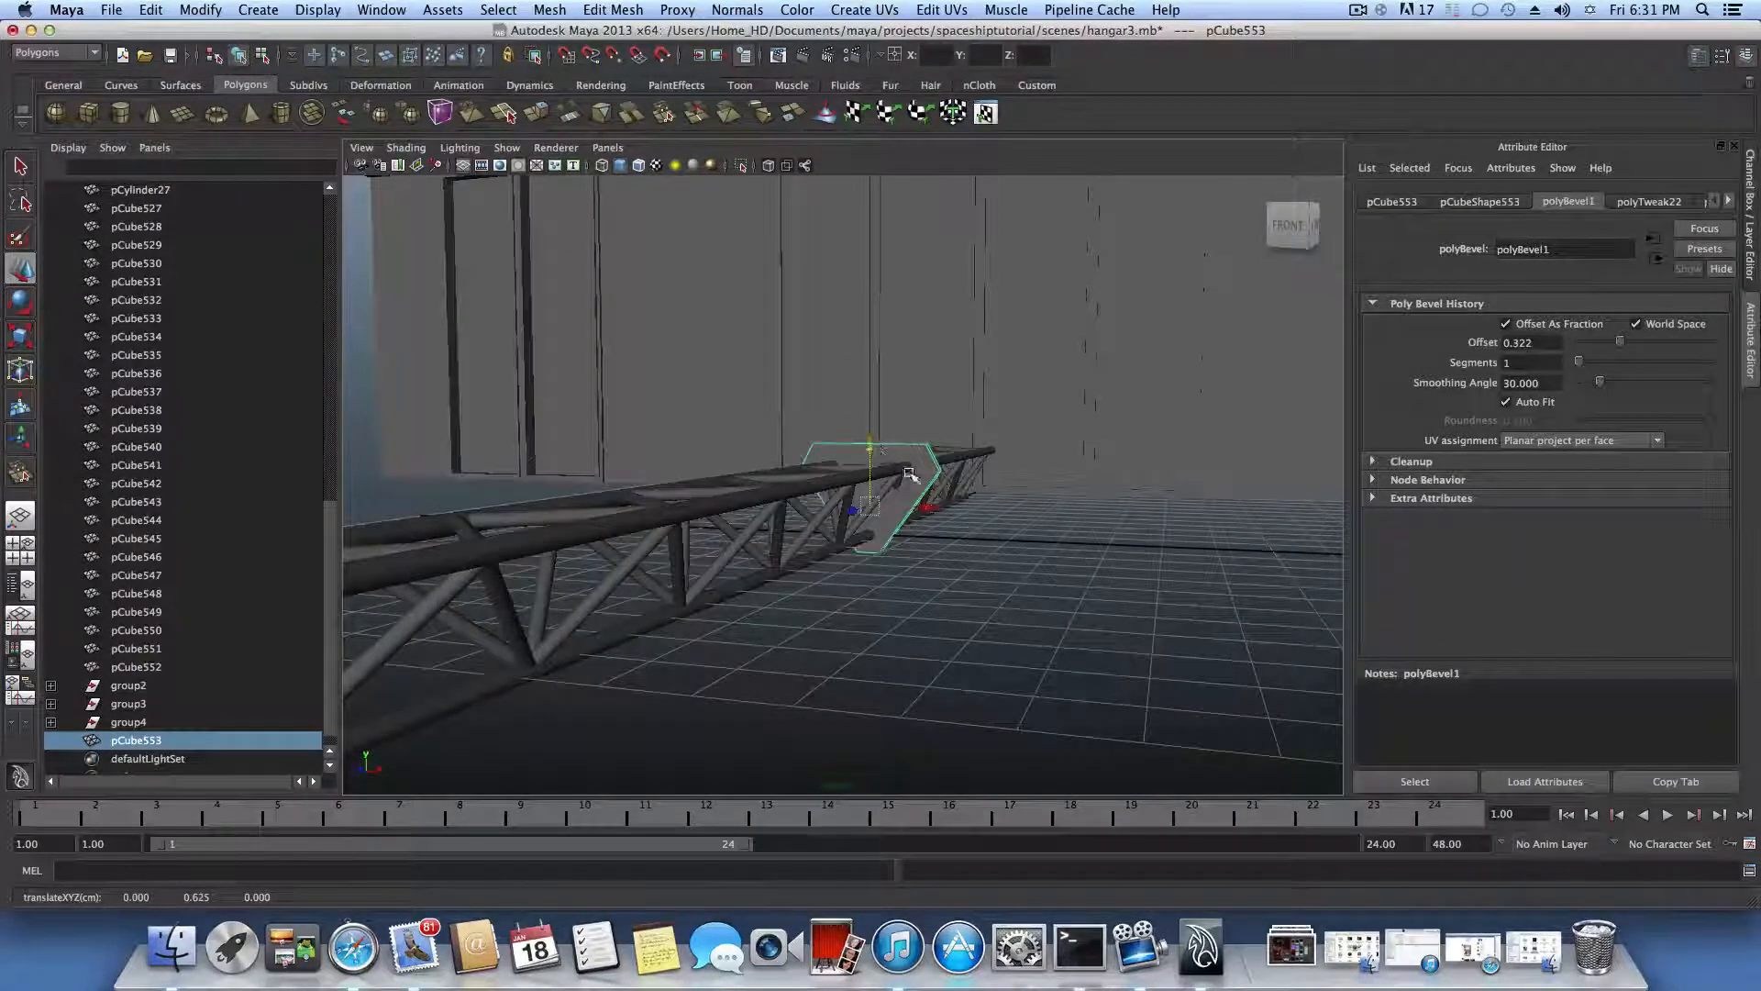
Step: Move the plate along Z to about -10.054 so it caps the truss's end nearest the hangar wall
alt+drag(911, 474, 948, 501)
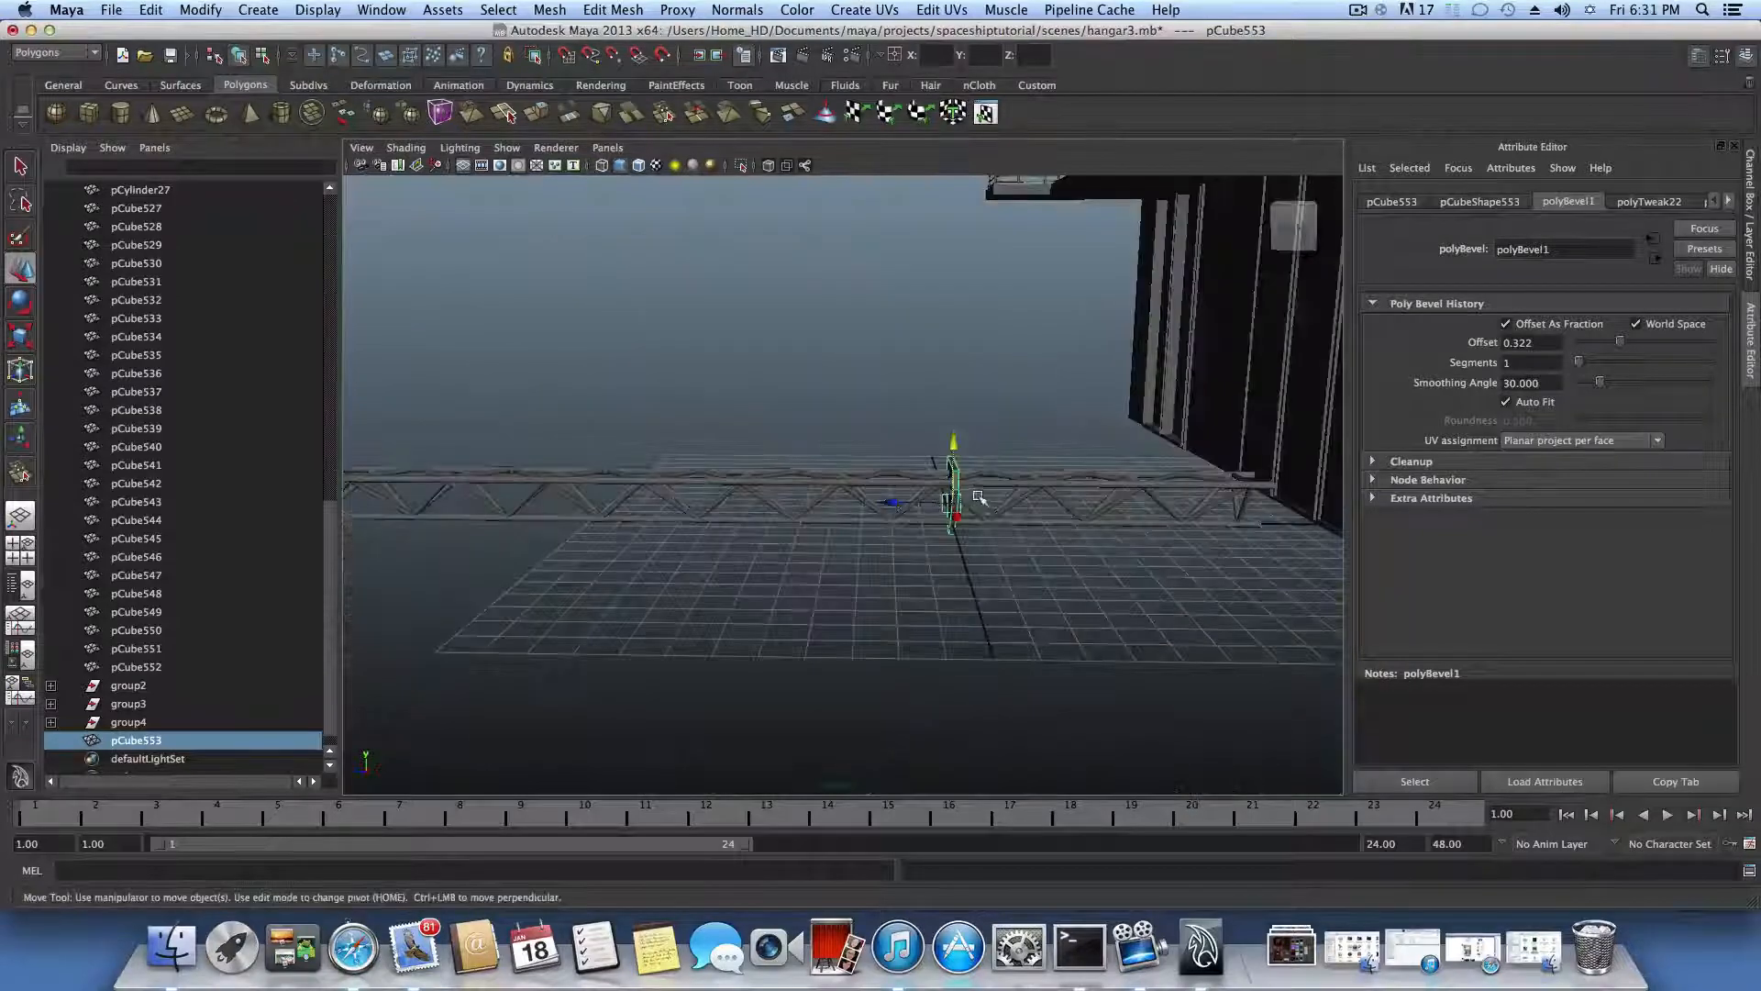
drag(1009, 509, 1140, 513)
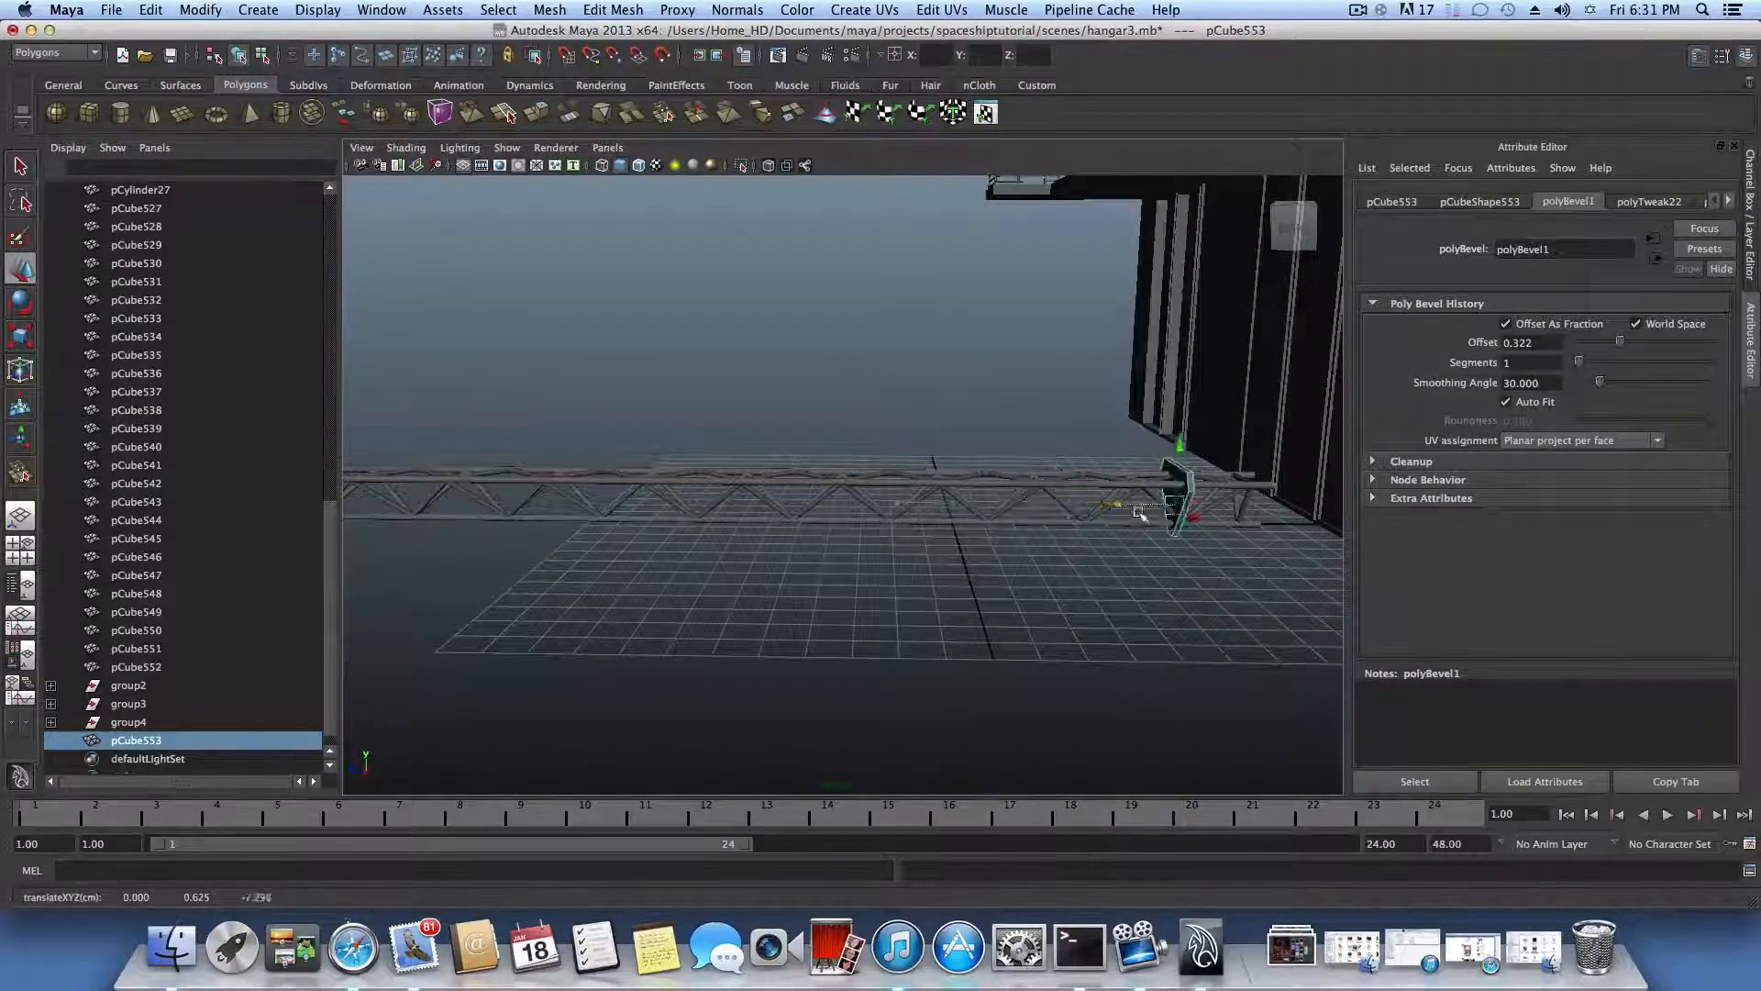
alt+middle_drag(1140, 513, 876, 527)
alt+right_drag(876, 527, 1032, 560)
drag(988, 566, 1170, 572)
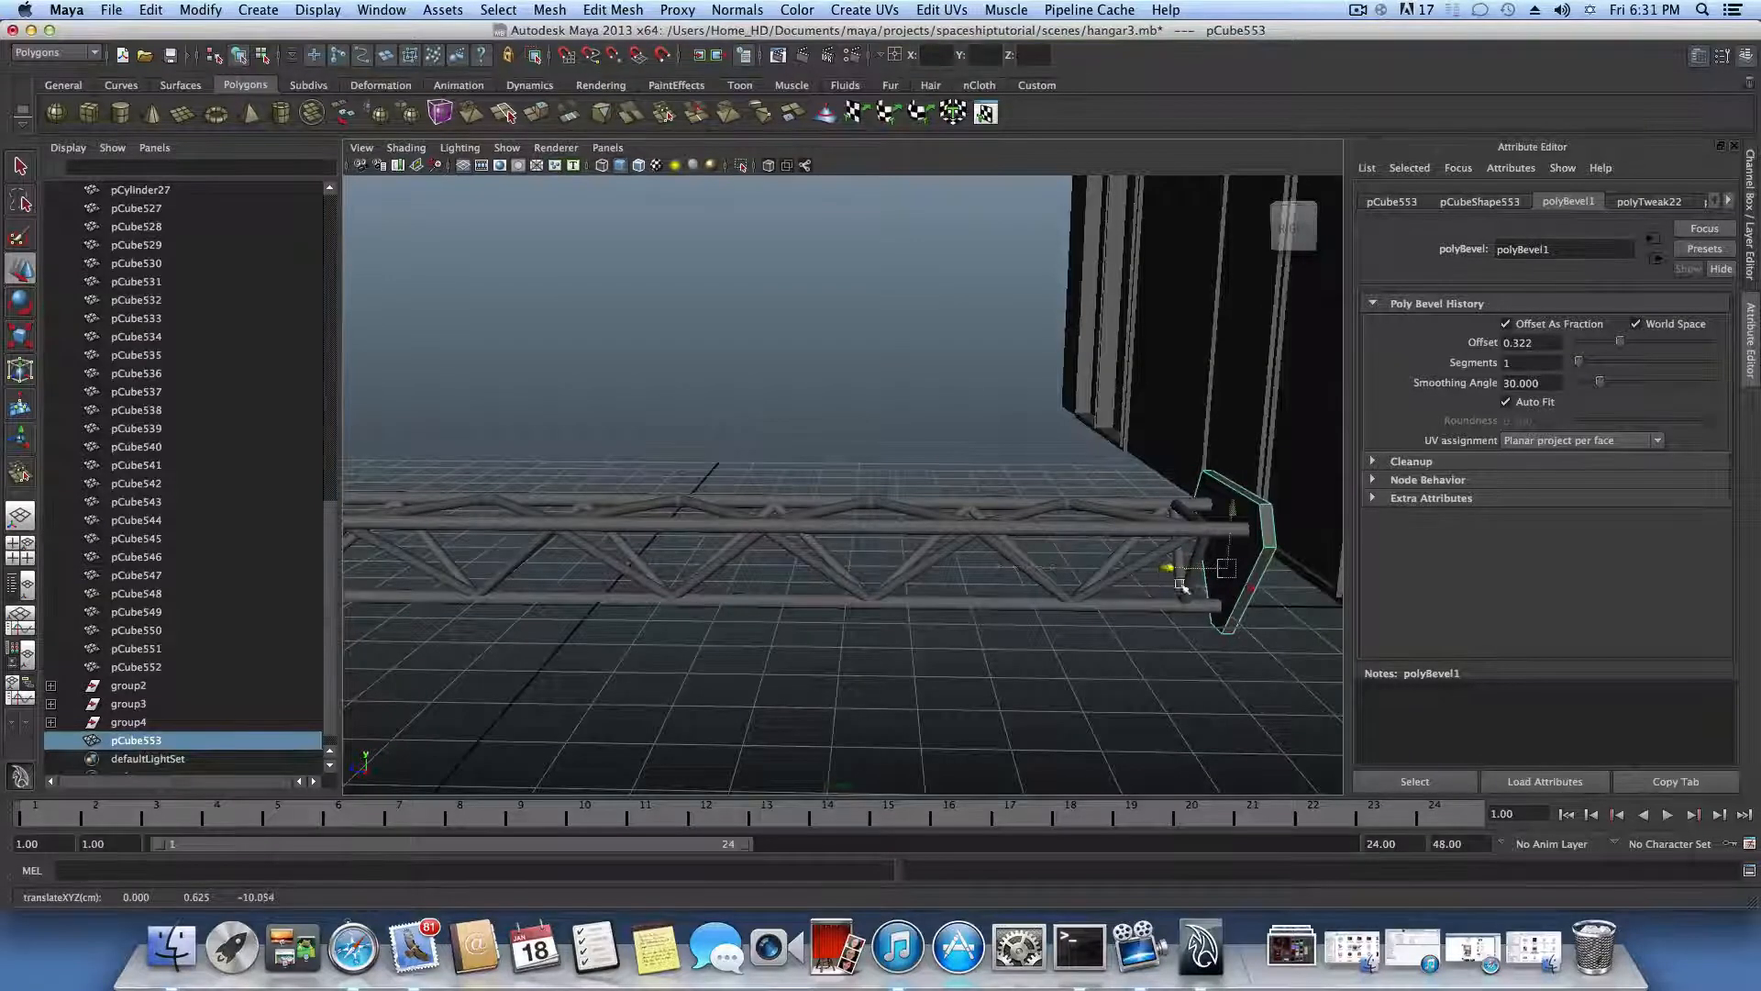
alt+right_drag(1218, 598, 1150, 578)
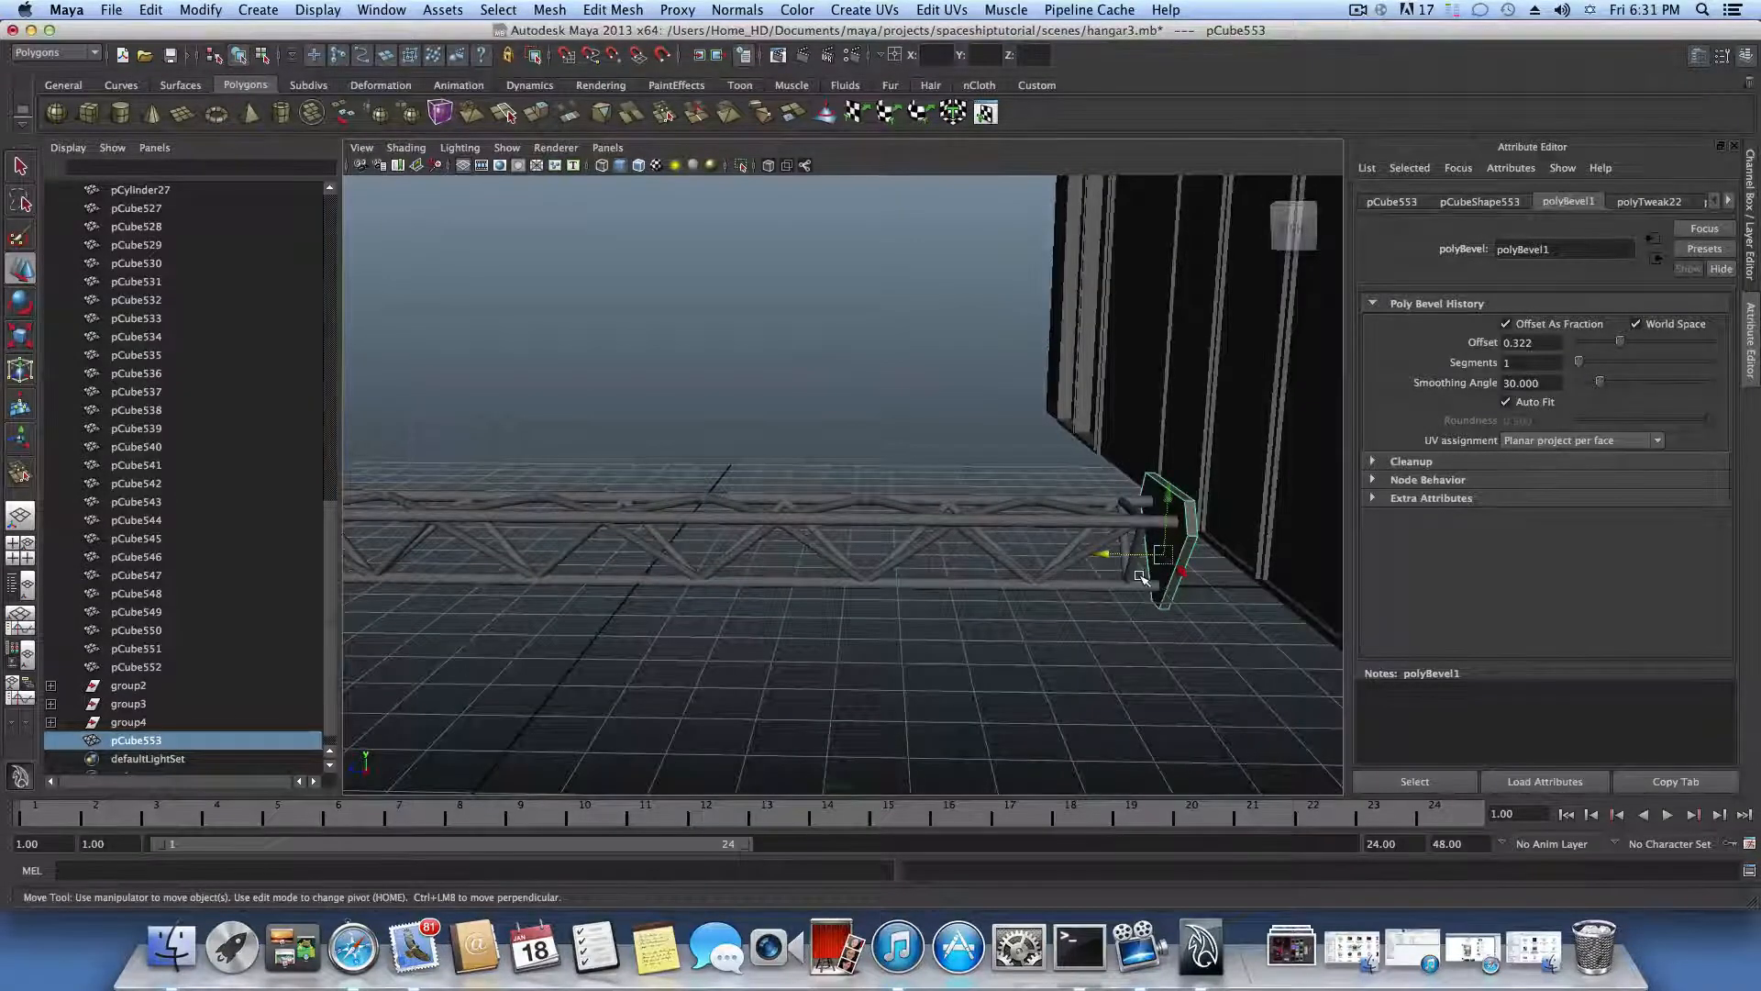
Step: Select the plate with group2, group3 and group4 and raise them to ceiling height, with group2's Translate Y at 26.990
alt+drag(1140, 578, 971, 537)
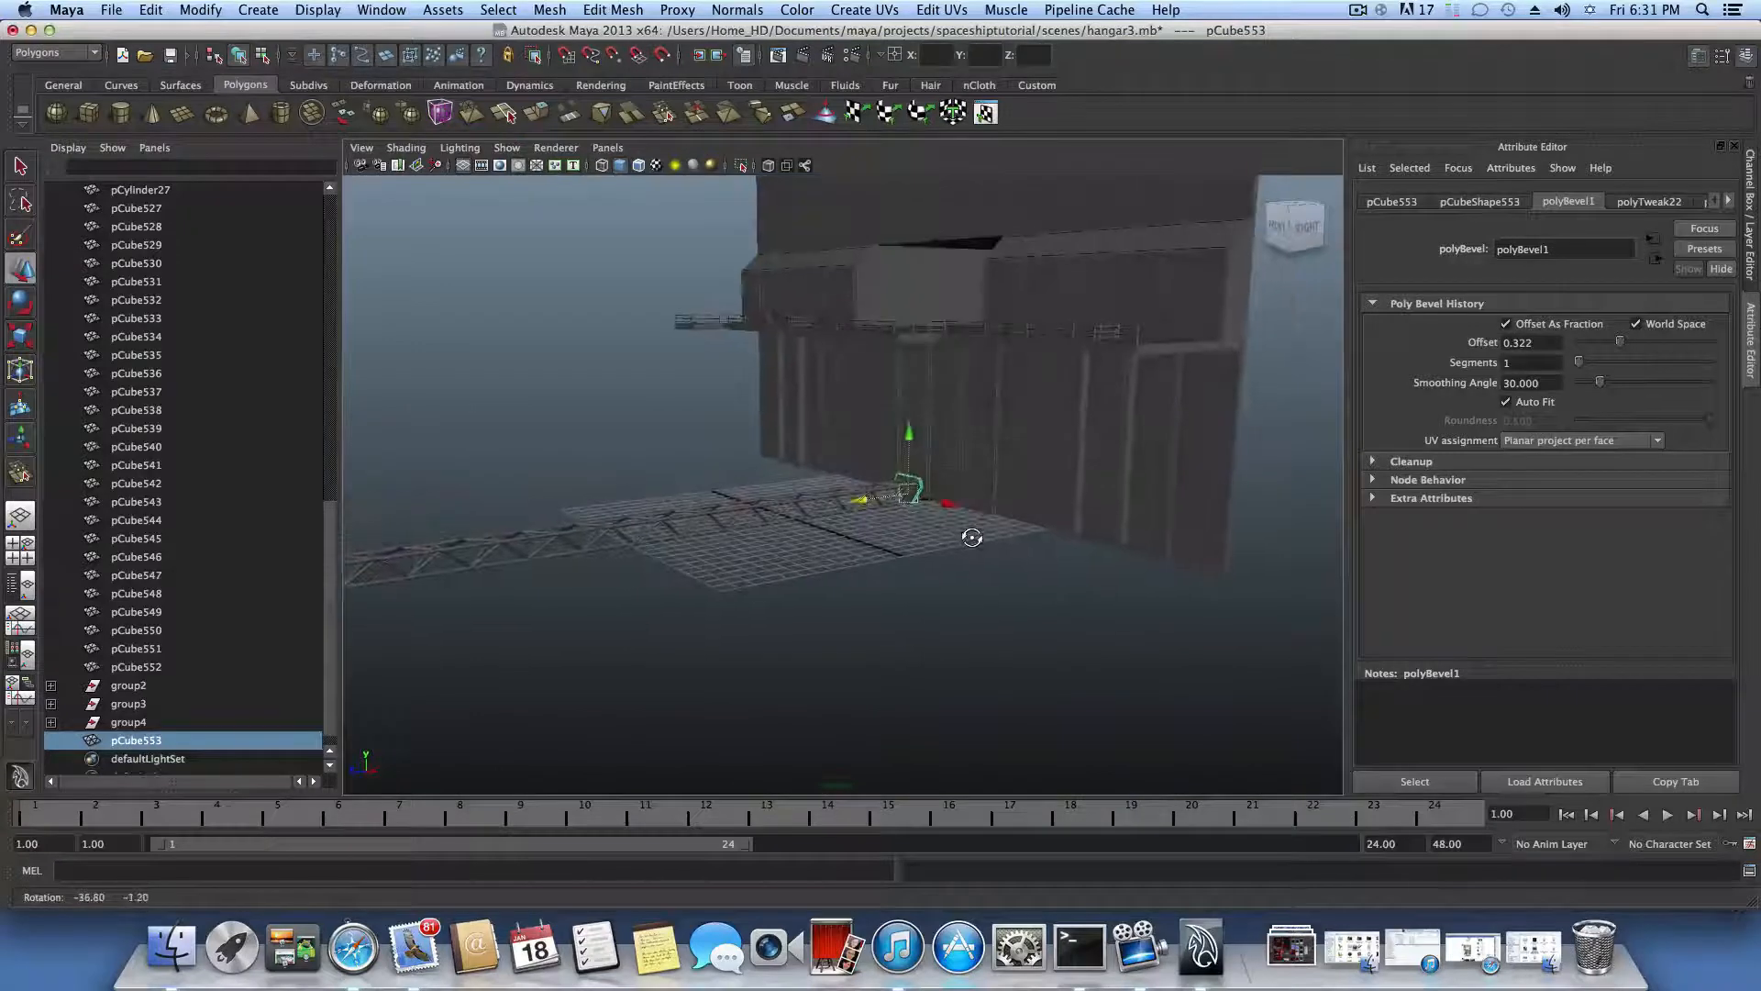
alt+middle_drag(829, 526, 1207, 542)
alt+drag(670, 622, 967, 597)
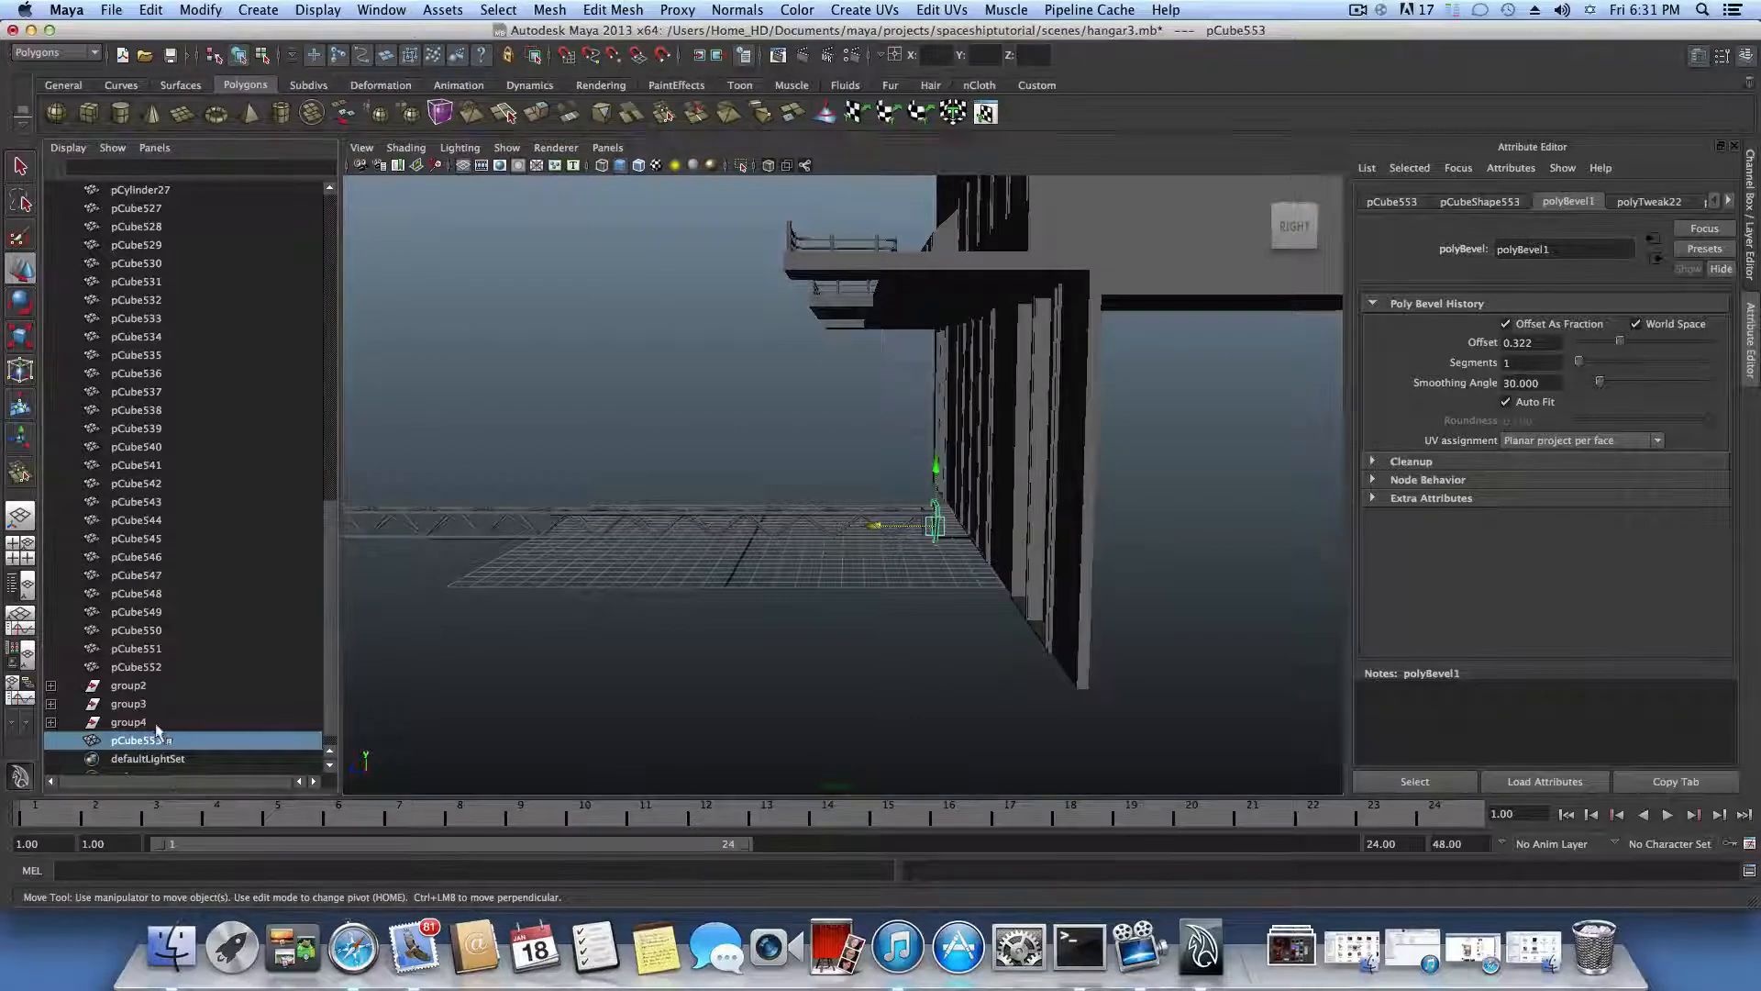
ctrl+click(129, 722)
shift+click(129, 685)
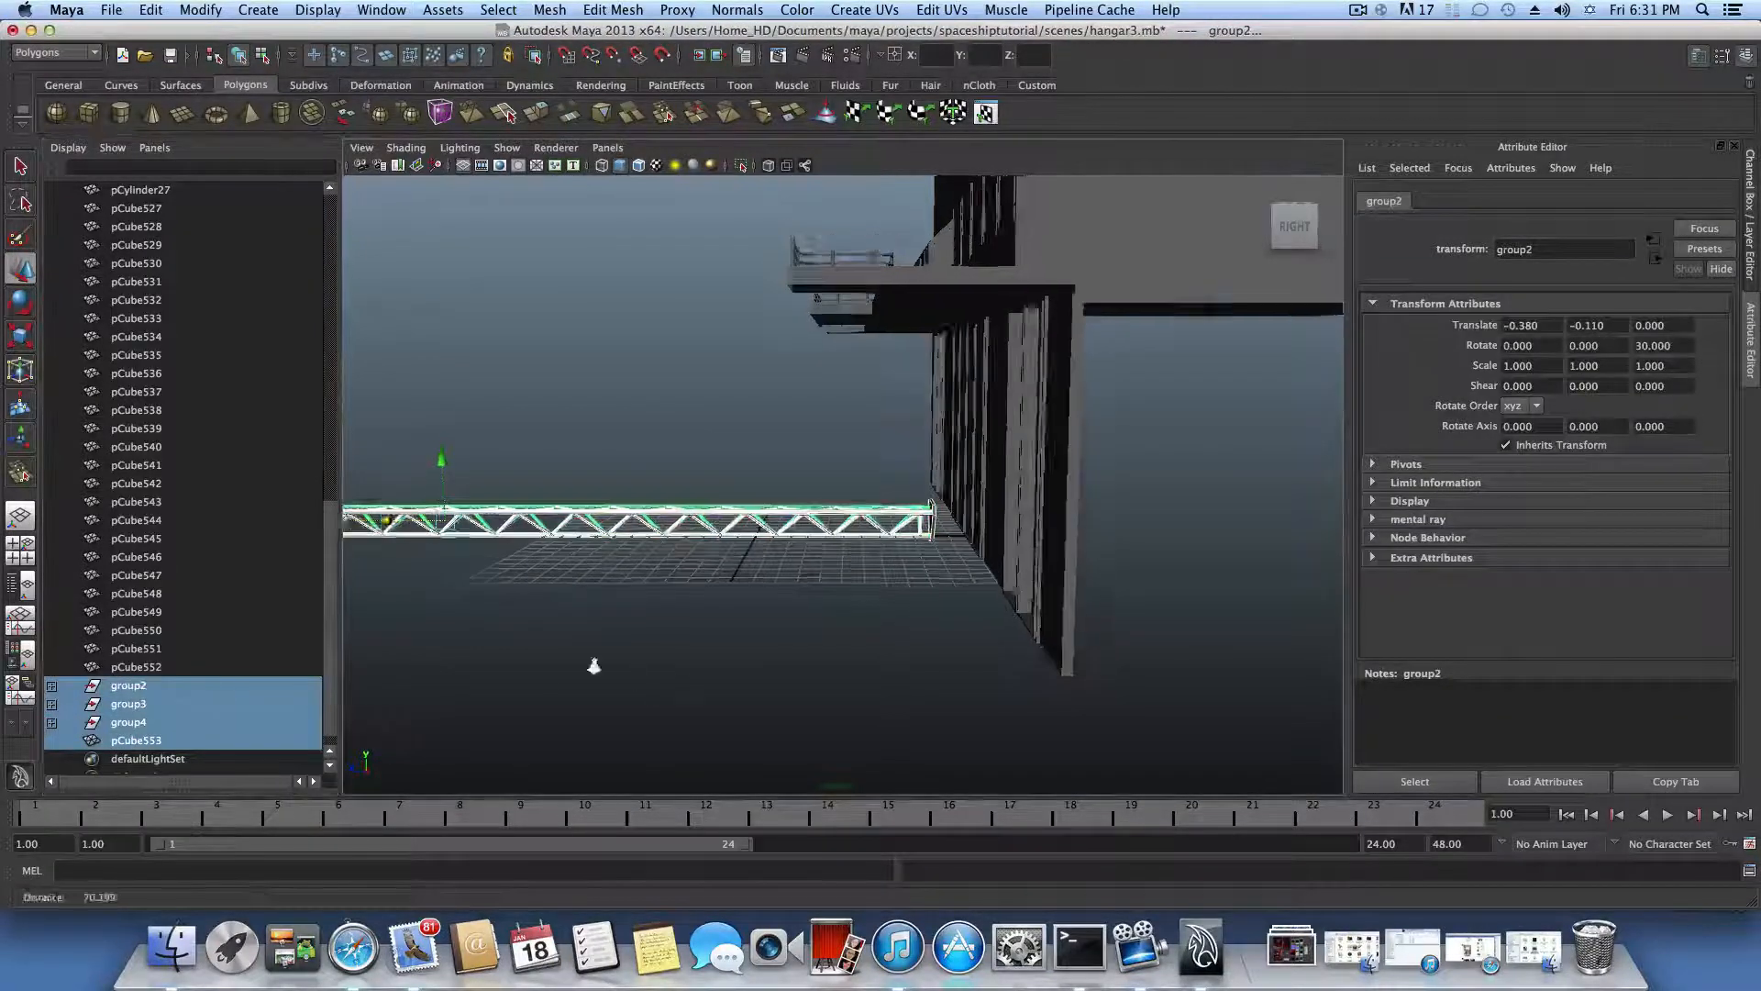
alt+drag(594, 668, 665, 651)
drag(880, 478, 1018, 421)
alt+middle_drag(1027, 417, 940, 544)
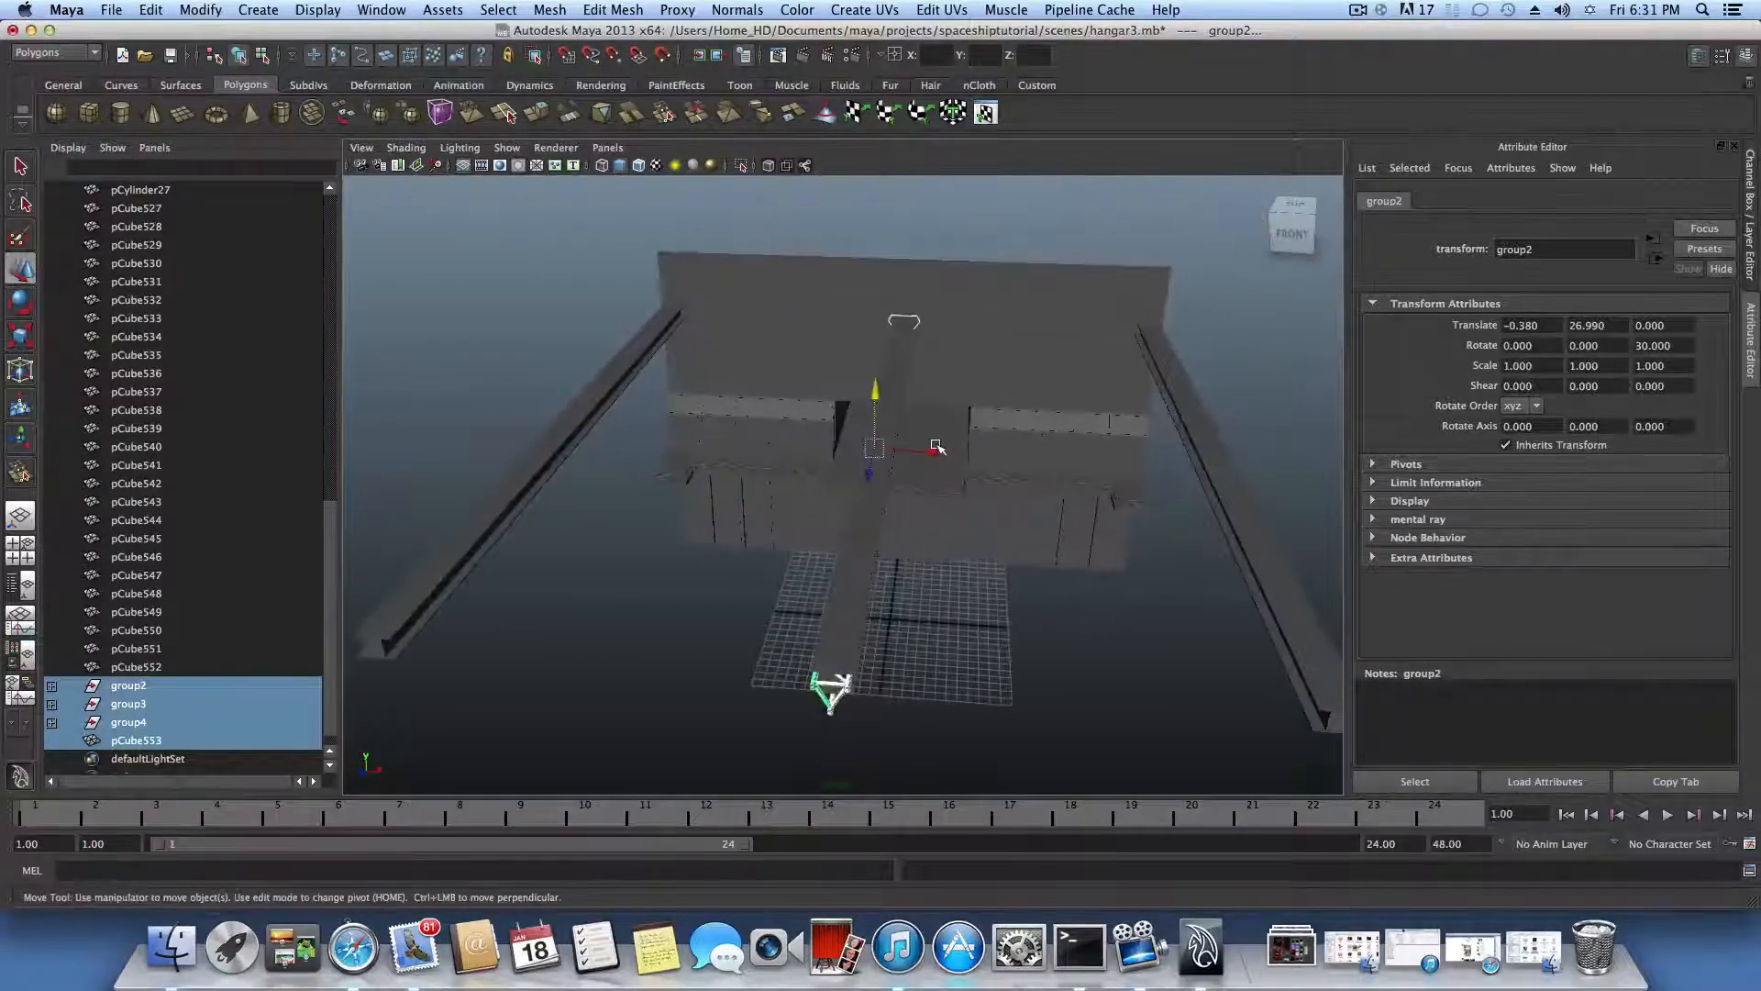
Step: Move the truss along X to 11.792 between two ceiling beams, then duplicate it and place the copy at X -11.903 on the opposite side
drag(945, 450, 683, 369)
key(ctrl+d)
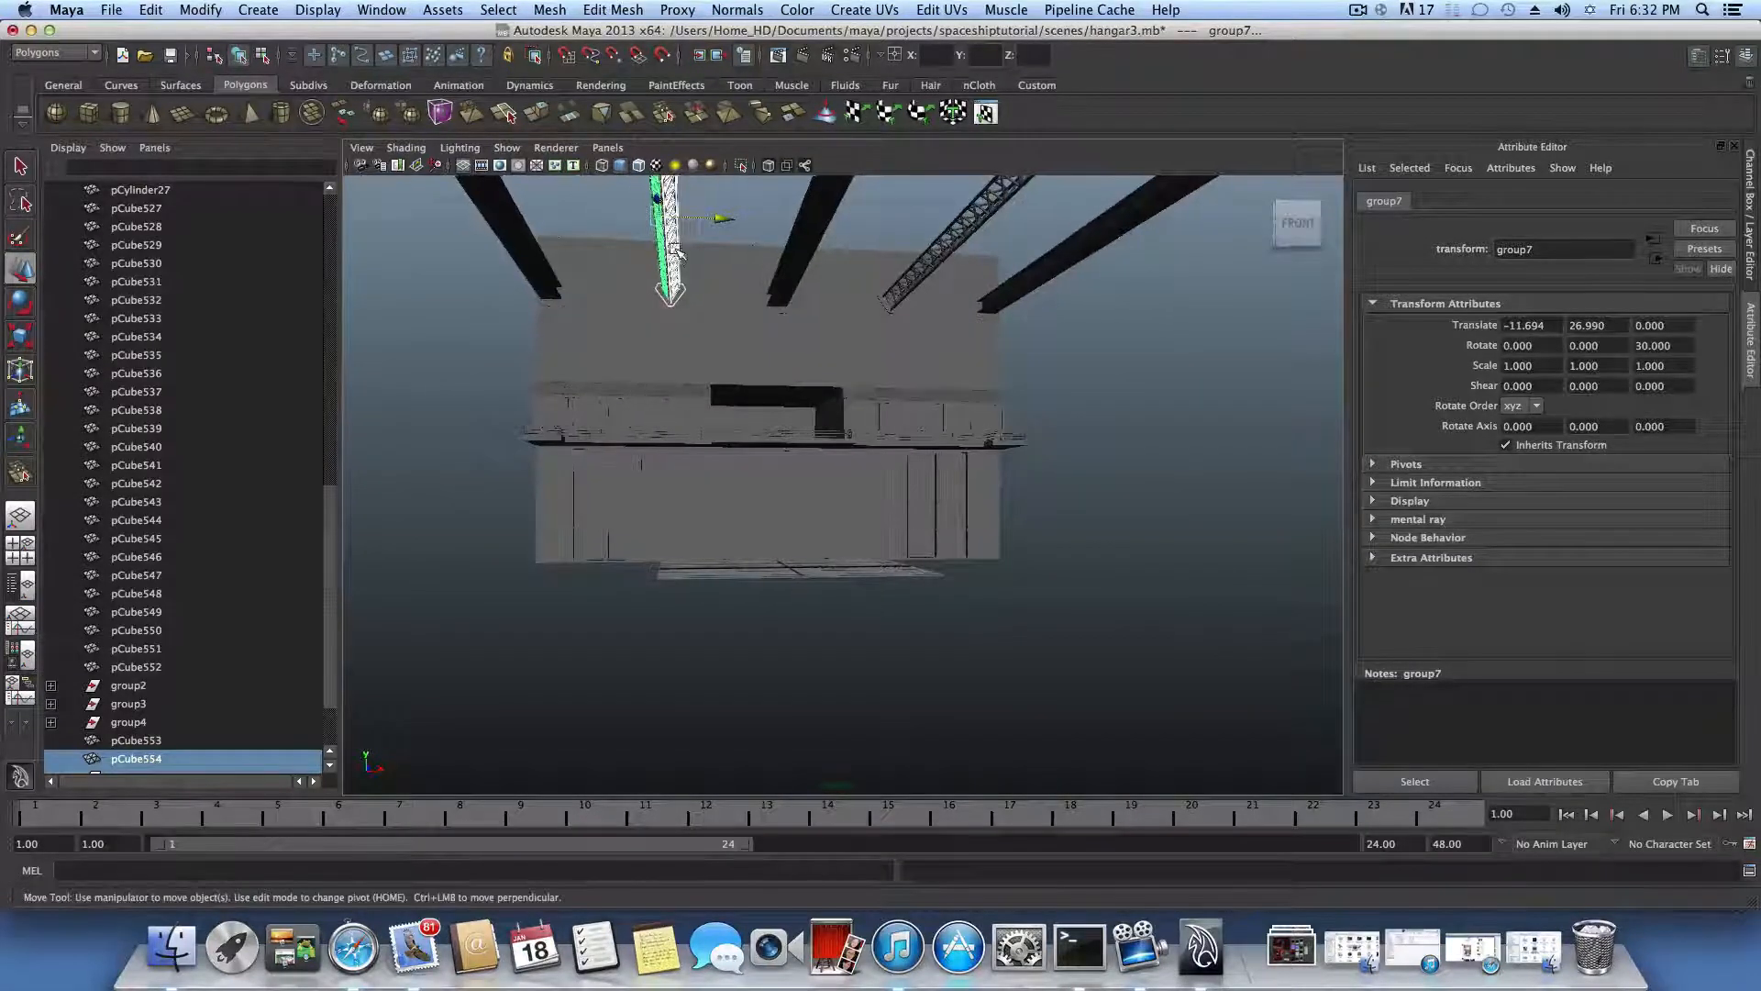
drag(711, 220, 743, 288)
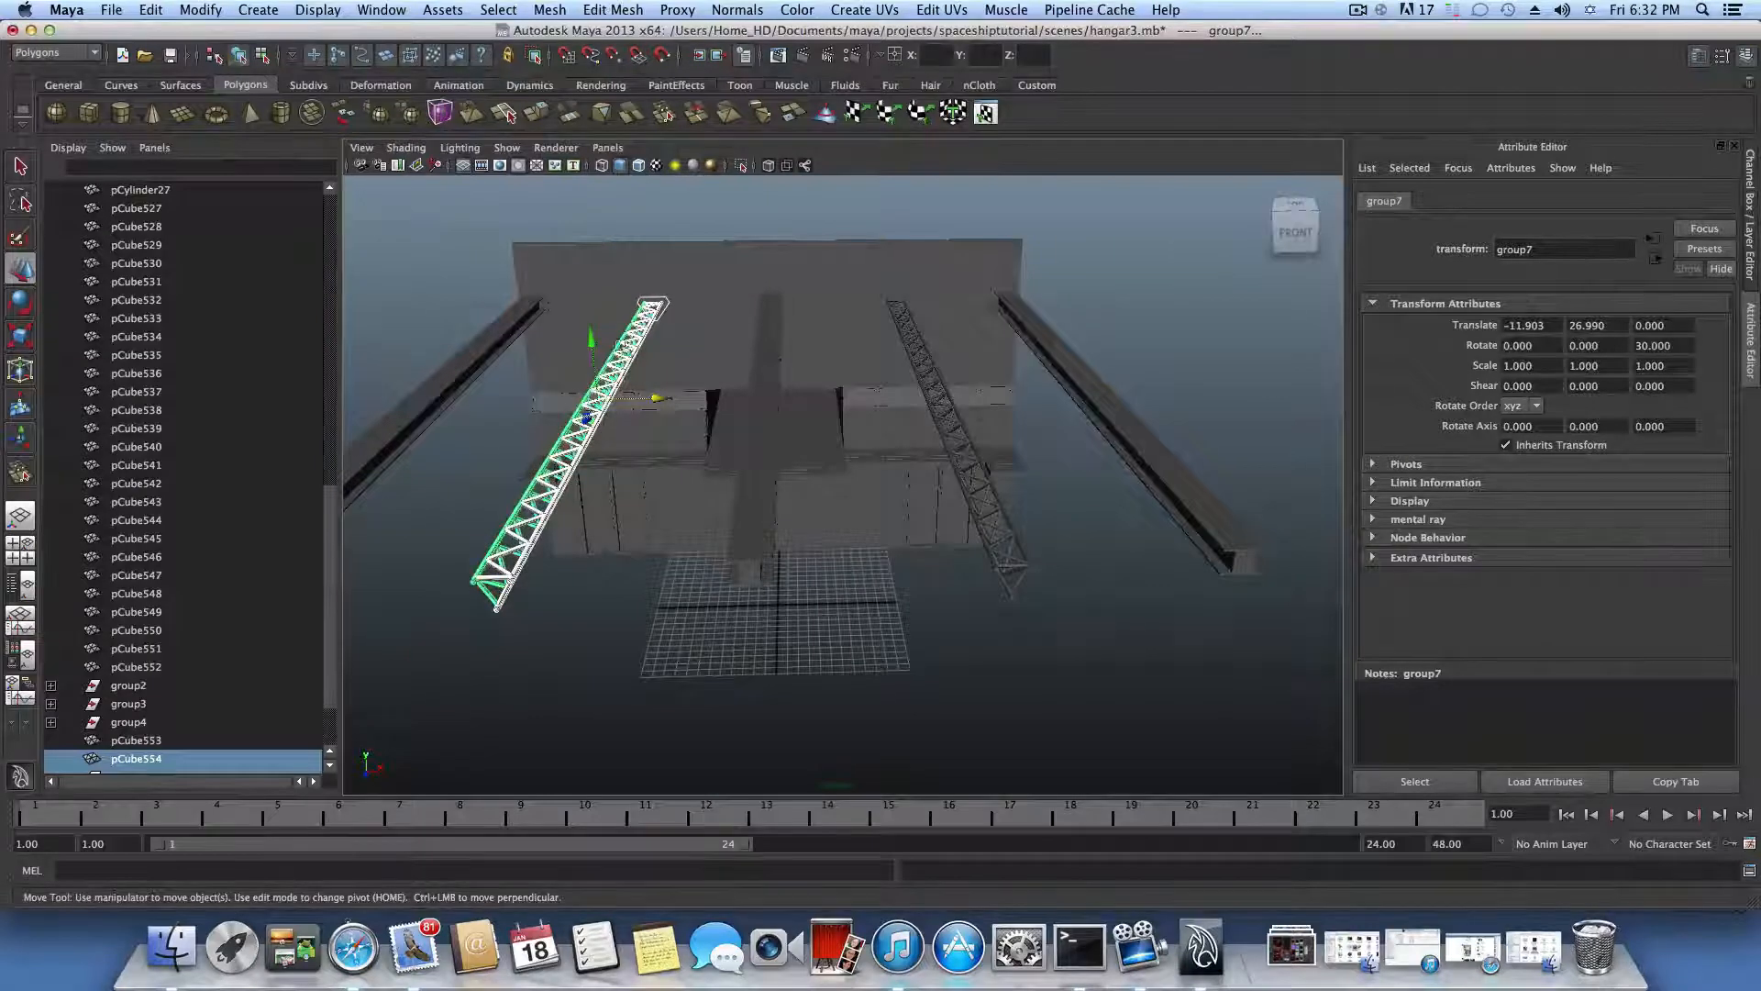
Step: Select both trusses with their end plates and assign them to a new display layer
shift+click(120, 739)
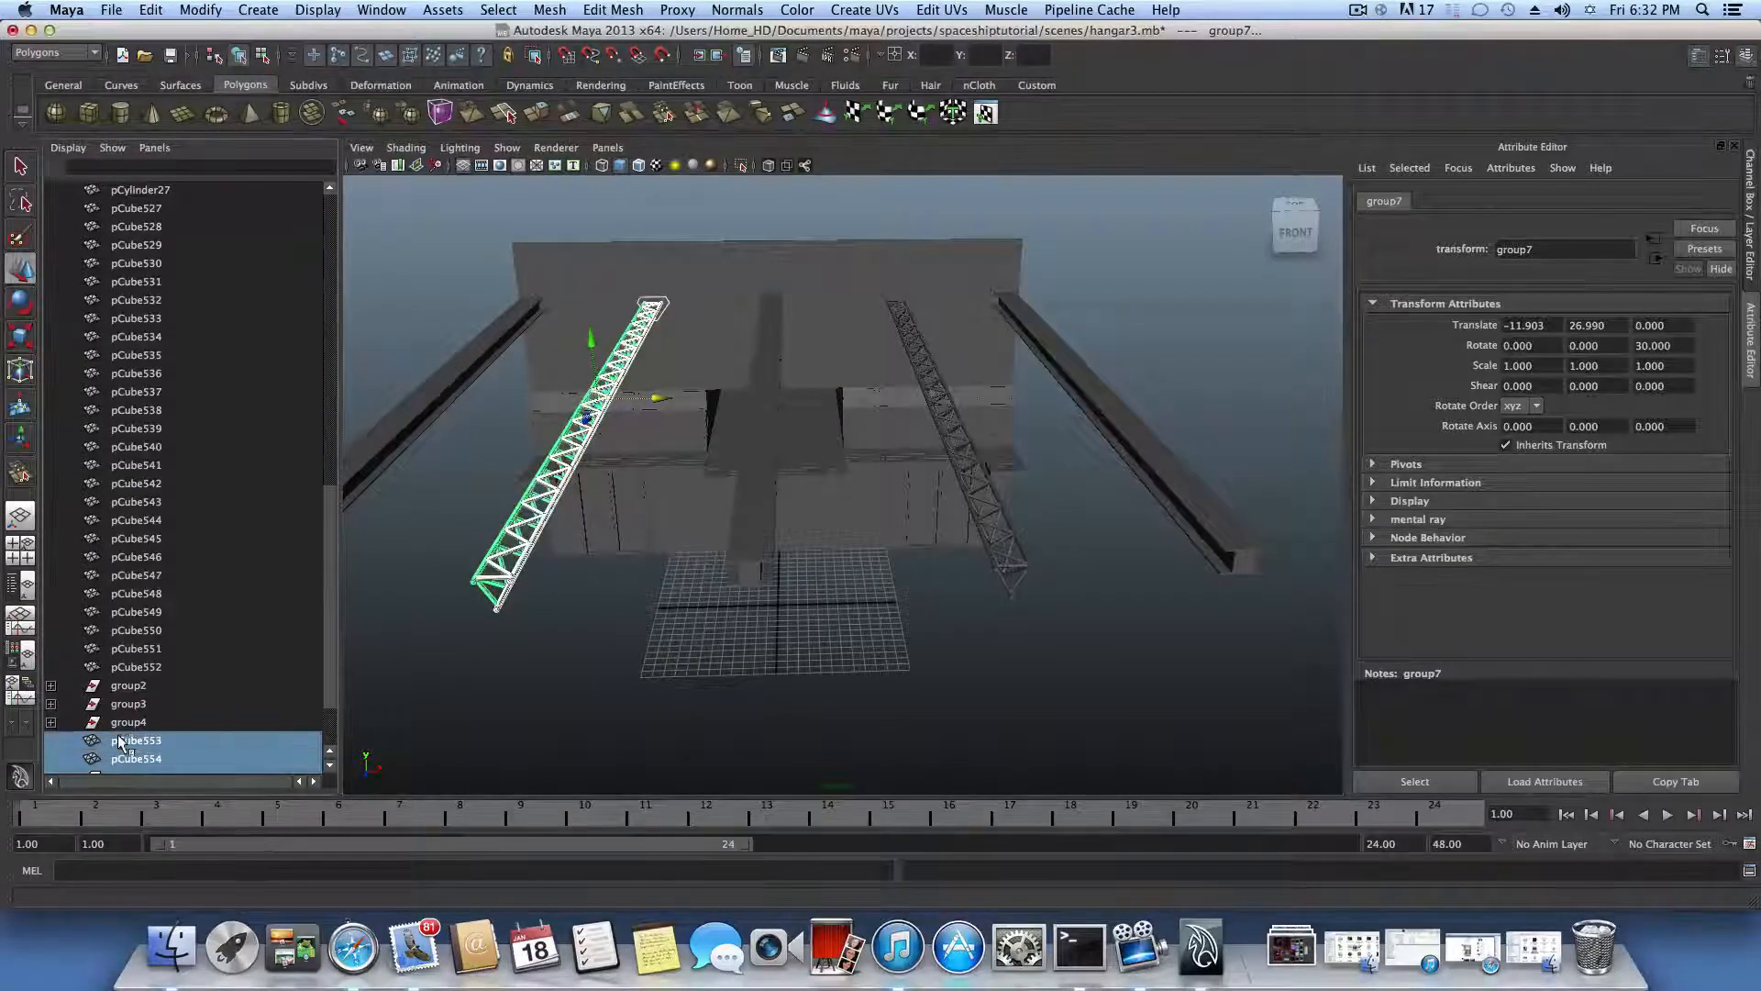
shift+click(122, 722)
shift+click(122, 704)
shift+click(122, 685)
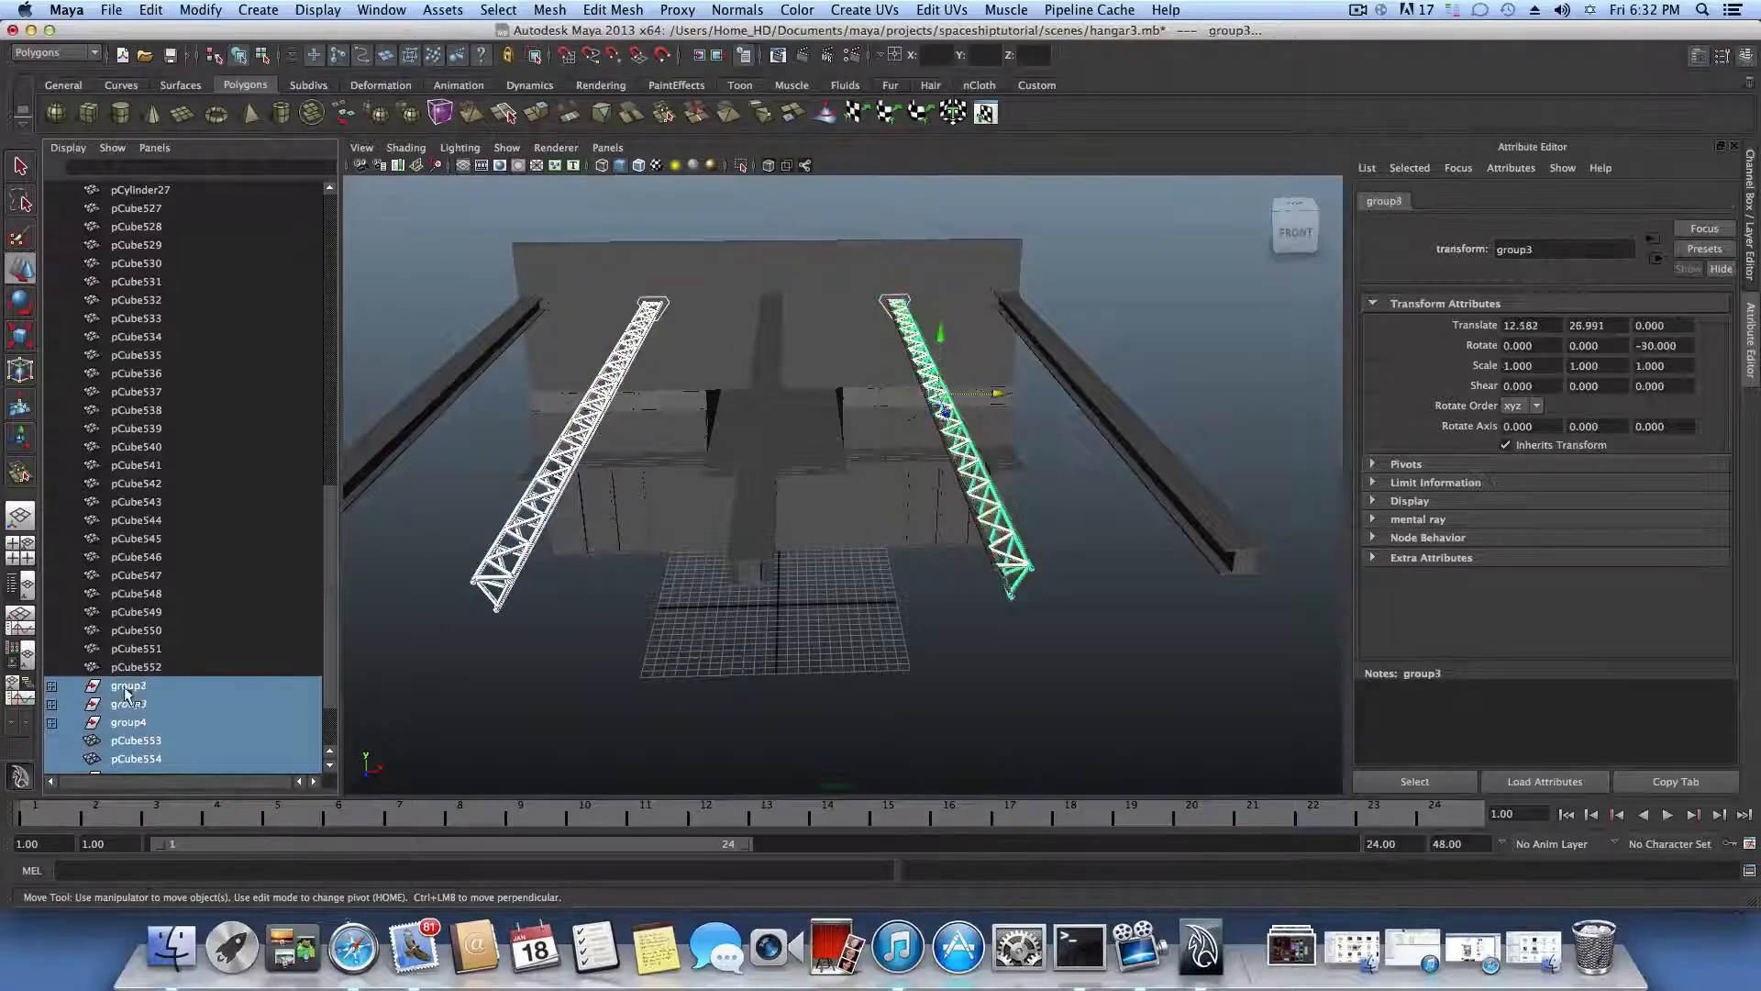
scroll(175, 730, down, 2)
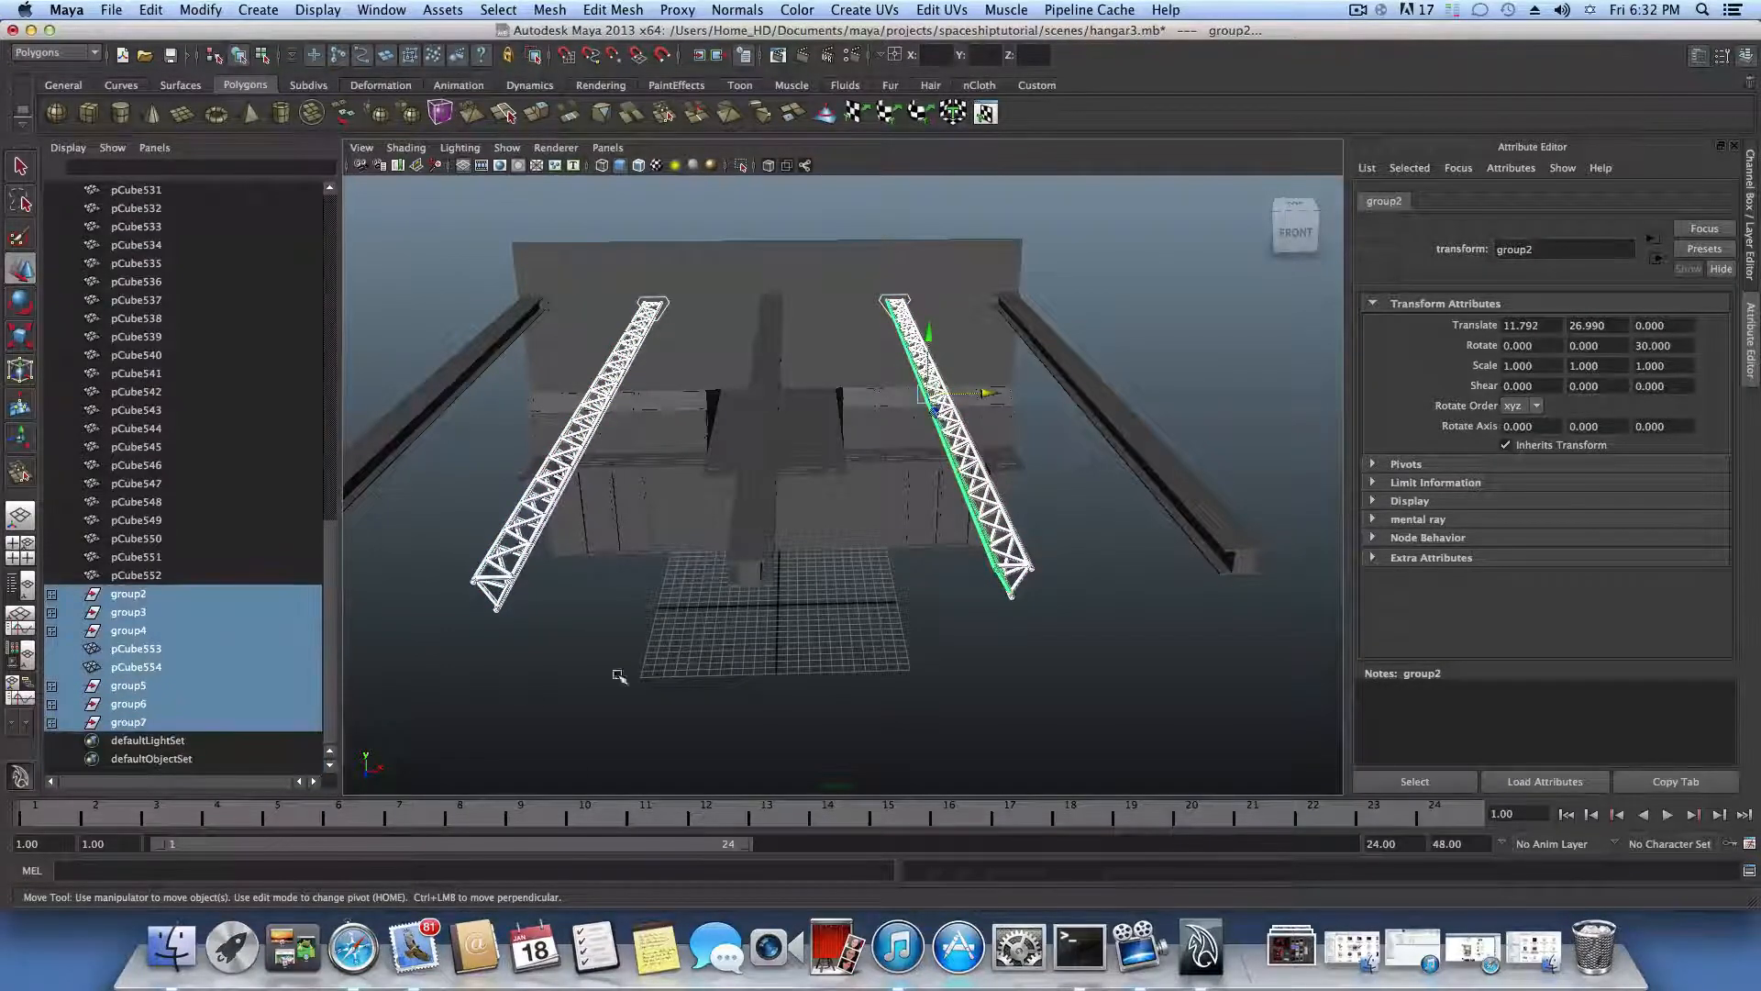
alt+drag(927, 586, 782, 492)
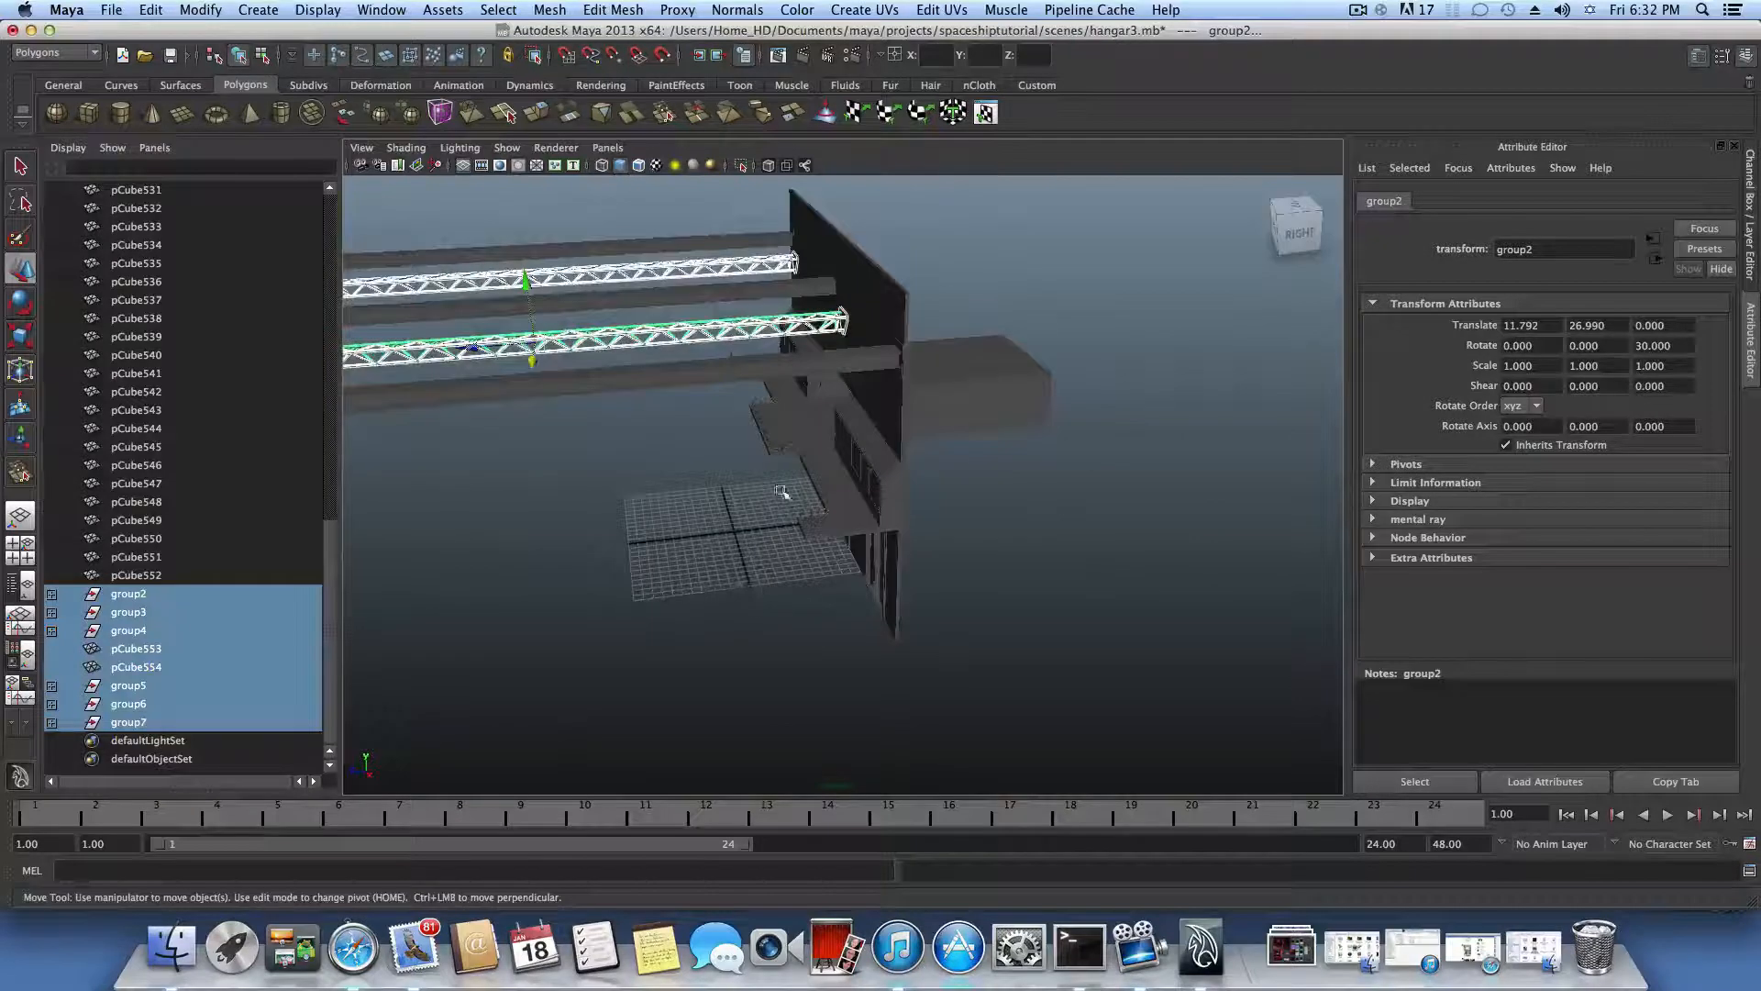
click(1748, 56)
click(1748, 56)
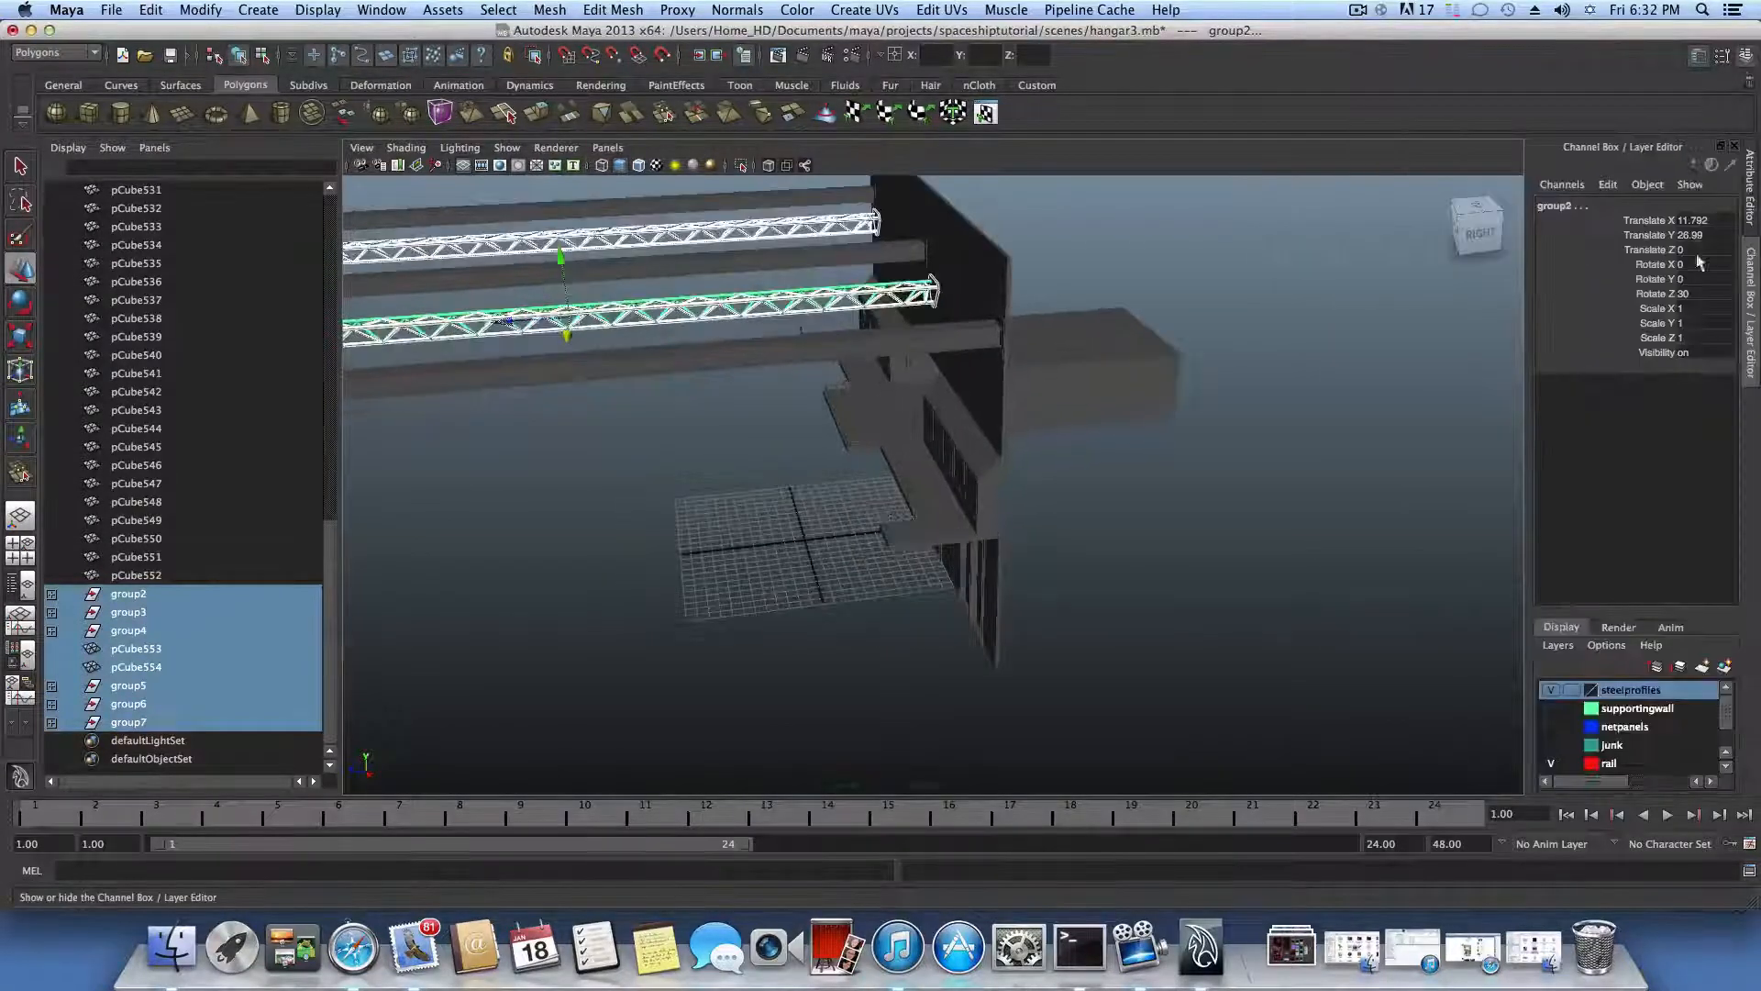
click(1723, 667)
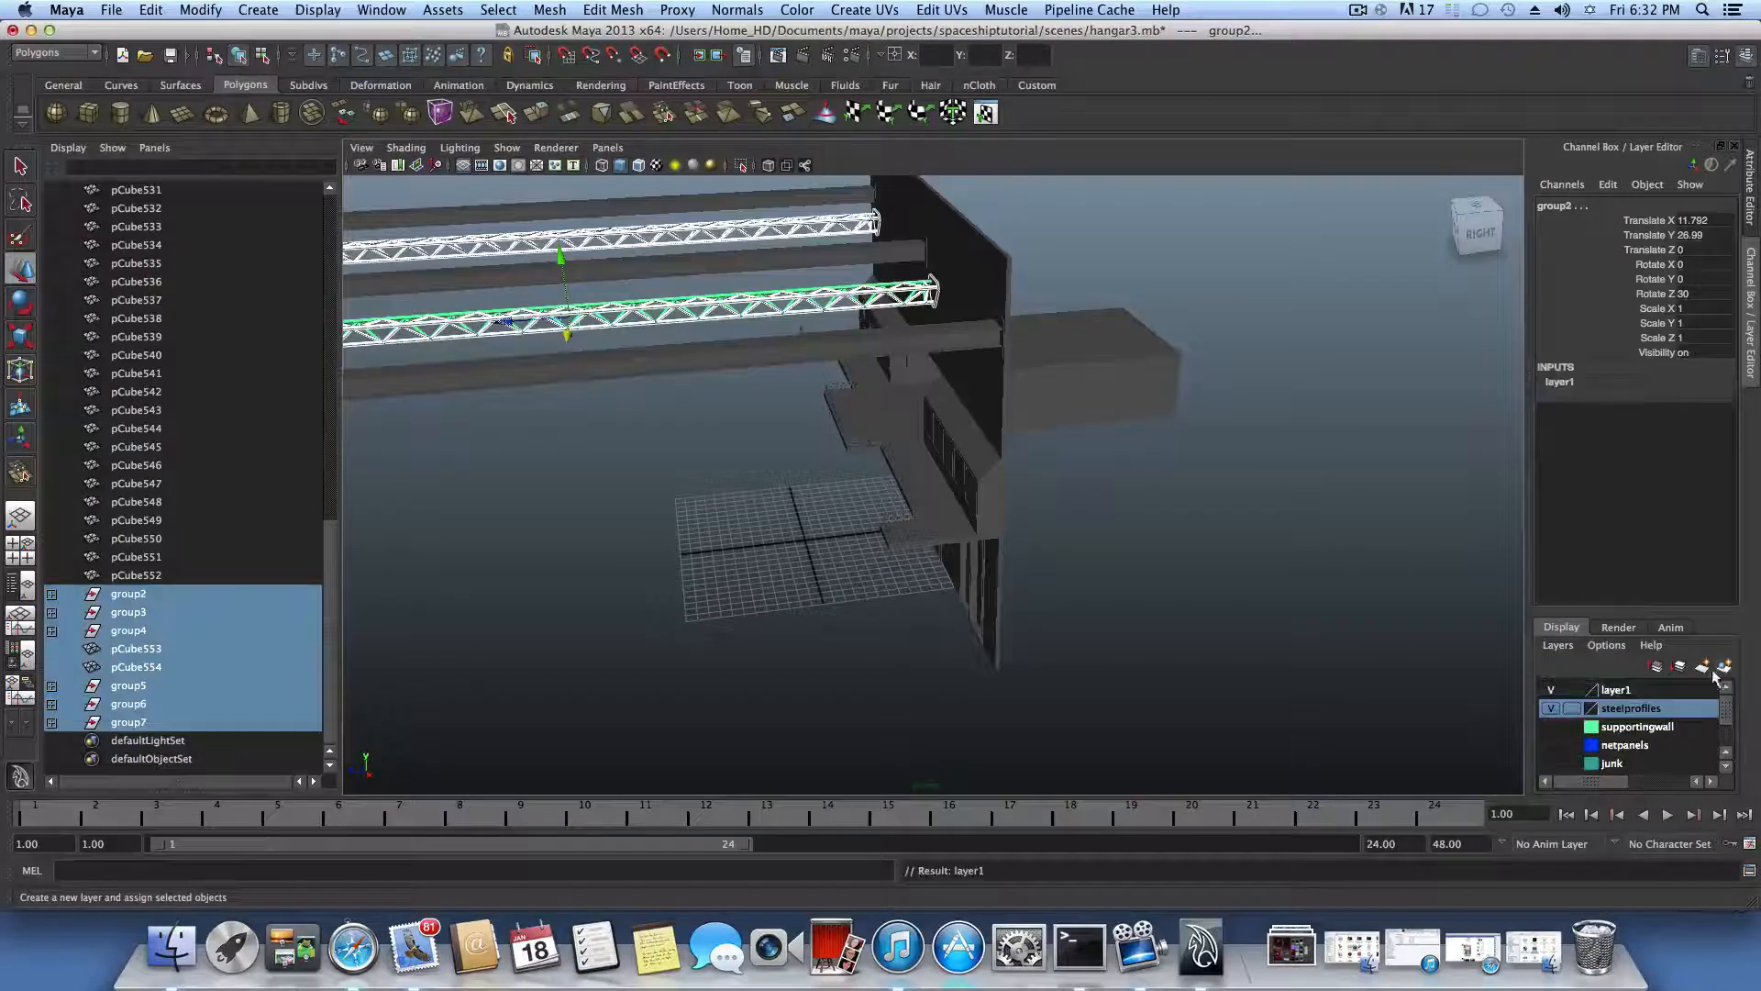
Step: Rename the new display layer as granty, give it a muted blue color and save the layer settings
double_click(1613, 690)
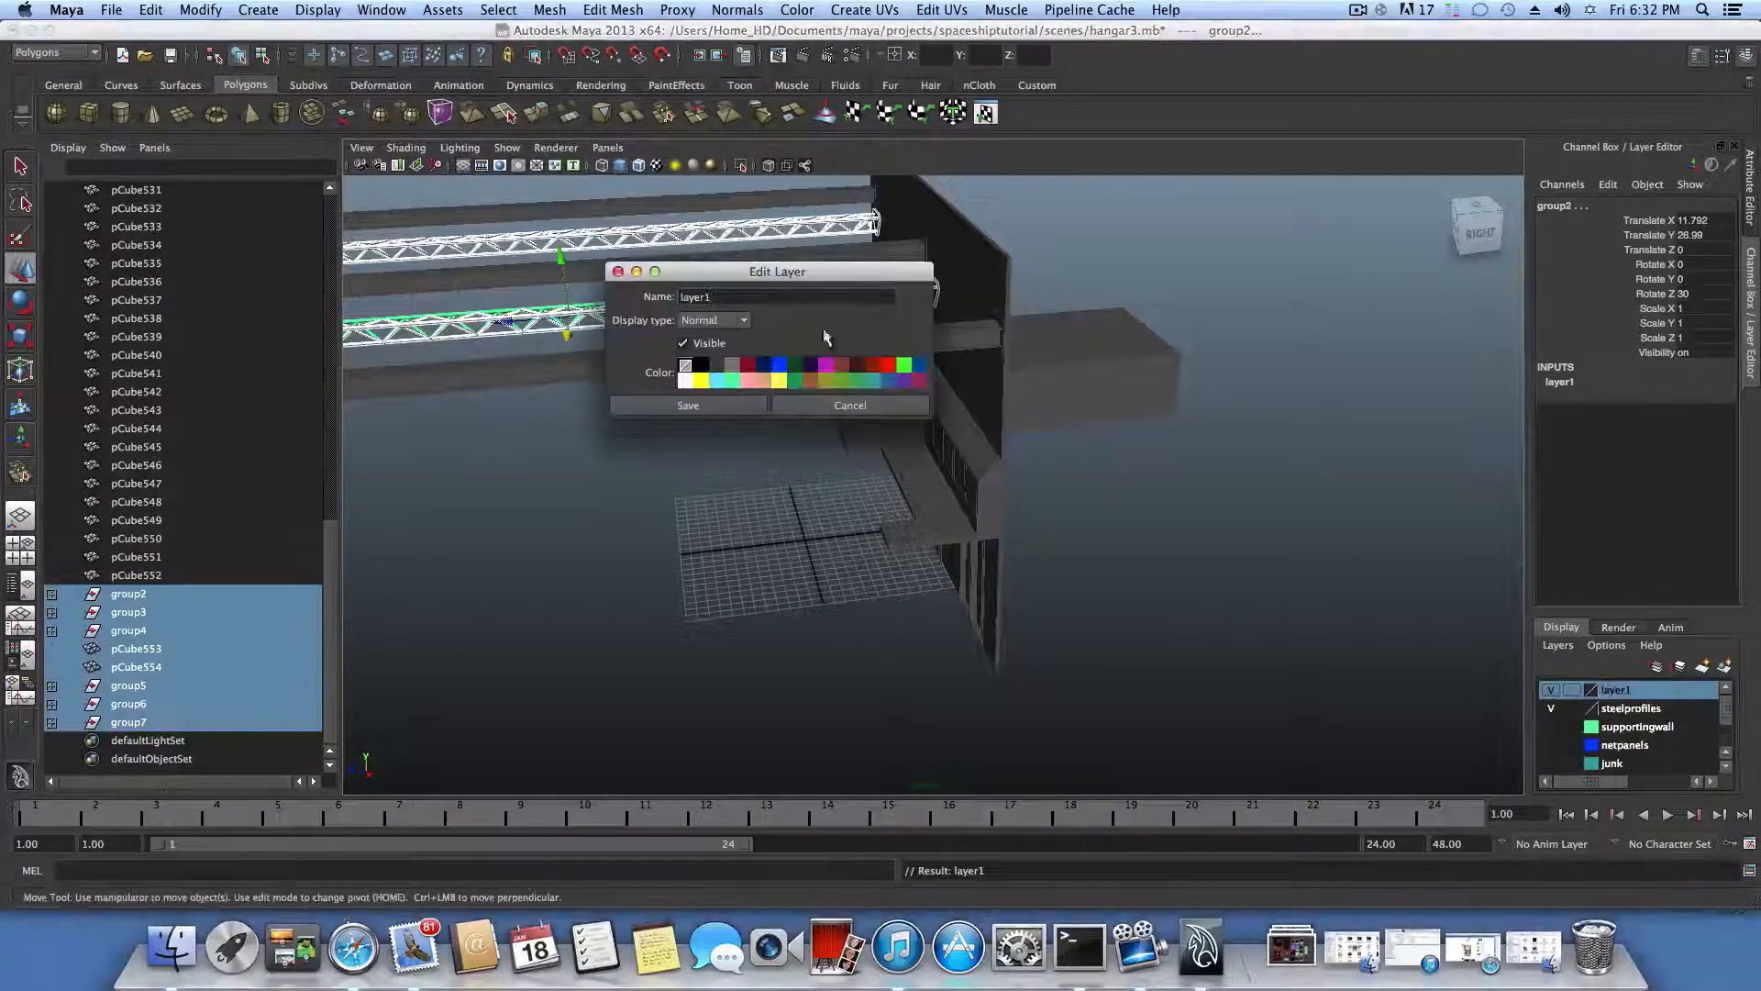
text(granty)
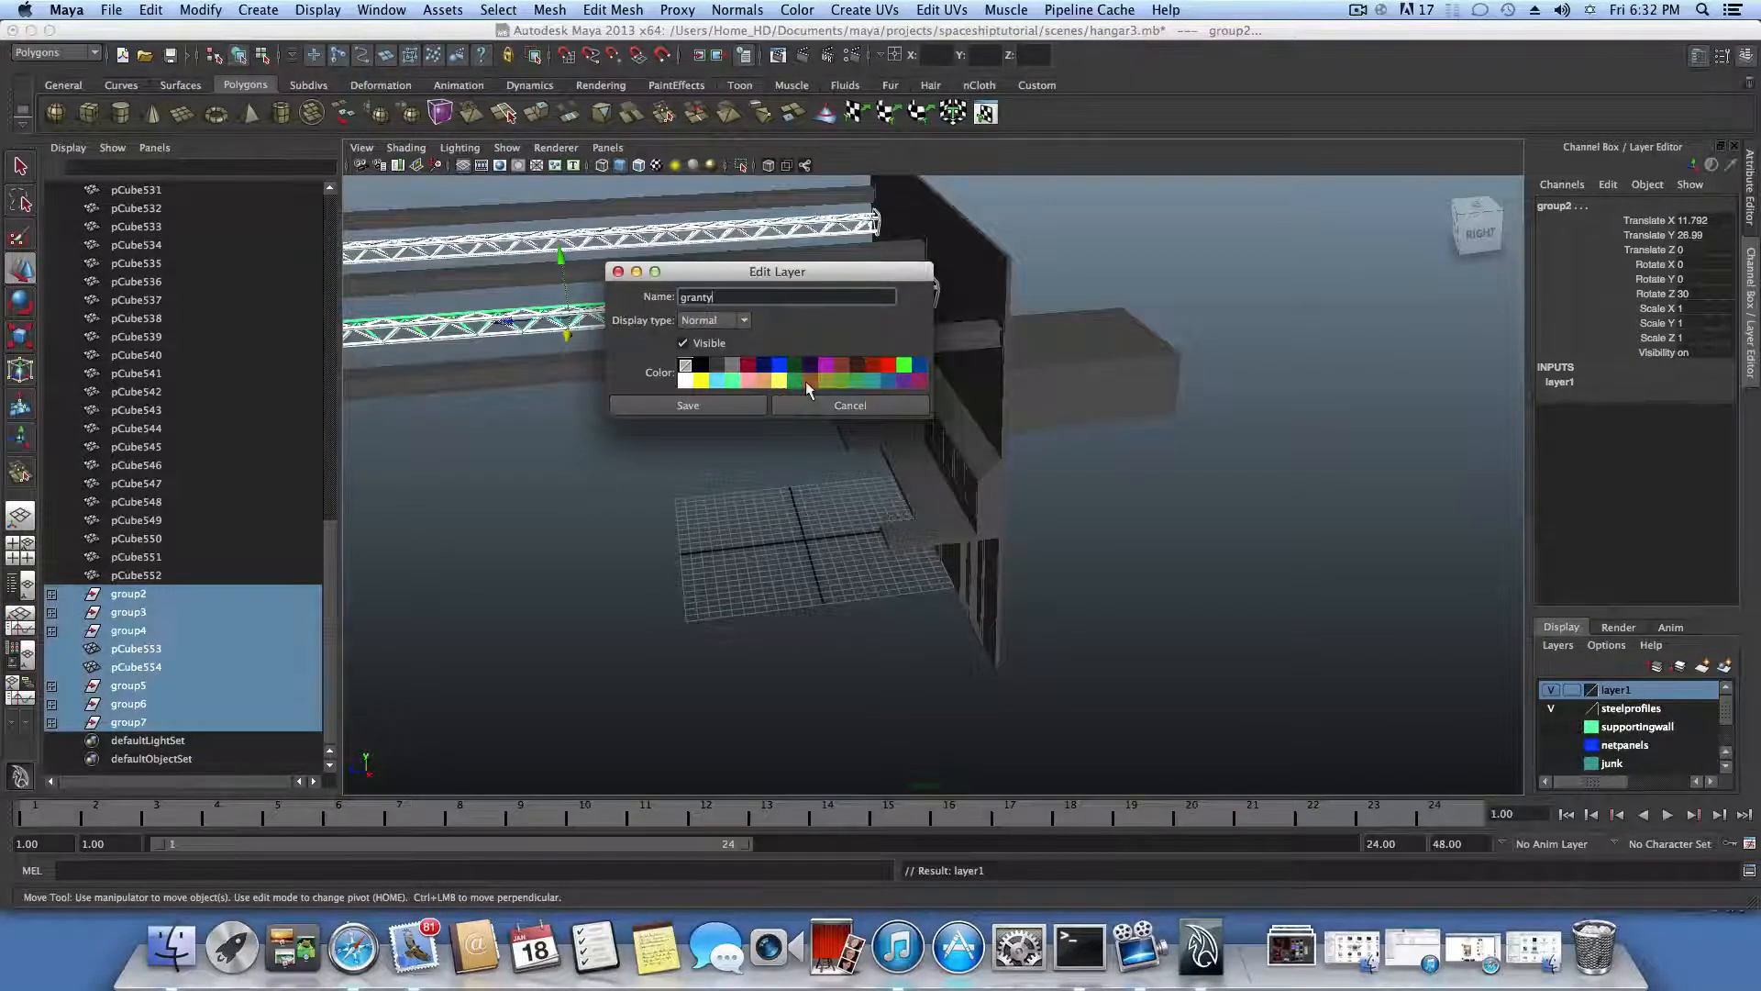
click(887, 380)
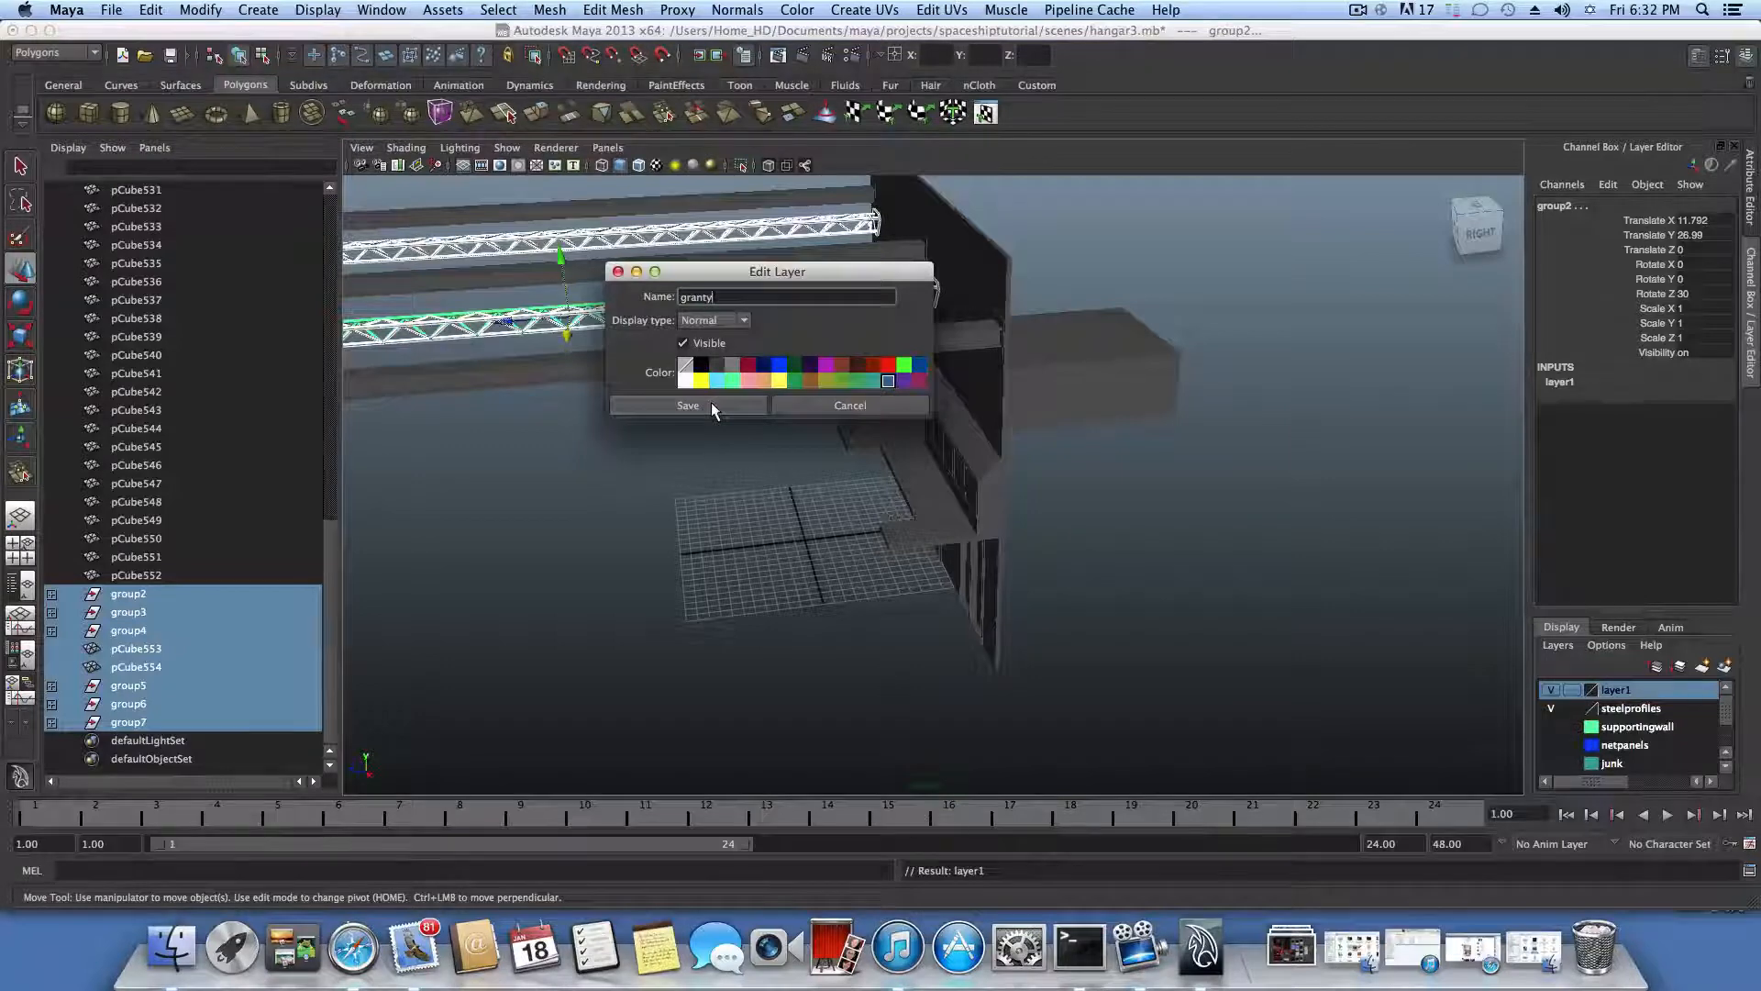
click(712, 404)
Step: Toggle the granty and steelprofiles layers off and back on, and make the supportingwall, netpanels and floor layers visible
click(1551, 690)
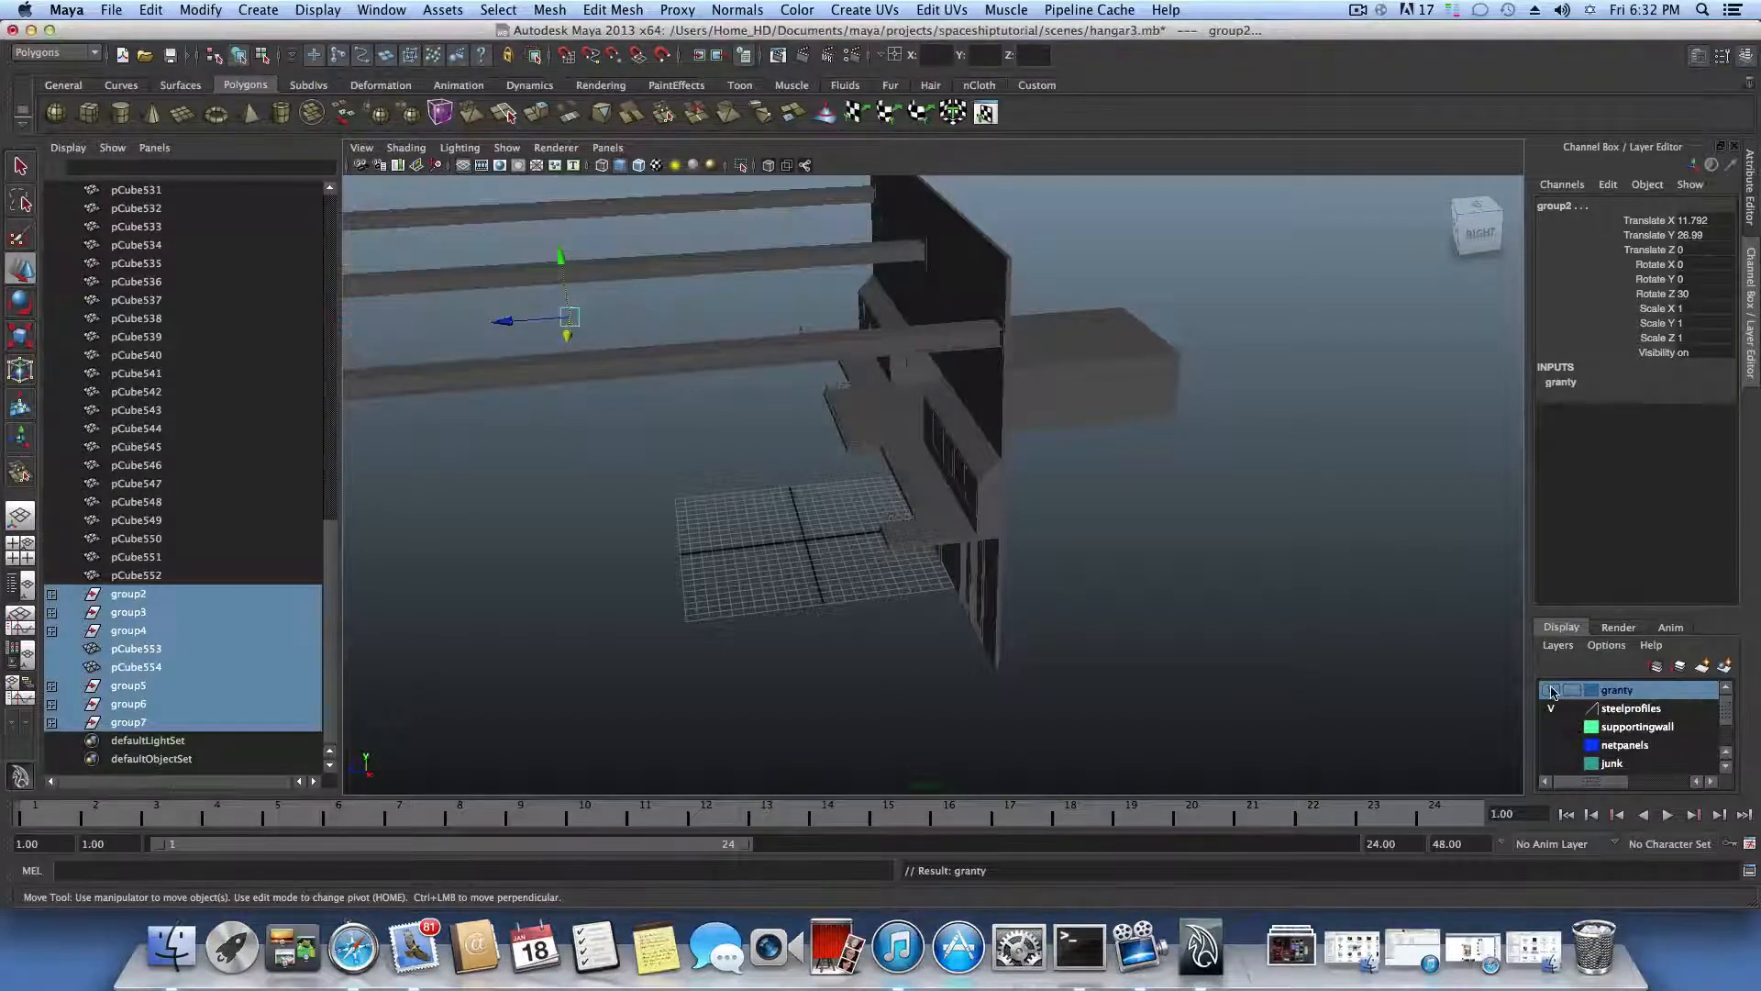
click(1551, 708)
click(1552, 692)
click(1551, 708)
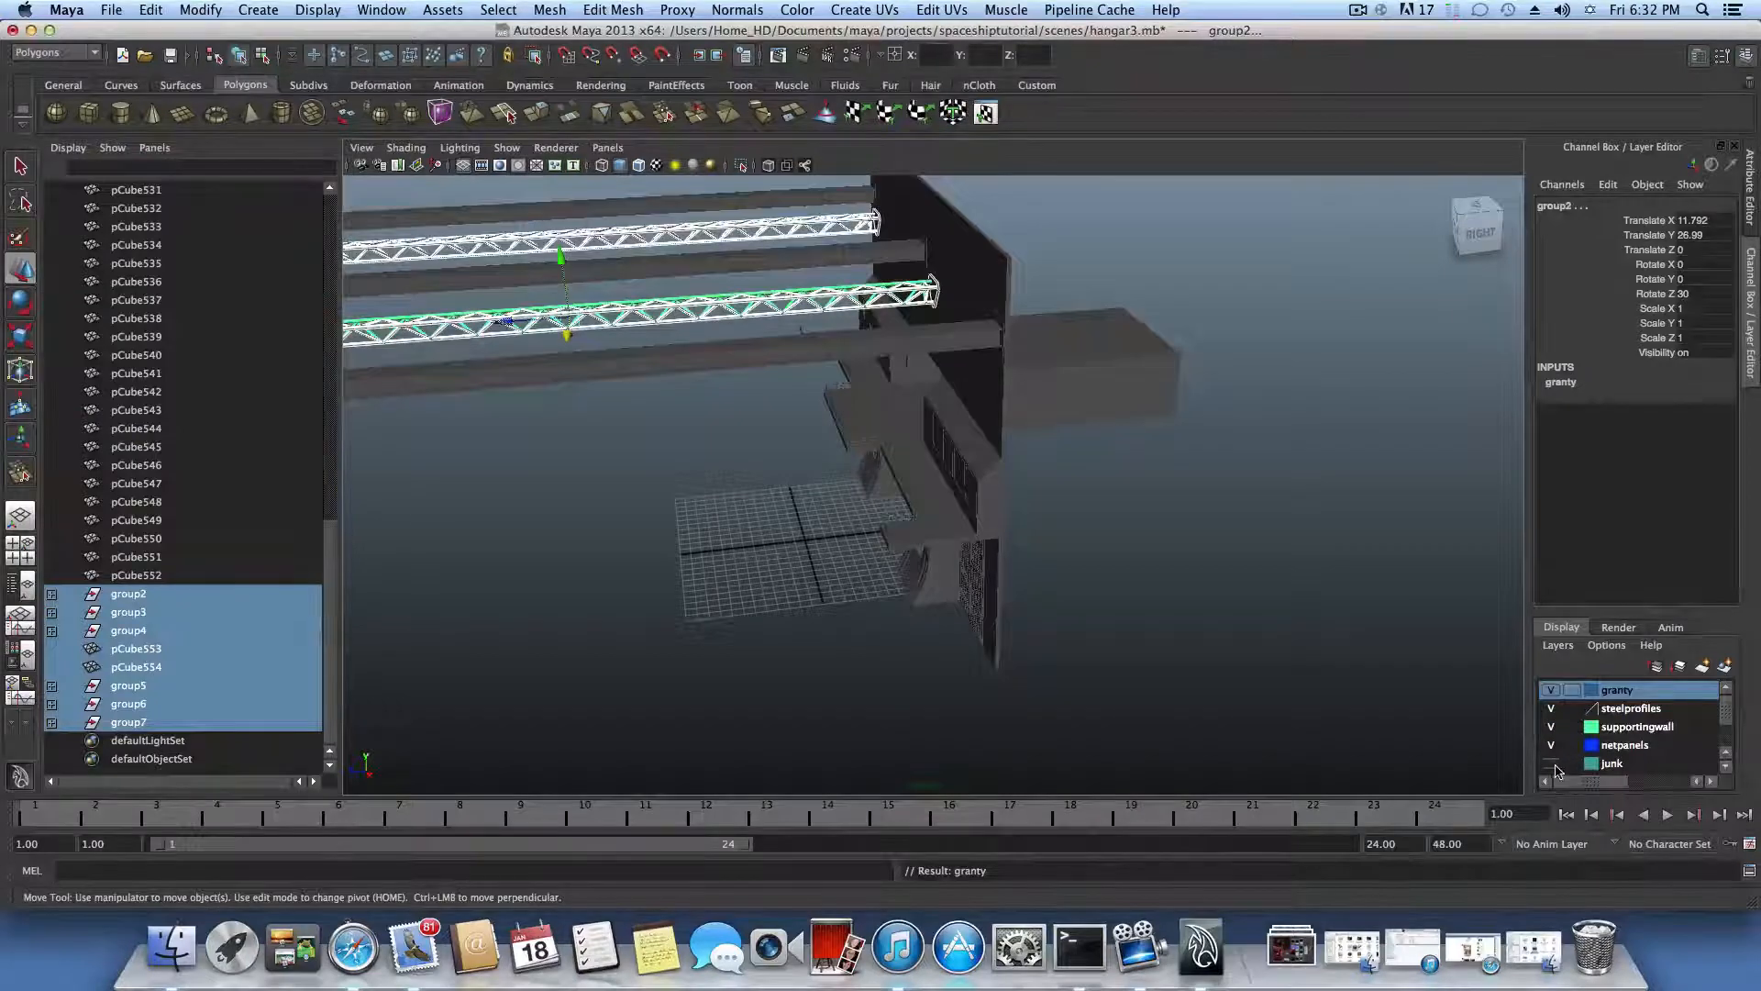
scroll(1554, 767, down, 3)
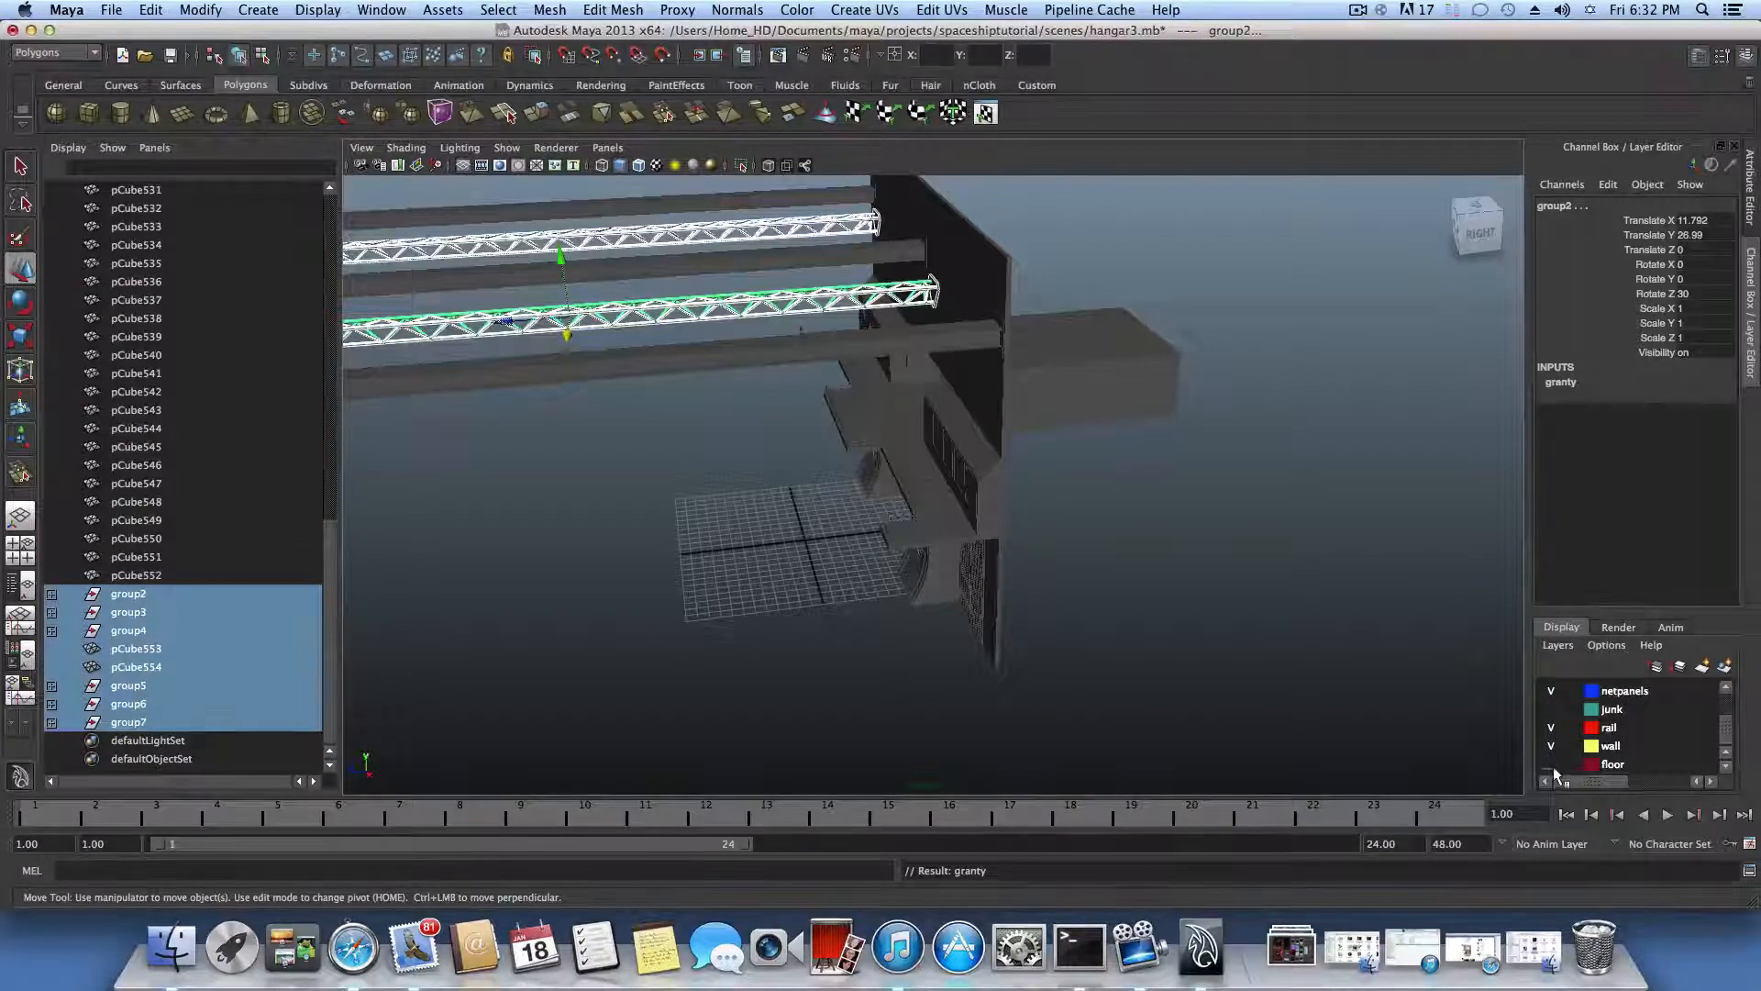
click(1550, 763)
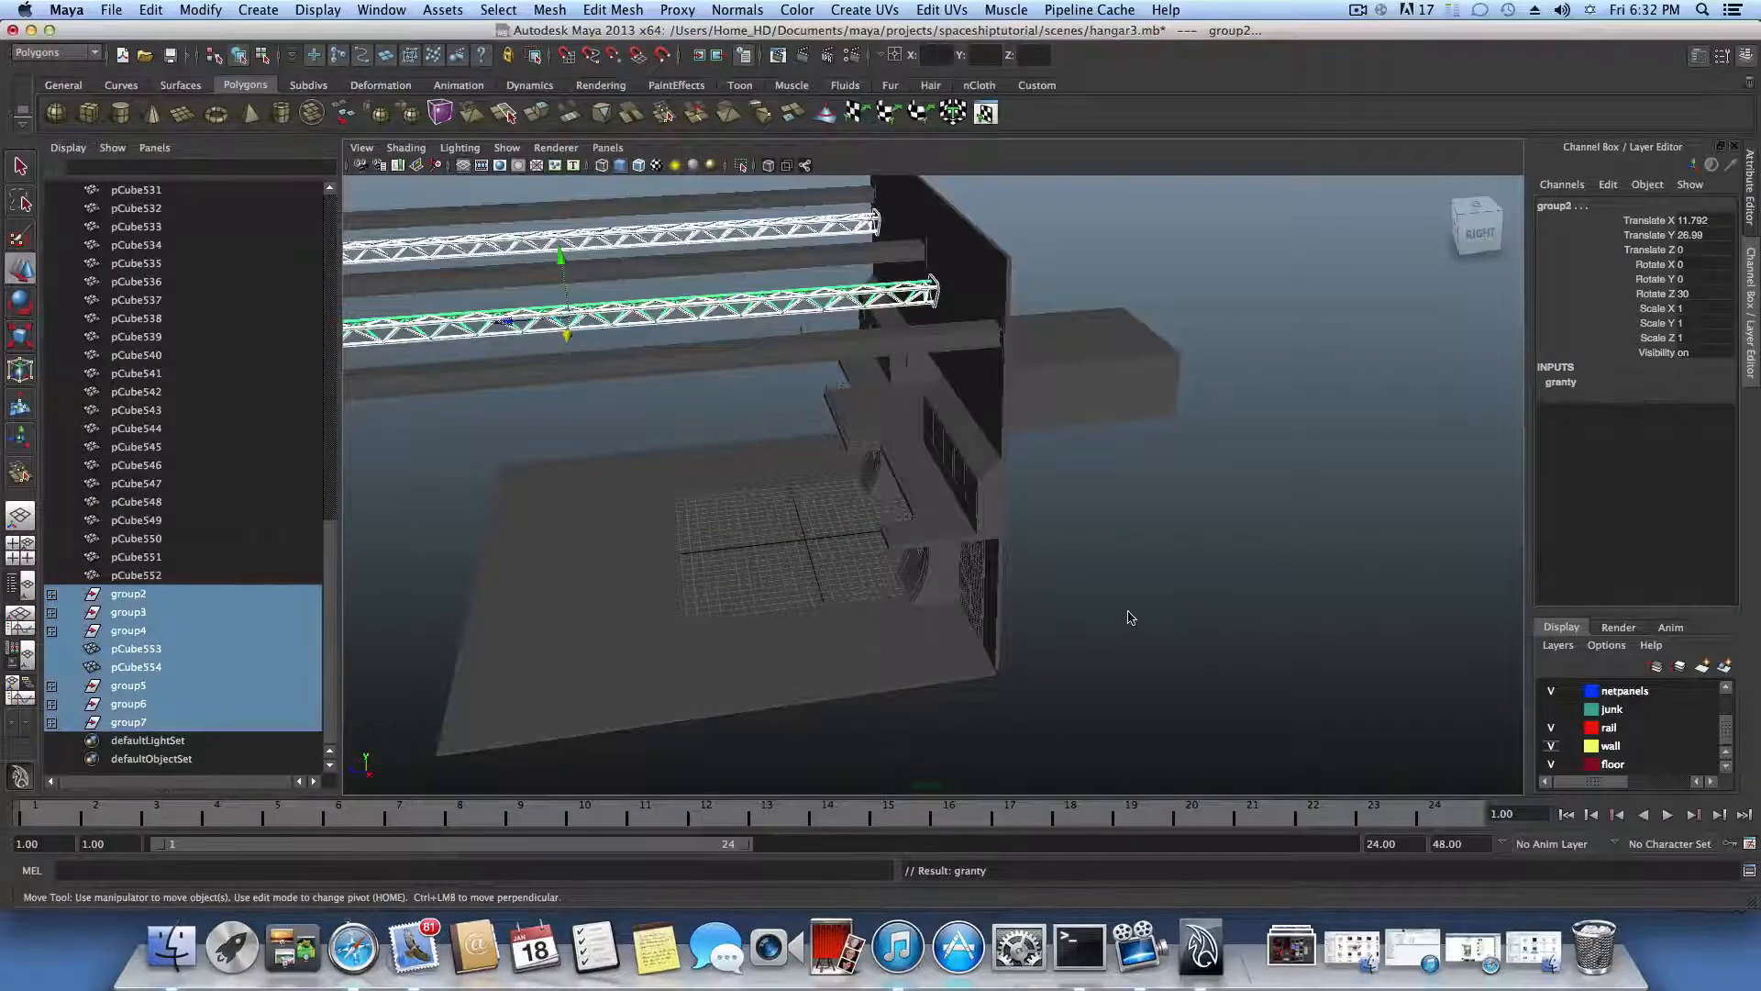
Step: Examine the assembled hangar from the front and at an angle, covering the floor, wall panels, railings and ceiling trusses
alt+drag(1131, 609, 1278, 526)
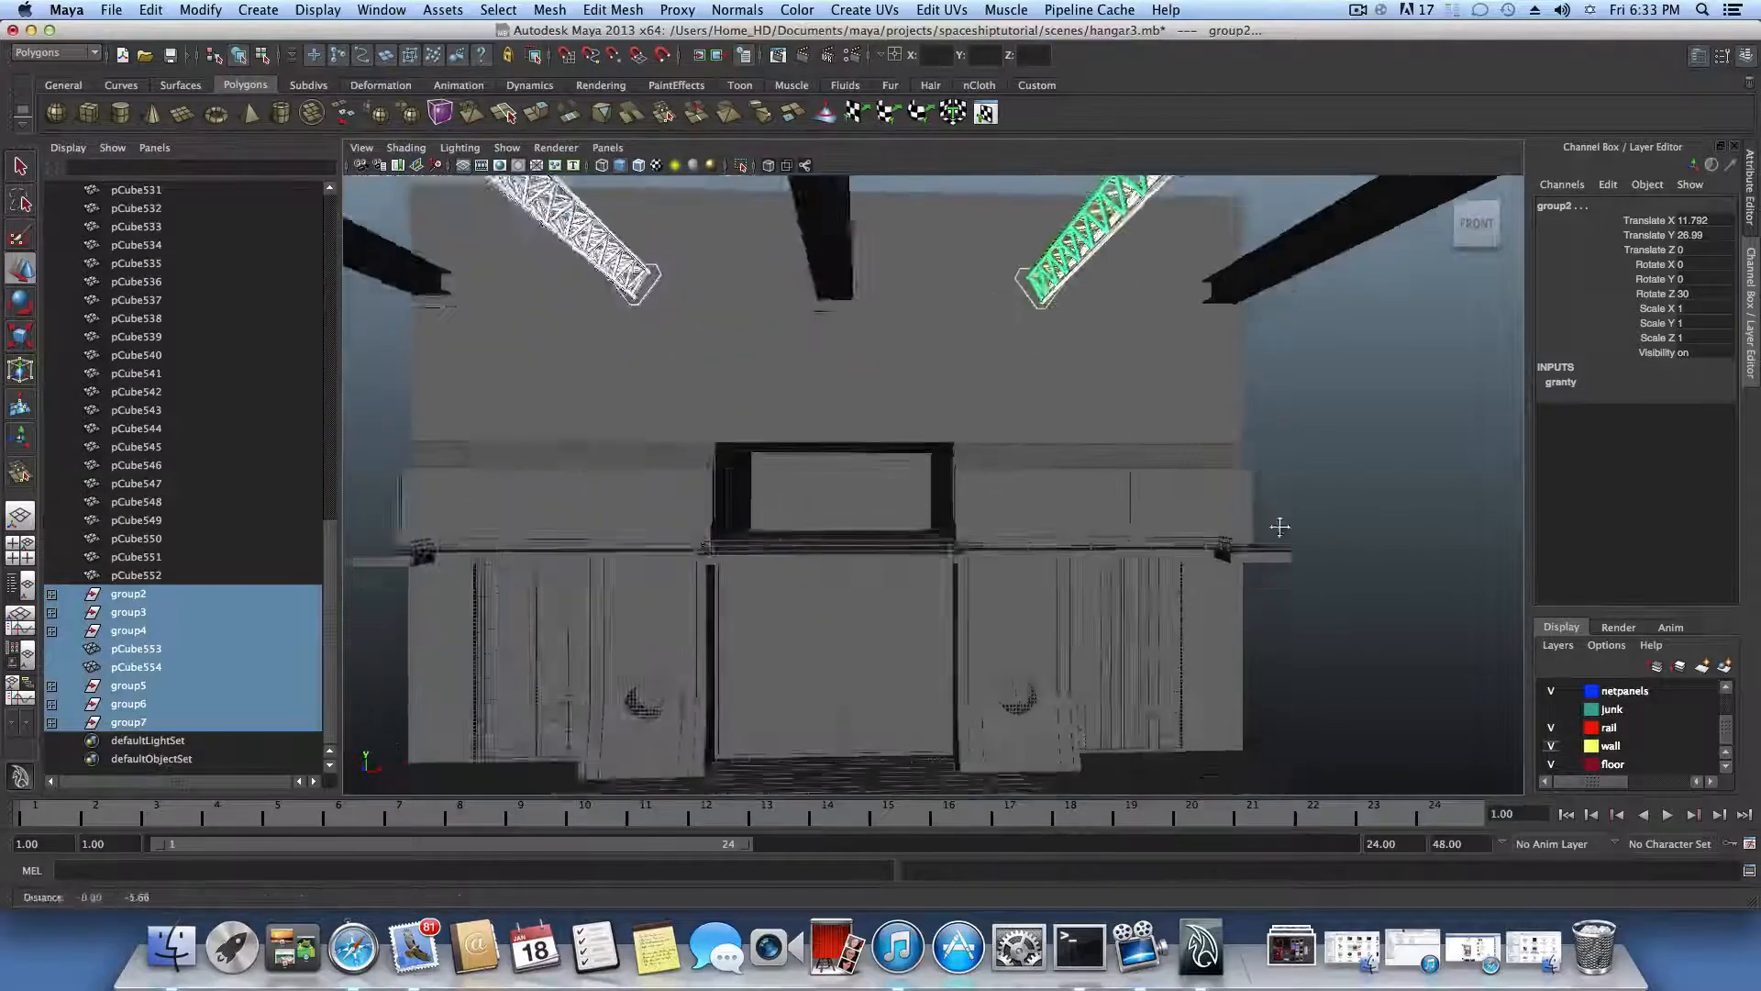
alt+middle_drag(1277, 526, 1321, 490)
alt+drag(1305, 550, 1297, 562)
alt+middle_drag(1297, 563, 1258, 508)
alt+drag(1260, 508, 1269, 583)
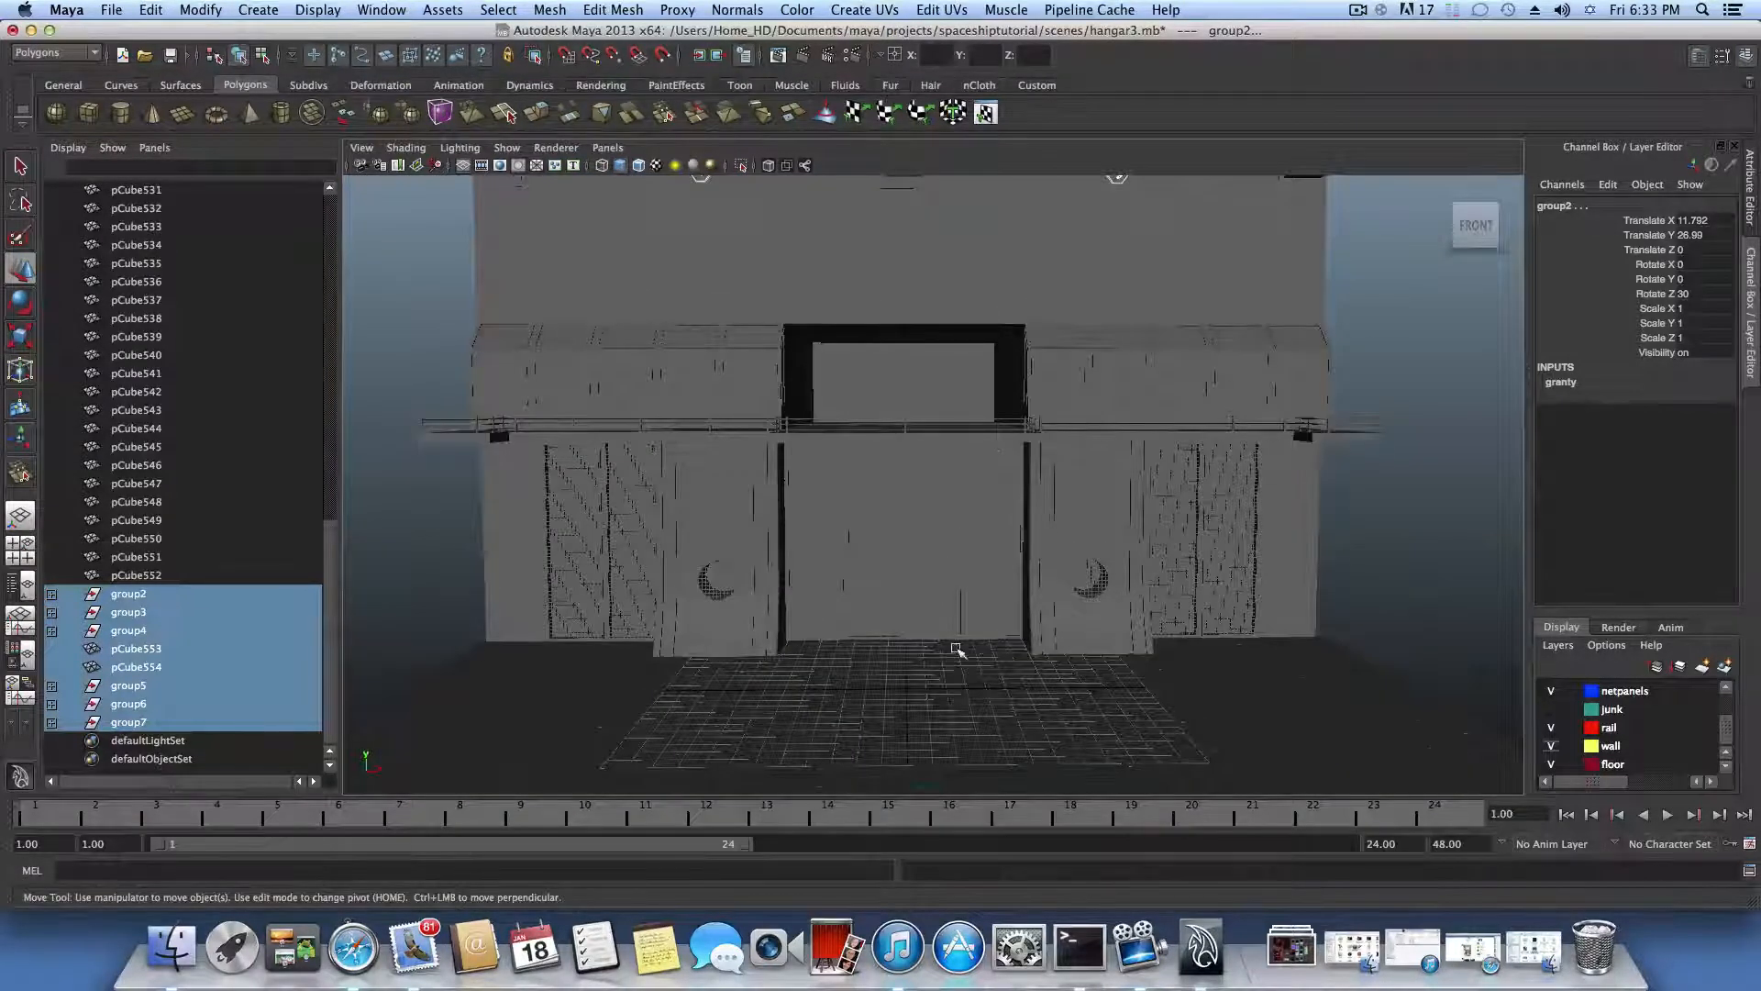
alt+drag(956, 649, 936, 697)
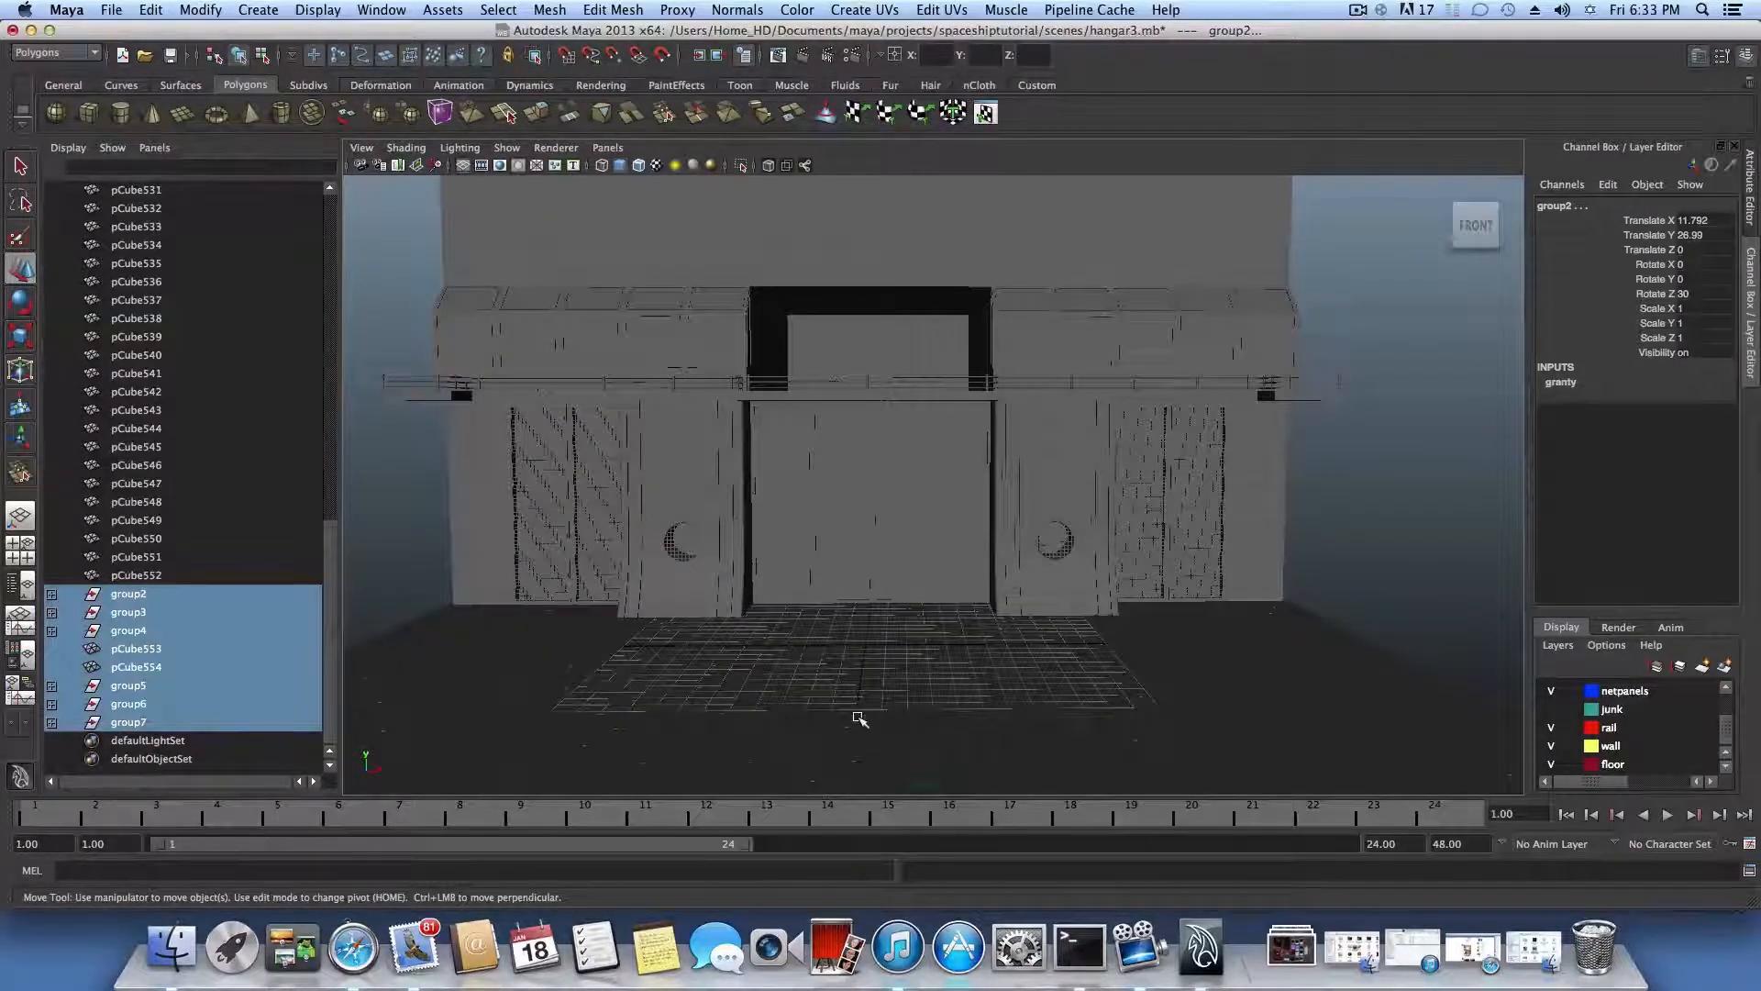
alt+drag(856, 716, 922, 537)
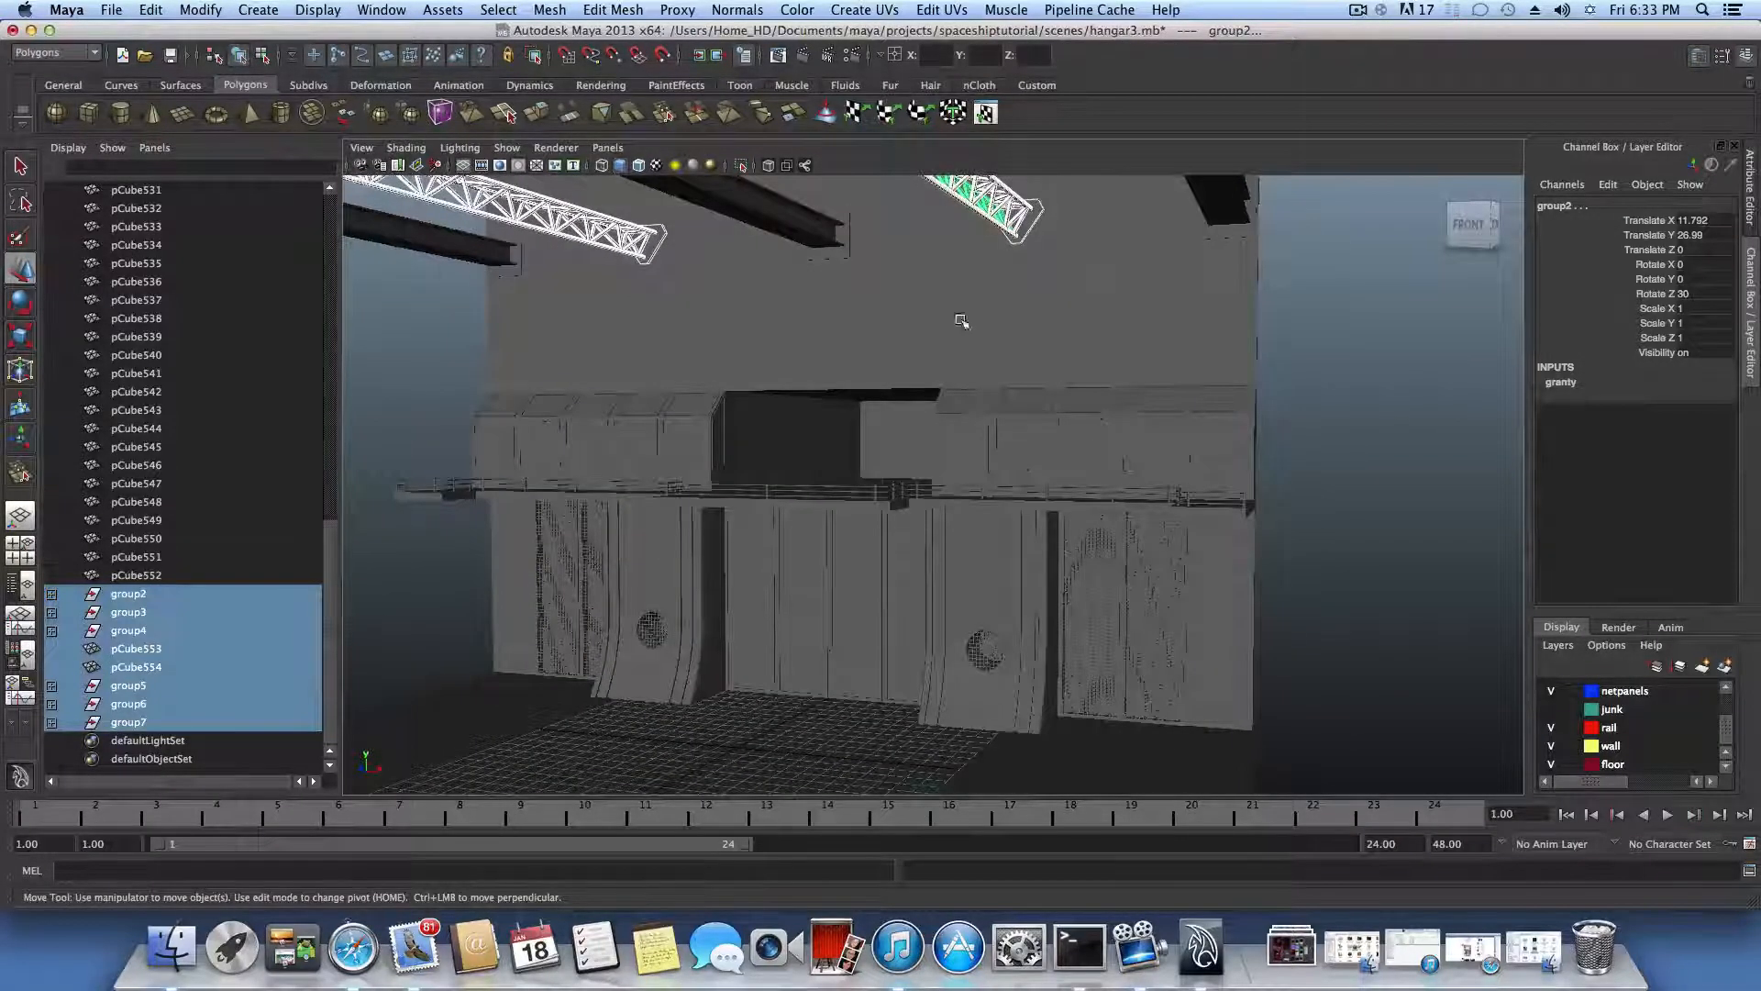
alt+drag(1110, 716, 1066, 726)
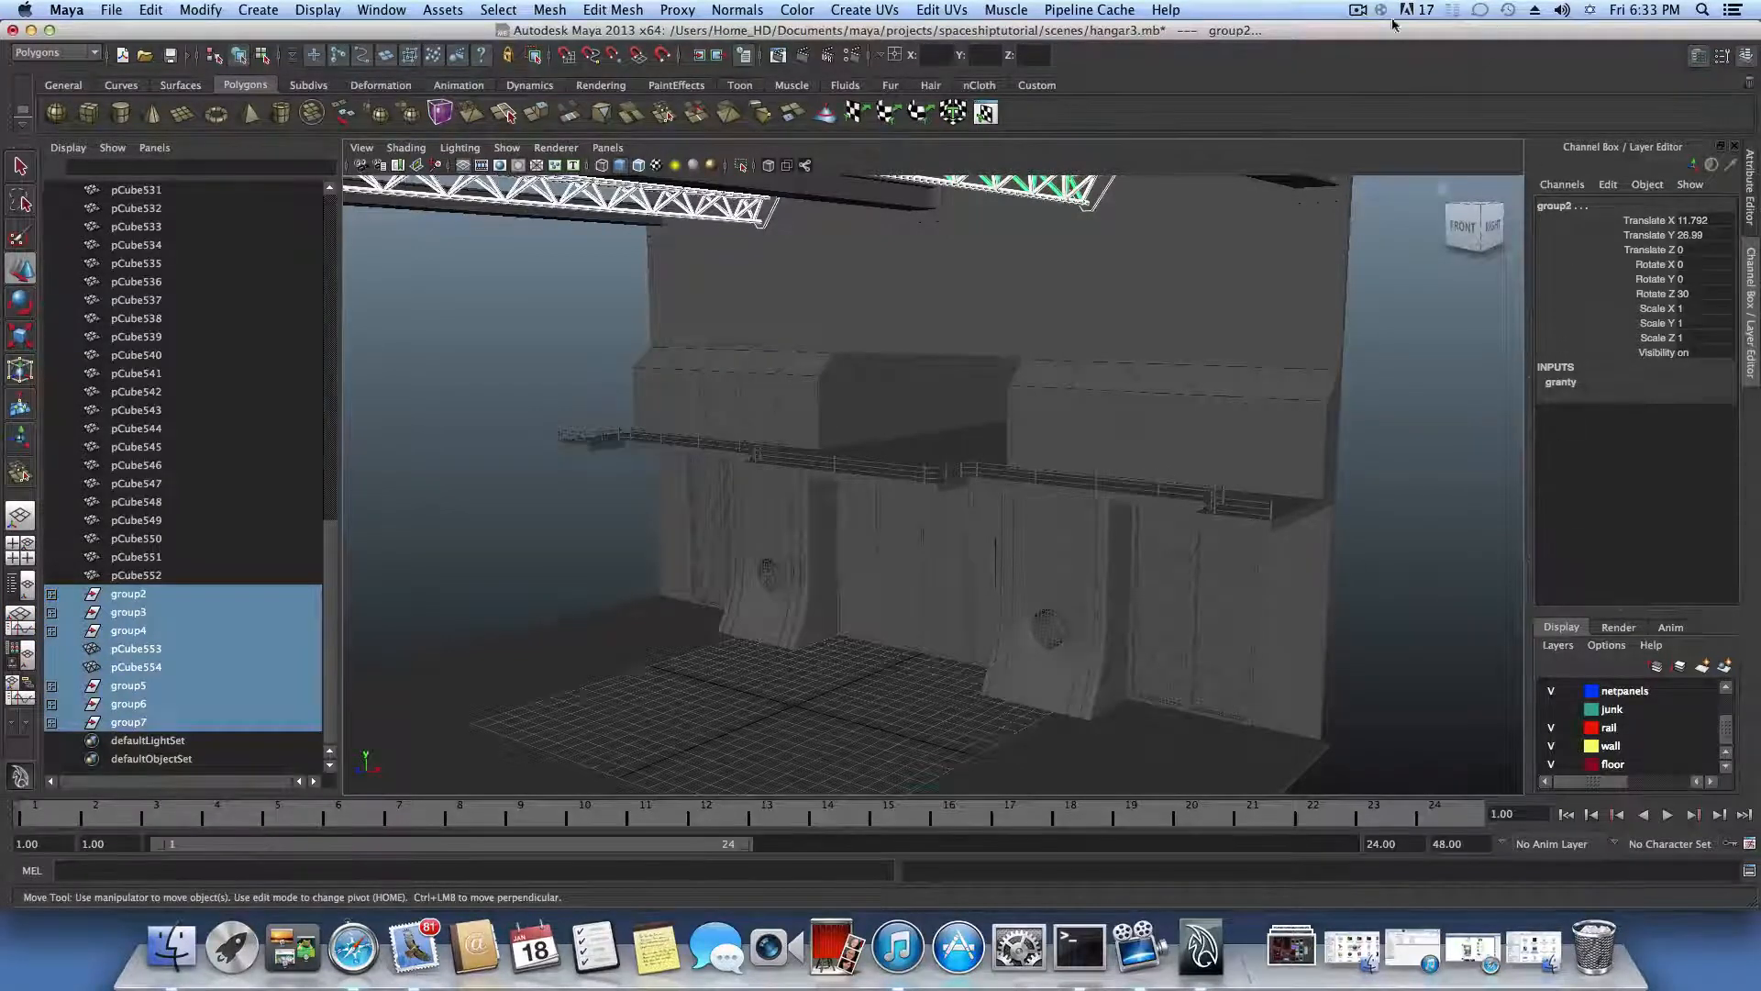
click(1357, 10)
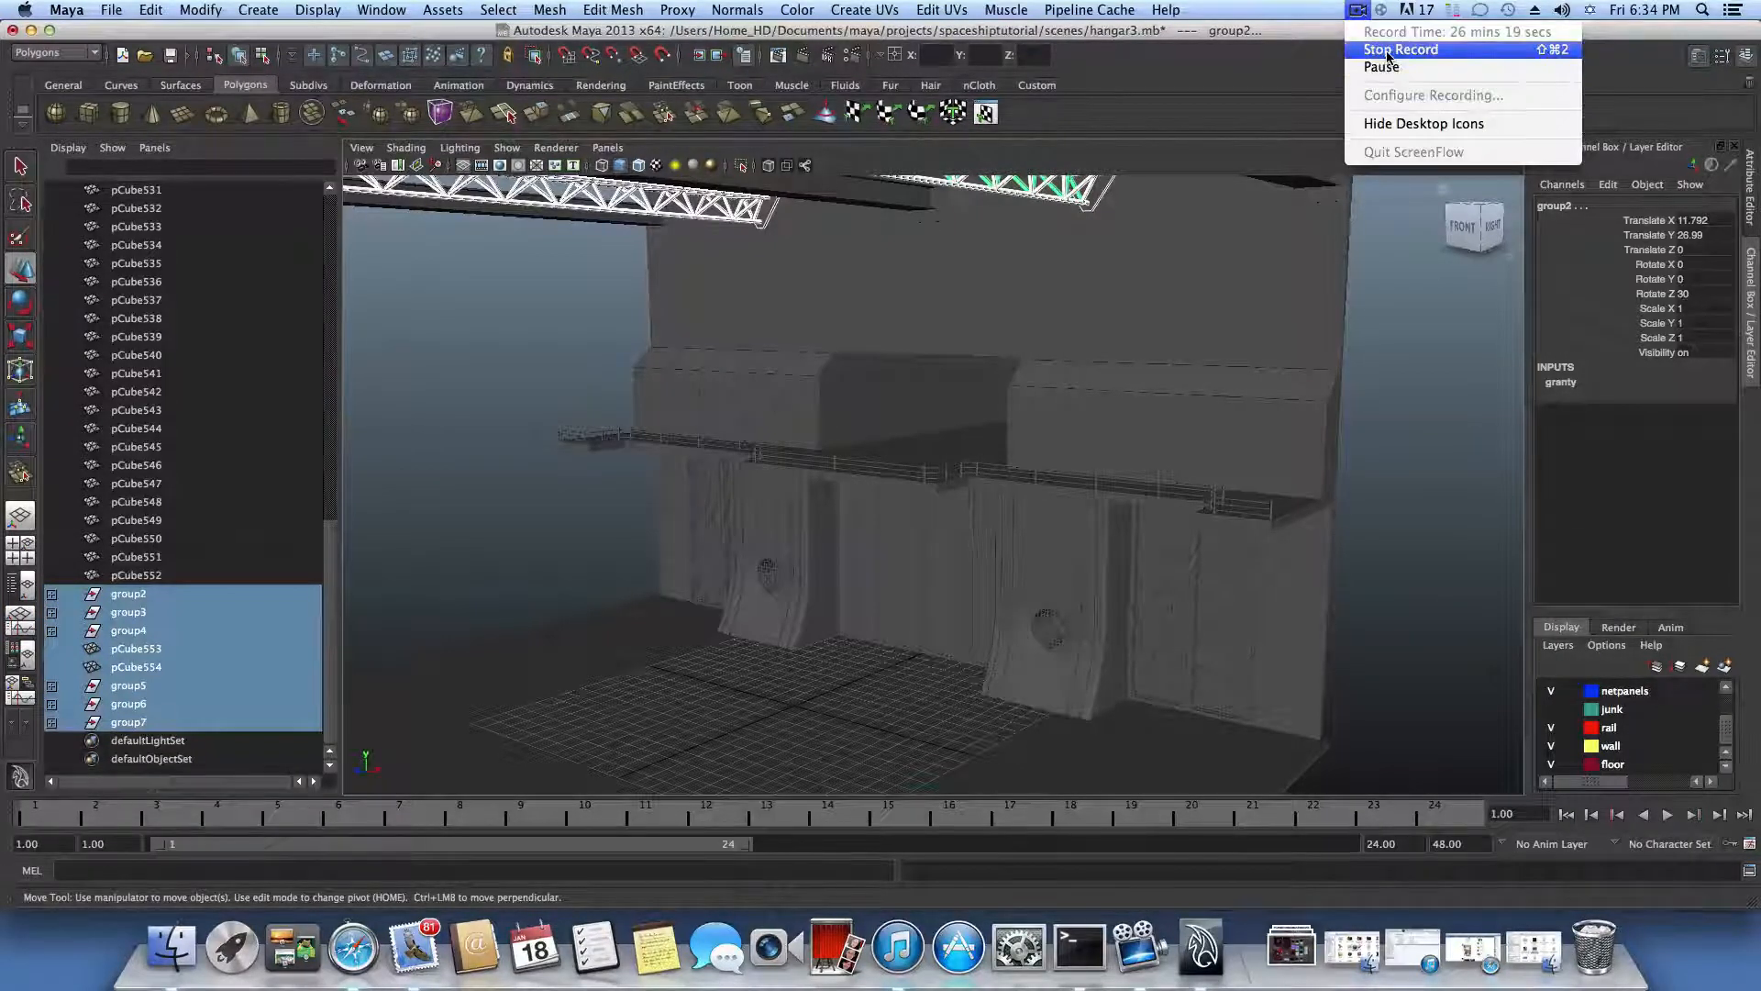
click(1387, 52)
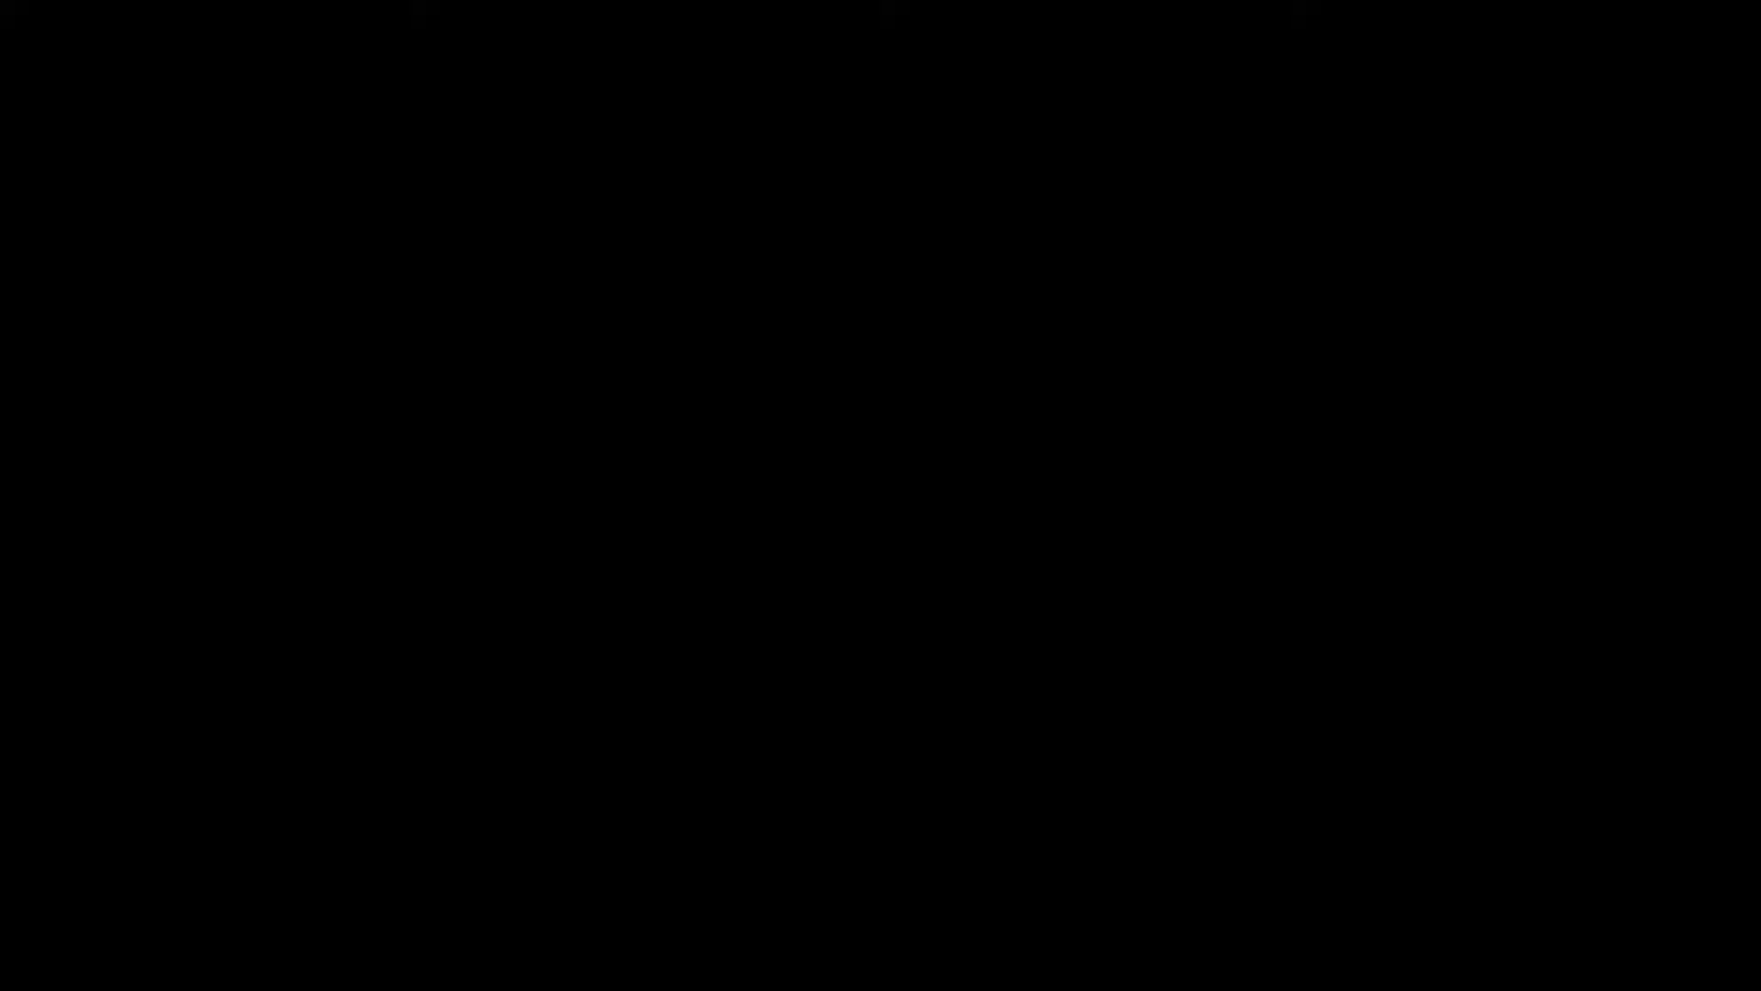